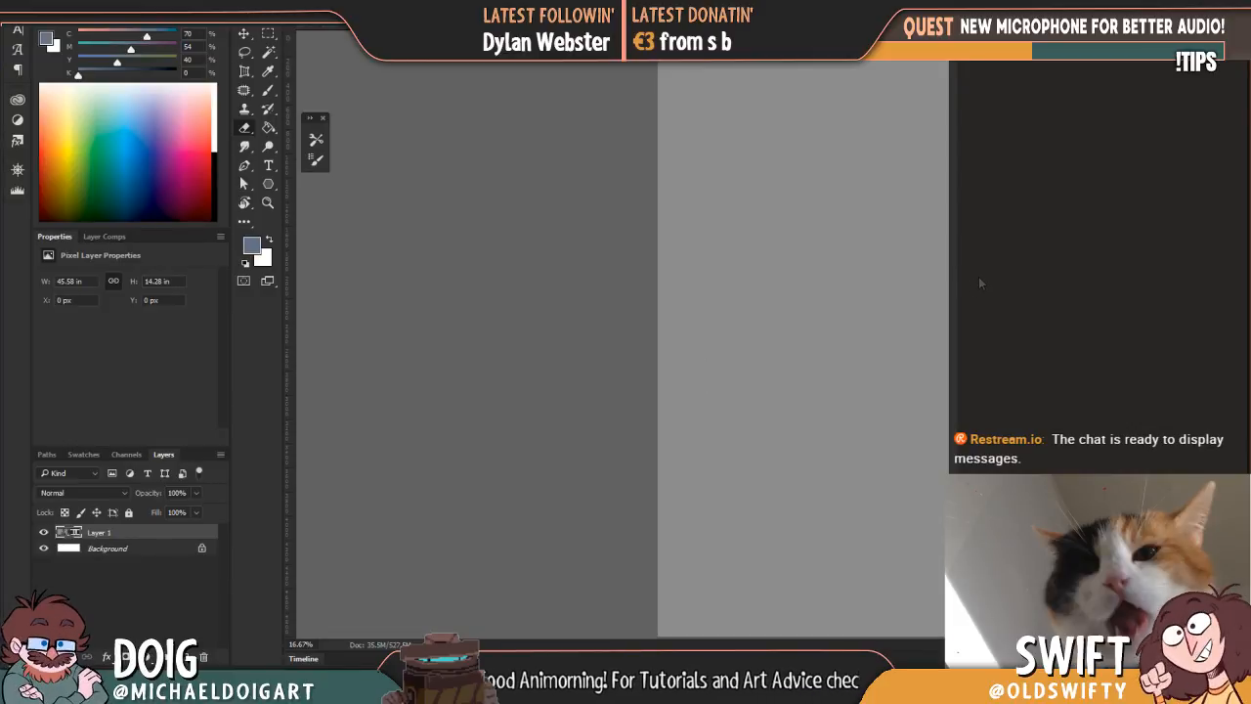
{"action": "key", "text": "ctrl+plus"}
{"action": "key", "text": "ctrl+plus"}
{"action": "key", "text": "ctrl+plus"}
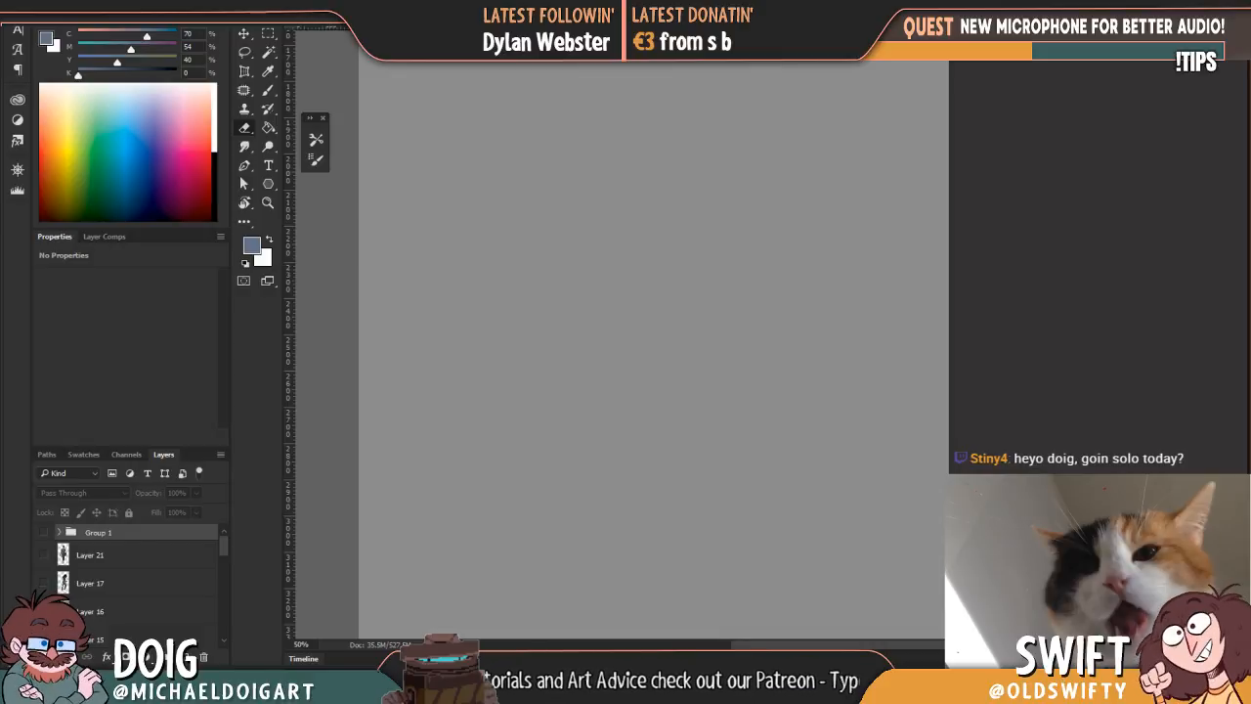
{"action": "left_click", "coordinate": [535, 314]}
{"action": "left_click", "coordinate": [661, 234]}
{"action": "left_click", "coordinate": [662, 234]}
{"action": "left_click", "coordinate": [661, 234]}
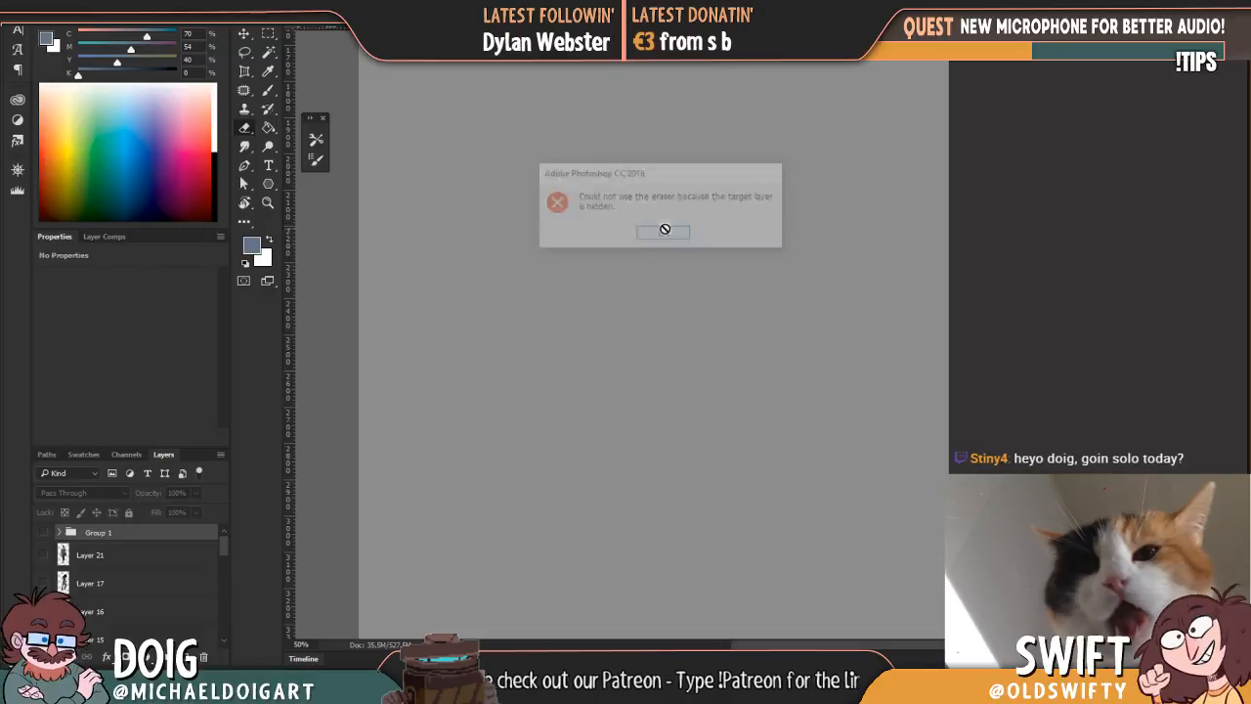
Step: Add a new layer above Group 1 and paint a small blue-grey test patch on it with the Brush tool
{"action": "key", "text": "b"}
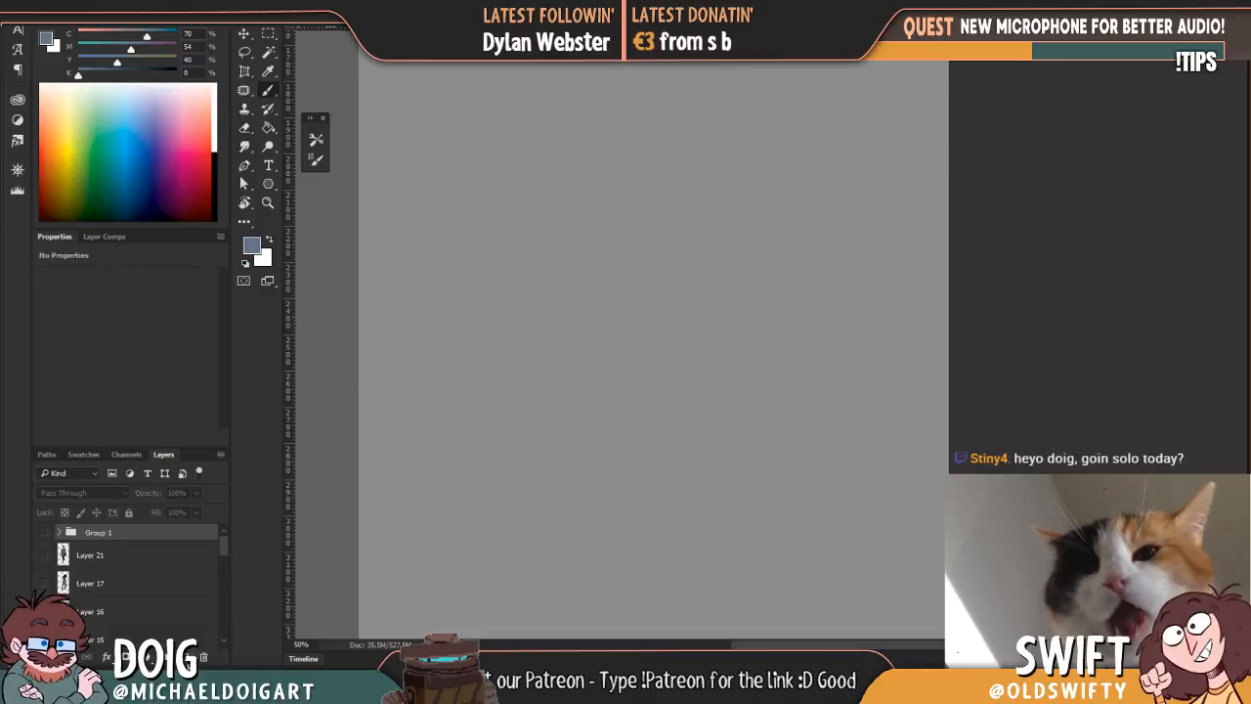
{"action": "left_click", "coordinate": [192, 653]}
{"action": "left_click_drag", "start_coordinate": [645, 128], "coordinate": [642, 278]}
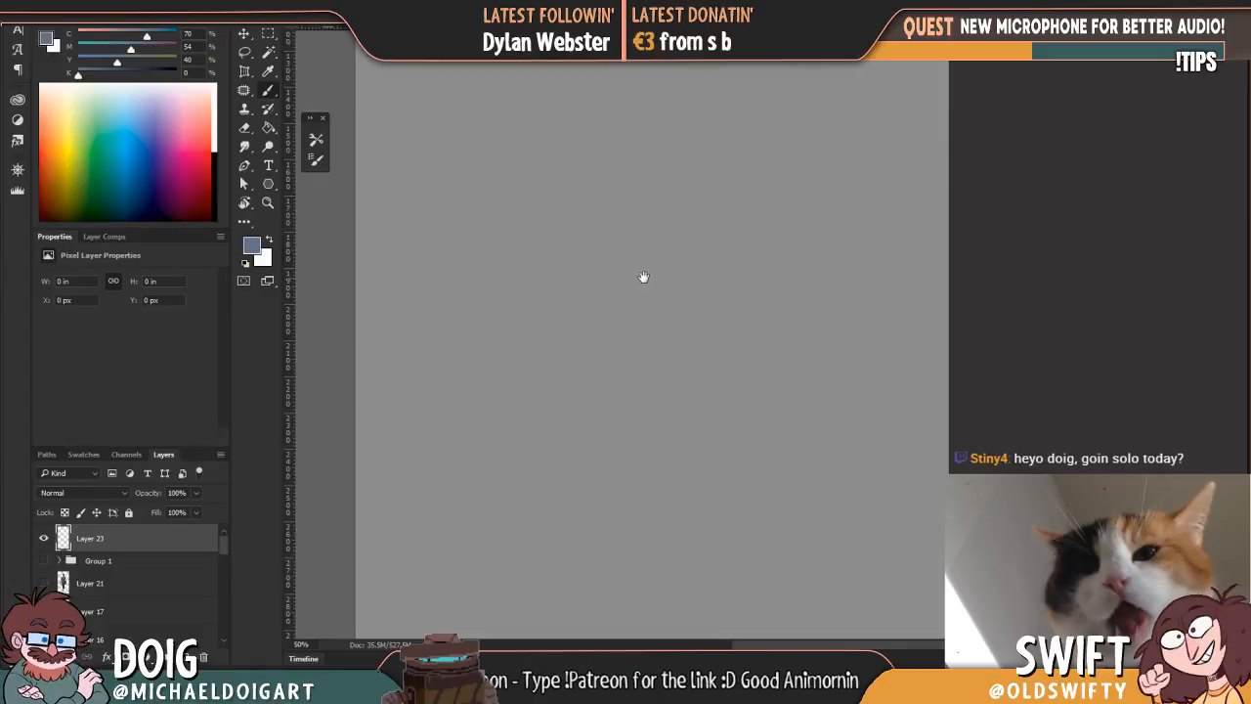
{"action": "left_click", "coordinate": [304, 4]}
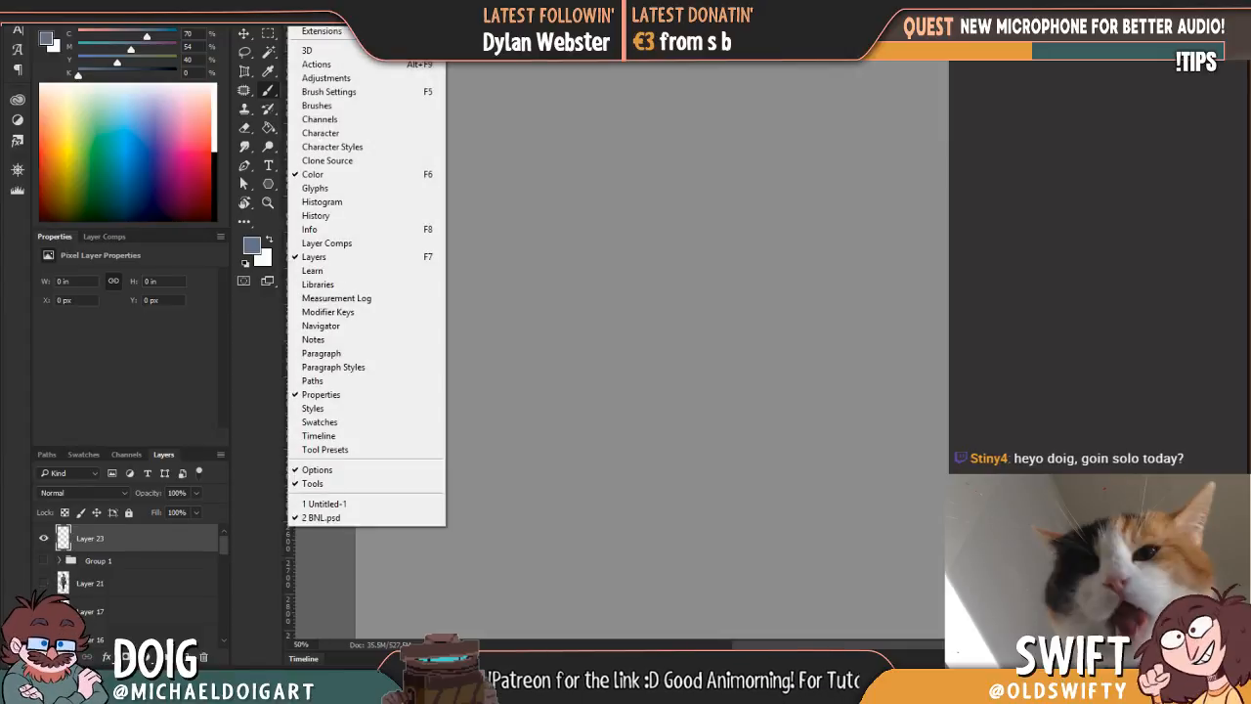
{"action": "key", "text": "Escape"}
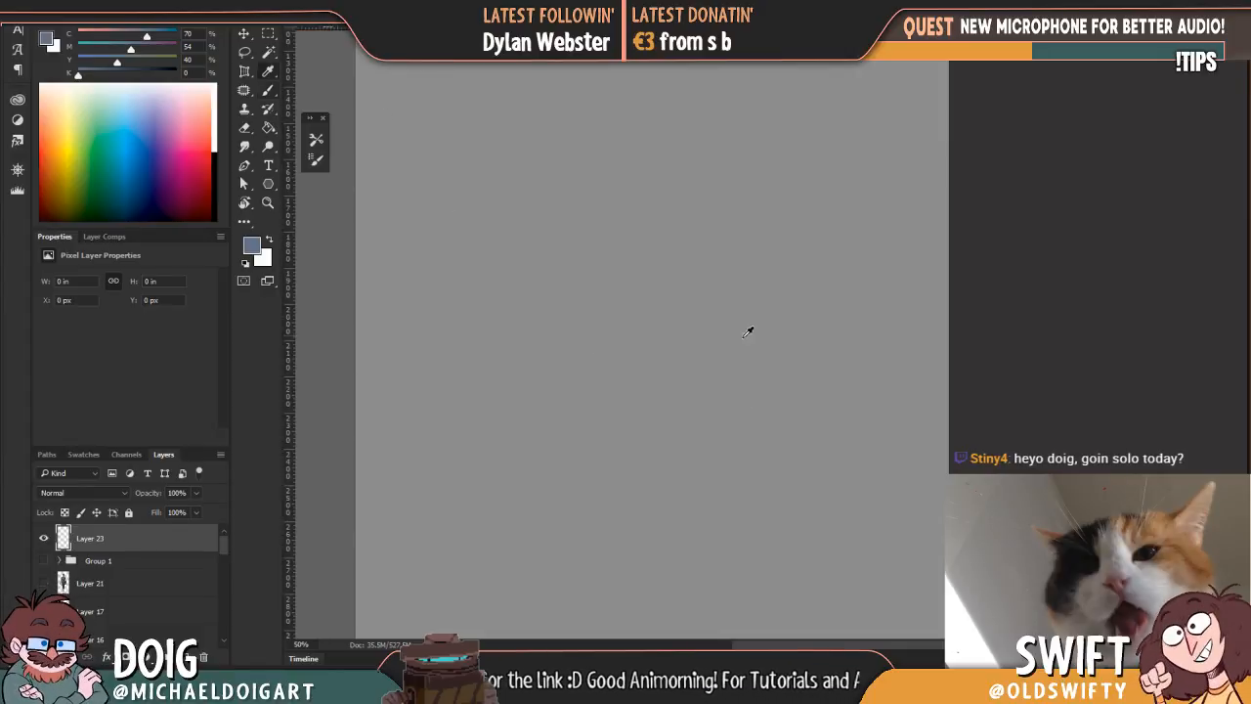
{"action": "key", "text": "ctrl+minus"}
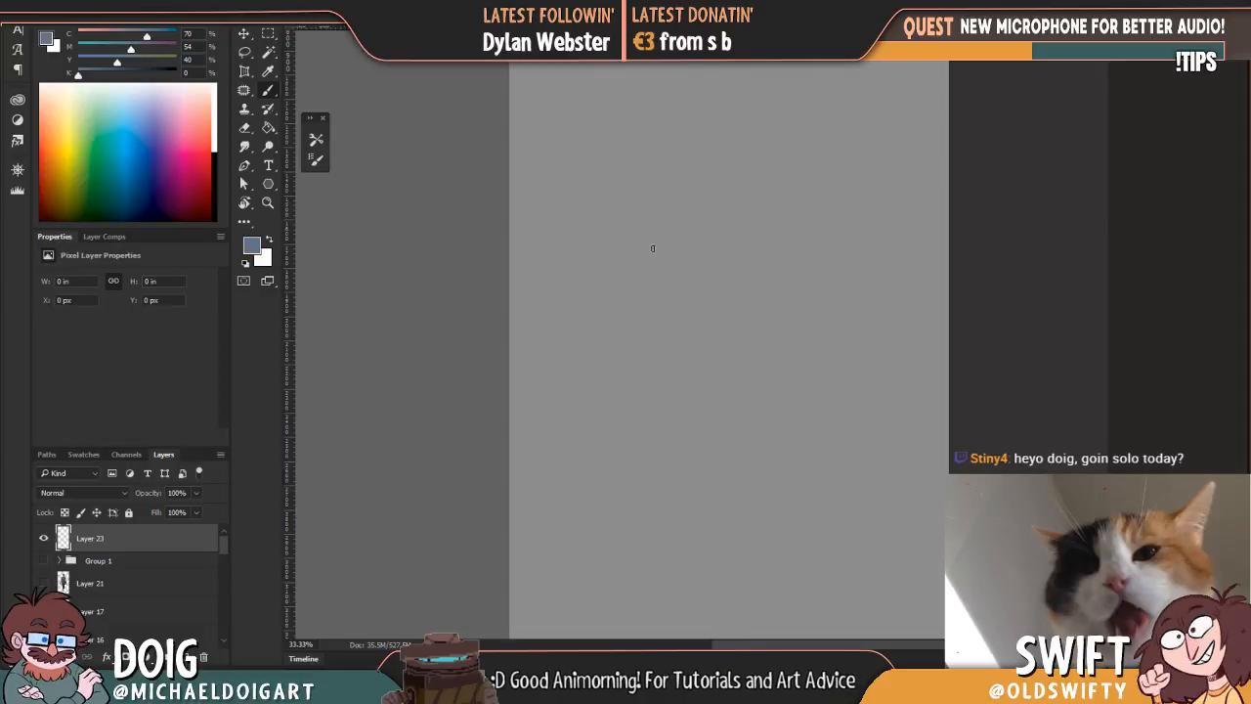
{"action": "key", "text": "ctrl+plus"}
{"action": "mouse_move", "coordinate": [617, 260]}
{"action": "left_mouse_down"}
{"action": "mouse_move", "coordinate": [669, 284]}
{"action": "mouse_move", "coordinate": [683, 232]}
{"action": "mouse_move", "coordinate": [702, 299]}
{"action": "mouse_move", "coordinate": [731, 274]}
{"action": "mouse_move", "coordinate": [689, 313]}
{"action": "left_mouse_up"}
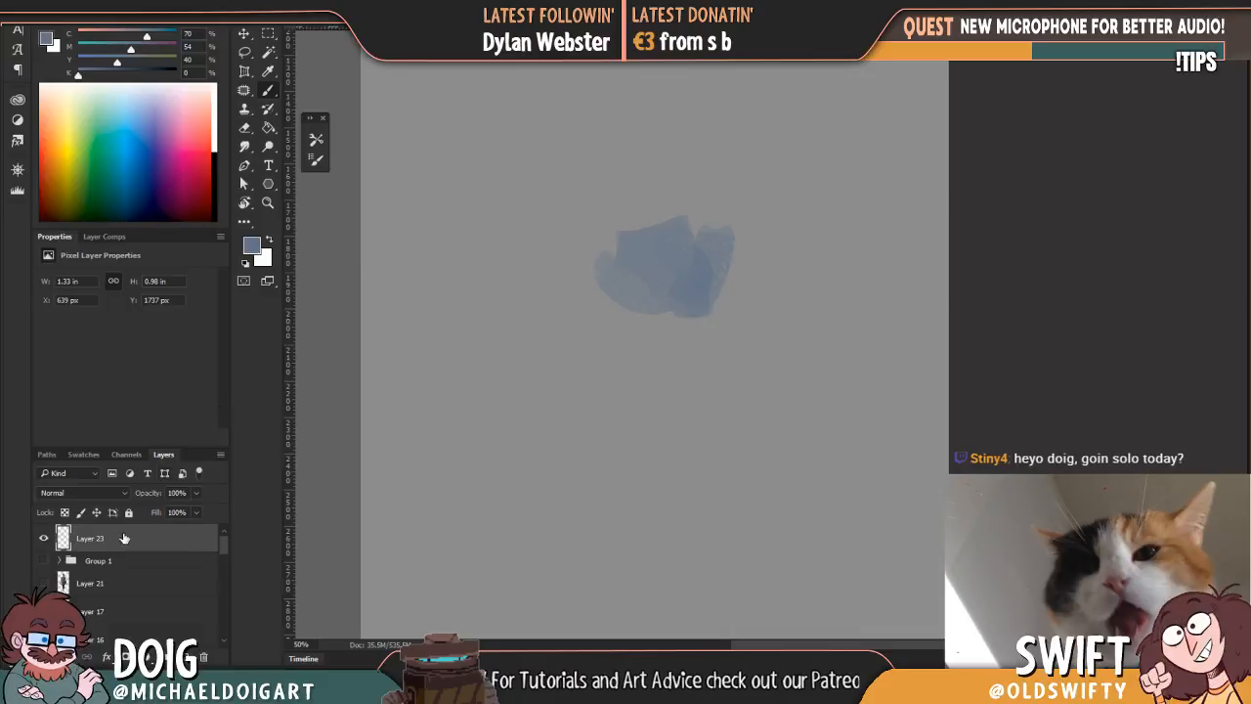
Step: Reset the foreground colour to black and paint broad overlapping dark strokes over and around the blue-grey patch
{"action": "left_click", "coordinate": [245, 262]}
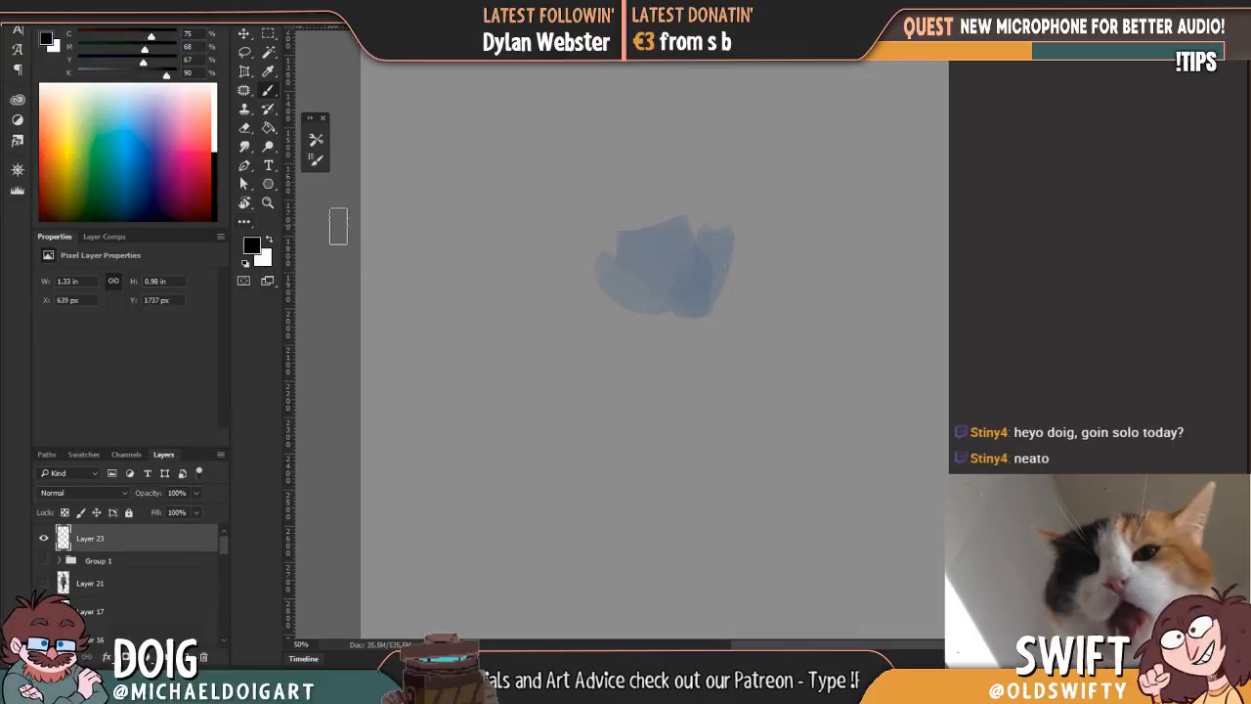
{"action": "mouse_move", "coordinate": [722, 290]}
{"action": "left_mouse_down"}
{"action": "mouse_move", "coordinate": [654, 279]}
{"action": "mouse_move", "coordinate": [691, 279]}
{"action": "mouse_move", "coordinate": [752, 246]}
{"action": "mouse_move", "coordinate": [703, 218]}
{"action": "mouse_move", "coordinate": [678, 231]}
{"action": "mouse_move", "coordinate": [655, 202]}
{"action": "mouse_move", "coordinate": [670, 174]}
{"action": "mouse_move", "coordinate": [683, 186]}
{"action": "mouse_move", "coordinate": [691, 167]}
{"action": "mouse_move", "coordinate": [668, 181]}
{"action": "mouse_move", "coordinate": [732, 230]}
{"action": "mouse_move", "coordinate": [752, 162]}
{"action": "mouse_move", "coordinate": [777, 235]}
{"action": "mouse_move", "coordinate": [789, 320]}
{"action": "left_mouse_up"}
{"action": "left_click", "coordinate": [717, 282], "text": "alt"}
{"action": "left_click", "coordinate": [745, 257], "text": "alt"}
{"action": "mouse_move", "coordinate": [742, 269]}
{"action": "left_mouse_down"}
{"action": "mouse_move", "coordinate": [729, 296]}
{"action": "mouse_move", "coordinate": [822, 322]}
{"action": "mouse_move", "coordinate": [845, 171]}
{"action": "mouse_move", "coordinate": [938, 313]}
{"action": "left_mouse_up"}
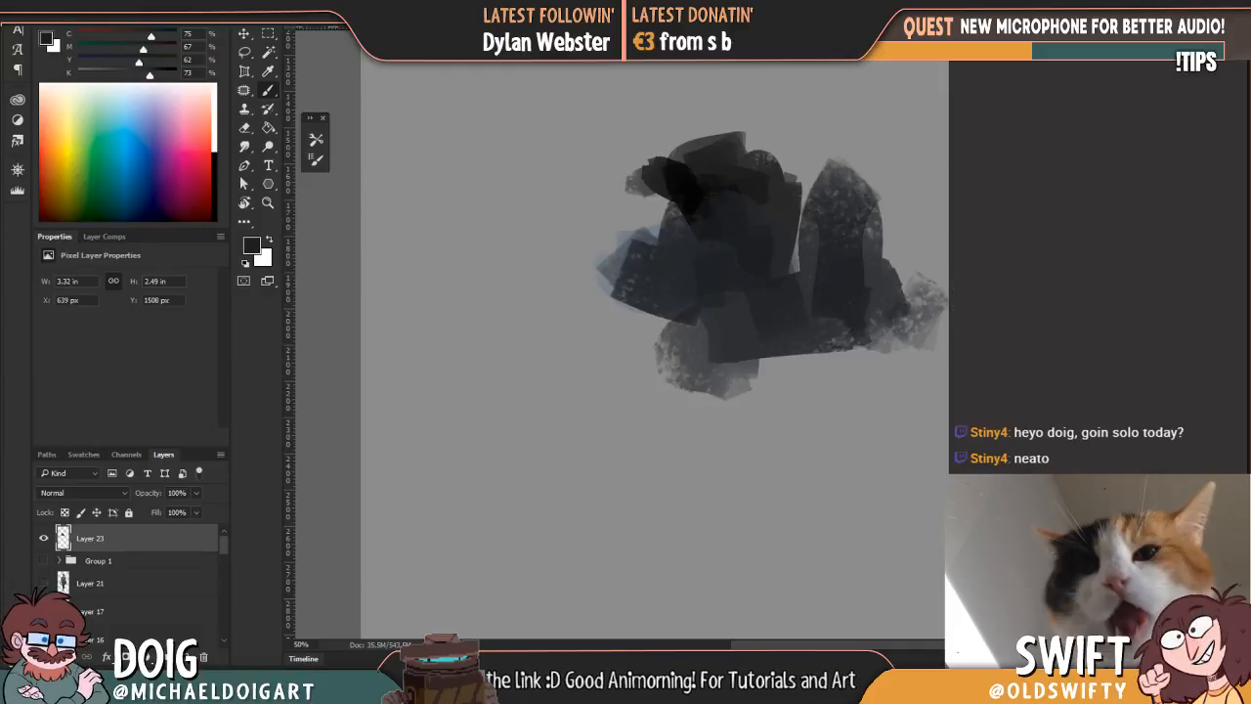
Step: Choose the One_soft_edge_02 brush and paint dense black strokes over the upper part of the test patch
{"action": "left_click", "coordinate": [40, 14]}
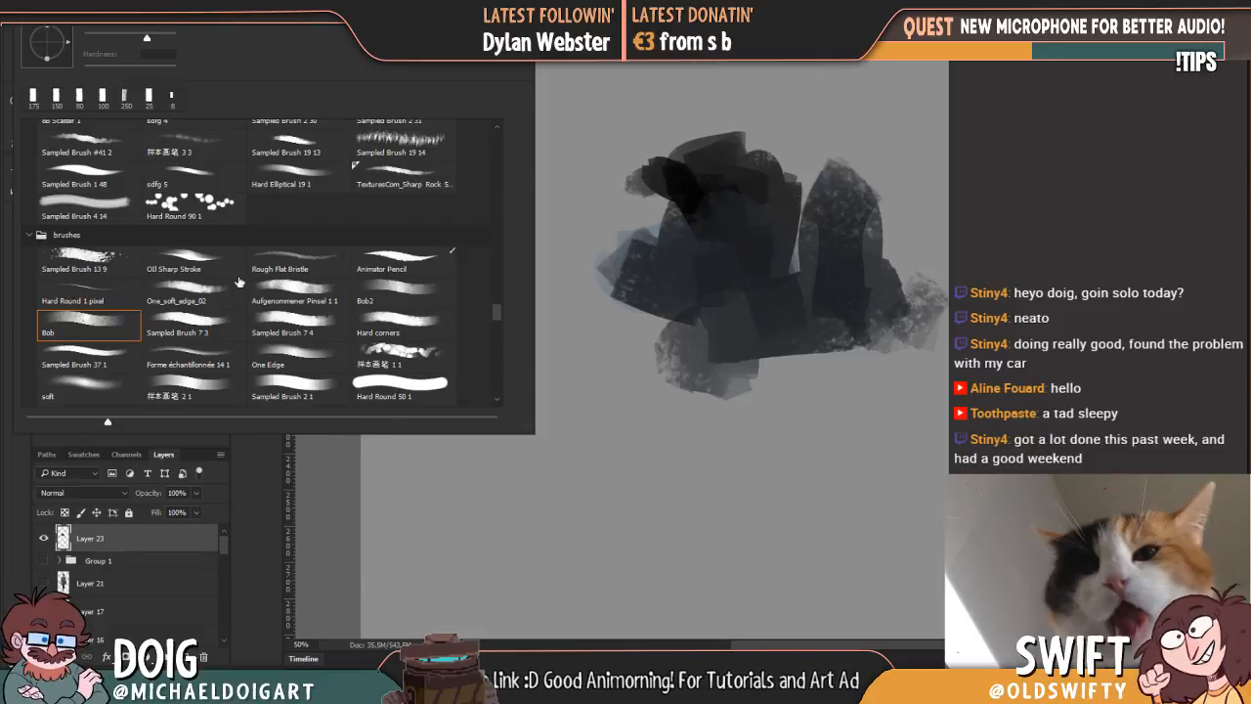
{"action": "left_click", "coordinate": [194, 300]}
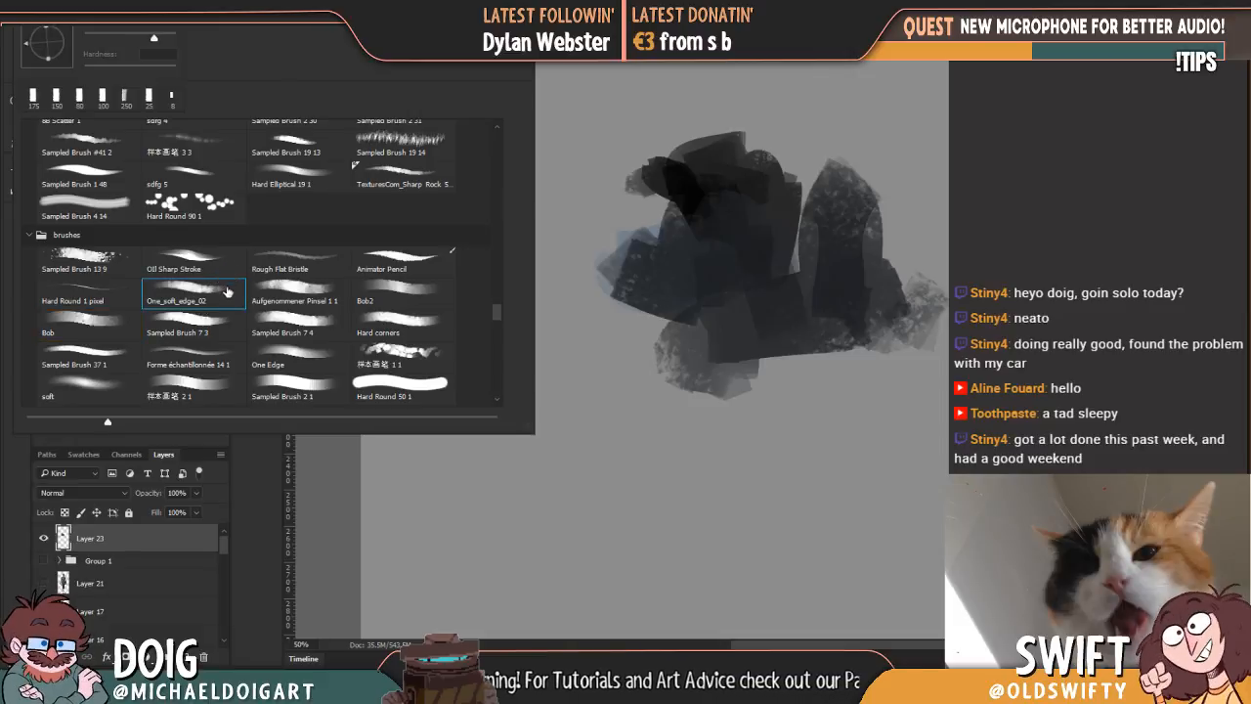
{"action": "mouse_move", "coordinate": [672, 237]}
{"action": "left_mouse_down"}
{"action": "mouse_move", "coordinate": [718, 270]}
{"action": "mouse_move", "coordinate": [754, 307]}
{"action": "left_mouse_up"}
{"action": "left_click", "coordinate": [674, 188], "text": "alt"}
{"action": "mouse_move", "coordinate": [674, 188]}
{"action": "left_mouse_down"}
{"action": "mouse_move", "coordinate": [790, 196]}
{"action": "mouse_move", "coordinate": [824, 264]}
{"action": "mouse_move", "coordinate": [972, 269]}
{"action": "mouse_move", "coordinate": [873, 205]}
{"action": "mouse_move", "coordinate": [869, 312]}
{"action": "left_mouse_up"}
{"action": "scroll", "coordinate": [821, 225], "scroll_direction": "down", "scroll_amount": 1}
{"action": "mouse_move", "coordinate": [820, 225]}
{"action": "left_mouse_down"}
{"action": "mouse_move", "coordinate": [839, 192]}
{"action": "mouse_move", "coordinate": [921, 172]}
{"action": "mouse_move", "coordinate": [907, 228]}
{"action": "mouse_move", "coordinate": [798, 192]}
{"action": "mouse_move", "coordinate": [727, 229]}
{"action": "mouse_move", "coordinate": [804, 250]}
{"action": "mouse_move", "coordinate": [821, 293]}
{"action": "left_mouse_up"}
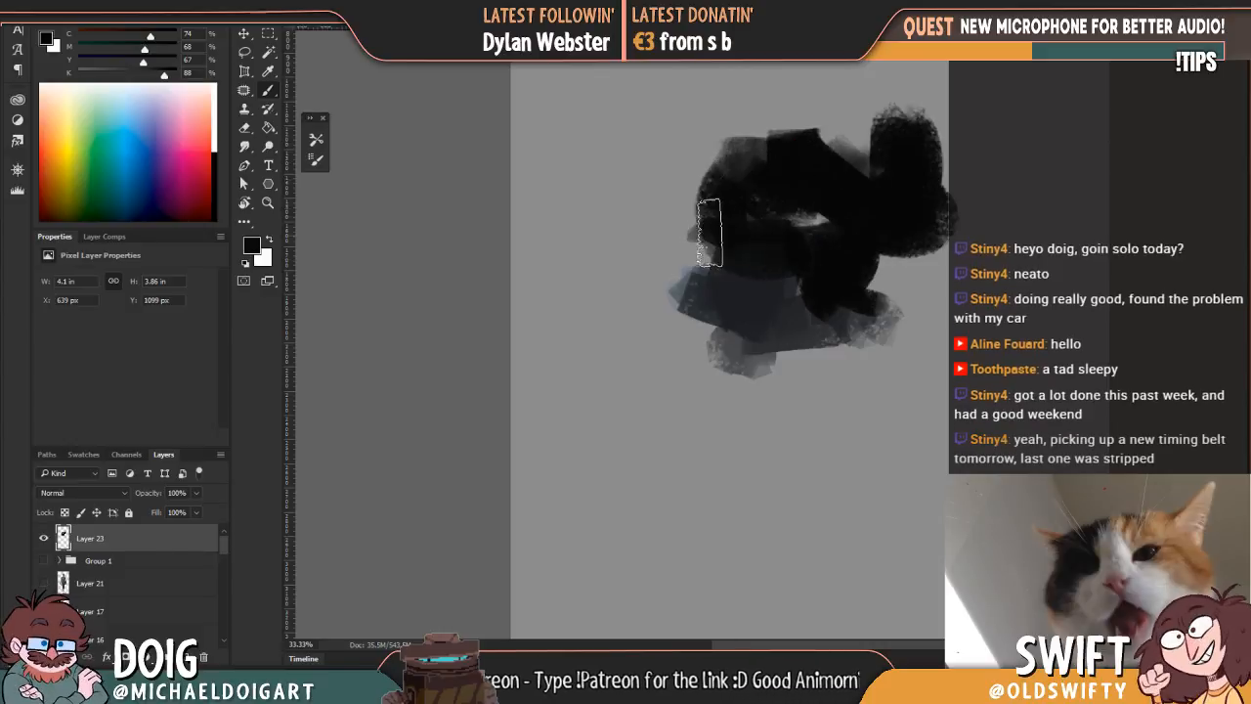
Step: Cut the test strokes from the layer with a rectangular selection
{"action": "key", "text": "m"}
{"action": "left_click_drag", "start_coordinate": [629, 114], "coordinate": [972, 407]}
{"action": "key", "text": "ctrl+x"}
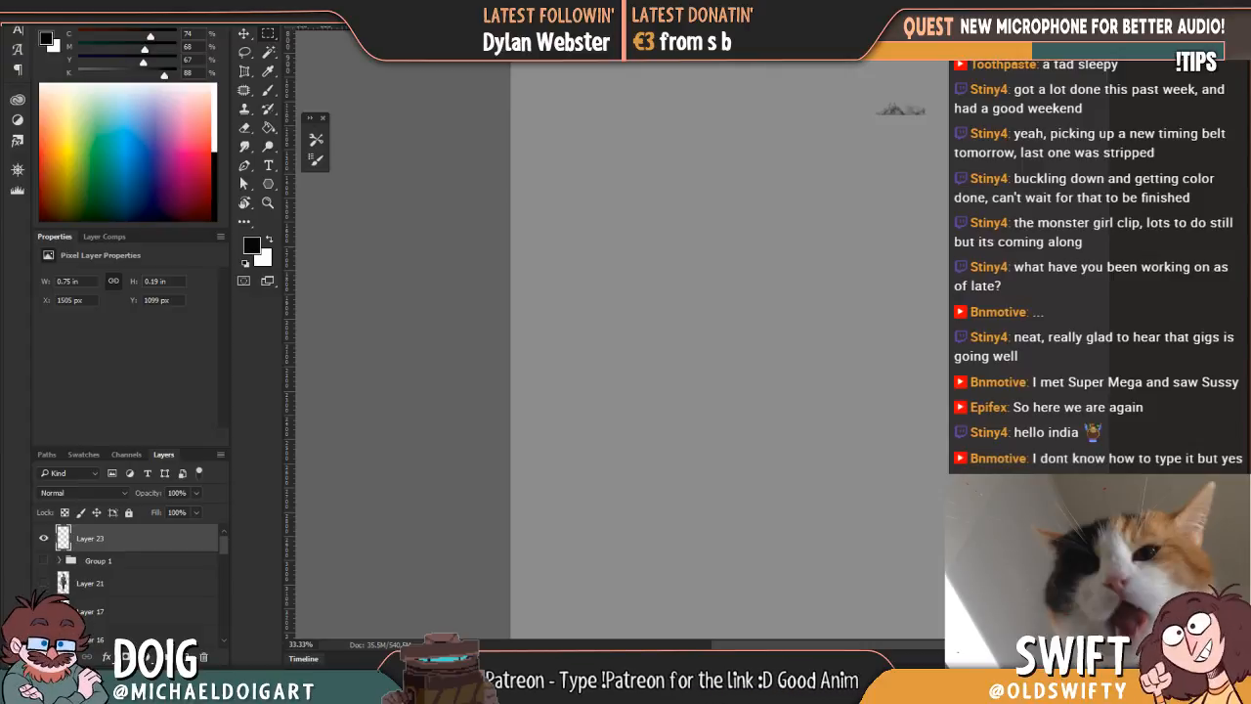
Step: Paste the copied image as a new layer into the Untitled-1 document and reposition it on the canvas
{"action": "key", "text": "super+d"}
{"action": "key", "text": "super+d"}
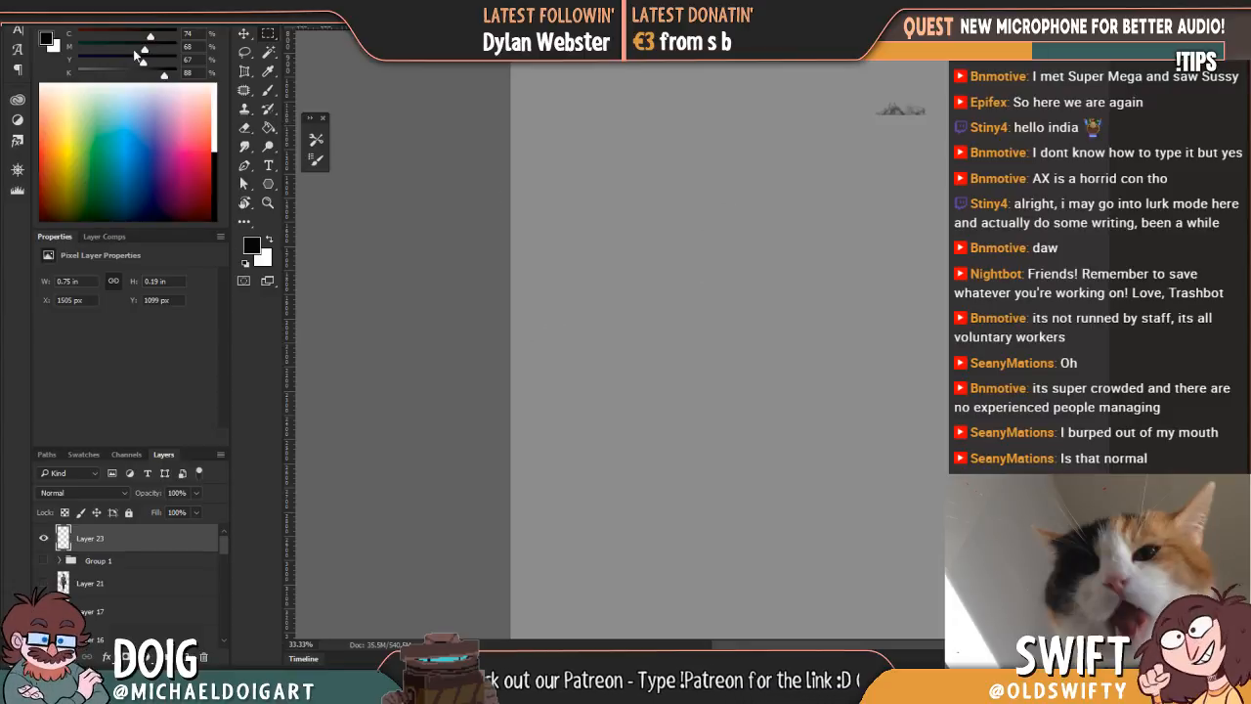
{"action": "key", "text": "ctrl+Tab"}
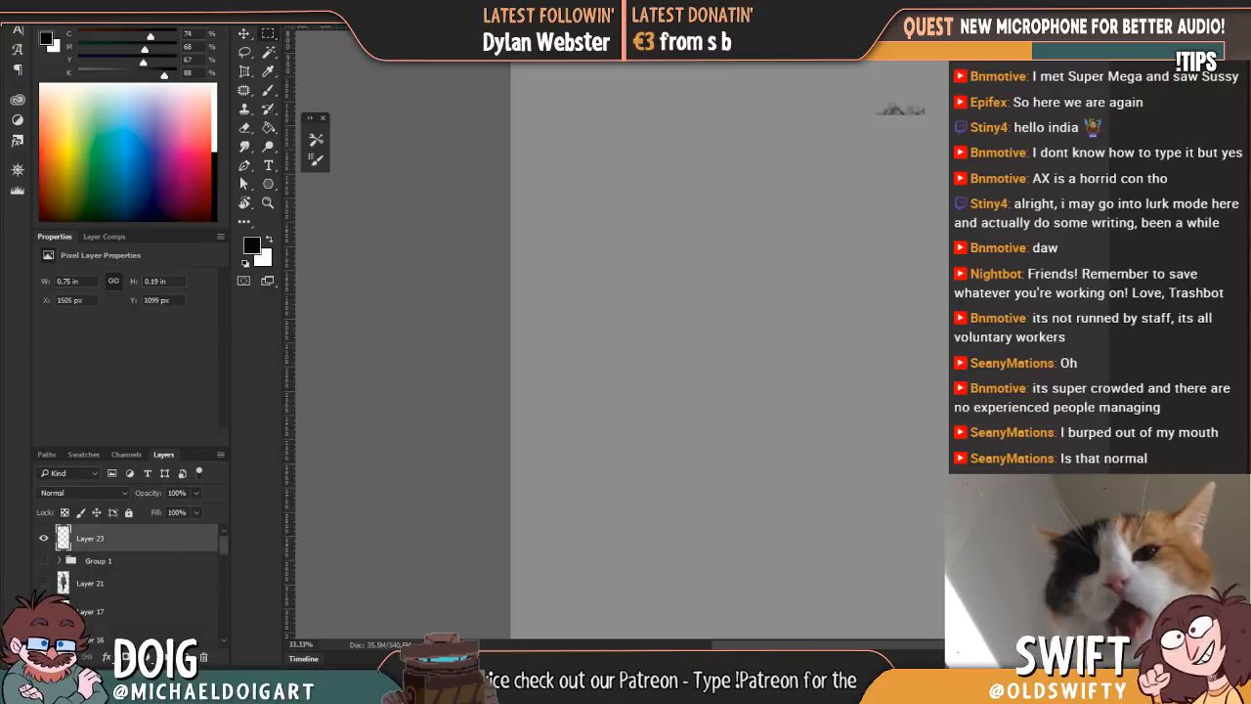
{"action": "key", "text": "ctrl+Tab"}
{"action": "key", "text": "ctrl+v"}
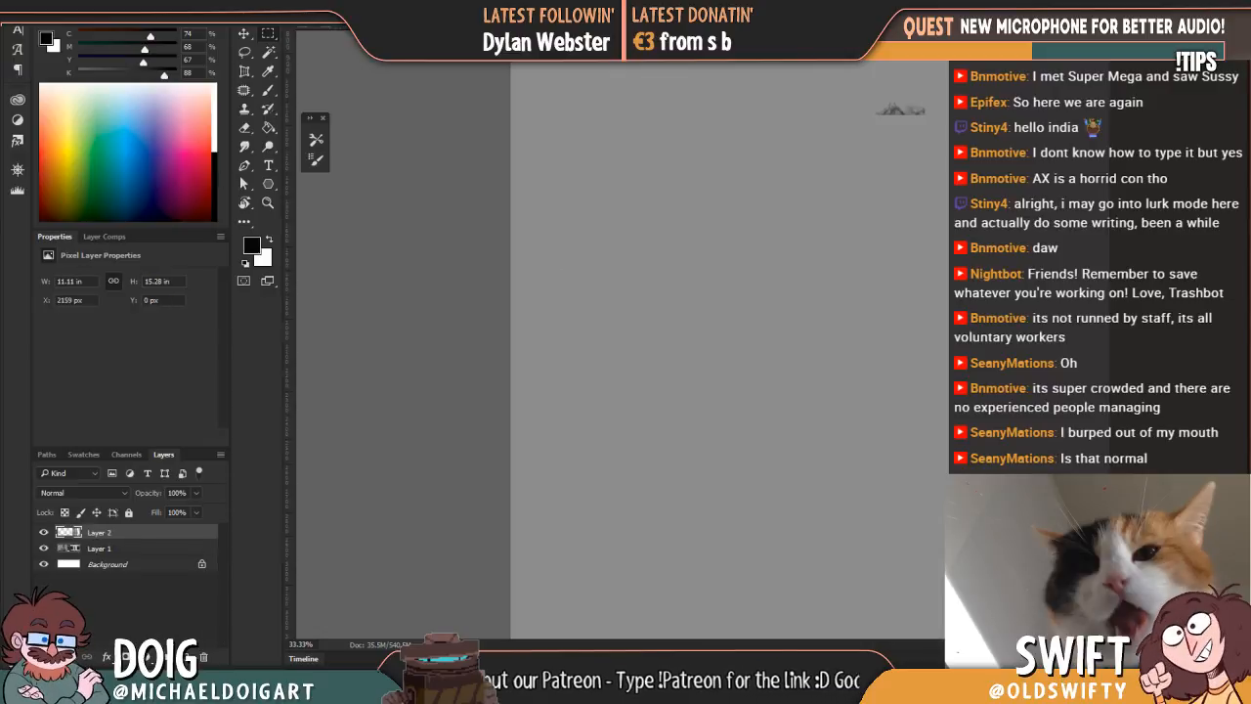
{"action": "key", "text": "v"}
{"action": "left_click_drag", "start_coordinate": [684, 294], "coordinate": [629, 242]}
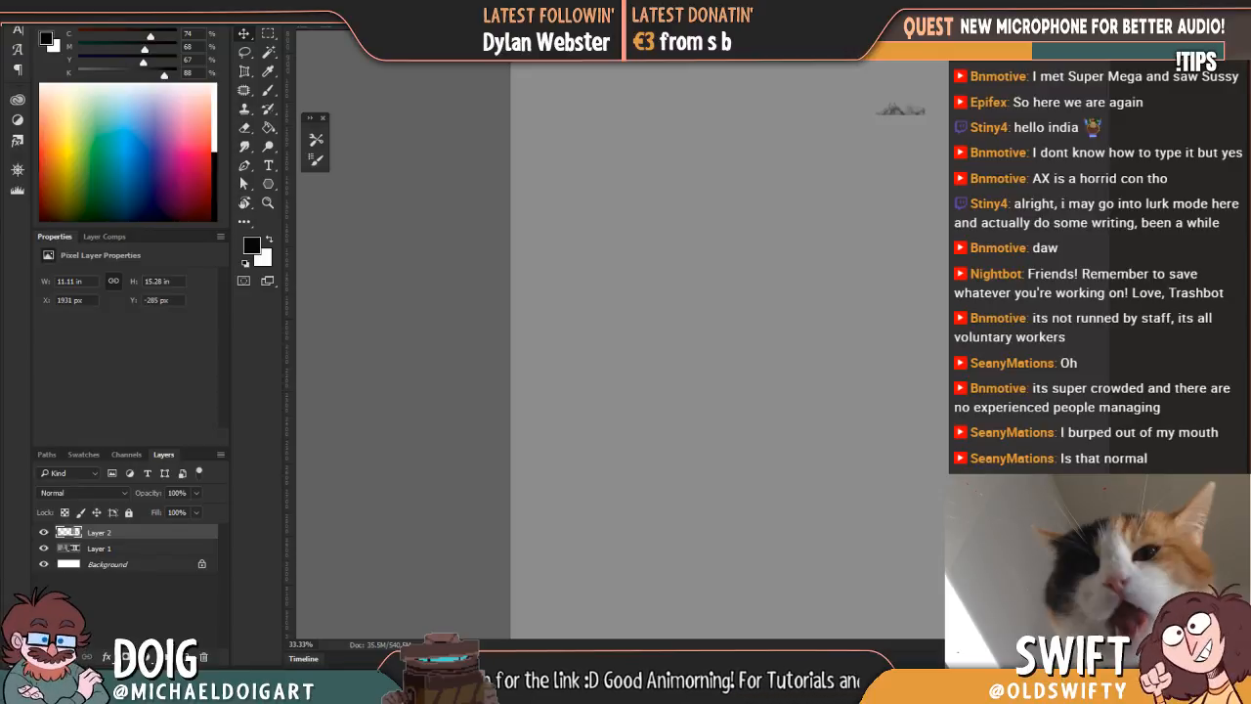
{"action": "left_click_drag", "start_coordinate": [634, 236], "coordinate": [686, 201]}
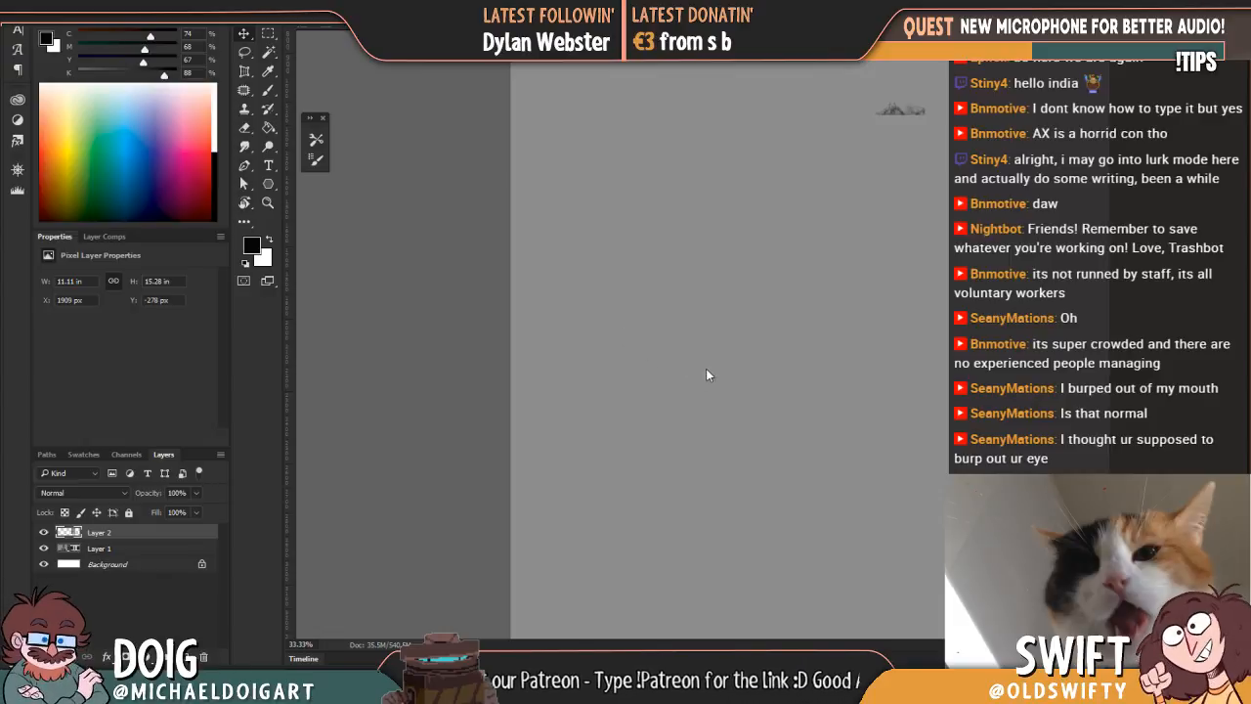
Step: In BNL.psd, add a layer above Layer 23 and paint a black rounded mass with a curved stroke below it
{"action": "key", "text": "b"}
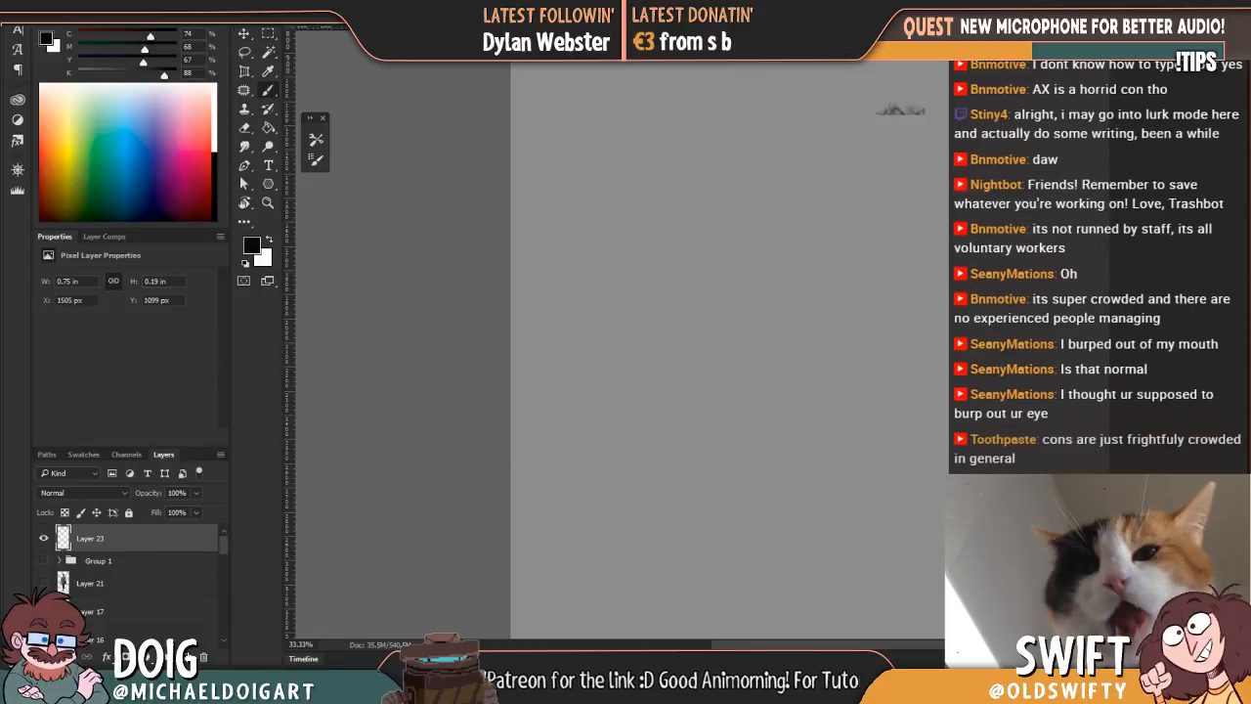
{"action": "left_click", "coordinate": [185, 657]}
{"action": "left_click_drag", "start_coordinate": [715, 227], "coordinate": [779, 276]}
{"action": "key", "text": "alt"}
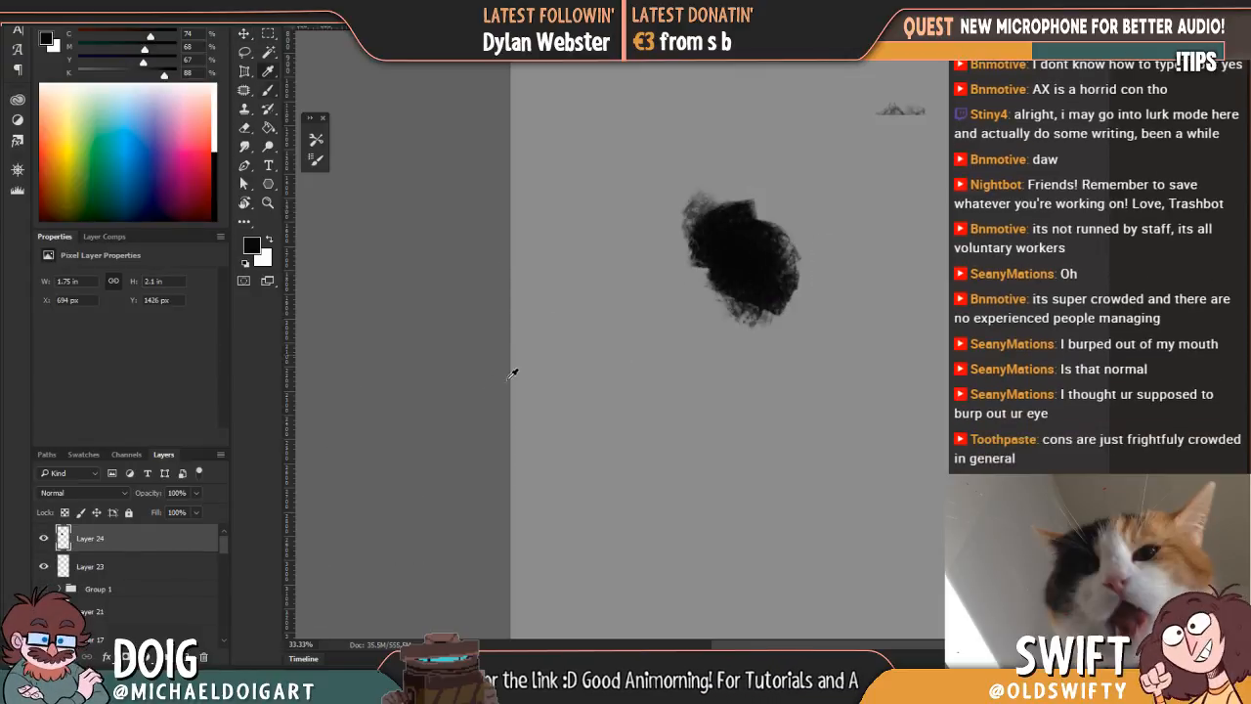
{"action": "left_click_drag", "start_coordinate": [594, 332], "coordinate": [687, 371]}
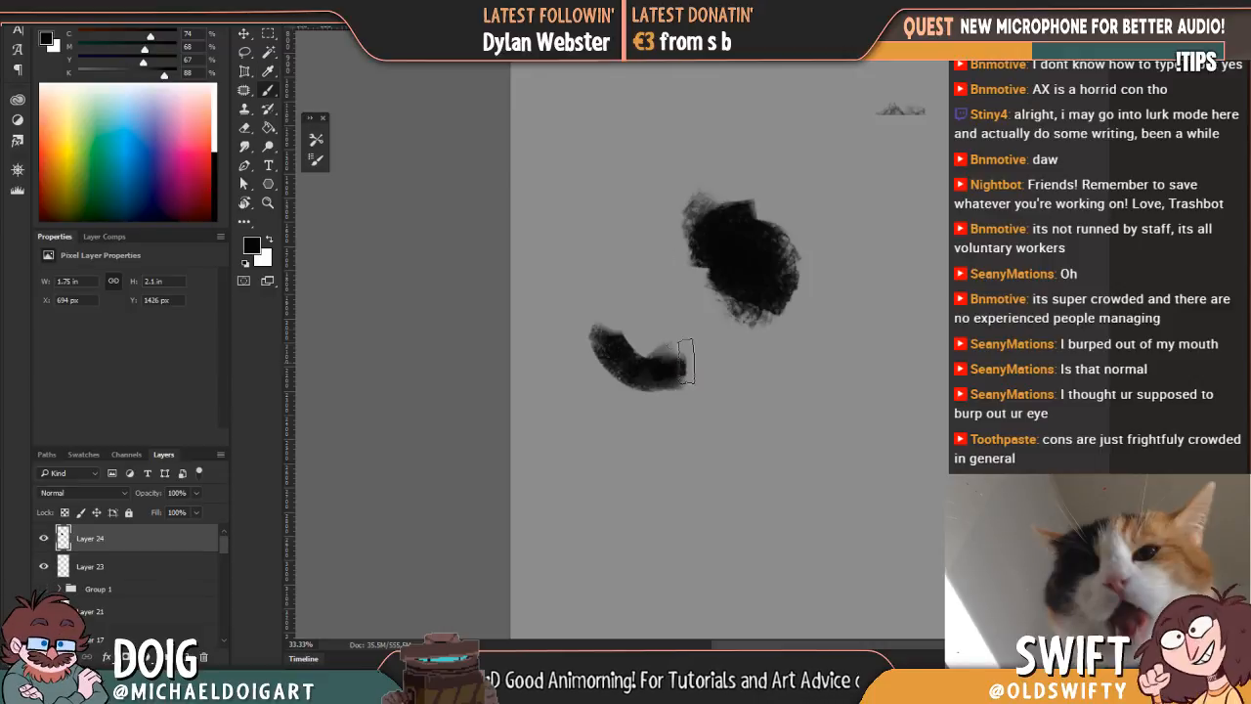
Step: Paint over the black mass with a sampled mid grey and erase the curved black stroke below it
{"action": "left_click", "coordinate": [699, 200], "text": "alt"}
{"action": "mouse_move", "coordinate": [743, 235]}
{"action": "left_mouse_down"}
{"action": "mouse_move", "coordinate": [713, 209]}
{"action": "mouse_move", "coordinate": [720, 257]}
{"action": "mouse_move", "coordinate": [777, 303]}
{"action": "left_mouse_up"}
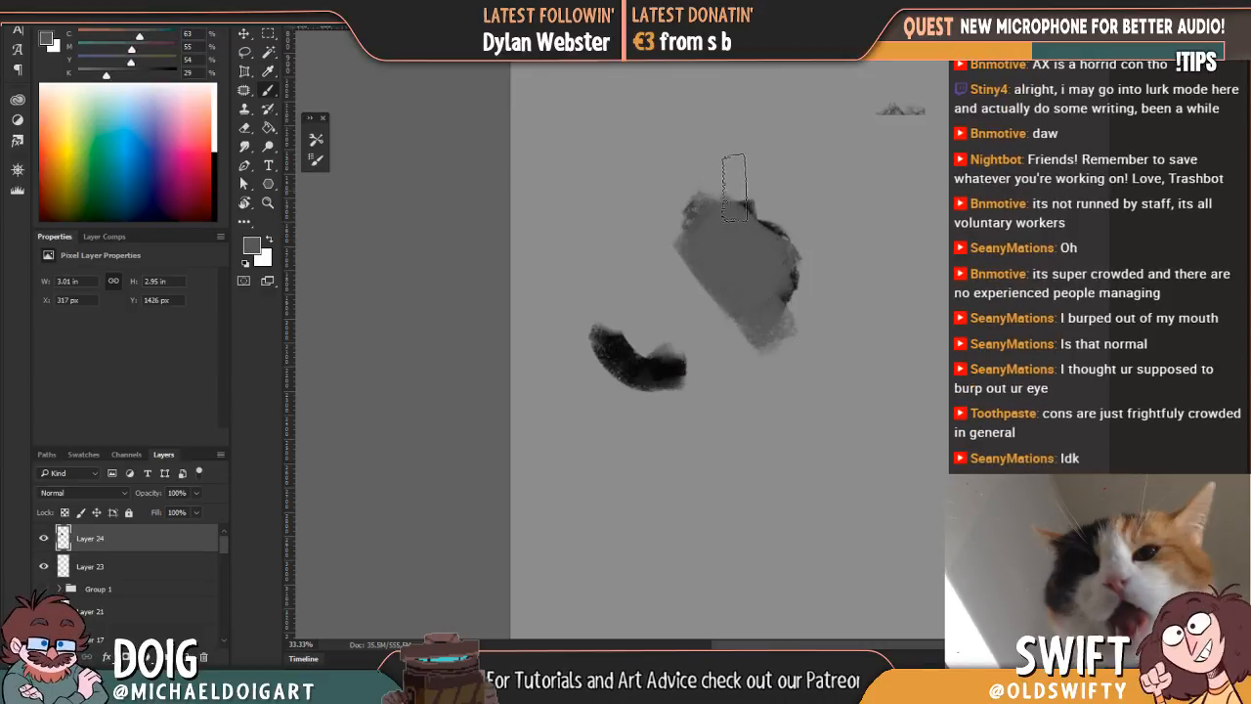
{"action": "key", "text": "e"}
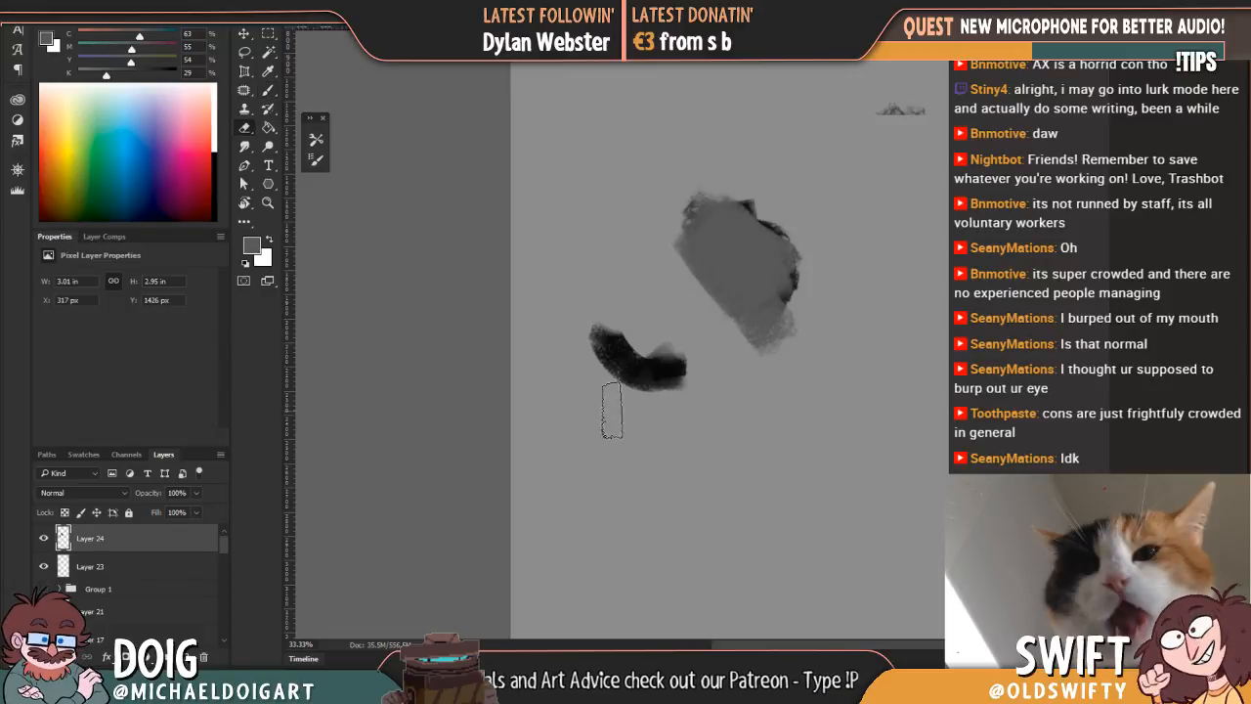
{"action": "mouse_move", "coordinate": [590, 375]}
{"action": "left_mouse_down"}
{"action": "mouse_move", "coordinate": [582, 335]}
{"action": "mouse_move", "coordinate": [682, 365]}
{"action": "left_mouse_up"}
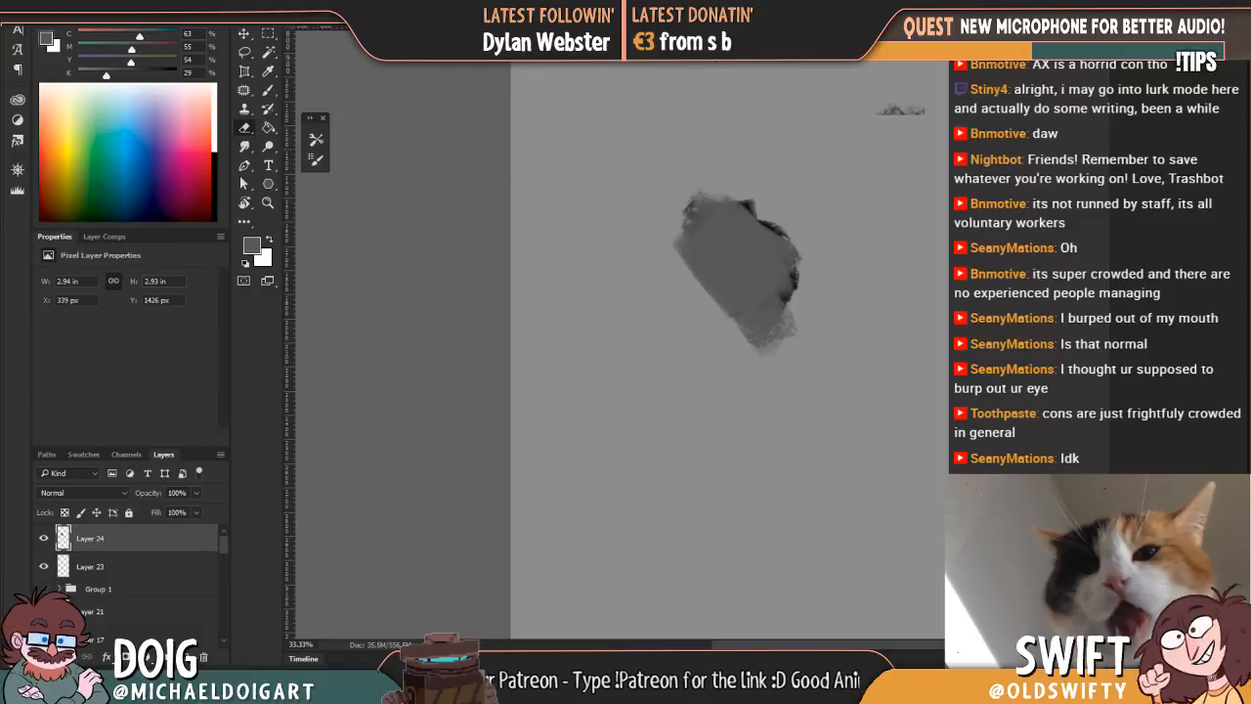
Step: Block in a rounded grey hip mass directly below the upper body shape
{"action": "key", "text": "ctrl+Tab"}
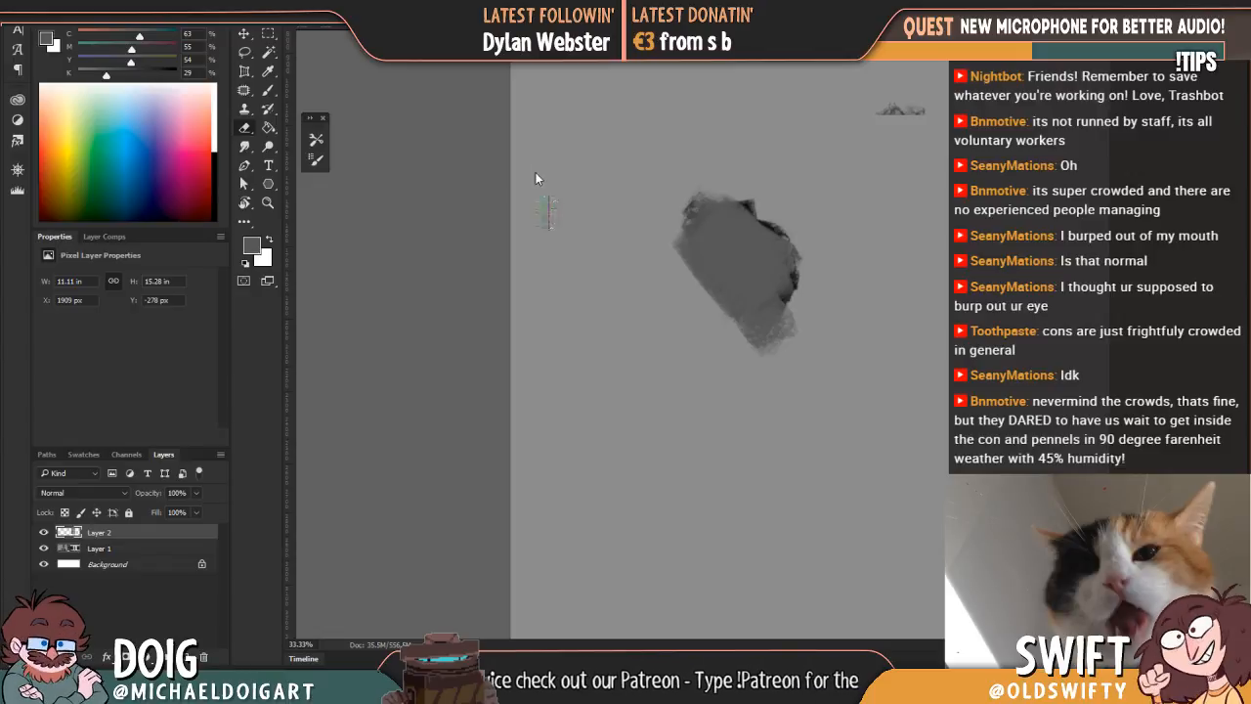
{"action": "key", "text": "b"}
{"action": "mouse_move", "coordinate": [695, 378]}
{"action": "left_mouse_down"}
{"action": "mouse_move", "coordinate": [717, 428]}
{"action": "mouse_move", "coordinate": [782, 352]}
{"action": "left_mouse_up"}
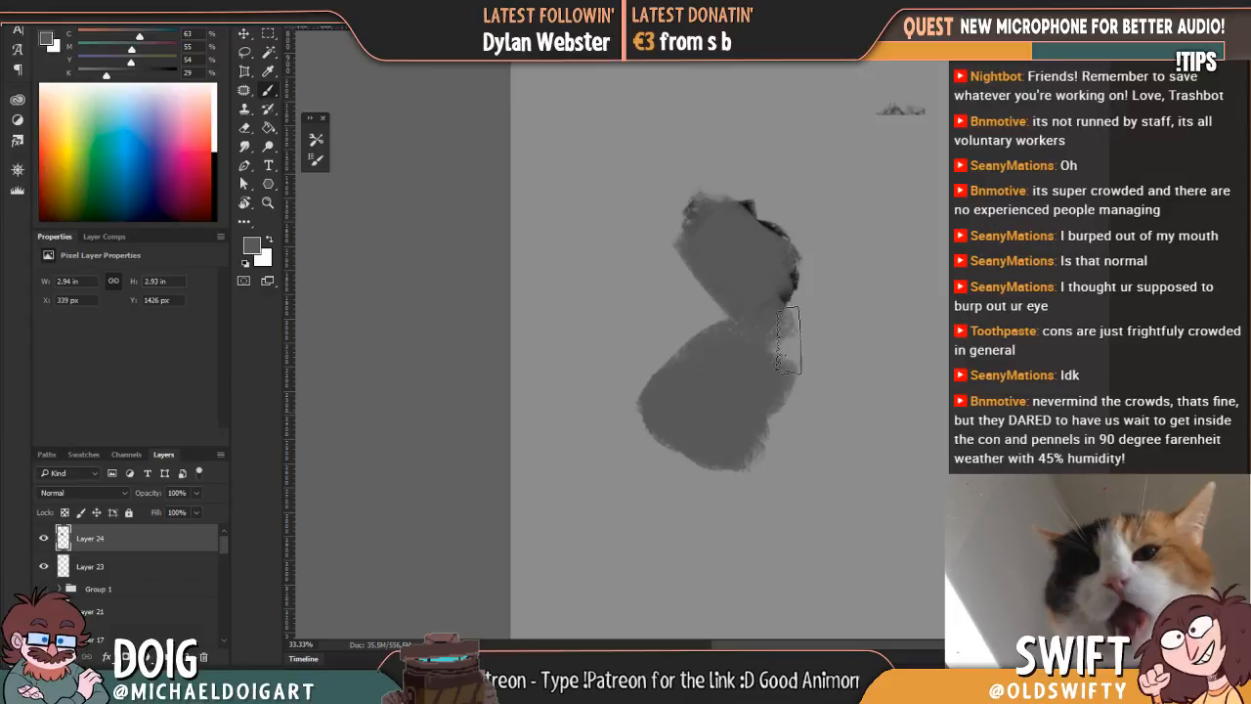
Step: Paint a thin curved contour in sampled dark grey with a smaller brush across the hip mass and refine it with mid grey
{"action": "left_click", "coordinate": [767, 288], "text": "alt"}
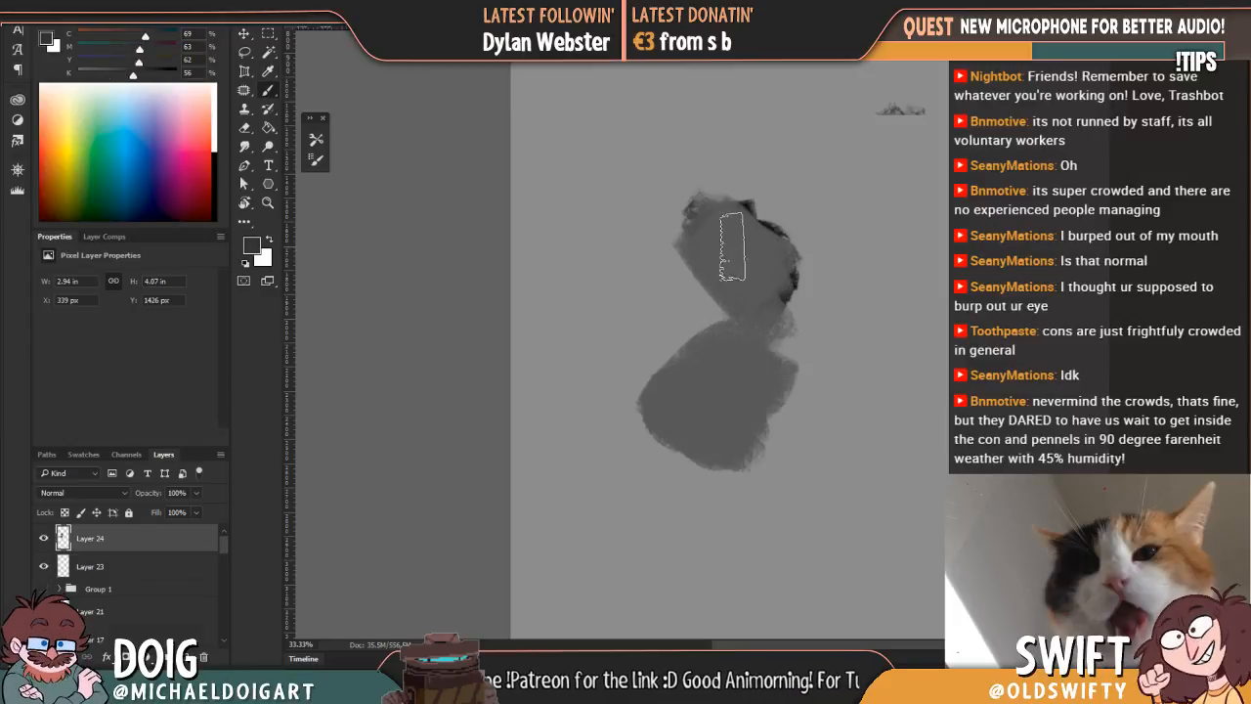
{"action": "key", "text": "bracketleft"}
{"action": "key", "text": "bracketleft"}
{"action": "key", "text": "bracketleft"}
{"action": "key", "text": "bracketleft"}
{"action": "key", "text": "bracketleft"}
{"action": "key", "text": "bracketleft"}
{"action": "key", "text": "bracketleft"}
{"action": "key", "text": "bracketleft"}
{"action": "mouse_move", "coordinate": [692, 460]}
{"action": "left_mouse_down"}
{"action": "mouse_move", "coordinate": [681, 401]}
{"action": "mouse_move", "coordinate": [729, 347]}
{"action": "left_mouse_up"}
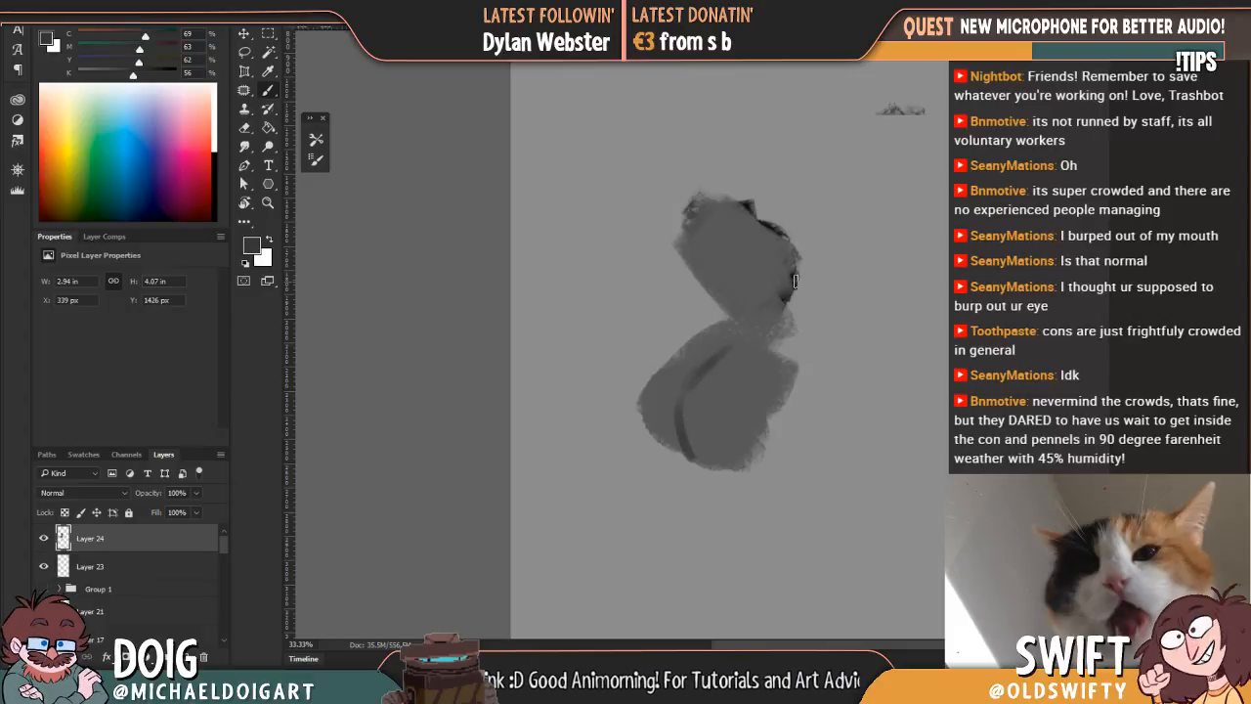
{"action": "mouse_move", "coordinate": [695, 444]}
{"action": "left_mouse_down"}
{"action": "mouse_move", "coordinate": [740, 480]}
{"action": "mouse_move", "coordinate": [743, 500]}
{"action": "mouse_move", "coordinate": [708, 468]}
{"action": "mouse_move", "coordinate": [731, 481]}
{"action": "left_mouse_up"}
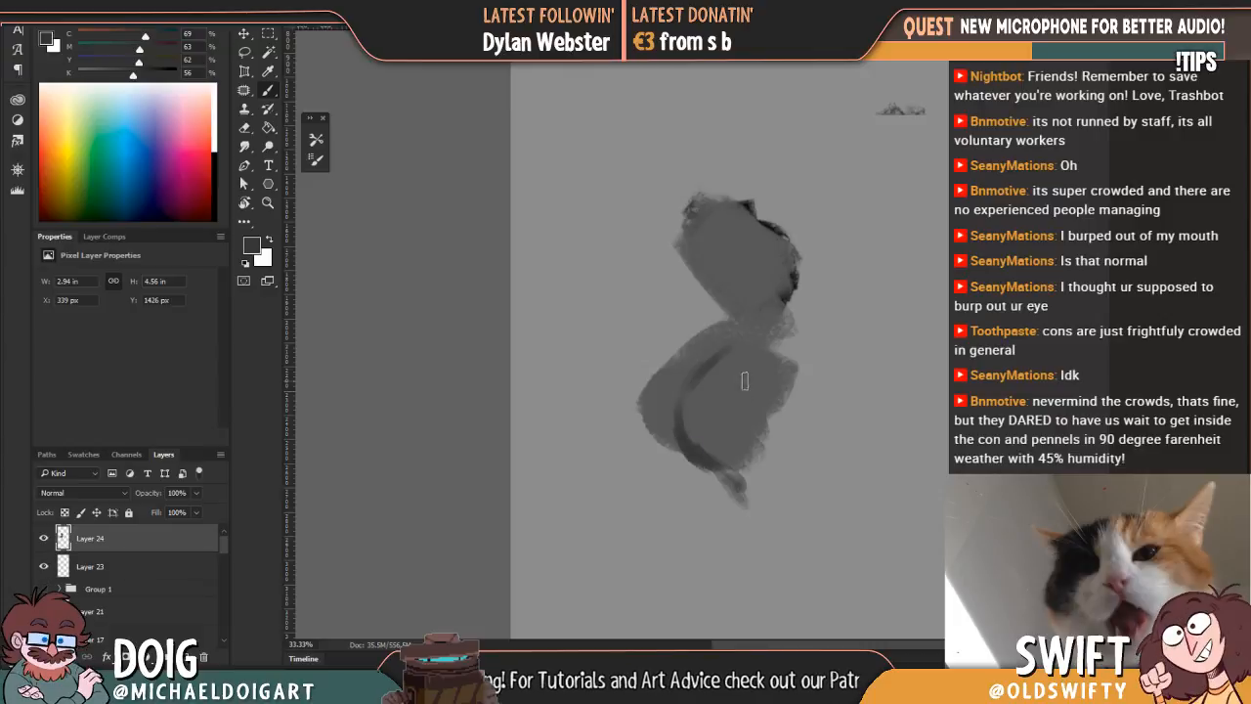
{"action": "left_click", "coordinate": [735, 403], "text": "alt"}
{"action": "left_click_drag", "start_coordinate": [690, 422], "coordinate": [742, 499]}
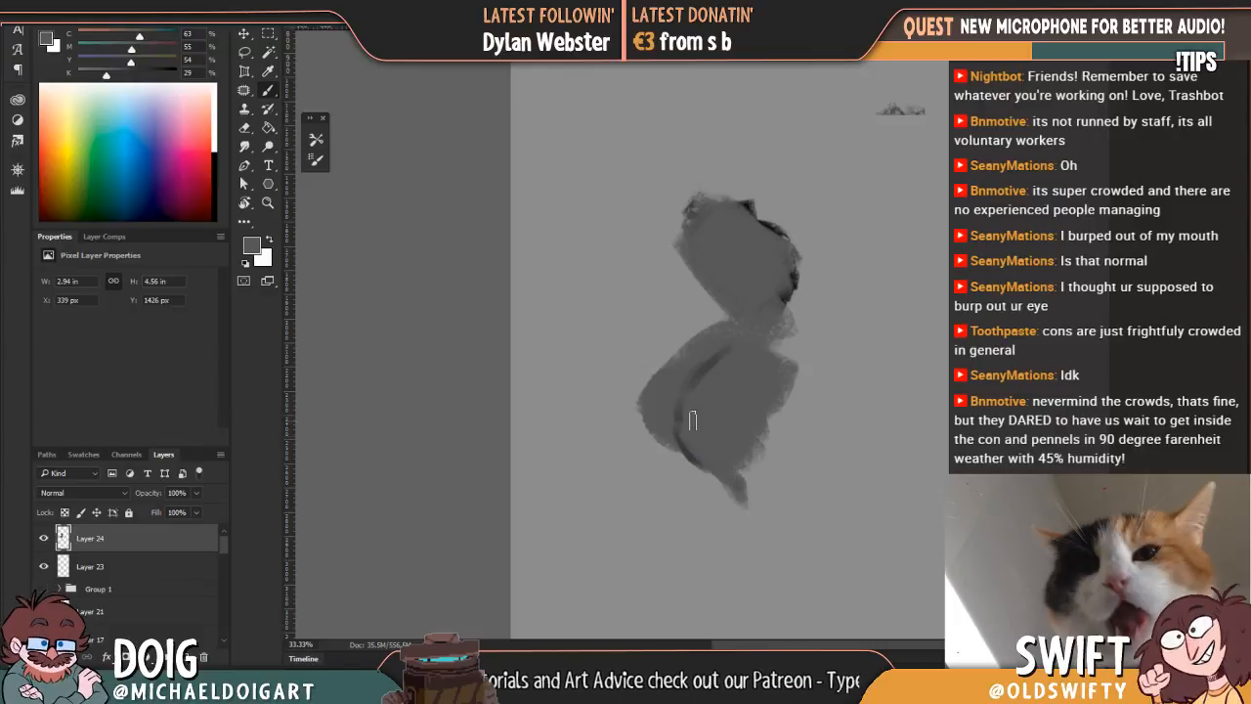
Step: Darken the upper body with a sampled dark grey and block in a bent arm extending from its shoulder in grey tones
{"action": "left_click", "coordinate": [791, 293], "text": "alt"}
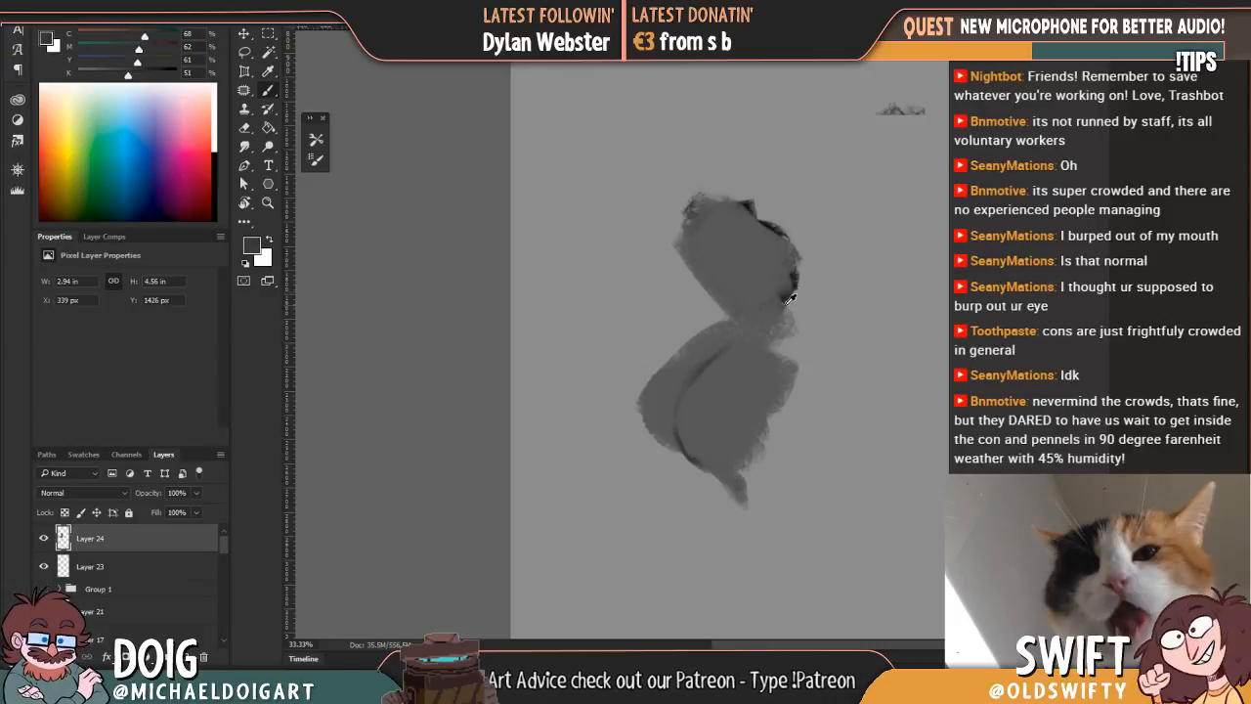
{"action": "mouse_move", "coordinate": [741, 282]}
{"action": "left_mouse_down"}
{"action": "mouse_move", "coordinate": [710, 239]}
{"action": "mouse_move", "coordinate": [767, 244]}
{"action": "mouse_move", "coordinate": [771, 279]}
{"action": "mouse_move", "coordinate": [717, 264]}
{"action": "mouse_move", "coordinate": [728, 318]}
{"action": "mouse_move", "coordinate": [742, 310]}
{"action": "mouse_move", "coordinate": [735, 240]}
{"action": "mouse_move", "coordinate": [748, 245]}
{"action": "left_mouse_up"}
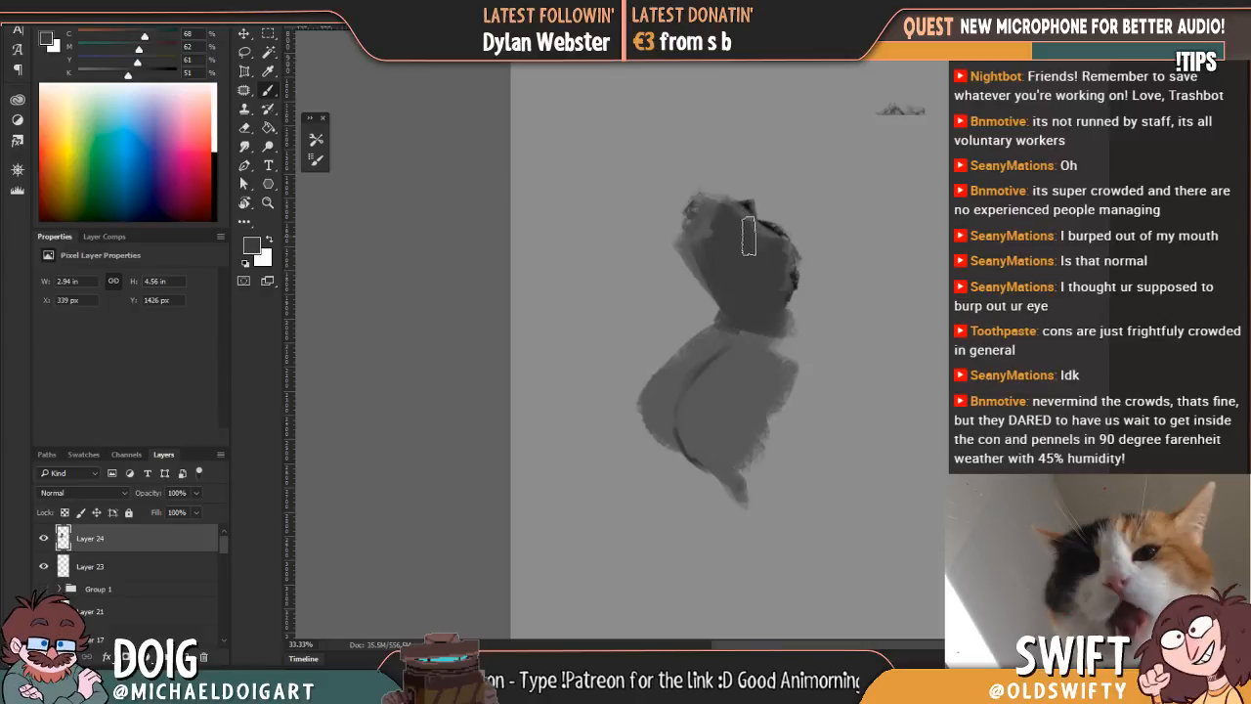
{"action": "mouse_move", "coordinate": [691, 203]}
{"action": "left_mouse_down"}
{"action": "mouse_move", "coordinate": [608, 290]}
{"action": "mouse_move", "coordinate": [621, 422]}
{"action": "mouse_move", "coordinate": [587, 299]}
{"action": "mouse_move", "coordinate": [616, 433]}
{"action": "mouse_move", "coordinate": [590, 297]}
{"action": "mouse_move", "coordinate": [665, 243]}
{"action": "left_mouse_up"}
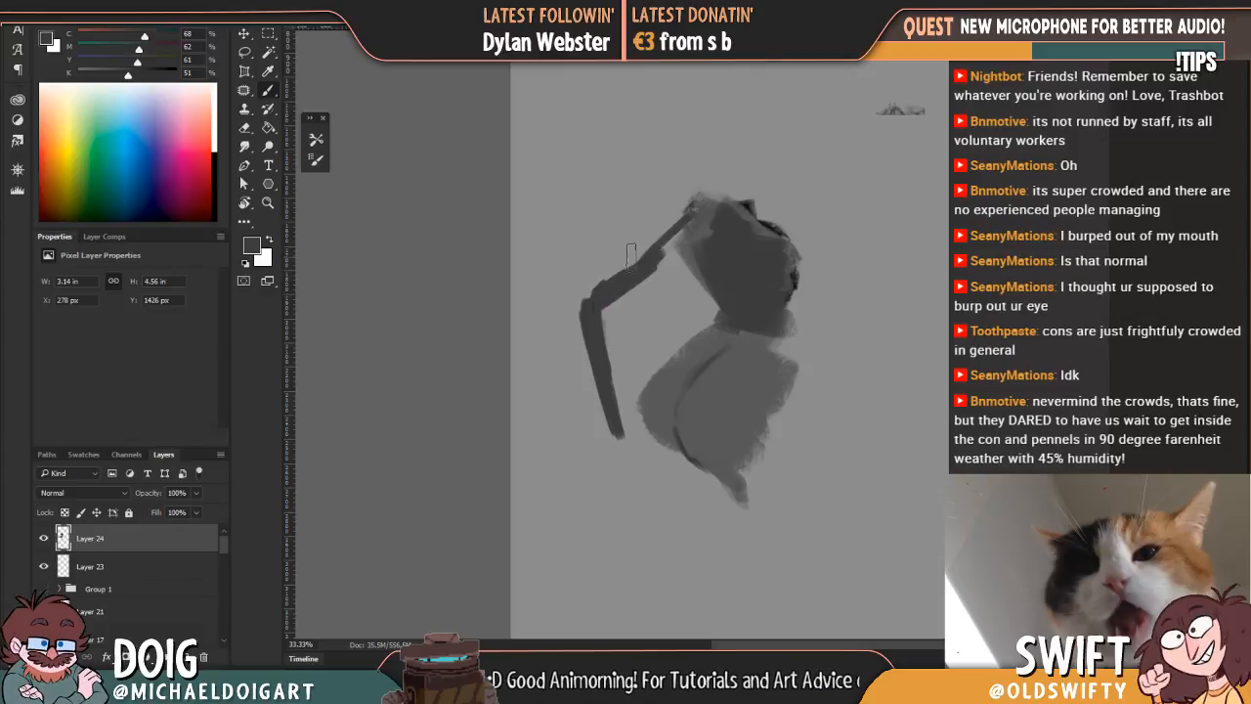
{"action": "mouse_move", "coordinate": [584, 295]}
{"action": "left_mouse_down"}
{"action": "mouse_move", "coordinate": [617, 273]}
{"action": "mouse_move", "coordinate": [589, 300]}
{"action": "mouse_move", "coordinate": [607, 360]}
{"action": "mouse_move", "coordinate": [600, 308]}
{"action": "mouse_move", "coordinate": [618, 268]}
{"action": "mouse_move", "coordinate": [669, 256]}
{"action": "mouse_move", "coordinate": [594, 363]}
{"action": "mouse_move", "coordinate": [583, 296]}
{"action": "mouse_move", "coordinate": [675, 234]}
{"action": "mouse_move", "coordinate": [726, 147]}
{"action": "mouse_move", "coordinate": [630, 254]}
{"action": "left_mouse_up"}
{"action": "left_click", "coordinate": [715, 410], "text": "alt"}
{"action": "left_click_drag", "start_coordinate": [679, 205], "coordinate": [624, 256]}
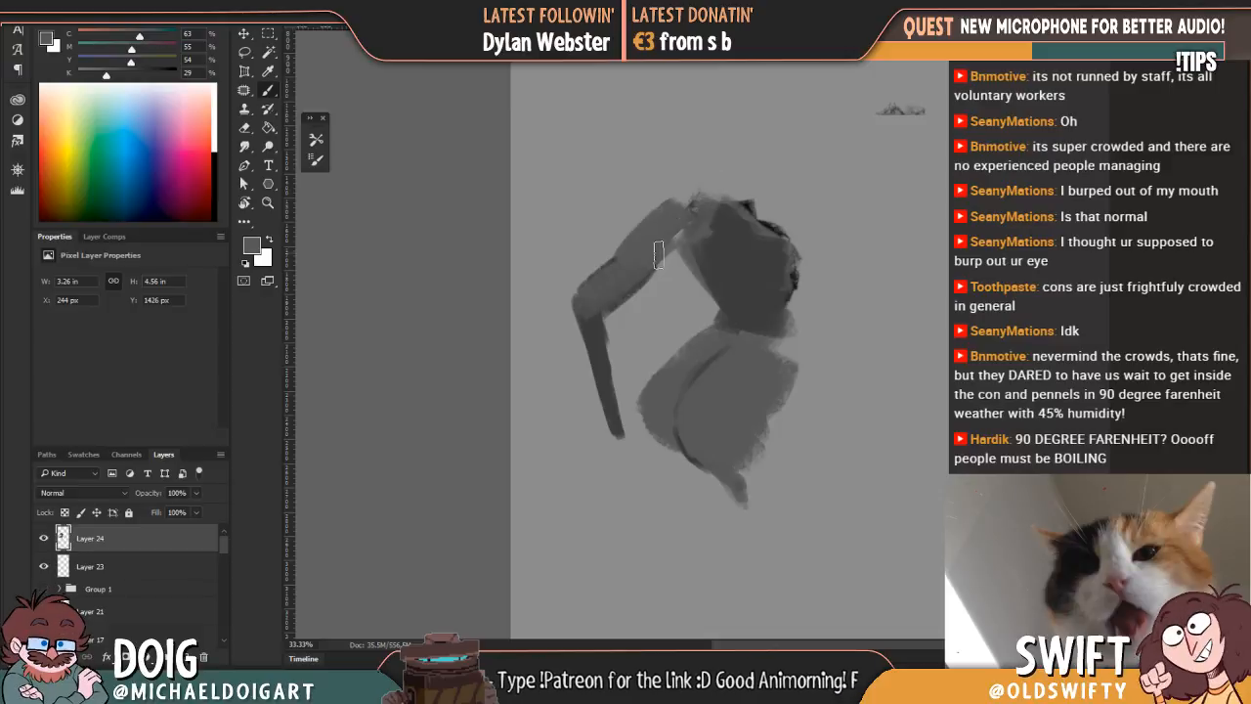
Step: Paint mid grey across the upper back, joining the shoulder to the arm and leaving darker shading along the torso edges
{"action": "left_click_drag", "start_coordinate": [688, 209], "coordinate": [768, 215]}
{"action": "left_click_drag", "start_coordinate": [718, 252], "coordinate": [728, 215]}
{"action": "left_click_drag", "start_coordinate": [754, 297], "coordinate": [760, 301]}
{"action": "mouse_move", "coordinate": [789, 237]}
{"action": "left_mouse_down"}
{"action": "mouse_move", "coordinate": [742, 275]}
{"action": "mouse_move", "coordinate": [724, 259]}
{"action": "mouse_move", "coordinate": [697, 279]}
{"action": "mouse_move", "coordinate": [700, 268]}
{"action": "mouse_move", "coordinate": [731, 307]}
{"action": "left_mouse_up"}
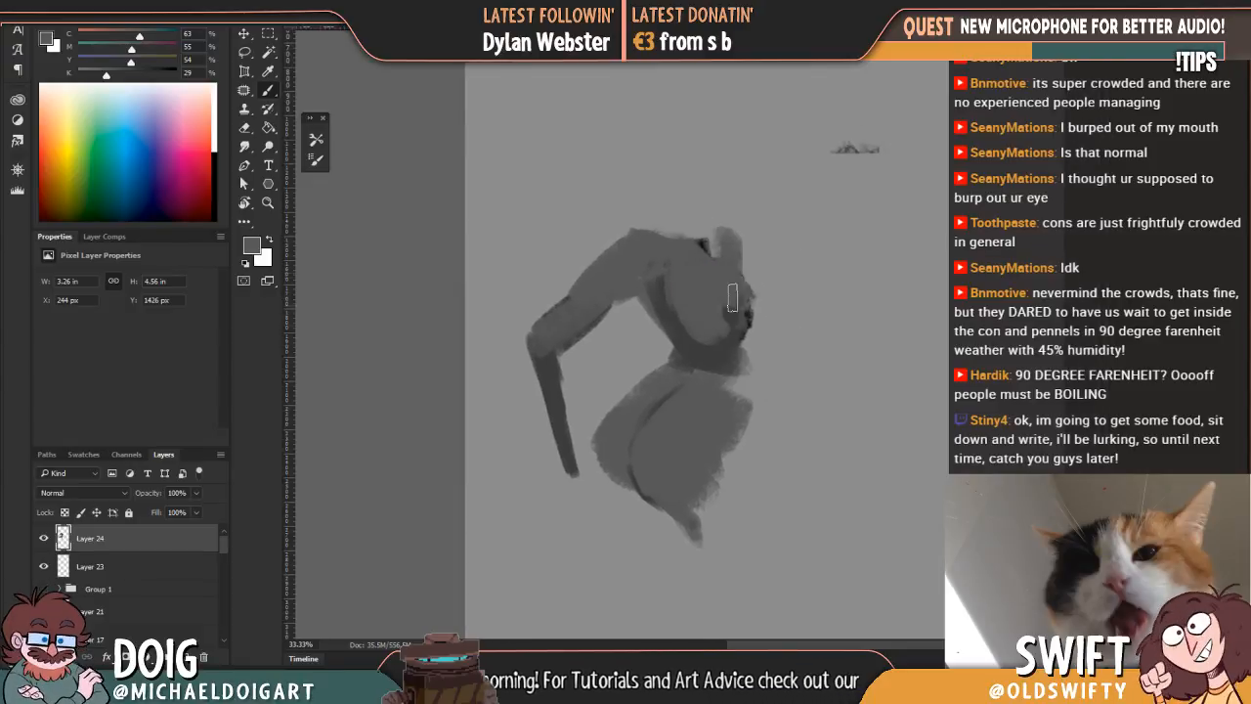
Step: Block in a large rounded near thigh below the hip mass in a sampled dark grey
{"action": "left_click_drag", "start_coordinate": [690, 386], "coordinate": [653, 265]}
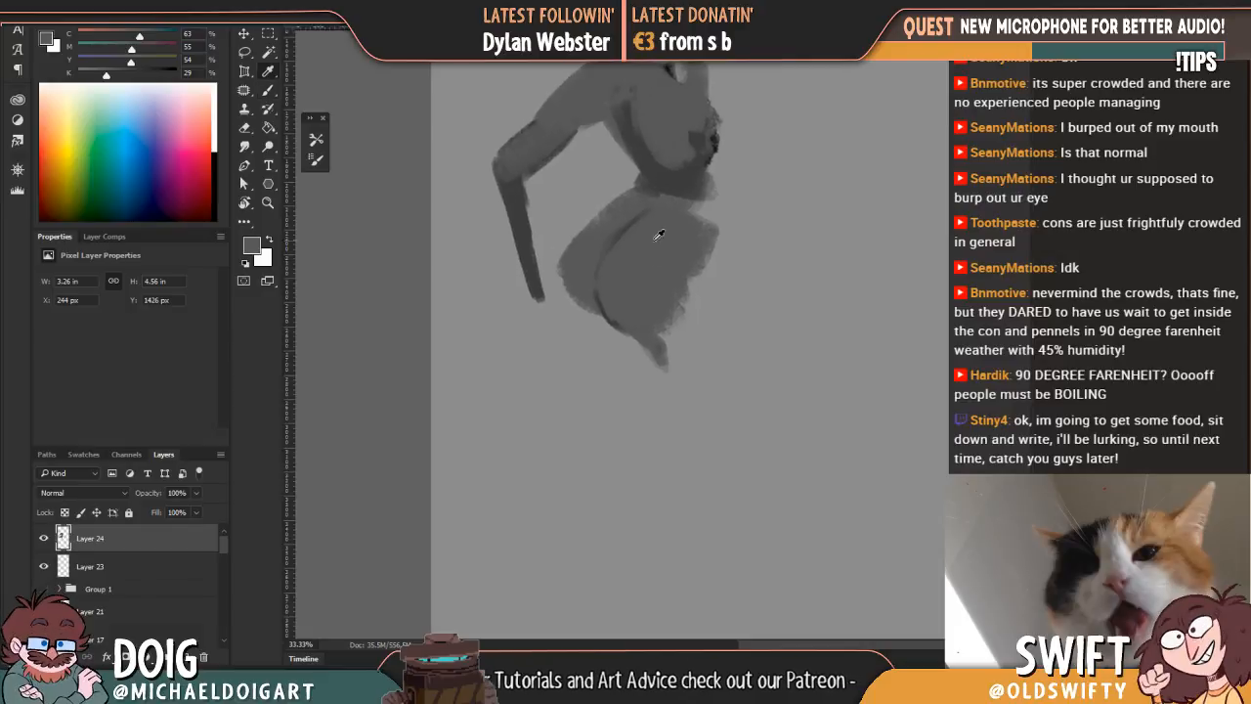
{"action": "left_click", "coordinate": [661, 256], "text": "alt"}
{"action": "mouse_move", "coordinate": [662, 354]}
{"action": "left_mouse_down"}
{"action": "mouse_move", "coordinate": [734, 450]}
{"action": "mouse_move", "coordinate": [706, 394]}
{"action": "mouse_move", "coordinate": [720, 351]}
{"action": "mouse_move", "coordinate": [666, 343]}
{"action": "mouse_move", "coordinate": [724, 326]}
{"action": "mouse_move", "coordinate": [717, 384]}
{"action": "mouse_move", "coordinate": [732, 443]}
{"action": "mouse_move", "coordinate": [731, 329]}
{"action": "mouse_move", "coordinate": [669, 337]}
{"action": "left_mouse_up"}
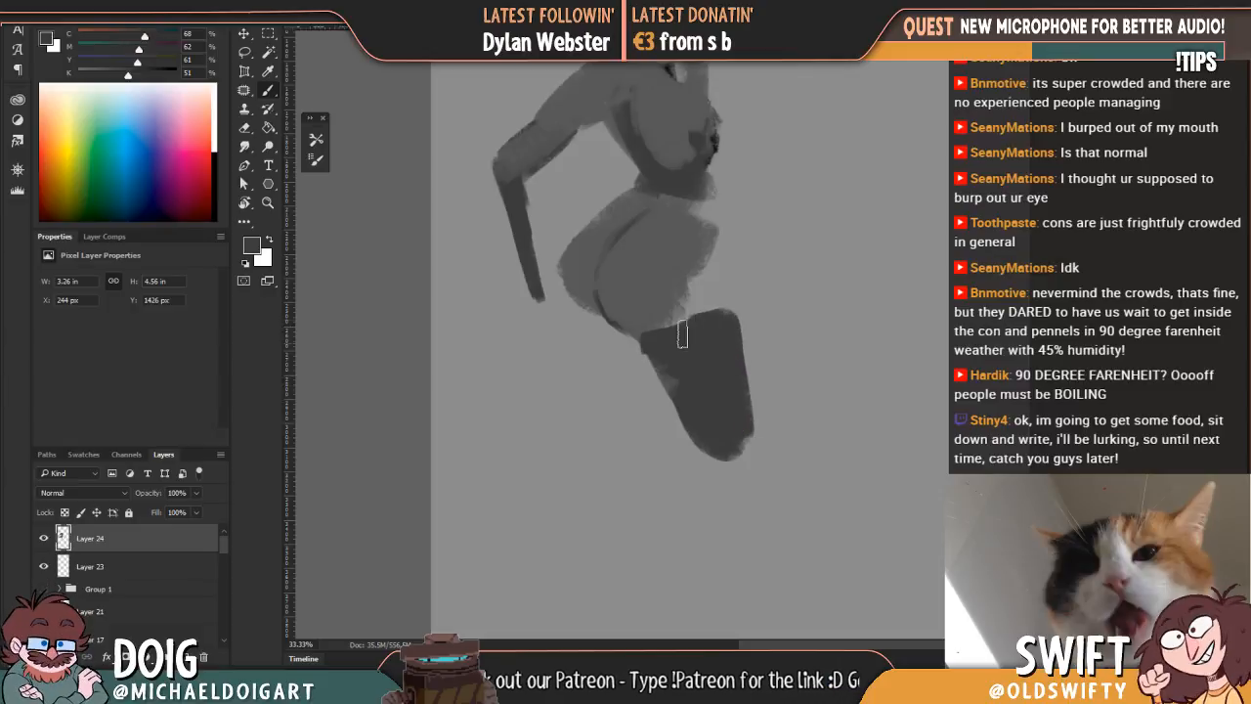
Step: Block in the far thigh in sampled mid grey behind the dark thigh and join it to the hip
{"action": "mouse_move", "coordinate": [658, 415]}
{"action": "left_mouse_down"}
{"action": "mouse_move", "coordinate": [584, 325]}
{"action": "mouse_move", "coordinate": [640, 386]}
{"action": "mouse_move", "coordinate": [654, 352]}
{"action": "mouse_move", "coordinate": [656, 400]}
{"action": "mouse_move", "coordinate": [670, 405]}
{"action": "mouse_move", "coordinate": [642, 362]}
{"action": "mouse_move", "coordinate": [665, 417]}
{"action": "mouse_move", "coordinate": [635, 353]}
{"action": "mouse_move", "coordinate": [592, 324]}
{"action": "mouse_move", "coordinate": [631, 349]}
{"action": "left_mouse_up"}
{"action": "left_click", "coordinate": [642, 389], "text": "alt"}
{"action": "left_click", "coordinate": [631, 353], "text": "alt"}
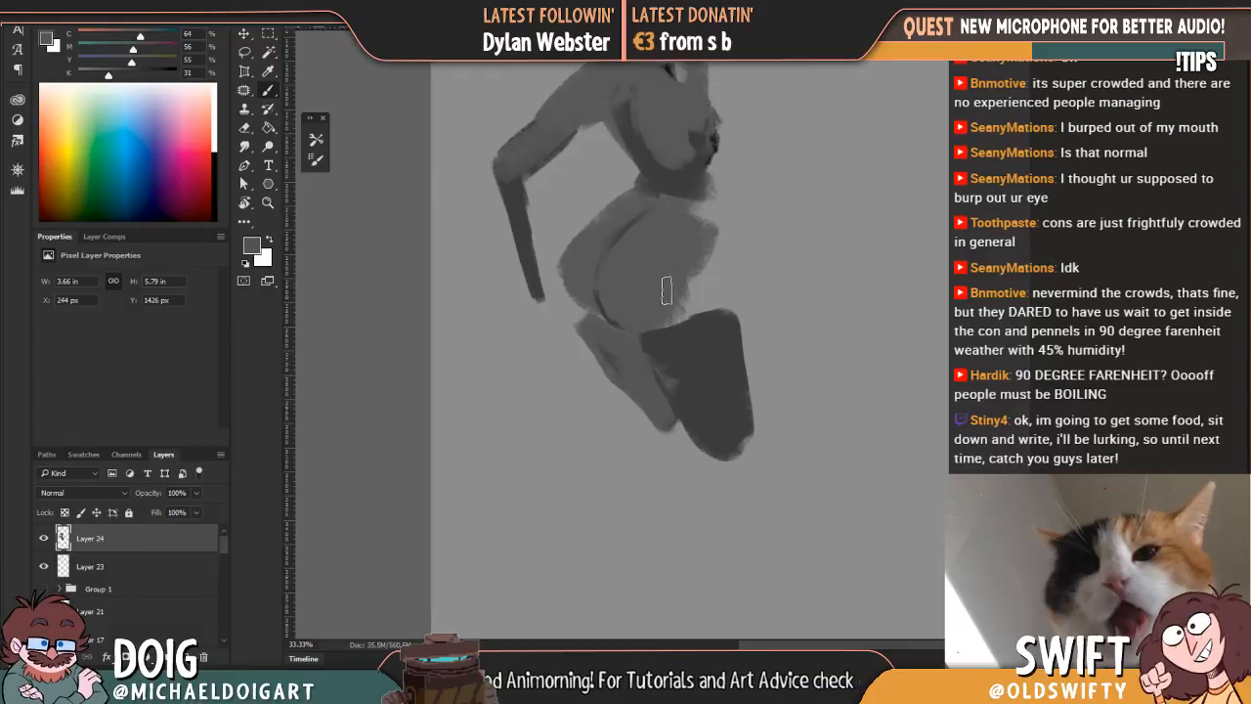
{"action": "mouse_move", "coordinate": [586, 324]}
{"action": "left_mouse_down"}
{"action": "mouse_move", "coordinate": [566, 266]}
{"action": "mouse_move", "coordinate": [608, 342]}
{"action": "left_mouse_up"}
Step: Lighten the near thigh with a sampled mid-dark grey and fill out the front edge of the hips in grey tones
{"action": "mouse_move", "coordinate": [714, 152]}
{"action": "left_mouse_down"}
{"action": "mouse_move", "coordinate": [668, 277]}
{"action": "mouse_move", "coordinate": [642, 209]}
{"action": "left_mouse_up"}
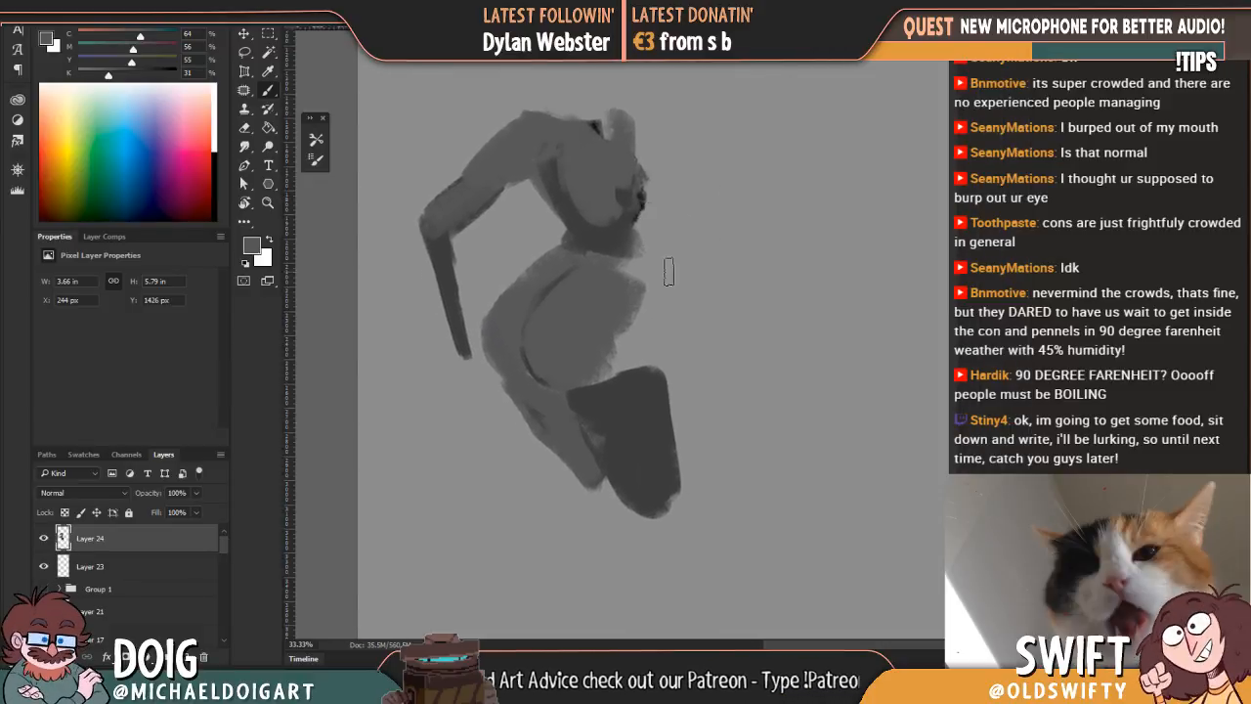
{"action": "mouse_move", "coordinate": [610, 385]}
{"action": "left_mouse_down"}
{"action": "mouse_move", "coordinate": [595, 382]}
{"action": "mouse_move", "coordinate": [624, 390]}
{"action": "mouse_move", "coordinate": [662, 440]}
{"action": "mouse_move", "coordinate": [652, 418]}
{"action": "left_mouse_up"}
{"action": "left_click", "coordinate": [630, 441], "text": "alt"}
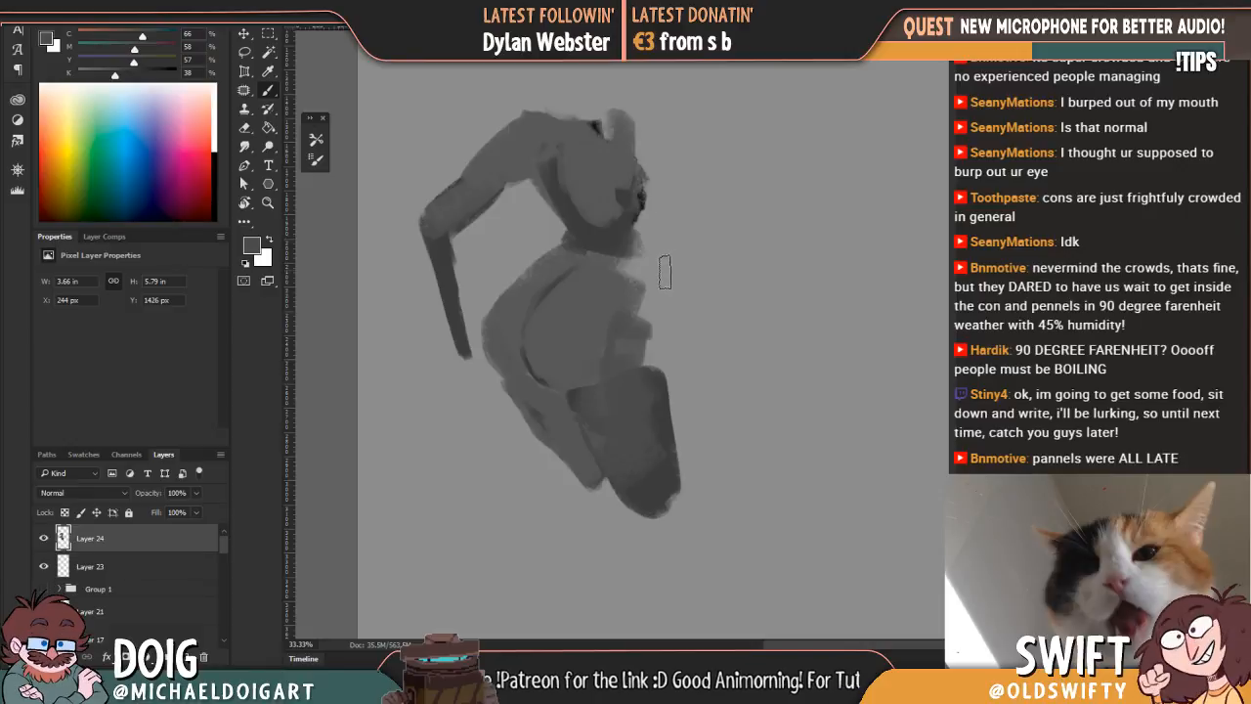
{"action": "mouse_move", "coordinate": [639, 293]}
{"action": "left_mouse_down"}
{"action": "mouse_move", "coordinate": [641, 354]}
{"action": "mouse_move", "coordinate": [612, 336]}
{"action": "mouse_move", "coordinate": [625, 293]}
{"action": "left_mouse_up"}
{"action": "left_click", "coordinate": [598, 327], "text": "alt"}
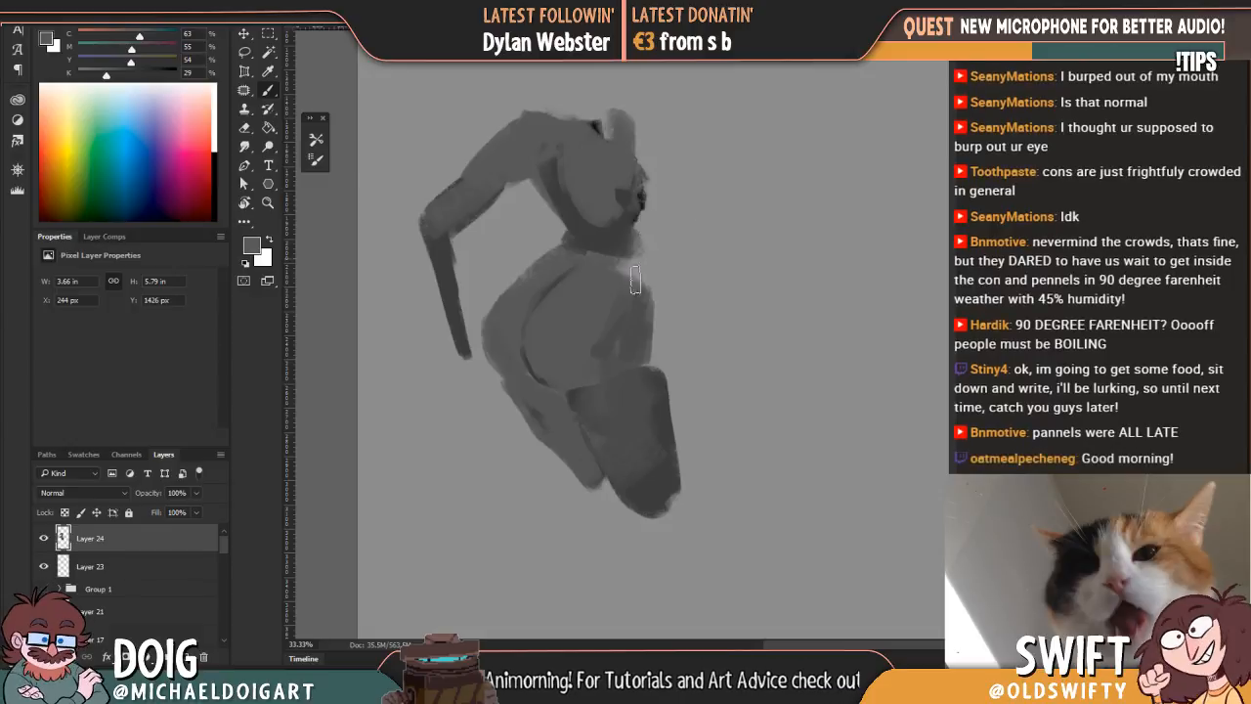
Step: Paint the front of the torso in sampled dark grey, covering the black specks and joining the waist to the hips
{"action": "left_click", "coordinate": [645, 224], "text": "alt"}
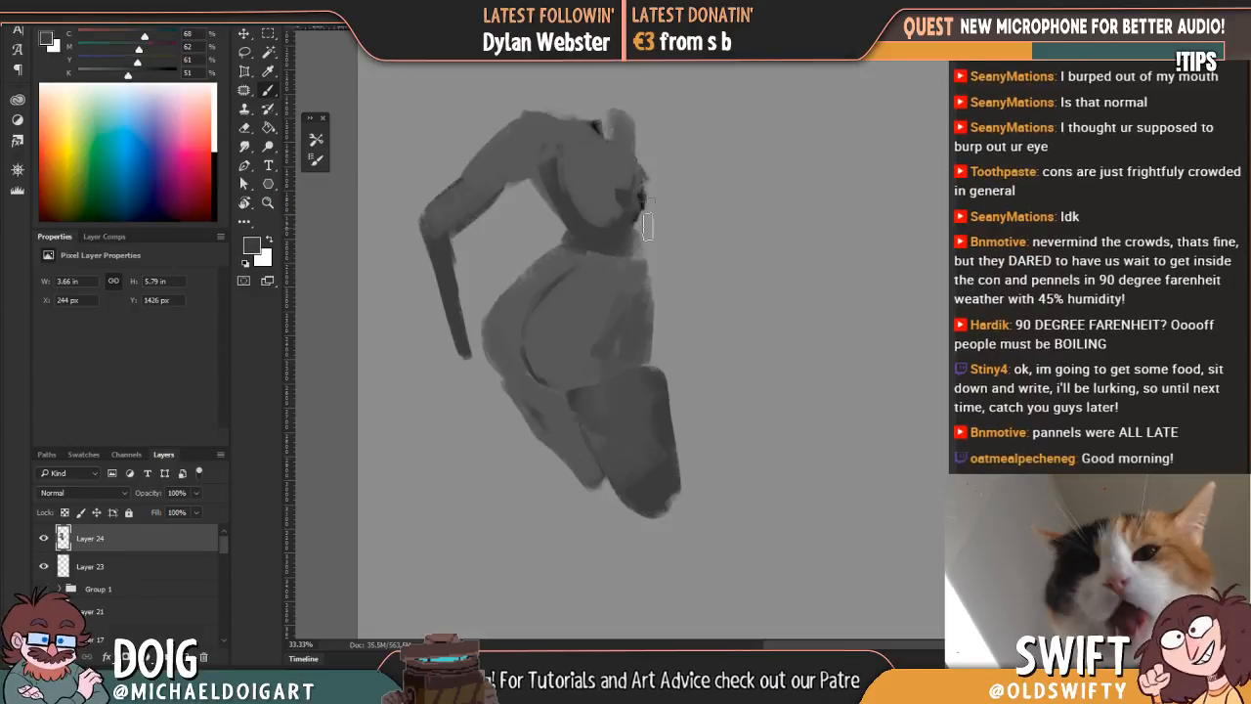
{"action": "mouse_move", "coordinate": [644, 235]}
{"action": "left_mouse_down"}
{"action": "mouse_move", "coordinate": [642, 285]}
{"action": "mouse_move", "coordinate": [640, 232]}
{"action": "left_mouse_up"}
{"action": "mouse_move", "coordinate": [631, 183]}
{"action": "left_mouse_down"}
{"action": "mouse_move", "coordinate": [650, 235]}
{"action": "mouse_move", "coordinate": [646, 316]}
{"action": "left_mouse_up"}
{"action": "left_click", "coordinate": [634, 274], "text": "alt"}
{"action": "left_click_drag", "start_coordinate": [634, 266], "coordinate": [642, 274]}
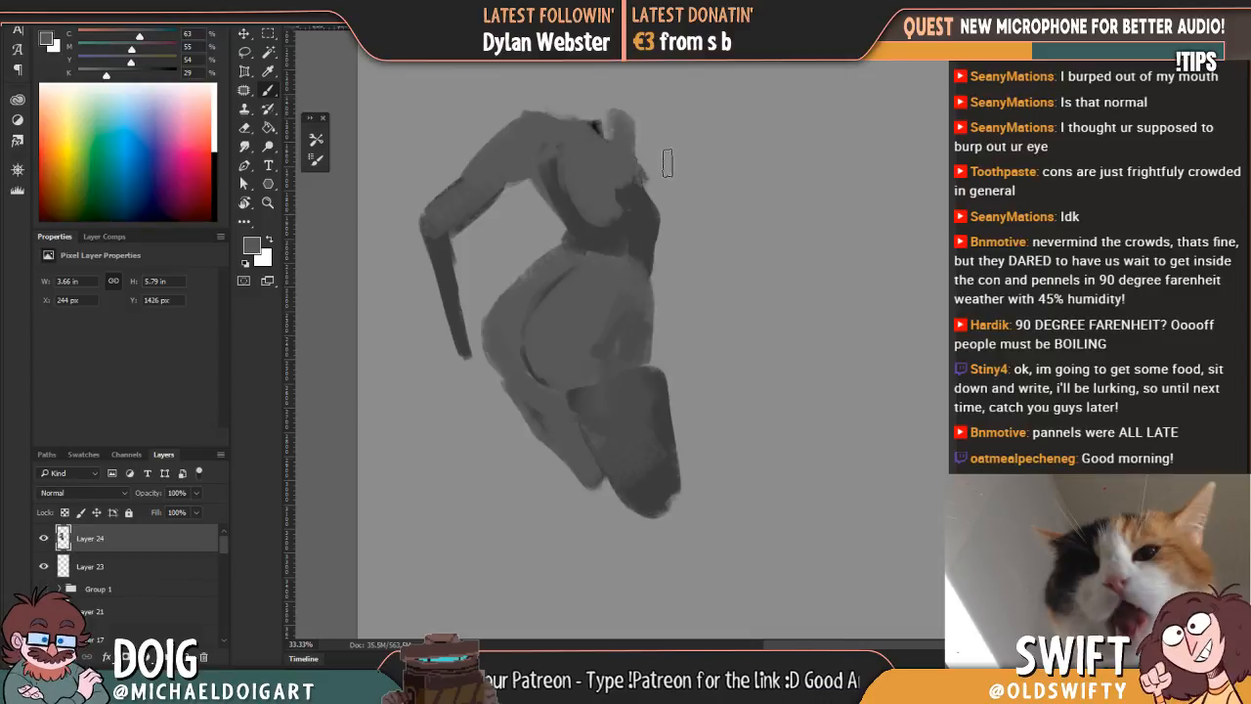
Step: Darken the far shoulder with a sampled dark grey and soften its inner edge with mid grey
{"action": "key", "text": "alt"}
{"action": "left_click", "coordinate": [636, 200], "text": "alt"}
{"action": "mouse_move", "coordinate": [645, 181]}
{"action": "left_mouse_down"}
{"action": "mouse_move", "coordinate": [639, 125]}
{"action": "mouse_move", "coordinate": [618, 145]}
{"action": "mouse_move", "coordinate": [634, 172]}
{"action": "mouse_move", "coordinate": [613, 131]}
{"action": "mouse_move", "coordinate": [639, 154]}
{"action": "left_mouse_up"}
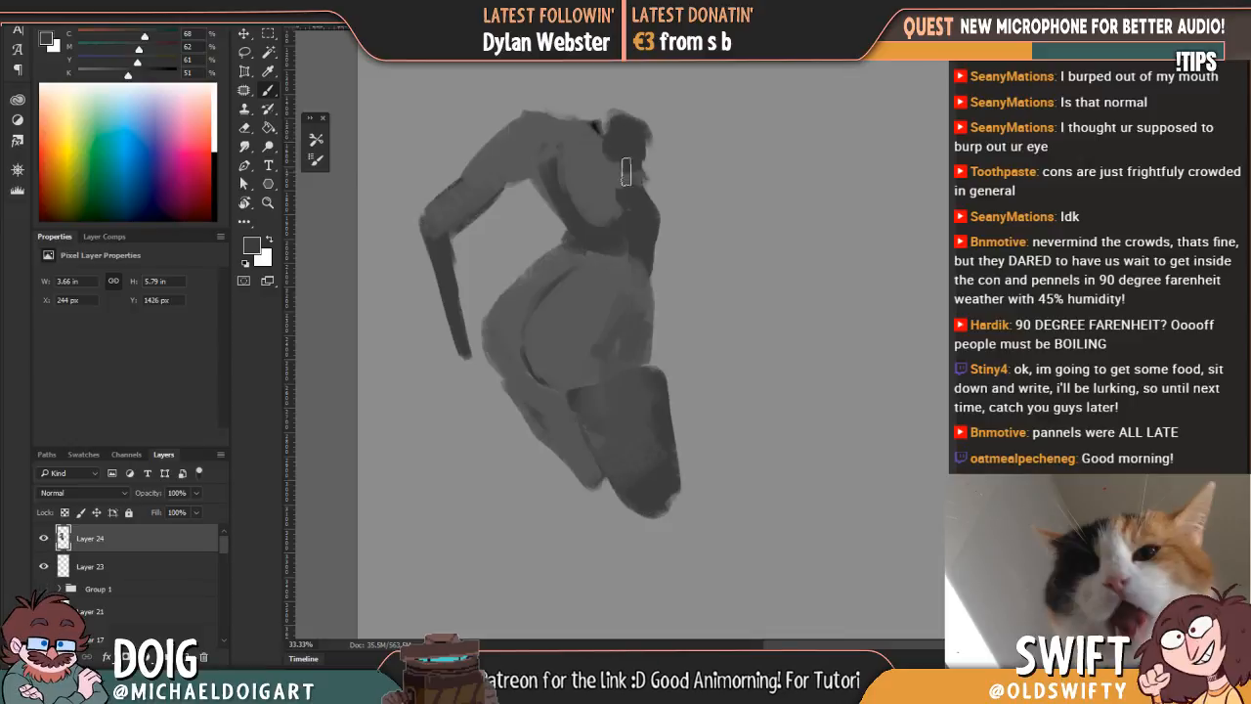
{"action": "left_click", "coordinate": [607, 163], "text": "alt"}
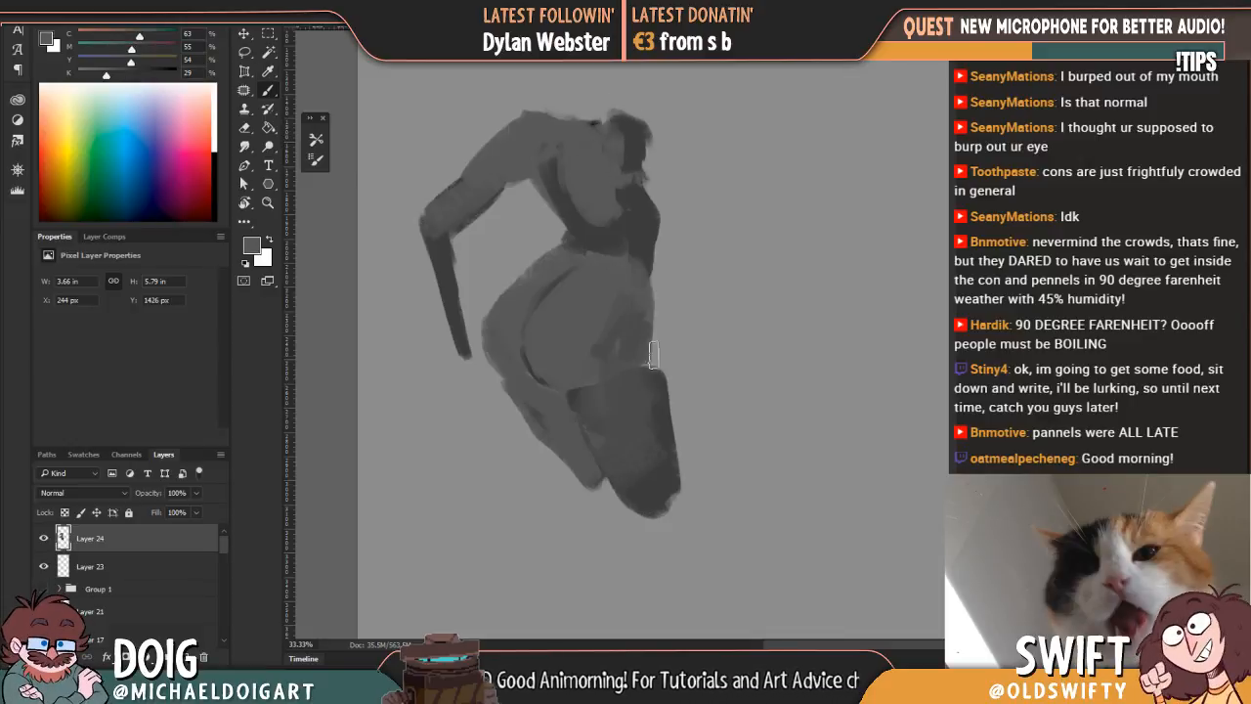
Step: Paint a dark grey shadow down the front of the hip and the outer edge of the near thigh
{"action": "left_click", "coordinate": [633, 284], "text": "alt"}
{"action": "mouse_move", "coordinate": [641, 337]}
{"action": "left_mouse_down"}
{"action": "mouse_move", "coordinate": [630, 386]}
{"action": "mouse_move", "coordinate": [653, 391]}
{"action": "mouse_move", "coordinate": [646, 314]}
{"action": "mouse_move", "coordinate": [646, 354]}
{"action": "left_mouse_up"}
{"action": "left_click_drag", "start_coordinate": [643, 300], "coordinate": [616, 361]}
Step: Block in a tapering lower leg in sampled mid grey below the far thigh
{"action": "mouse_move", "coordinate": [629, 454]}
{"action": "left_mouse_down"}
{"action": "mouse_move", "coordinate": [637, 352]}
{"action": "mouse_move", "coordinate": [605, 278]}
{"action": "mouse_move", "coordinate": [618, 300]}
{"action": "mouse_move", "coordinate": [596, 325]}
{"action": "mouse_move", "coordinate": [588, 386]}
{"action": "left_mouse_up"}
{"action": "left_click", "coordinate": [610, 281], "text": "alt"}
{"action": "mouse_move", "coordinate": [607, 283]}
{"action": "left_mouse_down"}
{"action": "mouse_move", "coordinate": [613, 312]}
{"action": "mouse_move", "coordinate": [582, 400]}
{"action": "mouse_move", "coordinate": [611, 291]}
{"action": "left_mouse_up"}
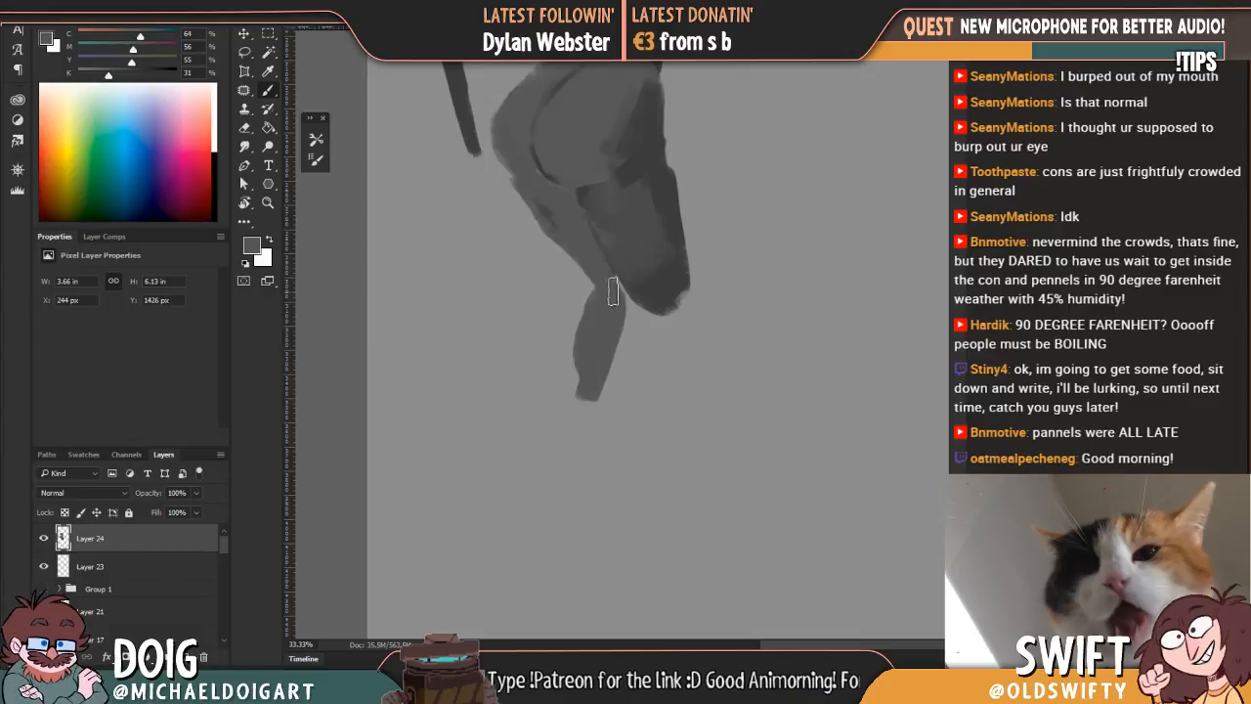
{"action": "mouse_move", "coordinate": [593, 351]}
{"action": "left_mouse_down"}
{"action": "mouse_move", "coordinate": [581, 438]}
{"action": "mouse_move", "coordinate": [615, 292]}
{"action": "mouse_move", "coordinate": [628, 306]}
{"action": "mouse_move", "coordinate": [582, 421]}
{"action": "left_mouse_up"}
Step: Thicken the forearm with a sampled mid grey and block in a small hand at its end
{"action": "left_click_drag", "start_coordinate": [602, 145], "coordinate": [600, 313]}
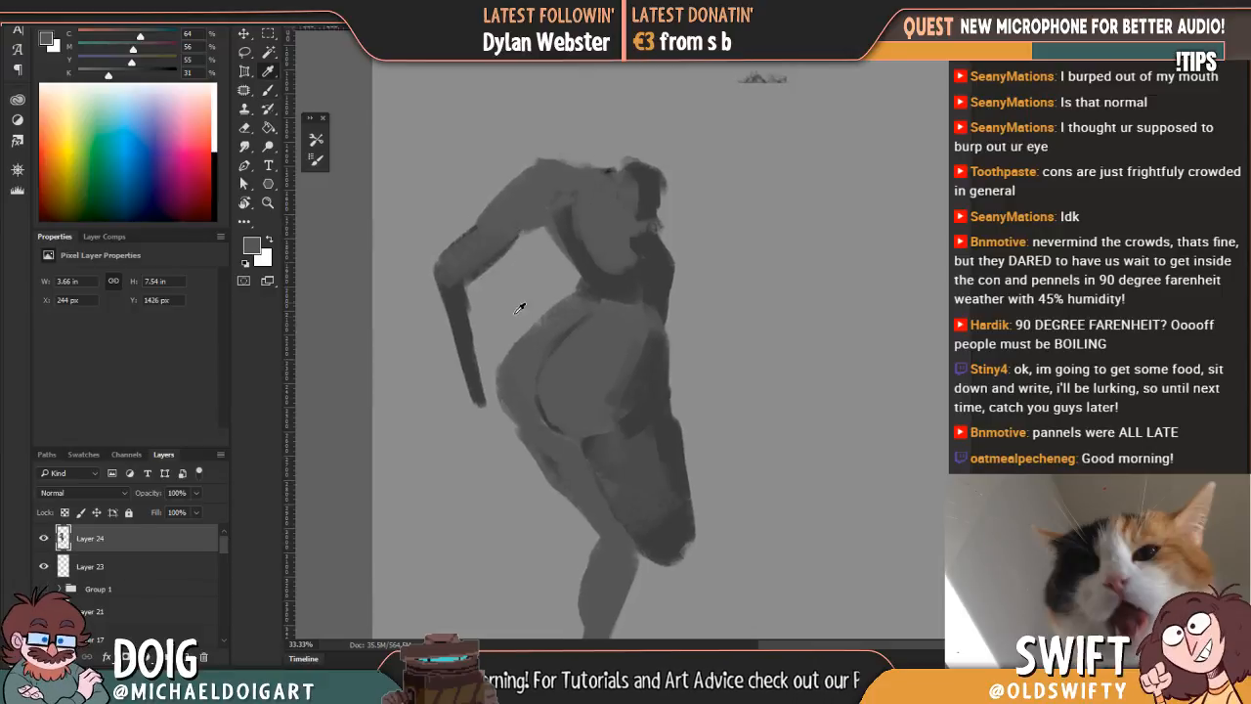
{"action": "left_click", "coordinate": [472, 259], "text": "alt"}
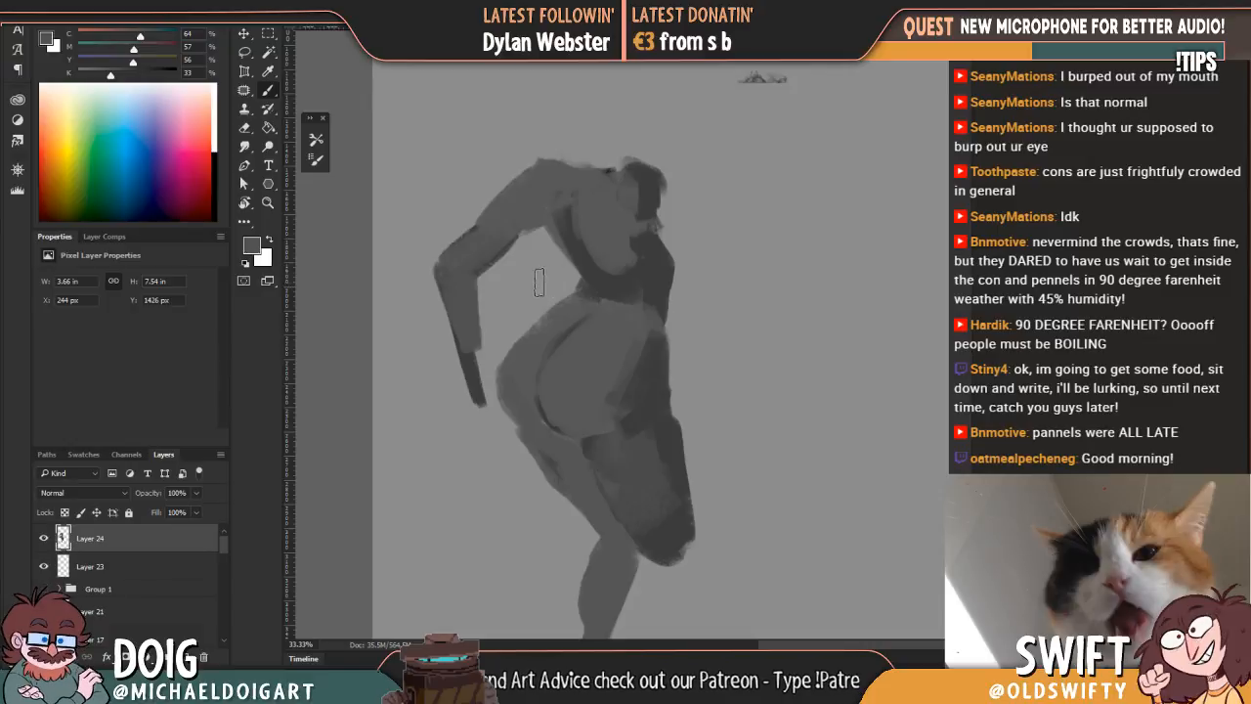
{"action": "left_click_drag", "start_coordinate": [448, 289], "coordinate": [473, 389]}
{"action": "left_click", "coordinate": [619, 287], "text": "alt"}
{"action": "mouse_move", "coordinate": [466, 393]}
{"action": "left_mouse_down"}
{"action": "mouse_move", "coordinate": [479, 396]}
{"action": "mouse_move", "coordinate": [456, 387]}
{"action": "mouse_move", "coordinate": [453, 358]}
{"action": "mouse_move", "coordinate": [462, 386]}
{"action": "left_mouse_up"}
{"action": "left_click", "coordinate": [465, 341], "text": "alt"}
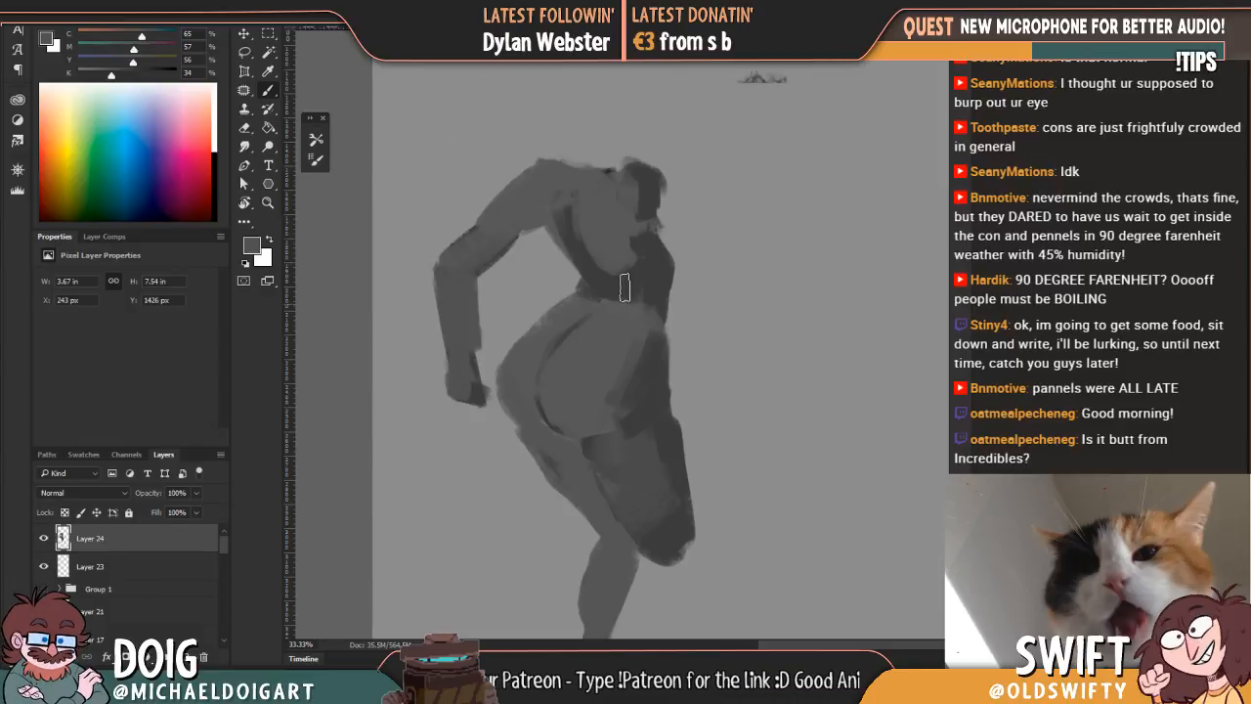
Step: Block in a head with a hair mass above the shoulders in sampled dark grey
{"action": "left_click", "coordinate": [632, 259], "text": "alt"}
{"action": "scroll", "coordinate": [631, 245], "scroll_direction": "up", "scroll_amount": 5}
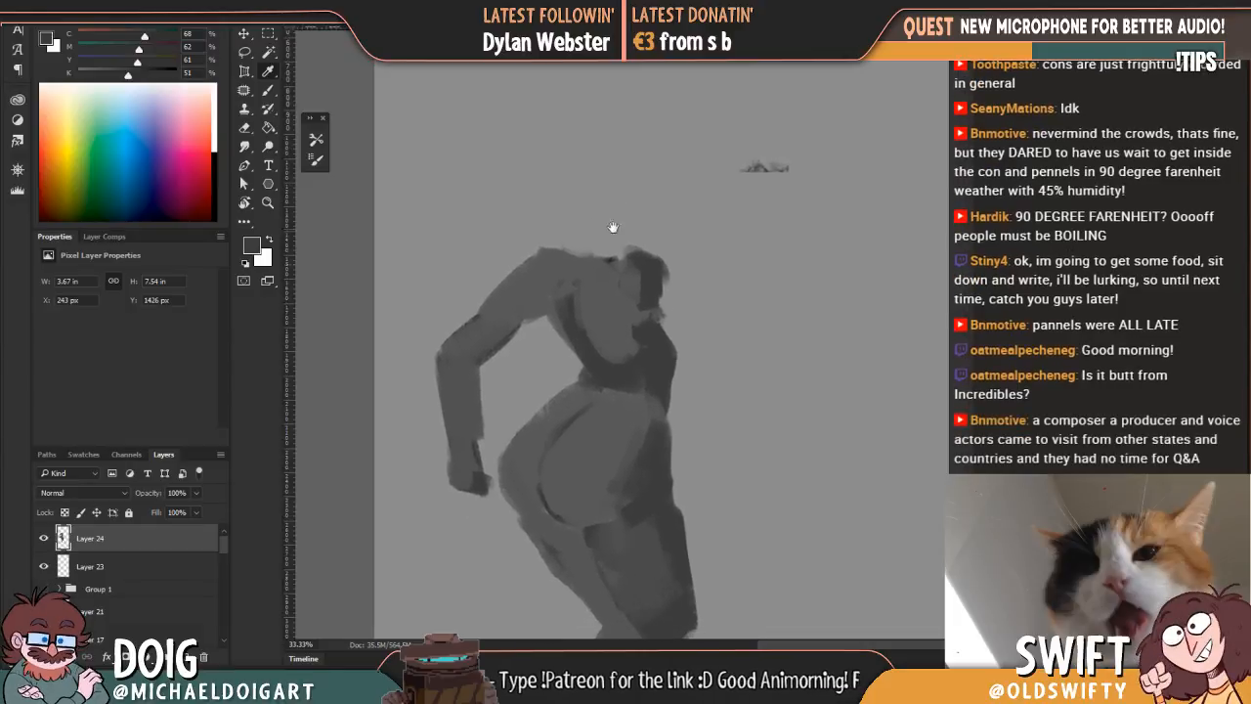
{"action": "mouse_move", "coordinate": [590, 176]}
{"action": "left_mouse_down"}
{"action": "mouse_move", "coordinate": [588, 226]}
{"action": "mouse_move", "coordinate": [608, 217]}
{"action": "mouse_move", "coordinate": [597, 171]}
{"action": "mouse_move", "coordinate": [604, 207]}
{"action": "mouse_move", "coordinate": [625, 207]}
{"action": "mouse_move", "coordinate": [647, 147]}
{"action": "left_mouse_up"}
{"action": "mouse_move", "coordinate": [617, 196]}
{"action": "left_mouse_down"}
{"action": "mouse_move", "coordinate": [606, 234]}
{"action": "mouse_move", "coordinate": [621, 200]}
{"action": "mouse_move", "coordinate": [635, 239]}
{"action": "mouse_move", "coordinate": [628, 161]}
{"action": "left_mouse_up"}
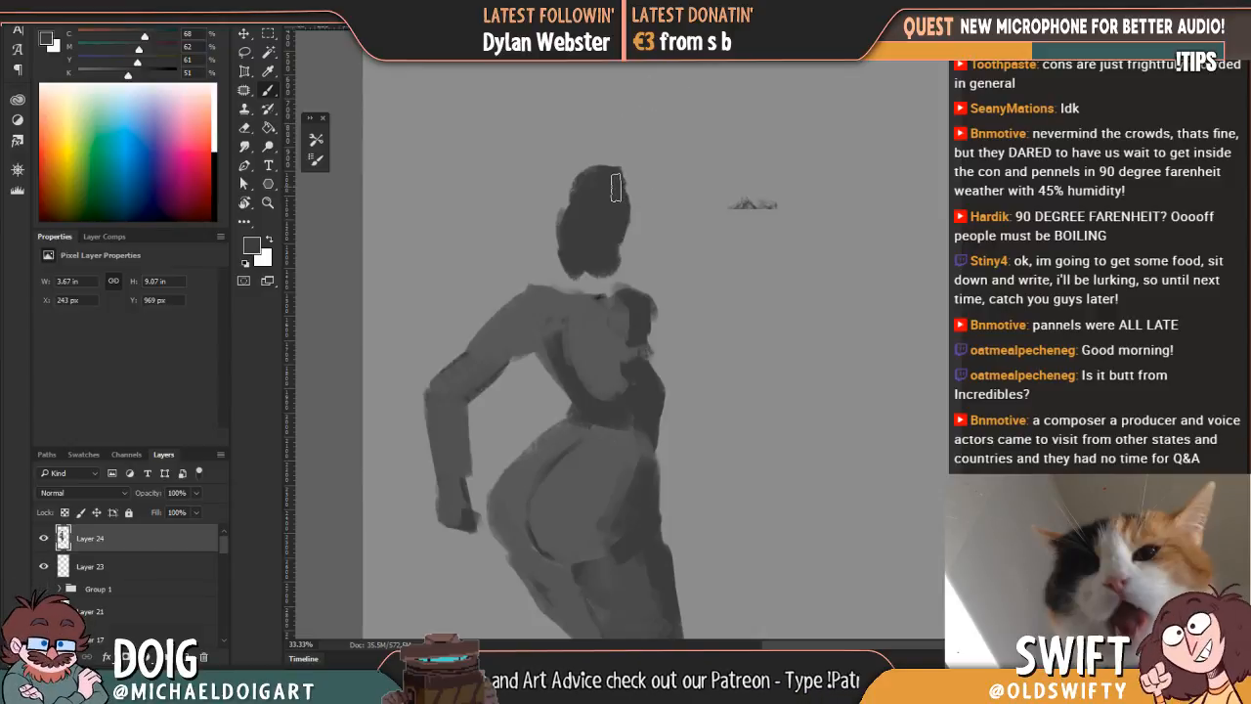
Step: Widen the far shoulder and side of the torso in dark grey, and even out the bent arm with a sampled grey
{"action": "left_click_drag", "start_coordinate": [607, 245], "coordinate": [576, 178]}
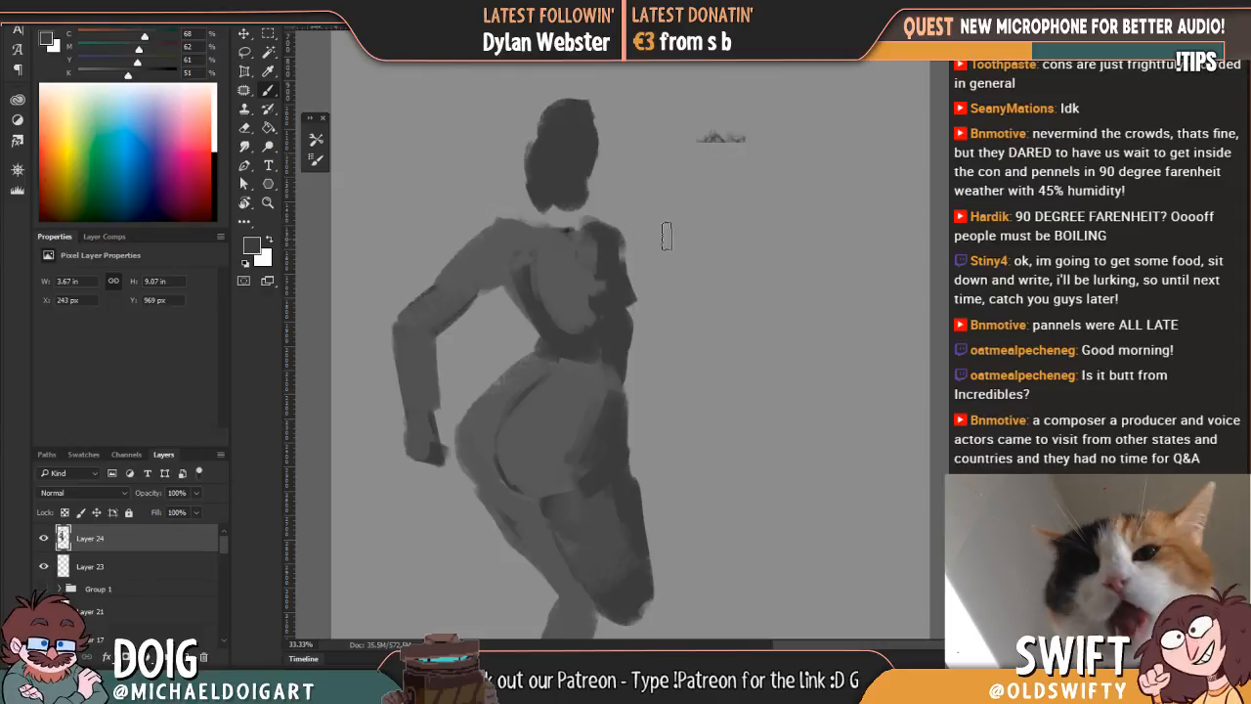
{"action": "mouse_move", "coordinate": [655, 324]}
{"action": "left_mouse_down"}
{"action": "mouse_move", "coordinate": [614, 234]}
{"action": "mouse_move", "coordinate": [625, 304]}
{"action": "mouse_move", "coordinate": [598, 198]}
{"action": "left_mouse_up"}
{"action": "key", "text": "alt"}
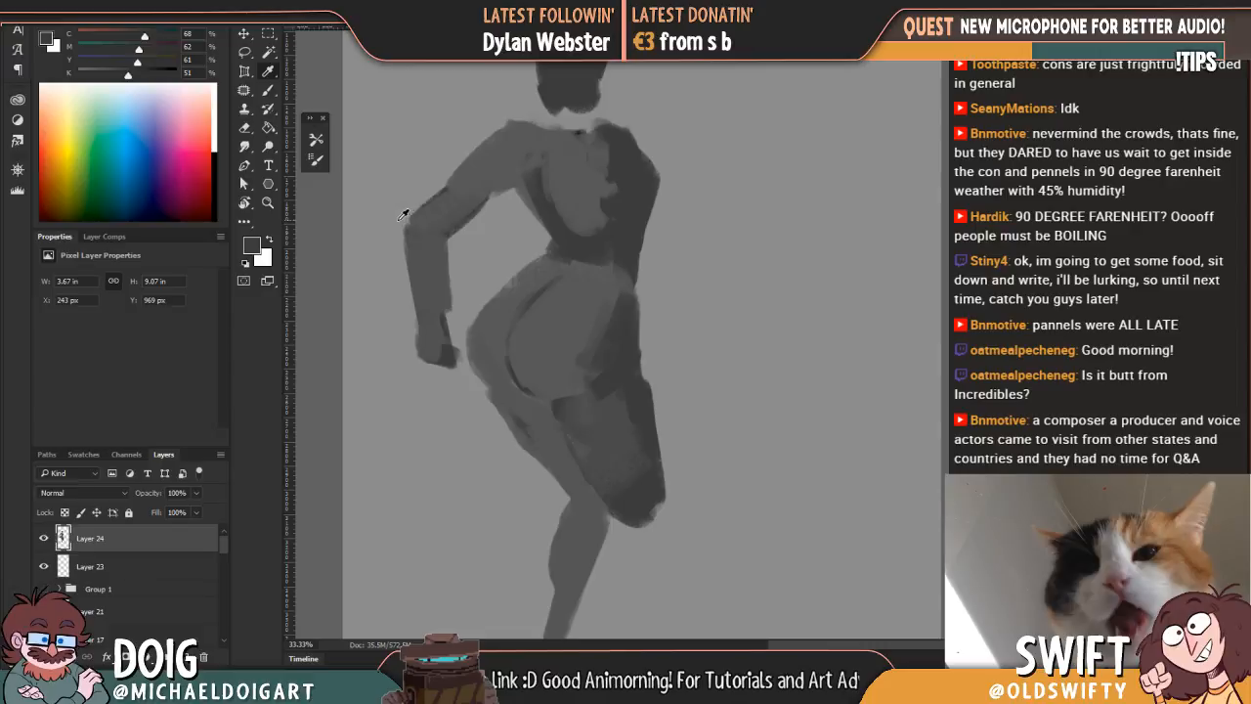
{"action": "left_click", "coordinate": [443, 211], "text": "alt"}
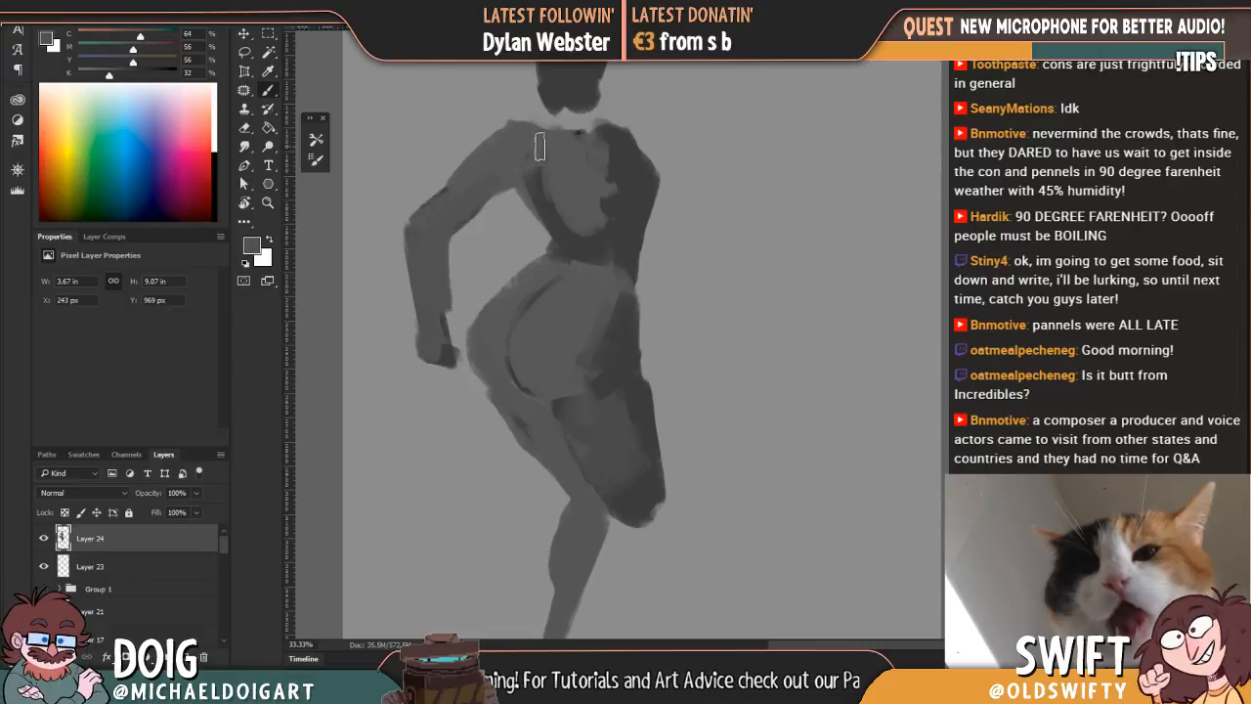
Step: Paint a dark shadow beneath the far side of the hips and refine the curved hip contour with sampled greys
{"action": "left_click_drag", "start_coordinate": [587, 372], "coordinate": [572, 248]}
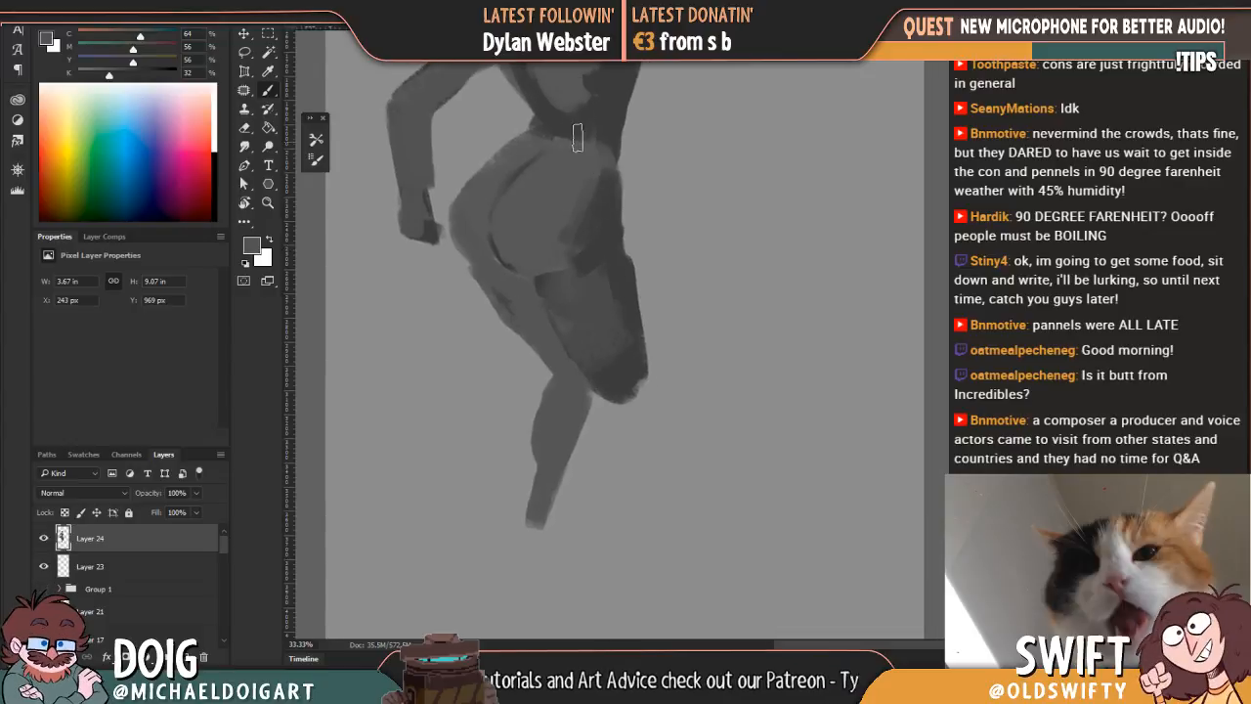
{"action": "left_click", "coordinate": [577, 307], "text": "alt"}
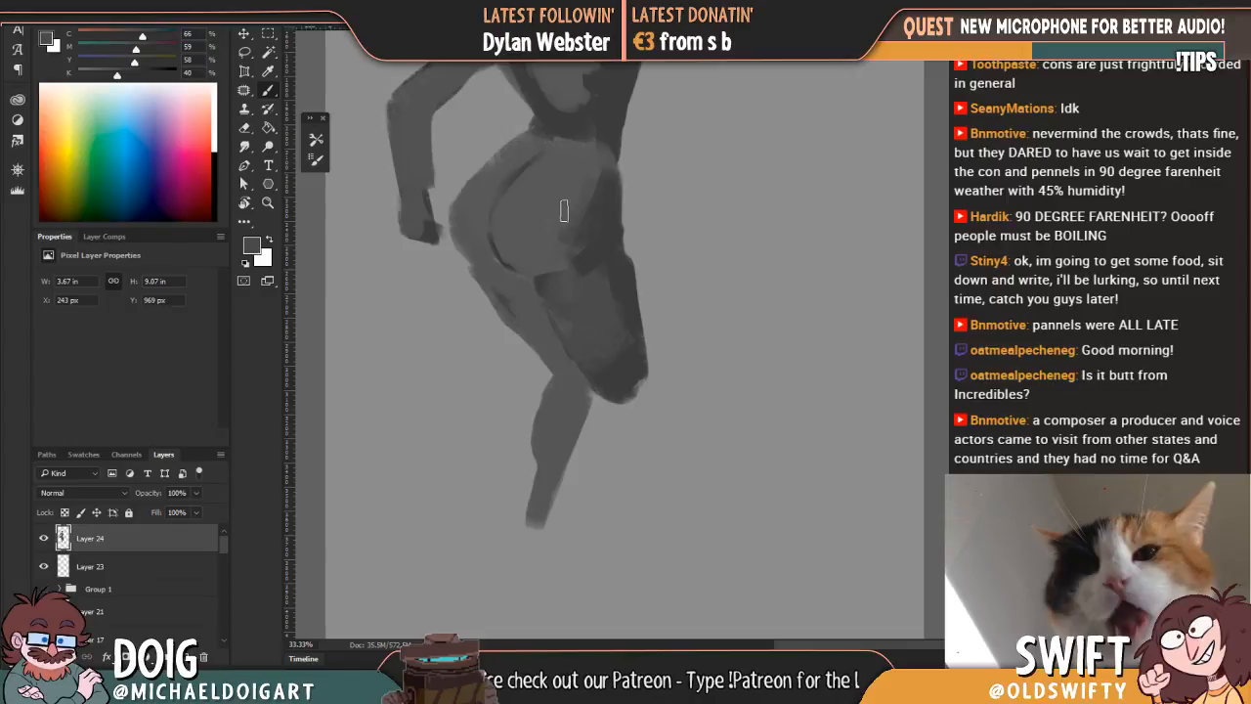
{"action": "left_click", "coordinate": [607, 239], "text": "alt"}
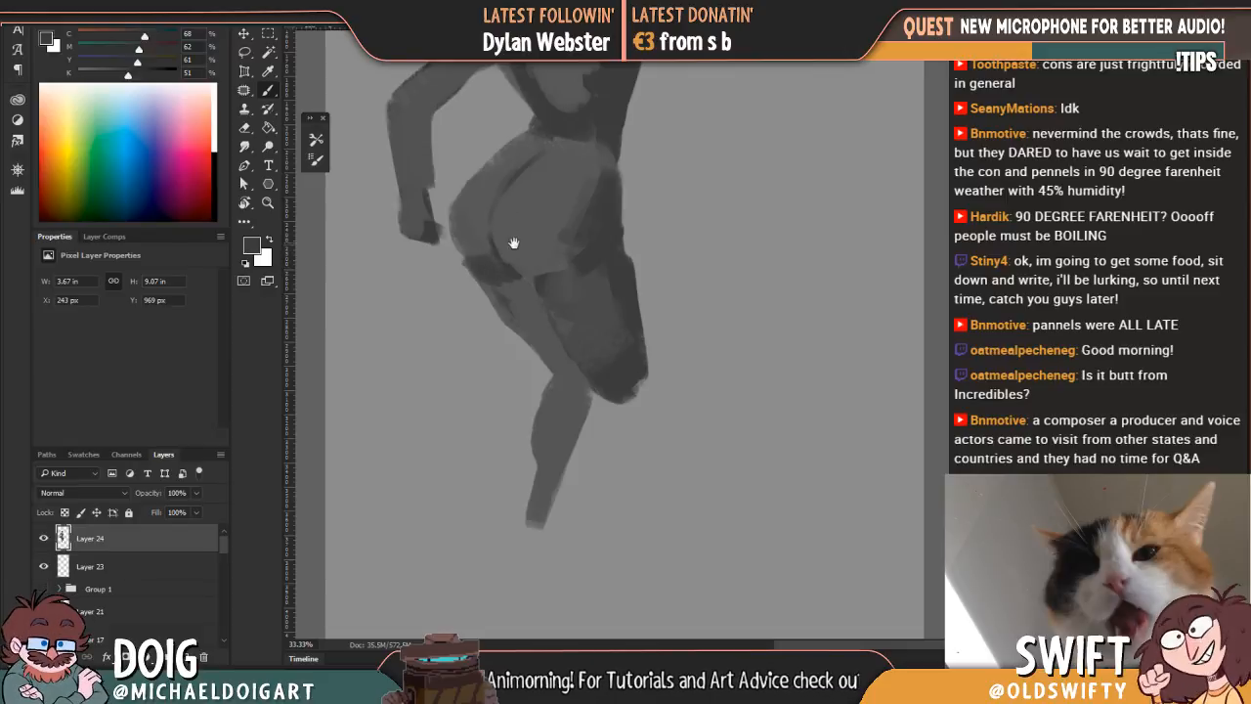
{"action": "left_click_drag", "start_coordinate": [513, 243], "coordinate": [488, 260]}
{"action": "left_click", "coordinate": [474, 302], "text": "alt"}
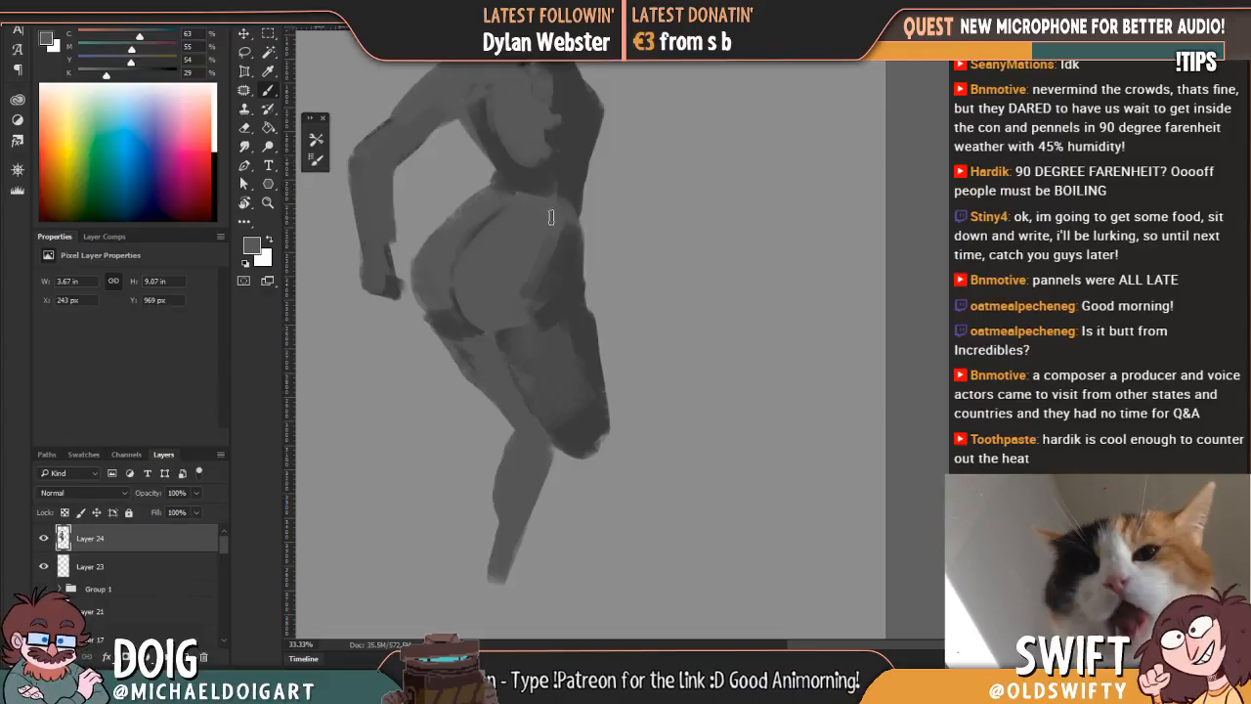
{"action": "left_click_drag", "start_coordinate": [512, 269], "coordinate": [514, 260]}
{"action": "left_click", "coordinate": [464, 320], "text": "alt"}
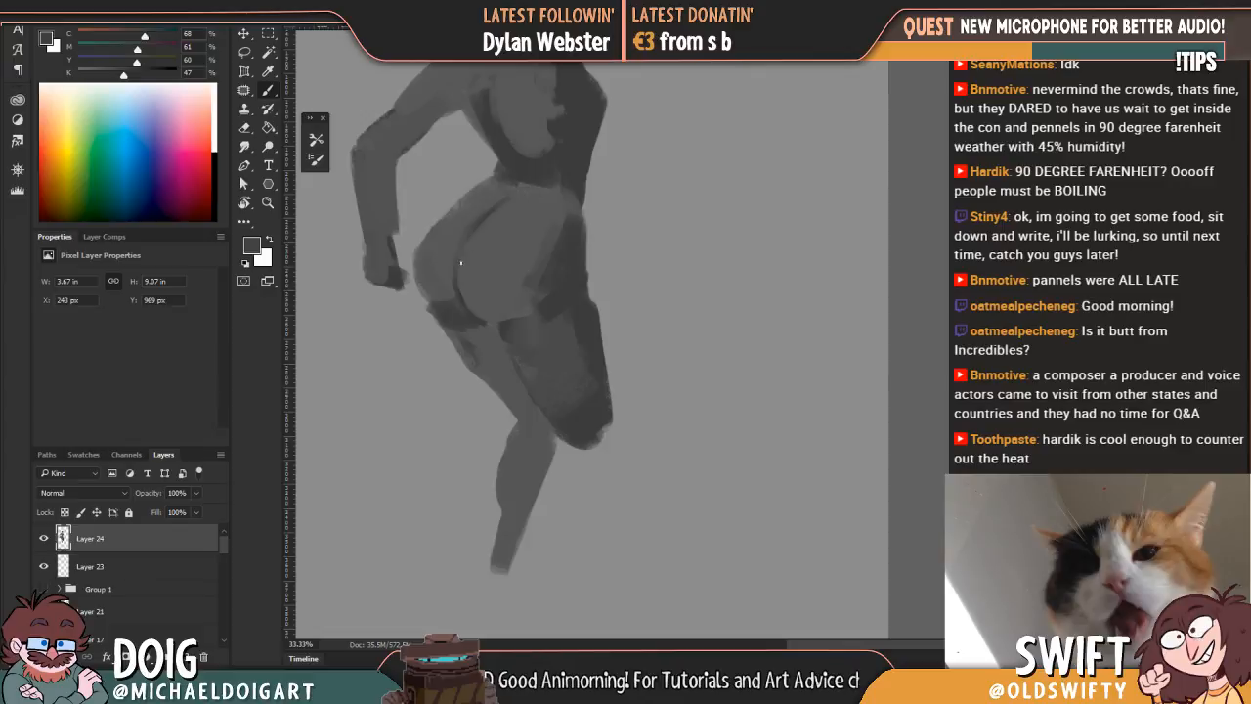
Step: Lower the black value of the sampled grey to 1% and paint a light highlight down the middle of the back
{"action": "left_click_drag", "start_coordinate": [534, 167], "coordinate": [507, 232]}
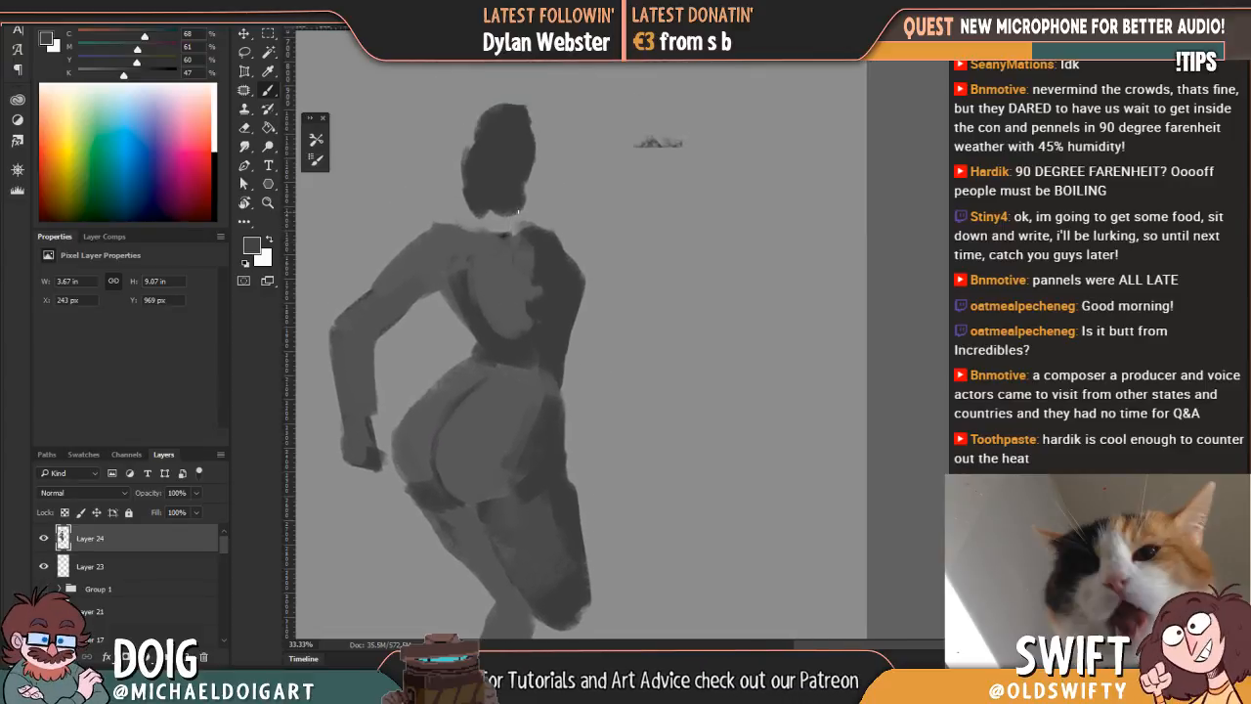
{"action": "left_click", "coordinate": [522, 284], "text": "alt"}
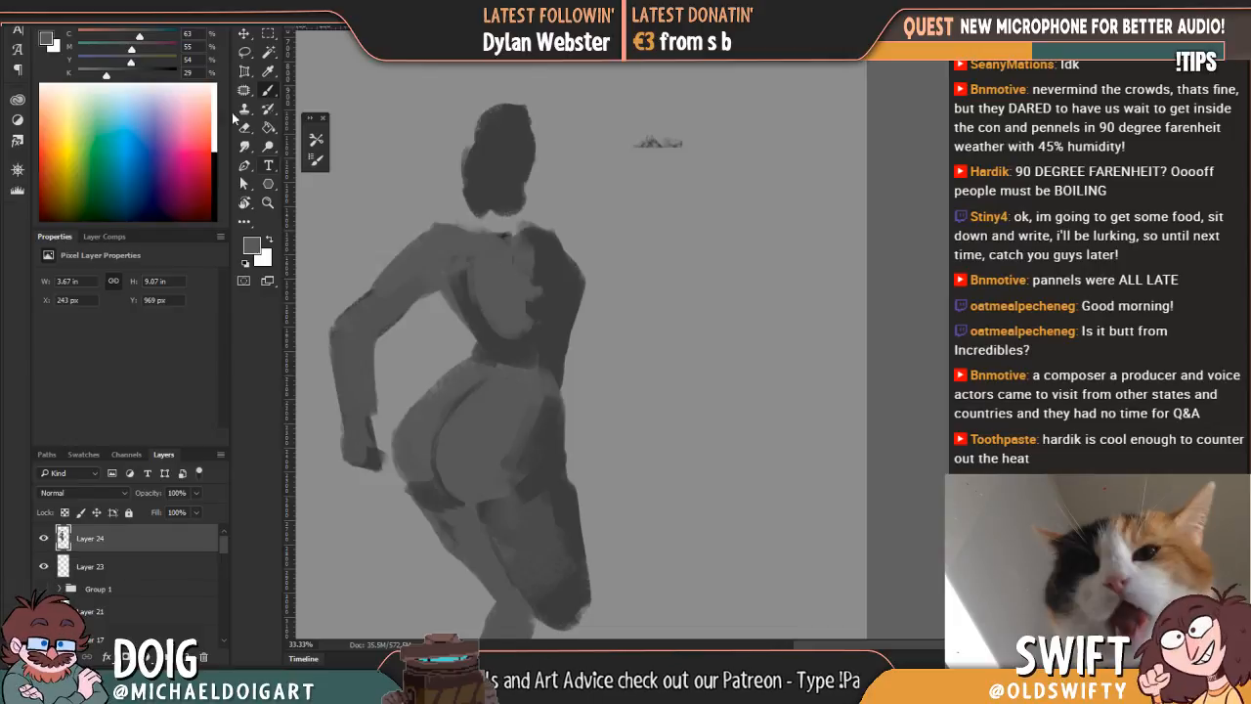
{"action": "left_click_drag", "start_coordinate": [106, 76], "coordinate": [79, 76]}
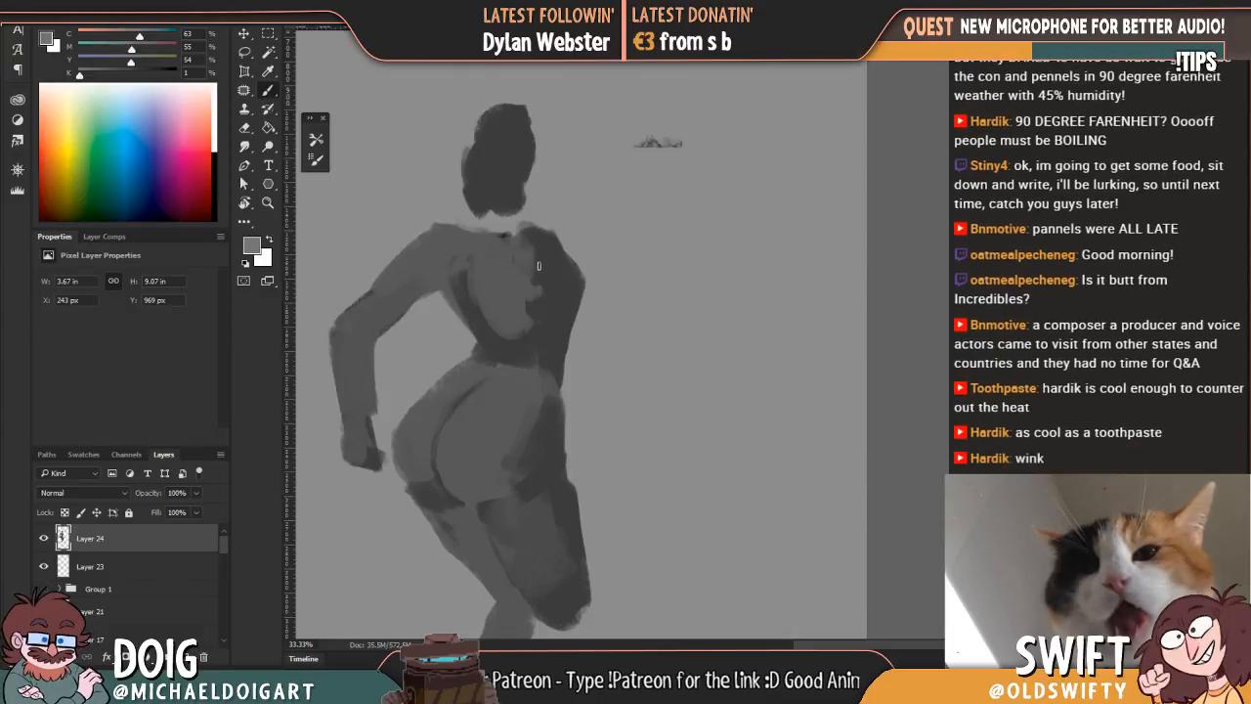
{"action": "mouse_move", "coordinate": [524, 278]}
{"action": "left_mouse_down"}
{"action": "mouse_move", "coordinate": [504, 332]}
{"action": "mouse_move", "coordinate": [529, 245]}
{"action": "mouse_move", "coordinate": [518, 320]}
{"action": "mouse_move", "coordinate": [540, 257]}
{"action": "mouse_move", "coordinate": [513, 197]}
{"action": "mouse_move", "coordinate": [532, 214]}
{"action": "mouse_move", "coordinate": [548, 273]}
{"action": "mouse_move", "coordinate": [521, 261]}
{"action": "mouse_move", "coordinate": [538, 236]}
{"action": "mouse_move", "coordinate": [536, 284]}
{"action": "mouse_move", "coordinate": [507, 347]}
{"action": "mouse_move", "coordinate": [511, 304]}
{"action": "left_mouse_up"}
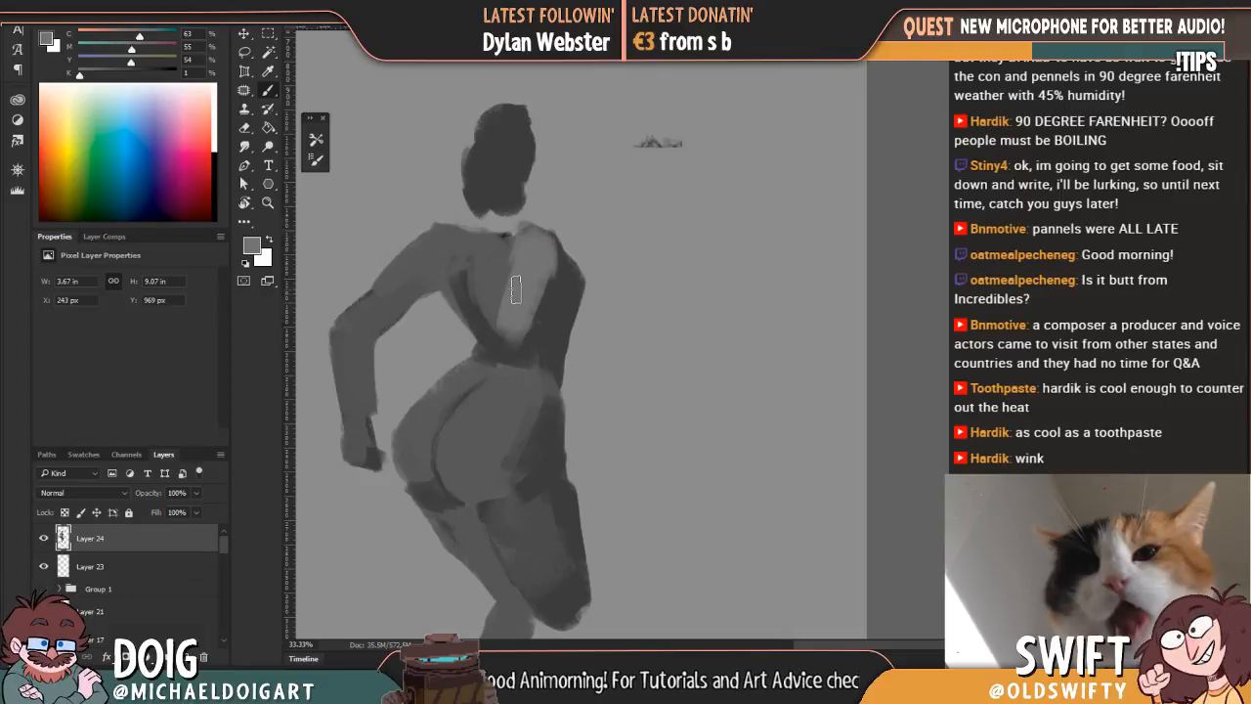
Step: Block in the near lower leg and foot in sampled dark grey, overlapping the far leg
{"action": "left_click_drag", "start_coordinate": [562, 384], "coordinate": [594, 151]}
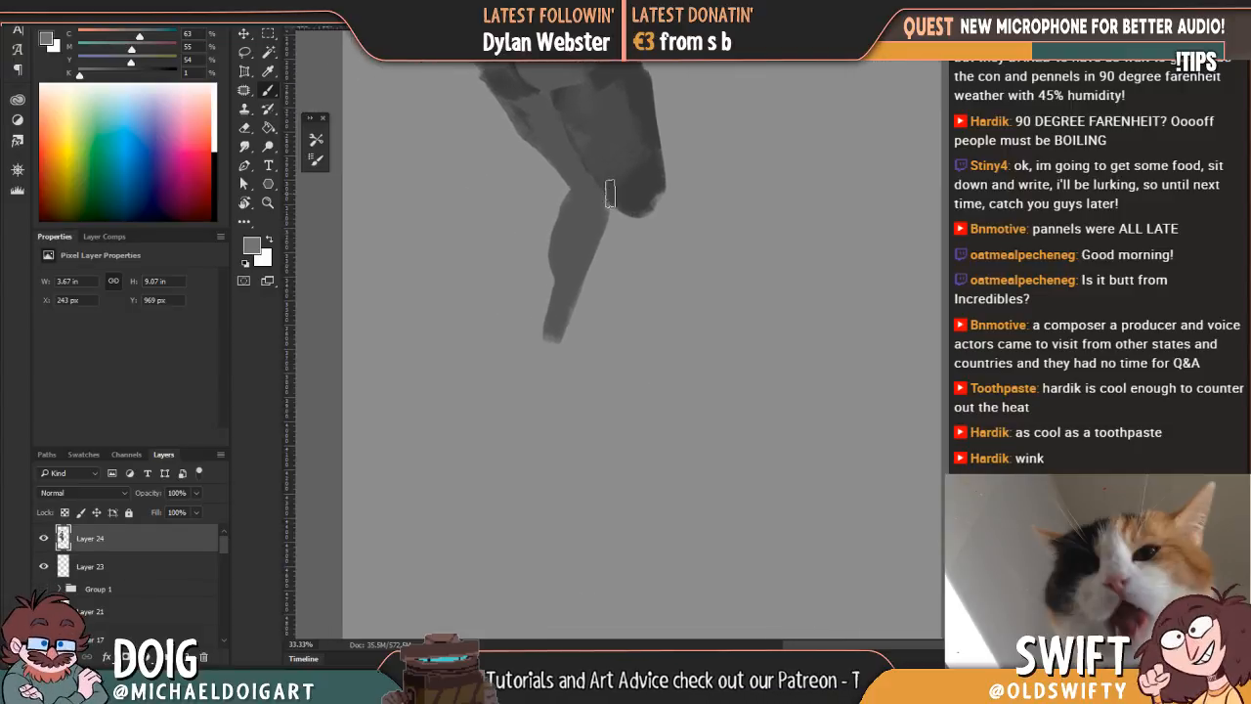
{"action": "left_click", "coordinate": [628, 206], "text": "alt"}
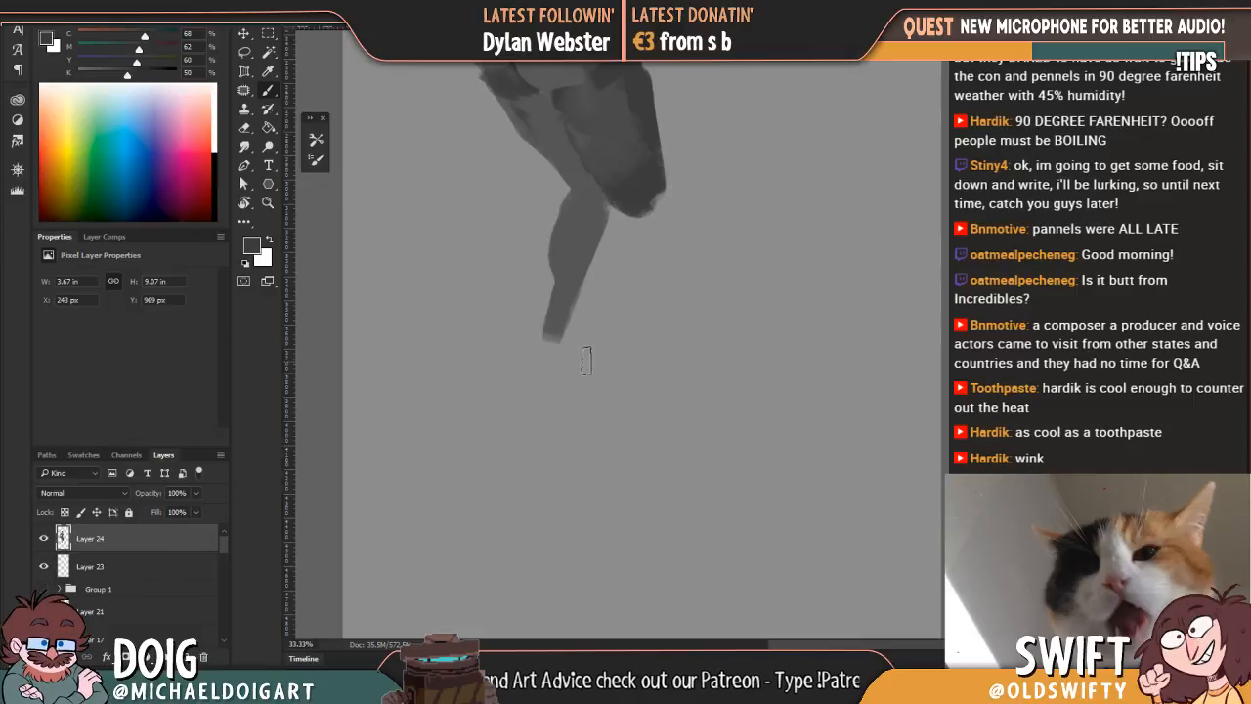
{"action": "mouse_move", "coordinate": [576, 348]}
{"action": "left_mouse_down"}
{"action": "mouse_move", "coordinate": [569, 356]}
{"action": "mouse_move", "coordinate": [578, 283]}
{"action": "mouse_move", "coordinate": [571, 332]}
{"action": "left_mouse_up"}
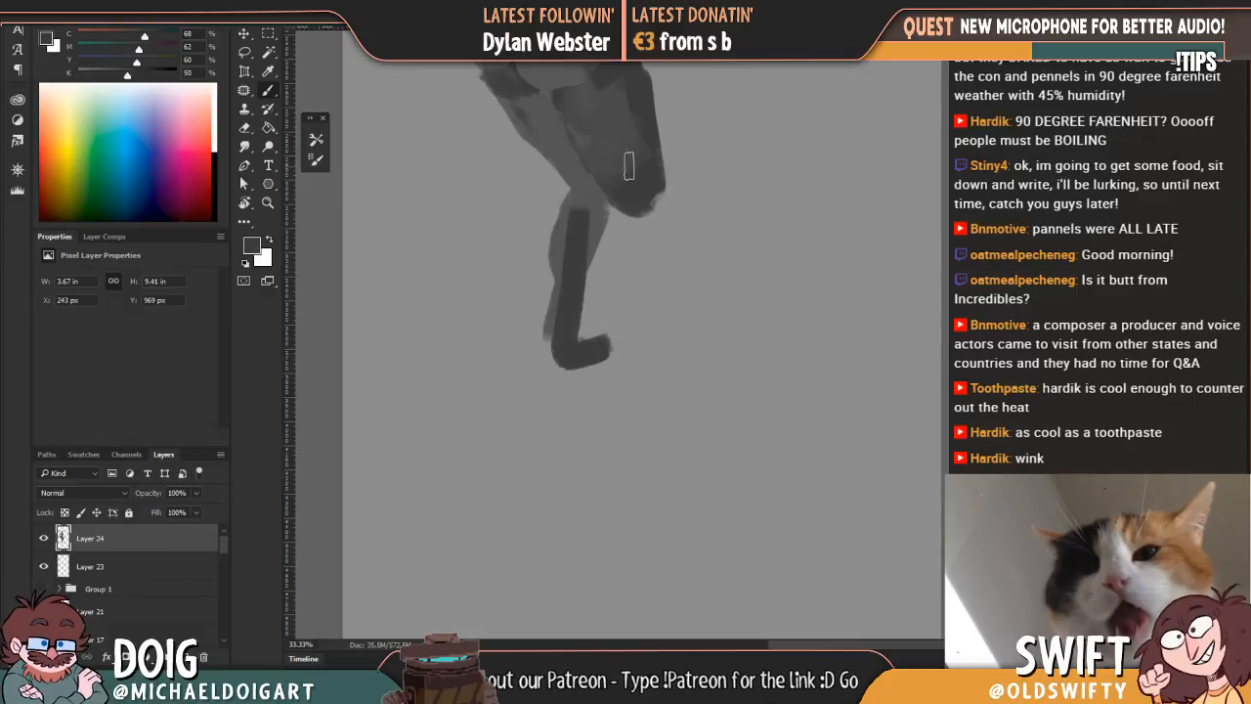
{"action": "mouse_move", "coordinate": [609, 204]}
{"action": "left_mouse_down"}
{"action": "mouse_move", "coordinate": [596, 273]}
{"action": "mouse_move", "coordinate": [656, 194]}
{"action": "mouse_move", "coordinate": [622, 278]}
{"action": "left_mouse_up"}
{"action": "mouse_move", "coordinate": [597, 291]}
{"action": "left_mouse_down"}
{"action": "mouse_move", "coordinate": [544, 500]}
{"action": "mouse_move", "coordinate": [602, 206]}
{"action": "left_mouse_up"}
{"action": "mouse_move", "coordinate": [586, 262]}
{"action": "left_mouse_down"}
{"action": "mouse_move", "coordinate": [562, 323]}
{"action": "mouse_move", "coordinate": [597, 219]}
{"action": "mouse_move", "coordinate": [547, 333]}
{"action": "mouse_move", "coordinate": [599, 235]}
{"action": "mouse_move", "coordinate": [554, 328]}
{"action": "left_mouse_up"}
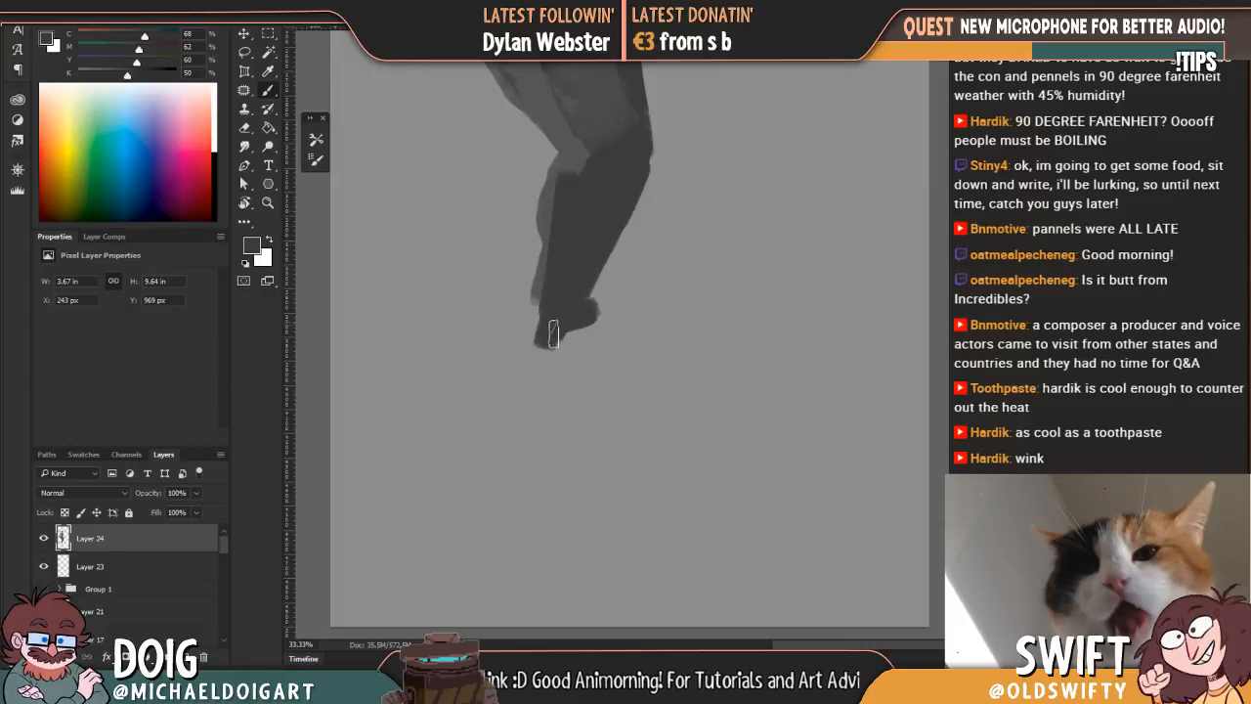
Step: Blend the near thigh into the underside of the hips with a larger brush and a sampled mid-dark grey
{"action": "scroll", "coordinate": [554, 328], "scroll_direction": "up", "scroll_amount": 5}
{"action": "left_click", "coordinate": [574, 307], "text": "alt"}
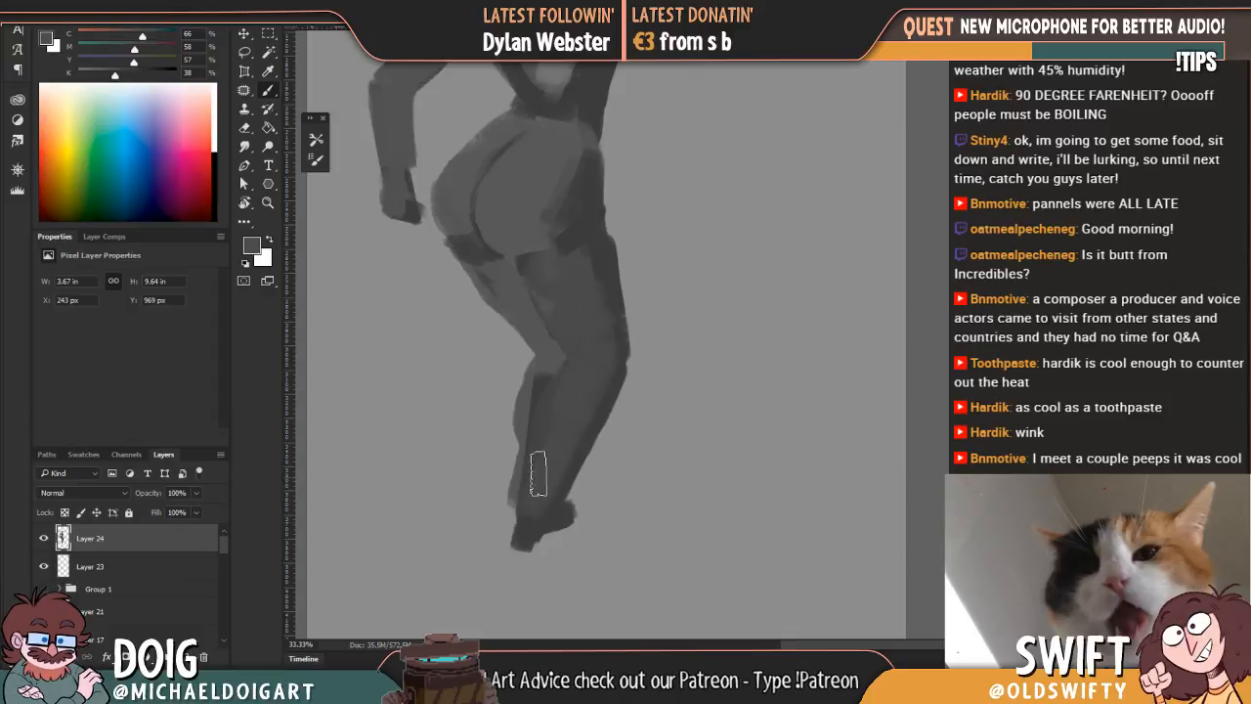
{"action": "left_click_drag", "start_coordinate": [554, 244], "coordinate": [560, 226]}
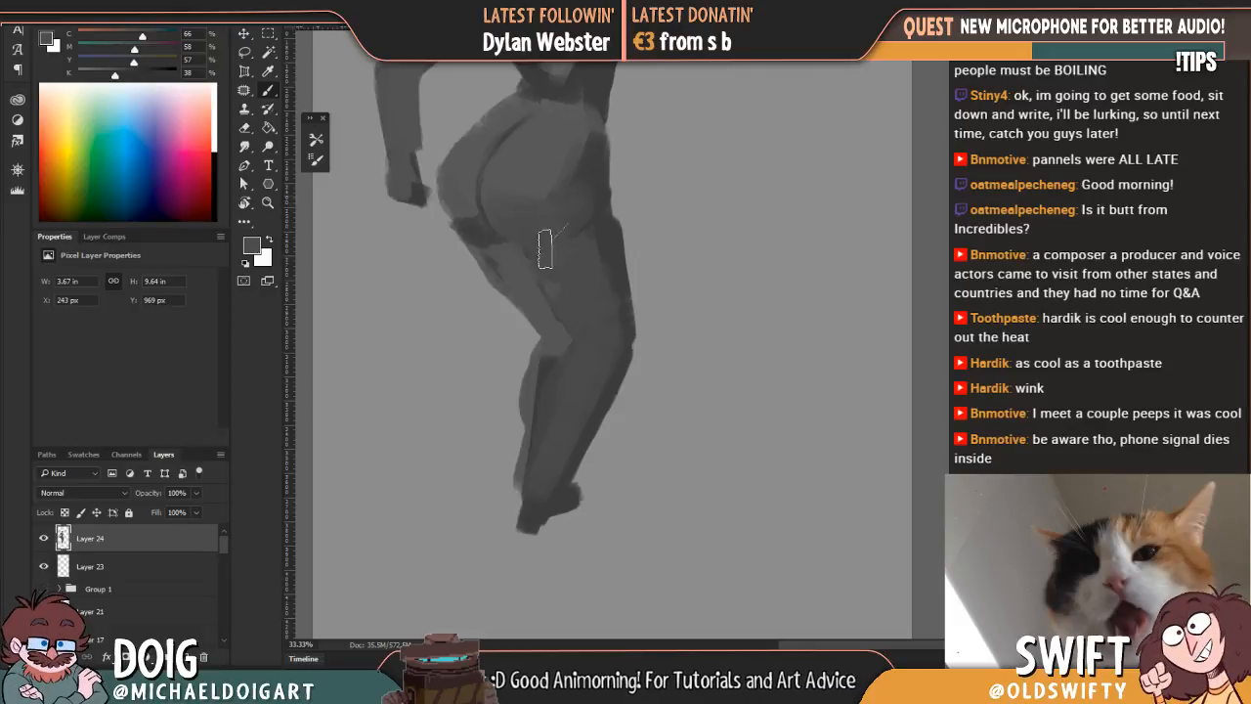
Step: Separate the thighs with a sampled dark grey line and soften the shadow beneath the far side of the hips with a lighter grey
{"action": "key", "text": "i"}
{"action": "left_click", "coordinate": [586, 88]}
{"action": "key", "text": "b"}
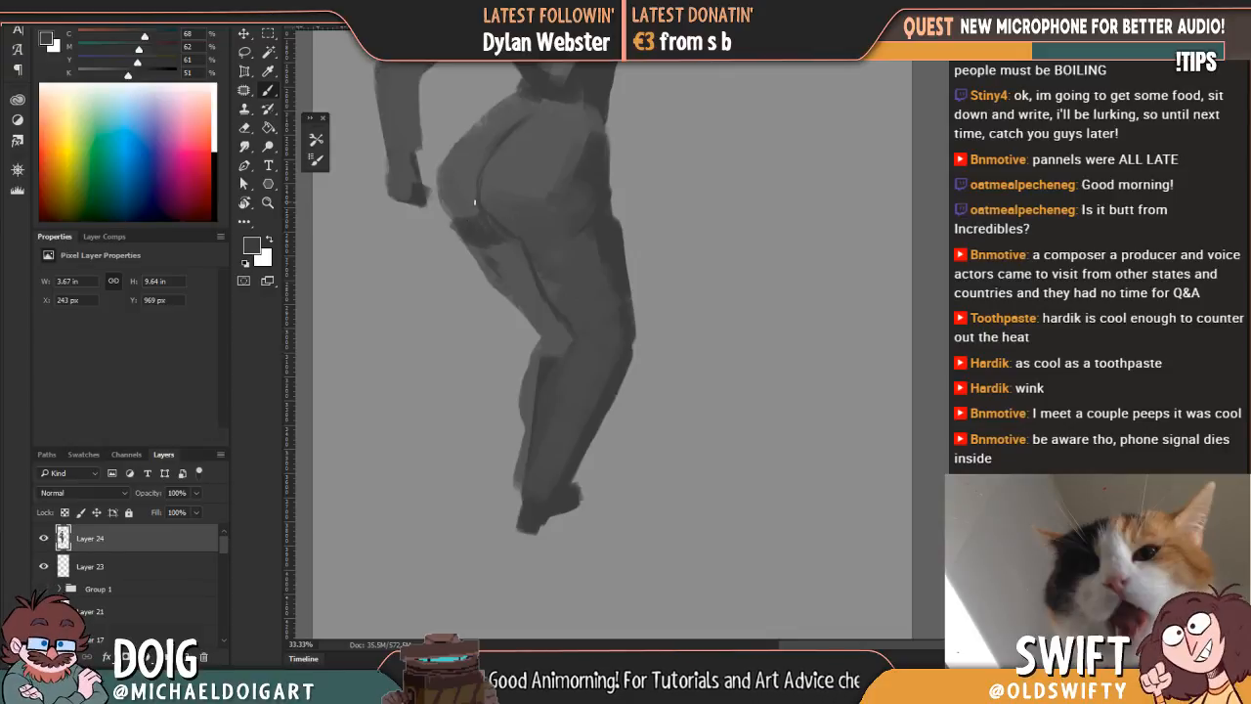
{"action": "left_click", "coordinate": [502, 266], "text": "alt"}
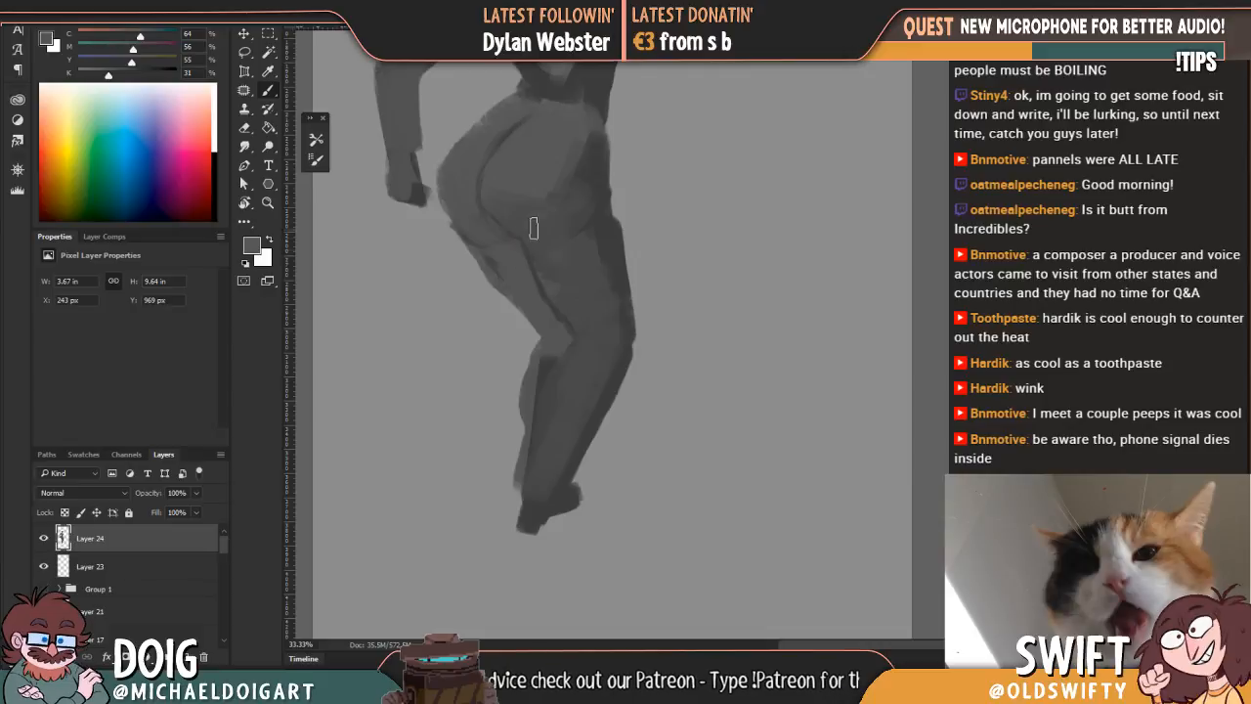
{"action": "mouse_move", "coordinate": [546, 190]}
{"action": "left_mouse_down"}
{"action": "mouse_move", "coordinate": [554, 203]}
{"action": "mouse_move", "coordinate": [512, 156]}
{"action": "left_mouse_up"}
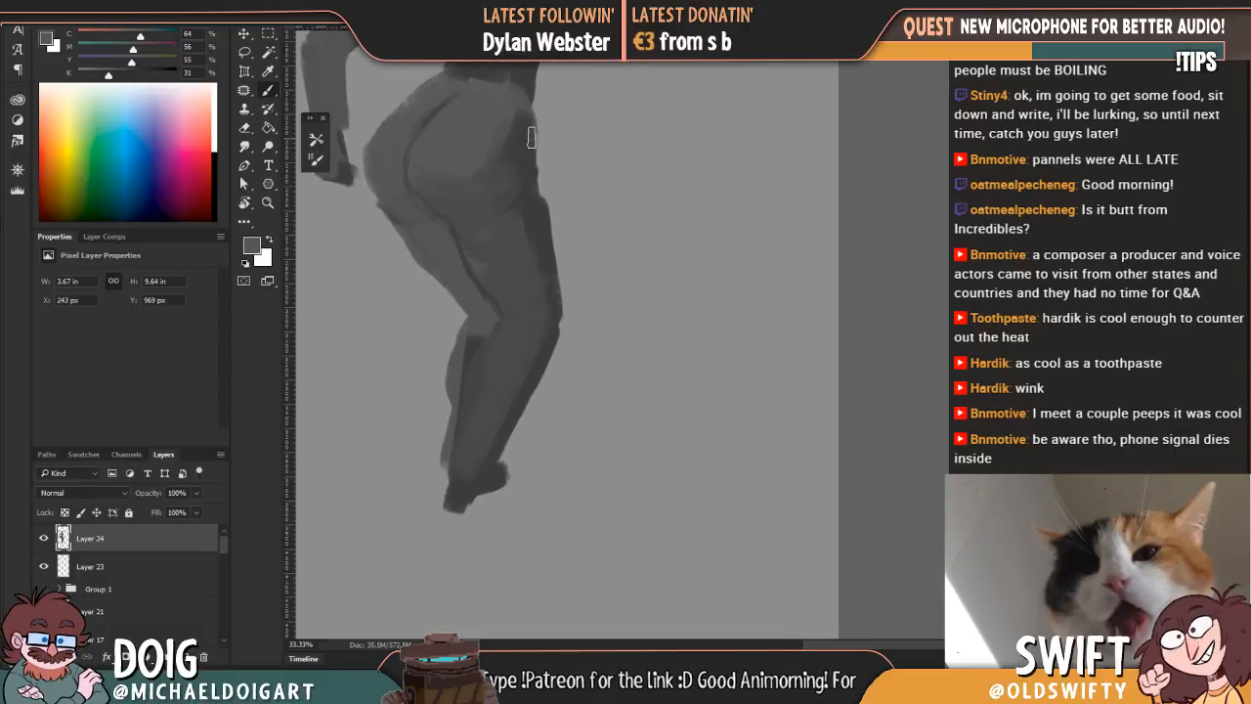
Step: Shade the near thigh and knee with dark grey sampled from the side of the hips
{"action": "key", "text": "alt"}
{"action": "left_click", "coordinate": [527, 145], "text": "alt"}
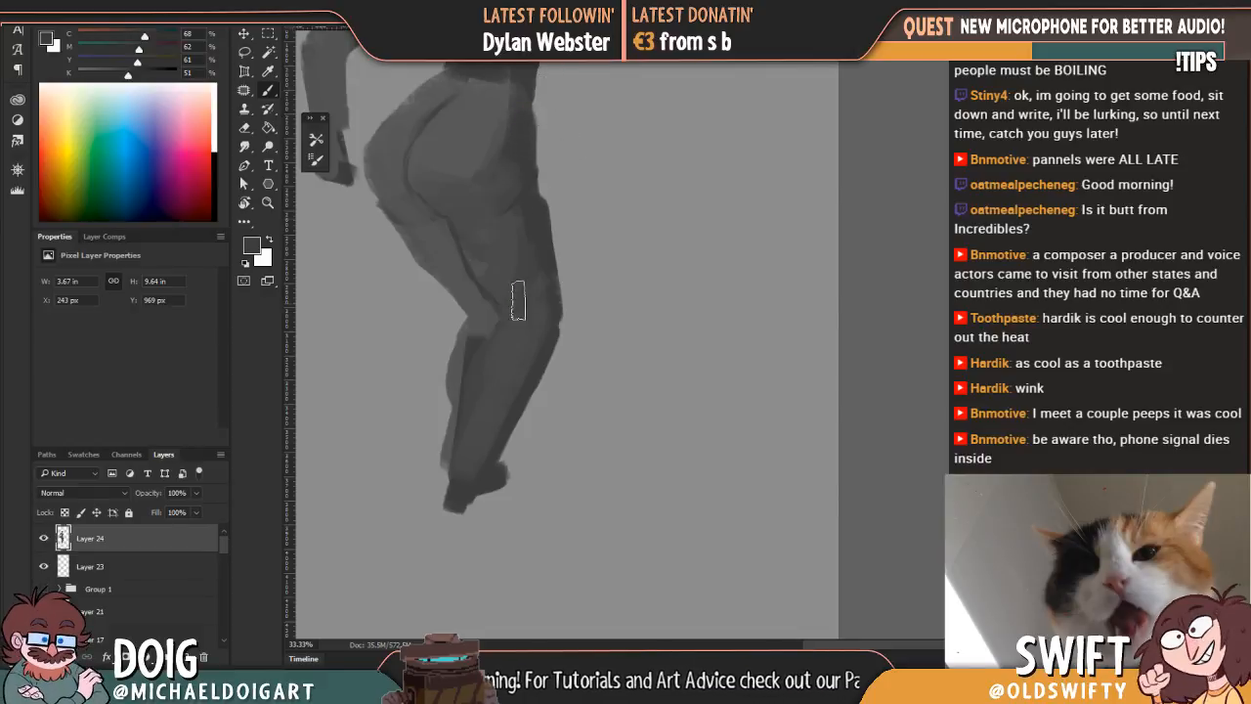
{"action": "mouse_move", "coordinate": [553, 262]}
{"action": "left_mouse_down"}
{"action": "mouse_move", "coordinate": [537, 279]}
{"action": "mouse_move", "coordinate": [556, 302]}
{"action": "mouse_move", "coordinate": [570, 262]}
{"action": "mouse_move", "coordinate": [554, 227]}
{"action": "left_mouse_up"}
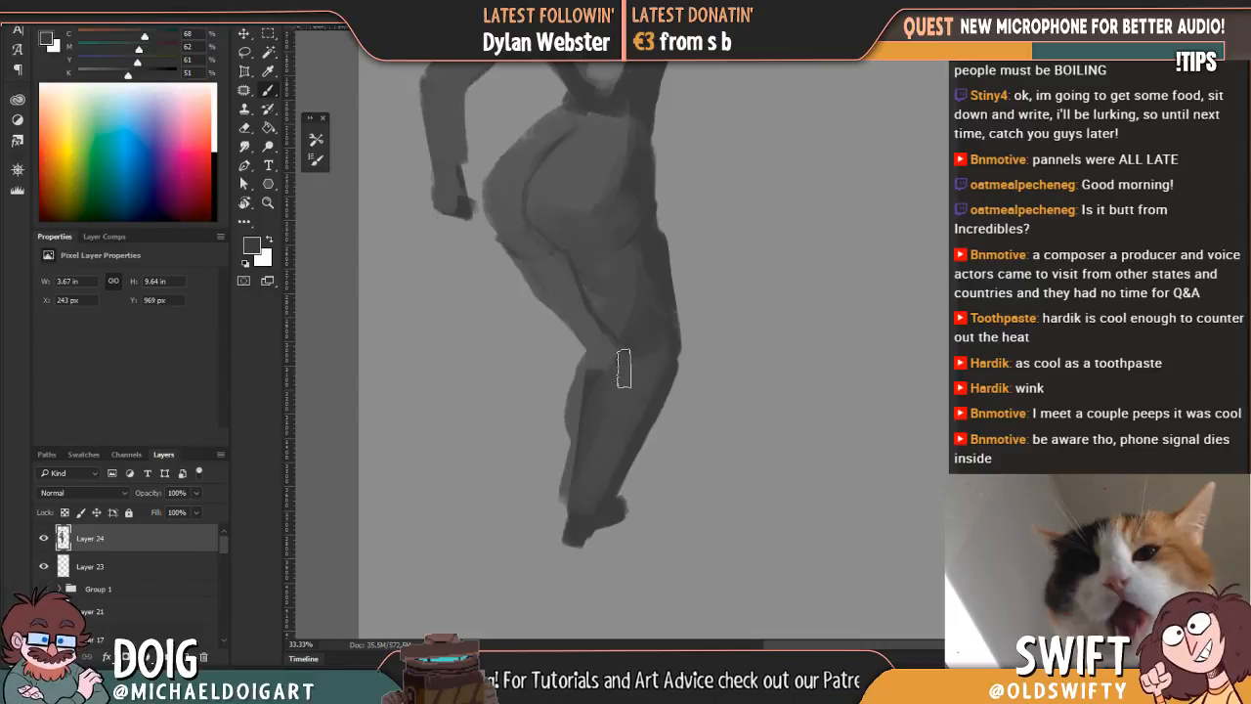
{"action": "left_click_drag", "start_coordinate": [587, 353], "coordinate": [551, 270]}
Step: Reshape the back of the far knee and calf with a smaller brush and a sampled mid grey
{"action": "left_click", "coordinate": [547, 296], "text": "alt"}
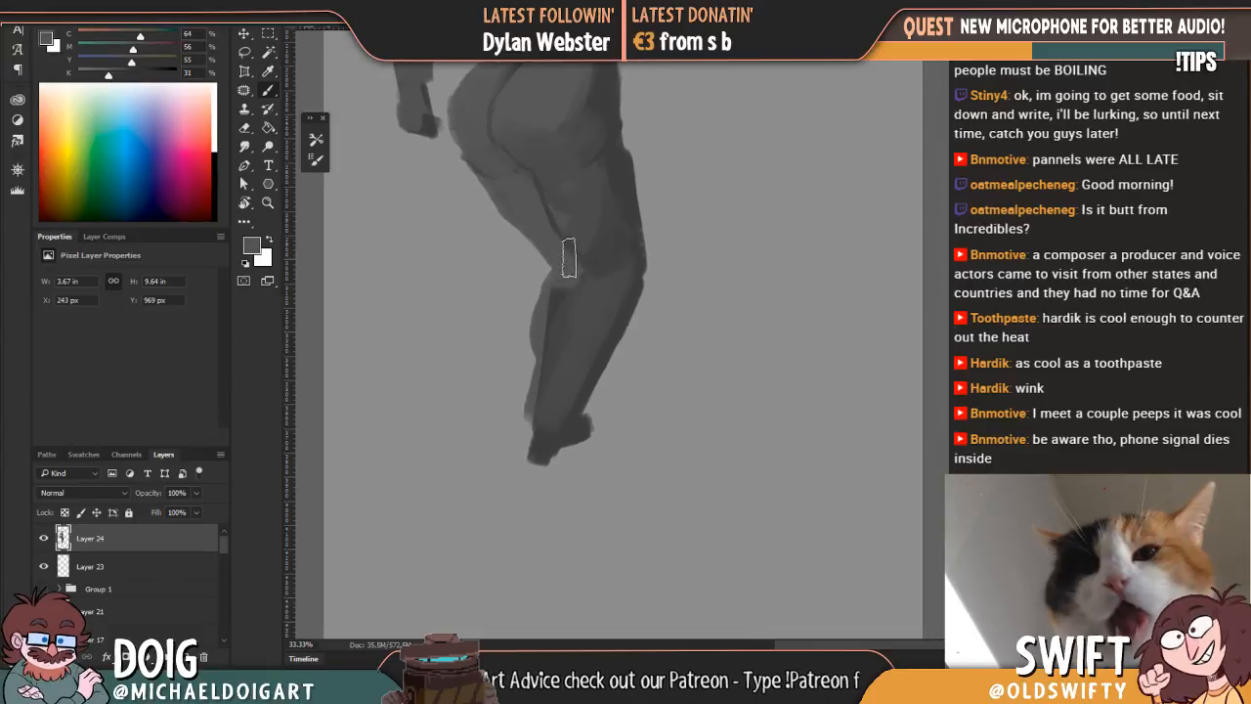
{"action": "key", "text": "bracketleft"}
{"action": "key", "text": "bracketleft"}
{"action": "key", "text": "bracketleft"}
{"action": "key", "text": "bracketleft"}
{"action": "left_click_drag", "start_coordinate": [542, 348], "coordinate": [558, 290]}
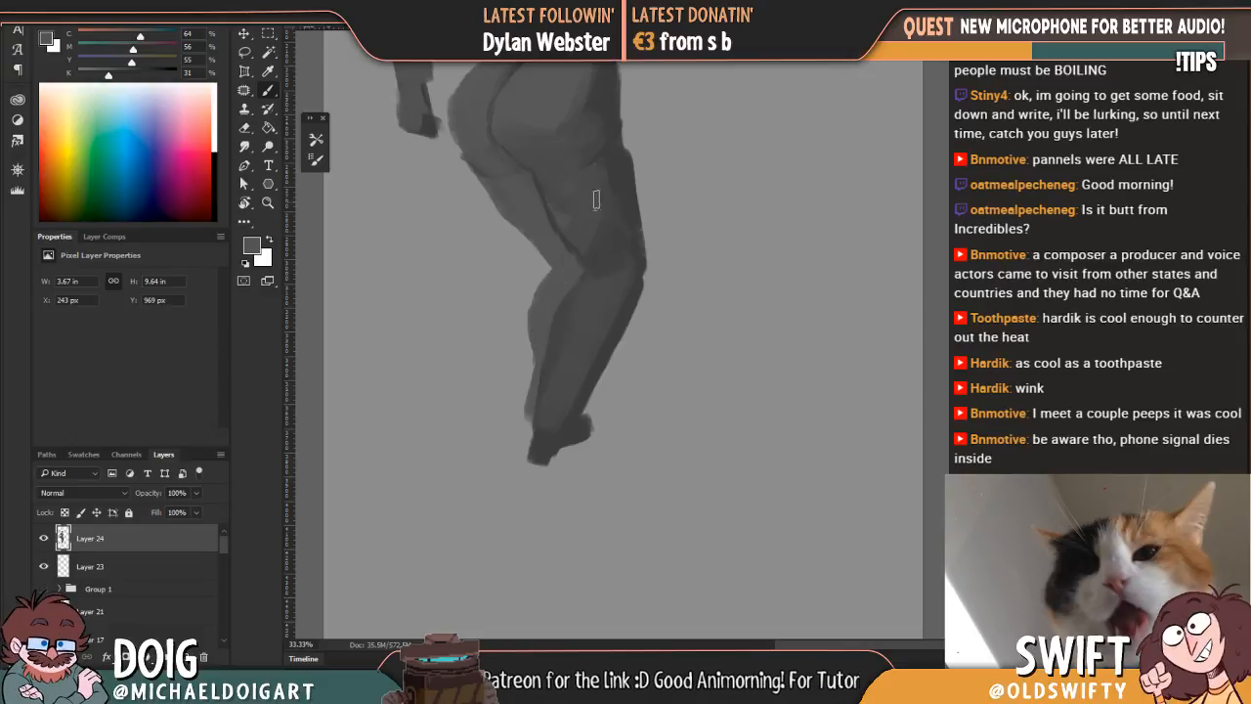
Step: Block in the near arm with light grey sampled from the back, running from the shoulder across the waist to a hand beside the hip
{"action": "scroll", "coordinate": [591, 215], "scroll_direction": "up", "scroll_amount": 5}
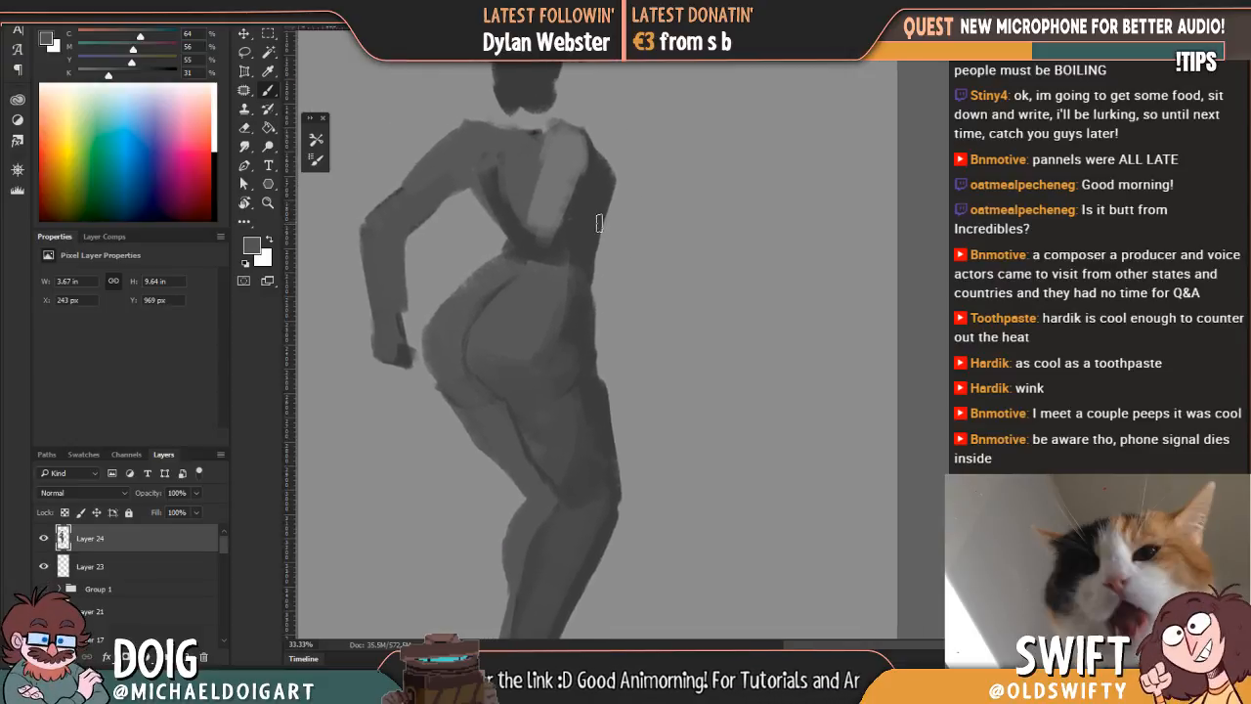
{"action": "left_click", "coordinate": [563, 213], "text": "alt"}
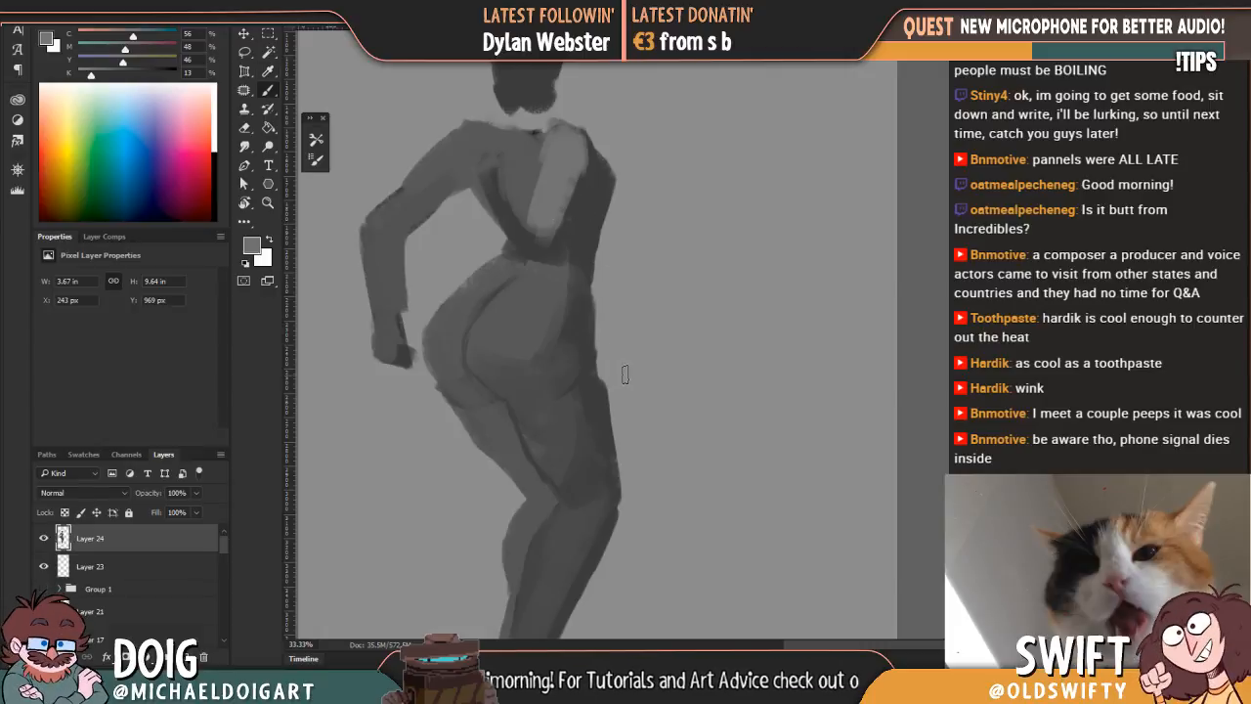
{"action": "left_click_drag", "start_coordinate": [626, 374], "coordinate": [621, 389]}
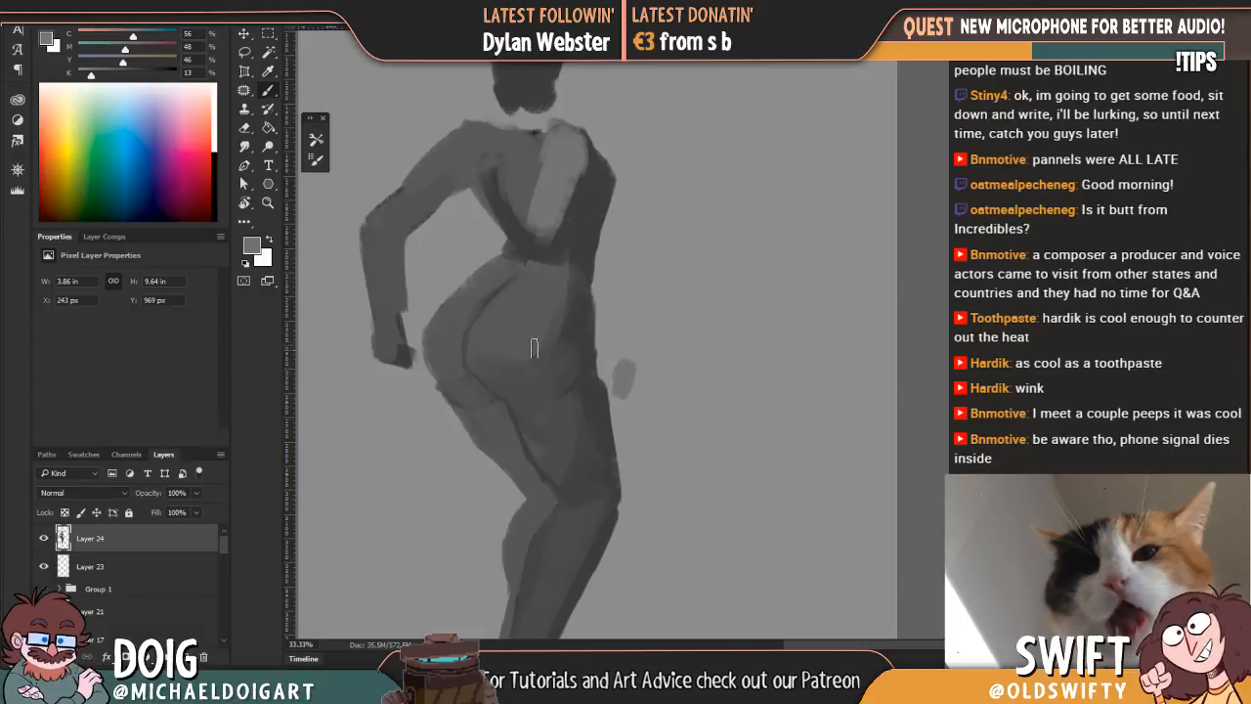
{"action": "left_click_drag", "start_coordinate": [553, 214], "coordinate": [612, 348]}
{"action": "left_click_drag", "start_coordinate": [564, 275], "coordinate": [626, 376]}
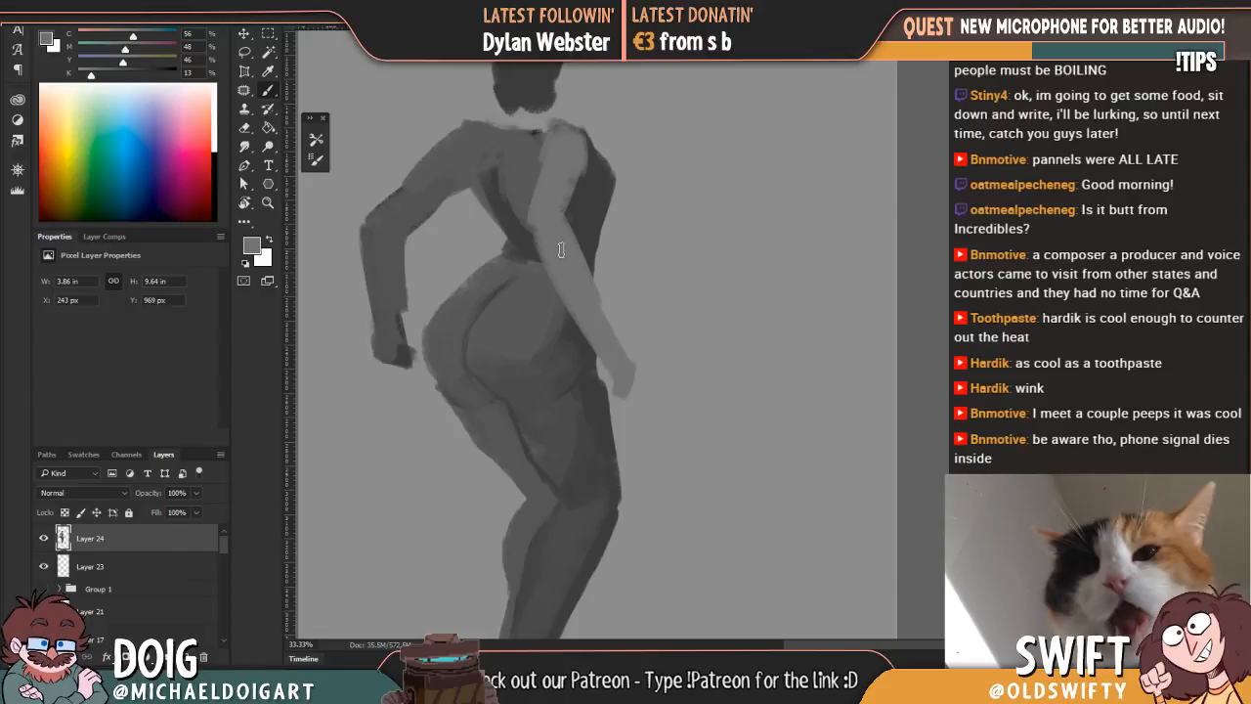
{"action": "left_click_drag", "start_coordinate": [570, 230], "coordinate": [576, 176]}
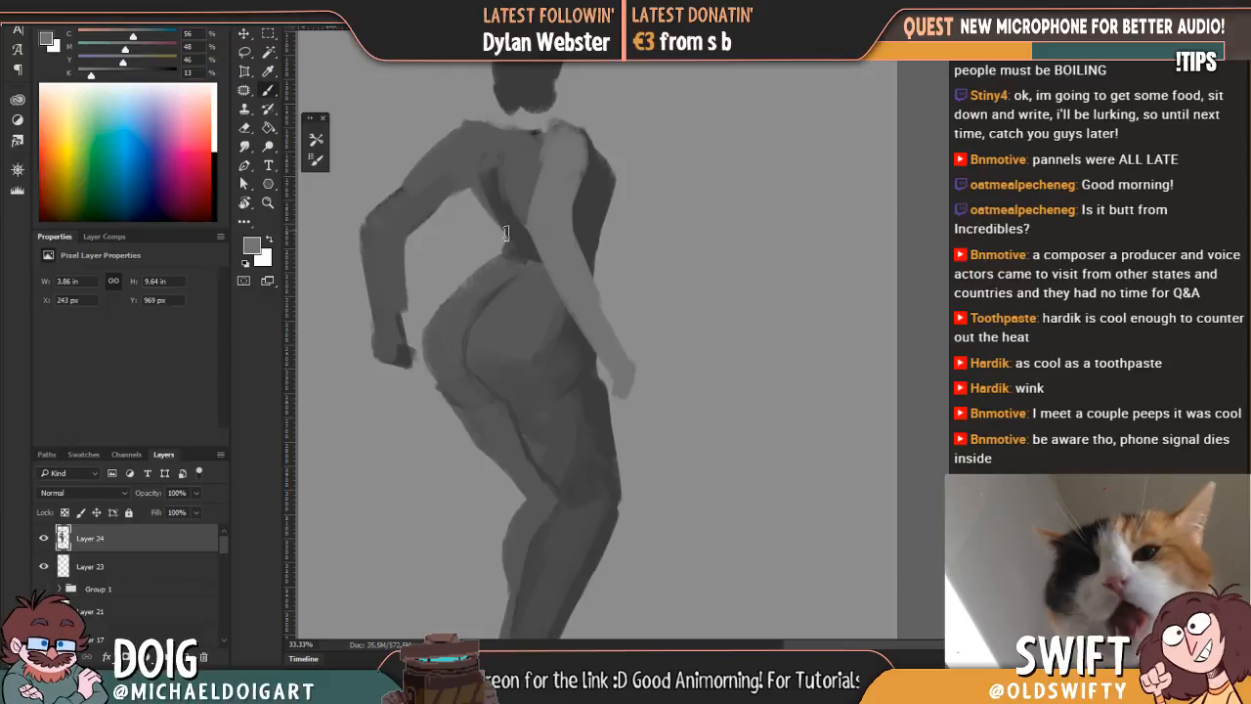
Step: Smooth the transition from the waist into the hips and blend the near thigh with sampled greys
{"action": "key", "text": "ctrl+minus"}
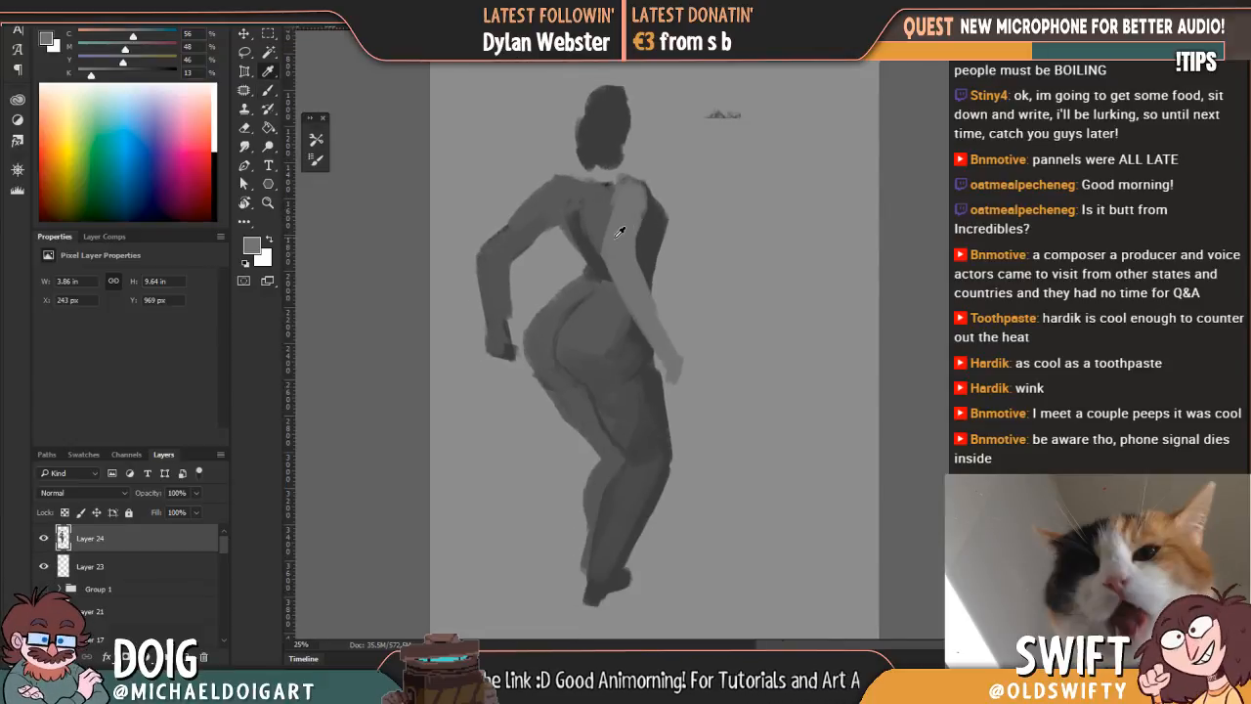
{"action": "key", "text": "l"}
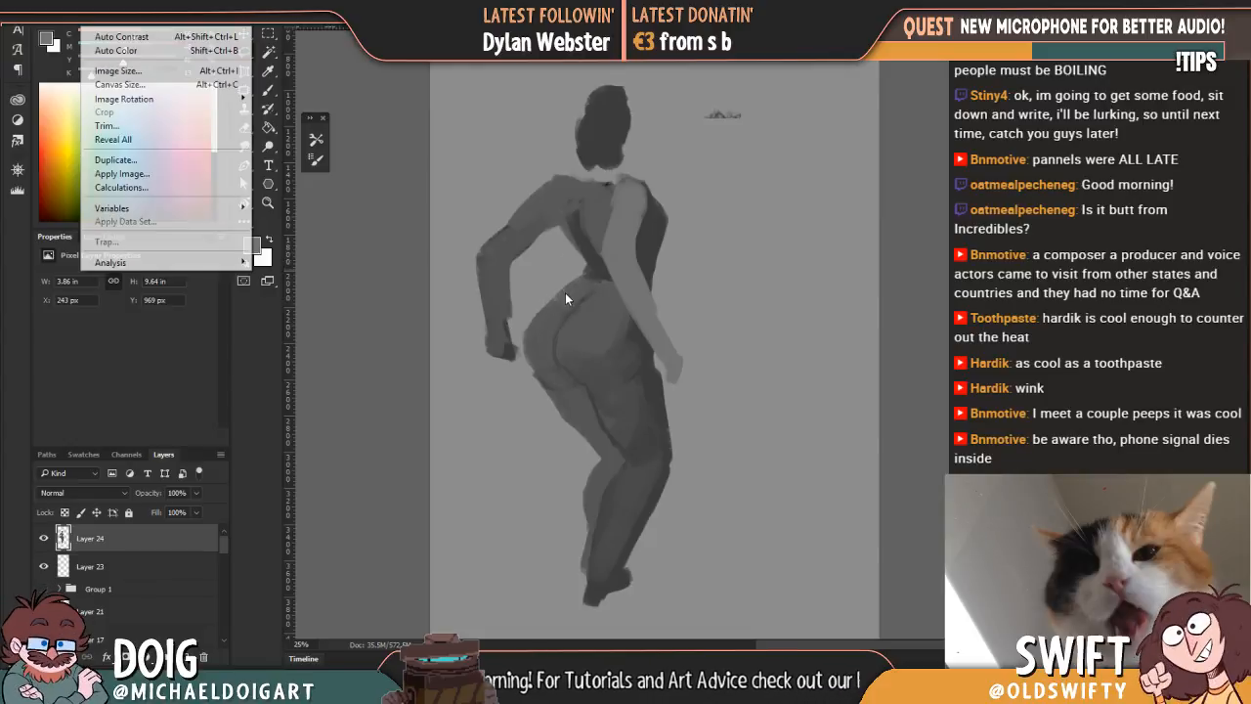
{"action": "key", "text": "i"}
{"action": "left_click", "coordinate": [568, 303]}
{"action": "key", "text": "b"}
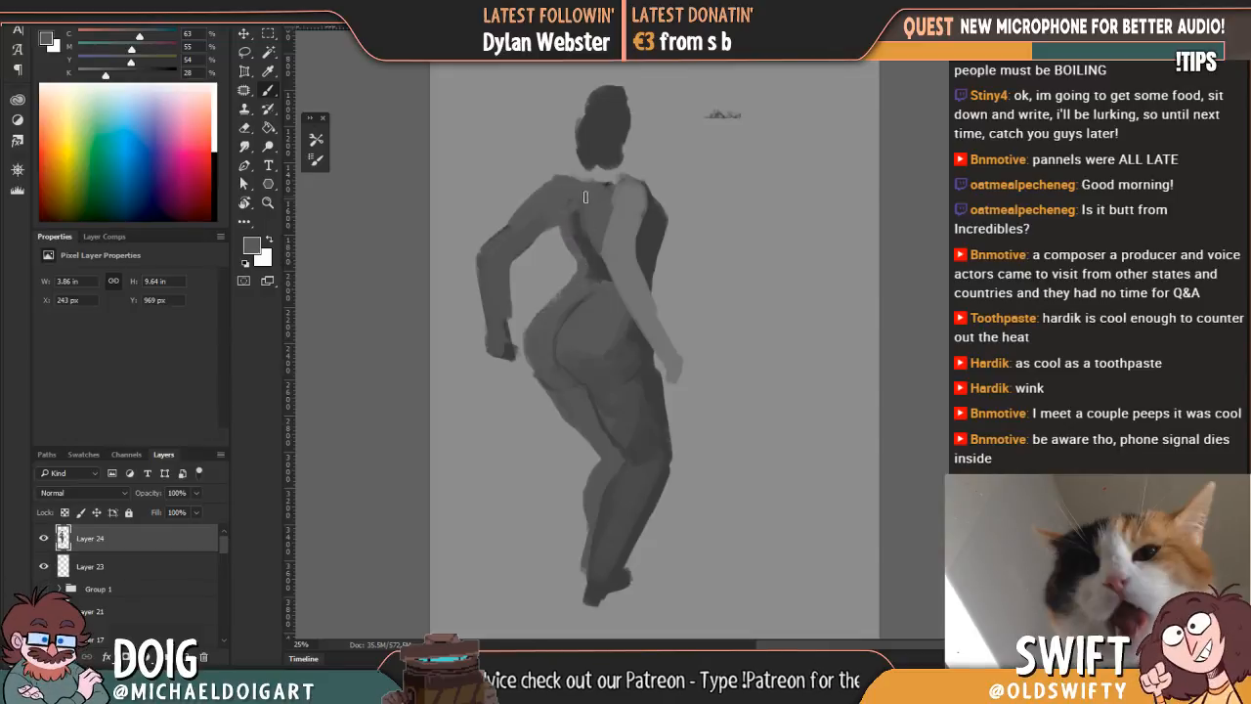
{"action": "key", "text": "alt"}
{"action": "left_click", "coordinate": [631, 512], "text": "alt"}
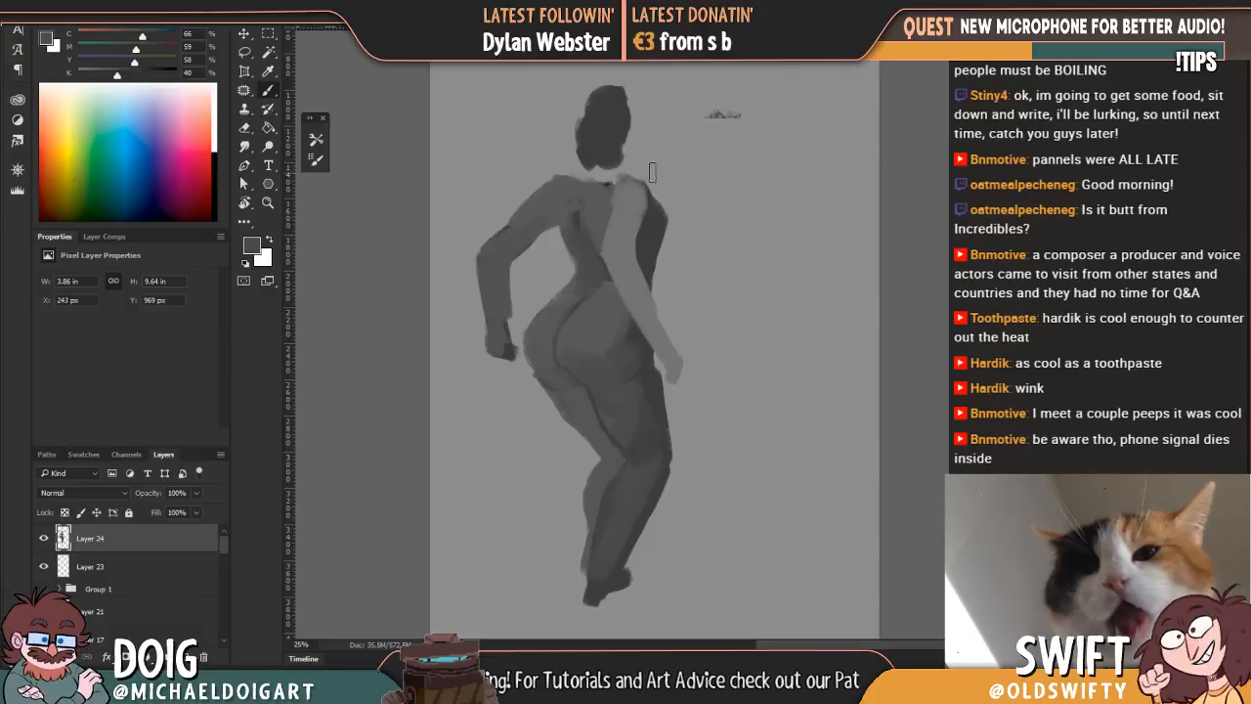
Step: Erase the outer torso edge below the near shoulder and build out the chest in sampled dark grey
{"action": "key", "text": "e"}
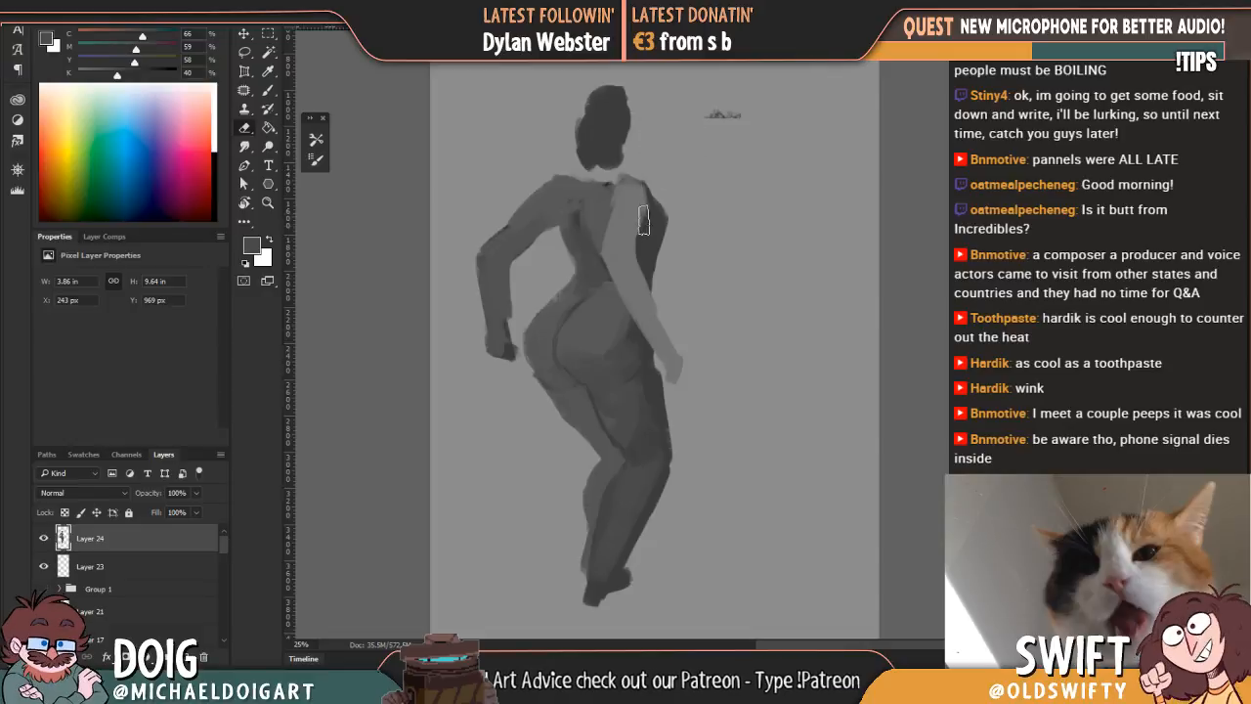
{"action": "left_click_drag", "start_coordinate": [653, 183], "coordinate": [674, 217]}
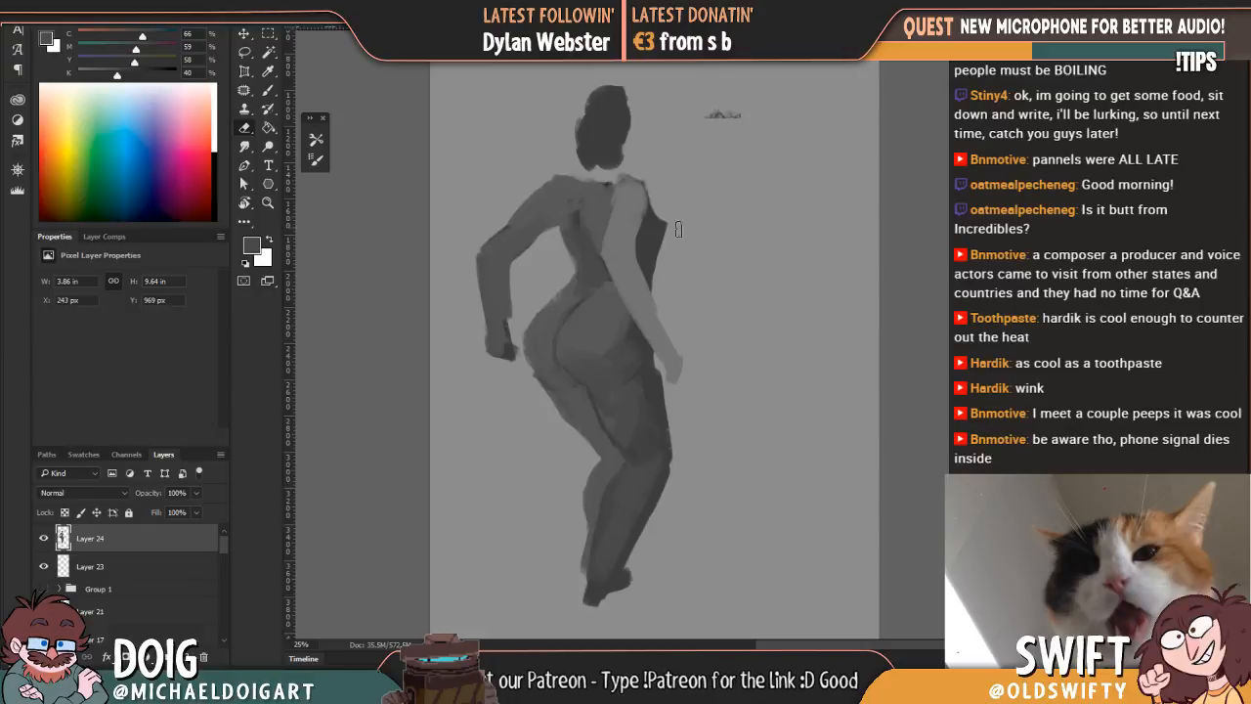
{"action": "key", "text": "i"}
{"action": "left_click", "coordinate": [651, 246]}
{"action": "key", "text": "b"}
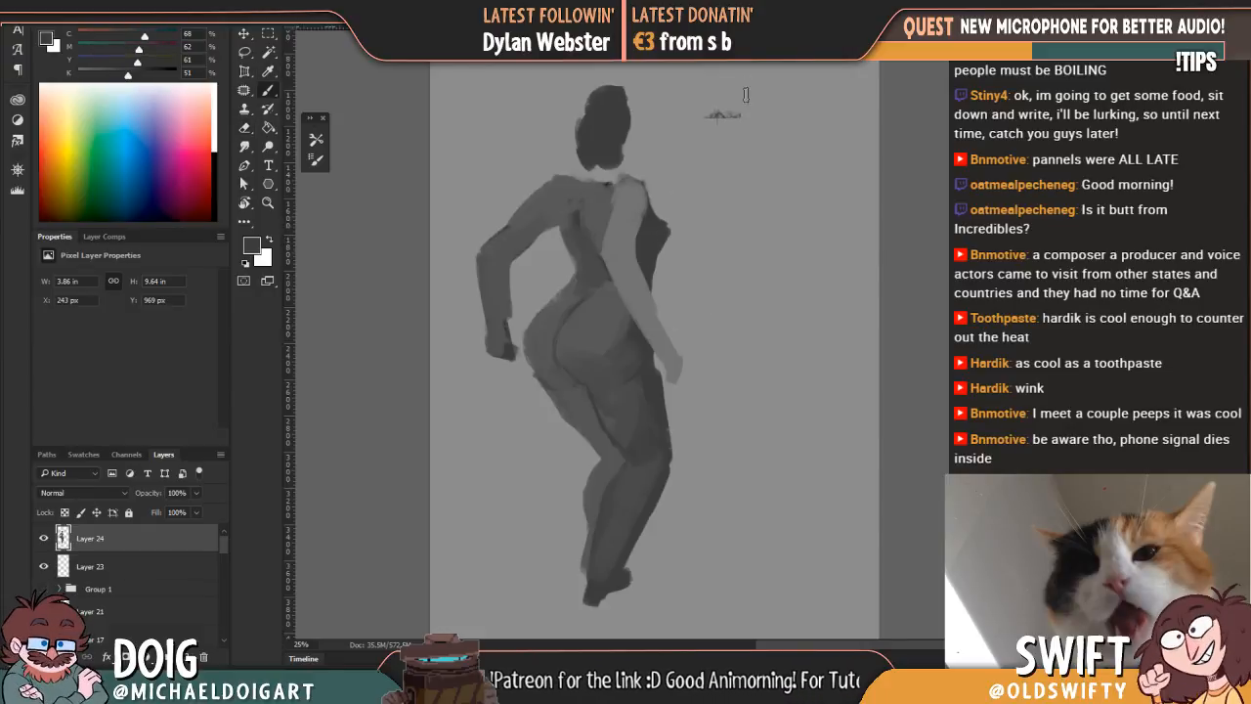
Step: Refine the protruding chest silhouette by alternately painting it in dark grey and erasing its edges
{"action": "left_click_drag", "start_coordinate": [647, 236], "coordinate": [664, 178]}
{"action": "key", "text": "e"}
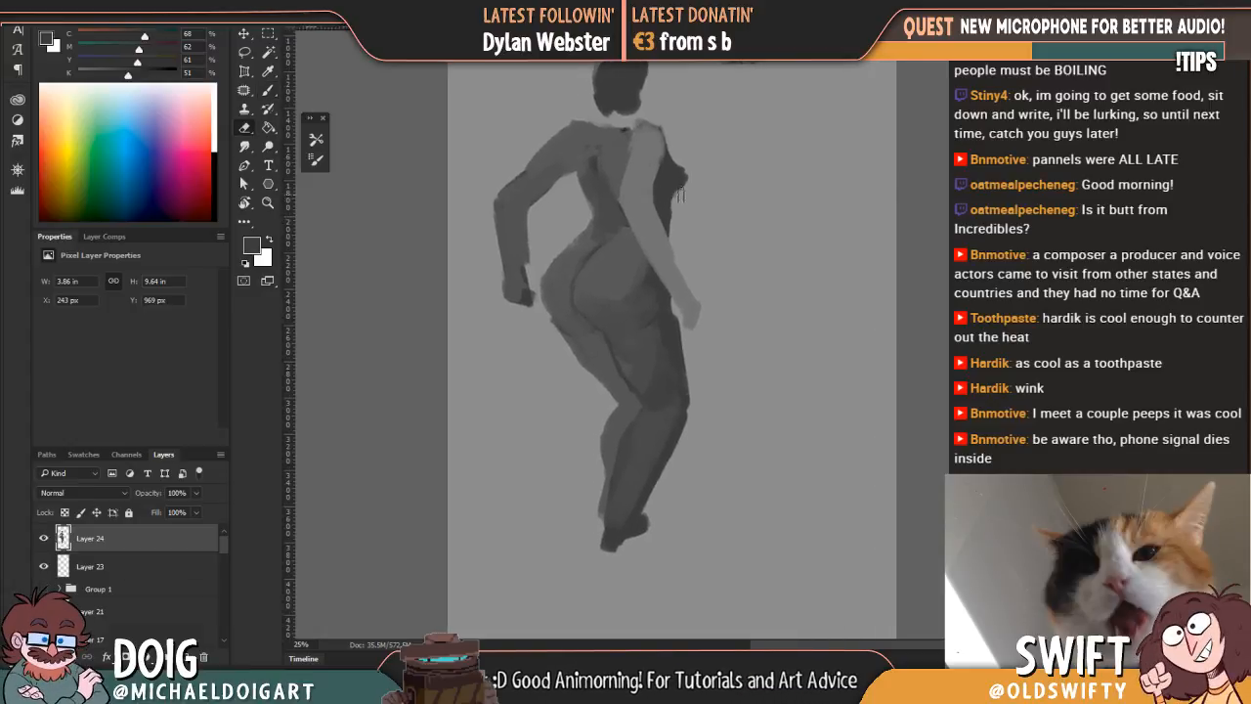
{"action": "key", "text": "b"}
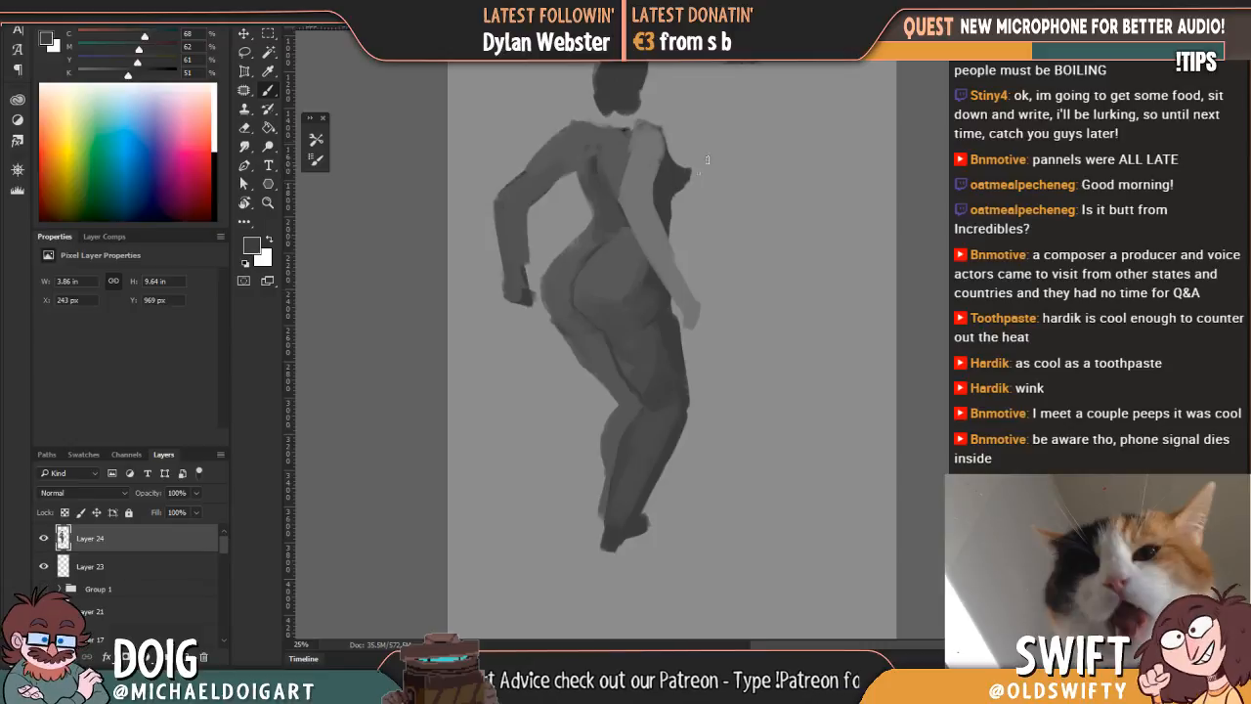
{"action": "left_click_drag", "start_coordinate": [643, 129], "coordinate": [652, 207]}
{"action": "key", "text": "e"}
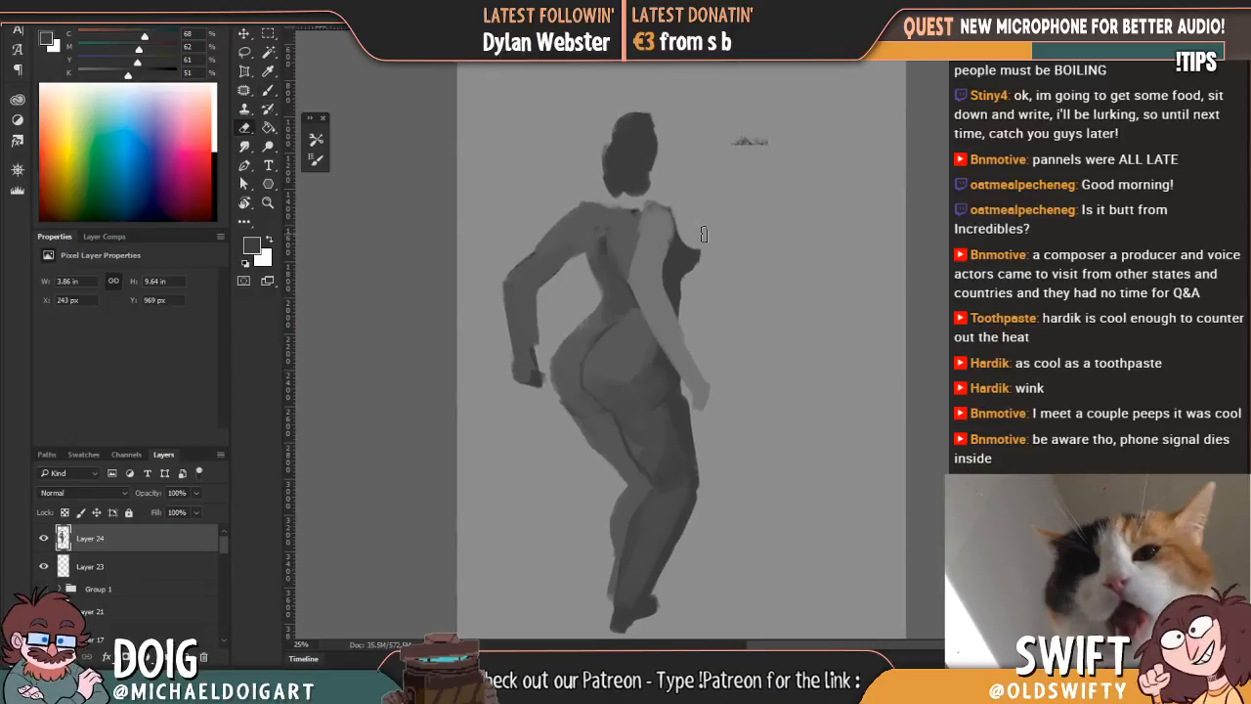
{"action": "left_click_drag", "start_coordinate": [598, 250], "coordinate": [631, 212]}
Step: Deepen the shadow on the side of the back below the far shoulder blade with dark grey sampled from the chest
{"action": "key", "text": "i"}
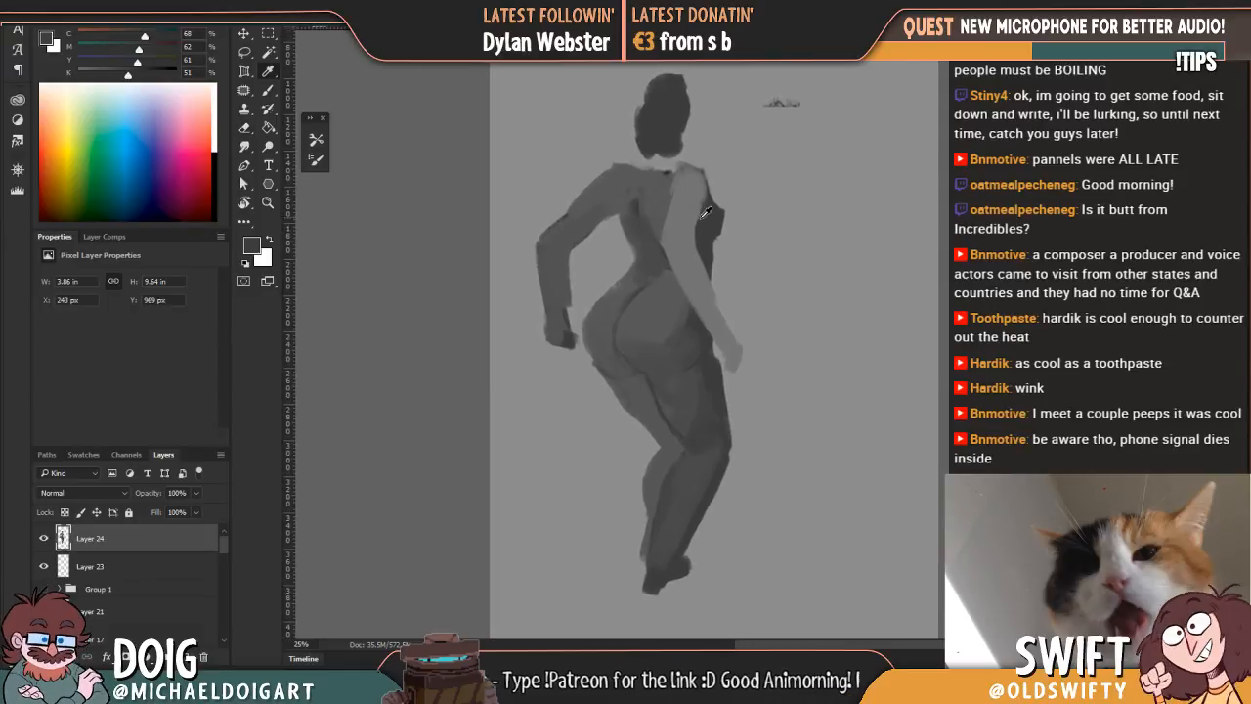
{"action": "key", "text": "b"}
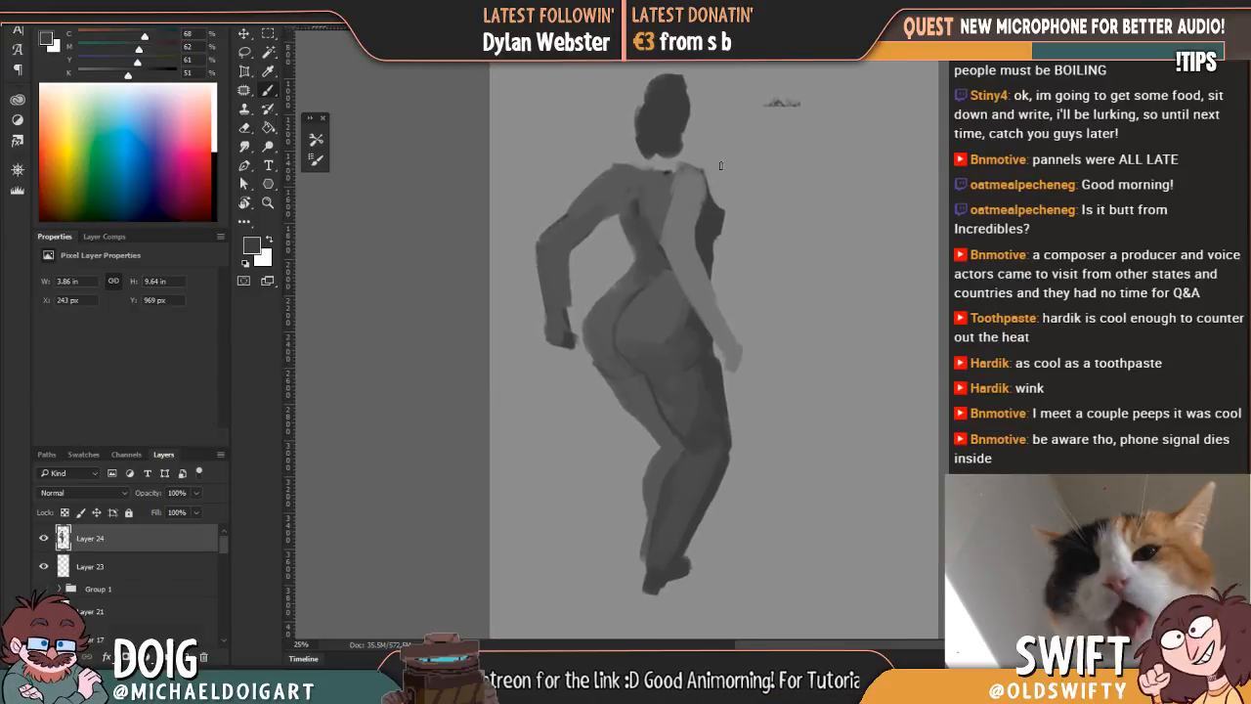
{"action": "left_click", "coordinate": [703, 232], "text": "alt"}
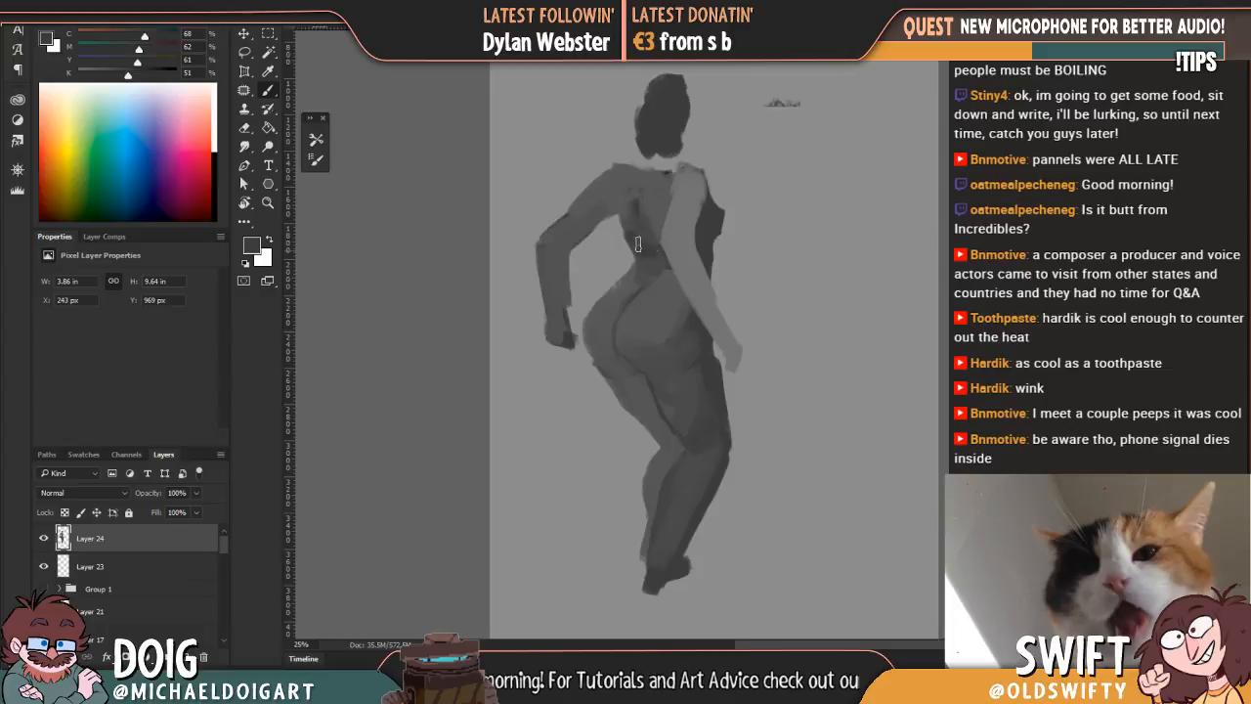
{"action": "mouse_move", "coordinate": [641, 233]}
{"action": "left_mouse_down"}
{"action": "mouse_move", "coordinate": [631, 228]}
{"action": "mouse_move", "coordinate": [660, 256]}
{"action": "mouse_move", "coordinate": [662, 234]}
{"action": "mouse_move", "coordinate": [611, 200]}
{"action": "mouse_move", "coordinate": [624, 193]}
{"action": "left_mouse_up"}
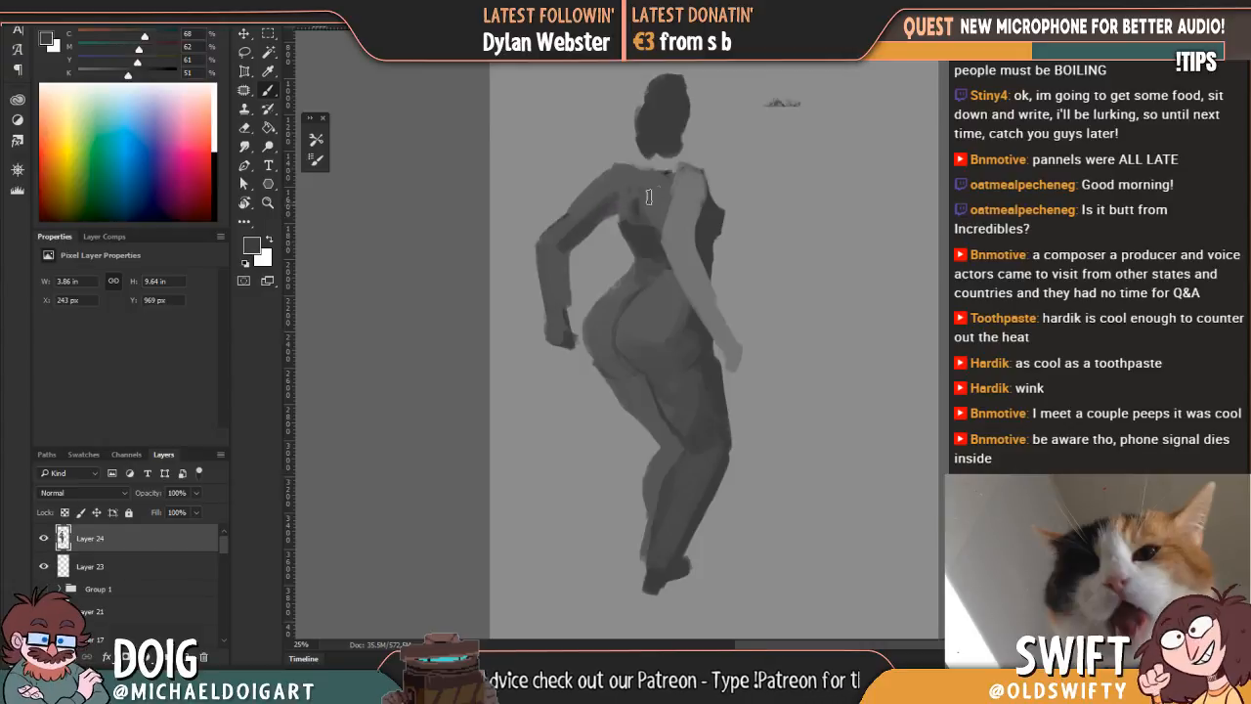
Step: Reshape the far hand into a fist in sampled arm grey and slim the inner forearm with the Eraser
{"action": "left_click", "coordinate": [561, 260], "text": "alt"}
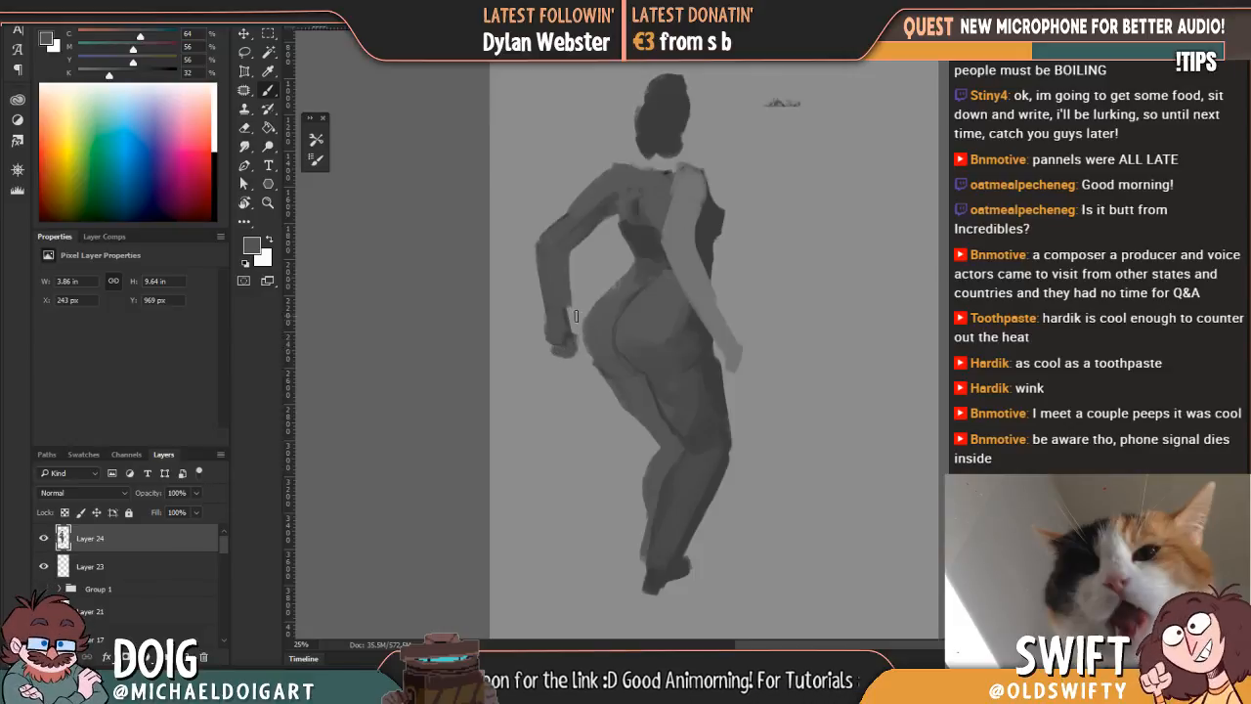
{"action": "key", "text": "e"}
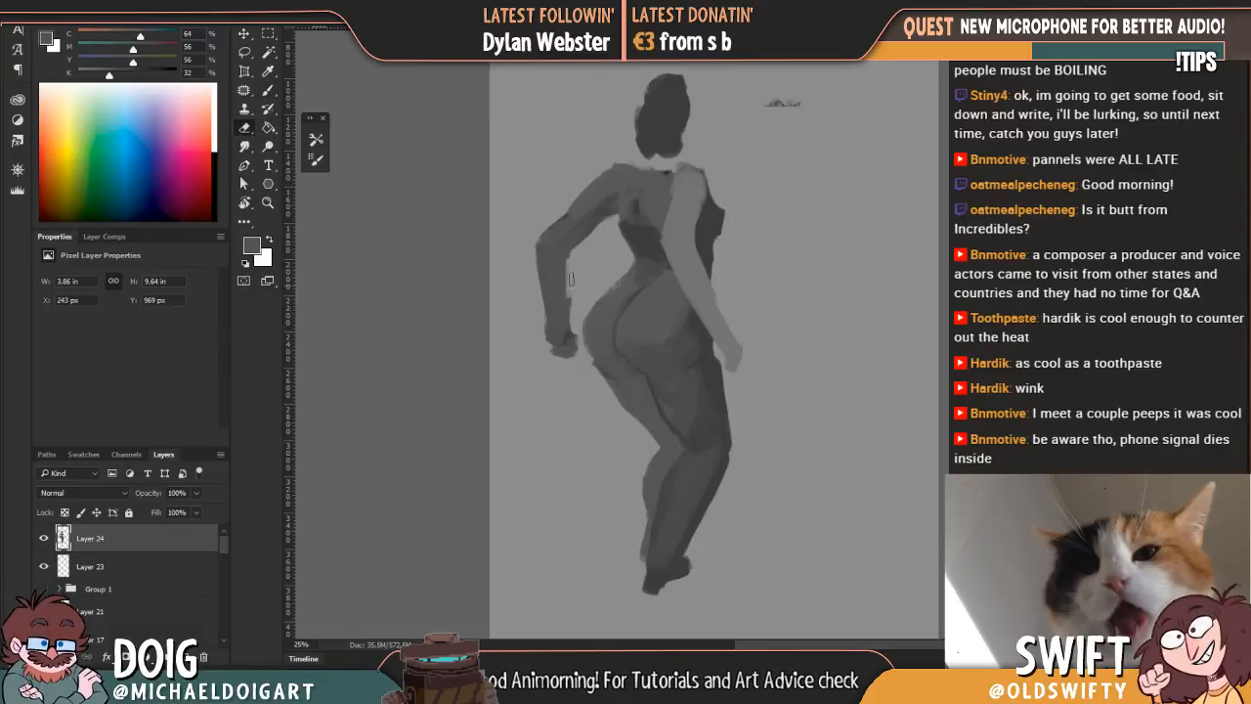
{"action": "left_click_drag", "start_coordinate": [572, 285], "coordinate": [569, 324]}
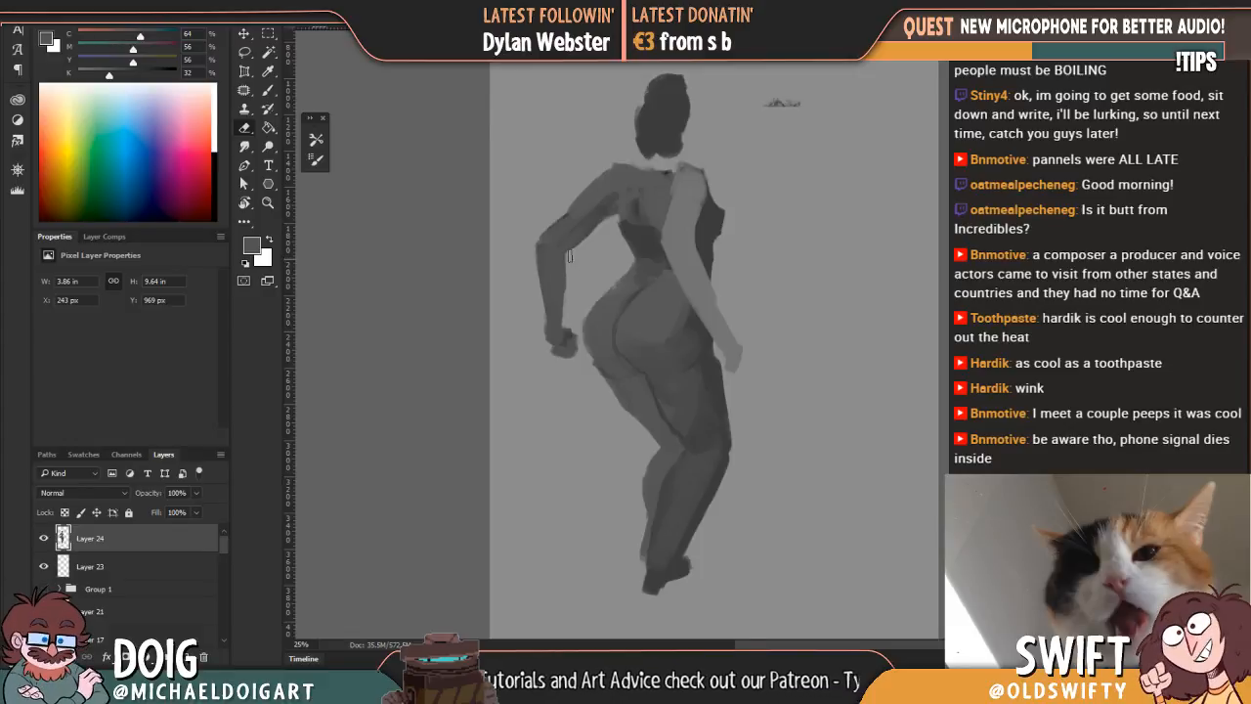
{"action": "key", "text": "i"}
{"action": "left_click", "coordinate": [552, 309]}
{"action": "key", "text": "b"}
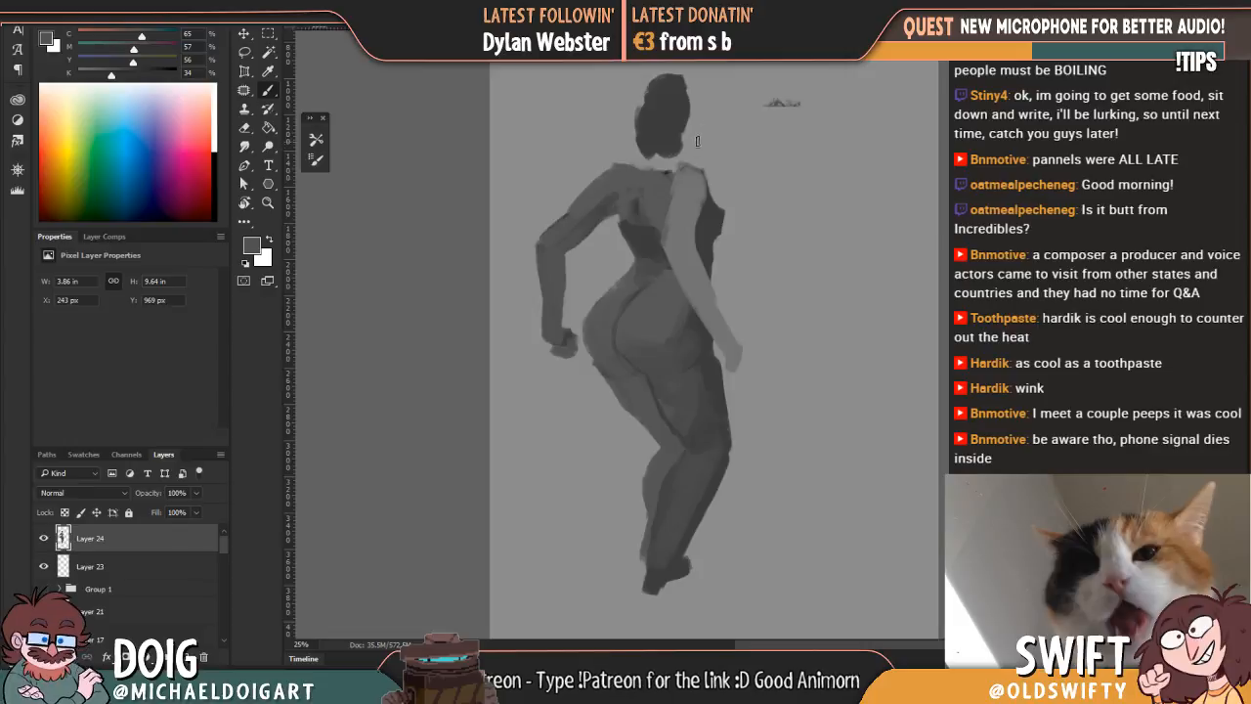
Step: Add dark spine and shoulder-blade shading to the upper back and block in the neck with sampled greys
{"action": "left_click", "coordinate": [716, 215], "text": "alt"}
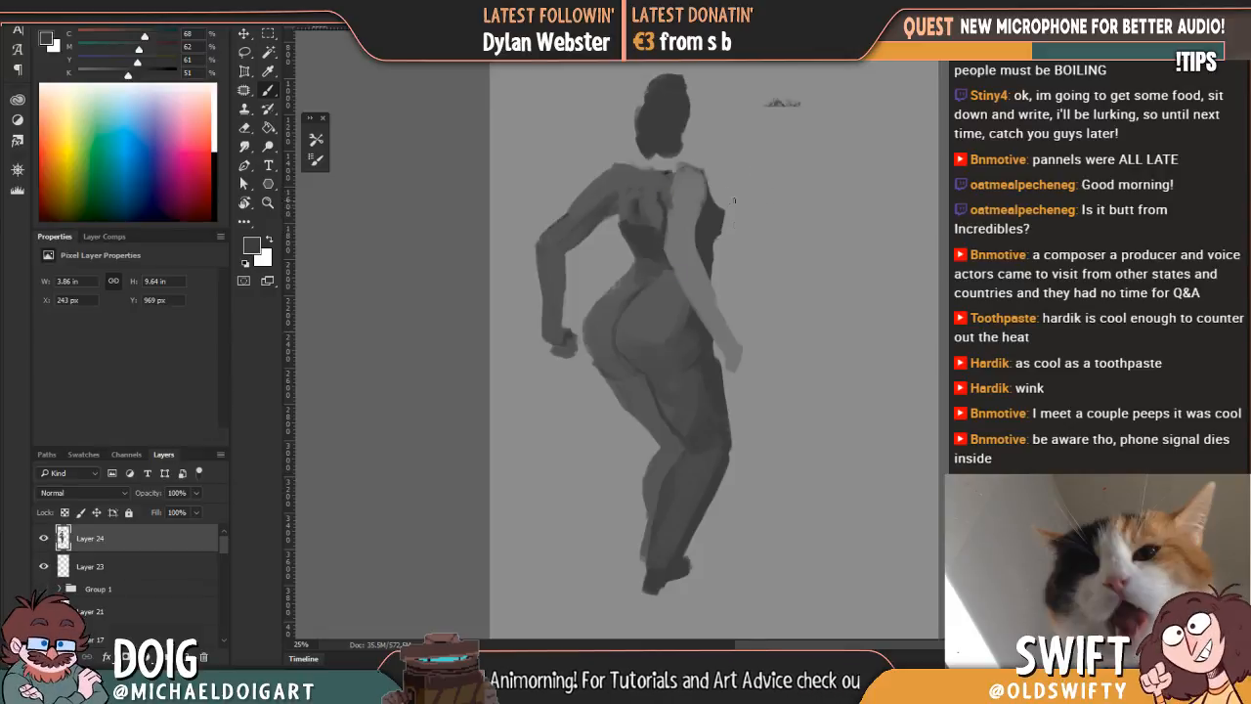
{"action": "mouse_move", "coordinate": [689, 139]}
{"action": "left_mouse_down"}
{"action": "mouse_move", "coordinate": [687, 199]}
{"action": "mouse_move", "coordinate": [692, 188]}
{"action": "left_mouse_up"}
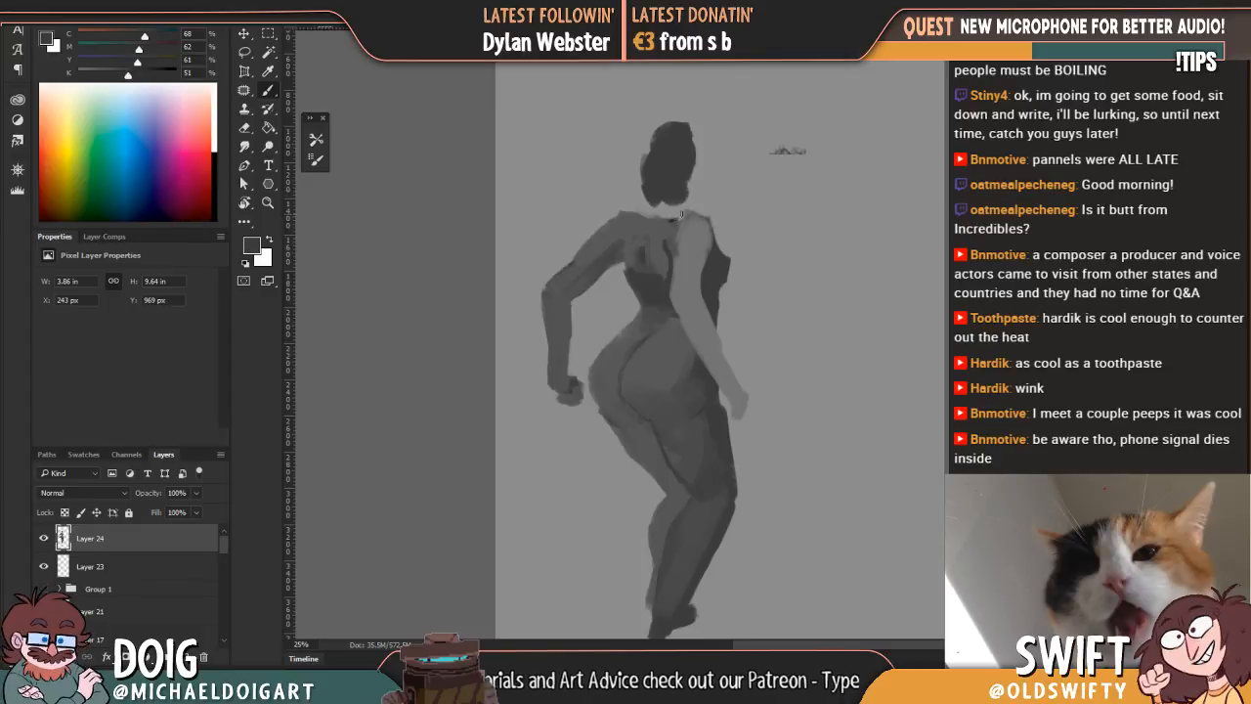
{"action": "left_click", "coordinate": [659, 227], "text": "alt"}
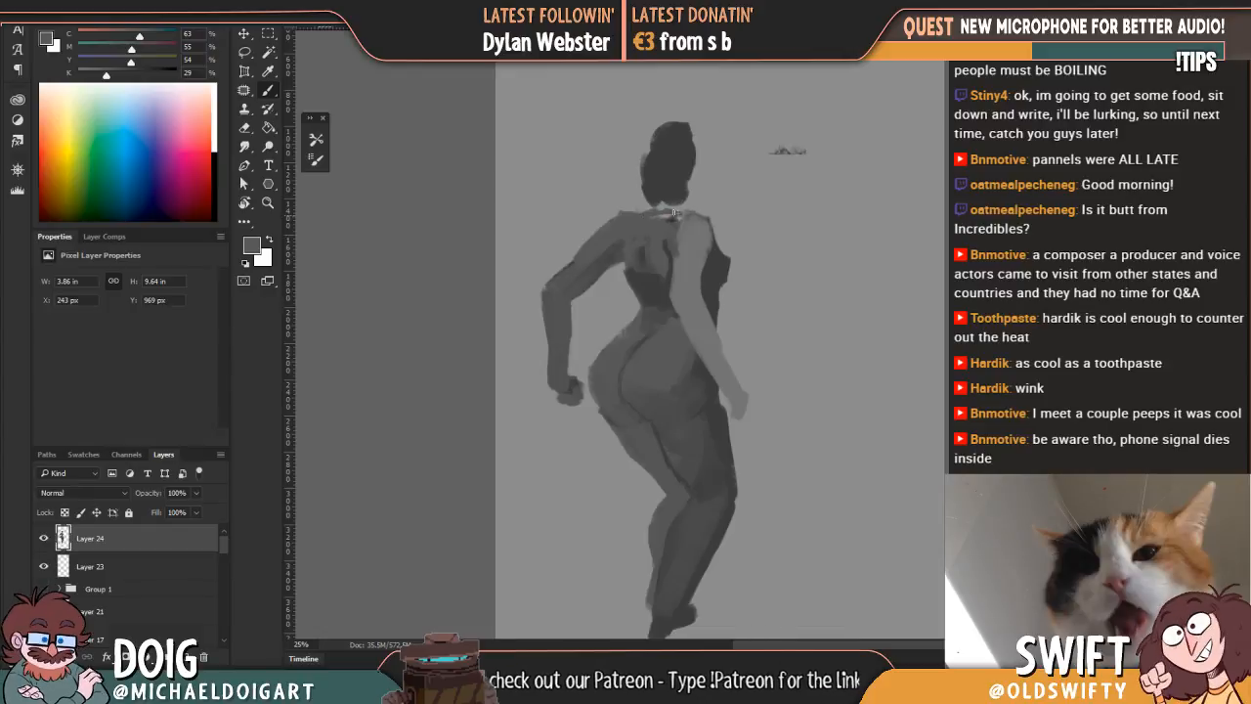
{"action": "left_click_drag", "start_coordinate": [693, 180], "coordinate": [645, 207]}
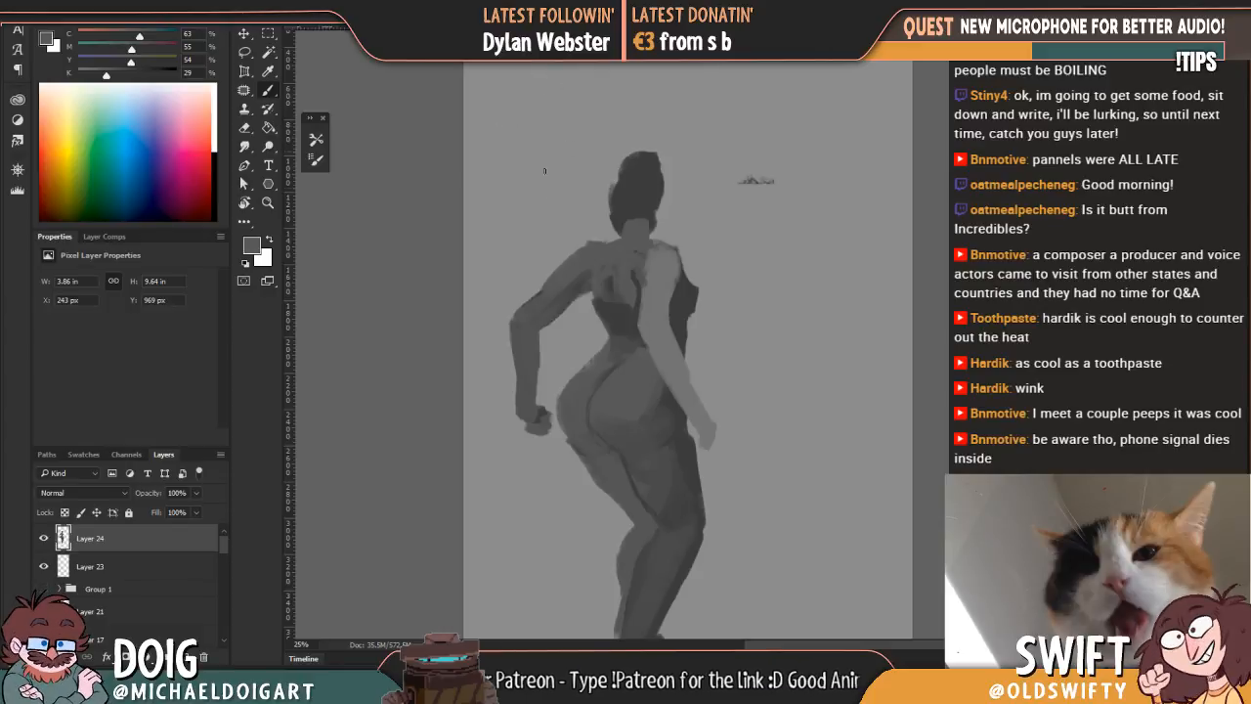
{"action": "left_click", "coordinate": [687, 301], "text": "alt"}
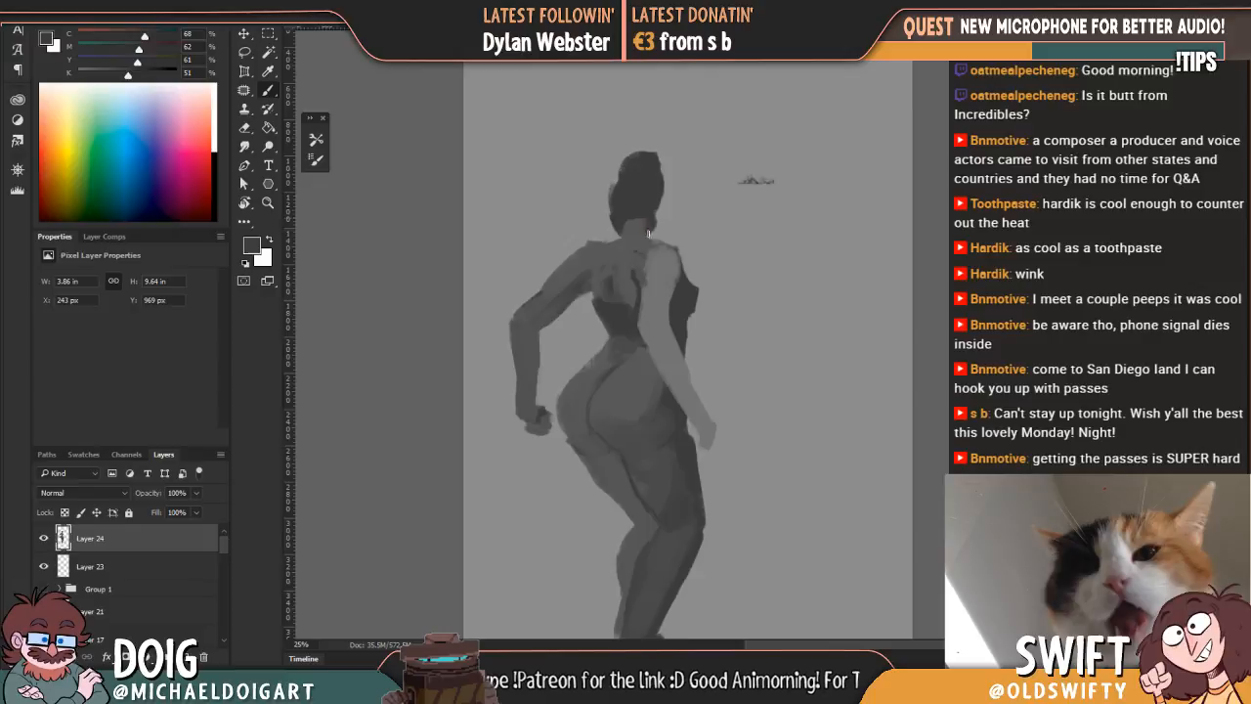
Step: Paint hair down the side of the head in grey with 80% black, blending it into the head with sampled greys
{"action": "left_click", "coordinate": [157, 74]}
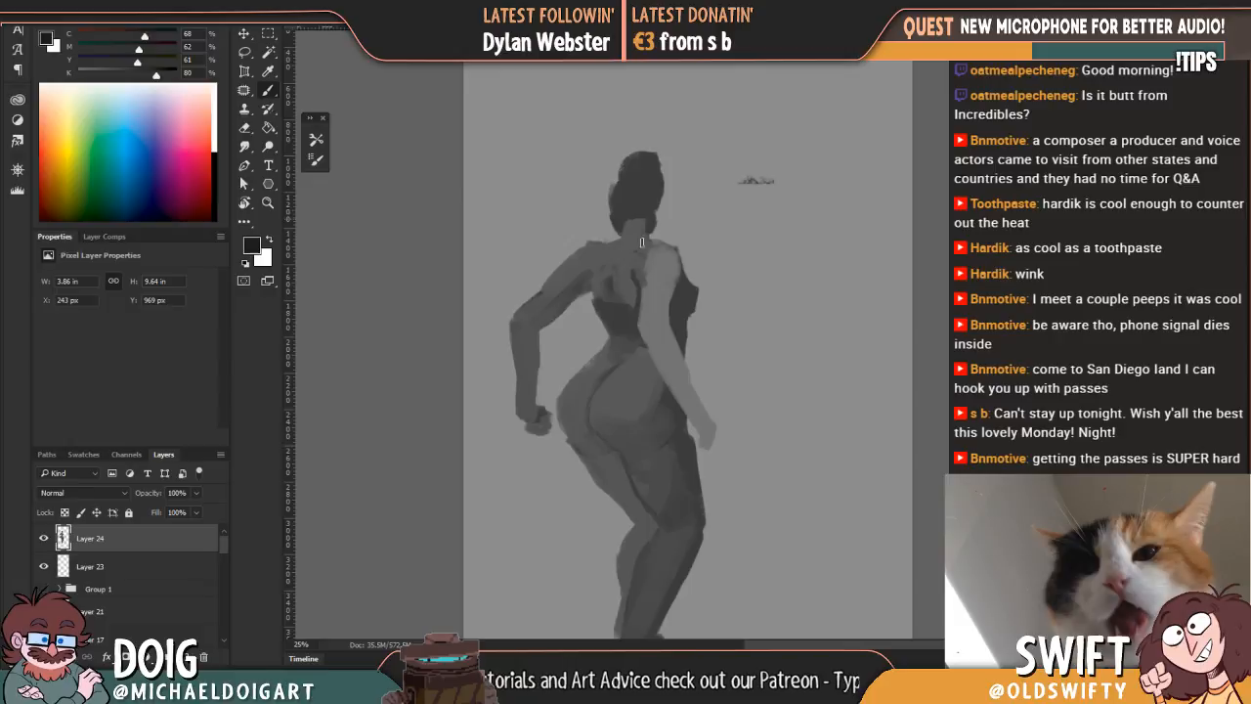
{"action": "left_click", "coordinate": [653, 230]}
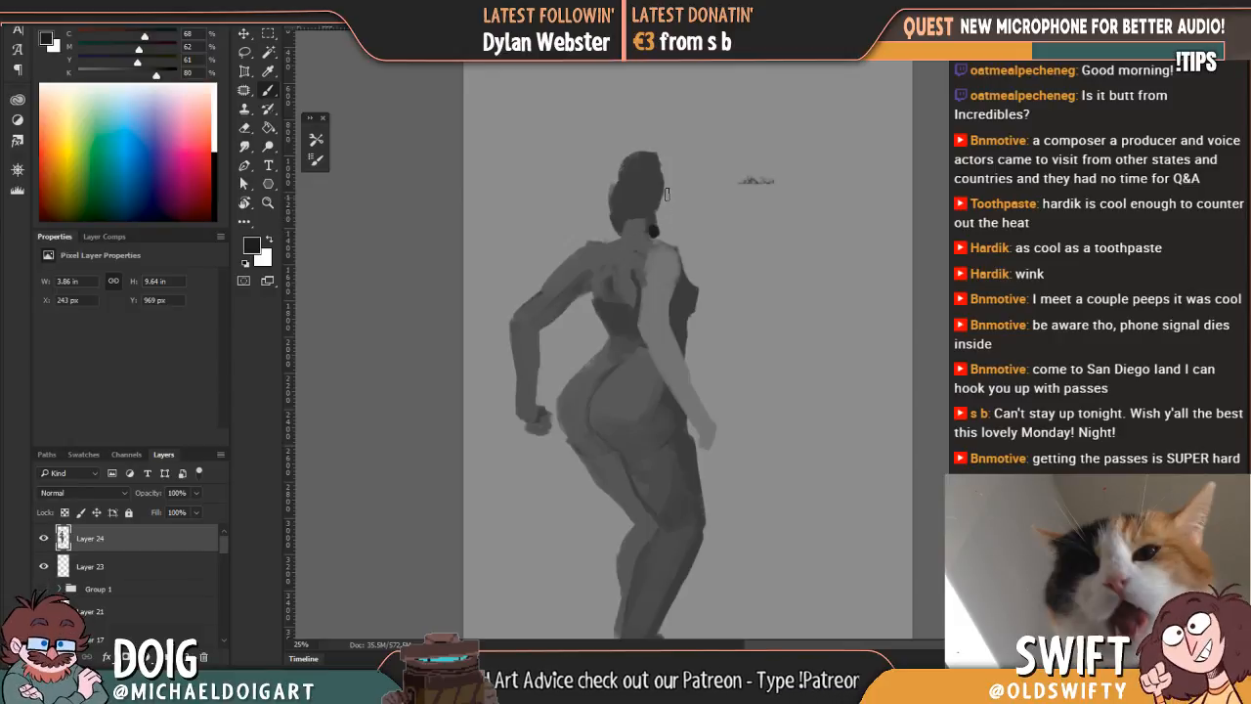
{"action": "mouse_move", "coordinate": [664, 194]}
{"action": "left_mouse_down"}
{"action": "mouse_move", "coordinate": [658, 232]}
{"action": "mouse_move", "coordinate": [660, 174]}
{"action": "mouse_move", "coordinate": [663, 230]}
{"action": "left_mouse_up"}
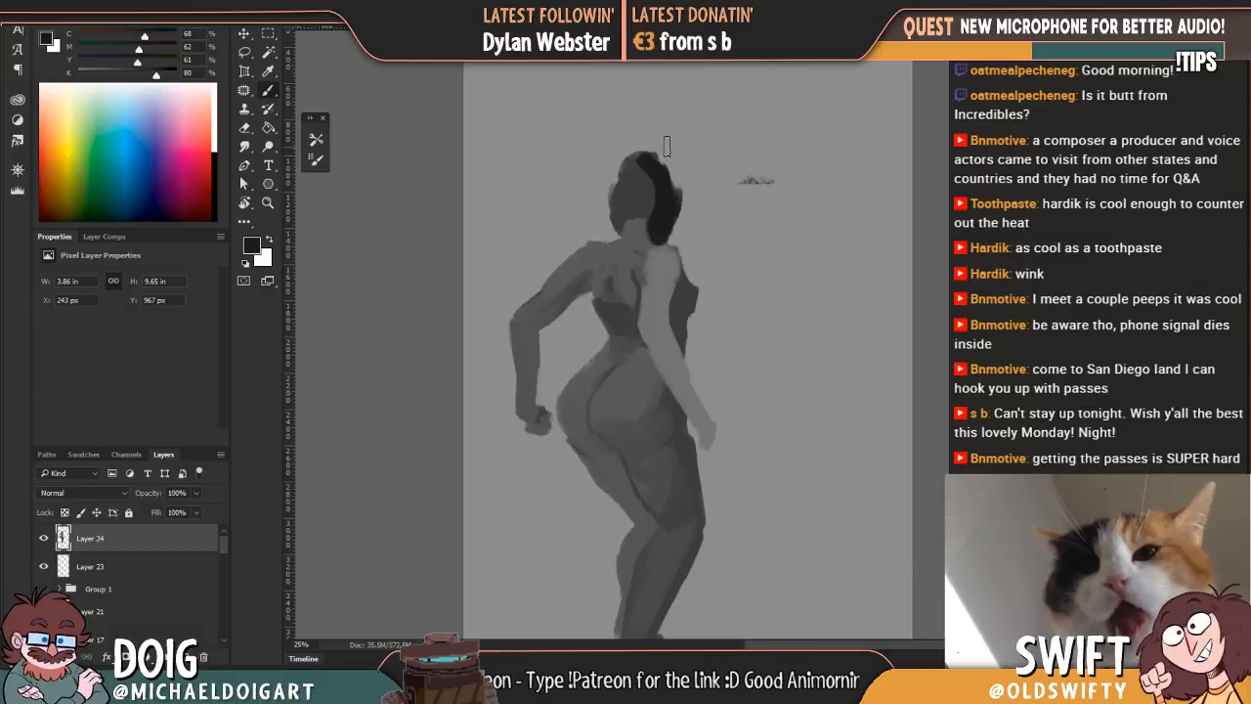
{"action": "left_click", "coordinate": [650, 199], "text": "alt"}
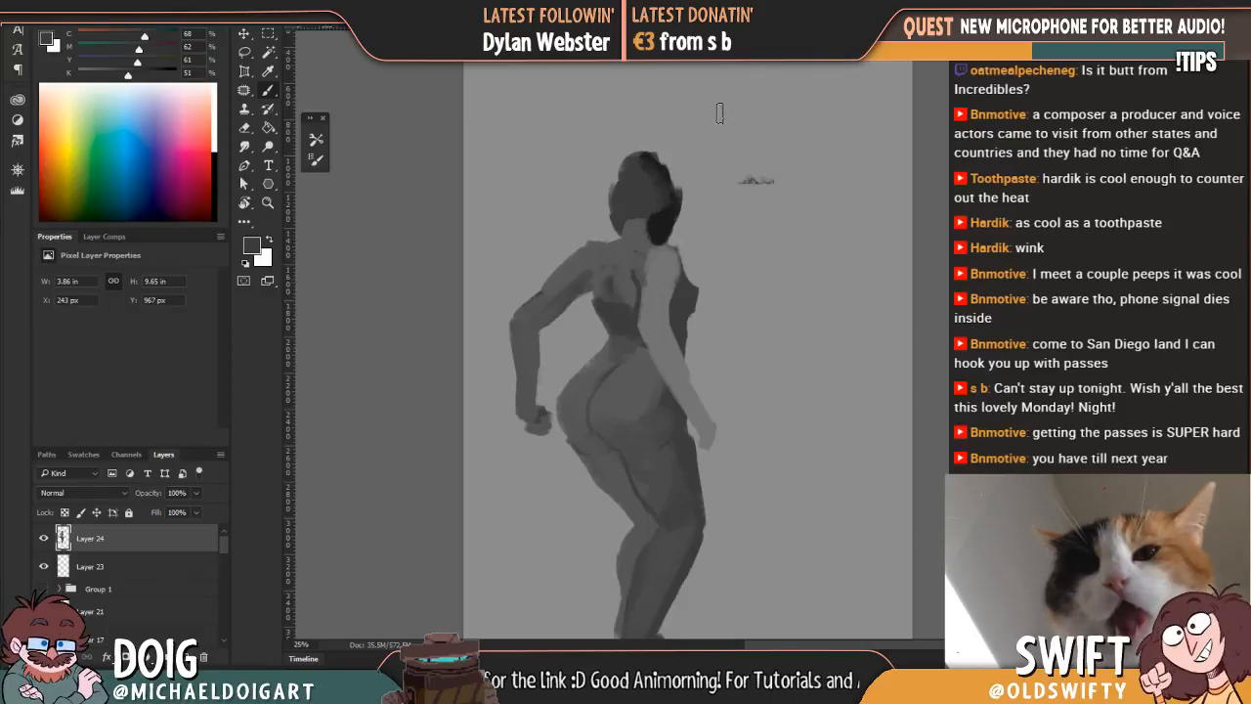
{"action": "key", "text": "alt"}
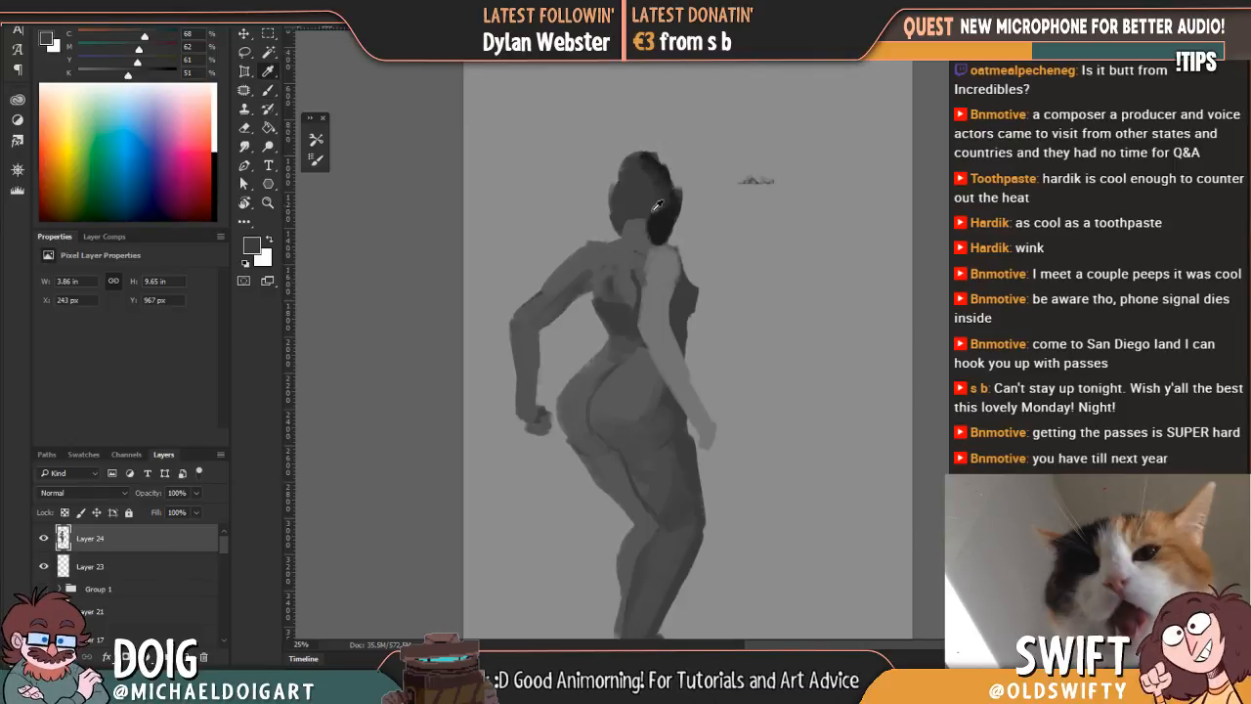
{"action": "left_click", "coordinate": [660, 225], "text": "alt"}
{"action": "left_click_drag", "start_coordinate": [640, 171], "coordinate": [663, 203]}
Step: Deepen the shadow under the far buttock at the top of the thigh with the dark hair grey
{"action": "key", "text": "space"}
{"action": "mouse_move", "coordinate": [664, 281]}
{"action": "left_mouse_down"}
{"action": "mouse_move", "coordinate": [664, 214]}
{"action": "mouse_move", "coordinate": [594, 224]}
{"action": "mouse_move", "coordinate": [628, 214]}
{"action": "left_mouse_up"}
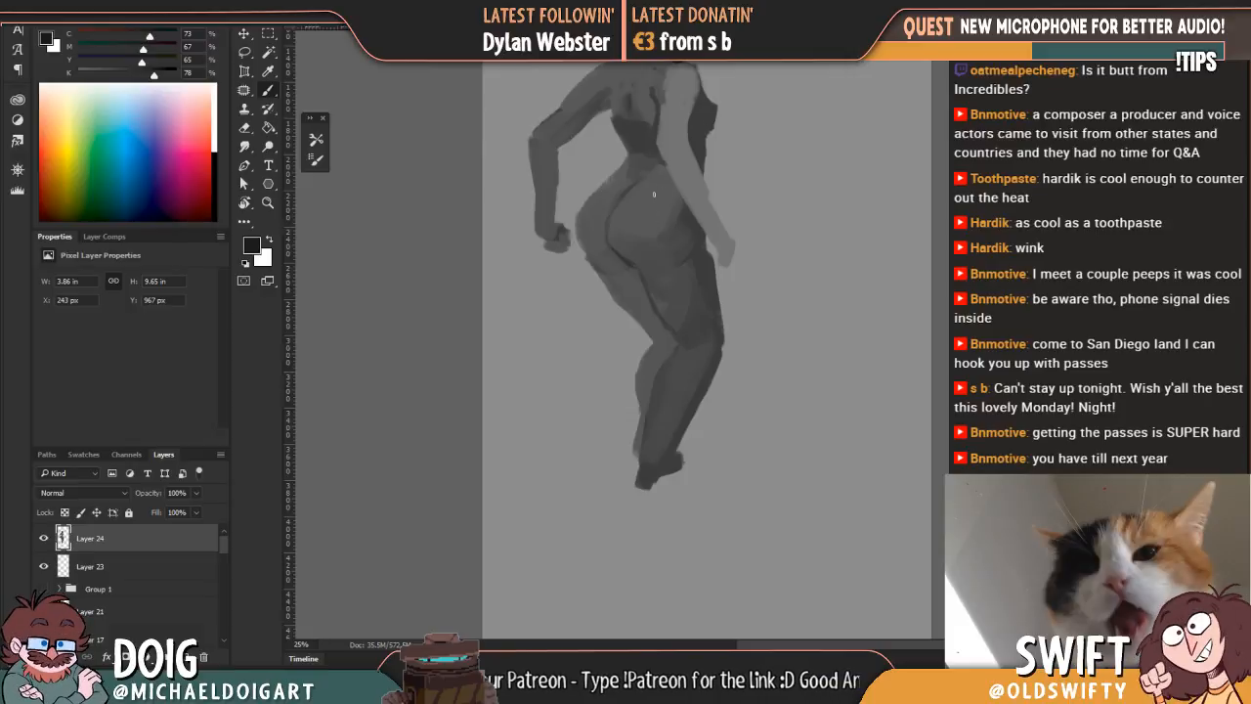
{"action": "left_click_drag", "start_coordinate": [622, 266], "coordinate": [610, 258]}
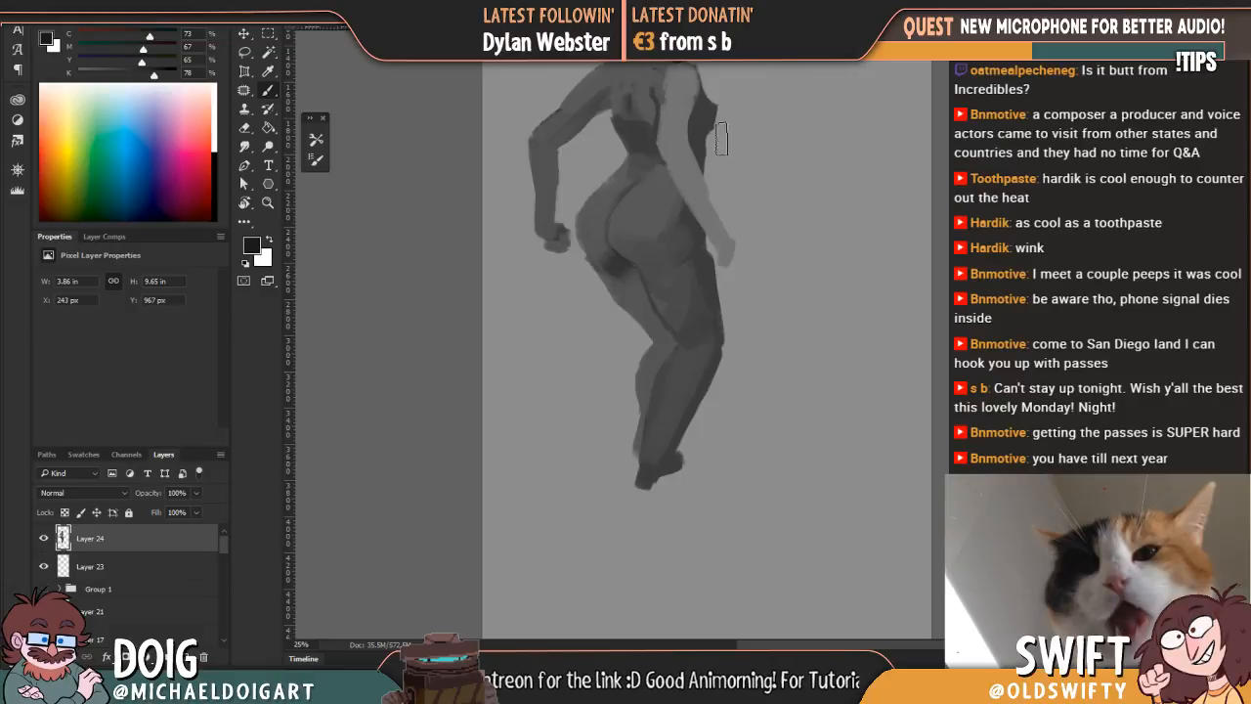
Step: Switch to the Bob2 brush and paint a dark shadow patch on the back of the near thigh
{"action": "left_click", "coordinate": [41, 10]}
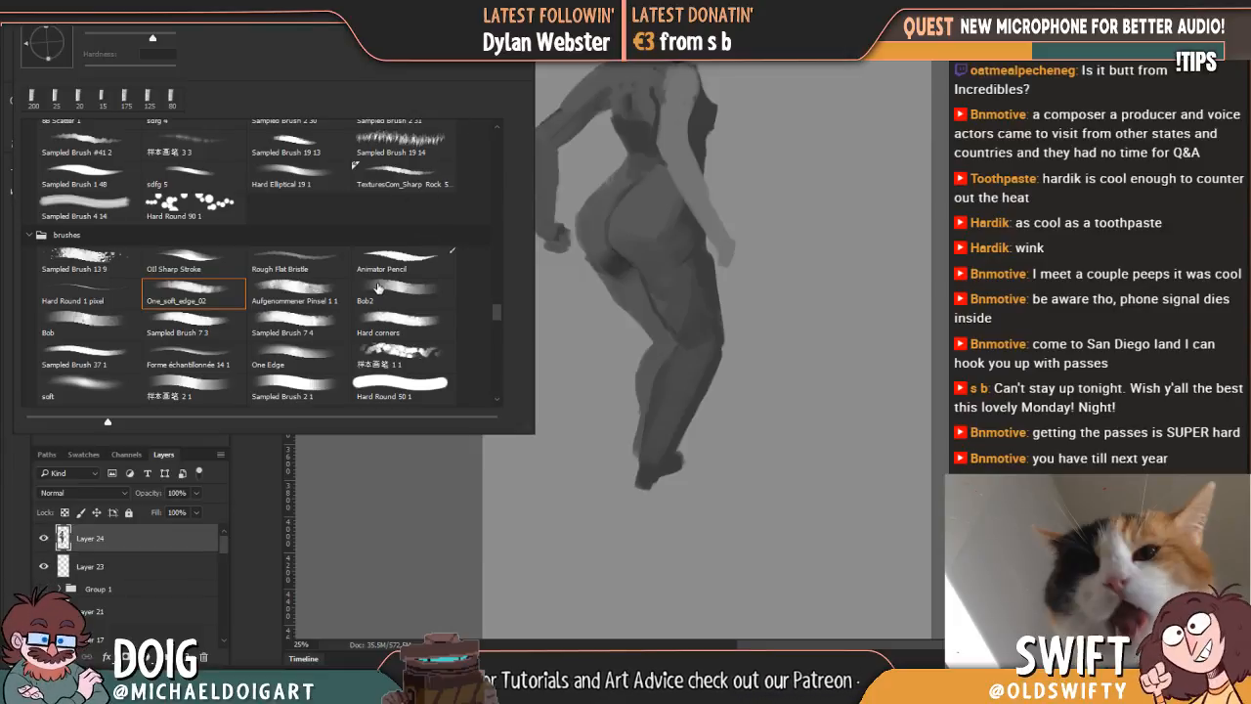
{"action": "left_click", "coordinate": [386, 298]}
{"action": "left_click", "coordinate": [789, 316]}
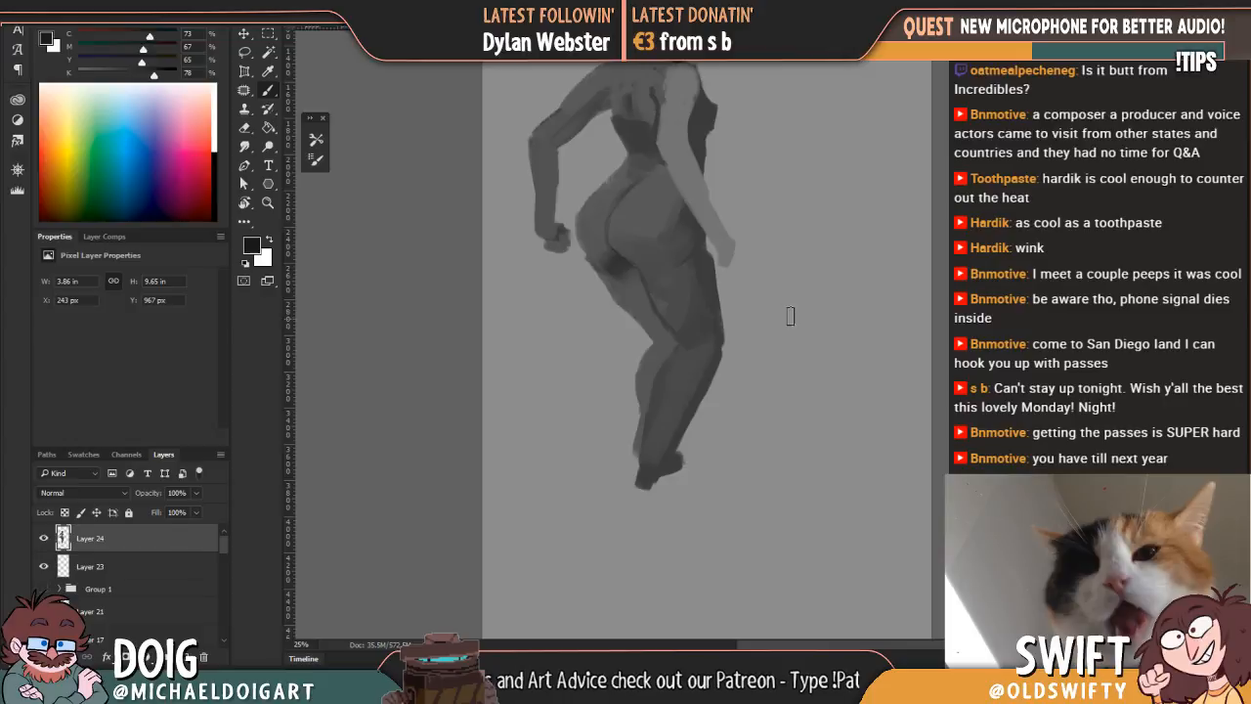
{"action": "left_click_drag", "start_coordinate": [656, 281], "coordinate": [671, 298]}
{"action": "key", "text": "ctrl+plus"}
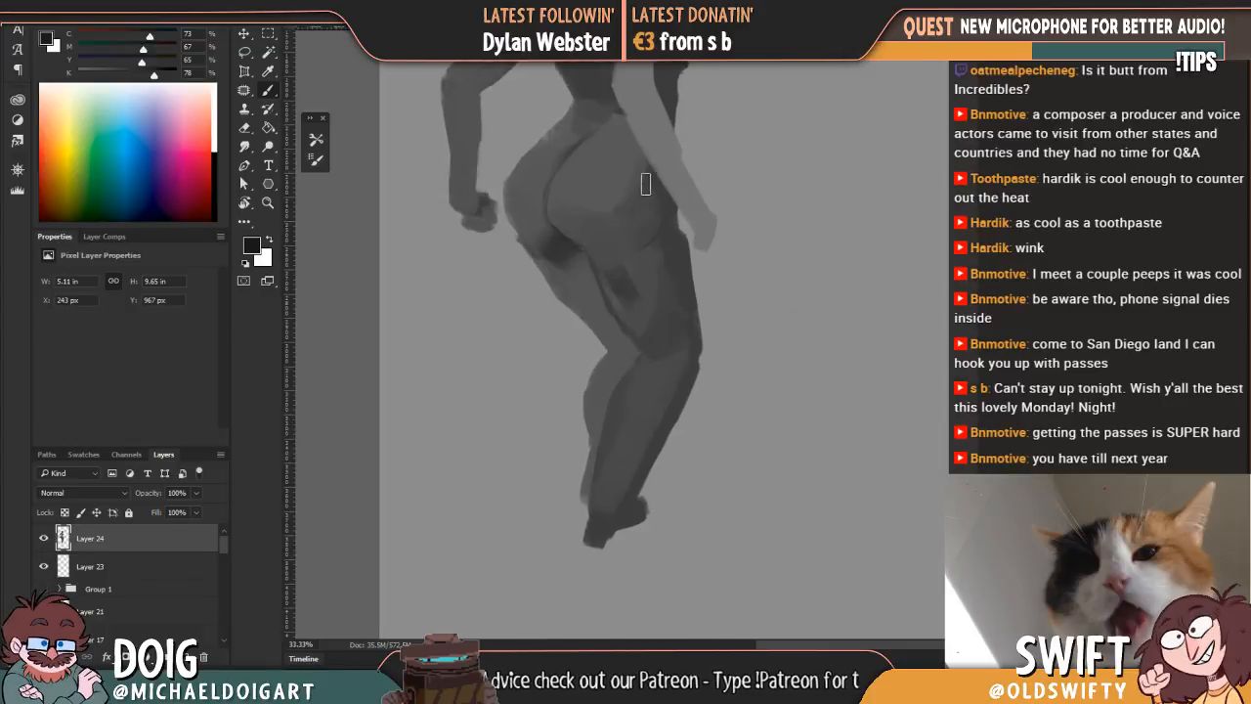
Step: Soften the shadow beneath the buttocks and along the far upper thigh with greys sampled from the surrounding areas
{"action": "left_click", "coordinate": [559, 248], "text": "alt"}
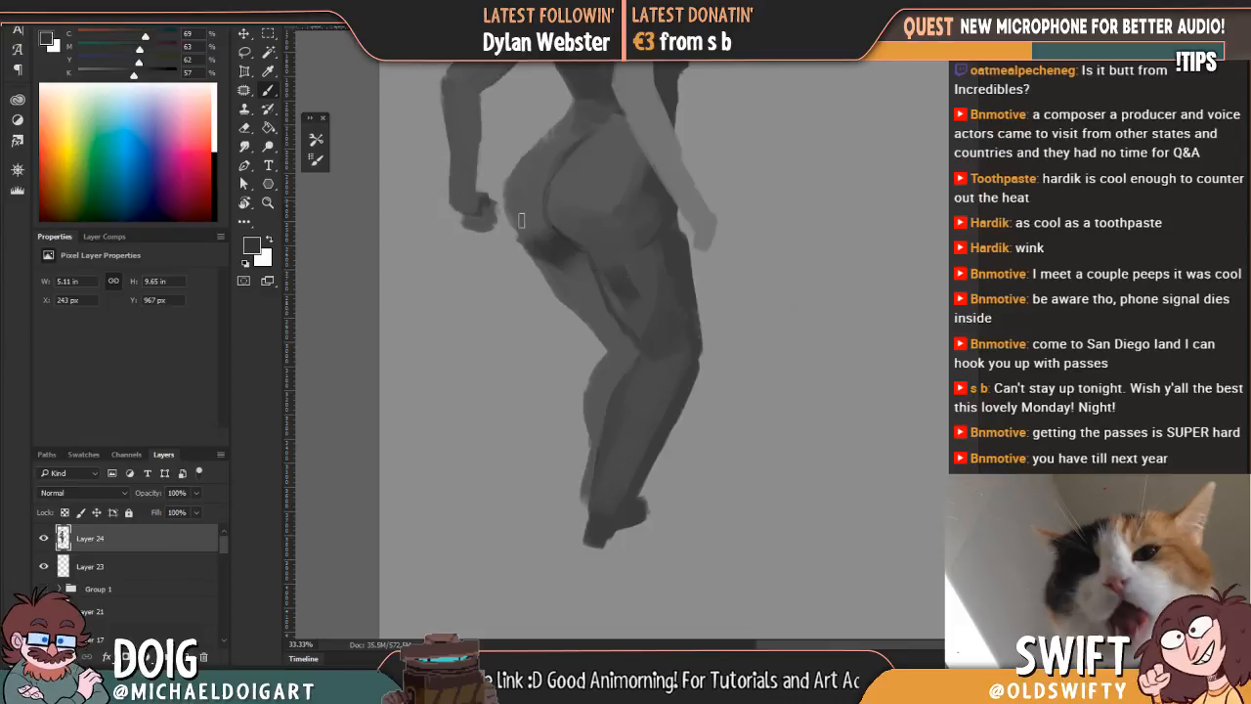
{"action": "left_click", "coordinate": [574, 291], "text": "alt"}
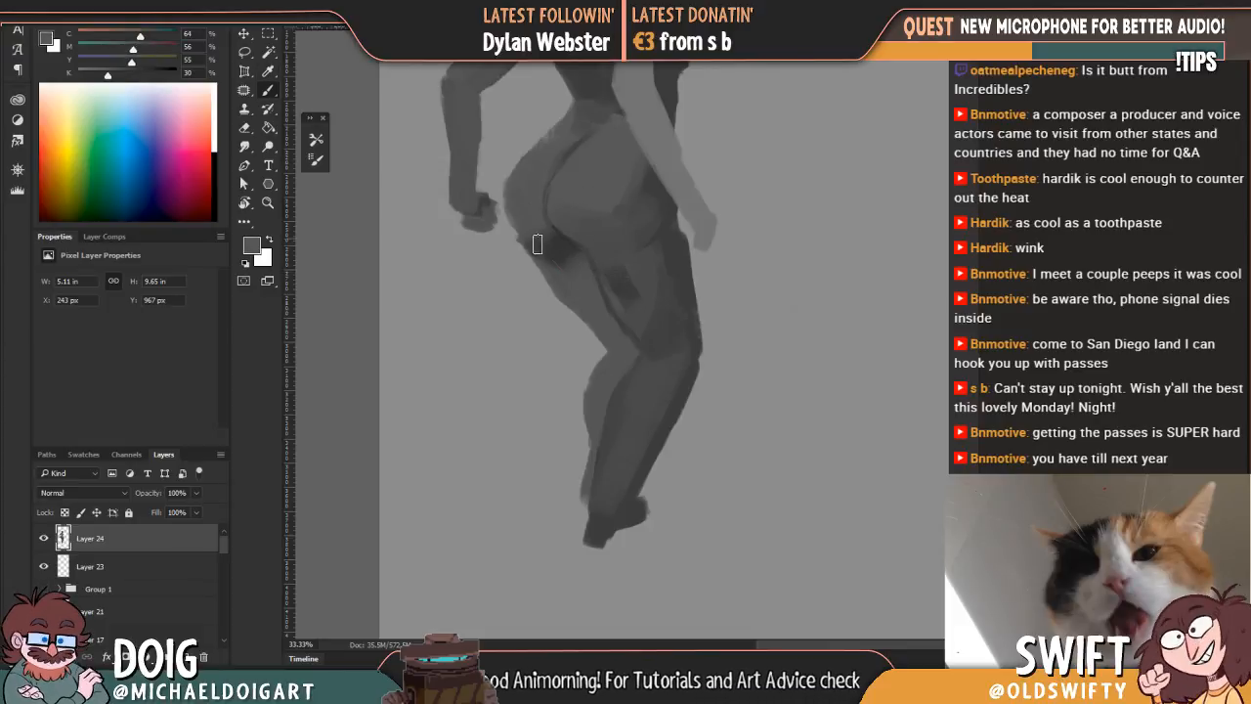
{"action": "left_click_drag", "start_coordinate": [582, 278], "coordinate": [545, 241]}
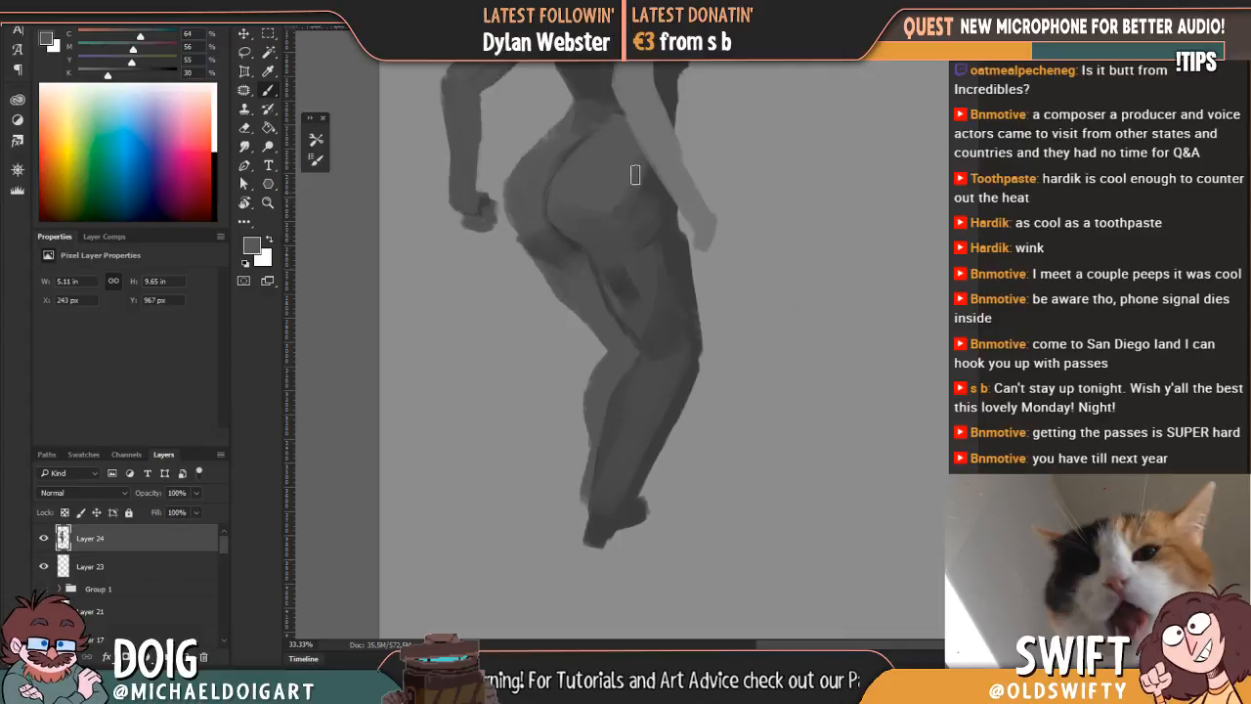
{"action": "left_click_drag", "start_coordinate": [586, 159], "coordinate": [600, 230]}
{"action": "left_click_drag", "start_coordinate": [579, 208], "coordinate": [540, 258]}
{"action": "left_click", "coordinate": [529, 370], "text": "alt"}
{"action": "mouse_move", "coordinate": [529, 369]}
{"action": "left_mouse_down"}
{"action": "mouse_move", "coordinate": [496, 335]}
{"action": "mouse_move", "coordinate": [531, 358]}
{"action": "left_mouse_up"}
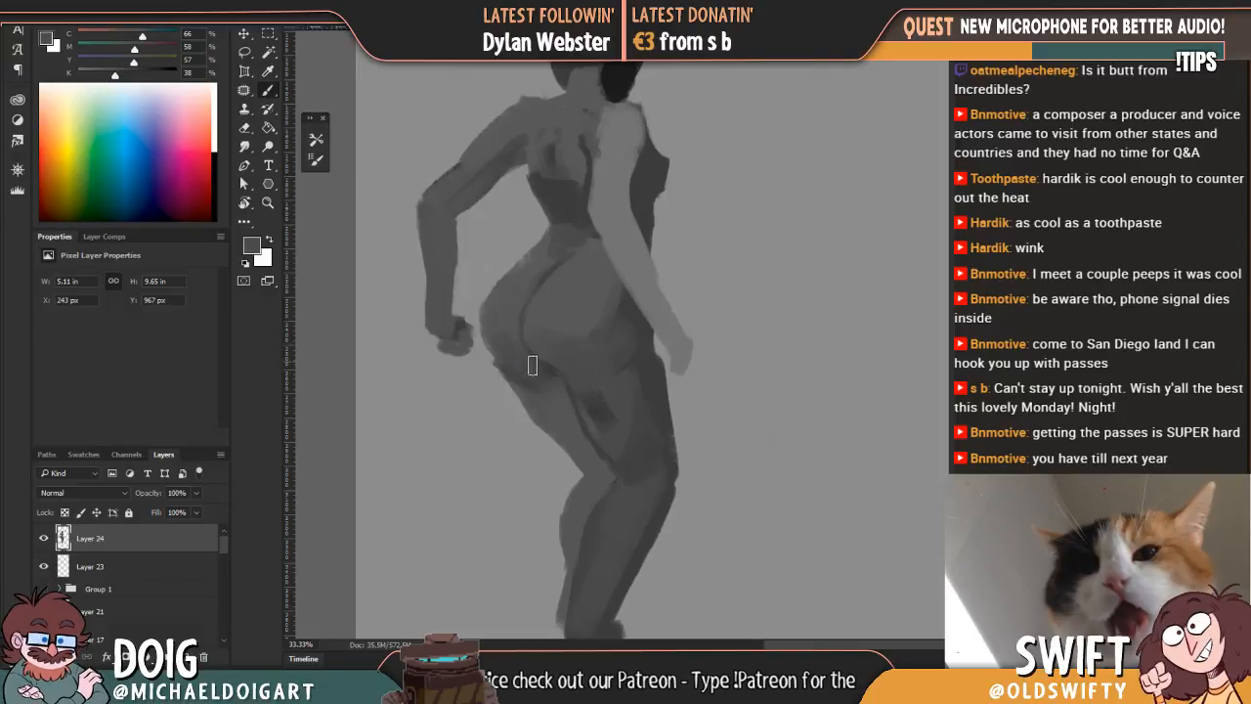
Step: Blend the lower-back shading at the waist with greys sampled from the torso
{"action": "mouse_move", "coordinate": [548, 200]}
{"action": "left_mouse_down"}
{"action": "mouse_move", "coordinate": [565, 234]}
{"action": "mouse_move", "coordinate": [551, 190]}
{"action": "mouse_move", "coordinate": [565, 184]}
{"action": "mouse_move", "coordinate": [600, 207]}
{"action": "left_mouse_up"}
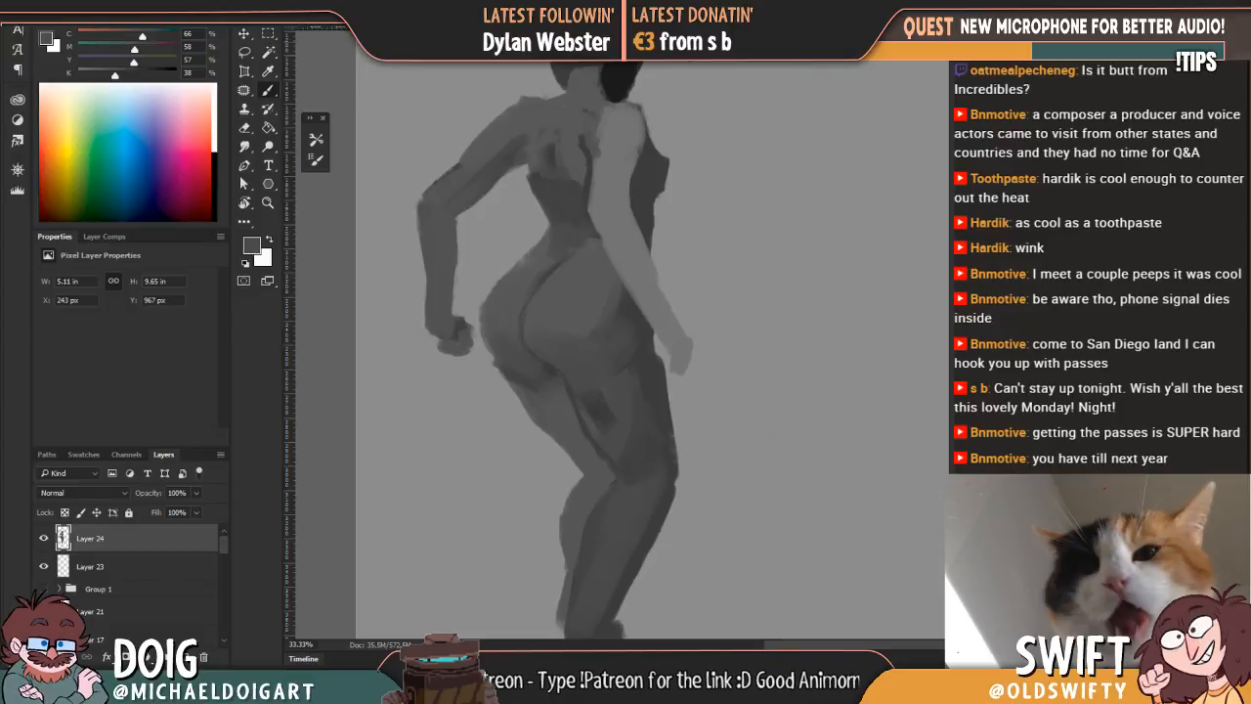
{"action": "left_click", "coordinate": [651, 201], "text": "alt"}
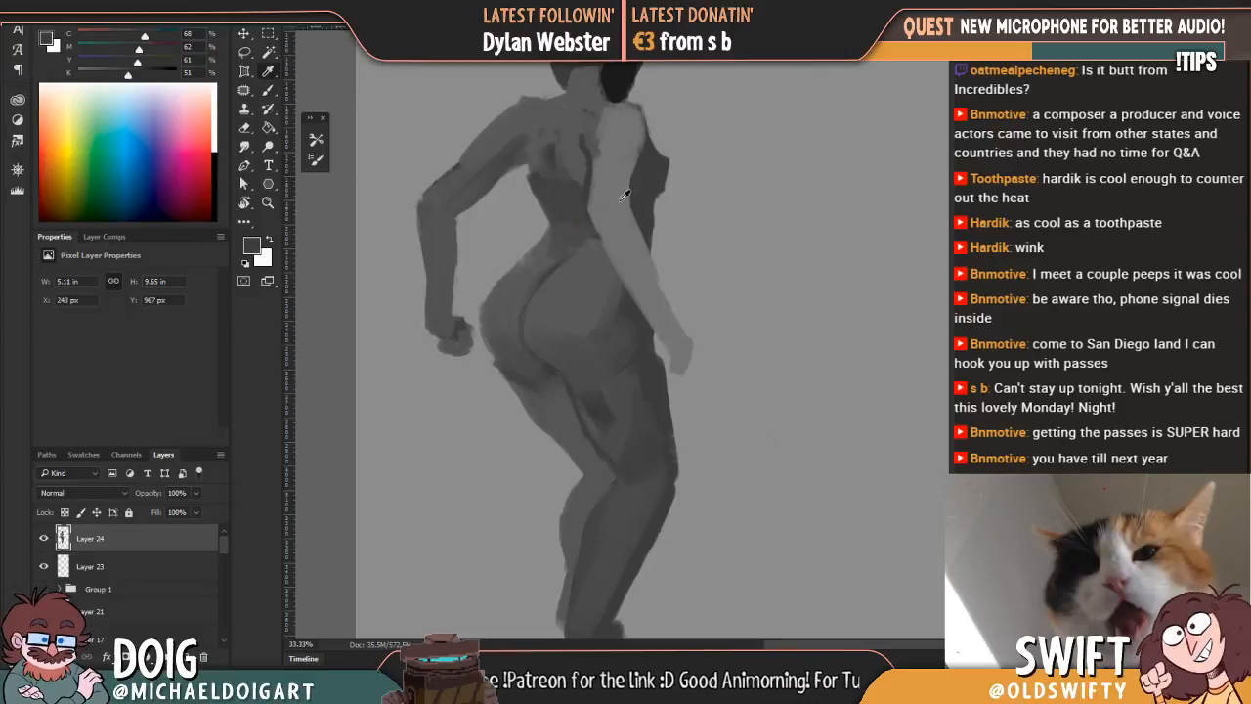
{"action": "left_click", "coordinate": [573, 217], "text": "alt"}
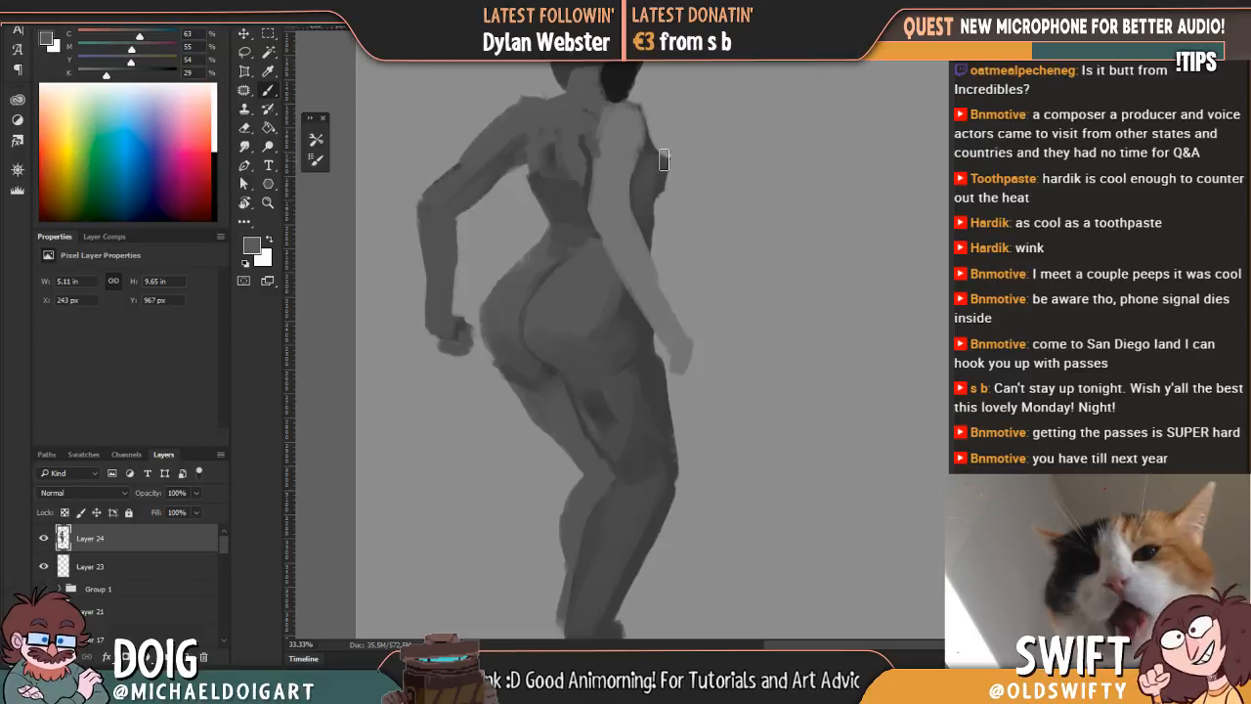
{"action": "mouse_move", "coordinate": [628, 128]}
{"action": "left_mouse_down"}
{"action": "mouse_move", "coordinate": [614, 175]}
{"action": "mouse_move", "coordinate": [608, 156]}
{"action": "left_mouse_up"}
{"action": "key", "text": "e"}
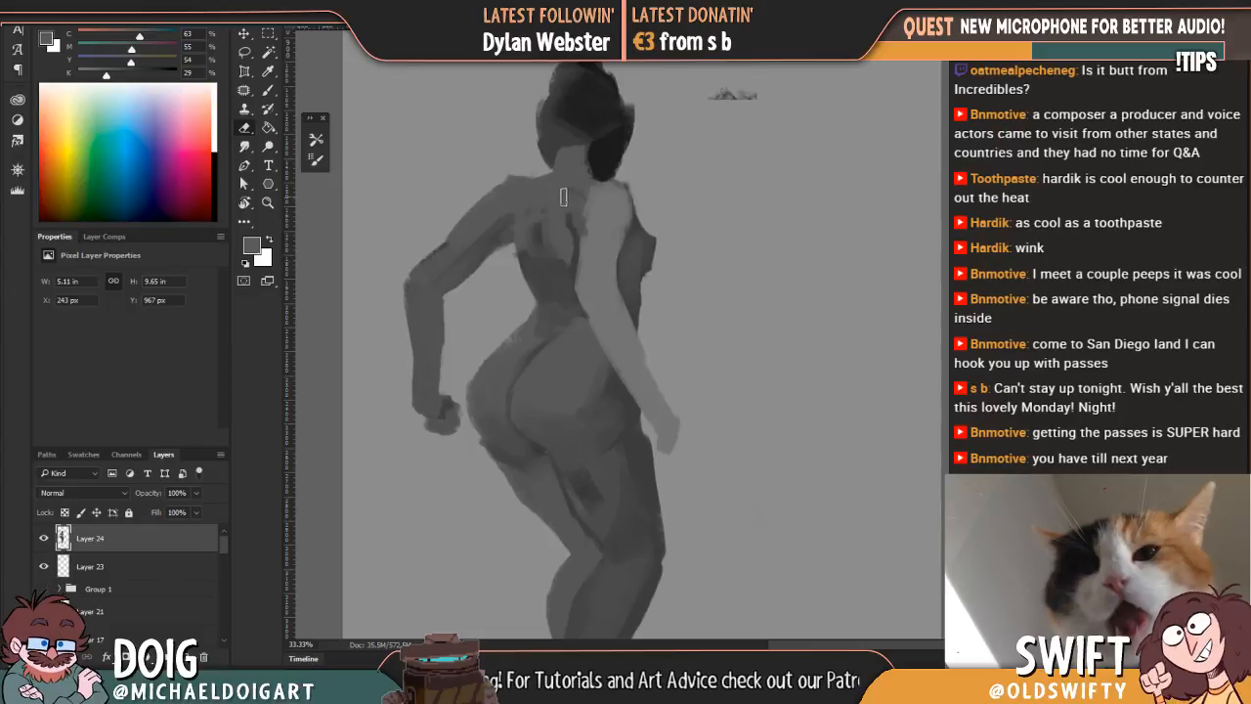
{"action": "key", "text": "ctrl+minus"}
{"action": "key", "text": "ctrl+minus"}
{"action": "mouse_move", "coordinate": [665, 205]}
{"action": "left_mouse_down"}
{"action": "mouse_move", "coordinate": [742, 160]}
{"action": "mouse_move", "coordinate": [750, 198]}
{"action": "mouse_move", "coordinate": [715, 202]}
{"action": "left_mouse_up"}
{"action": "key", "text": "ctrl+plus"}
{"action": "key", "text": "ctrl+plus"}
{"action": "key", "text": "ctrl+minus"}
{"action": "key", "text": "l"}
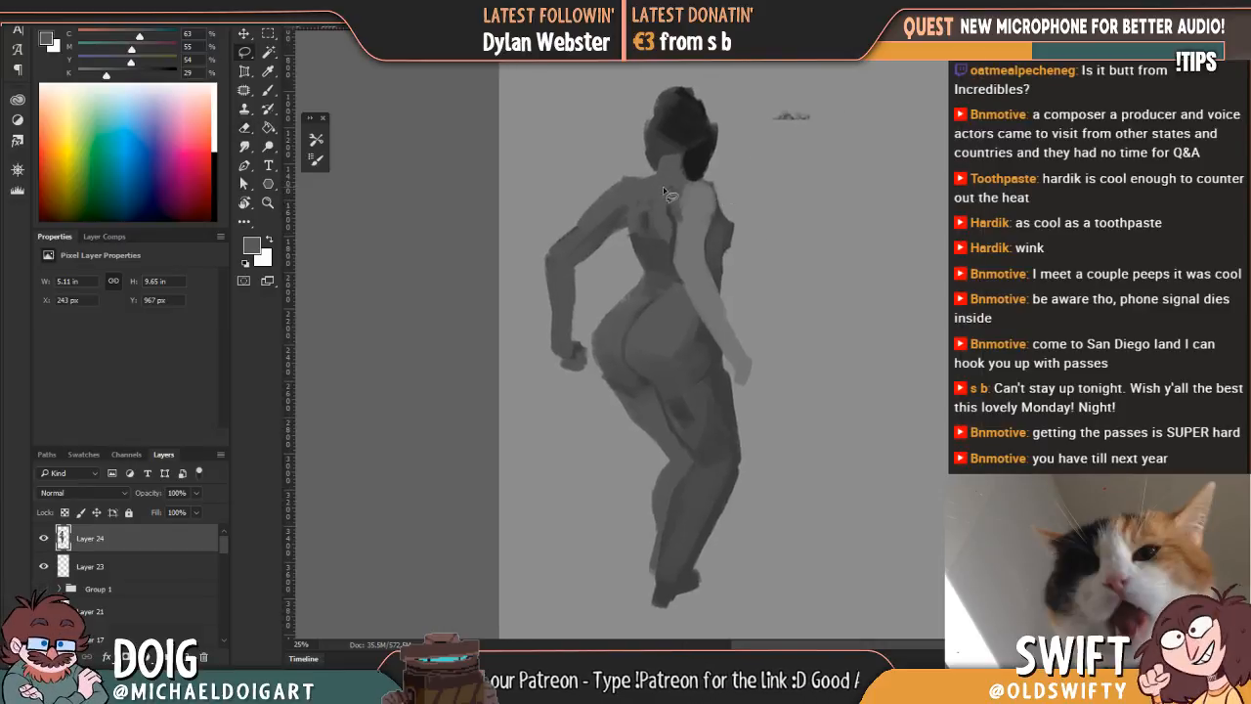
{"action": "left_click_drag", "start_coordinate": [678, 293], "coordinate": [681, 217]}
{"action": "left_click_drag", "start_coordinate": [656, 135], "coordinate": [662, 226]}
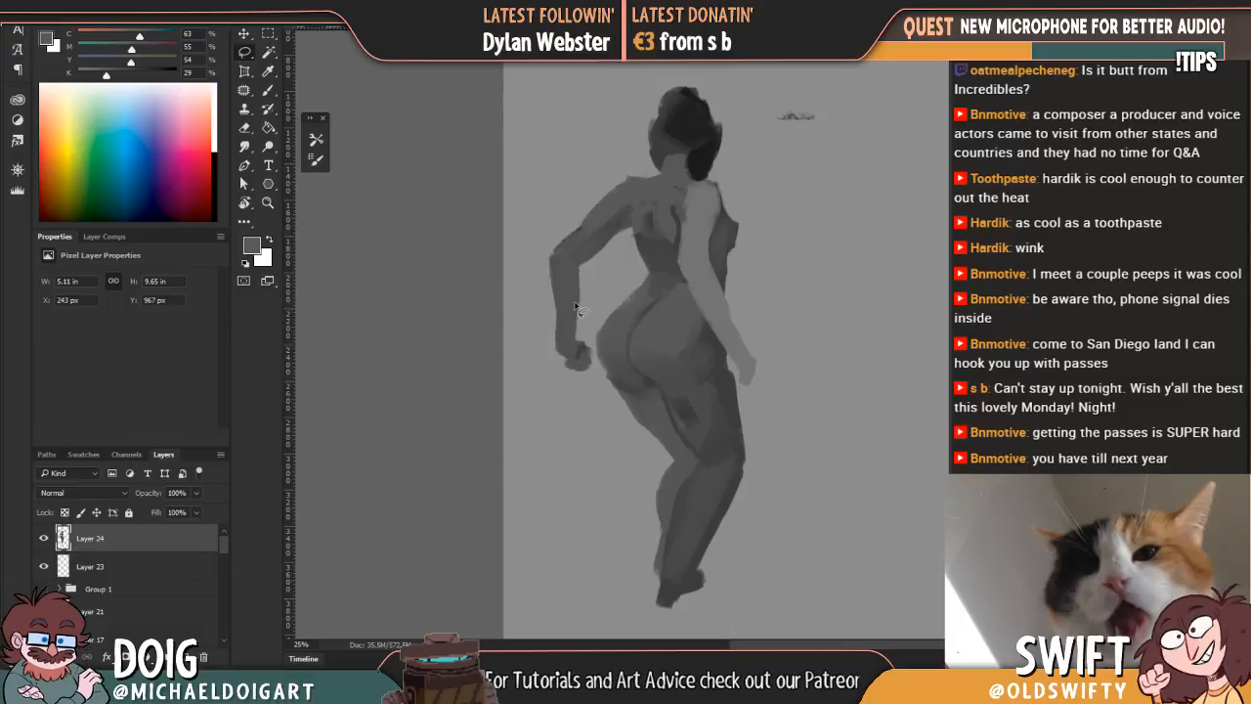
Step: Paint a thin line along the inner side of the far forearm in dark grey sampled from the hair
{"action": "key", "text": "i"}
{"action": "left_click", "coordinate": [702, 160]}
{"action": "key", "text": "b"}
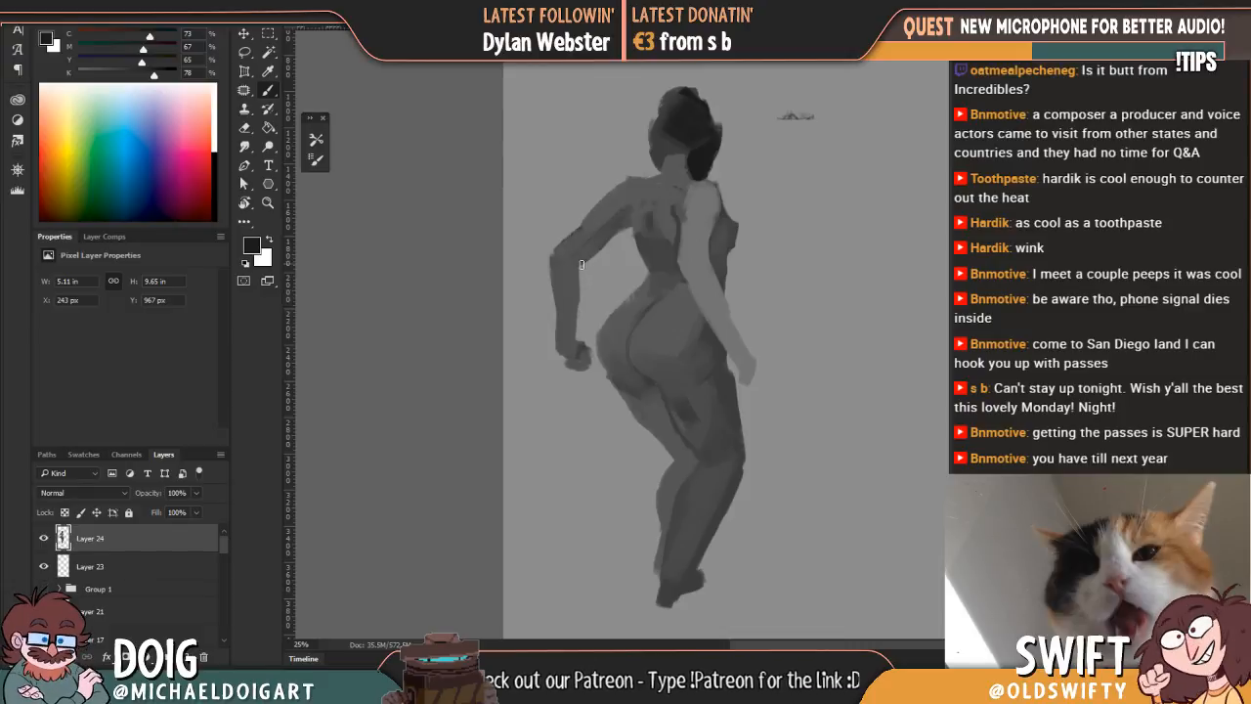
{"action": "mouse_move", "coordinate": [583, 314]}
{"action": "left_mouse_down"}
{"action": "mouse_move", "coordinate": [588, 354]}
{"action": "mouse_move", "coordinate": [586, 275]}
{"action": "left_mouse_up"}
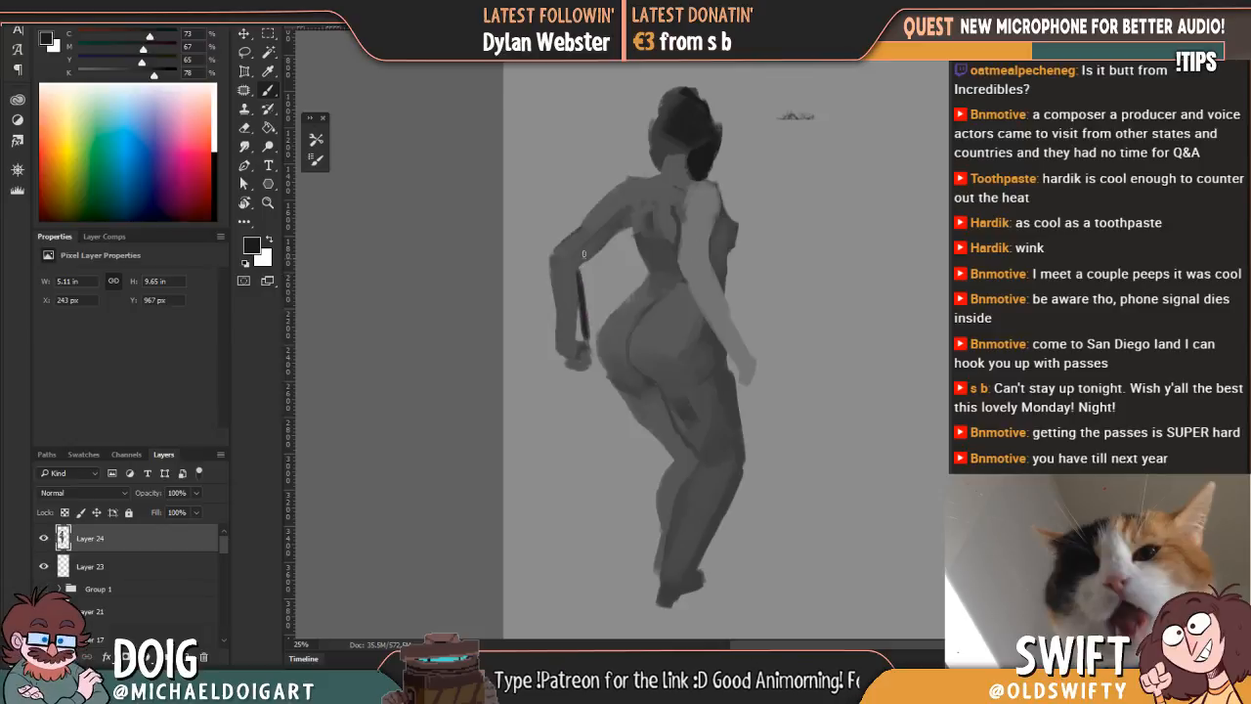
Step: Paint a thick dark band across the back from the far upper arm to the near arm and tidy its end with the Eraser
{"action": "mouse_move", "coordinate": [591, 232]}
{"action": "left_mouse_down"}
{"action": "mouse_move", "coordinate": [640, 238]}
{"action": "mouse_move", "coordinate": [664, 223]}
{"action": "mouse_move", "coordinate": [601, 227]}
{"action": "mouse_move", "coordinate": [706, 235]}
{"action": "mouse_move", "coordinate": [709, 246]}
{"action": "left_mouse_up"}
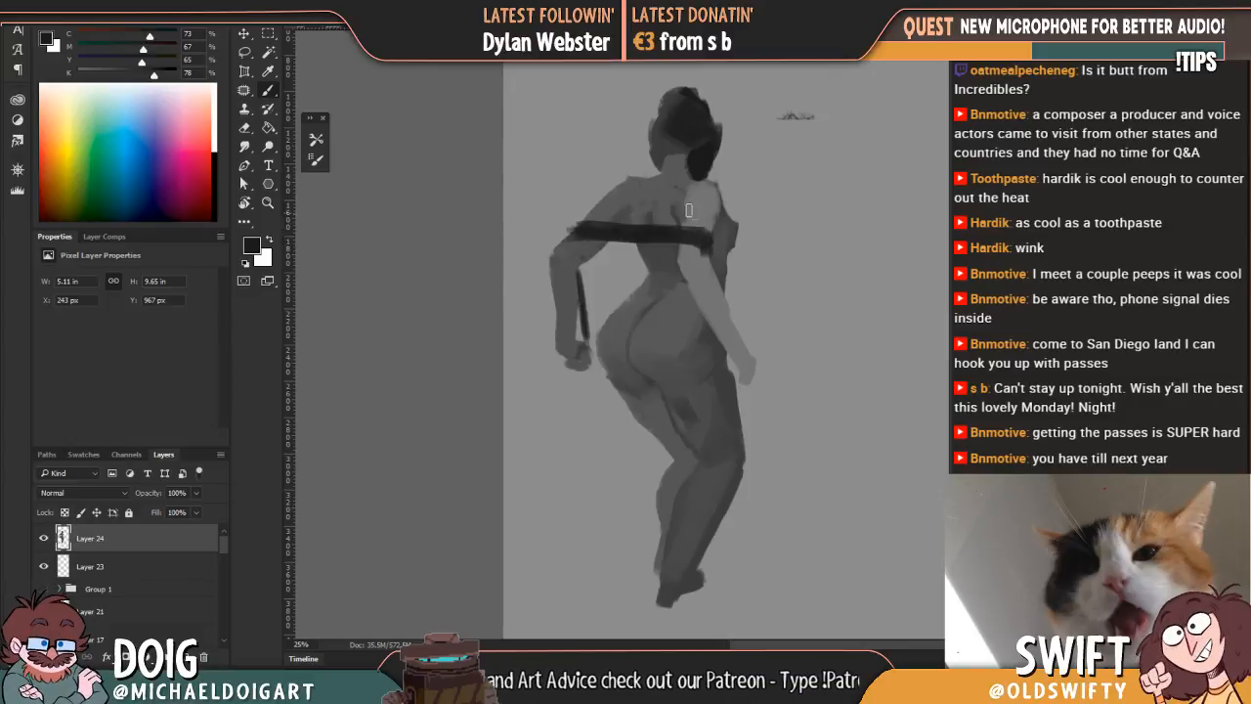
{"action": "left_click", "coordinate": [704, 263], "text": "alt"}
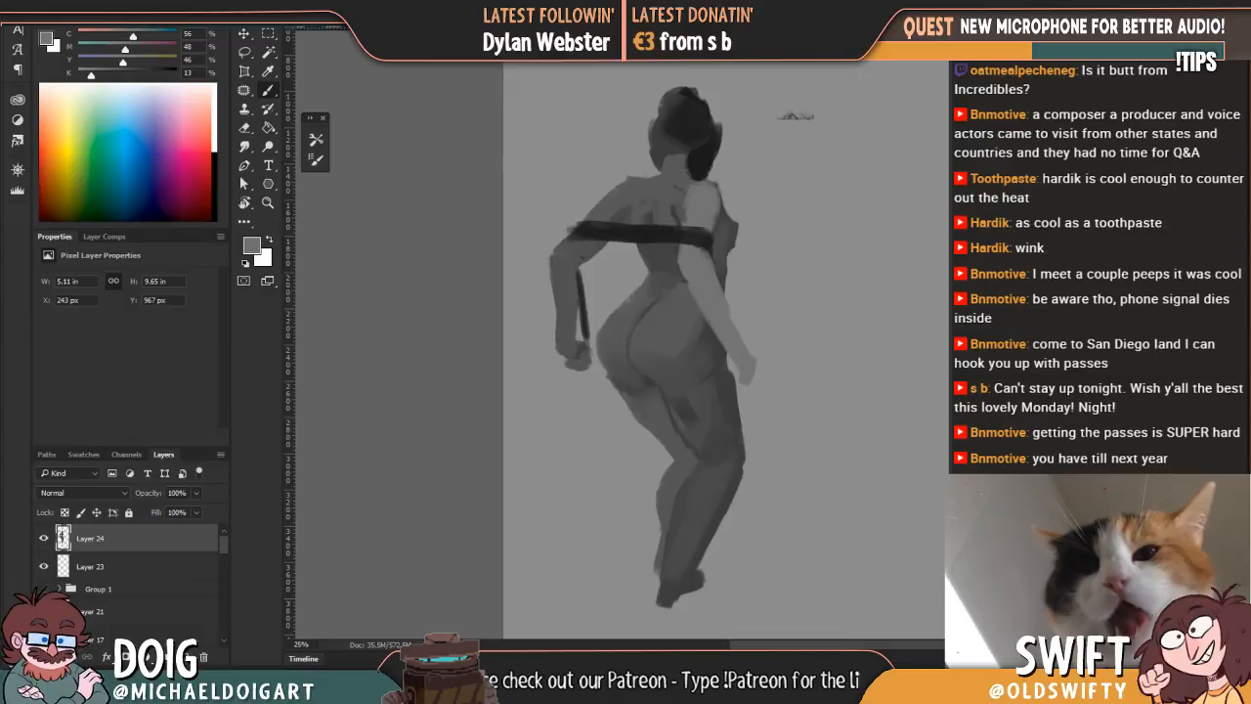
{"action": "left_click", "coordinate": [643, 232], "text": "alt"}
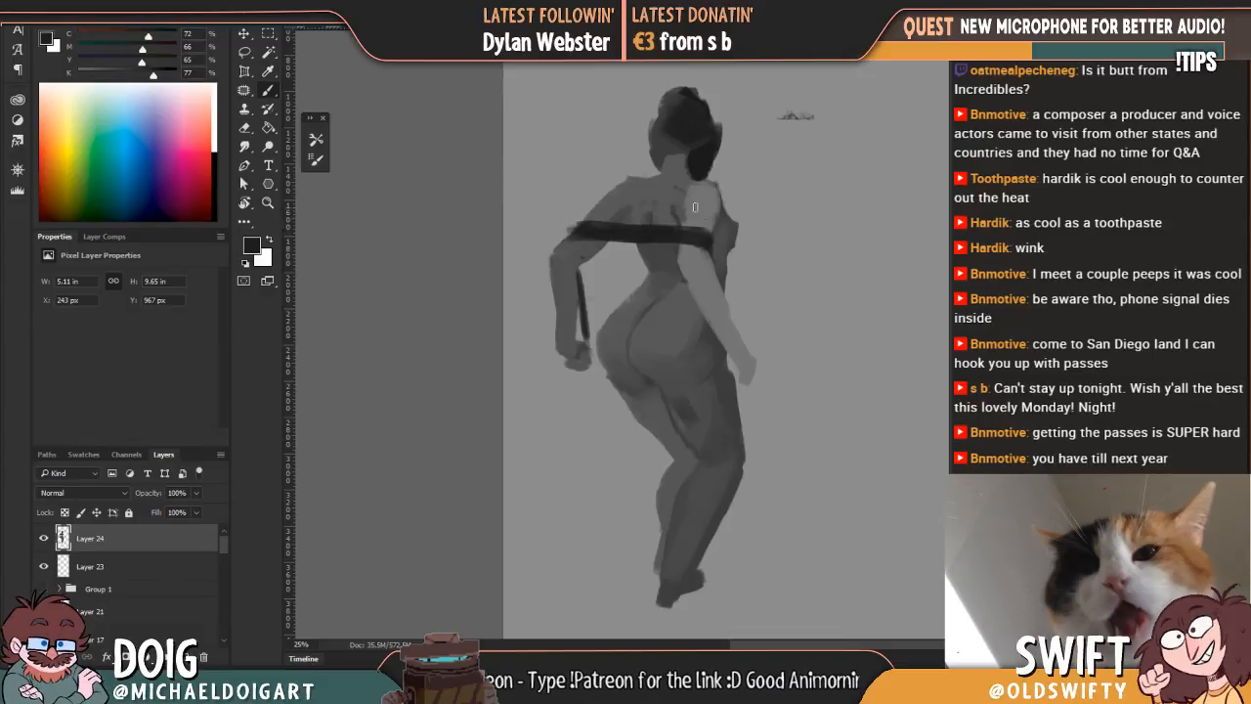
{"action": "left_click_drag", "start_coordinate": [568, 240], "coordinate": [697, 246]}
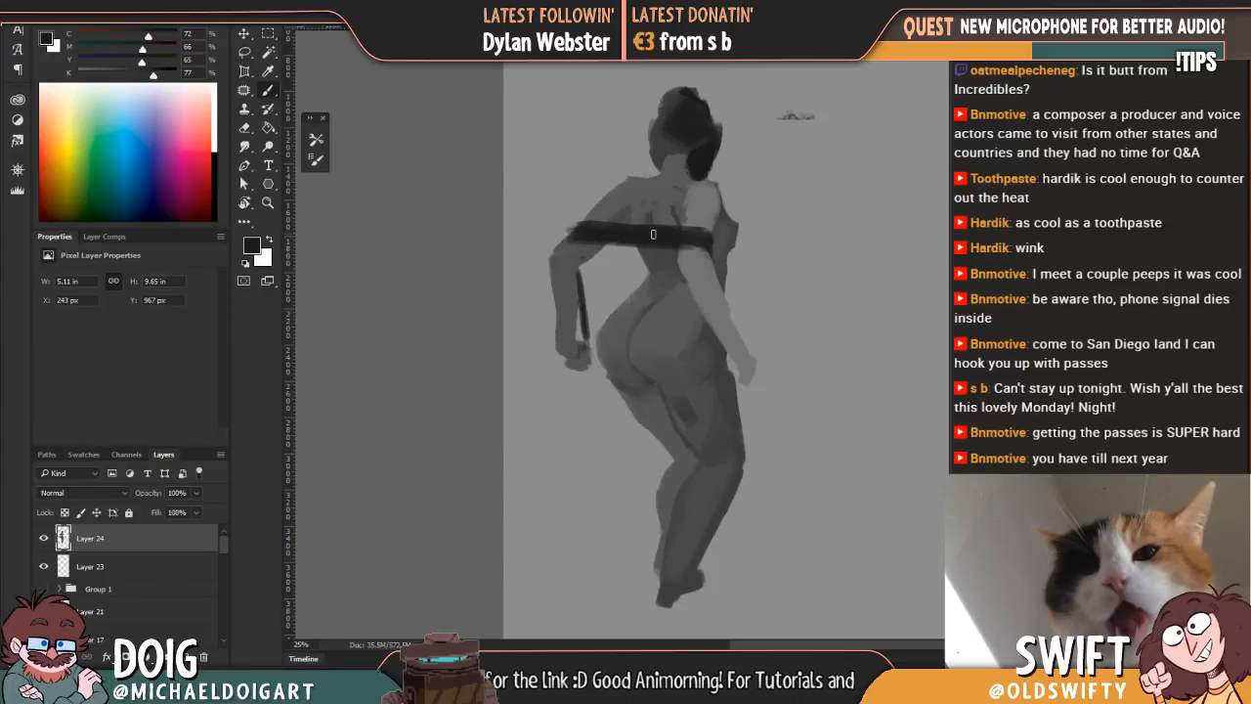
{"action": "key", "text": "e"}
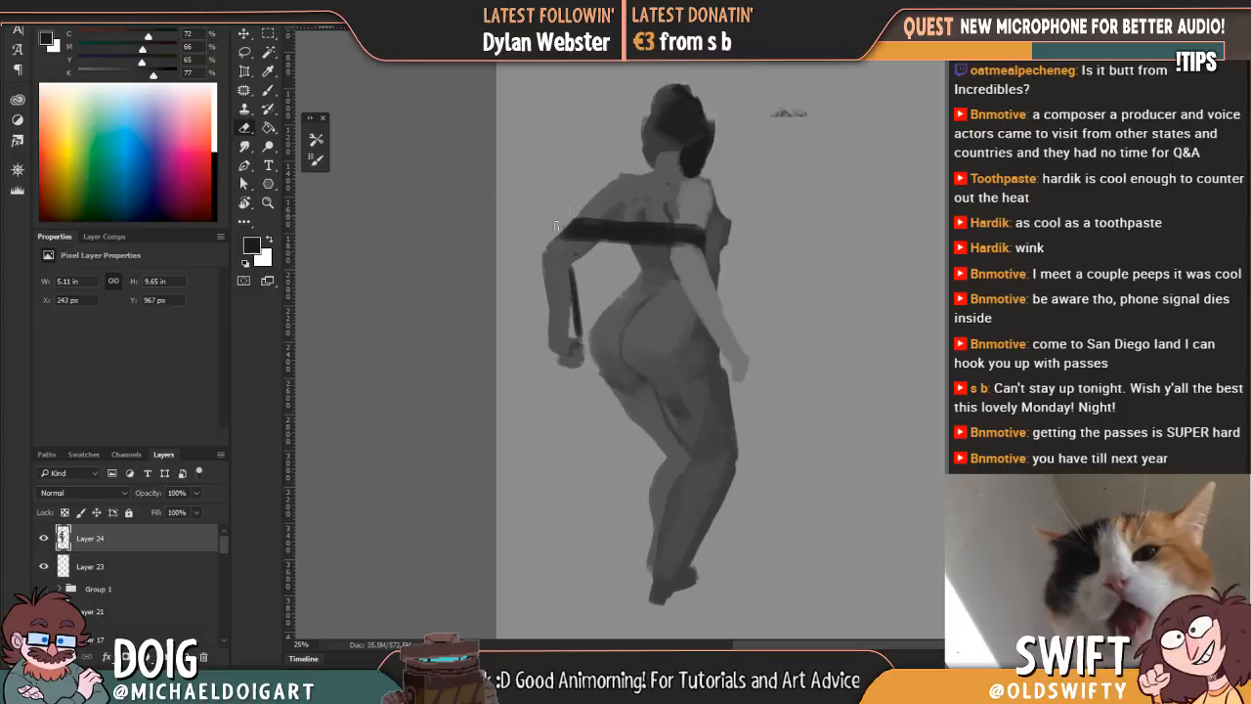
Step: Sample a mid grey from the back and brush lighter tones over the side of the hair
{"action": "left_click_drag", "start_coordinate": [706, 144], "coordinate": [609, 201]}
{"action": "key", "text": "b"}
{"action": "left_click", "coordinate": [555, 255], "text": "alt"}
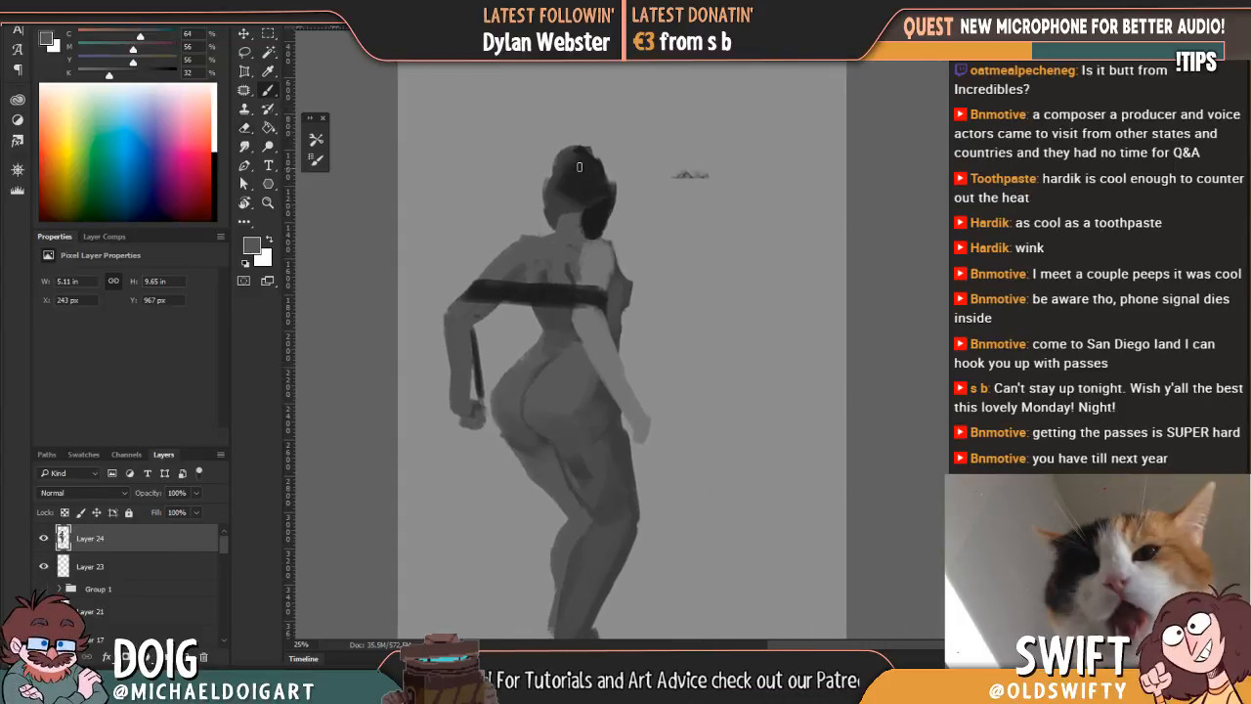
{"action": "mouse_move", "coordinate": [589, 205]}
{"action": "left_mouse_down"}
{"action": "mouse_move", "coordinate": [588, 253]}
{"action": "mouse_move", "coordinate": [606, 195]}
{"action": "left_mouse_up"}
{"action": "left_click_drag", "start_coordinate": [582, 236], "coordinate": [600, 181]}
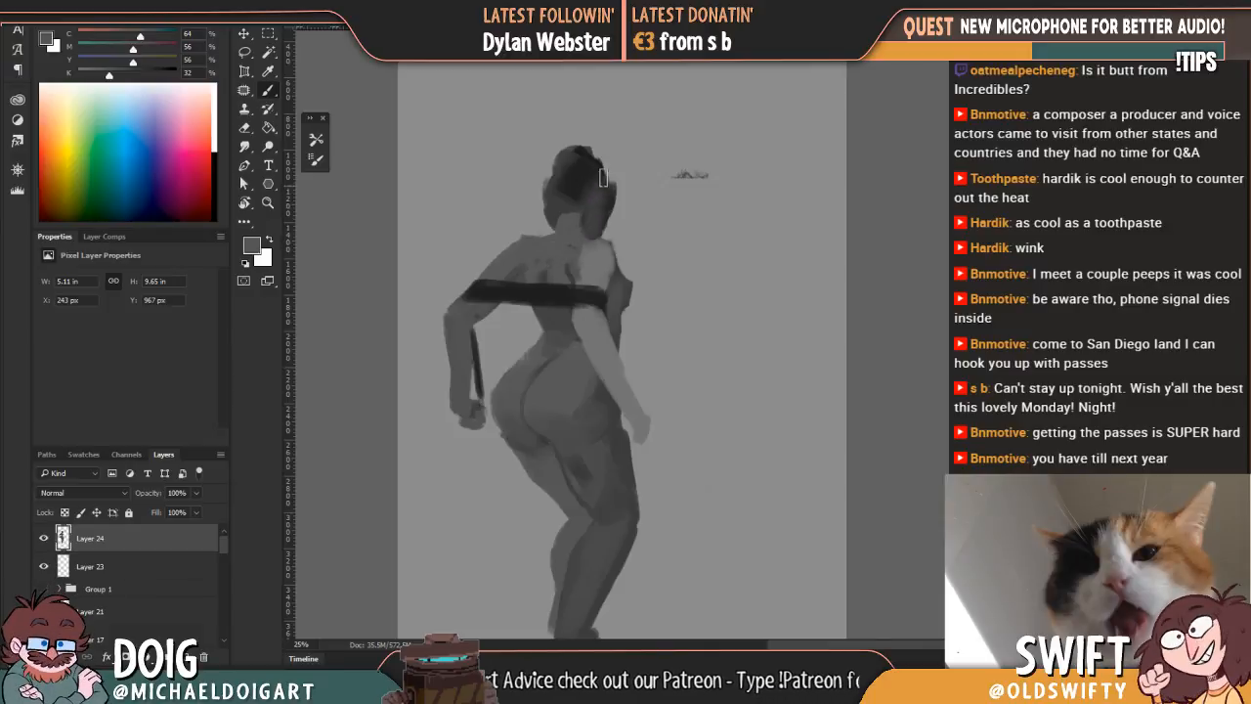
Step: Paint over the dark patch on the near thigh with grey sampled from the buttock
{"action": "scroll", "coordinate": [614, 215], "scroll_direction": "down", "scroll_amount": 5}
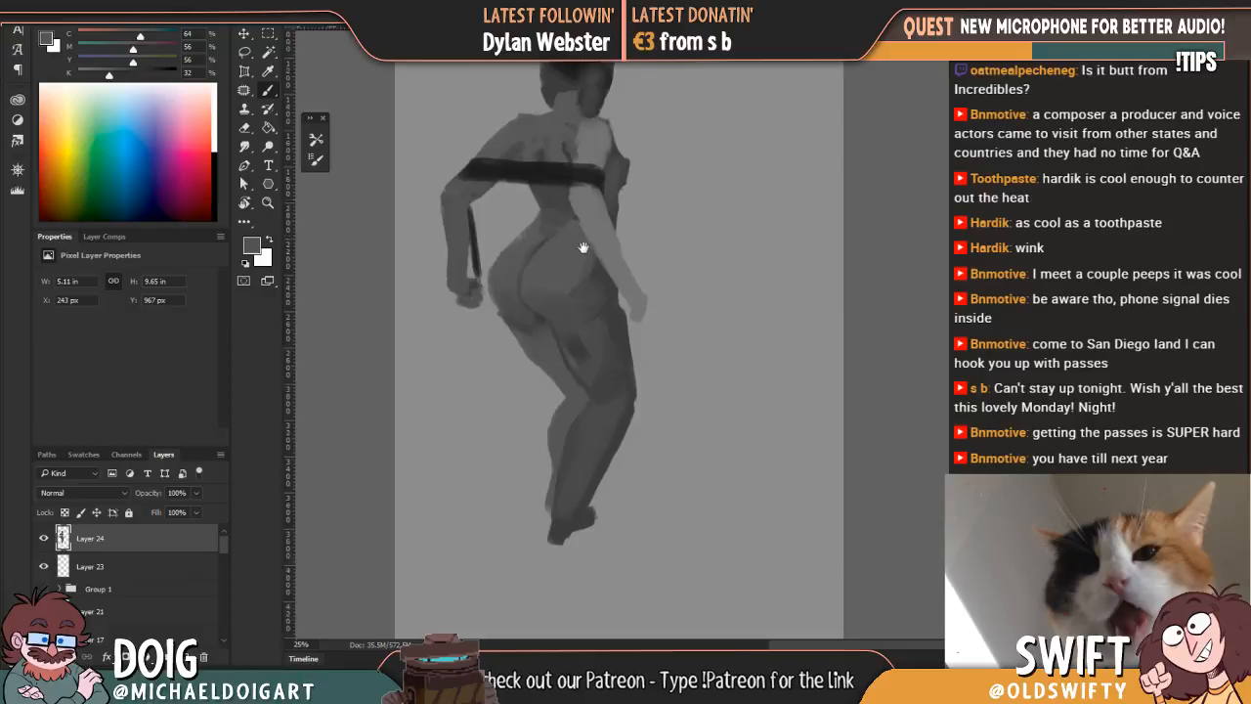
{"action": "left_click", "coordinate": [557, 283], "text": "alt"}
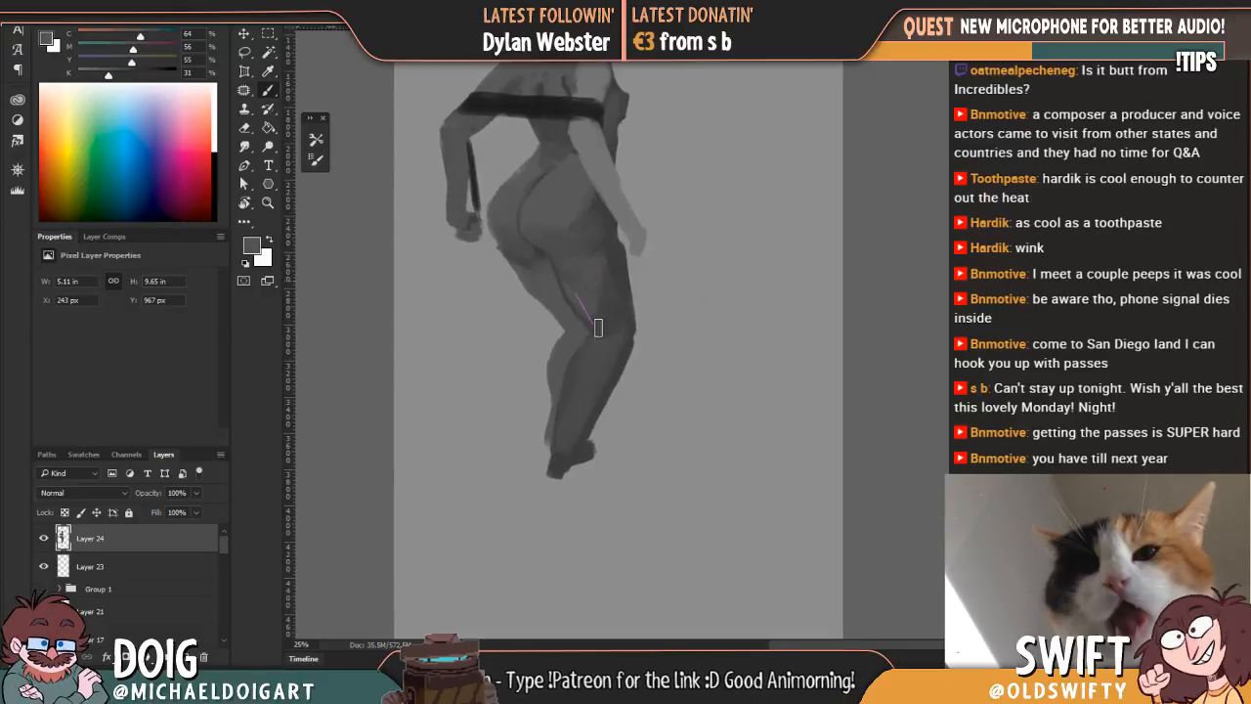
{"action": "left_click_drag", "start_coordinate": [583, 341], "coordinate": [540, 284]}
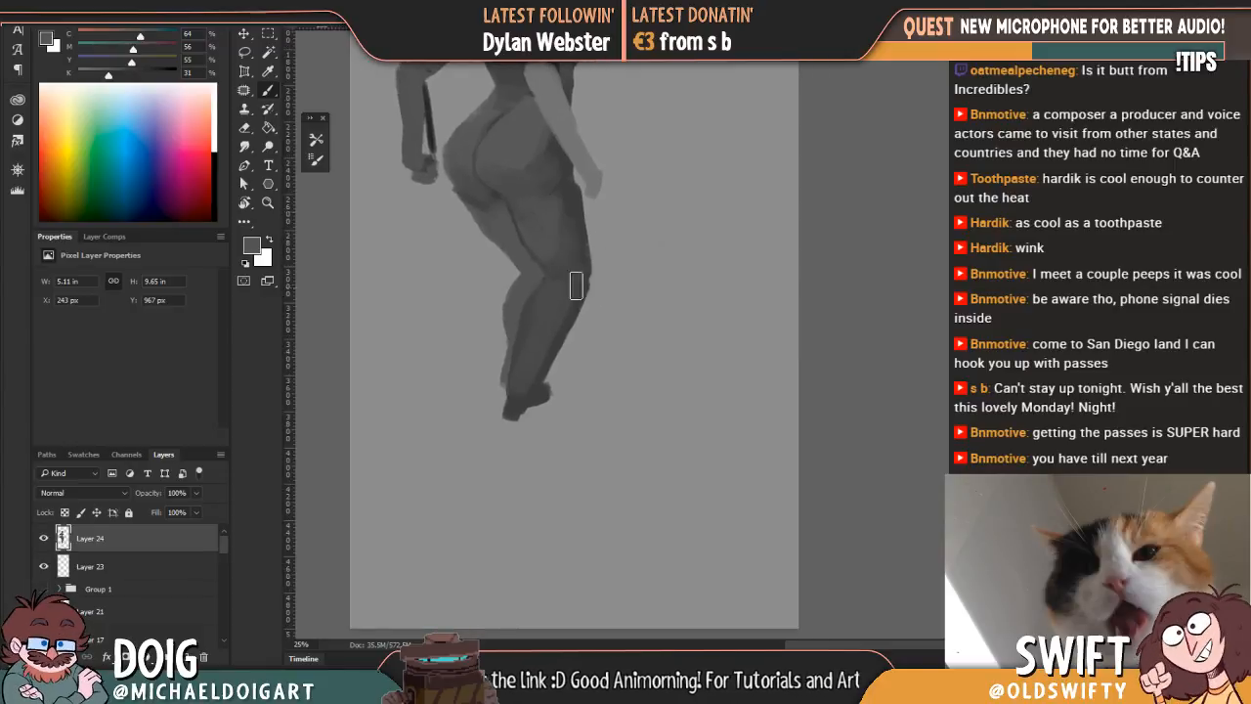
Step: Extend the near foot downward in grey sampled from the ankle and trim the toe edge with the Eraser
{"action": "key", "text": "alt"}
{"action": "left_click", "coordinate": [522, 395], "text": "alt"}
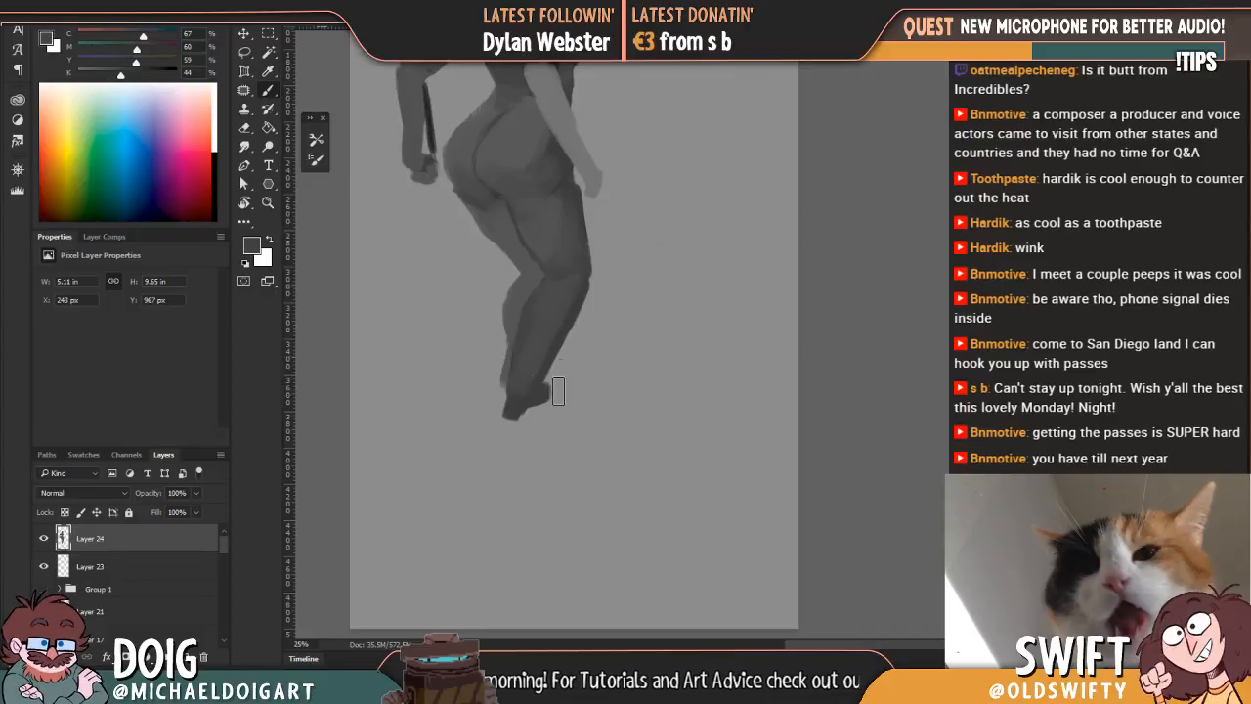
{"action": "mouse_move", "coordinate": [519, 397]}
{"action": "left_mouse_down"}
{"action": "mouse_move", "coordinate": [506, 430]}
{"action": "mouse_move", "coordinate": [518, 448]}
{"action": "mouse_move", "coordinate": [515, 402]}
{"action": "mouse_move", "coordinate": [530, 428]}
{"action": "left_mouse_up"}
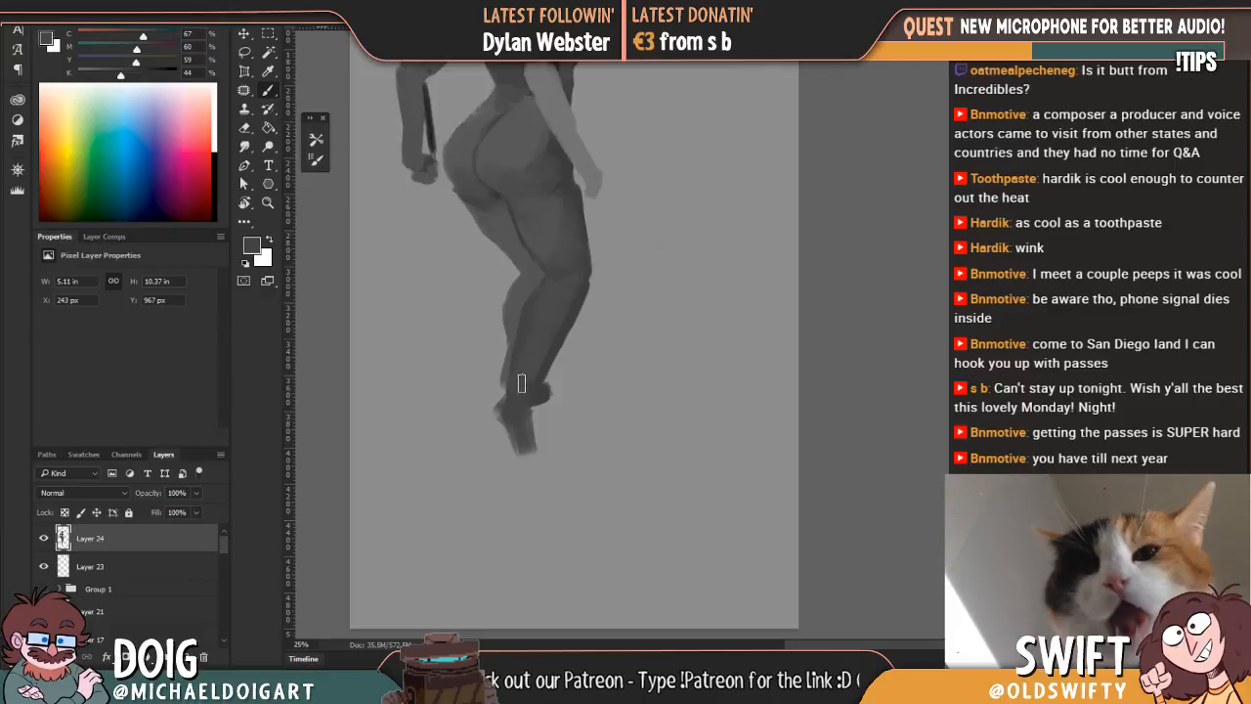
{"action": "key", "text": "e"}
{"action": "left_click_drag", "start_coordinate": [518, 449], "coordinate": [548, 459]}
{"action": "scroll", "coordinate": [535, 372], "scroll_direction": "down", "scroll_amount": 1}
Step: Extend the far foot sideways from the ankle in grey sampled from the lower leg and trim its edge with the Eraser
{"action": "key", "text": "i"}
{"action": "left_click_drag", "start_coordinate": [529, 286], "coordinate": [527, 271]}
{"action": "key", "text": "b"}
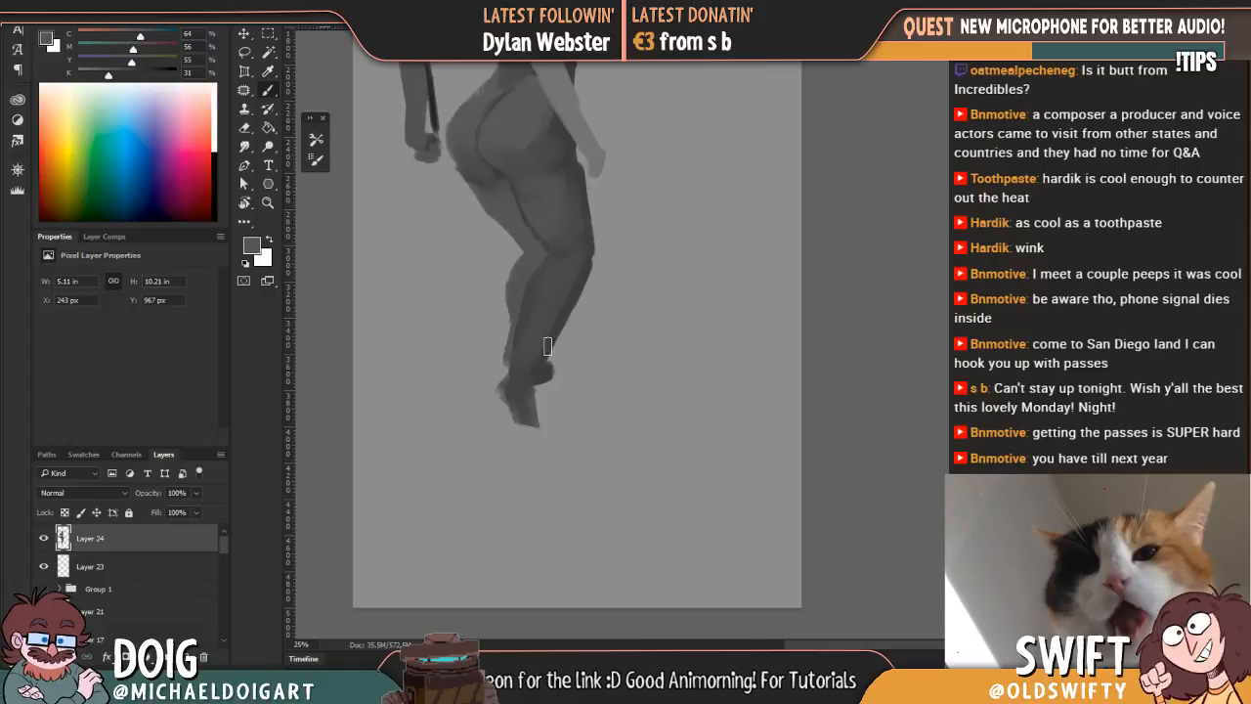
{"action": "left_click_drag", "start_coordinate": [542, 374], "coordinate": [577, 373]}
{"action": "key", "text": "e"}
{"action": "mouse_move", "coordinate": [552, 299]}
{"action": "left_mouse_down"}
{"action": "mouse_move", "coordinate": [531, 341]}
{"action": "mouse_move", "coordinate": [527, 265]}
{"action": "left_mouse_up"}
Step: Darken the far foot with a deeper grey sampled near its ankle and taper the toes to a point with the Eraser
{"action": "key", "text": "b"}
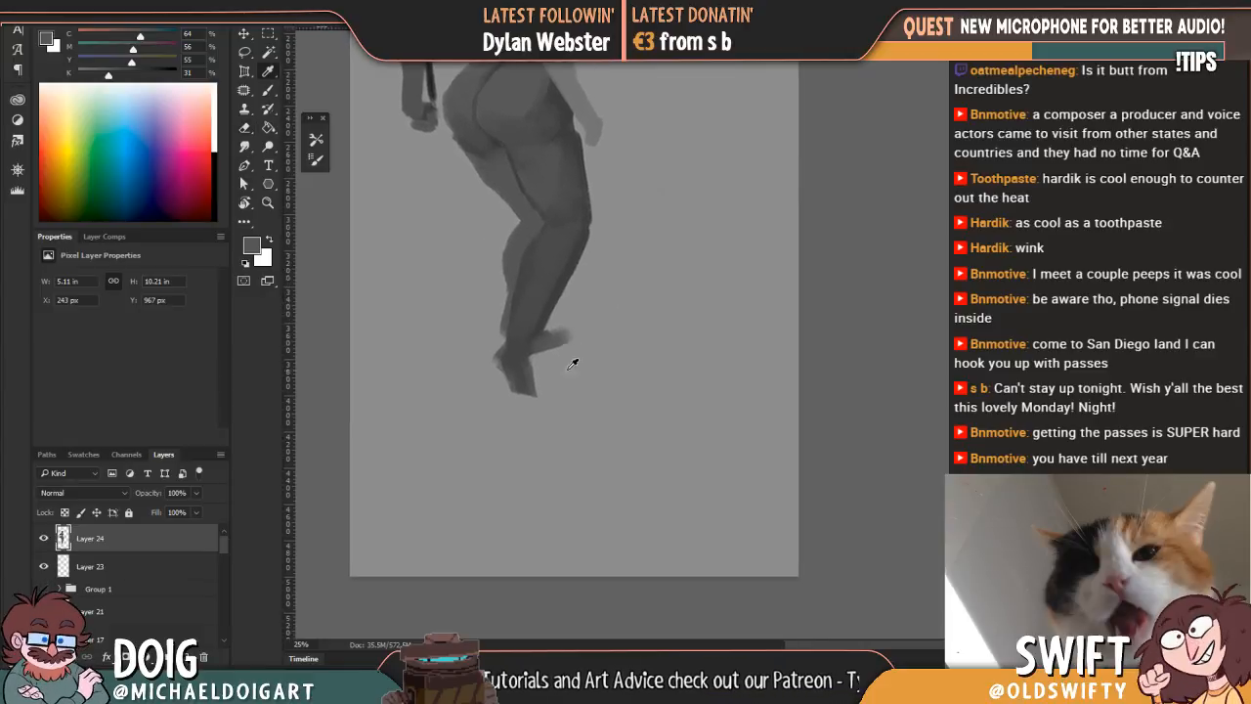
{"action": "left_click", "coordinate": [539, 324], "text": "alt"}
{"action": "mouse_move", "coordinate": [562, 340]}
{"action": "left_mouse_down"}
{"action": "mouse_move", "coordinate": [572, 327]}
{"action": "mouse_move", "coordinate": [596, 331]}
{"action": "mouse_move", "coordinate": [553, 360]}
{"action": "left_mouse_up"}
{"action": "key", "text": "e"}
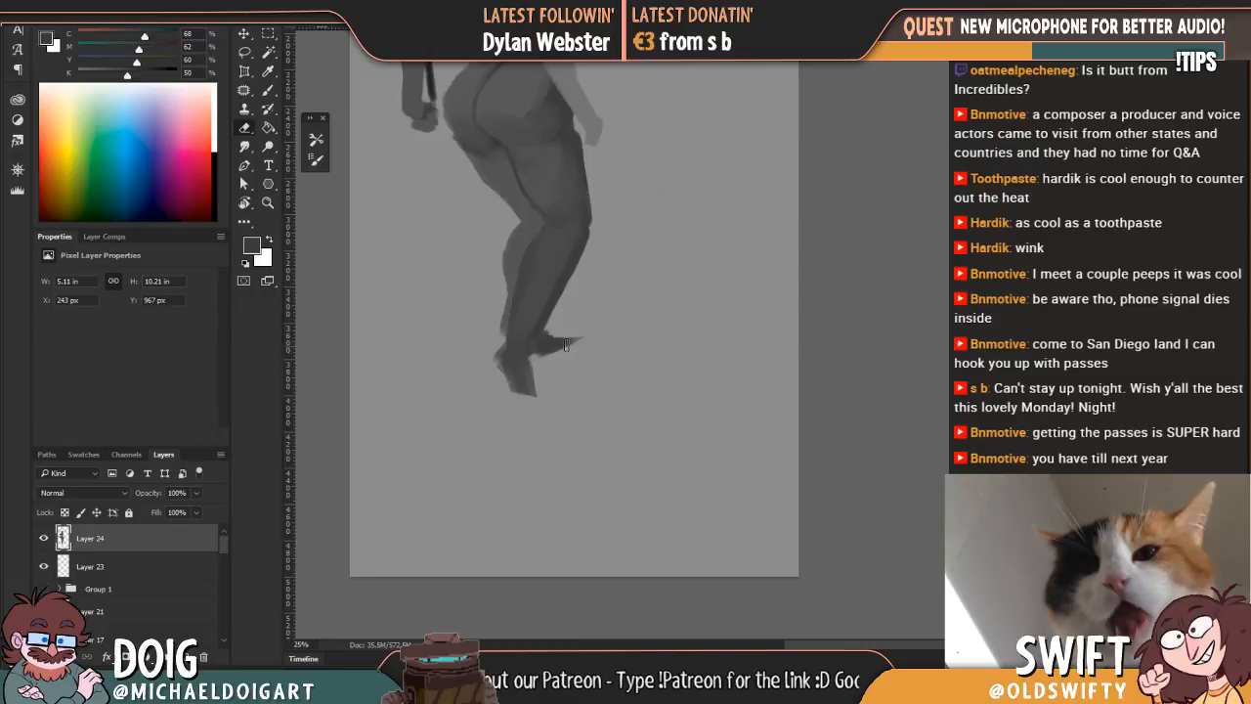
Step: Build out the near foot's heel and toes in grey sampled from the calf and clean up the foot and leg outline with the Eraser
{"action": "left_click_drag", "start_coordinate": [506, 306], "coordinate": [528, 277]}
{"action": "key", "text": "i"}
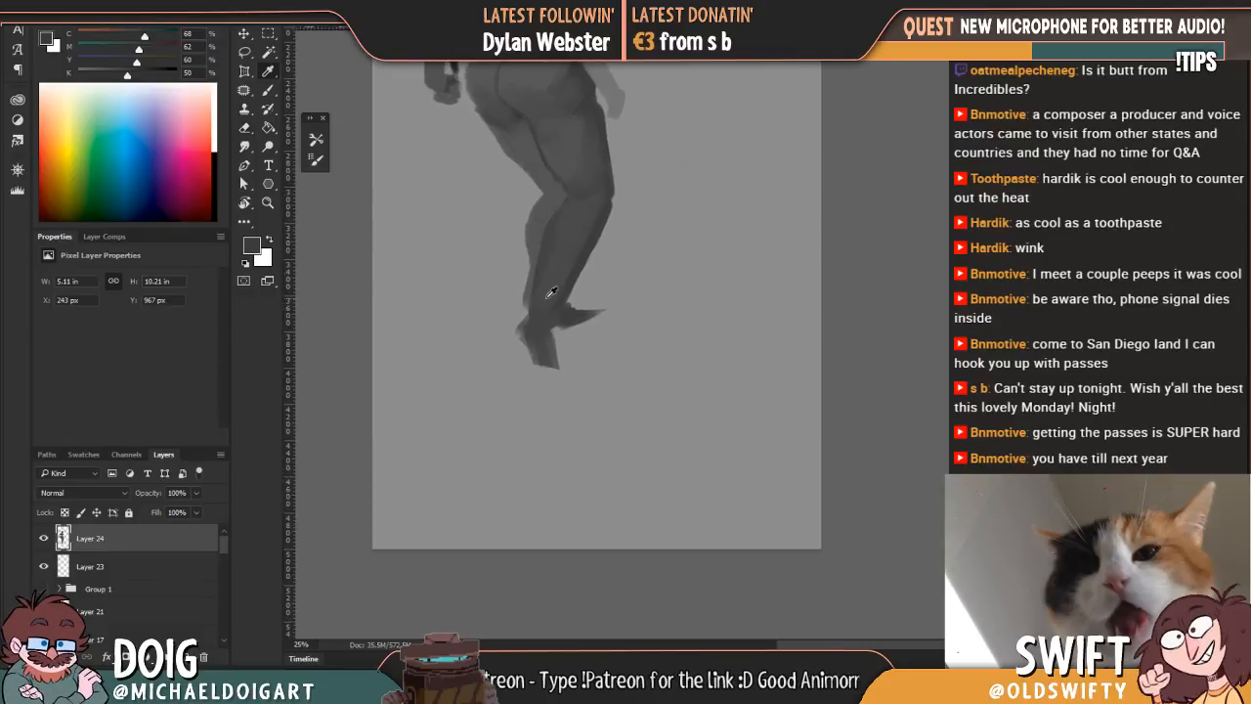
{"action": "left_click", "coordinate": [545, 210]}
{"action": "key", "text": "b"}
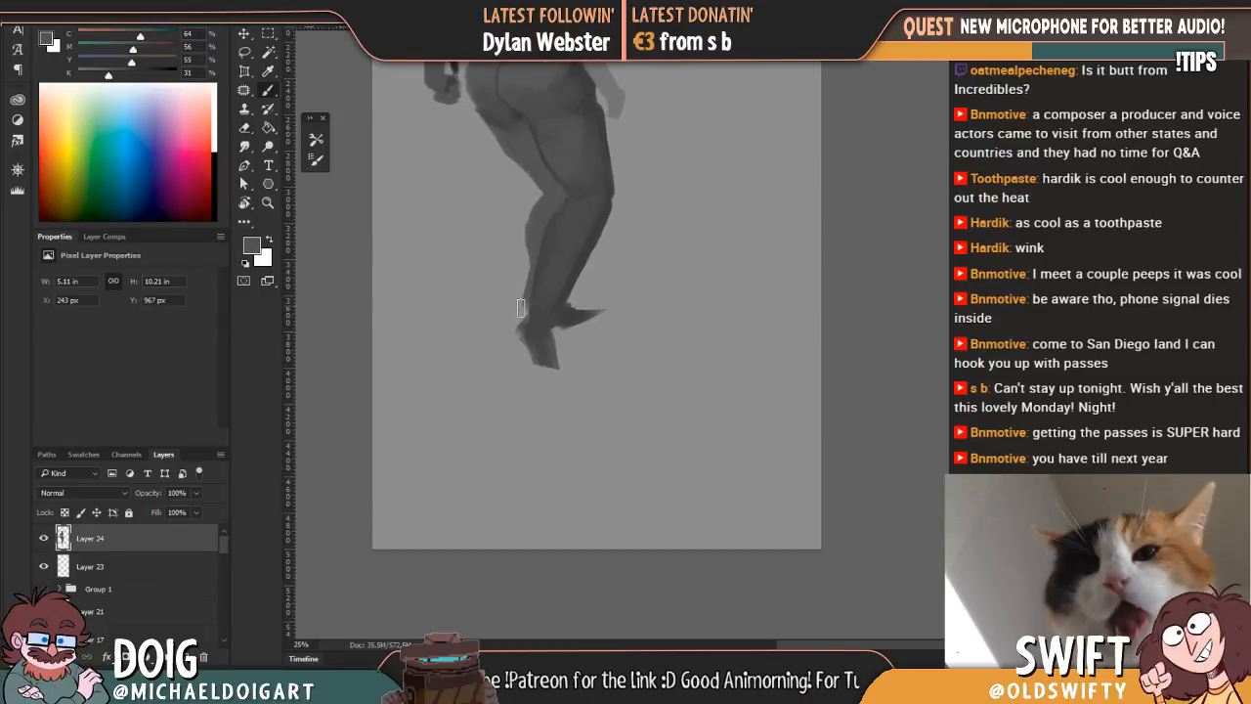
{"action": "left_click_drag", "start_coordinate": [531, 313], "coordinate": [523, 332]}
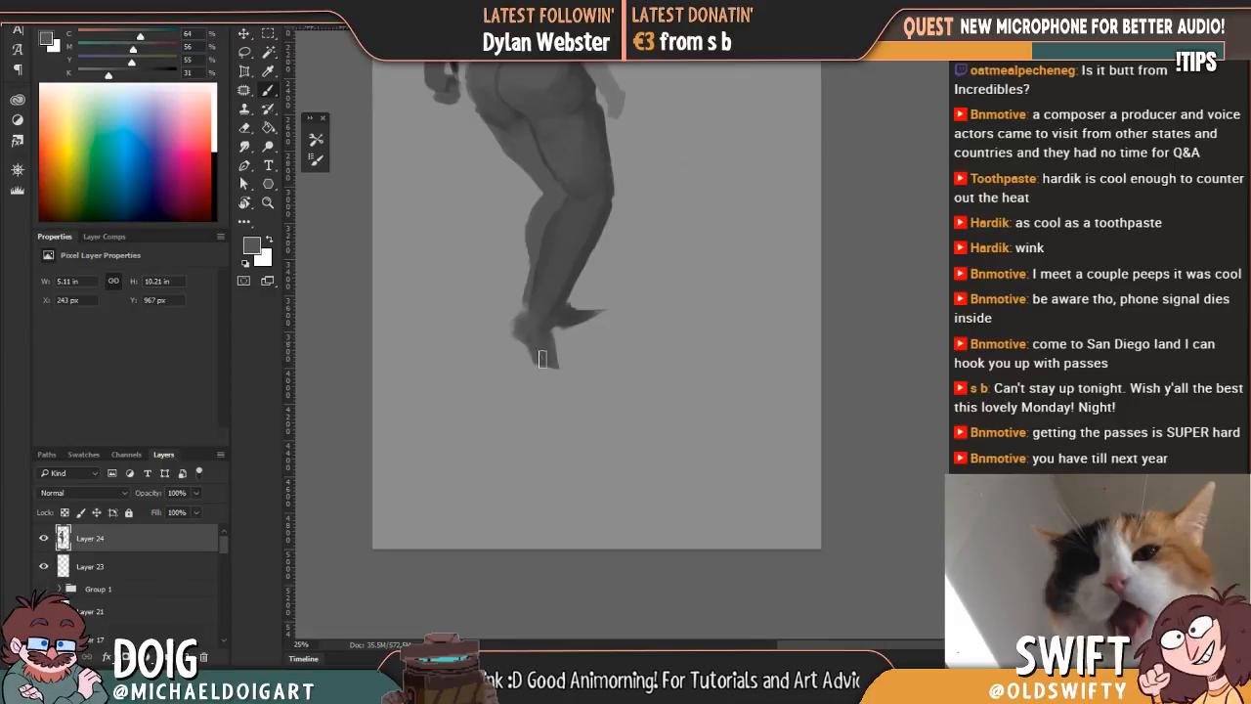
{"action": "mouse_move", "coordinate": [539, 366]}
{"action": "left_mouse_down"}
{"action": "mouse_move", "coordinate": [543, 379]}
{"action": "mouse_move", "coordinate": [569, 363]}
{"action": "mouse_move", "coordinate": [541, 380]}
{"action": "left_mouse_up"}
{"action": "key", "text": "e"}
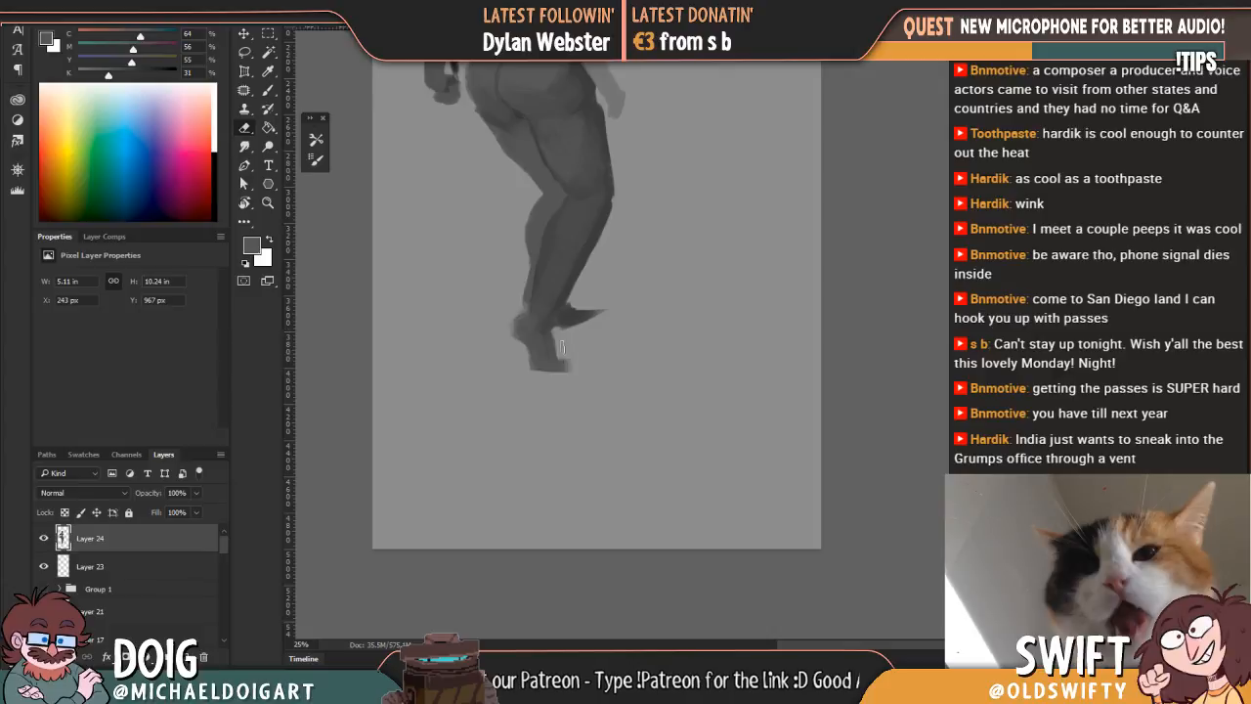
{"action": "left_click_drag", "start_coordinate": [558, 322], "coordinate": [551, 417]}
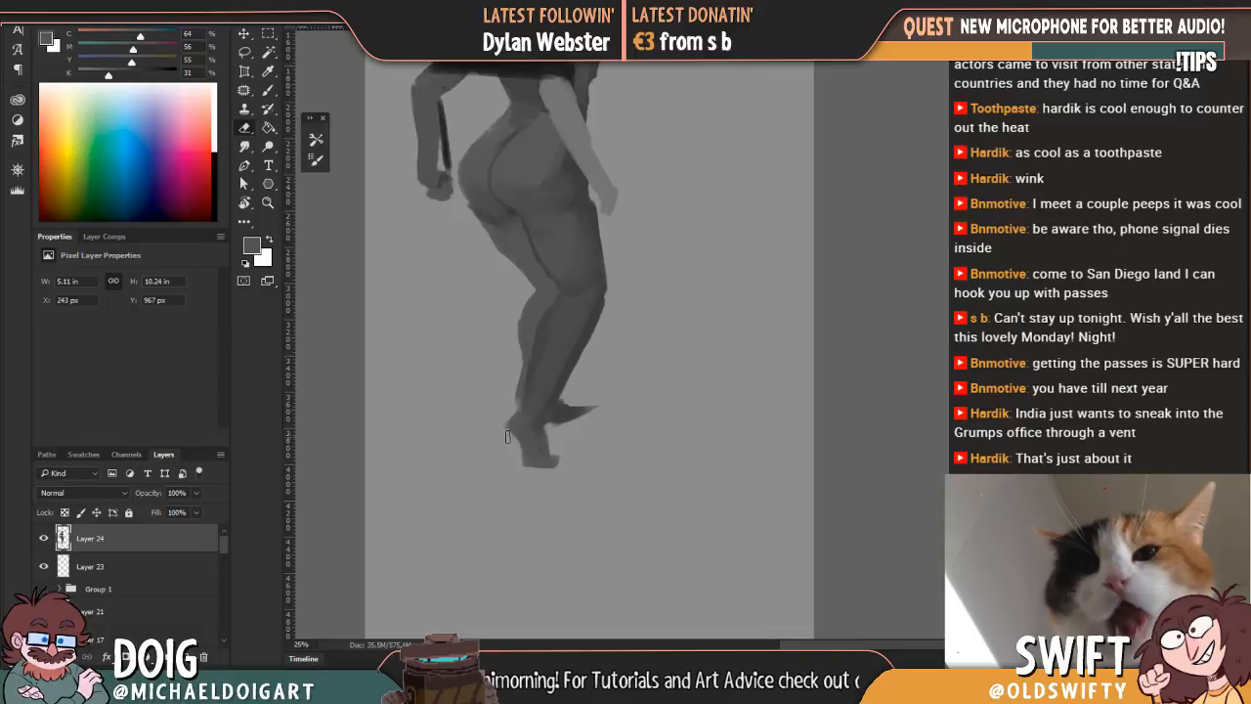
{"action": "left_click_drag", "start_coordinate": [507, 351], "coordinate": [510, 277]}
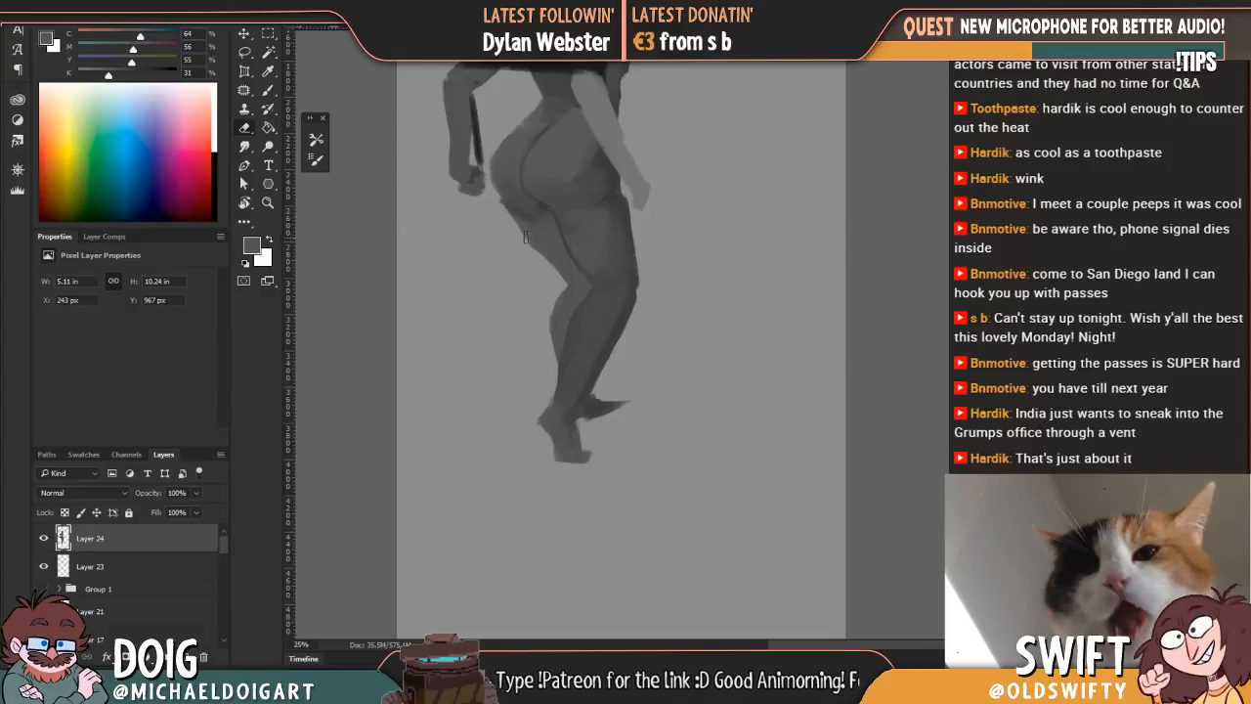
Step: Smooth the shading around the knee and down the calf of the near leg with greys sampled from the figure
{"action": "key", "text": "i"}
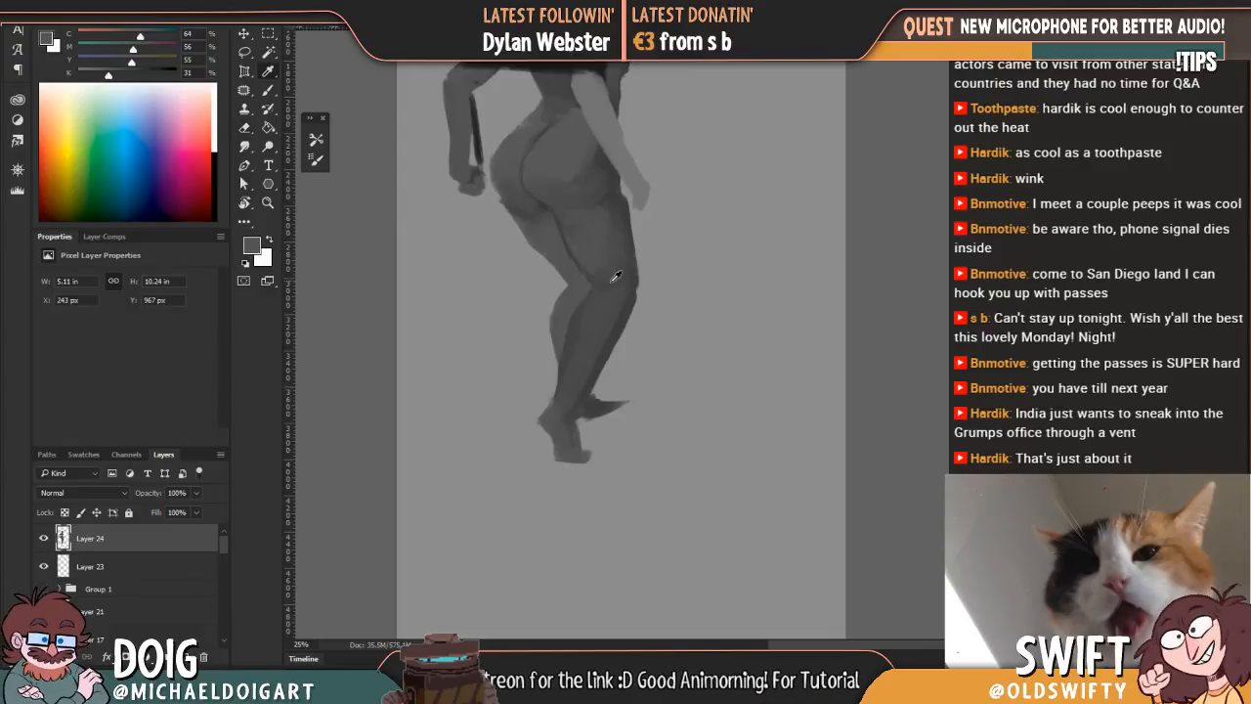
{"action": "left_click", "coordinate": [605, 279]}
{"action": "key", "text": "b"}
{"action": "mouse_move", "coordinate": [576, 159]}
{"action": "left_mouse_down"}
{"action": "mouse_move", "coordinate": [557, 277]}
{"action": "mouse_move", "coordinate": [554, 237]}
{"action": "left_mouse_up"}
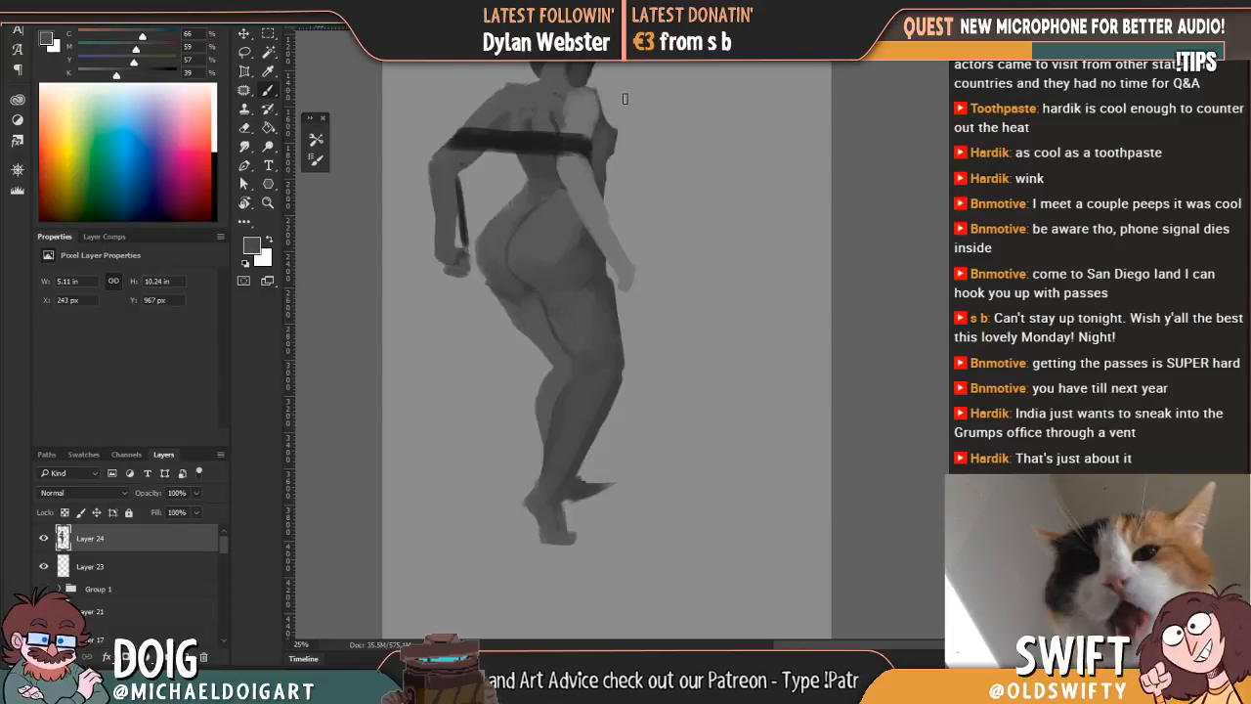
{"action": "left_click_drag", "start_coordinate": [595, 186], "coordinate": [578, 159]}
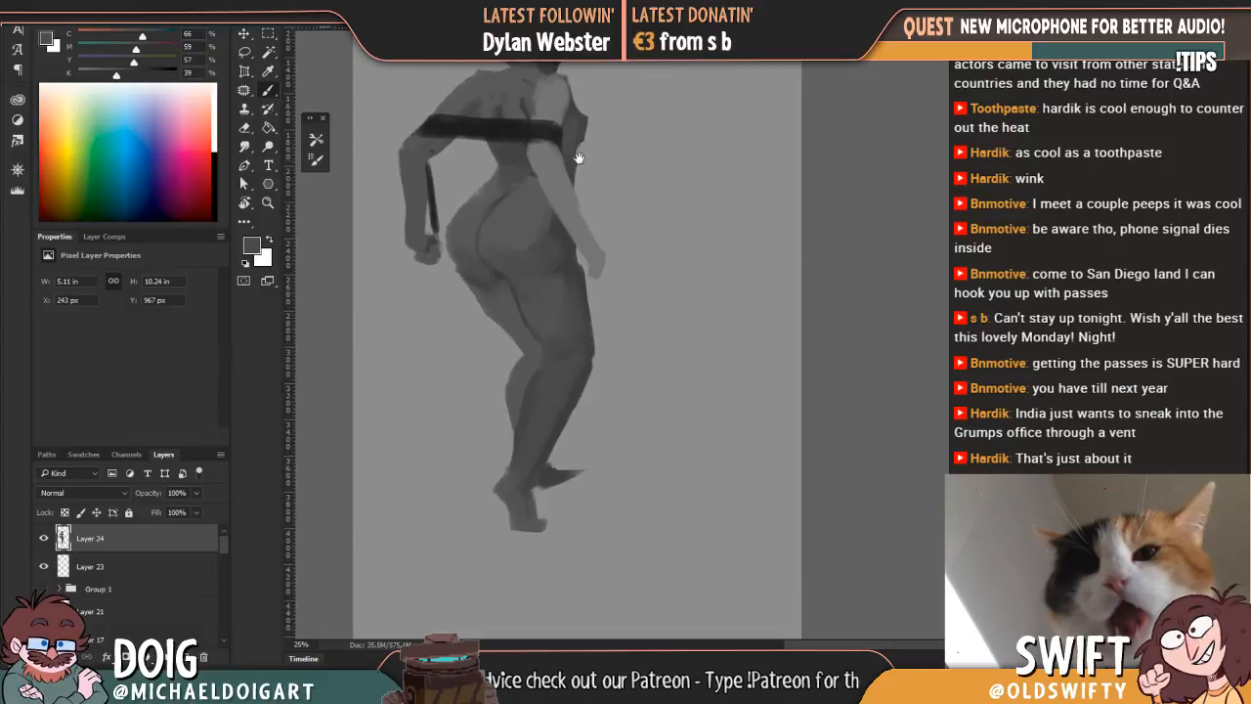
{"action": "key", "text": "i"}
{"action": "left_click", "coordinate": [536, 365]}
{"action": "key", "text": "b"}
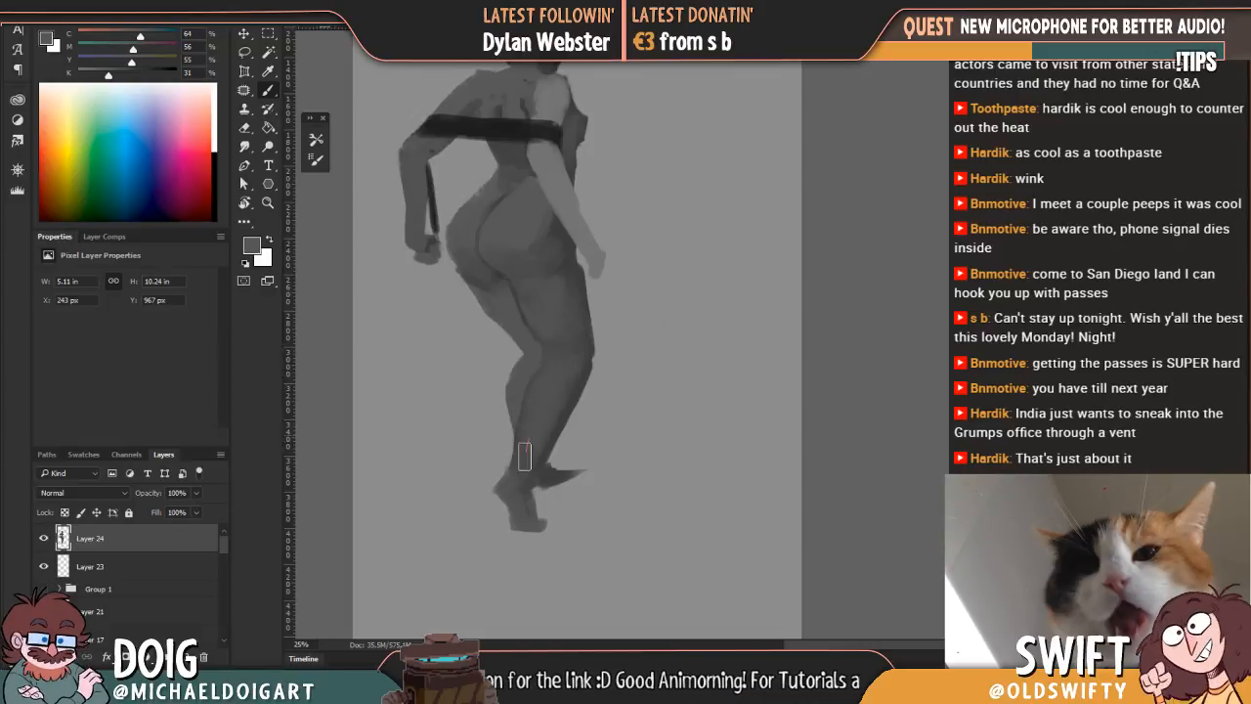
{"action": "left_click", "coordinate": [523, 215], "text": "alt"}
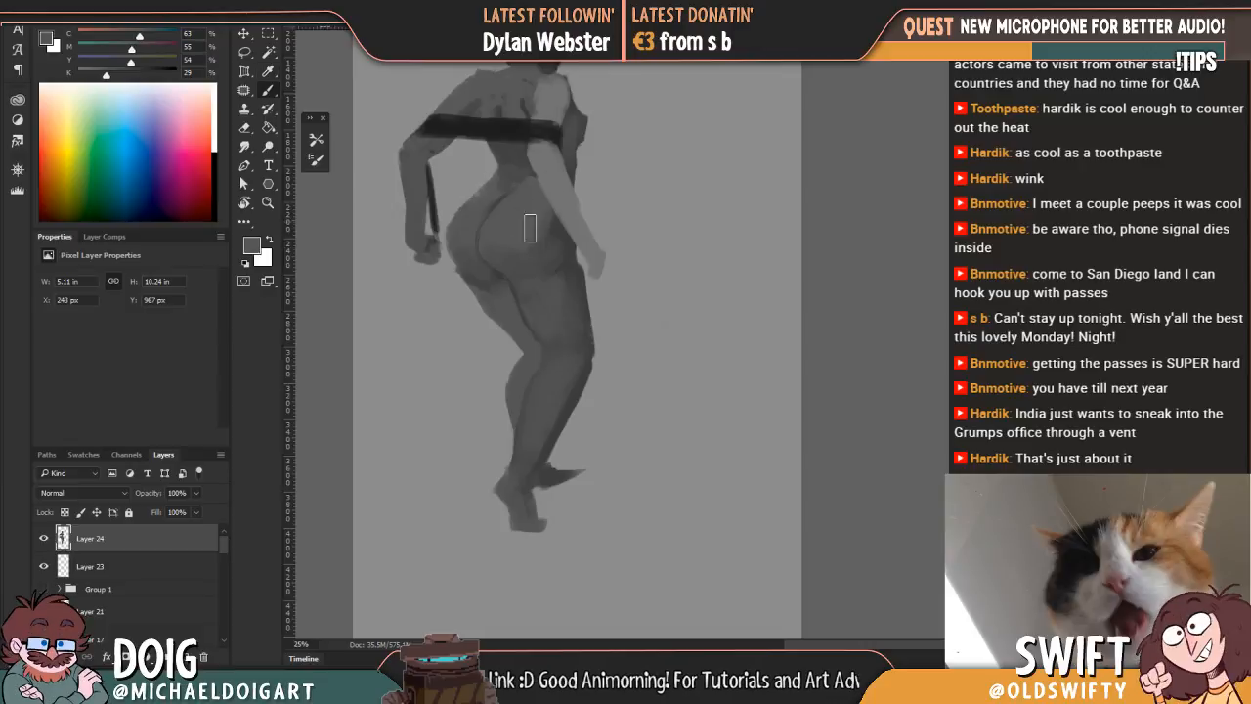
Step: Add a new layer above the figure and brush white over the upper back, far shoulder and buttocks
{"action": "key", "text": "ctrl+minus"}
{"action": "left_click_drag", "start_coordinate": [559, 78], "coordinate": [711, 130]}
{"action": "key", "text": "ctrl+plus"}
{"action": "left_click_drag", "start_coordinate": [667, 264], "coordinate": [582, 265]}
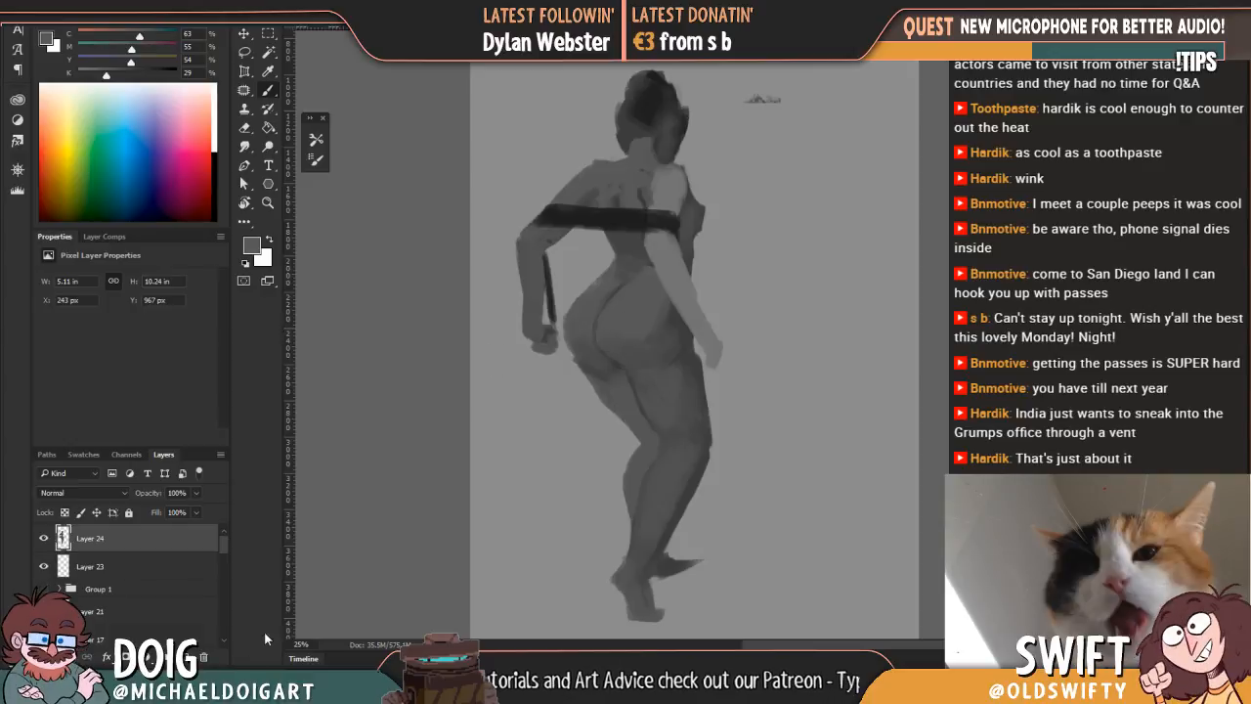
{"action": "left_click", "coordinate": [189, 656]}
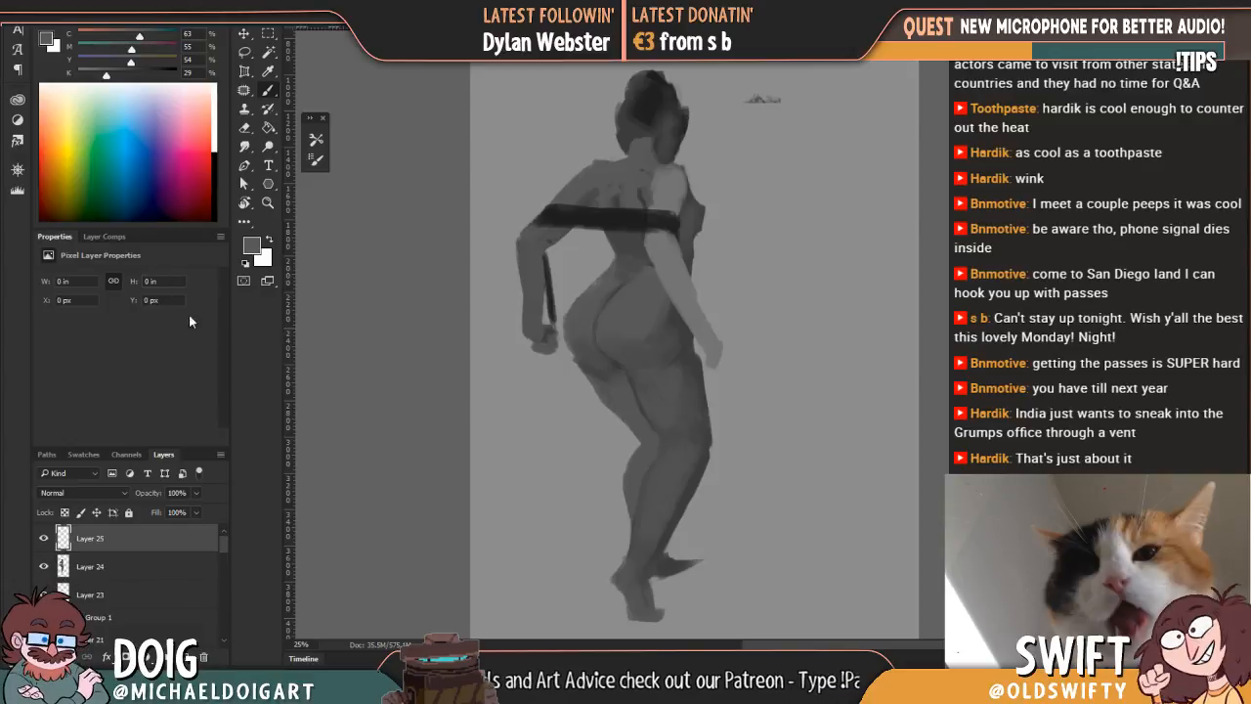
{"action": "left_click", "coordinate": [270, 242]}
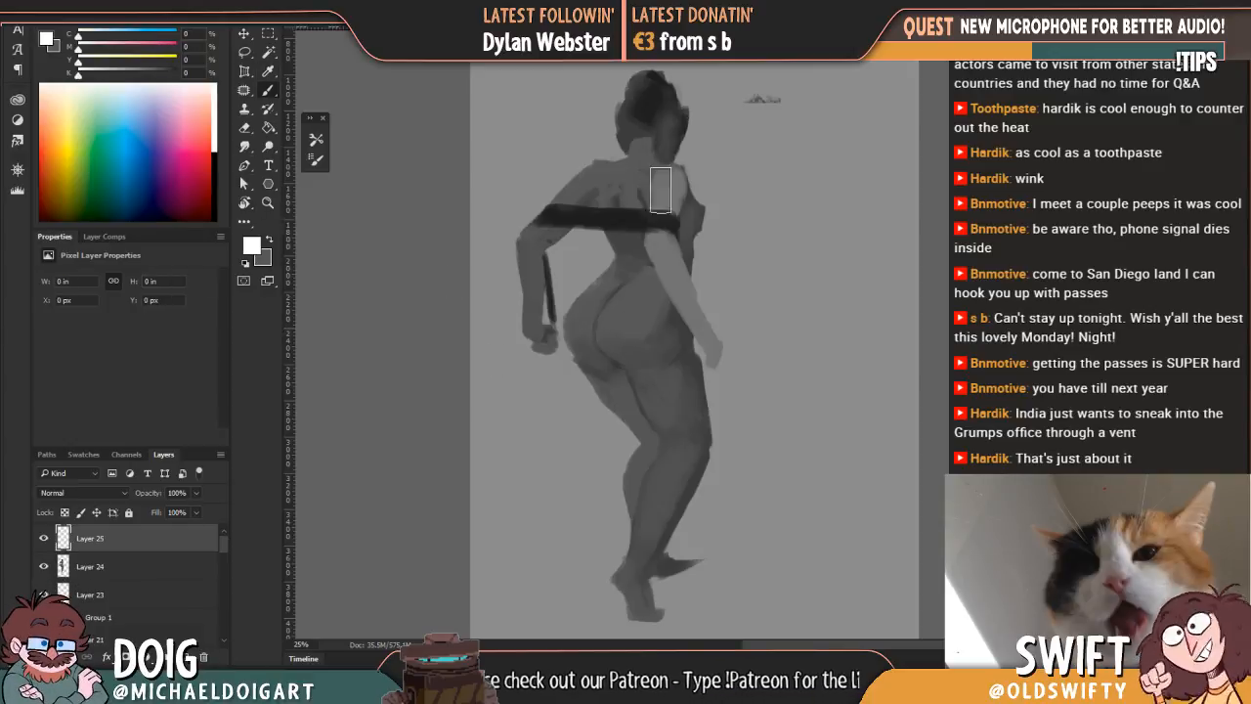
{"action": "mouse_move", "coordinate": [552, 210]}
{"action": "left_mouse_down"}
{"action": "mouse_move", "coordinate": [626, 195]}
{"action": "mouse_move", "coordinate": [657, 224]}
{"action": "mouse_move", "coordinate": [625, 254]}
{"action": "left_mouse_up"}
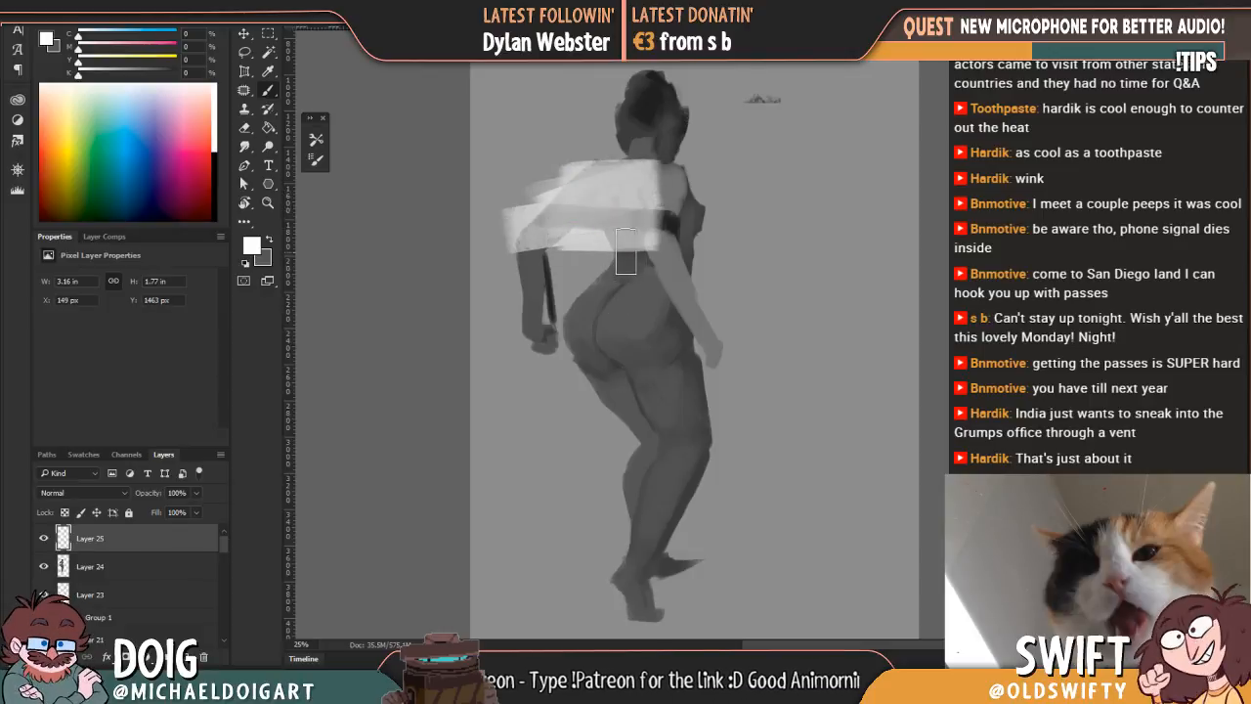
{"action": "mouse_move", "coordinate": [643, 335]}
{"action": "left_mouse_down"}
{"action": "mouse_move", "coordinate": [598, 308]}
{"action": "mouse_move", "coordinate": [578, 313]}
{"action": "mouse_move", "coordinate": [592, 337]}
{"action": "mouse_move", "coordinate": [648, 296]}
{"action": "mouse_move", "coordinate": [576, 324]}
{"action": "mouse_move", "coordinate": [580, 344]}
{"action": "mouse_move", "coordinate": [632, 292]}
{"action": "mouse_move", "coordinate": [650, 333]}
{"action": "left_mouse_up"}
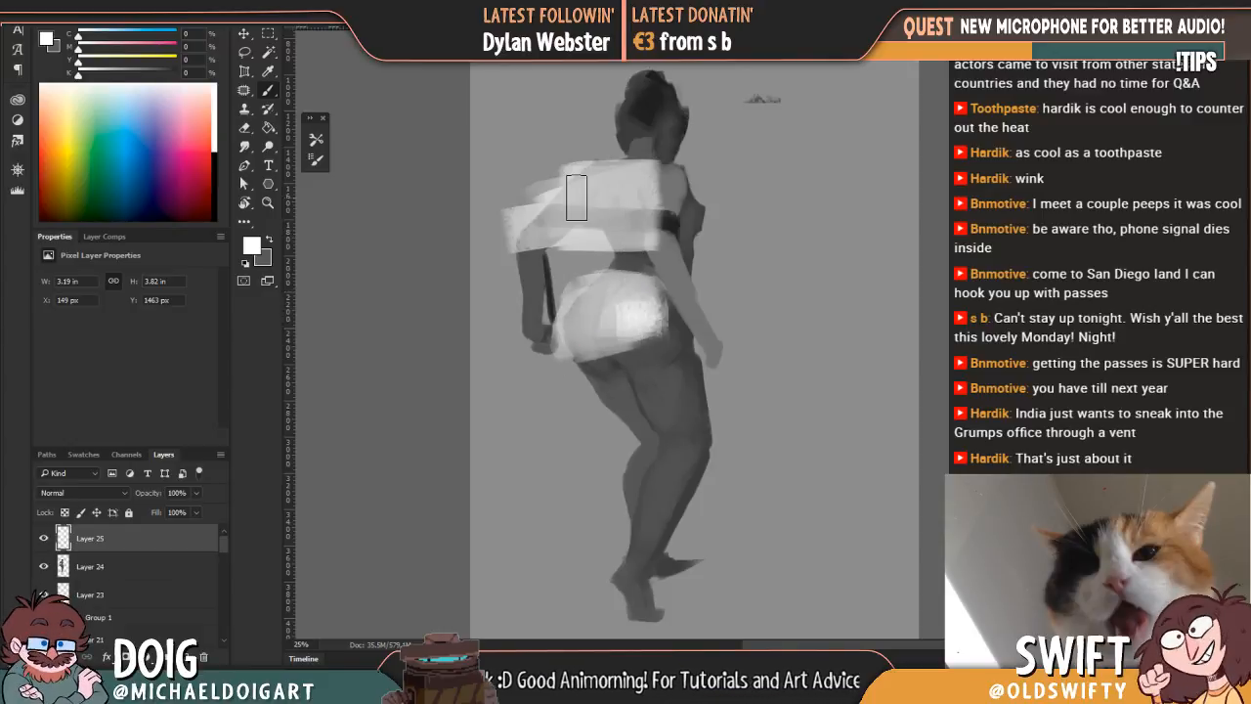
Step: Clip Layer 25 to the figure layer and choose a blend mode that softly lightens the shading beneath
{"action": "right_click", "coordinate": [128, 542]}
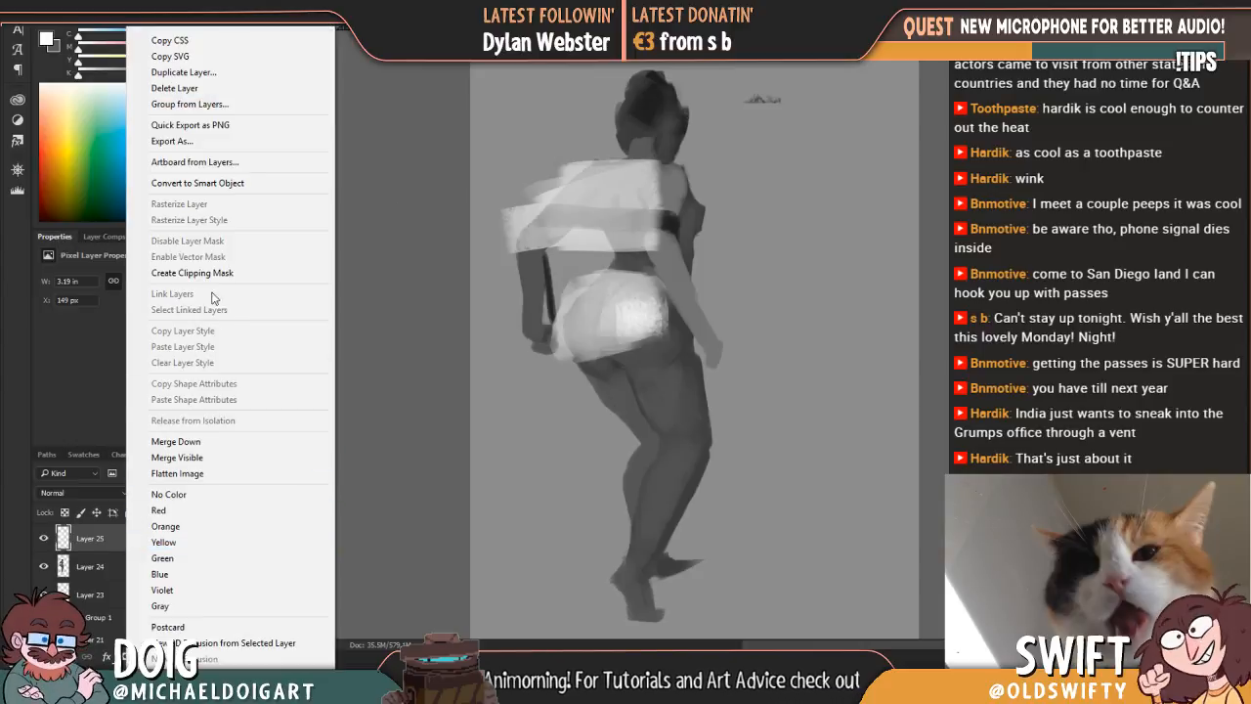
{"action": "left_click", "coordinate": [214, 274]}
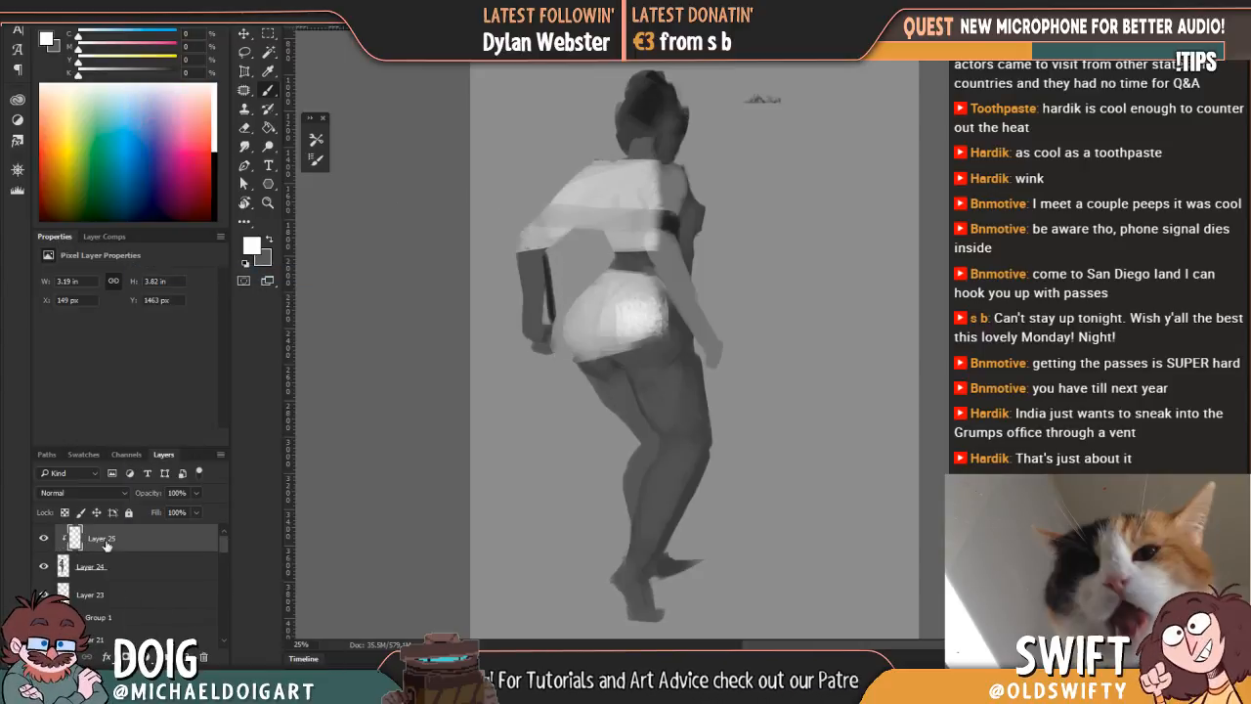
{"action": "left_click", "coordinate": [80, 494]}
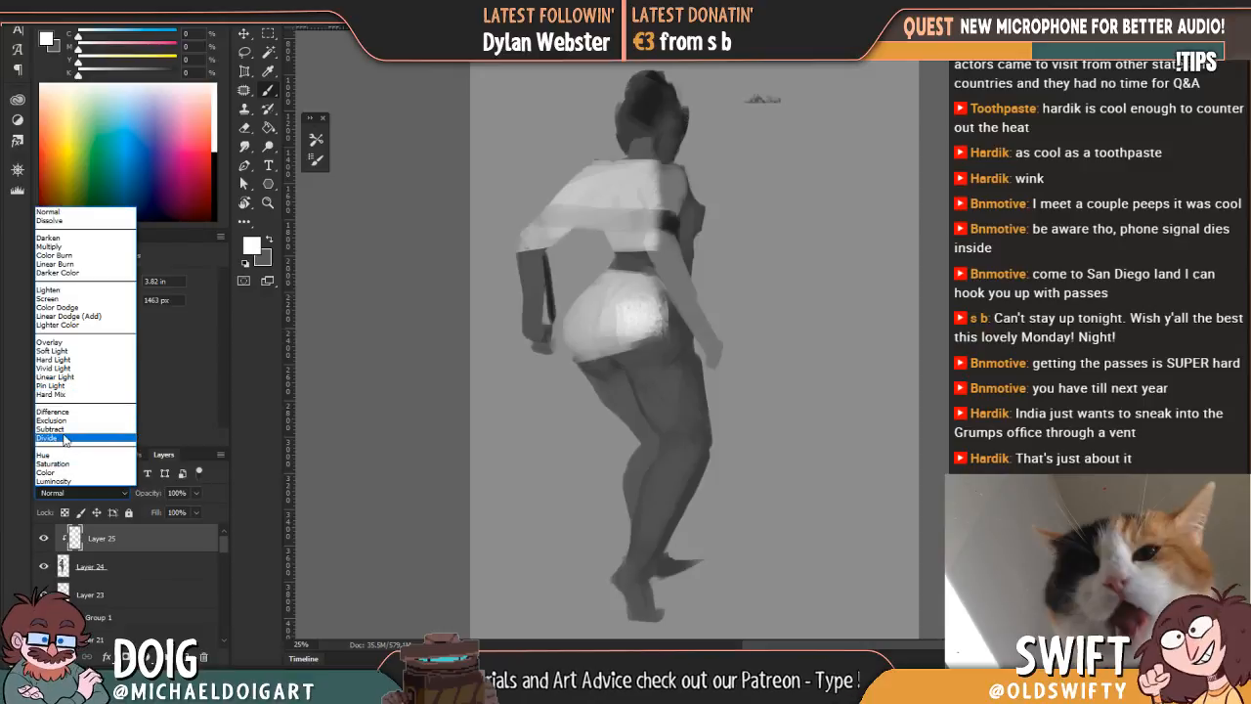
{"action": "left_click", "coordinate": [62, 432]}
{"action": "key", "text": "Up"}
{"action": "key", "text": "Up"}
{"action": "key", "text": "Up"}
{"action": "key", "text": "Up"}
{"action": "key", "text": "Up"}
{"action": "key", "text": "Up"}
{"action": "key", "text": "Up"}
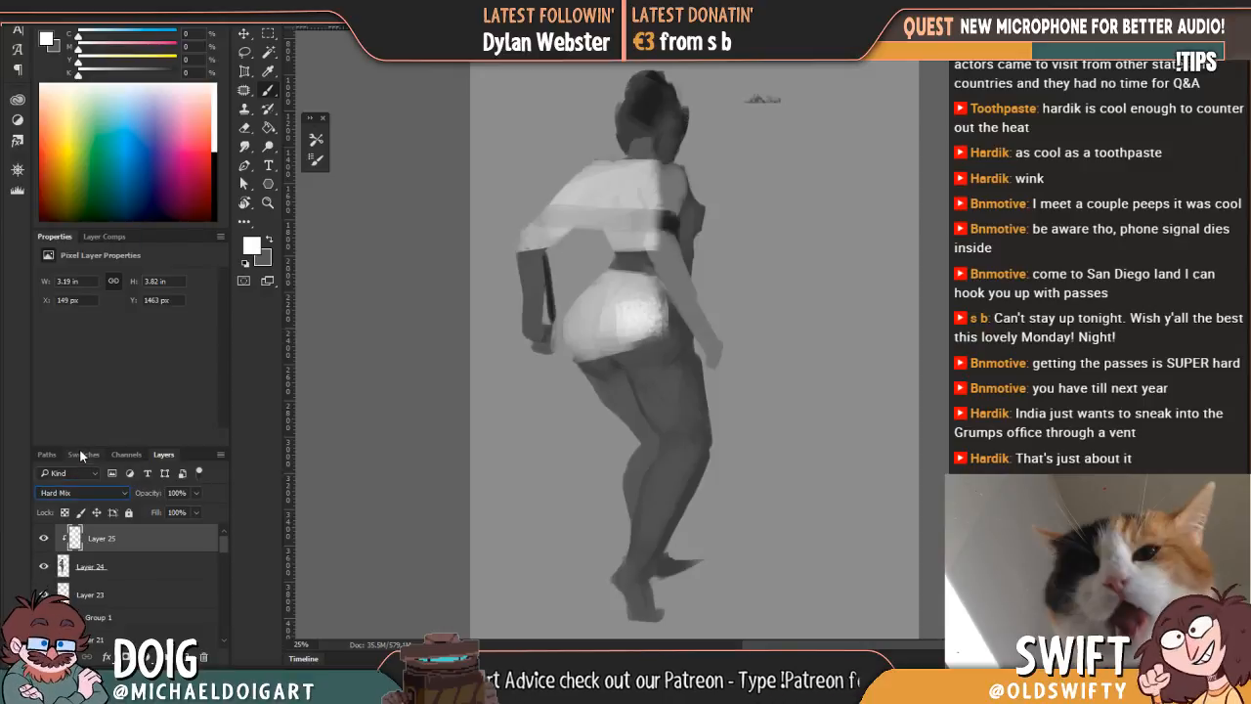
{"action": "key", "text": "Up"}
{"action": "key", "text": "Up"}
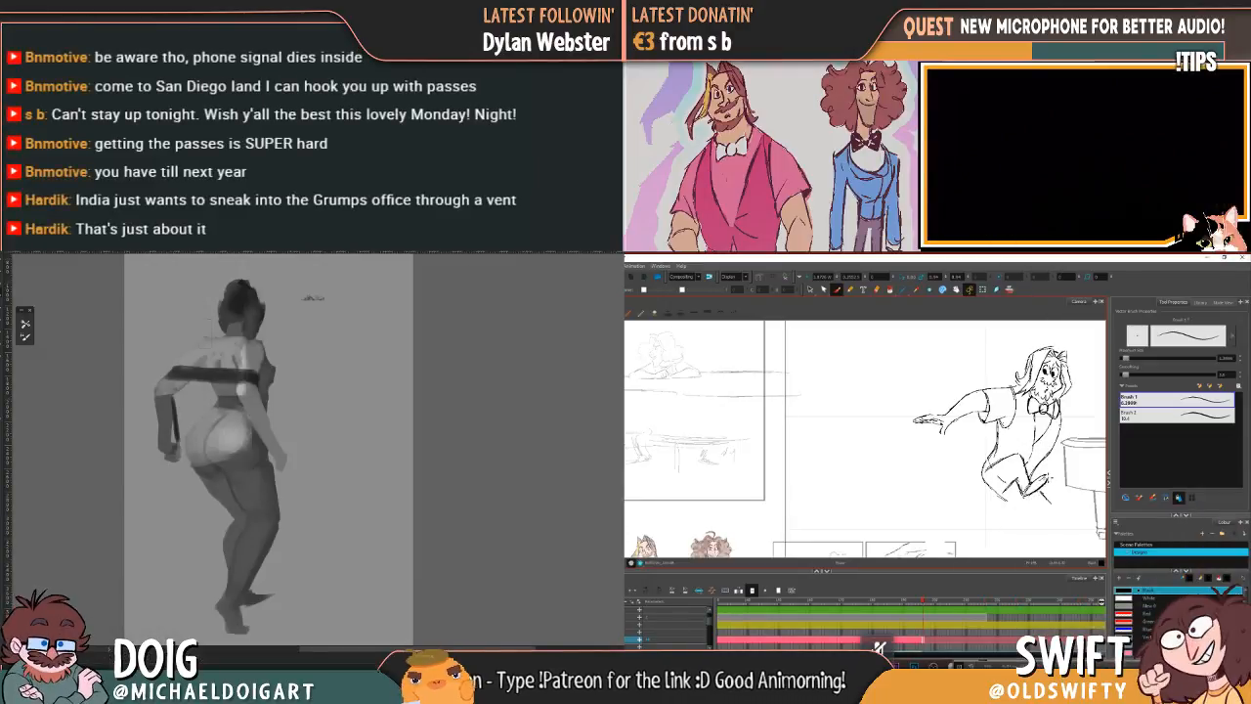
Step: Brush white highlights over the backs of both thighs below the buttocks
{"action": "mouse_move", "coordinate": [245, 483]}
{"action": "left_mouse_down"}
{"action": "mouse_move", "coordinate": [212, 452]}
{"action": "mouse_move", "coordinate": [239, 479]}
{"action": "mouse_move", "coordinate": [250, 469]}
{"action": "mouse_move", "coordinate": [217, 495]}
{"action": "left_mouse_up"}
{"action": "left_click_drag", "start_coordinate": [264, 433], "coordinate": [247, 422]}
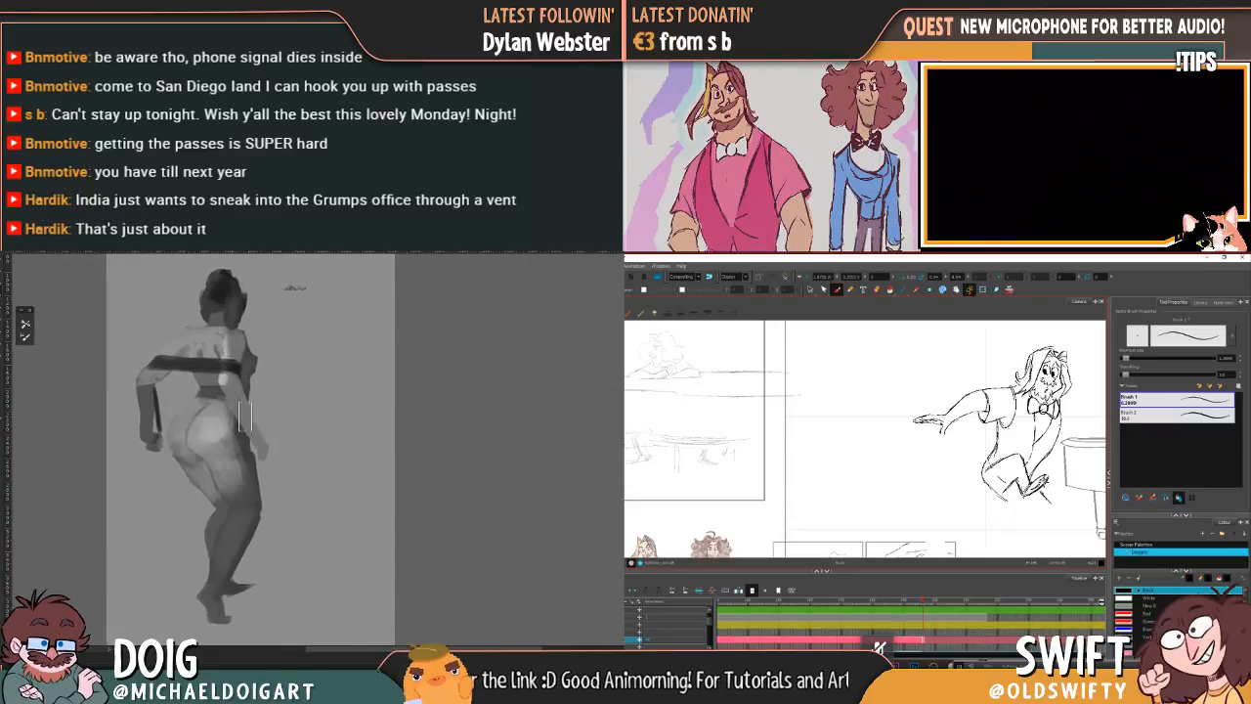
{"action": "mouse_move", "coordinate": [224, 481]}
{"action": "left_mouse_down"}
{"action": "mouse_move", "coordinate": [201, 441]}
{"action": "mouse_move", "coordinate": [233, 467]}
{"action": "mouse_move", "coordinate": [222, 428]}
{"action": "mouse_move", "coordinate": [244, 409]}
{"action": "mouse_move", "coordinate": [235, 494]}
{"action": "mouse_move", "coordinate": [236, 457]}
{"action": "mouse_move", "coordinate": [234, 471]}
{"action": "left_mouse_up"}
Step: Brush white highlights onto the near shoulder and across the upper back above the dark band
{"action": "left_click_drag", "start_coordinate": [227, 338], "coordinate": [224, 360]}
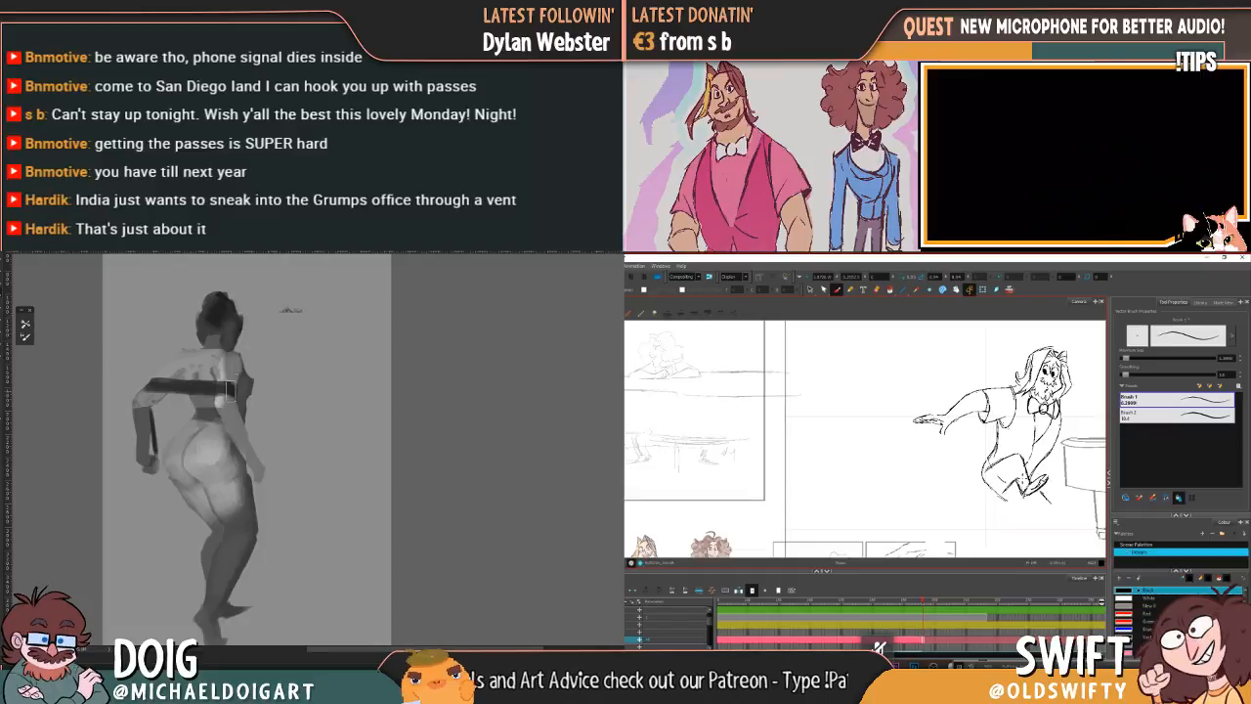
{"action": "mouse_move", "coordinate": [226, 356]}
{"action": "left_mouse_down"}
{"action": "mouse_move", "coordinate": [224, 400]}
{"action": "mouse_move", "coordinate": [223, 370]}
{"action": "mouse_move", "coordinate": [215, 377]}
{"action": "left_mouse_up"}
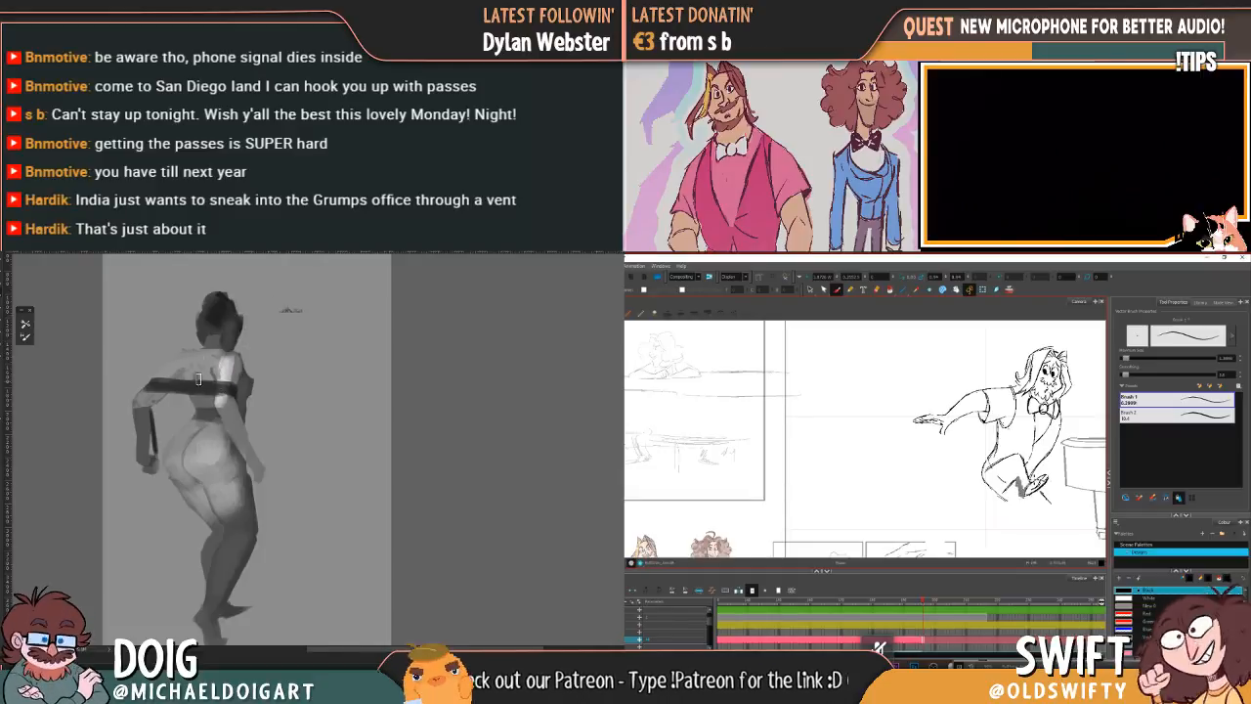
{"action": "left_click_drag", "start_coordinate": [196, 369], "coordinate": [167, 370]}
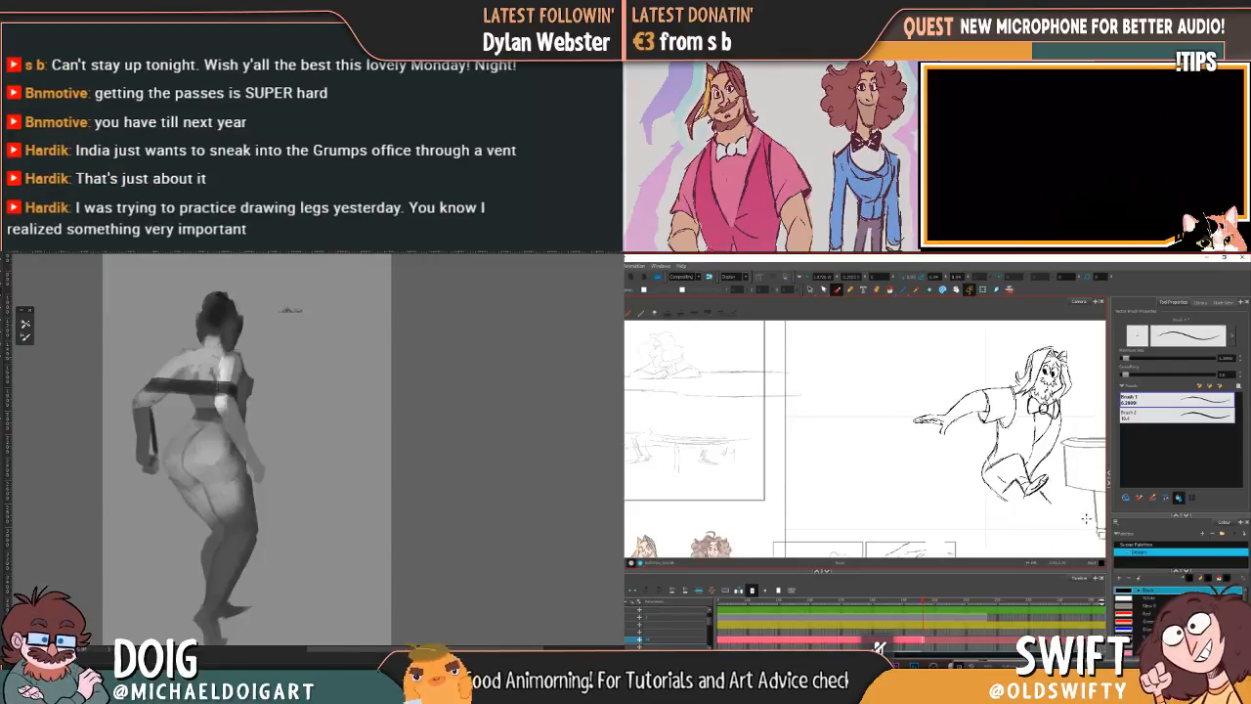
Step: Brush white highlights down the near arm, along the far forearm and over the near thigh
{"action": "left_click_drag", "start_coordinate": [235, 435], "coordinate": [253, 469]}
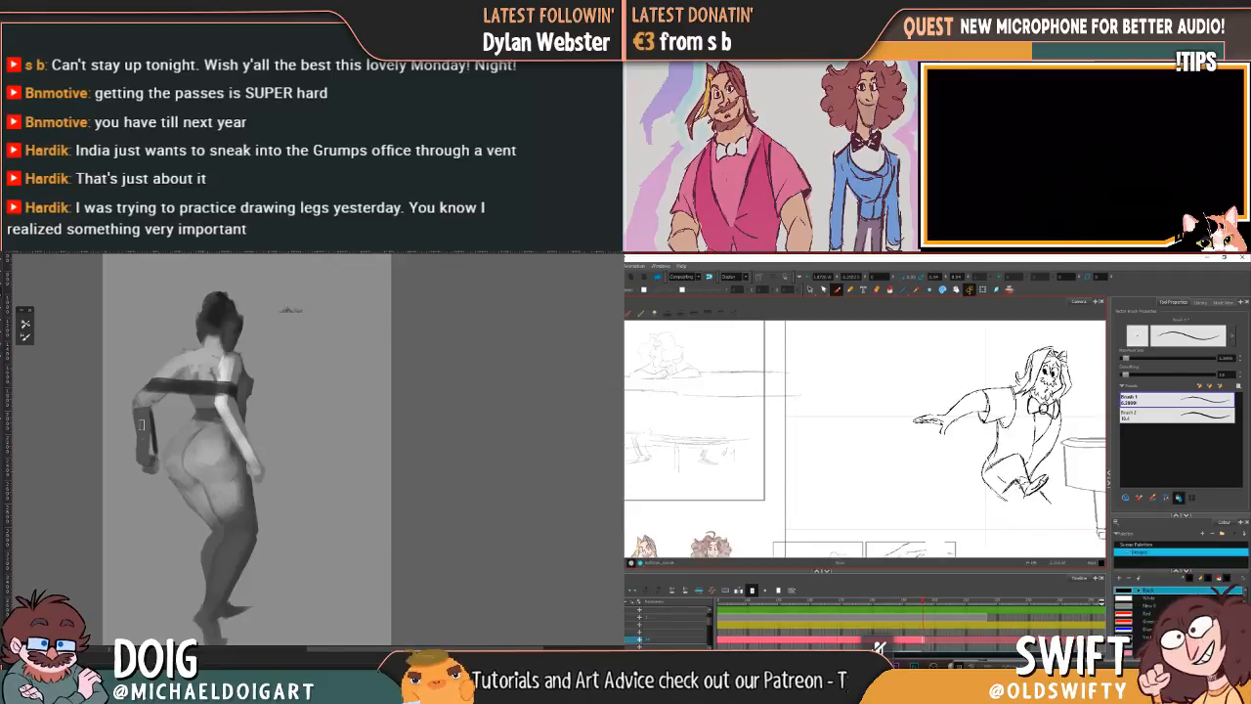
{"action": "left_click_drag", "start_coordinate": [143, 400], "coordinate": [141, 462]}
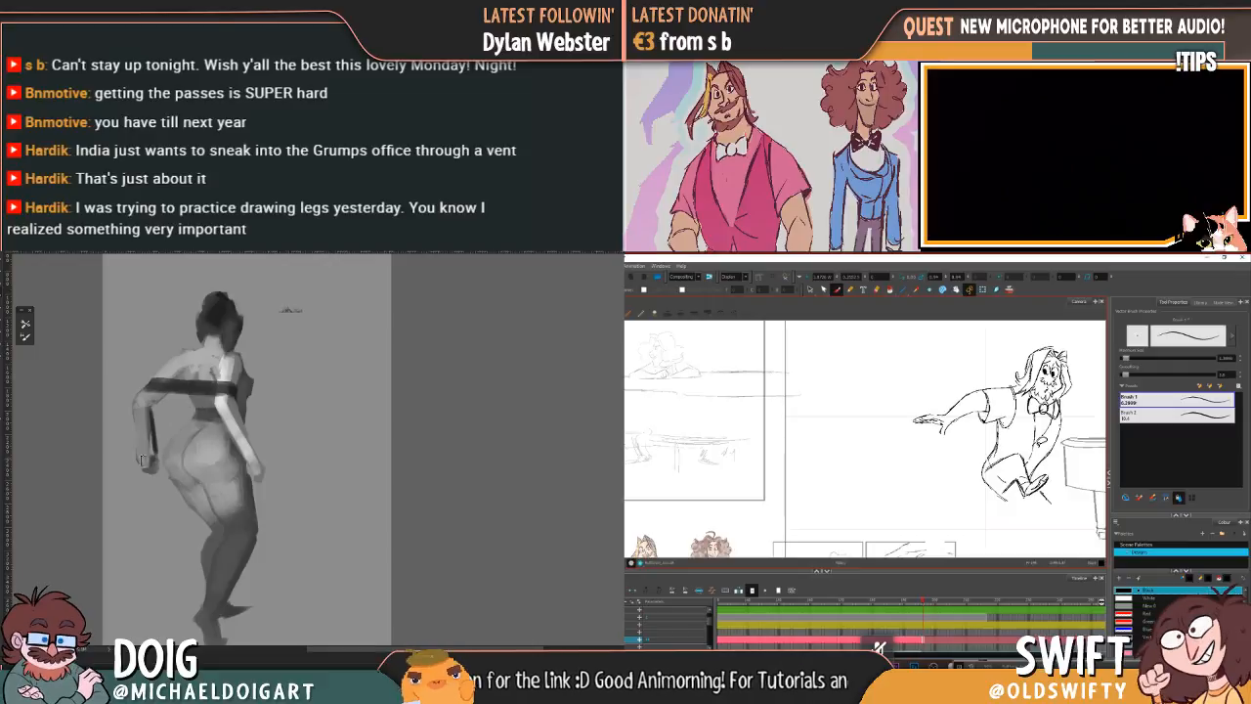
{"action": "left_click_drag", "start_coordinate": [222, 445], "coordinate": [207, 389]}
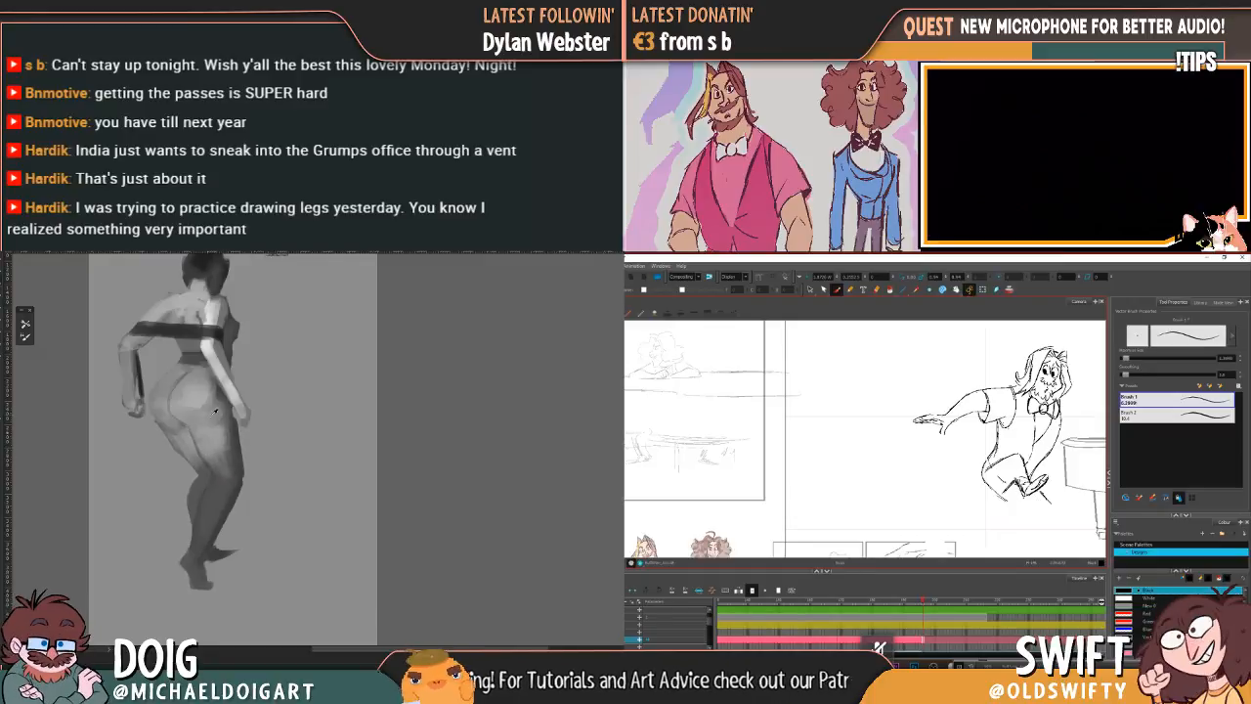
{"action": "left_click_drag", "start_coordinate": [181, 372], "coordinate": [182, 412]}
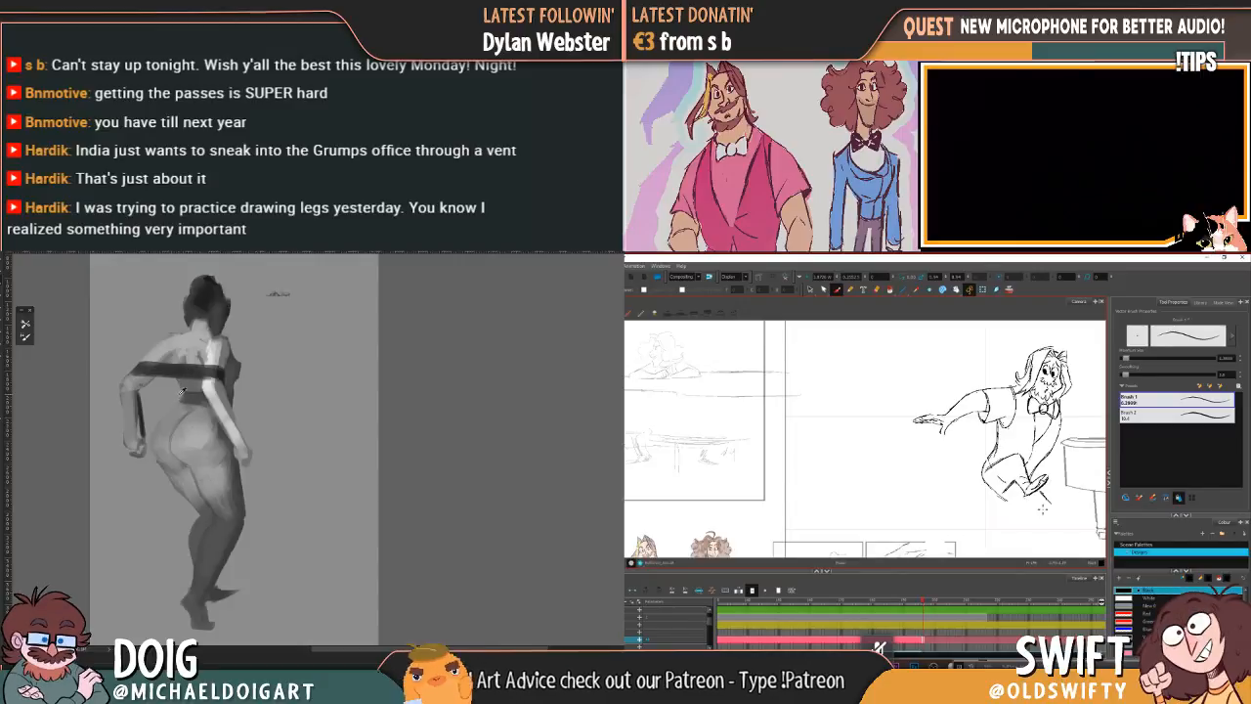
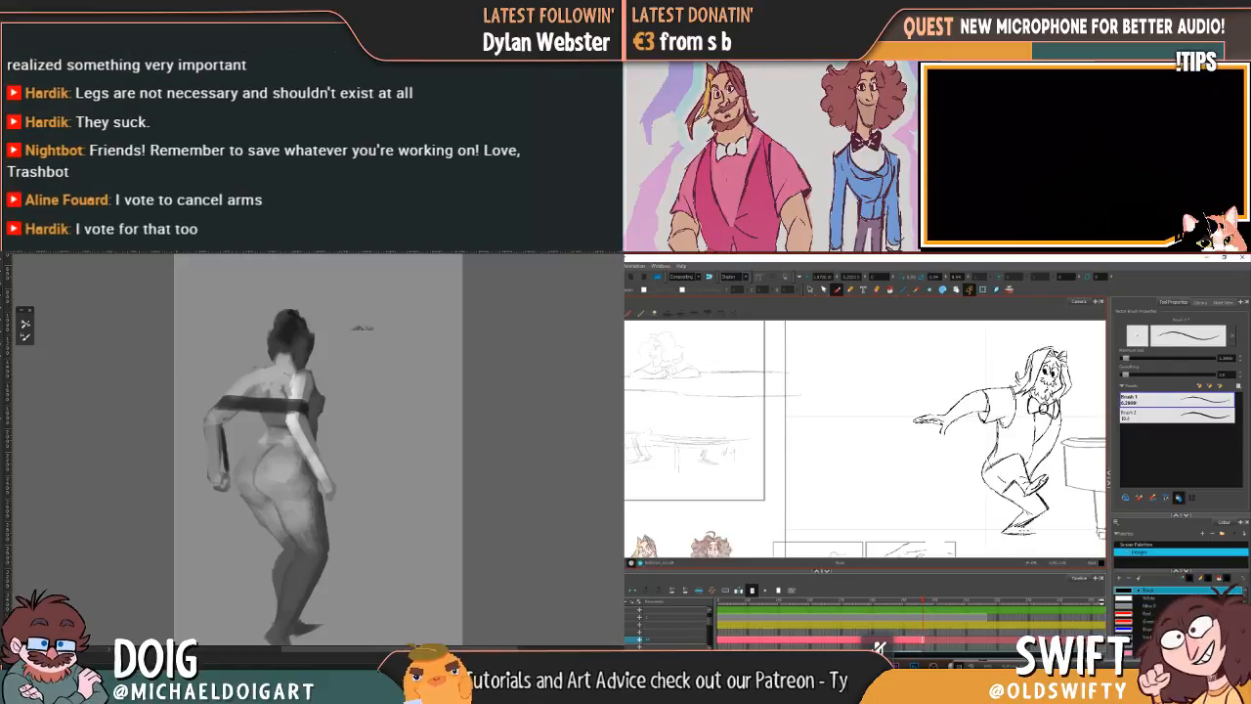
Step: In the Toon Boom Harmony scene, sketch the crouching character's supporting foot and flip to the neighbouring drawing to check its placement
{"action": "left_click_drag", "start_coordinate": [1040, 534], "coordinate": [1031, 536]}
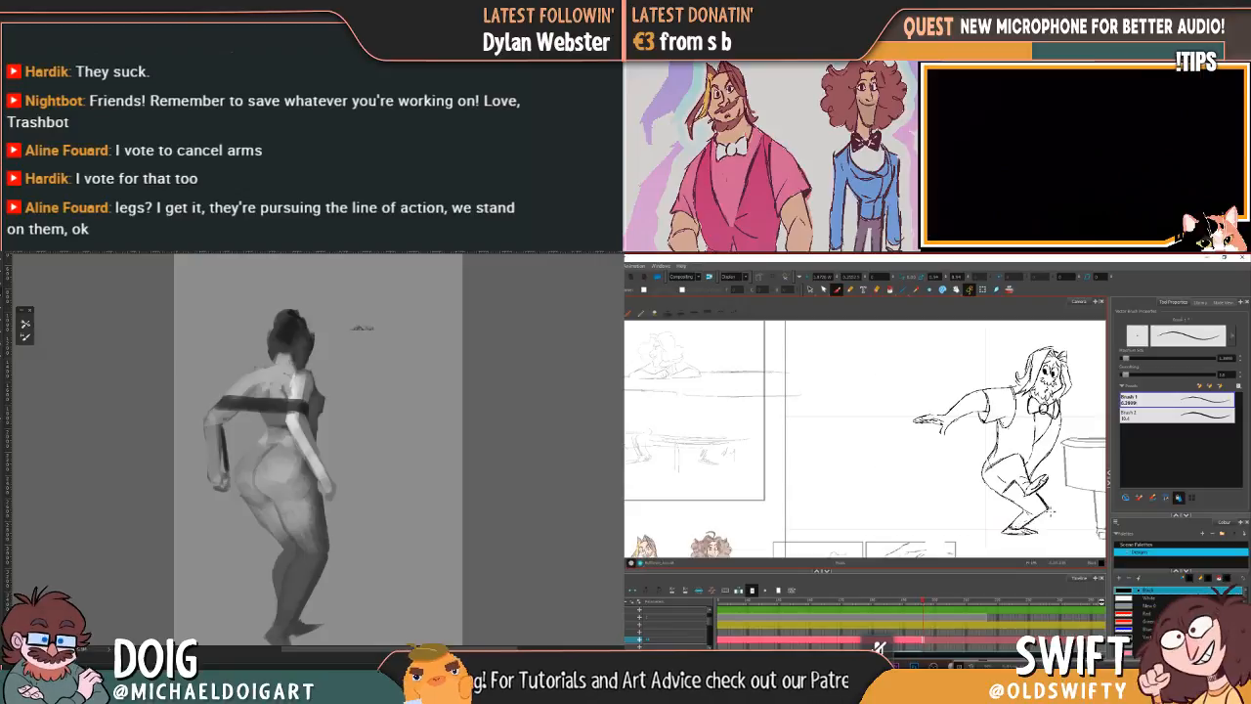
{"action": "key", "text": "comma"}
{"action": "key", "text": "period"}
{"action": "key", "text": "comma"}
{"action": "key", "text": "period"}
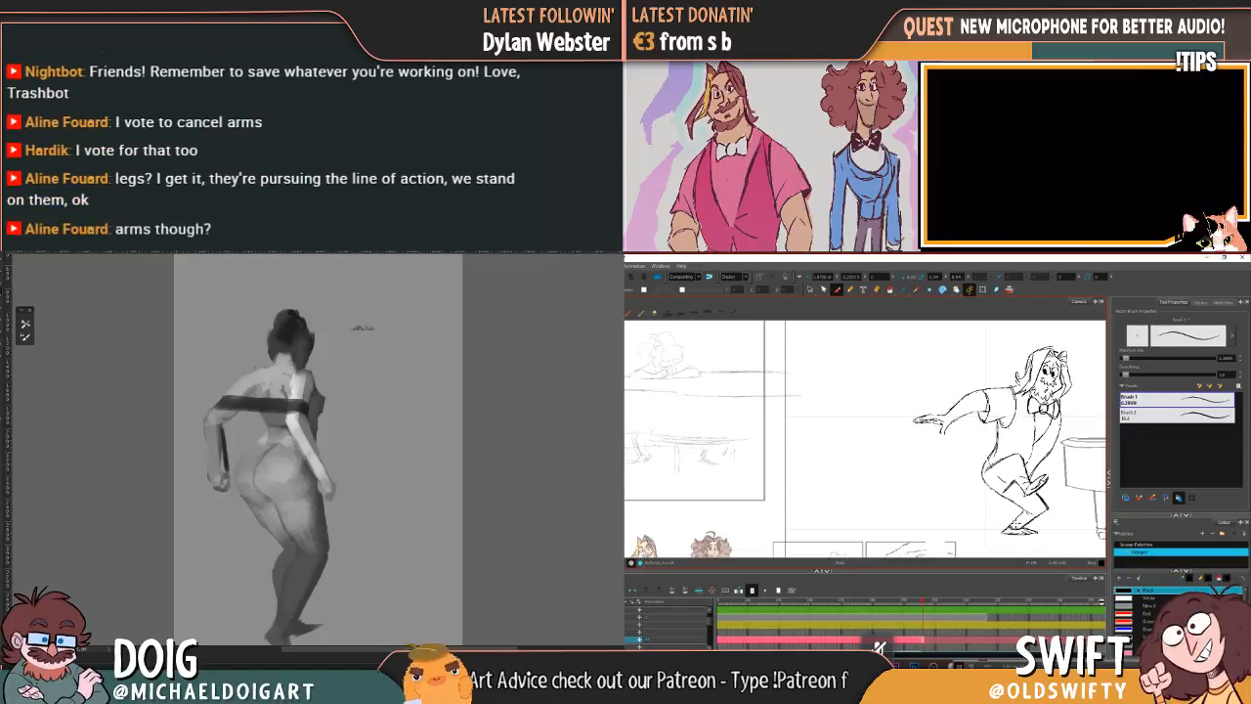
{"action": "key", "text": "comma"}
{"action": "key", "text": "period"}
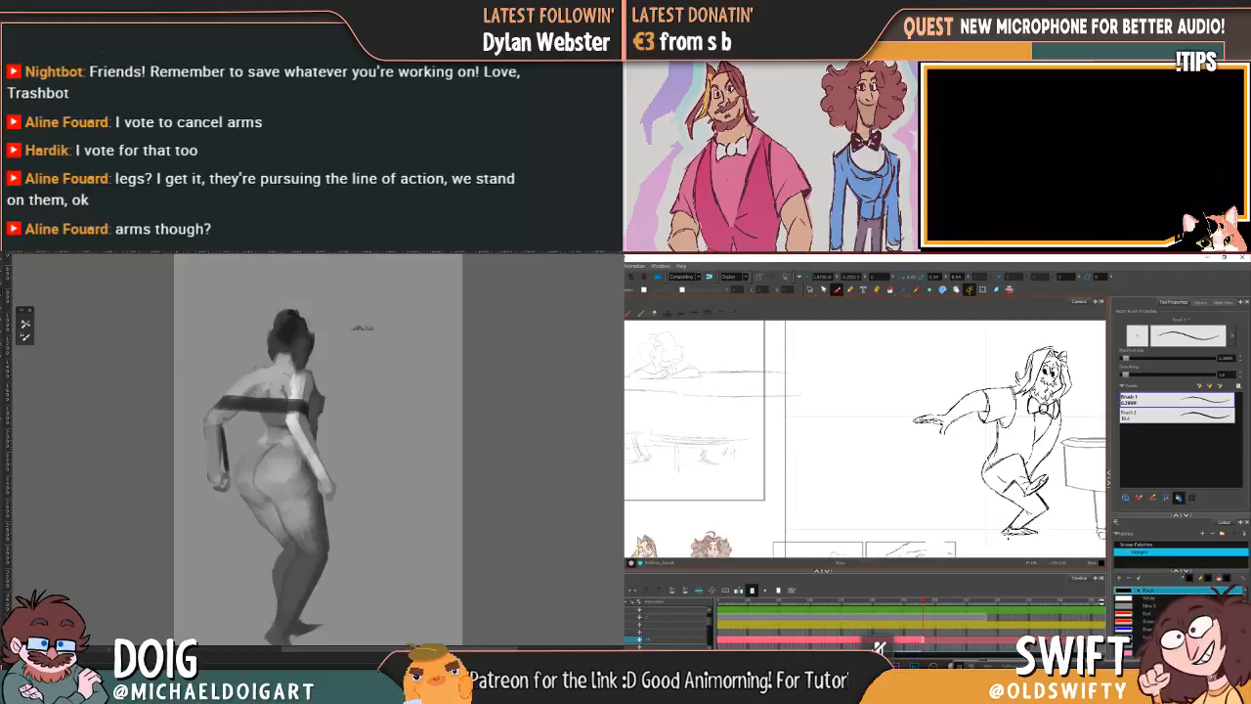
{"action": "key", "text": "comma"}
{"action": "key", "text": "period"}
{"action": "key", "text": "comma"}
{"action": "key", "text": "period"}
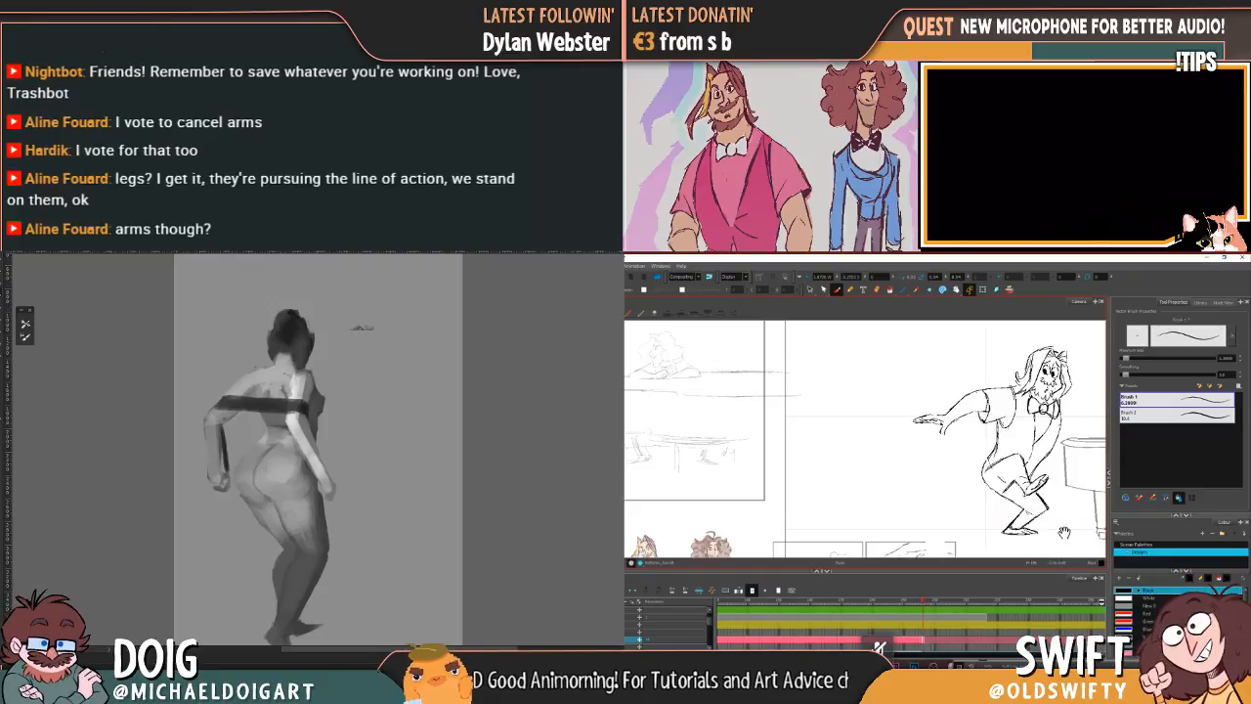
Step: Compare the crouching pose with the previous drawing, checking the legs and feet
{"action": "key", "text": "comma"}
{"action": "key", "text": "period"}
{"action": "key", "text": "comma"}
{"action": "key", "text": "period"}
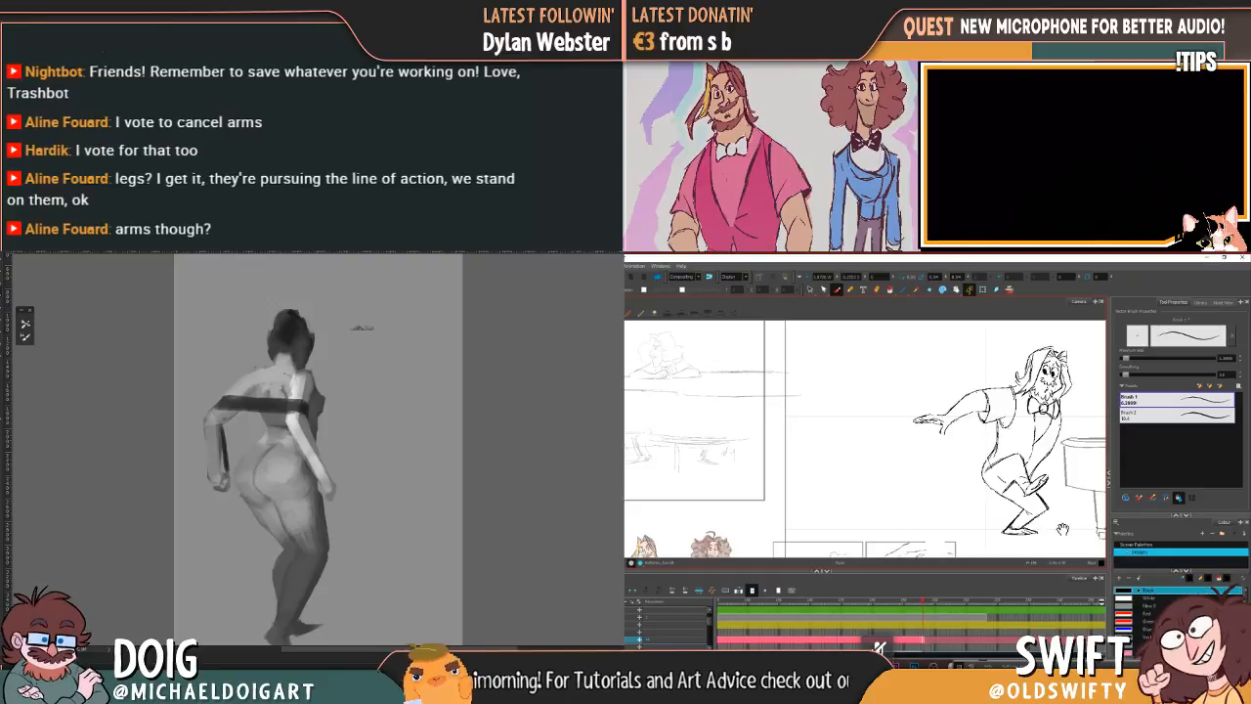
{"action": "left_click_drag", "start_coordinate": [1059, 532], "coordinate": [1025, 523]}
{"action": "key", "text": "period"}
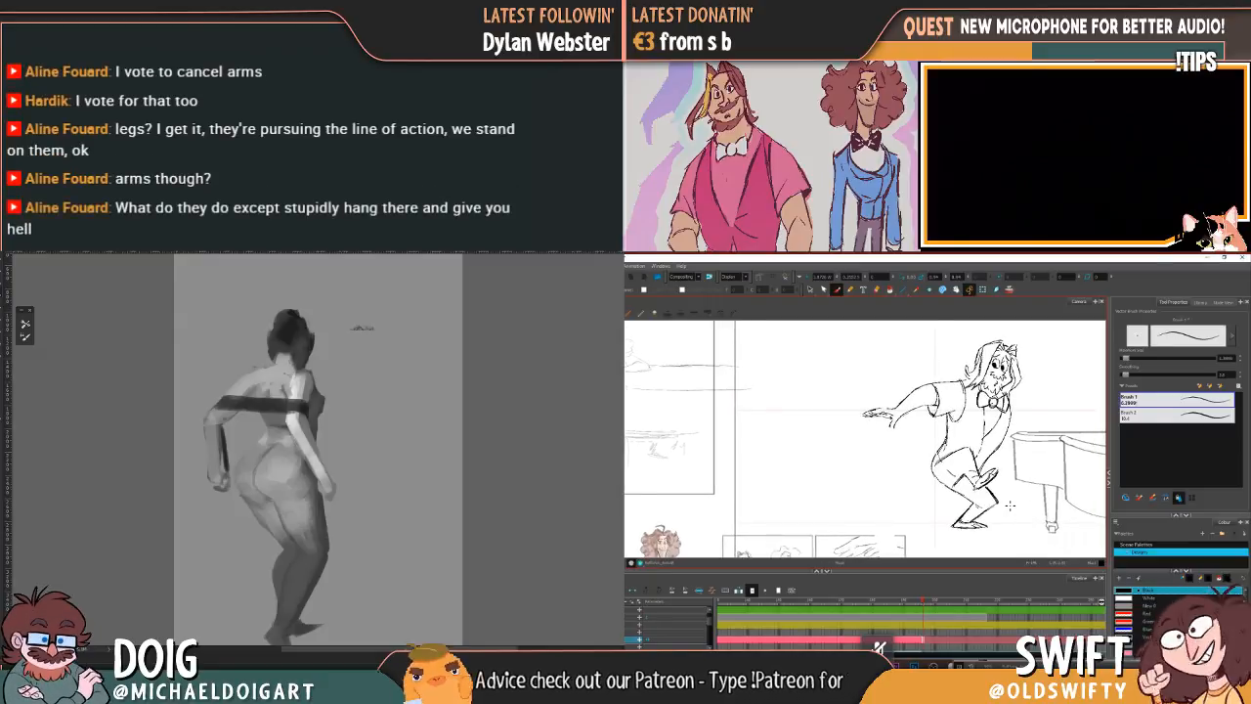
{"action": "key", "text": "comma"}
{"action": "key", "text": "period"}
{"action": "key", "text": "comma"}
{"action": "key", "text": "period"}
{"action": "key", "text": "comma"}
{"action": "key", "text": "period"}
{"action": "key", "text": "comma"}
{"action": "key", "text": "period"}
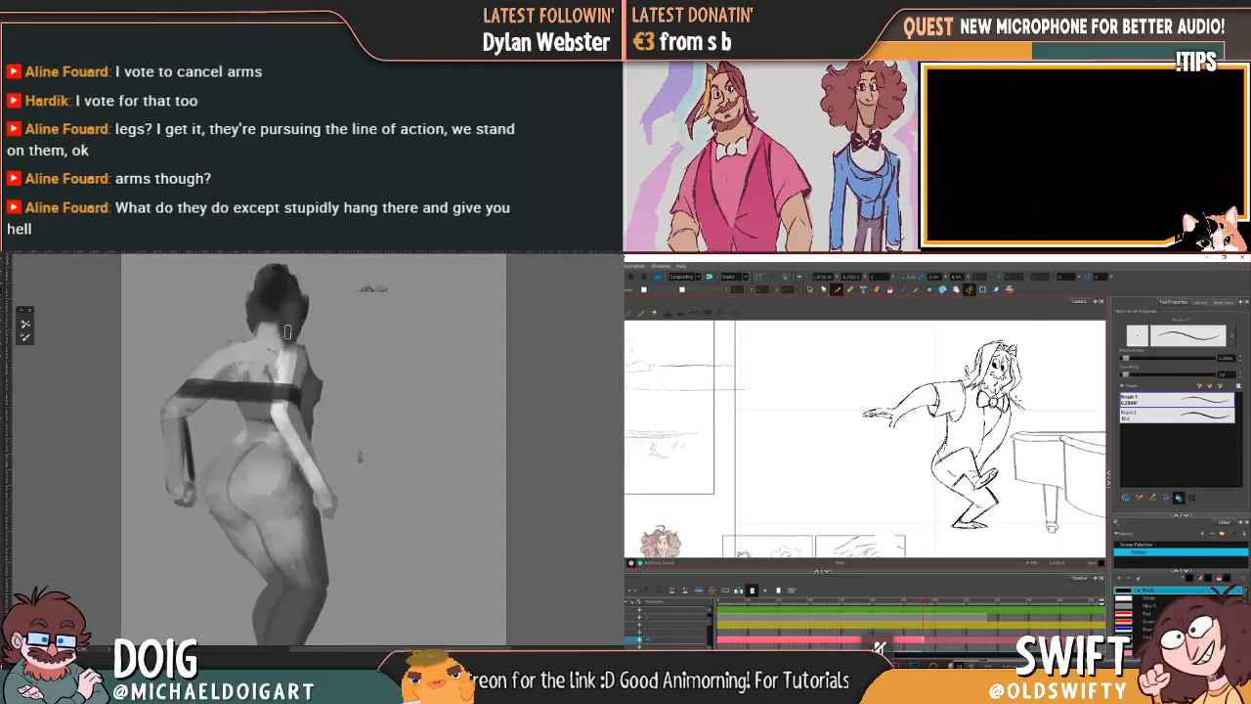
Step: Sketch the character's upper arm from the shoulder toward the piano, checking it against the previous drawing
{"action": "key", "text": "comma"}
{"action": "key", "text": "period"}
{"action": "key", "text": "comma"}
{"action": "key", "text": "period"}
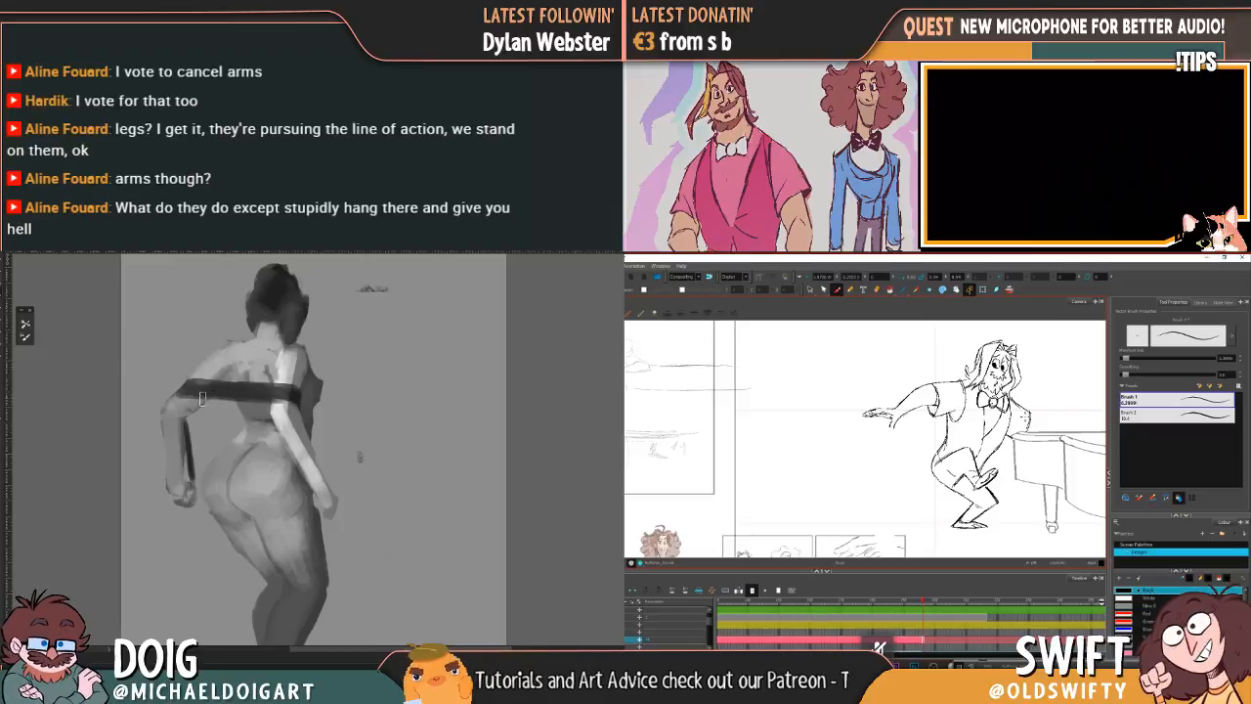
Step: Switch to the greyscale painting and brush darker tone into the spine groove above the figure's buttocks
{"action": "left_click_drag", "start_coordinate": [206, 420], "coordinate": [194, 381]}
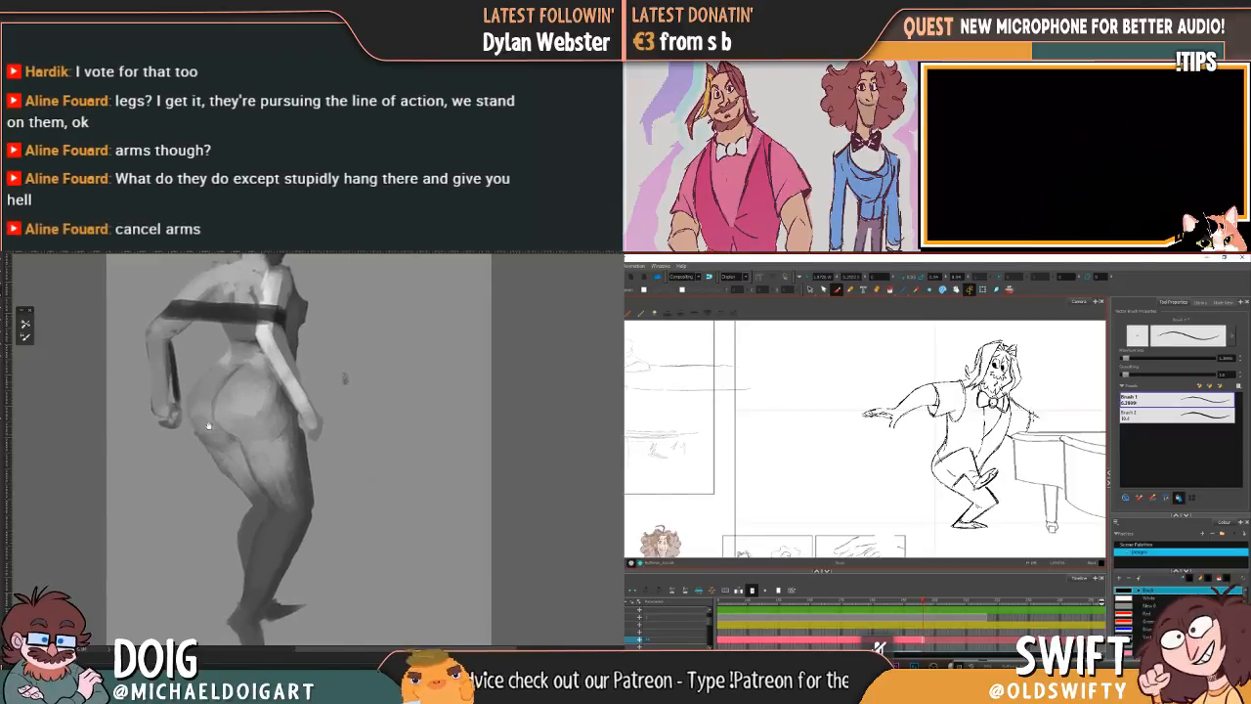
{"action": "mouse_move", "coordinate": [210, 428]}
{"action": "left_mouse_down"}
{"action": "mouse_move", "coordinate": [215, 464]}
{"action": "mouse_move", "coordinate": [193, 433]}
{"action": "mouse_move", "coordinate": [192, 446]}
{"action": "left_mouse_up"}
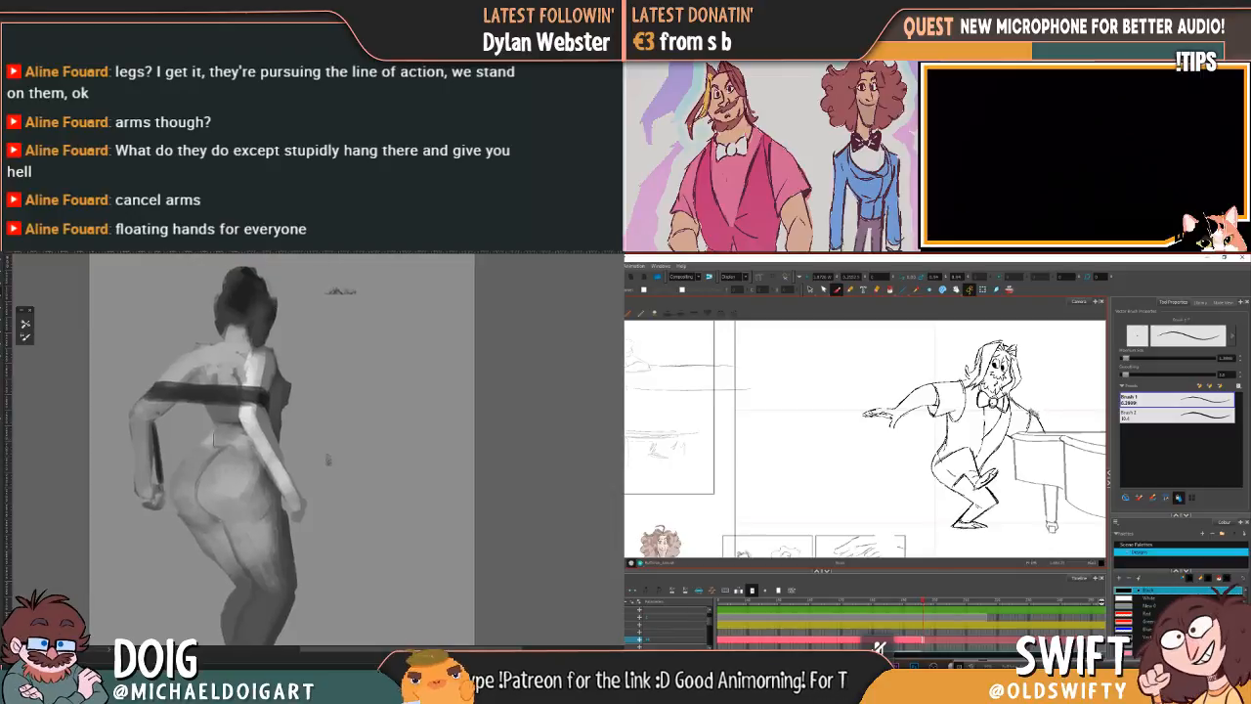
{"action": "left_click", "coordinate": [221, 414], "text": "alt"}
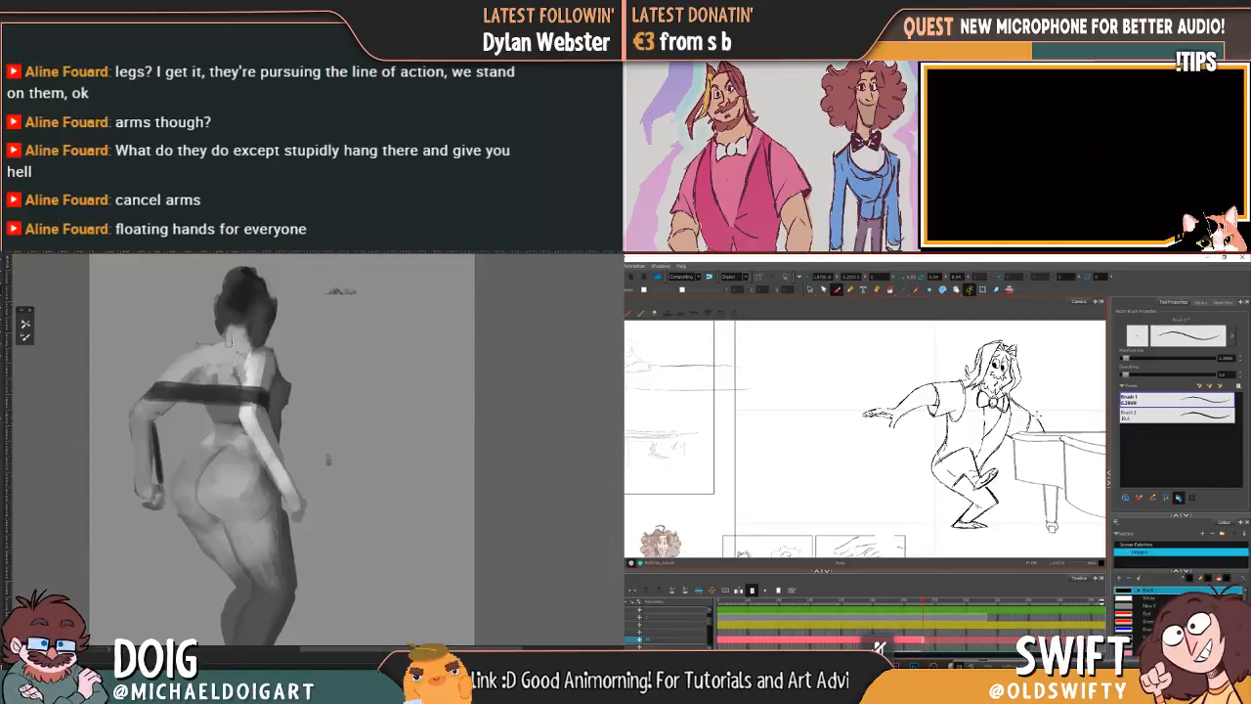
Step: Back in the animation scene, sketch the leaning arm down to the piano's edge while flipping against the previous pose
{"action": "key", "text": "f"}
{"action": "key", "text": "g"}
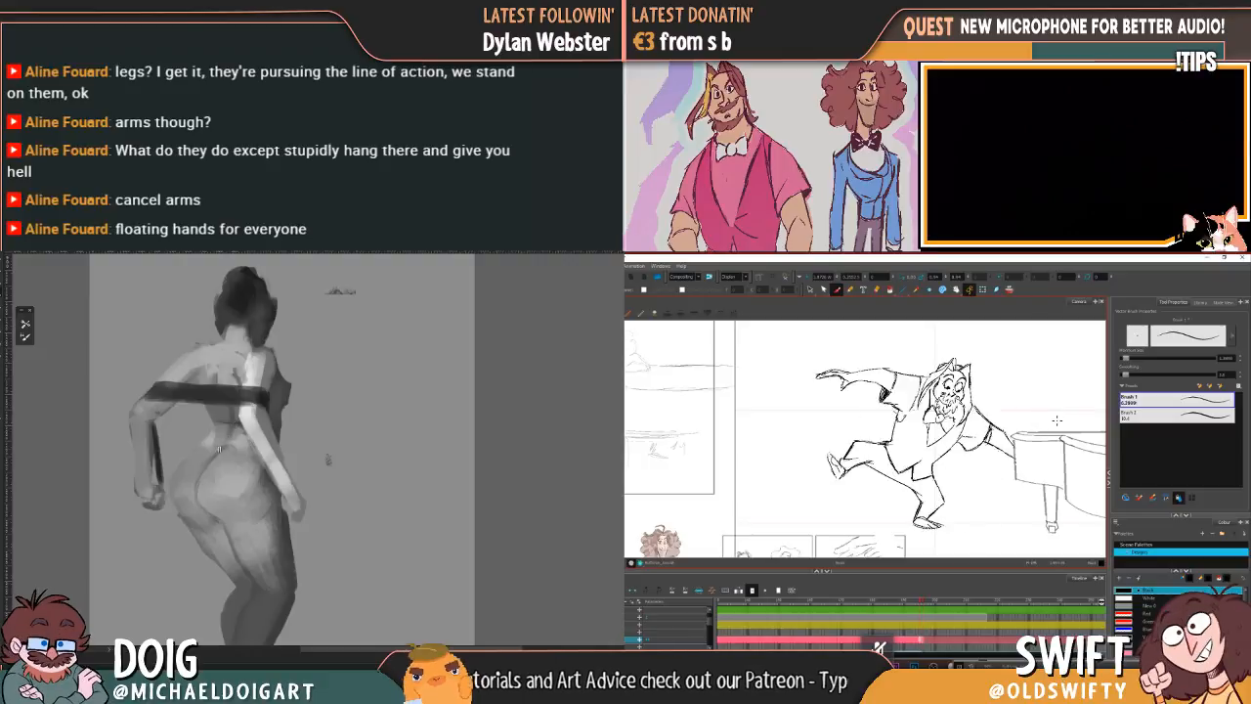
{"action": "key", "text": "f"}
{"action": "key", "text": "g"}
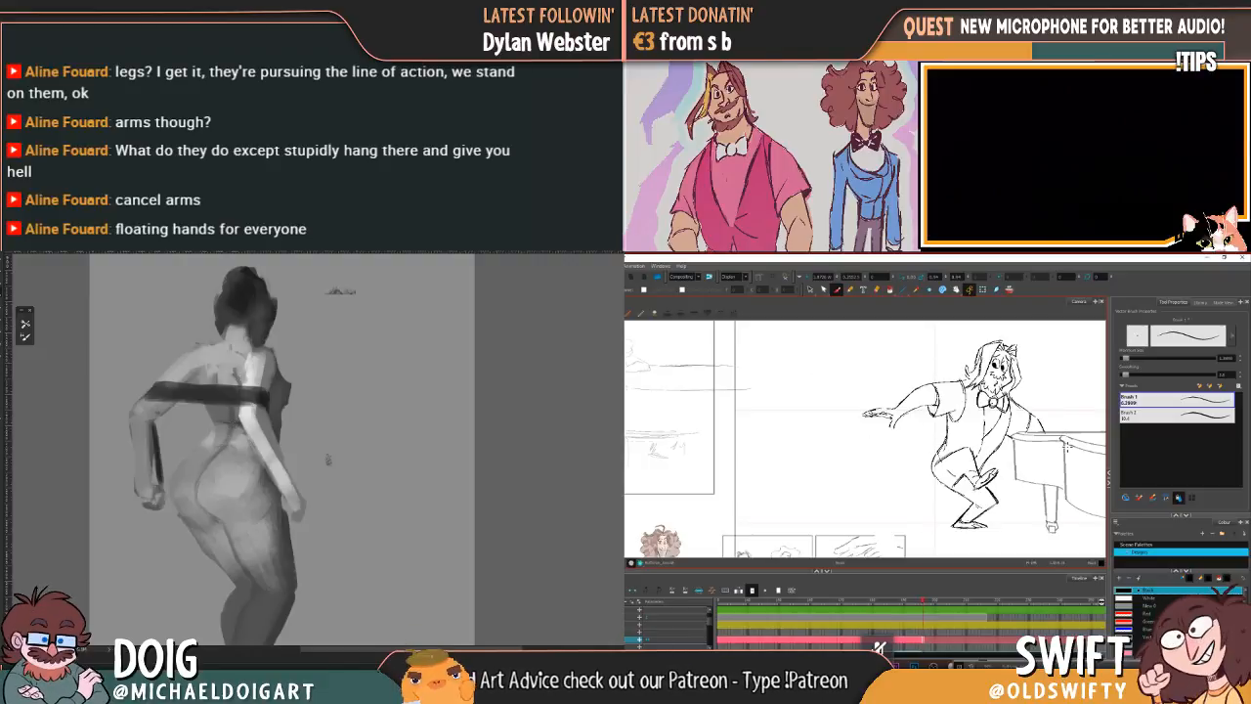
{"action": "key", "text": "f"}
{"action": "key", "text": "g"}
{"action": "key", "text": "f"}
{"action": "key", "text": "g"}
{"action": "key", "text": "f"}
{"action": "key", "text": "g"}
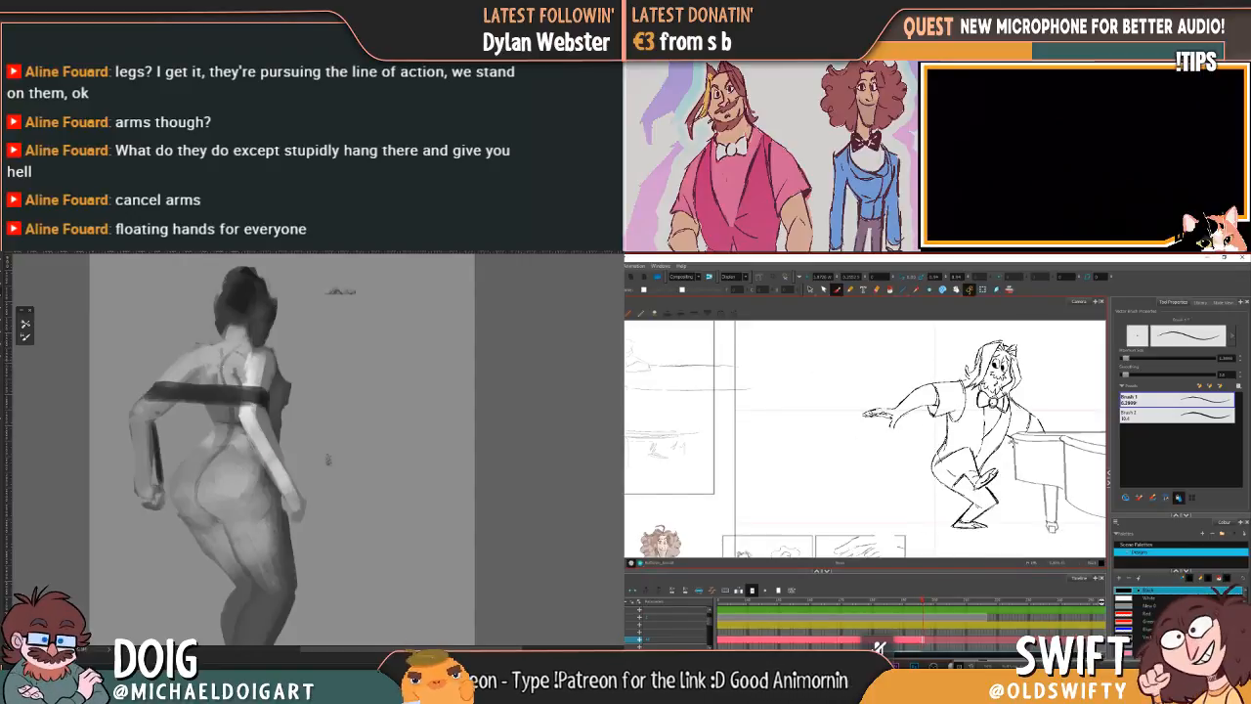
Step: Compare the leaning pose with the previous wide-legged pose, checking how the arm meets the piano
{"action": "key", "text": "f"}
{"action": "key", "text": "g"}
{"action": "key", "text": "f"}
{"action": "key", "text": "g"}
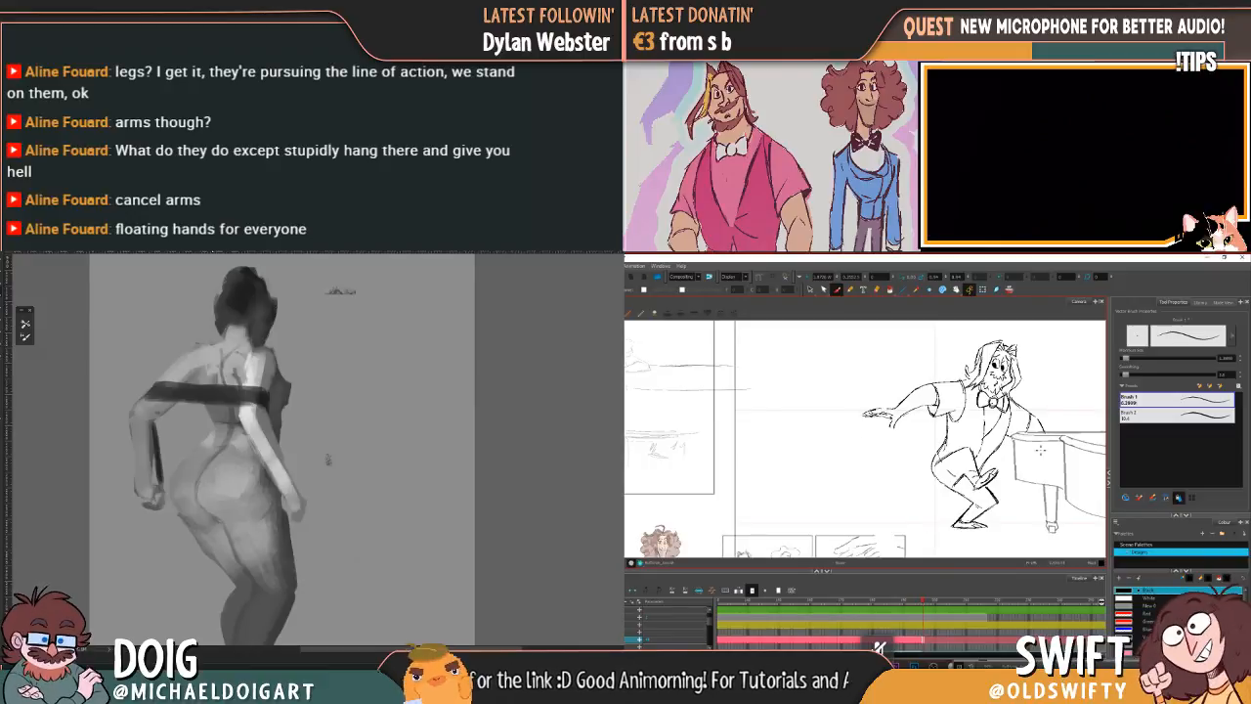
{"action": "key", "text": "f"}
{"action": "key", "text": "g"}
{"action": "key", "text": "f"}
{"action": "key", "text": "g"}
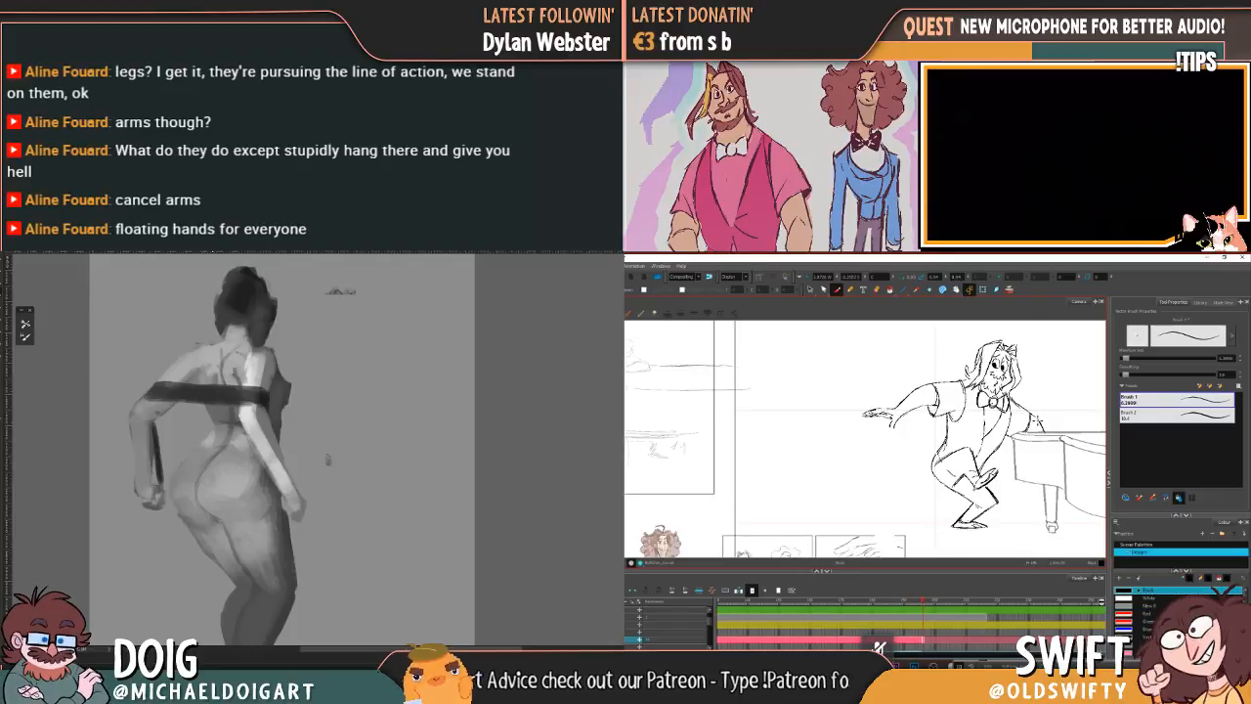
Step: Sketch the hand resting on the piano's near edge, checking it against the previous drawing
{"action": "mouse_move", "coordinate": [968, 532]}
{"action": "left_mouse_down"}
{"action": "mouse_move", "coordinate": [1077, 509]}
{"action": "mouse_move", "coordinate": [1043, 533]}
{"action": "mouse_move", "coordinate": [1026, 534]}
{"action": "mouse_move", "coordinate": [1019, 510]}
{"action": "mouse_move", "coordinate": [989, 520]}
{"action": "mouse_move", "coordinate": [1025, 532]}
{"action": "mouse_move", "coordinate": [974, 527]}
{"action": "left_mouse_up"}
{"action": "key", "text": "."}
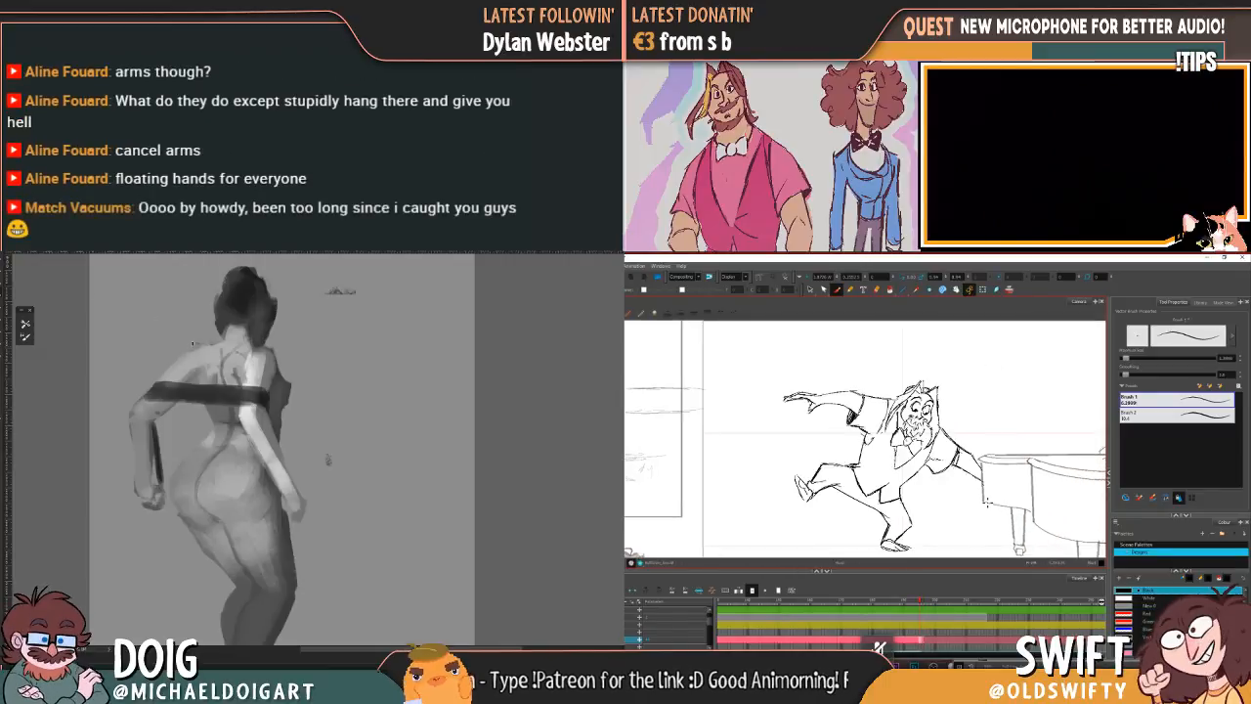
{"action": "key", "text": "."}
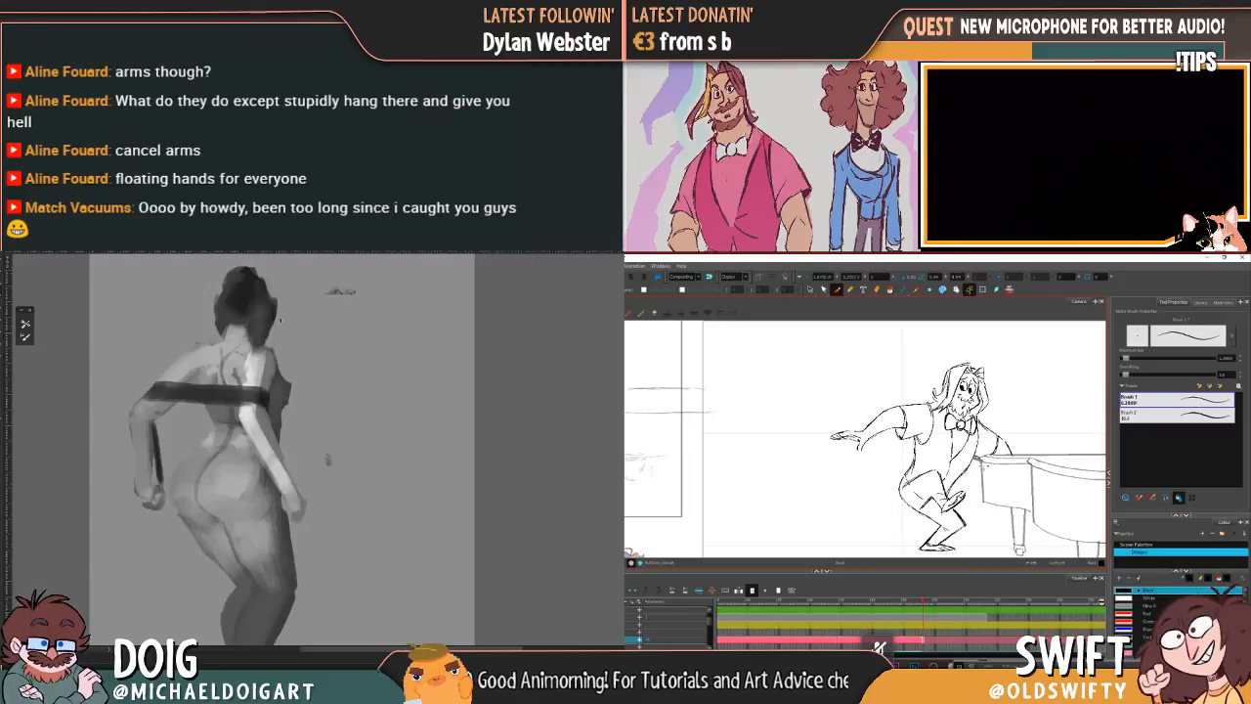
{"action": "key", "text": "."}
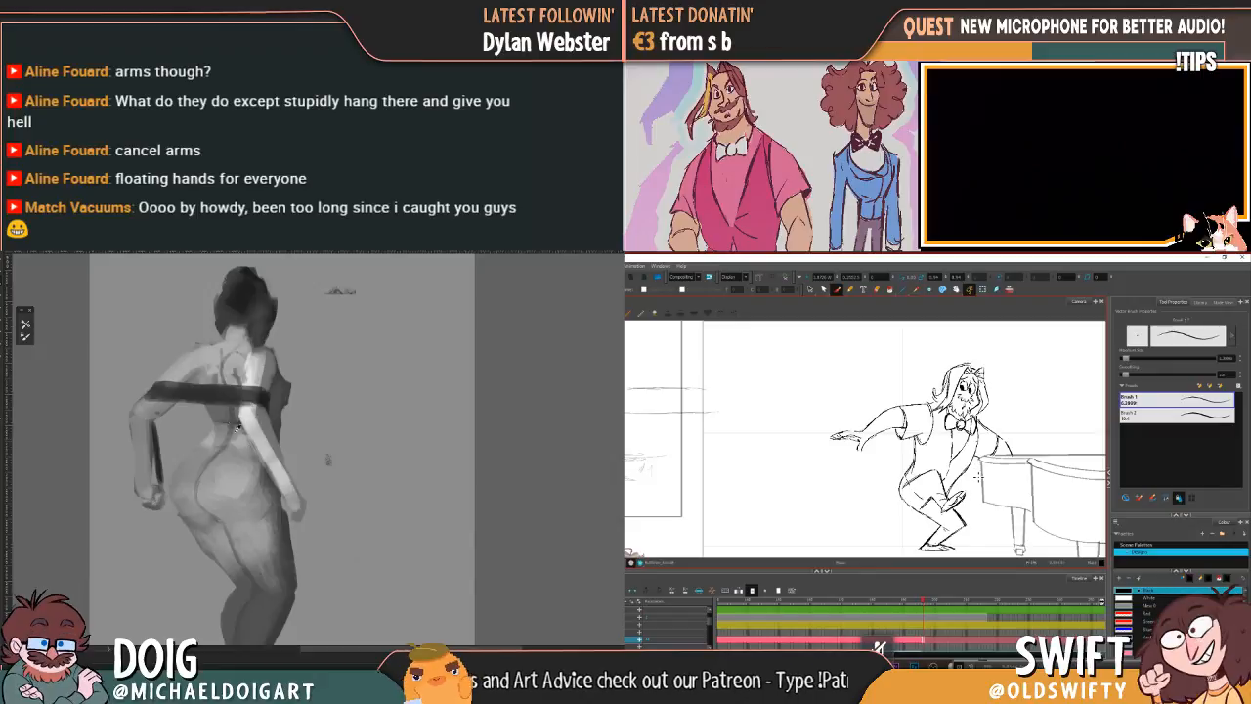
{"action": "mouse_move", "coordinate": [982, 454]}
{"action": "left_mouse_down"}
{"action": "mouse_move", "coordinate": [1060, 463]}
{"action": "mouse_move", "coordinate": [1046, 442]}
{"action": "mouse_move", "coordinate": [983, 438]}
{"action": "left_mouse_up"}
{"action": "key", "text": "."}
{"action": "key", "text": "."}
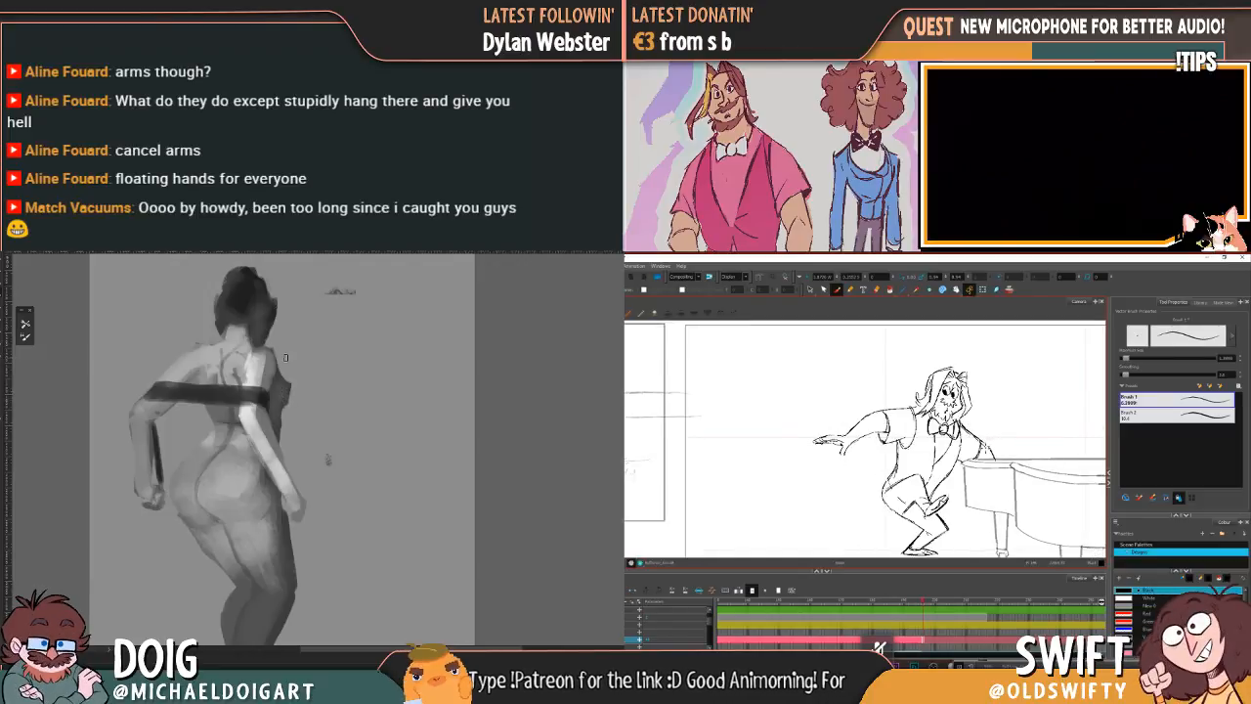
Step: Rework the lines of the leaning forearm and hand with the brush where they meet the piano lid
{"action": "left_click_drag", "start_coordinate": [255, 532], "coordinate": [256, 449]}
{"action": "key", "text": "alt+s"}
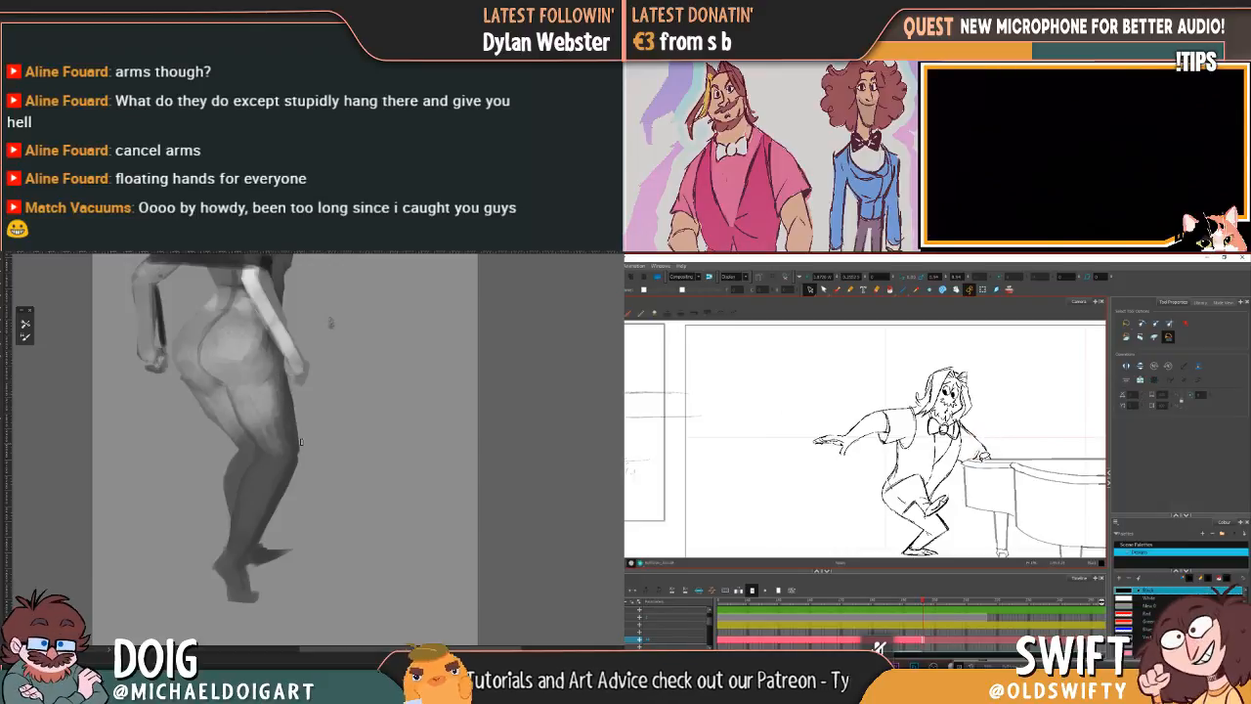
{"action": "left_click", "coordinate": [836, 290]}
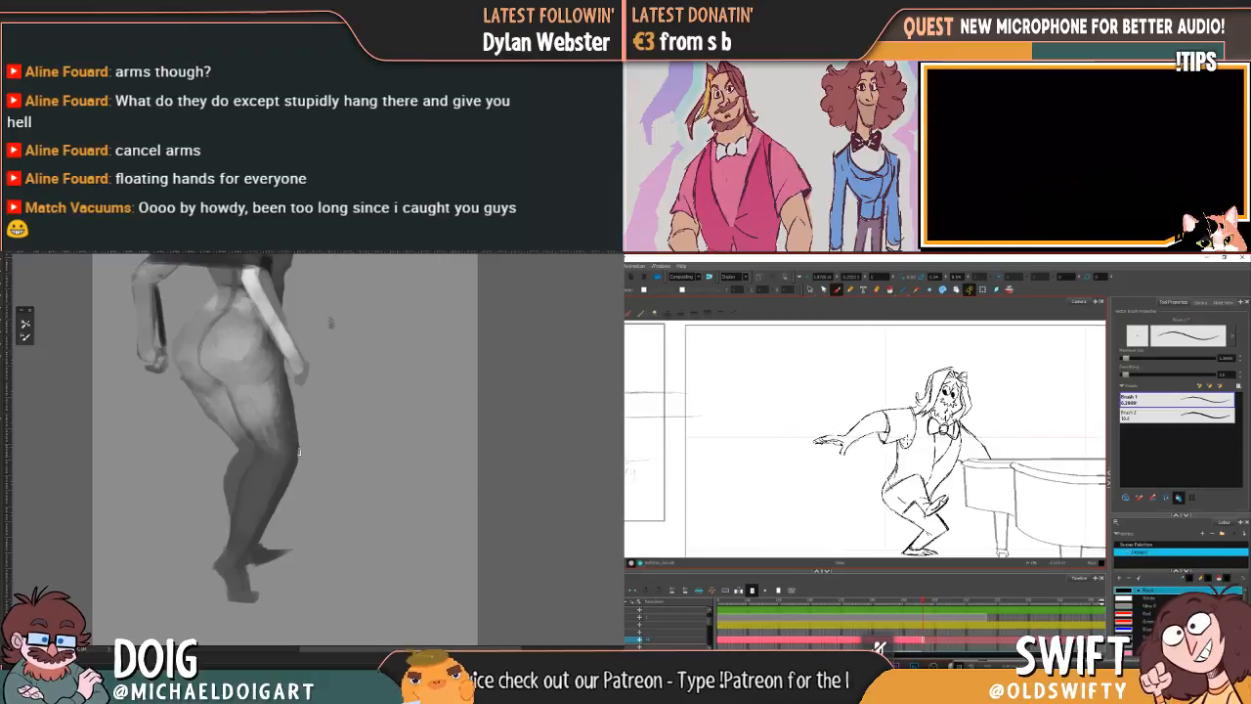
{"action": "key", "text": "comma"}
{"action": "key", "text": "period"}
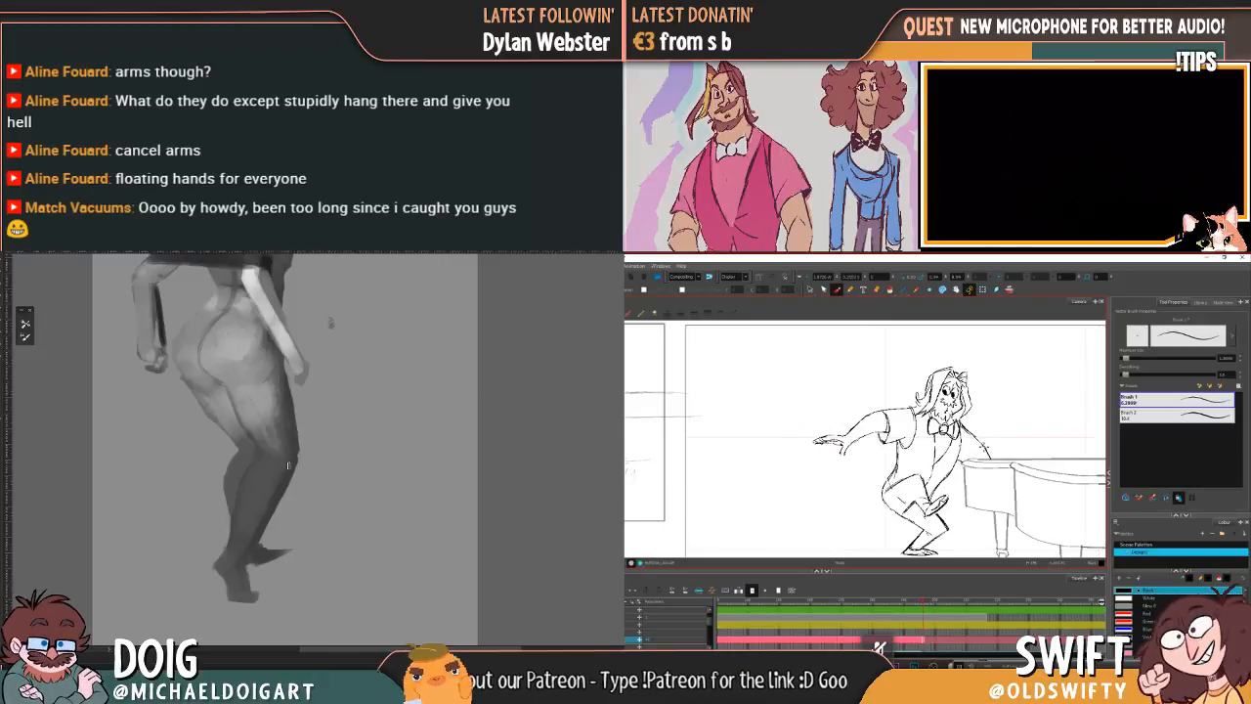
{"action": "key", "text": "comma"}
{"action": "key", "text": "period"}
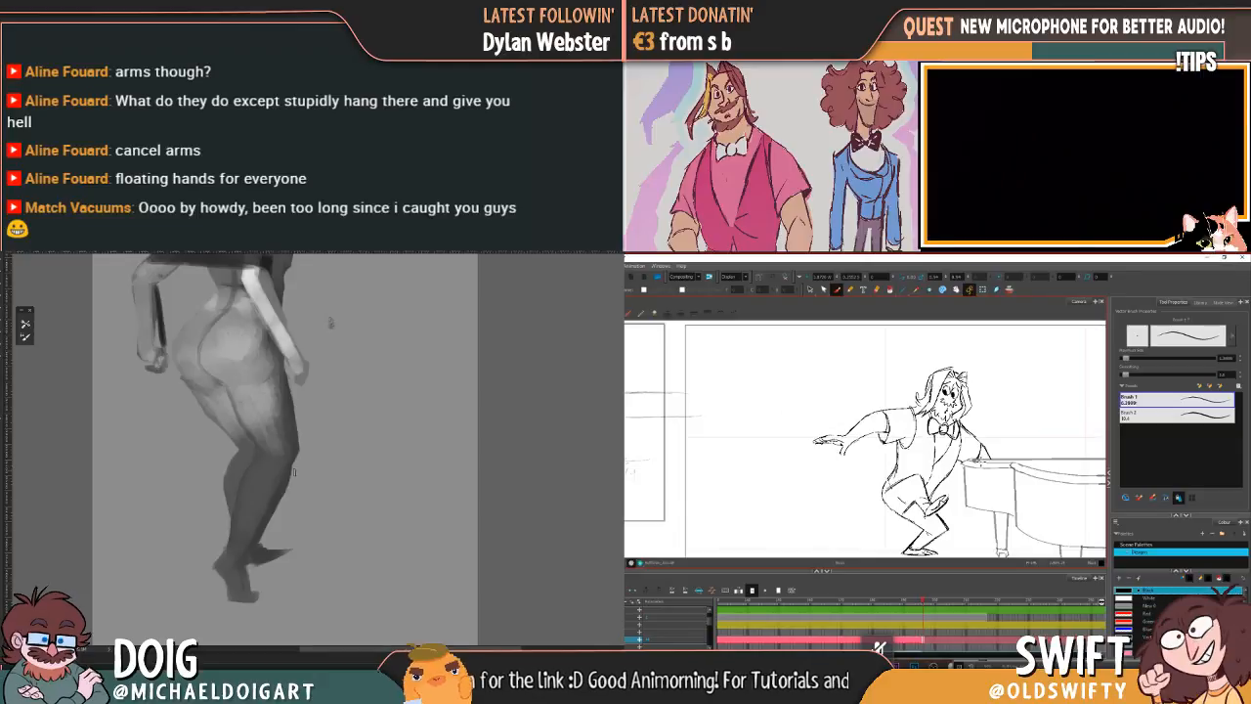
{"action": "key", "text": "comma"}
{"action": "key", "text": "period"}
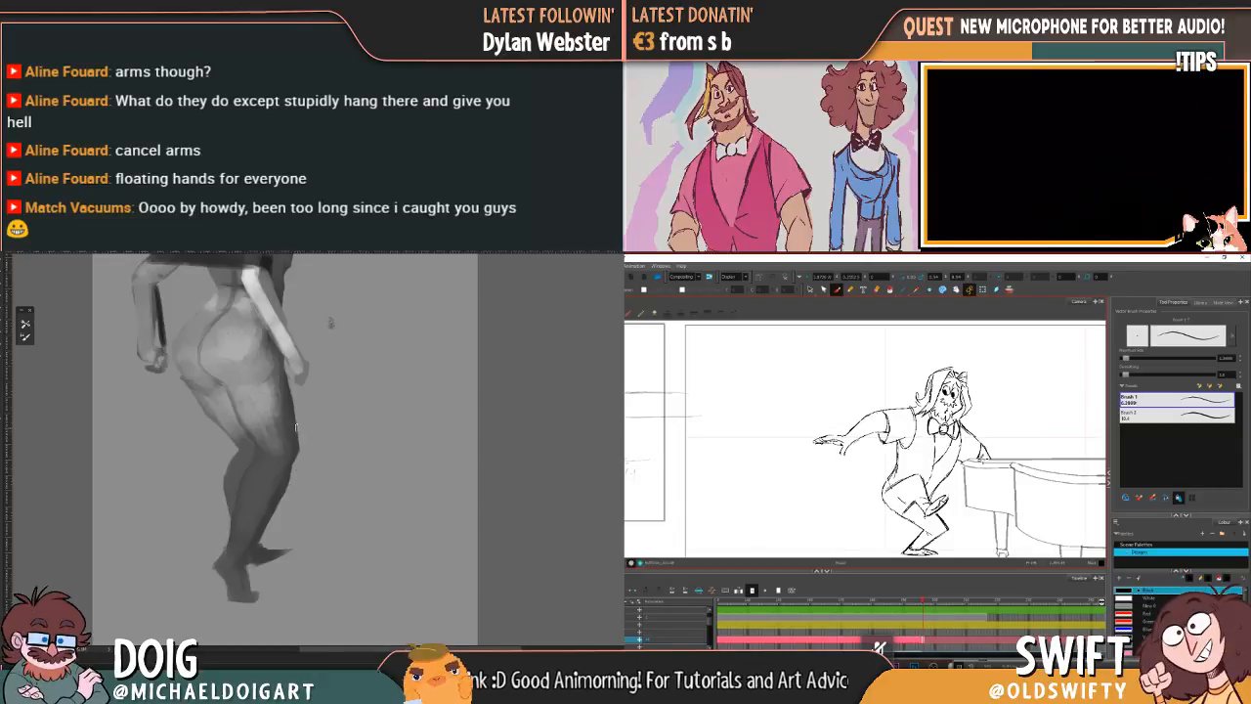
{"action": "key", "text": "comma"}
{"action": "key", "text": "period"}
{"action": "key", "text": "comma"}
{"action": "key", "text": "period"}
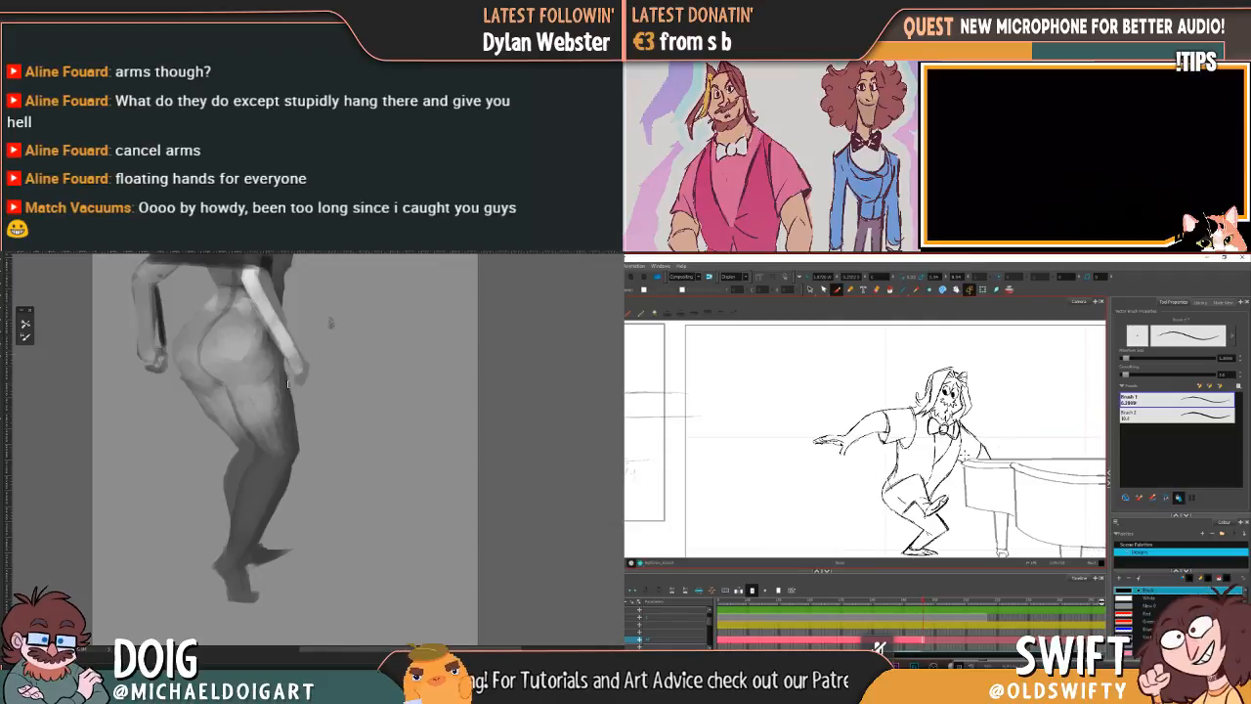
Step: Compare the leaning pose with the previous drawing again, checking the movement of the arm and shoulders
{"action": "left_click_drag", "start_coordinate": [270, 415], "coordinate": [244, 428]}
{"action": "key", "text": "comma"}
{"action": "key", "text": "period"}
{"action": "key", "text": "comma"}
{"action": "key", "text": "period"}
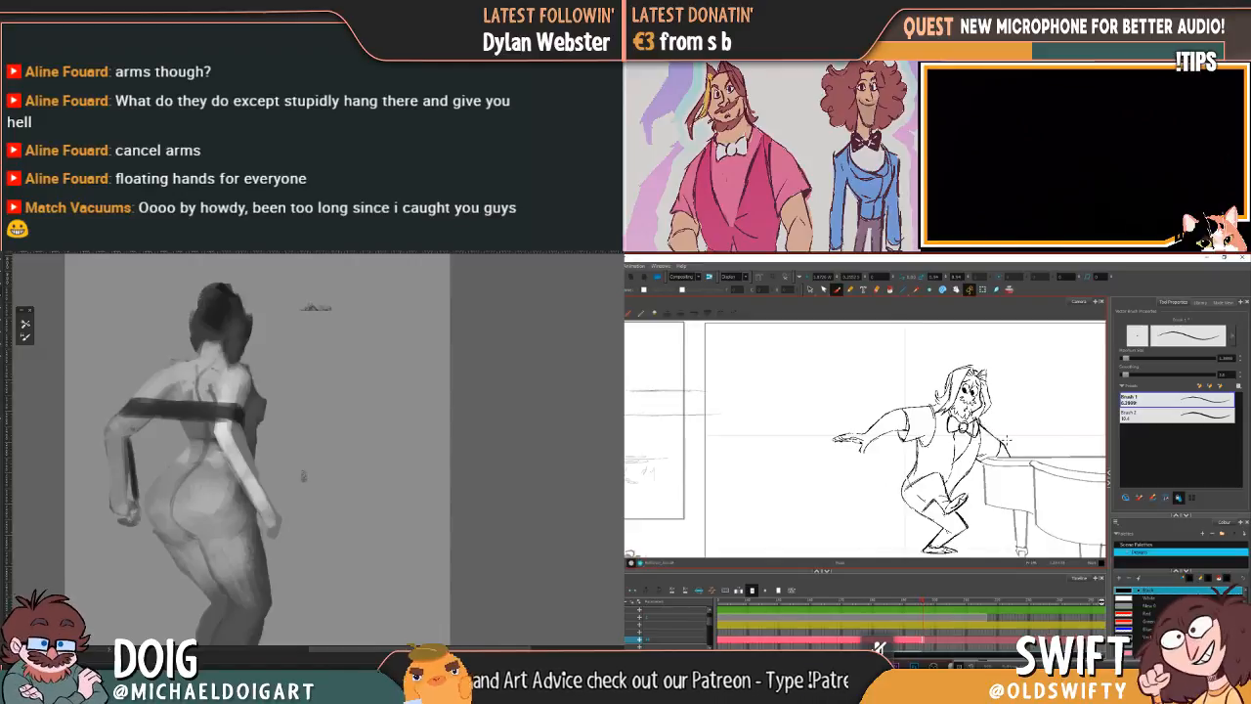
{"action": "key", "text": "f"}
{"action": "key", "text": "g"}
{"action": "left_click_drag", "start_coordinate": [978, 427], "coordinate": [1042, 430]}
{"action": "key", "text": "f"}
{"action": "key", "text": "g"}
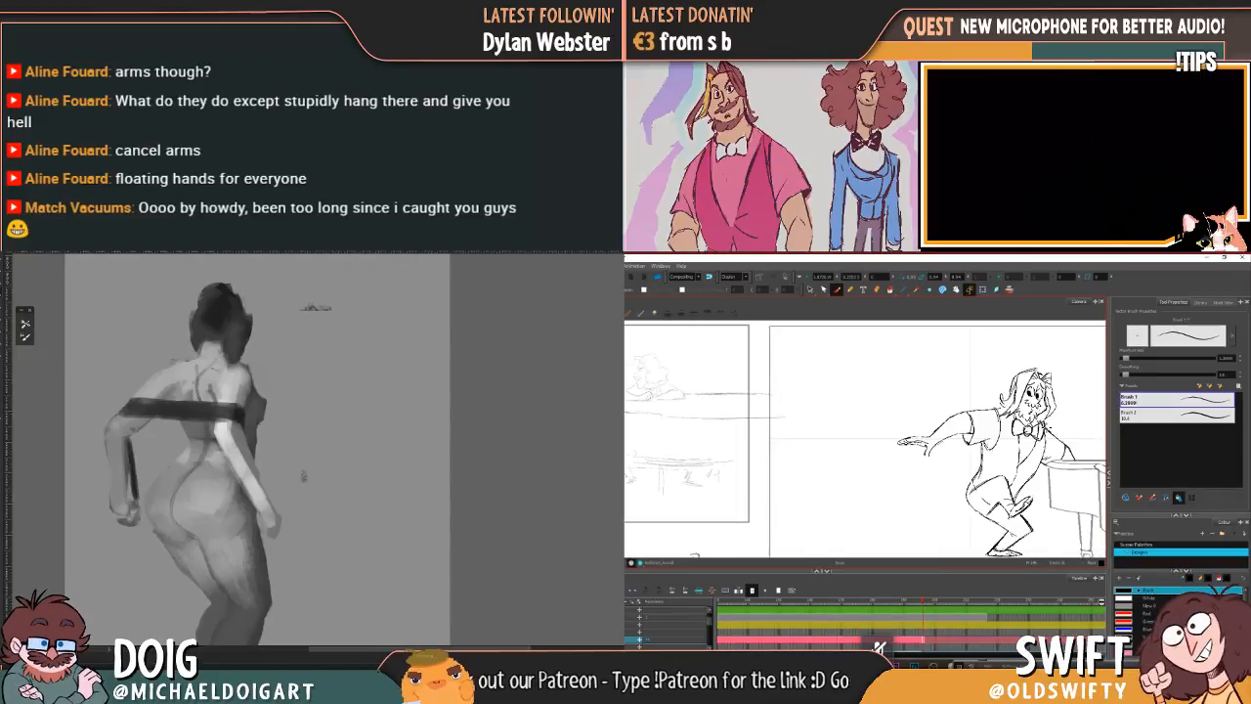
{"action": "key", "text": "f"}
{"action": "key", "text": "g"}
Step: Extend the exposure of the leaning pose's drawing to where the shorter layer above it ends
{"action": "key", "text": "period"}
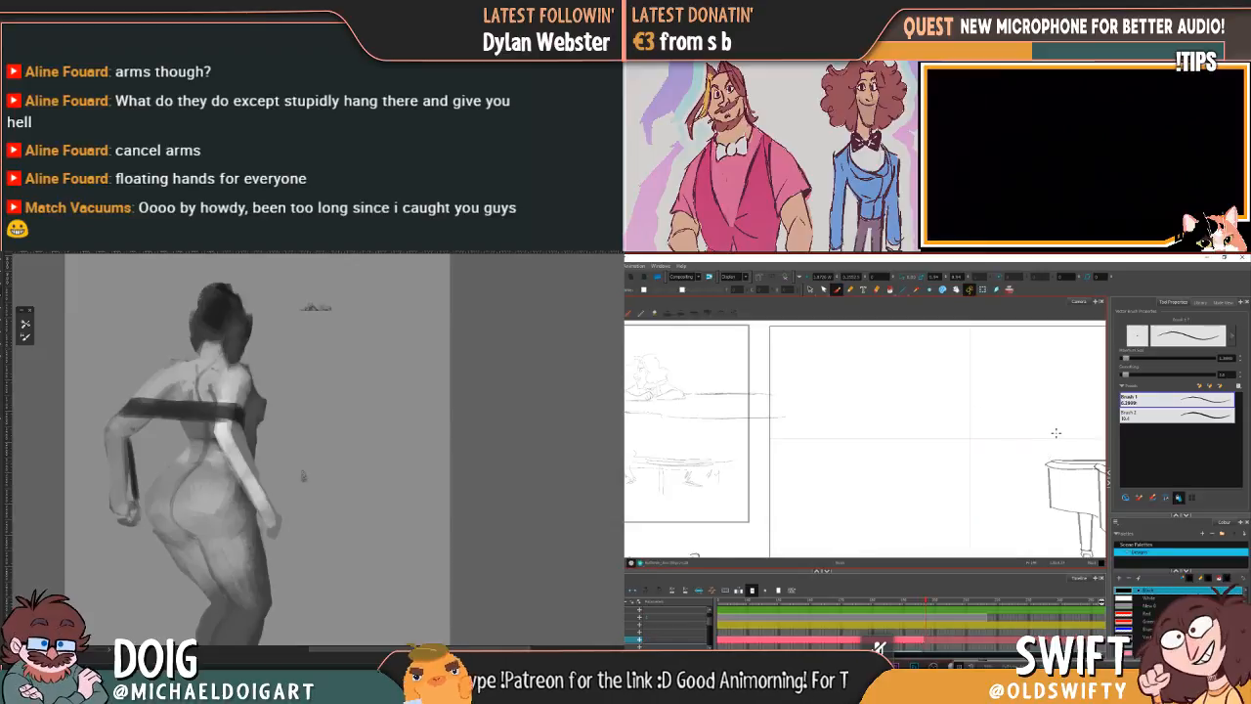
{"action": "left_click_drag", "start_coordinate": [1049, 436], "coordinate": [950, 405]}
{"action": "scroll", "coordinate": [958, 398], "scroll_direction": "down", "scroll_amount": 1}
{"action": "key", "text": "comma"}
{"action": "key", "text": "period"}
{"action": "key", "text": "comma"}
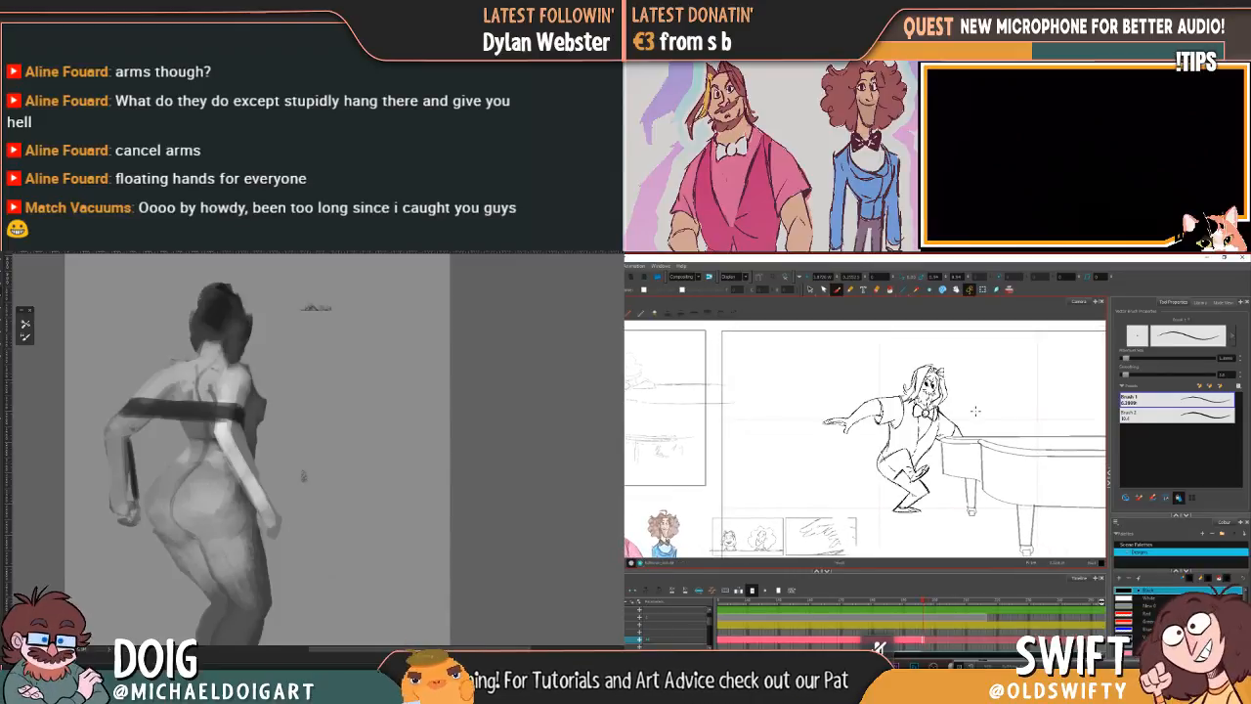
{"action": "key", "text": "period"}
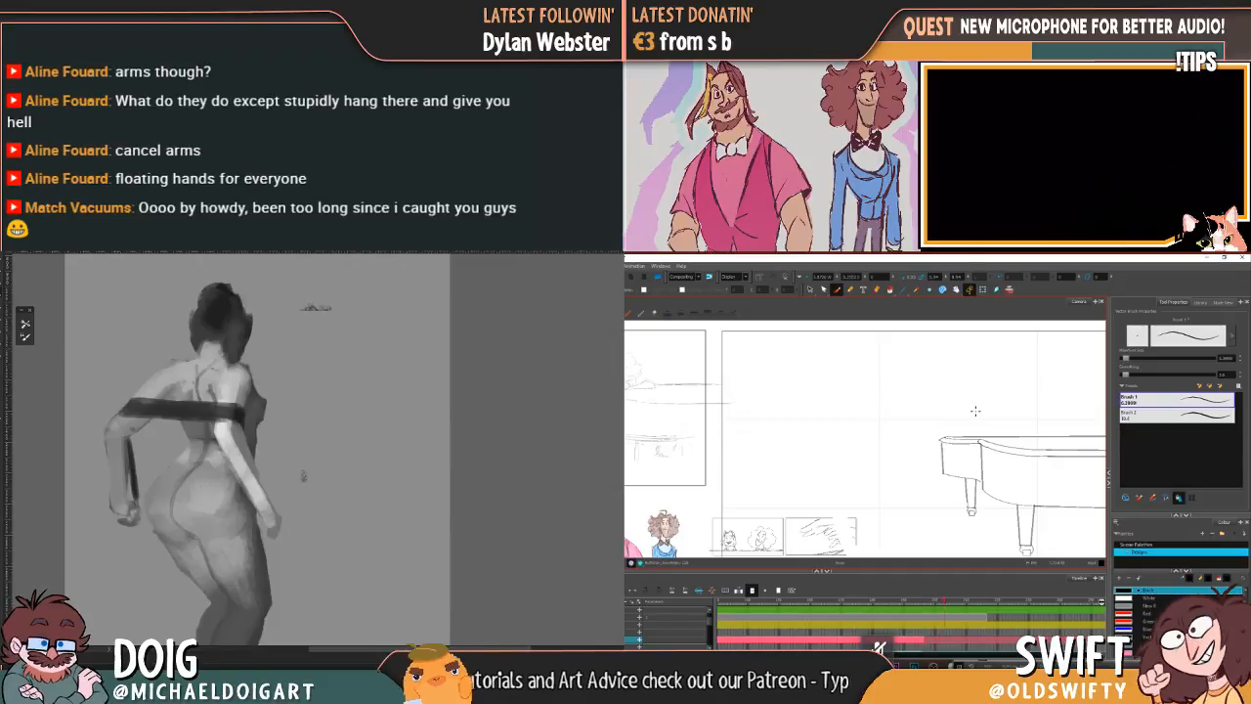
{"action": "key", "text": "period"}
{"action": "key", "text": "period"}
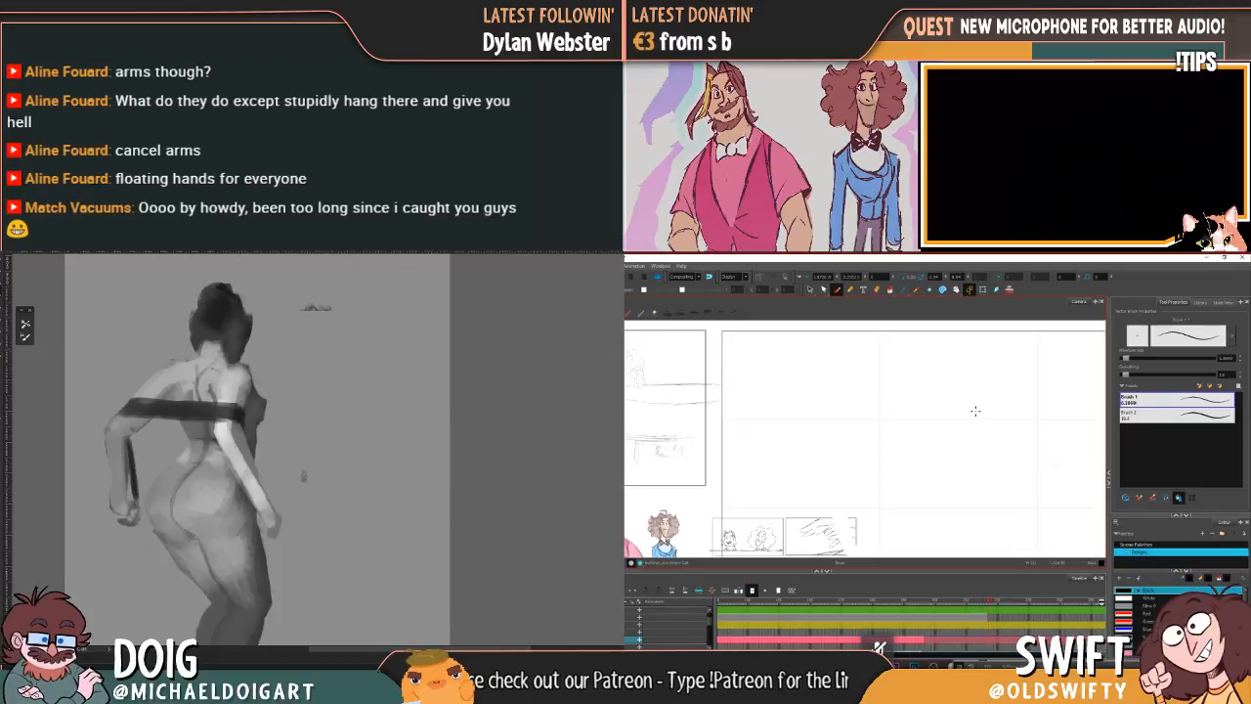
{"action": "key", "text": "comma"}
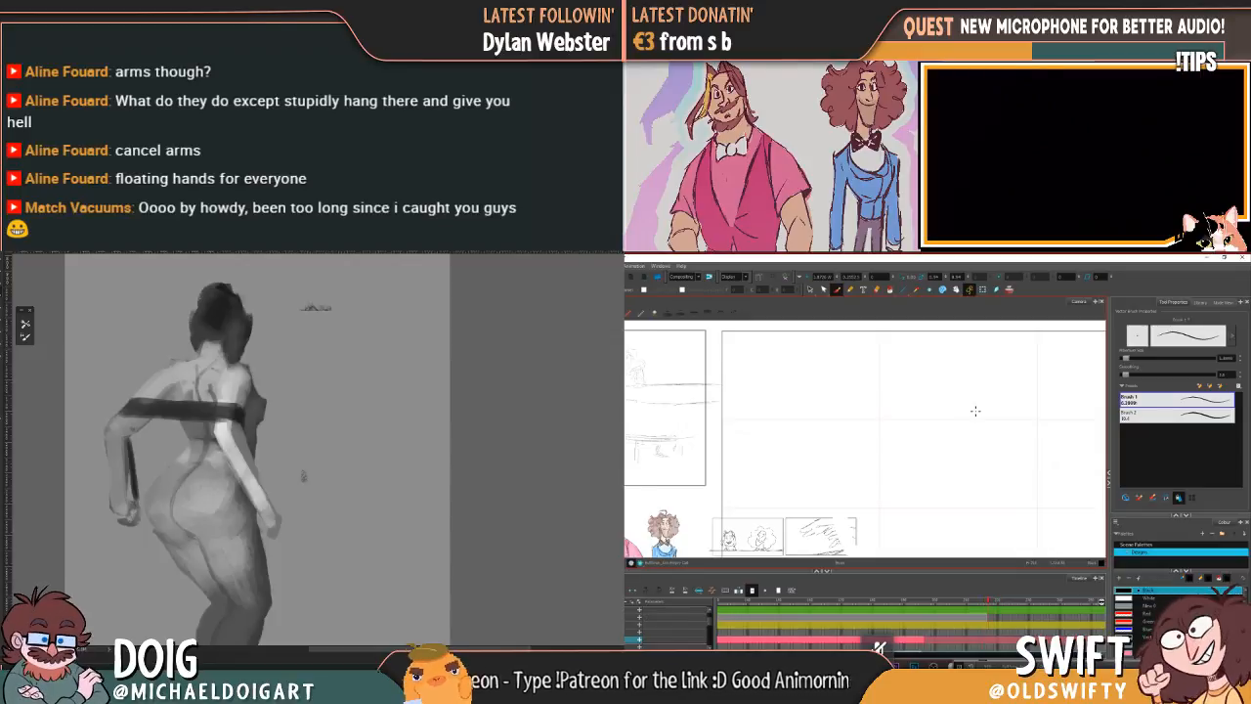
{"action": "key", "text": "F5"}
Step: Scrub the timeline back to the character's earlier standing pose beside the piano to review the animation
{"action": "left_click_drag", "start_coordinate": [941, 602], "coordinate": [765, 606]}
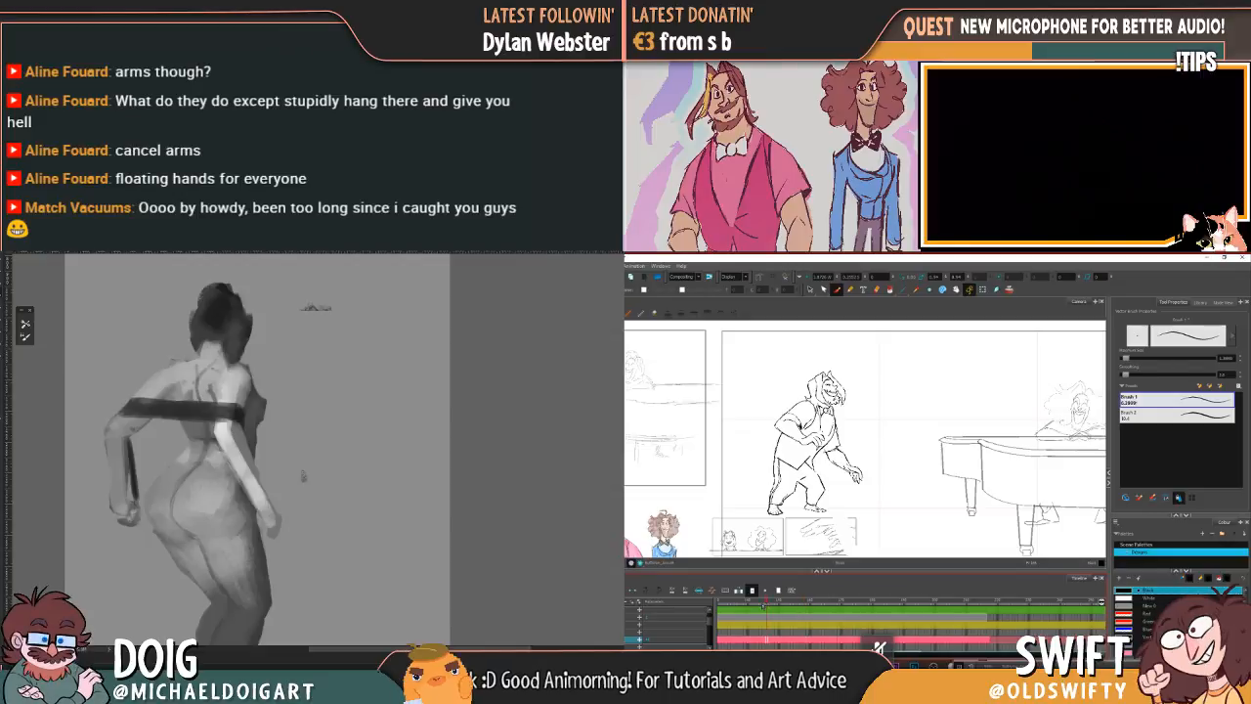
{"action": "left_click", "coordinate": [973, 606]}
{"action": "left_click", "coordinate": [796, 605]}
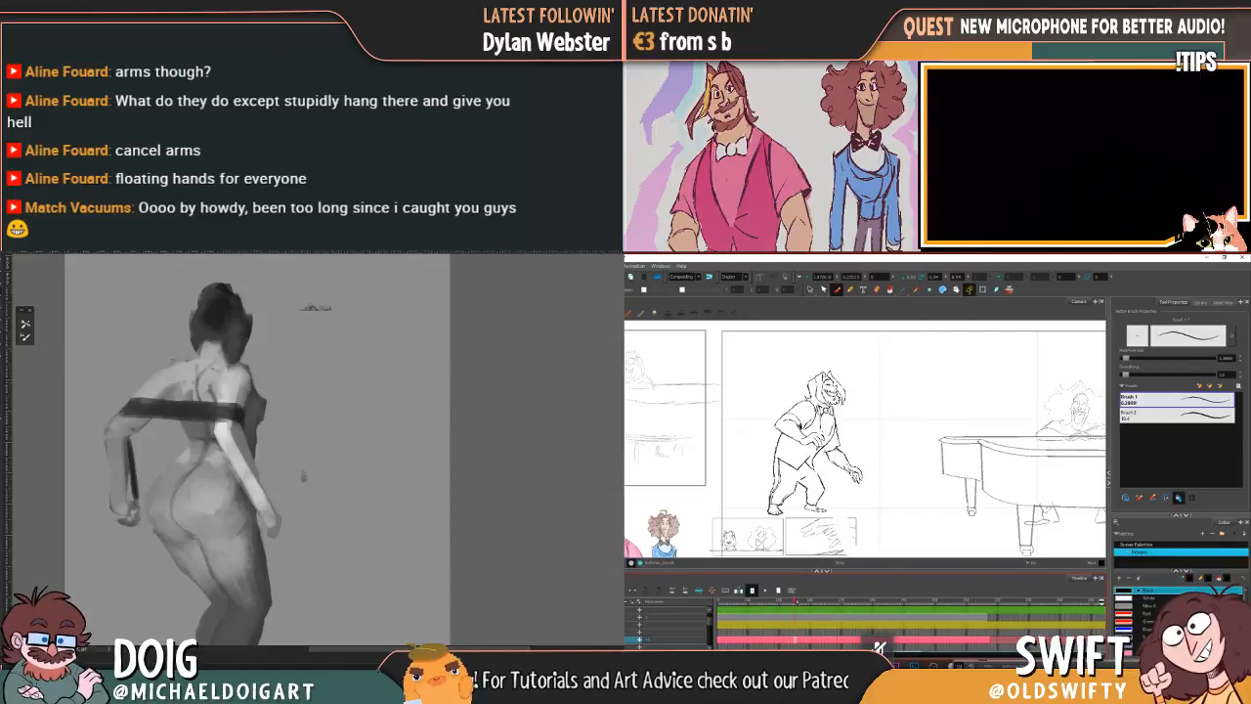
Step: Lasso the upper body of the crouched leaning pose, tilt it slightly and shift it into a new position by the piano
{"action": "left_click", "coordinate": [974, 606]}
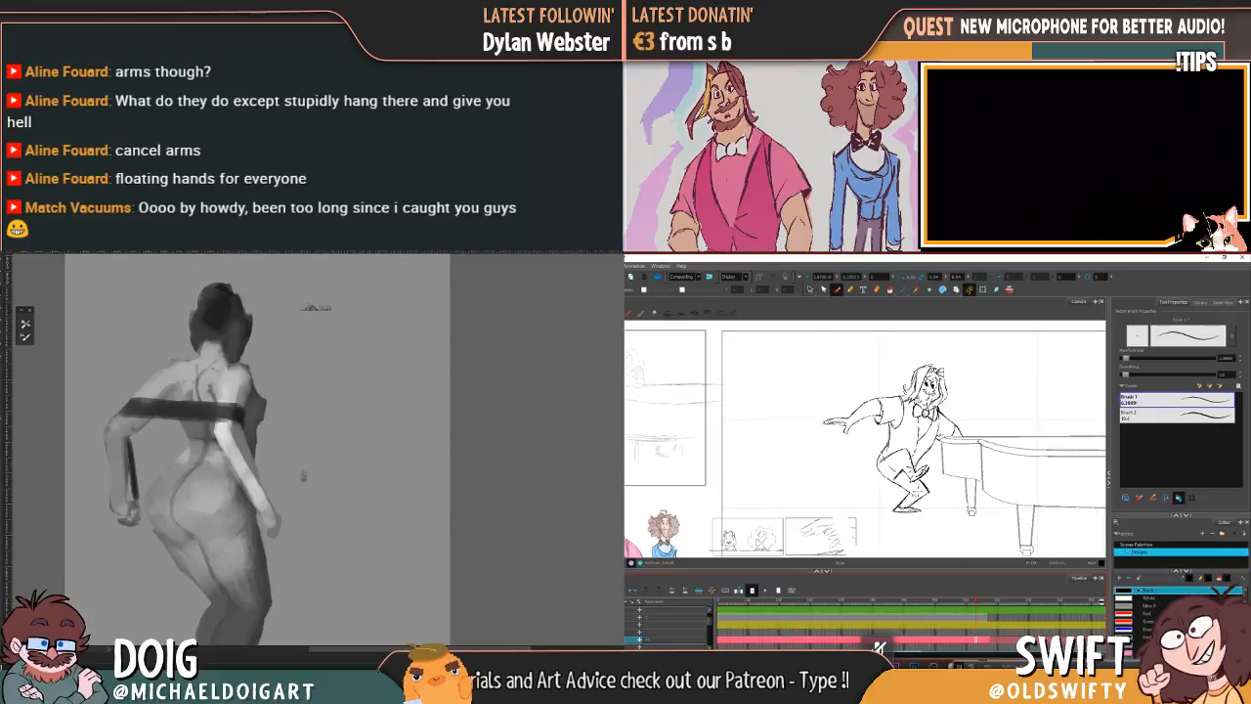
{"action": "left_click", "coordinate": [811, 289]}
{"action": "mouse_move", "coordinate": [939, 461]}
{"action": "left_mouse_down"}
{"action": "mouse_move", "coordinate": [811, 400]}
{"action": "mouse_move", "coordinate": [978, 459]}
{"action": "left_mouse_up"}
{"action": "left_click_drag", "start_coordinate": [991, 364], "coordinate": [974, 371]}
{"action": "left_click_drag", "start_coordinate": [921, 421], "coordinate": [931, 420]}
{"action": "left_click", "coordinate": [1013, 433]}
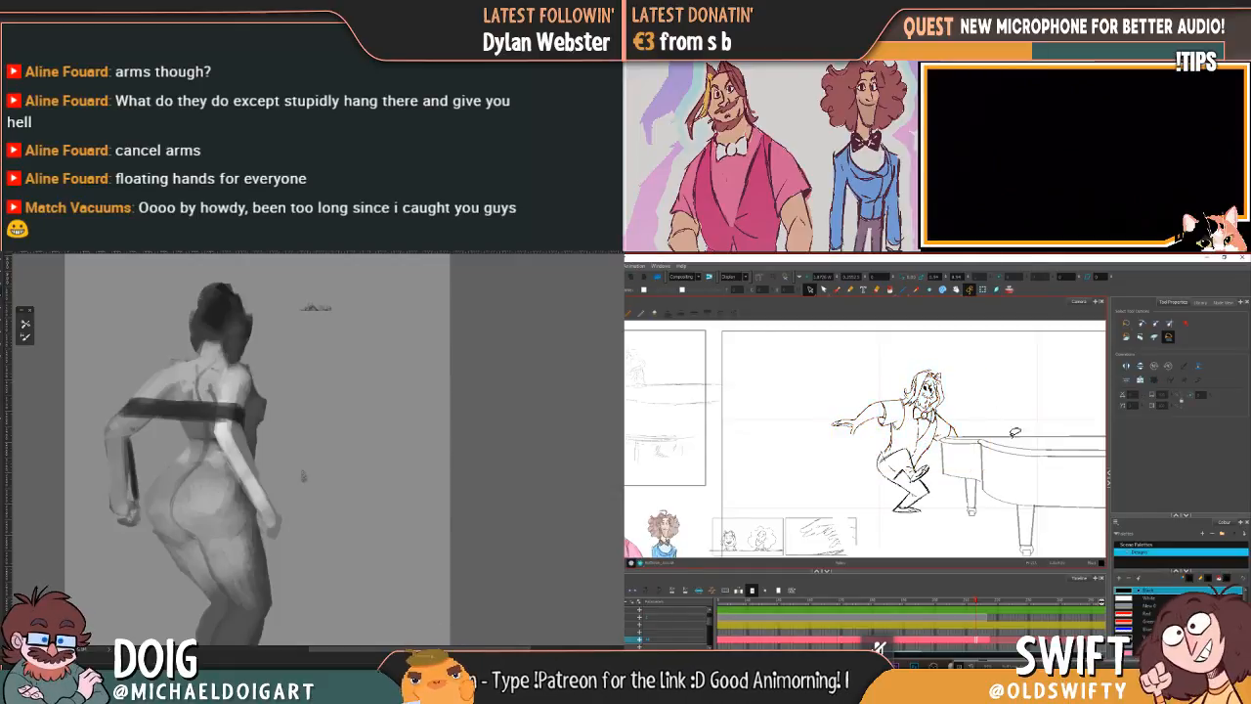
Step: Compare the leaning pose with the earlier standing drawing, then rotate and lower its upper body slightly
{"action": "left_click", "coordinate": [828, 604]}
{"action": "left_click", "coordinate": [967, 602]}
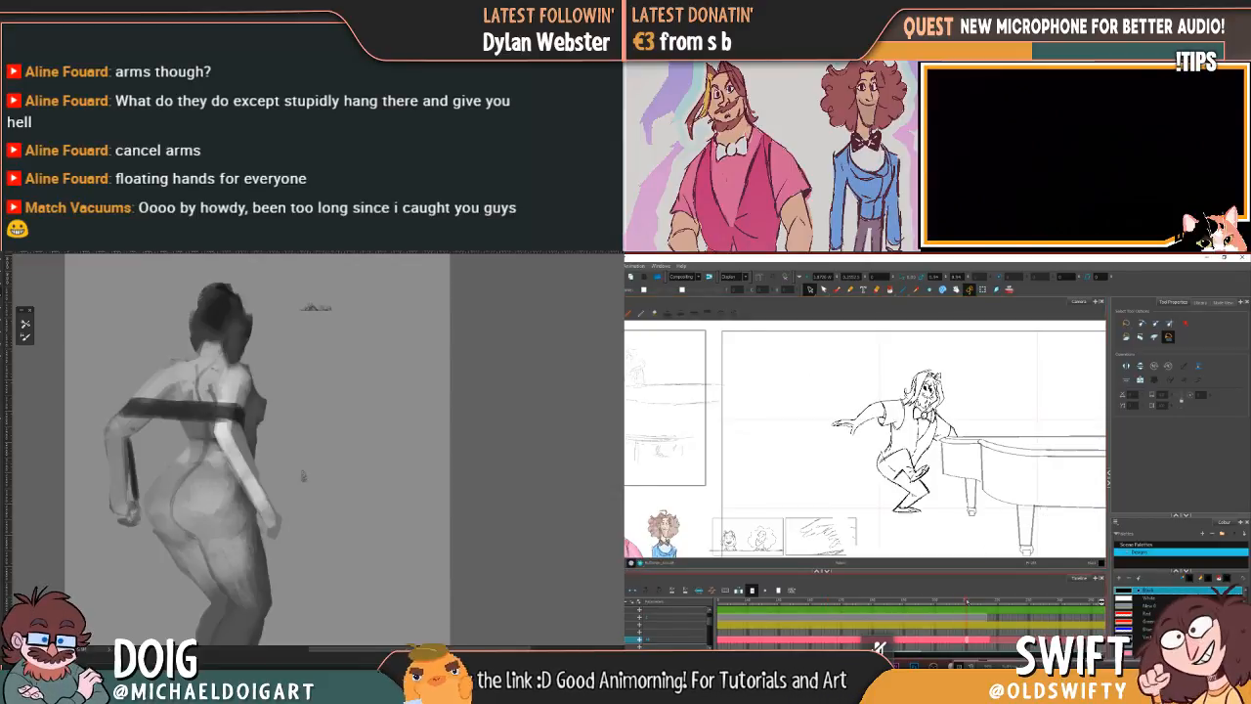
{"action": "left_click", "coordinate": [799, 606]}
{"action": "left_click", "coordinate": [967, 602]}
{"action": "mouse_move", "coordinate": [980, 430]}
{"action": "left_mouse_down"}
{"action": "mouse_move", "coordinate": [919, 456]}
{"action": "mouse_move", "coordinate": [828, 385]}
{"action": "mouse_move", "coordinate": [989, 438]}
{"action": "left_mouse_up"}
{"action": "left_click_drag", "start_coordinate": [986, 369], "coordinate": [989, 375]}
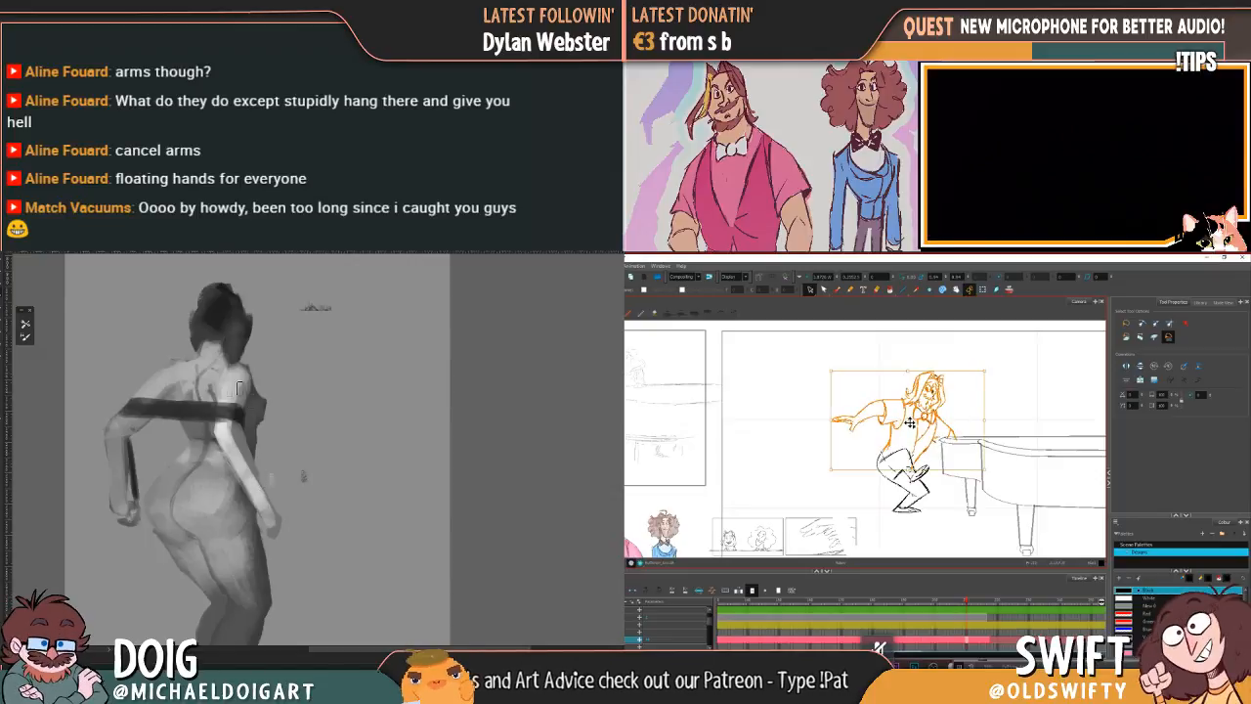
{"action": "left_click_drag", "start_coordinate": [912, 423], "coordinate": [909, 425]}
{"action": "left_click", "coordinate": [1015, 486]}
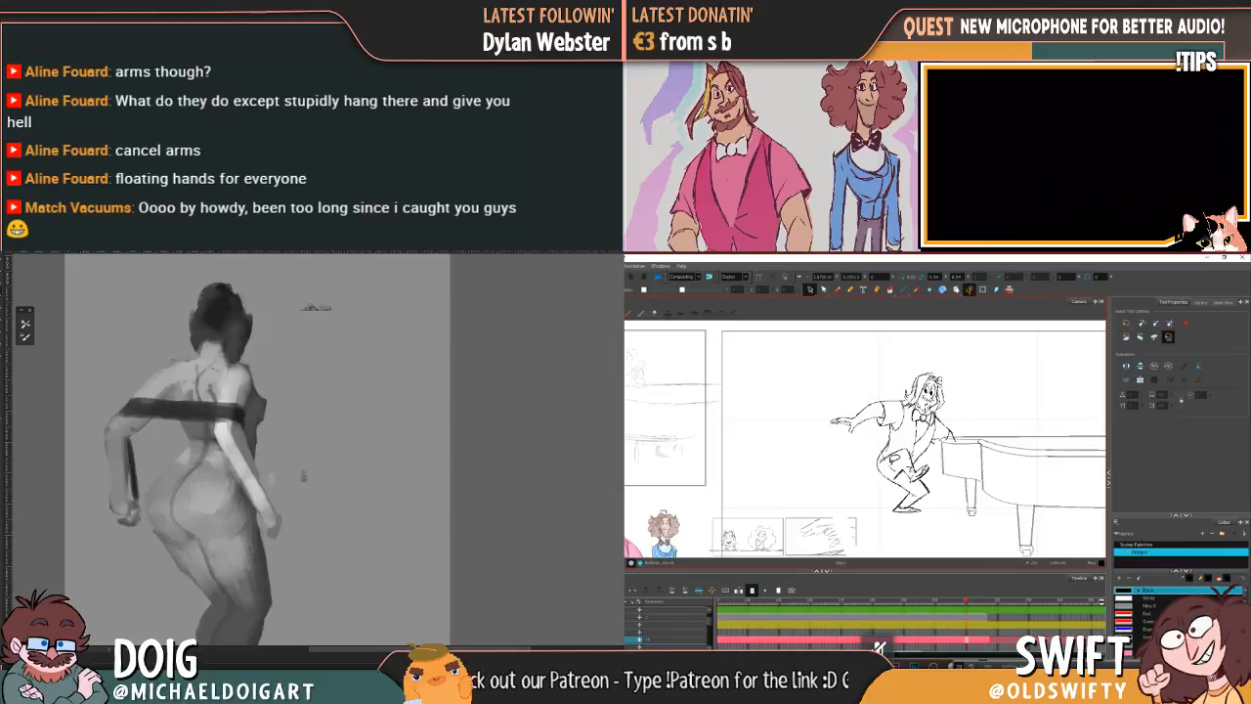
Step: Delete the stray line at the leaning character's hip where the torso meets the trousers
{"action": "left_click", "coordinate": [905, 484]}
{"action": "left_click", "coordinate": [959, 464]}
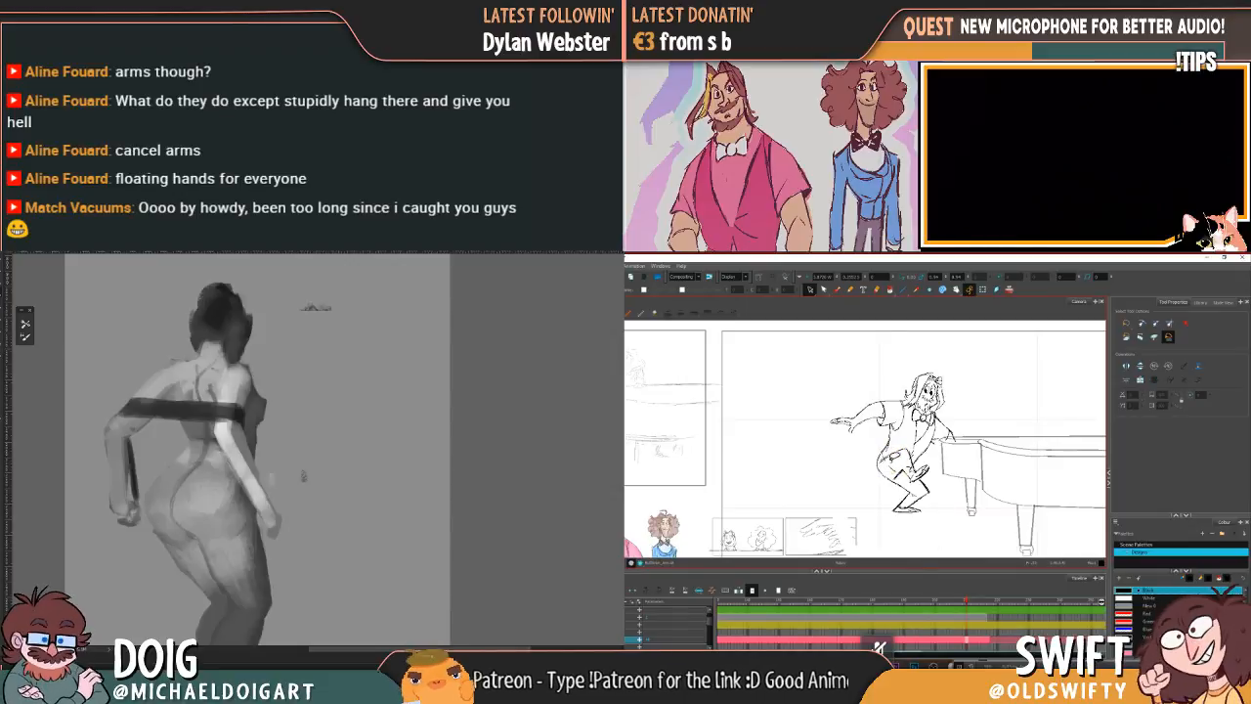
{"action": "left_click", "coordinate": [891, 461]}
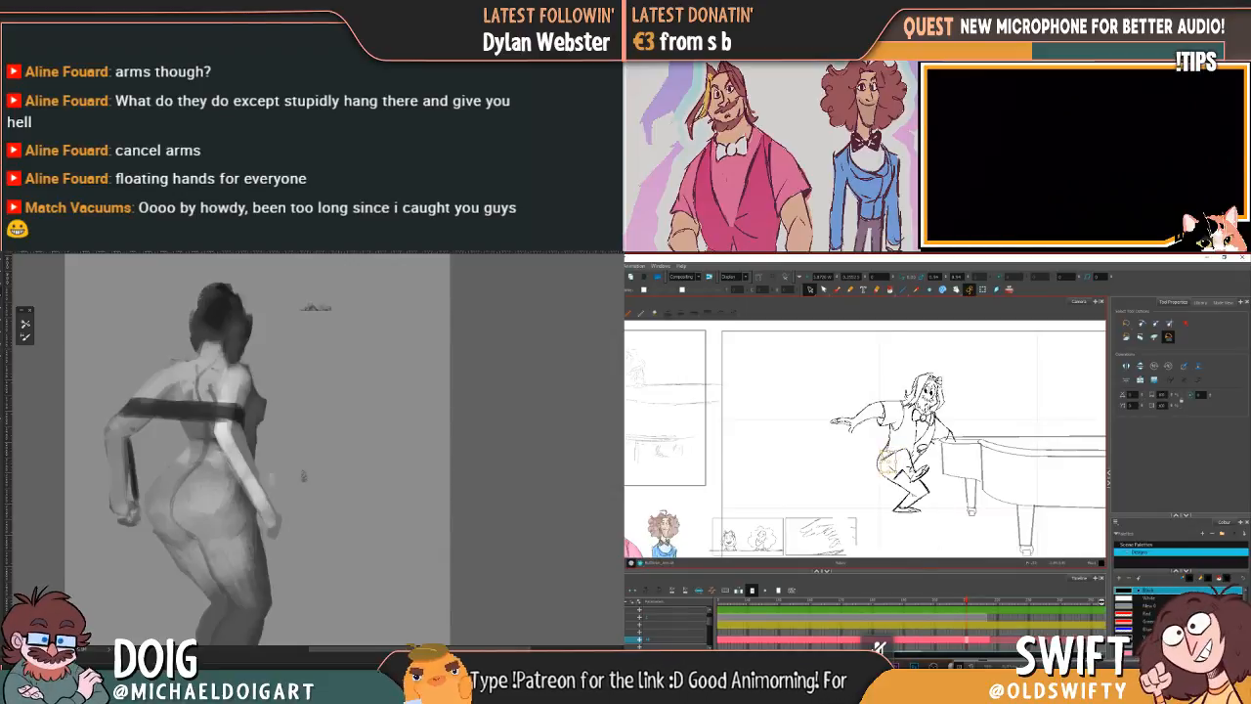
{"action": "key", "text": "Delete"}
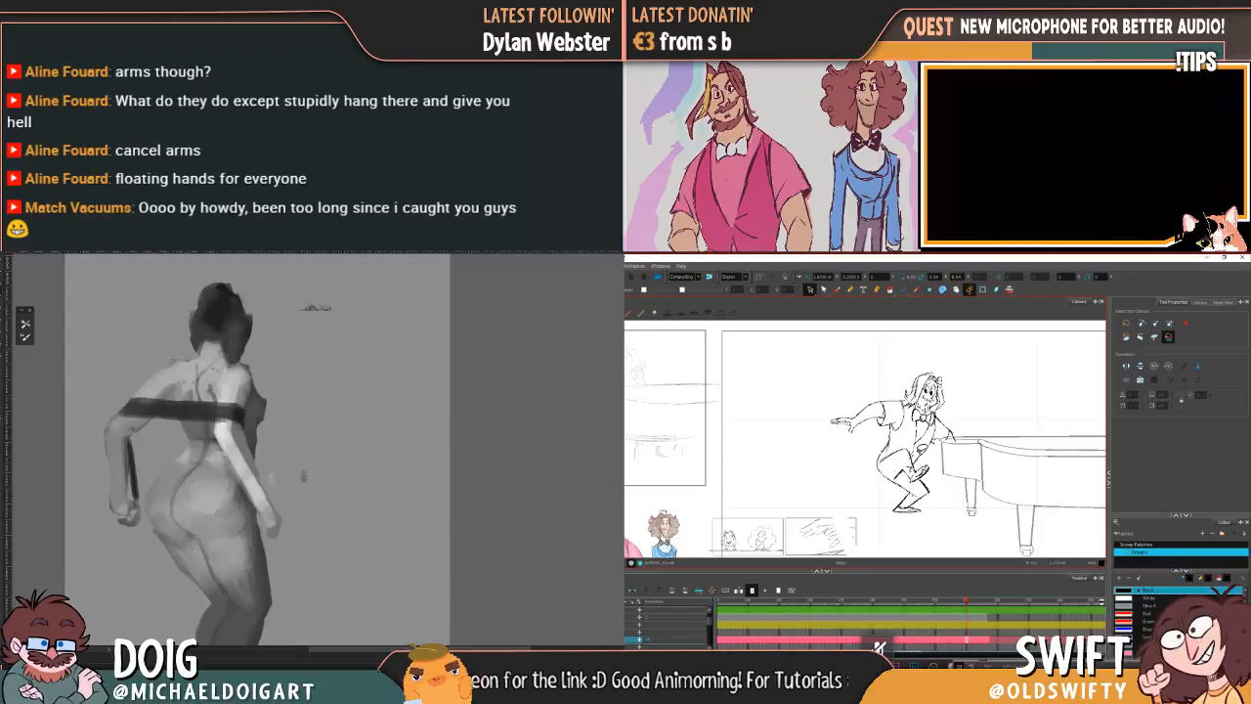
Step: Check the leaning pose against the earlier drawing and nudge its upper body slightly closer to the piano
{"action": "left_click", "coordinate": [814, 602]}
{"action": "left_click", "coordinate": [970, 602]}
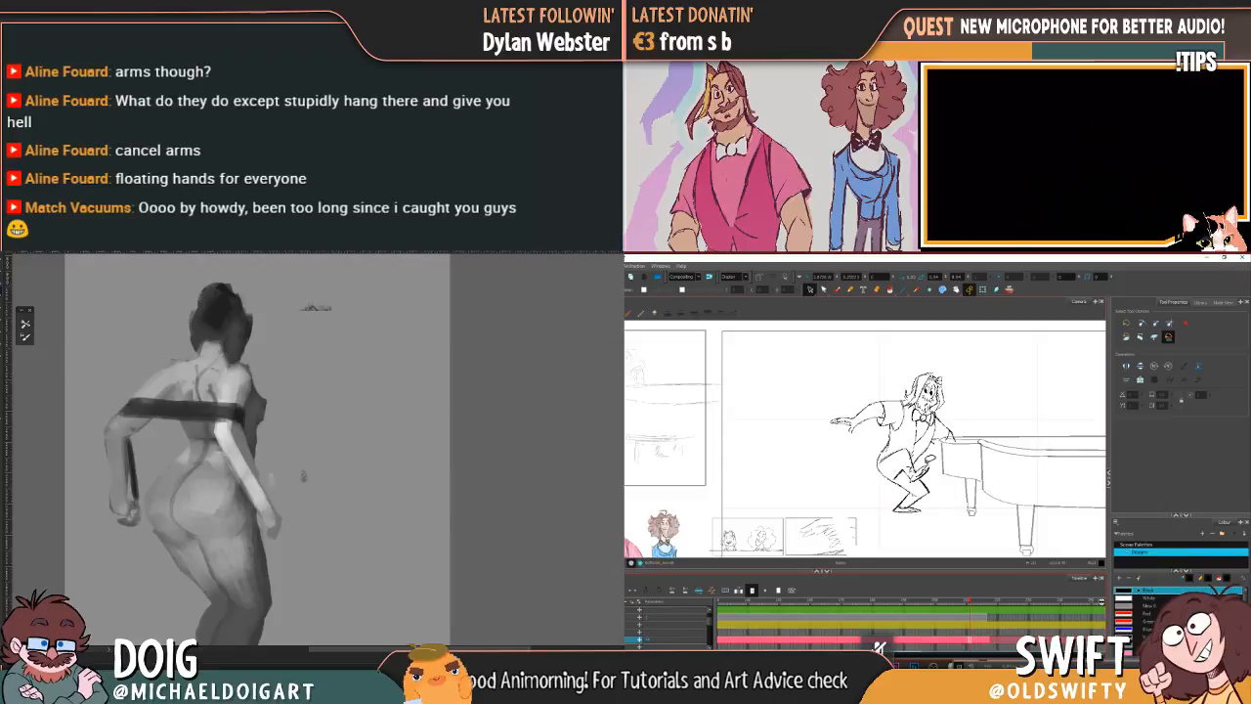
{"action": "mouse_move", "coordinate": [899, 447]}
{"action": "left_mouse_down"}
{"action": "mouse_move", "coordinate": [831, 424]}
{"action": "mouse_move", "coordinate": [982, 446]}
{"action": "mouse_move", "coordinate": [973, 452]}
{"action": "left_mouse_up"}
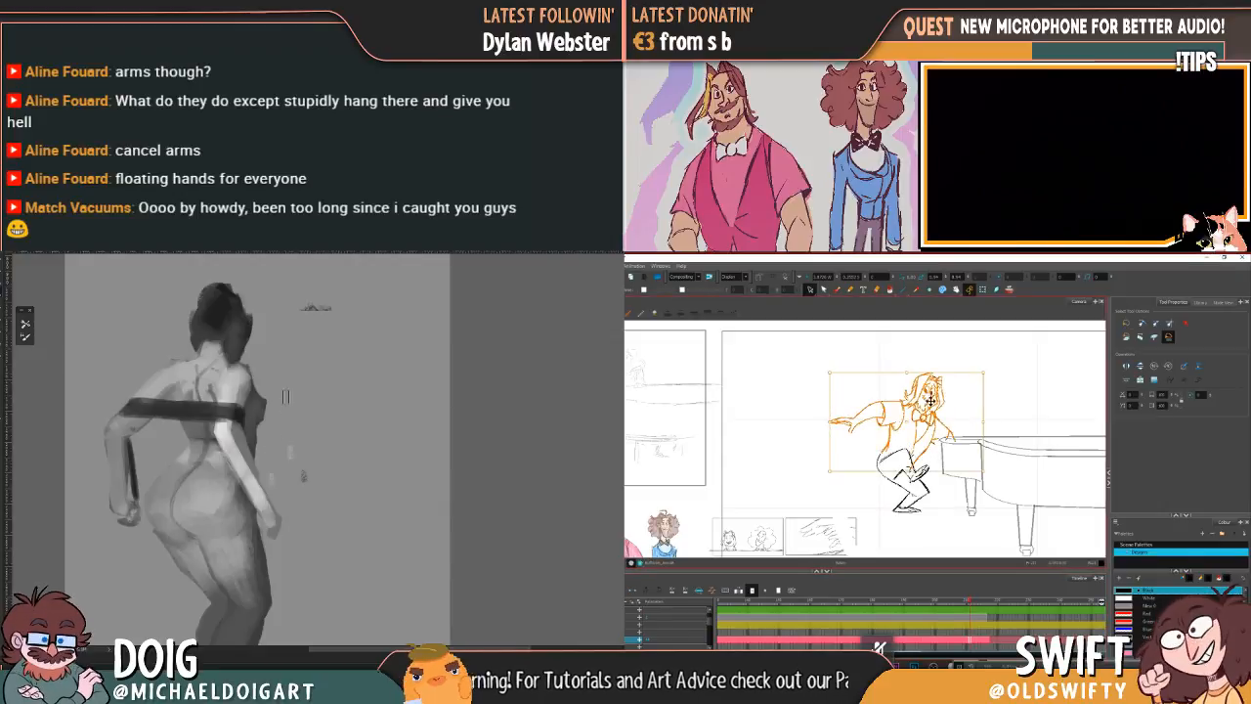
{"action": "left_click_drag", "start_coordinate": [928, 407], "coordinate": [930, 407]}
{"action": "left_click", "coordinate": [993, 395]}
Step: Recheck the move from the standing pose, then reselect the leaning character's upper body and fine-tune its tilt and height
{"action": "left_click", "coordinate": [821, 603]}
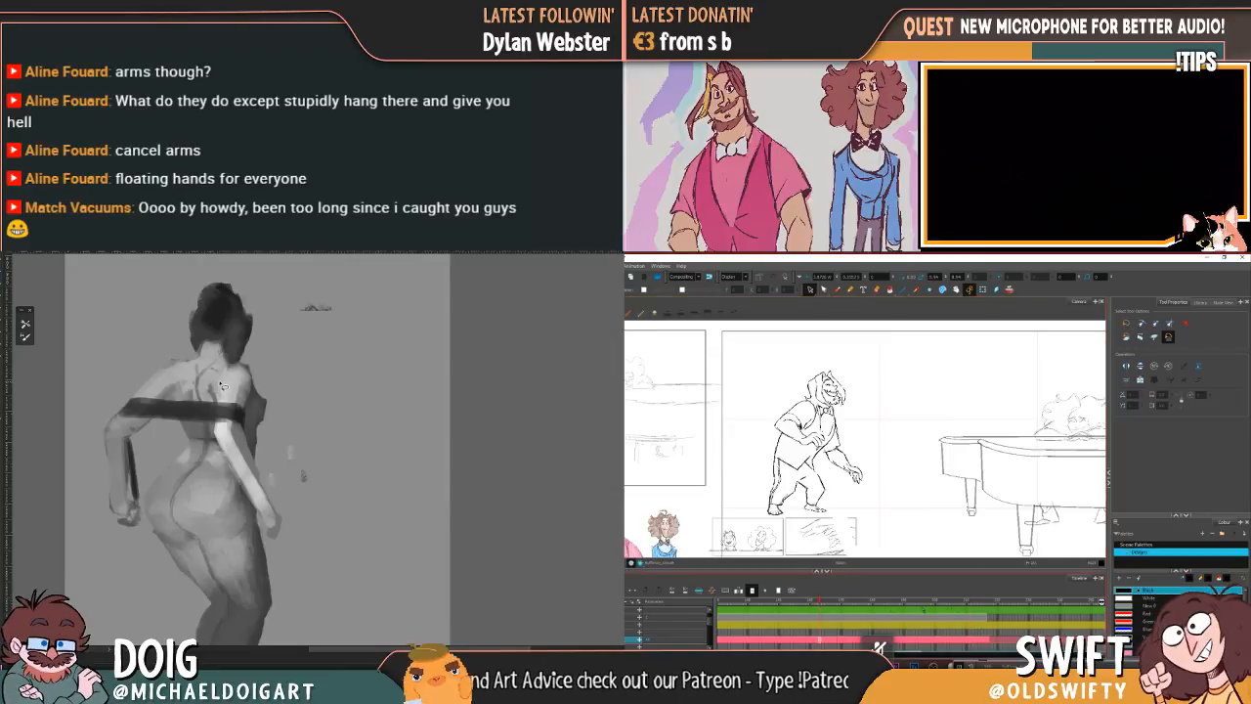
{"action": "key", "text": "ctrl+minus"}
{"action": "left_click", "coordinate": [968, 603]}
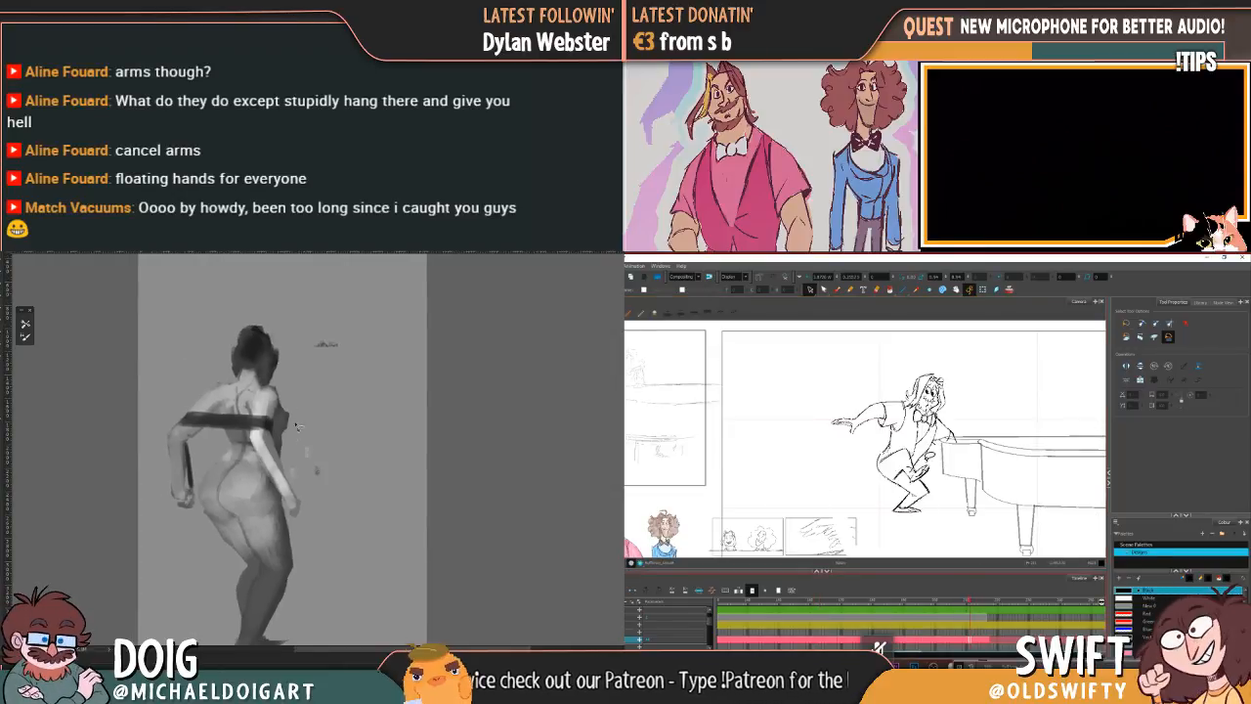
{"action": "mouse_move", "coordinate": [920, 449]}
{"action": "left_mouse_down"}
{"action": "mouse_move", "coordinate": [854, 449]}
{"action": "mouse_move", "coordinate": [873, 373]}
{"action": "mouse_move", "coordinate": [905, 396]}
{"action": "left_mouse_up"}
{"action": "mouse_move", "coordinate": [972, 476]}
{"action": "left_mouse_down"}
{"action": "mouse_move", "coordinate": [929, 462]}
{"action": "mouse_move", "coordinate": [908, 427]}
{"action": "mouse_move", "coordinate": [875, 450]}
{"action": "mouse_move", "coordinate": [838, 378]}
{"action": "mouse_move", "coordinate": [970, 462]}
{"action": "mouse_move", "coordinate": [960, 469]}
{"action": "left_mouse_up"}
{"action": "left_click_drag", "start_coordinate": [988, 375], "coordinate": [990, 382]}
{"action": "left_click_drag", "start_coordinate": [916, 430], "coordinate": [916, 431]}
{"action": "left_click", "coordinate": [1012, 421]}
Step: In the greyscale figure study, lasso the head, torso and arms, move them slightly up, and clear the selection
{"action": "left_click_drag", "start_coordinate": [330, 473], "coordinate": [293, 516]}
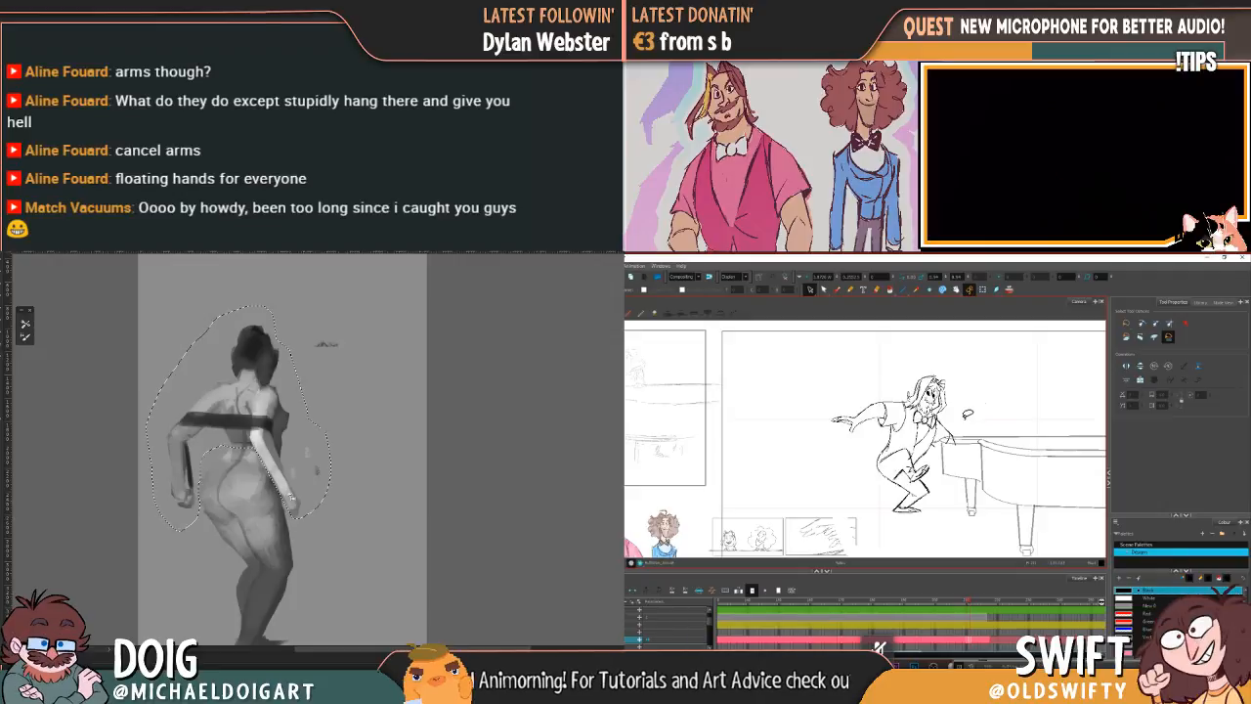
{"action": "left_click_drag", "start_coordinate": [275, 453], "coordinate": [272, 441]}
{"action": "left_click", "coordinate": [802, 601]}
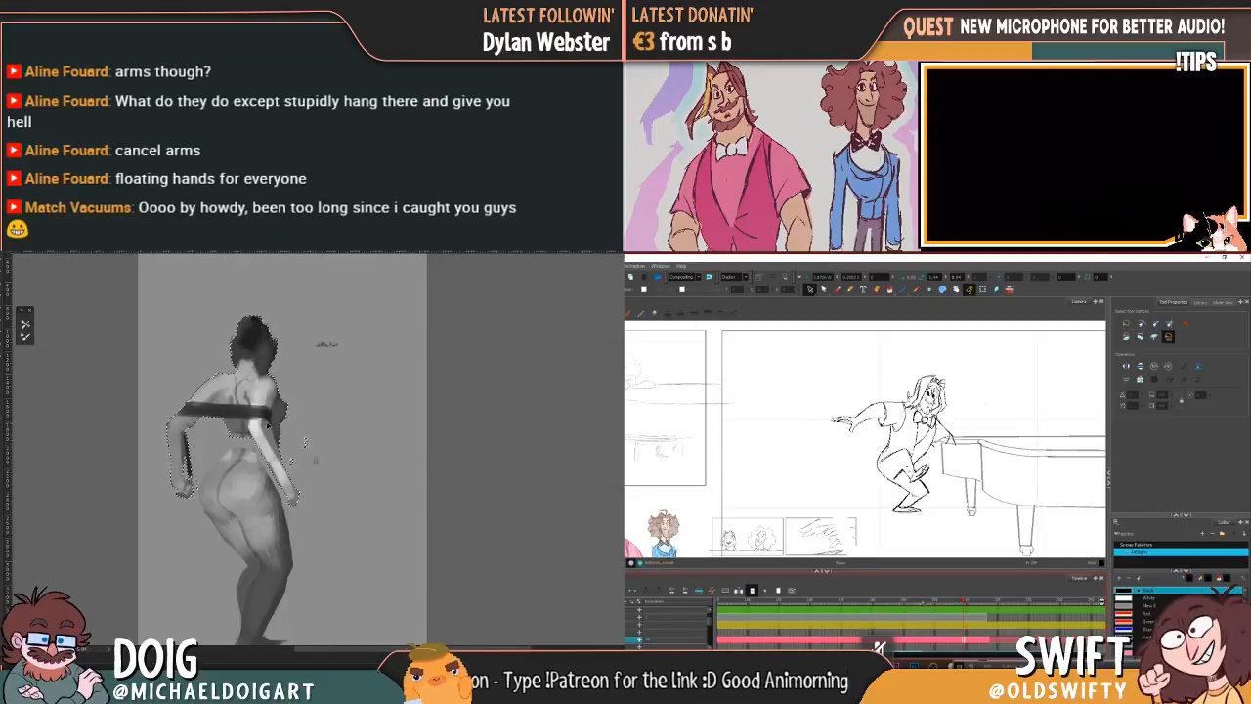
{"action": "key", "text": "ctrl+d"}
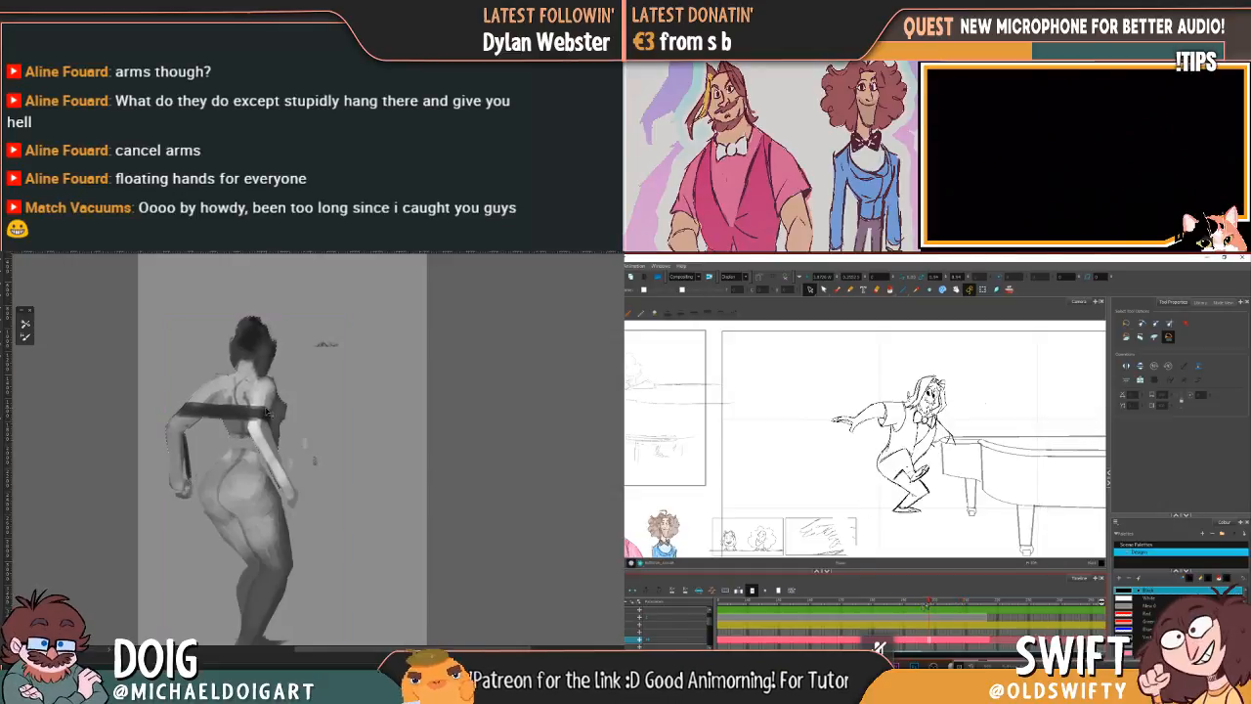
{"action": "key", "text": "ctrl+plus"}
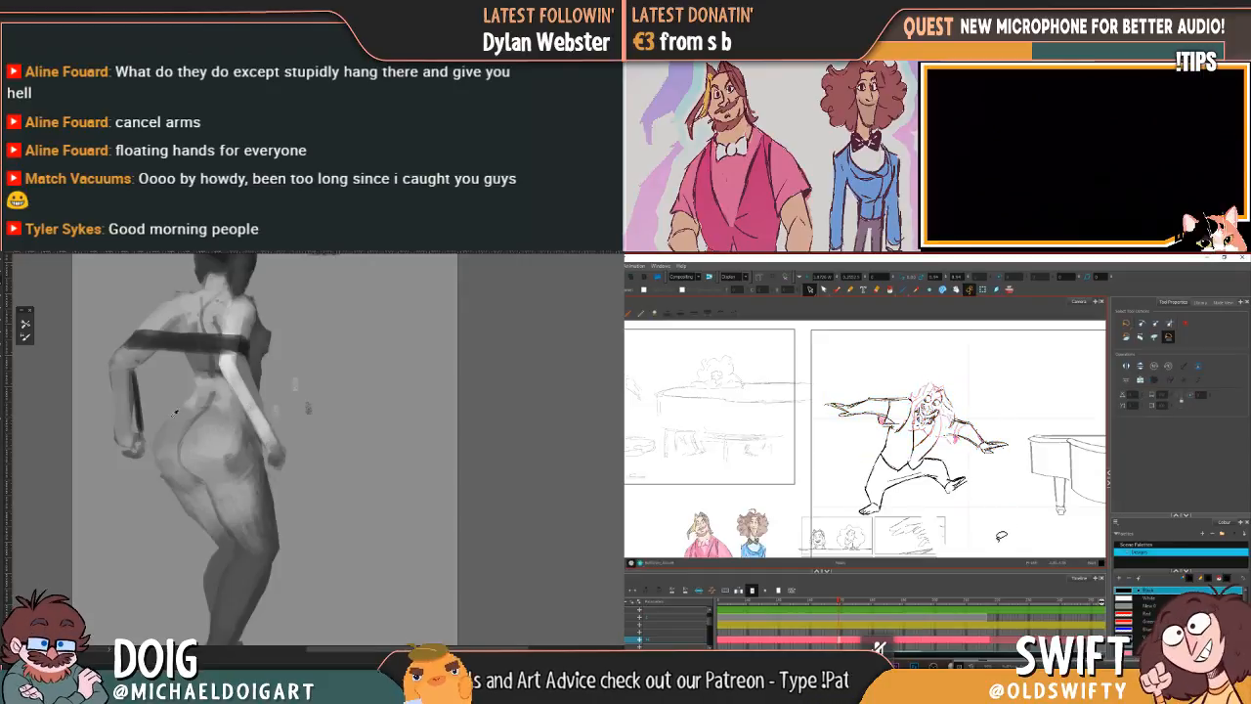
Step: Flip between the leaping pose and its neighbouring drawings, then delete the selected line on the arm nearest the piano
{"action": "key", "text": "f"}
{"action": "key", "text": "g"}
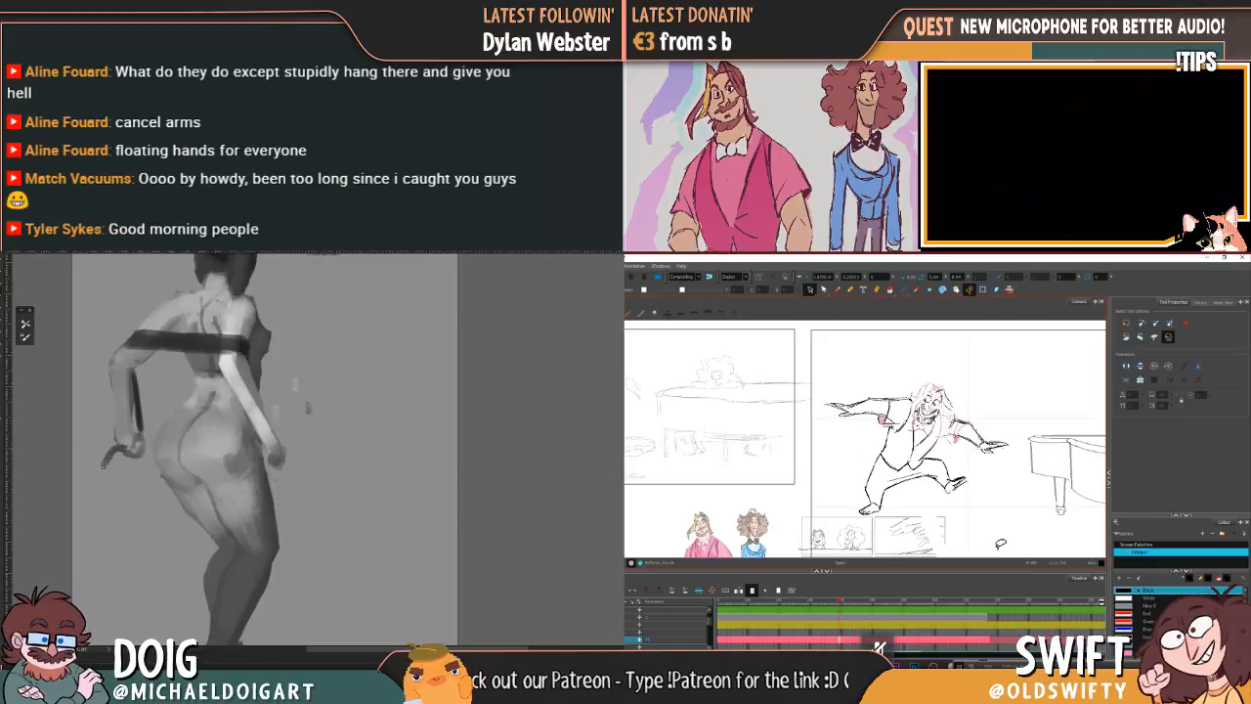
{"action": "key", "text": "f"}
{"action": "key", "text": "g"}
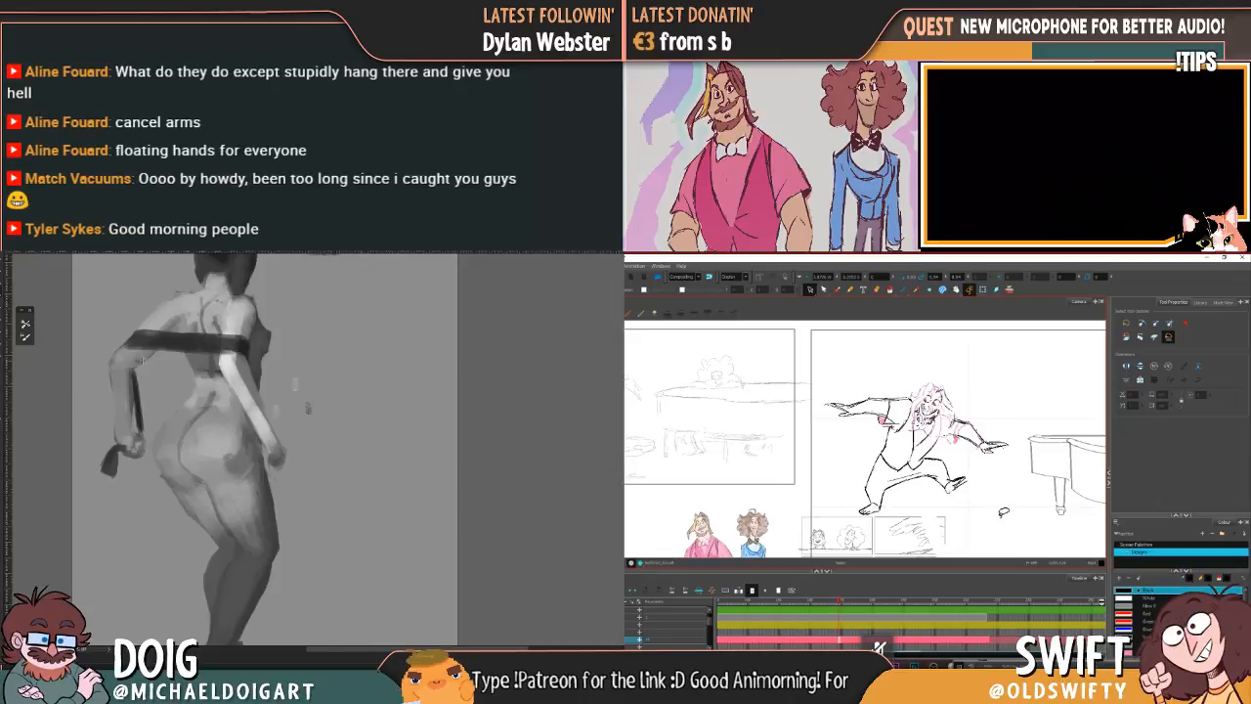
{"action": "left_click", "coordinate": [951, 430]}
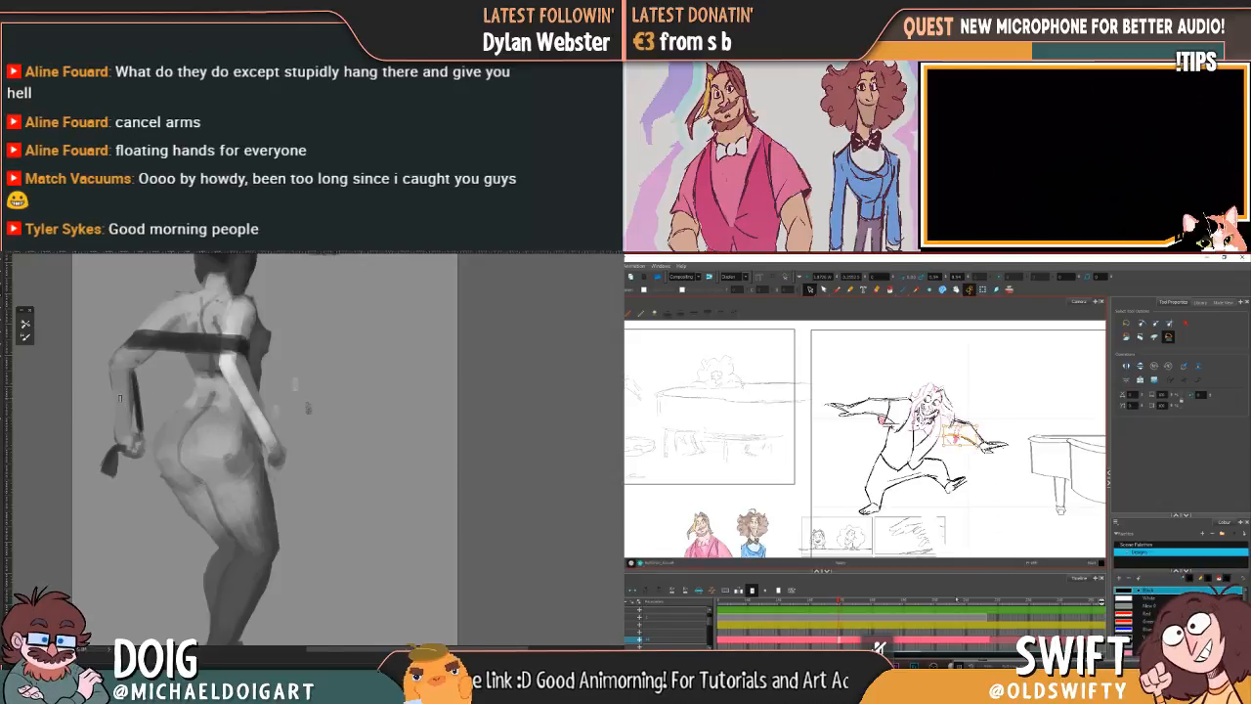
{"action": "key", "text": "Delete"}
Step: Flip through the neighbouring drawings again and delete the small strokes under the leaping character's far armpit
{"action": "key", "text": "f"}
{"action": "key", "text": "g"}
{"action": "key", "text": "f"}
{"action": "key", "text": "g"}
{"action": "key", "text": "f"}
{"action": "key", "text": "g"}
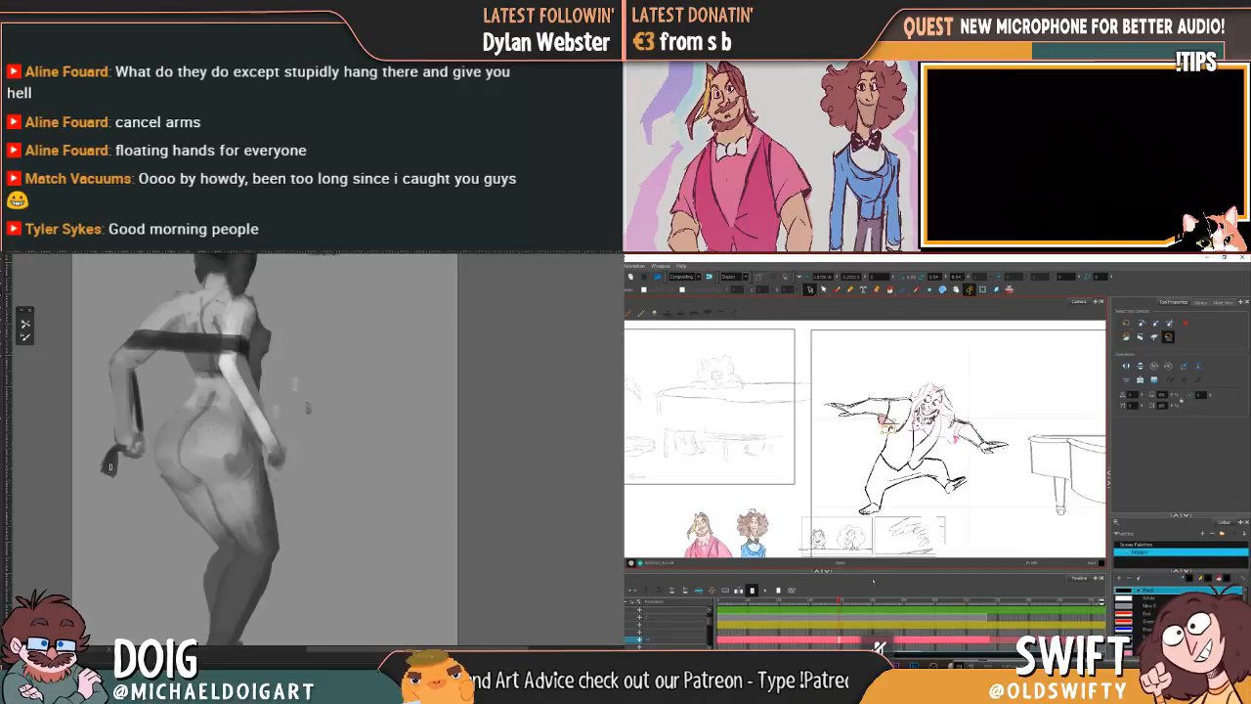
{"action": "key", "text": "Delete"}
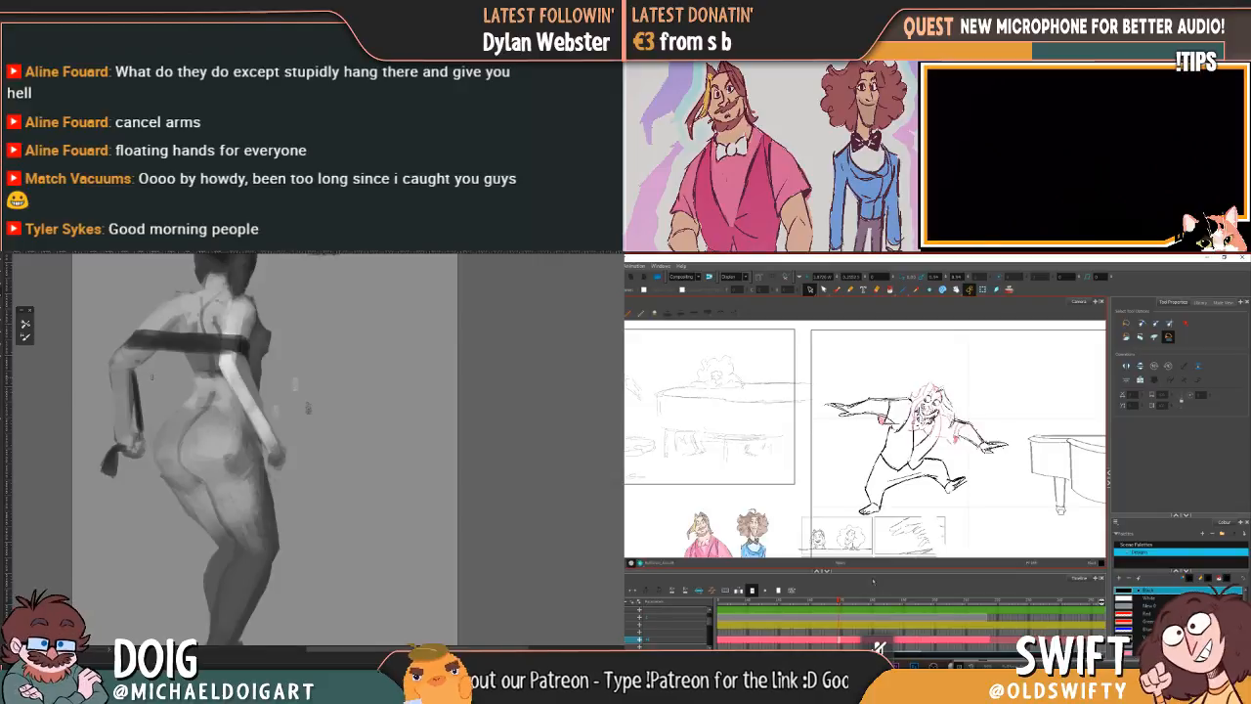
Step: Clean up the remaining rough strokes around the leaping character's armpit and shoulder on the side away from the piano
{"action": "key", "text": "."}
{"action": "key", "text": "."}
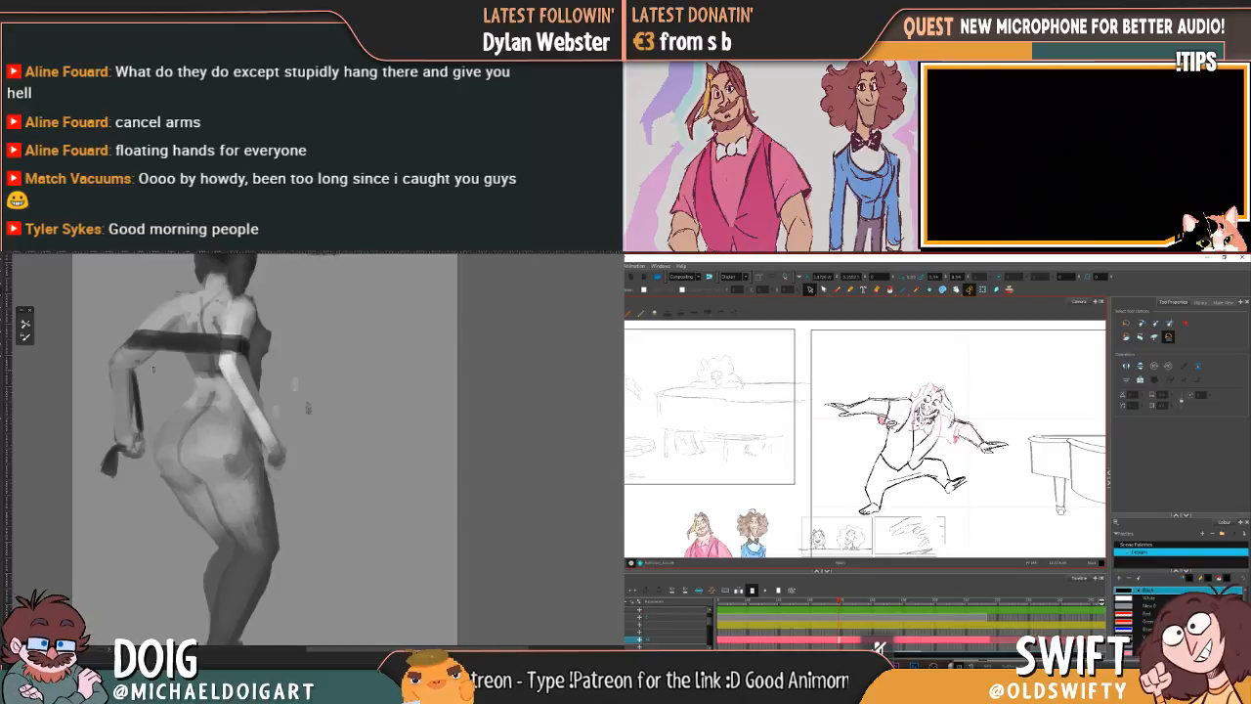
{"action": "left_click", "coordinate": [888, 423]}
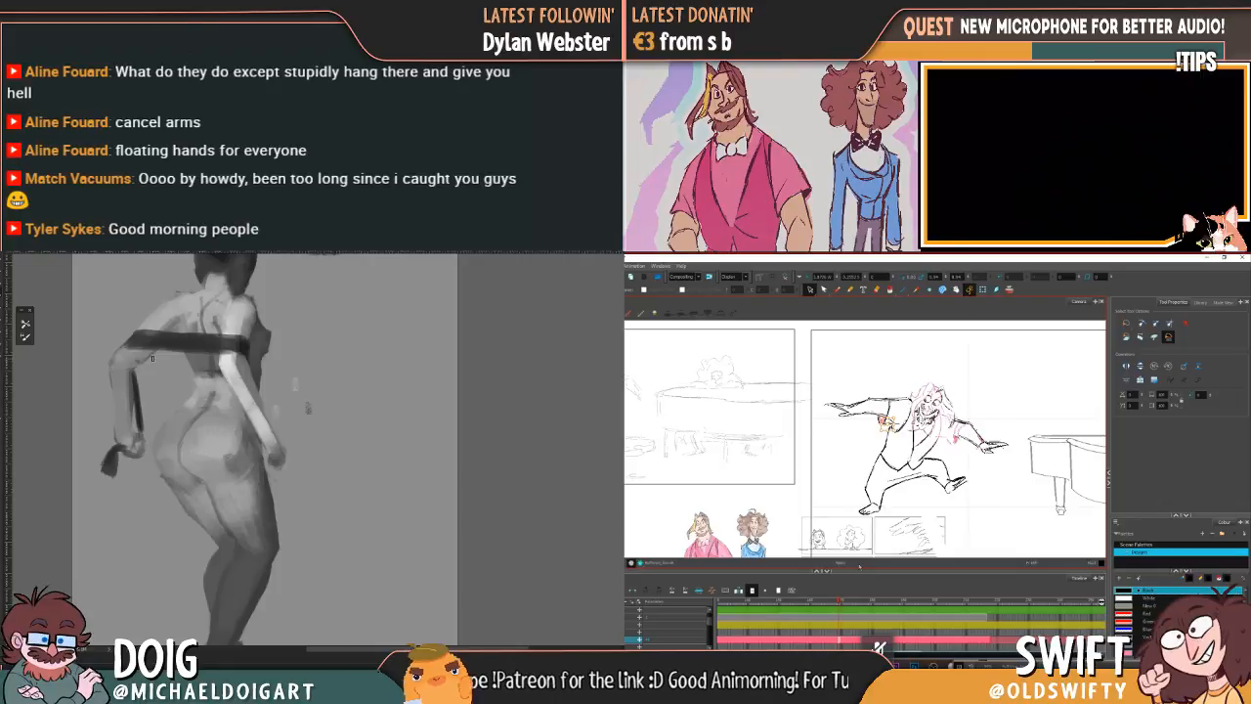
{"action": "key", "text": "Delete"}
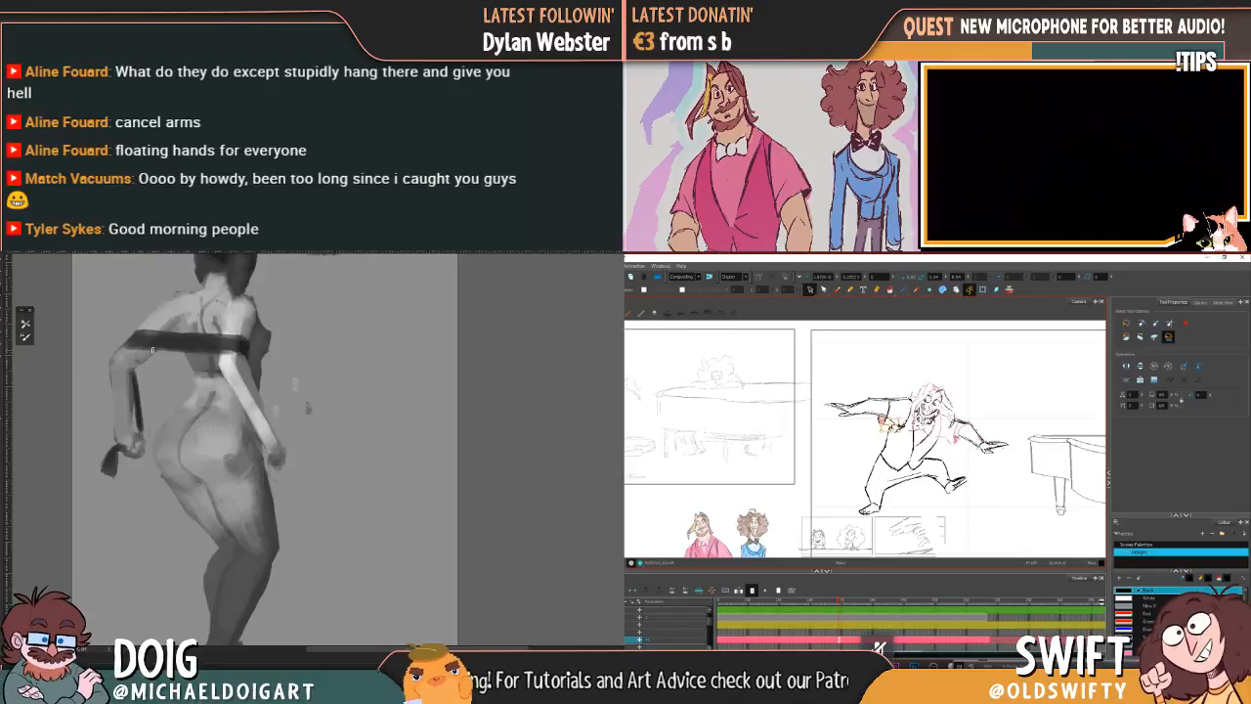
{"action": "left_click", "coordinate": [904, 410]}
{"action": "left_click", "coordinate": [958, 418]}
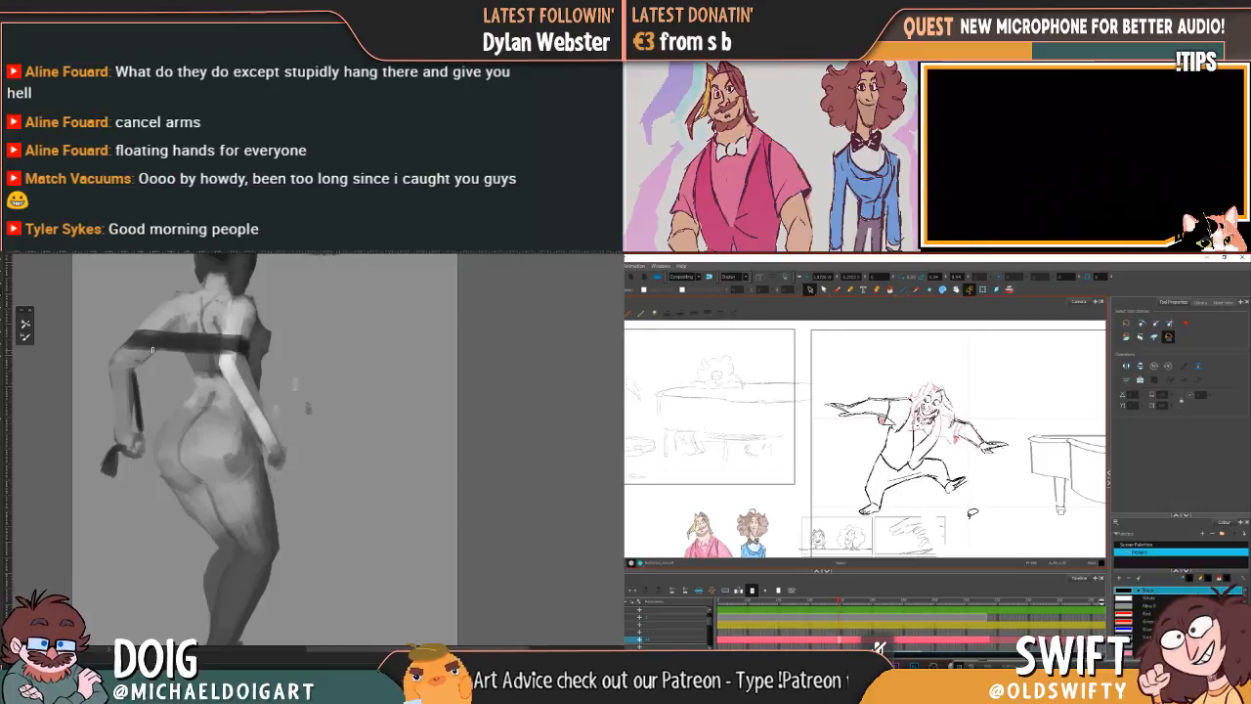
Step: Delete the unwanted strokes on the leaping character's sleeve nearest the piano and touch up the painted figure's hand
{"action": "key", "text": "alt+b"}
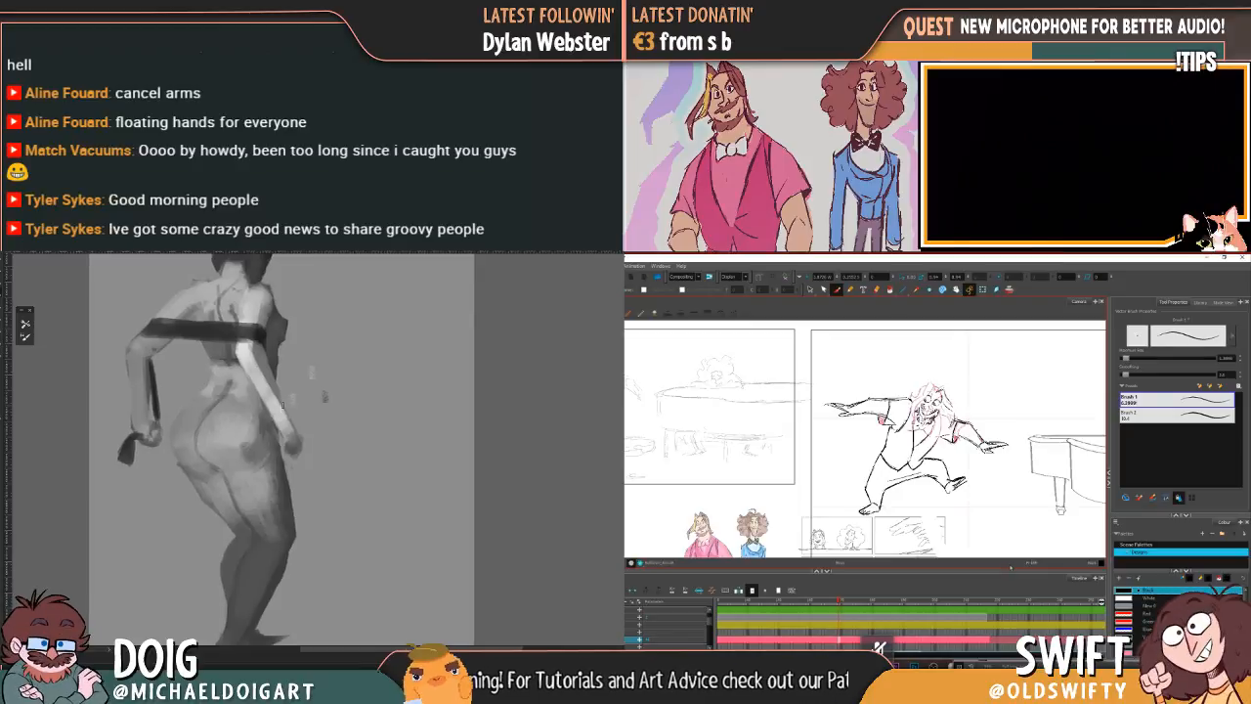
{"action": "left_click", "coordinate": [294, 447]}
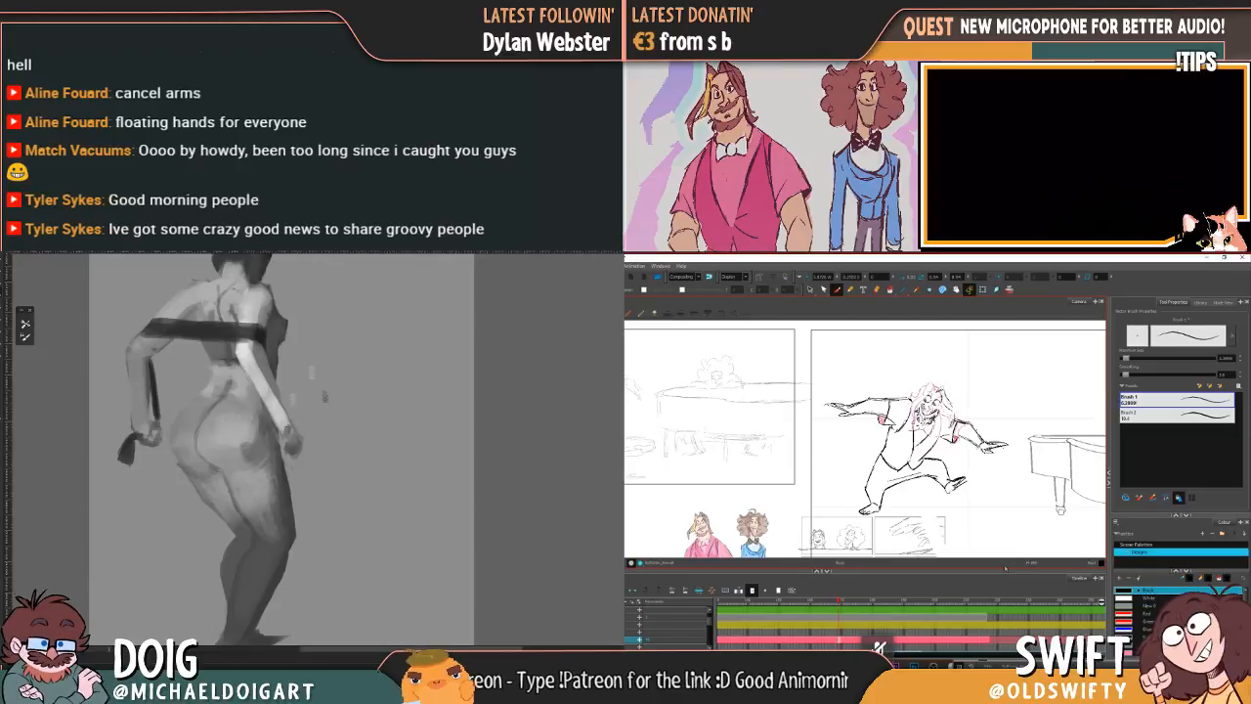
{"action": "key", "text": "alt+s"}
{"action": "left_click_drag", "start_coordinate": [957, 423], "coordinate": [963, 436]}
{"action": "key", "text": "Delete"}
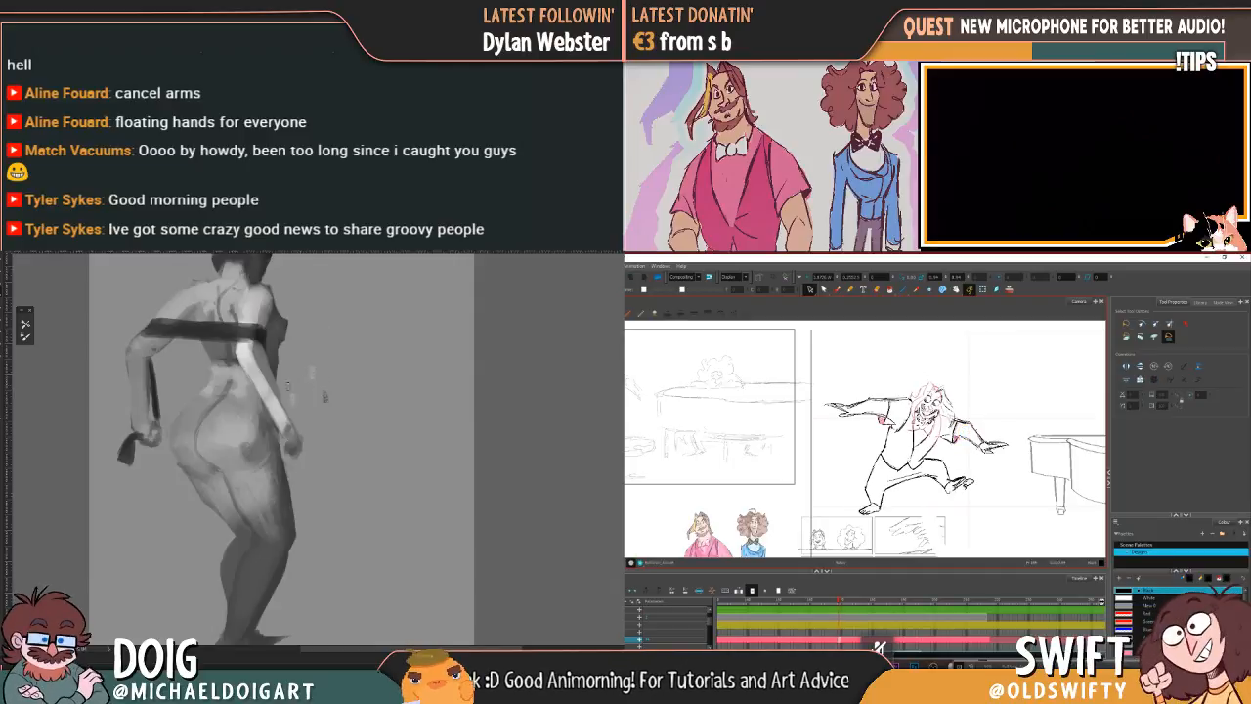
{"action": "left_click", "coordinate": [965, 423]}
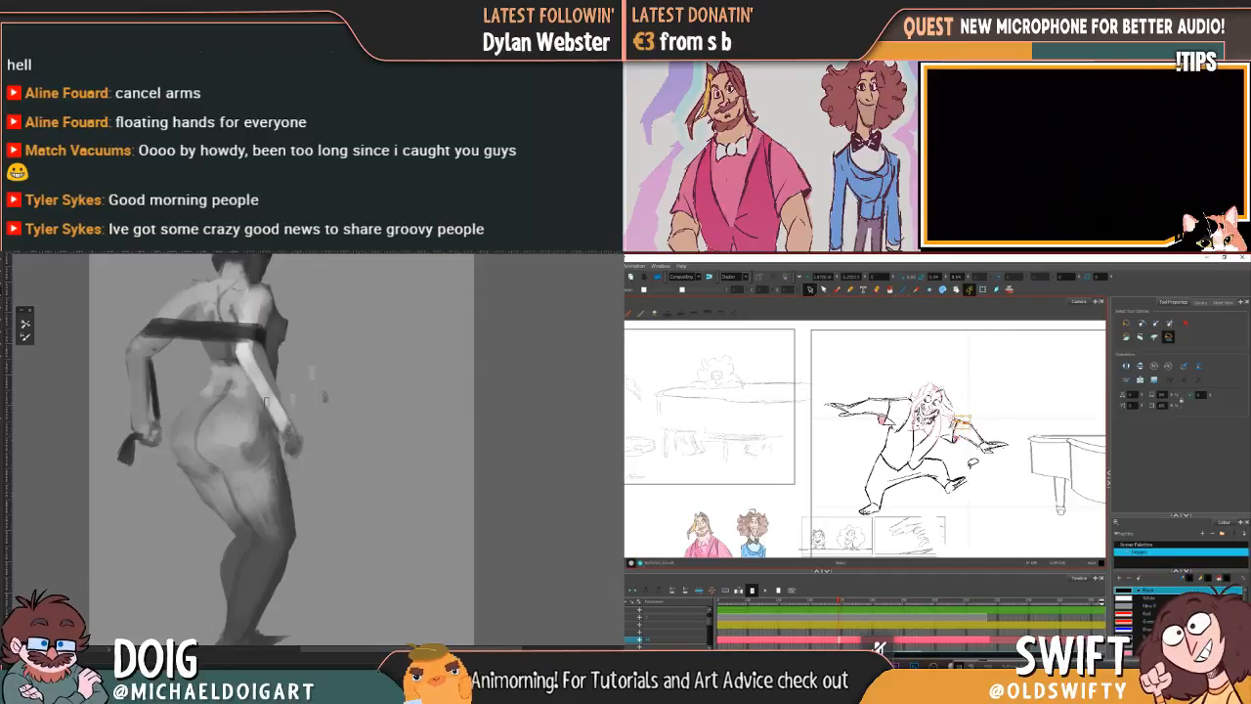
{"action": "key", "text": "Delete"}
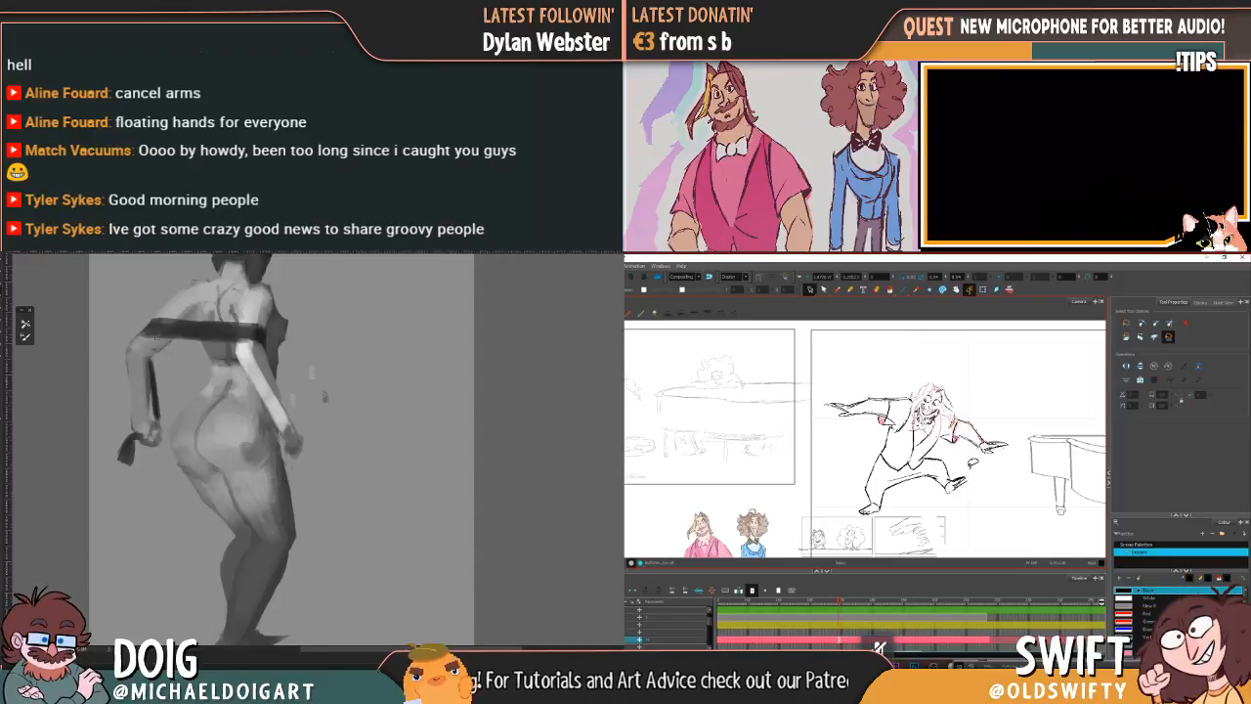
Step: Refine the shading on the painted figure's arms and shoulder, and lasso around the leaping character's outstretched arm
{"action": "left_click", "coordinate": [258, 378], "text": "alt"}
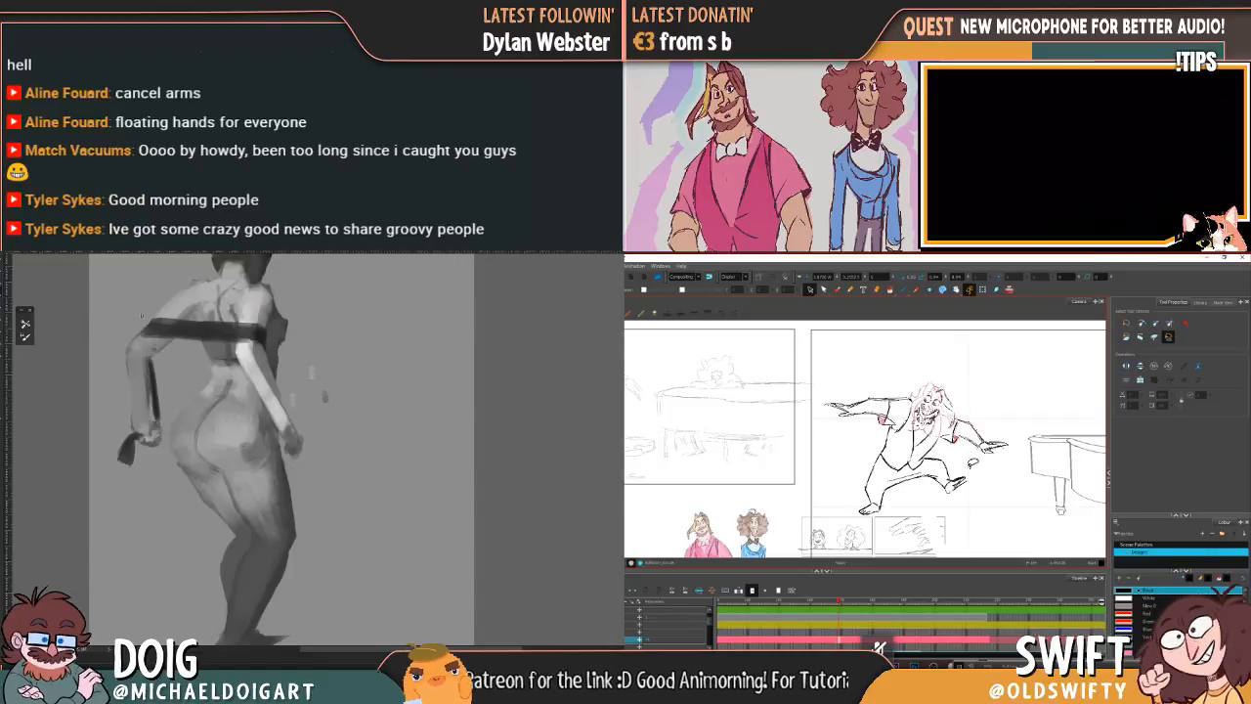
{"action": "mouse_move", "coordinate": [969, 410]}
{"action": "left_mouse_down"}
{"action": "mouse_move", "coordinate": [959, 431]}
{"action": "mouse_move", "coordinate": [990, 452]}
{"action": "mouse_move", "coordinate": [1022, 409]}
{"action": "left_mouse_up"}
{"action": "left_click", "coordinate": [1021, 418]}
{"action": "left_click_drag", "start_coordinate": [183, 289], "coordinate": [140, 363]}
{"action": "left_click", "coordinate": [150, 369], "text": "alt"}
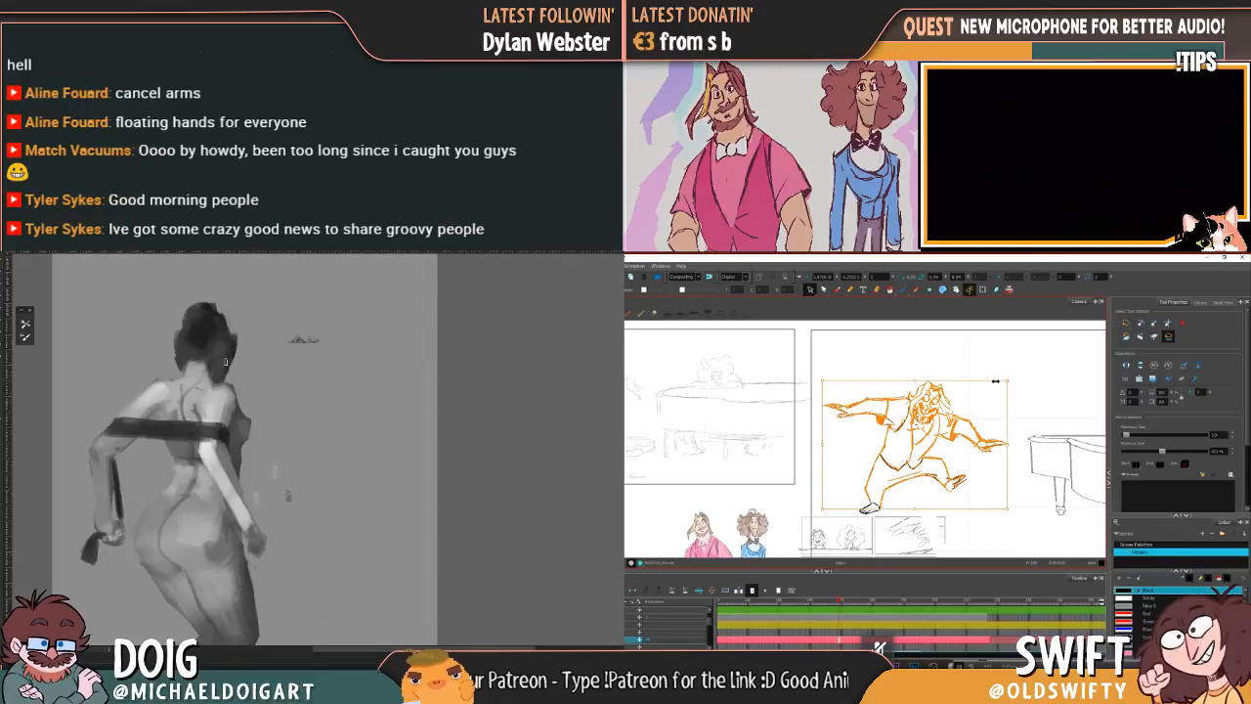
Step: Clear the selection on the leaping character and dab shading into the painted figure's neck and dark hair
{"action": "left_click", "coordinate": [1026, 393]}
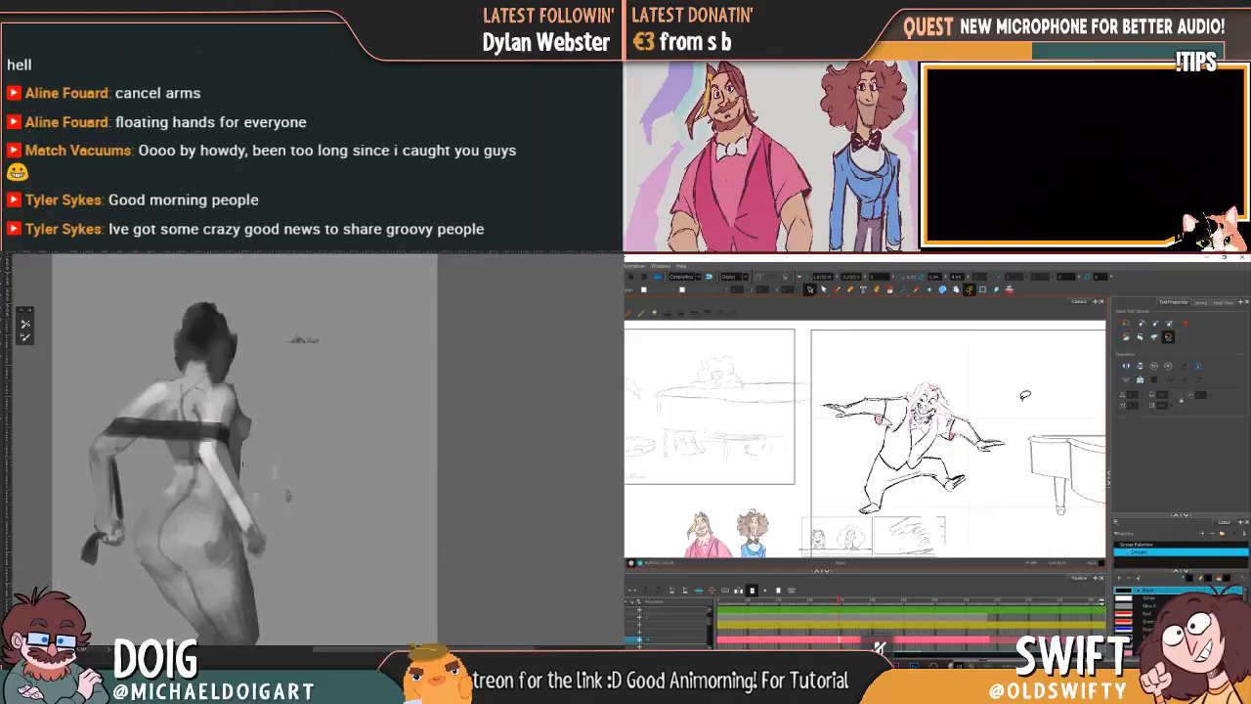
{"action": "left_click", "coordinate": [205, 378], "text": "alt"}
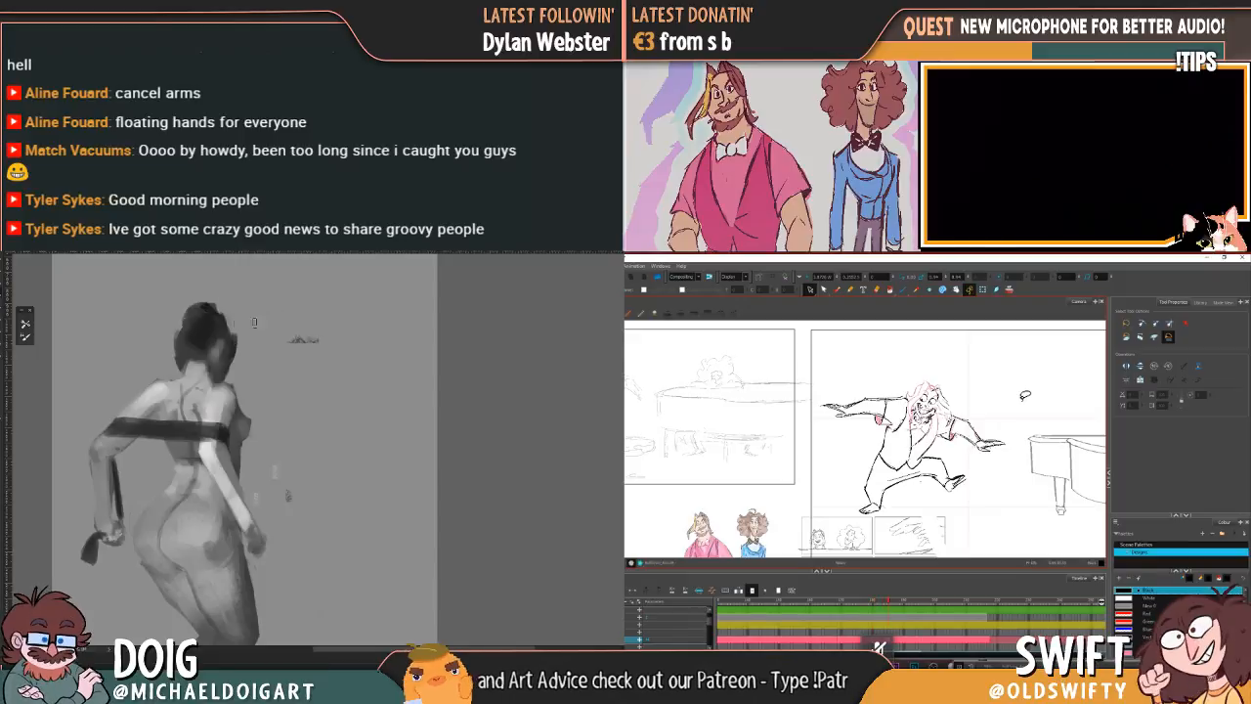
{"action": "left_click", "coordinate": [222, 367], "text": "alt"}
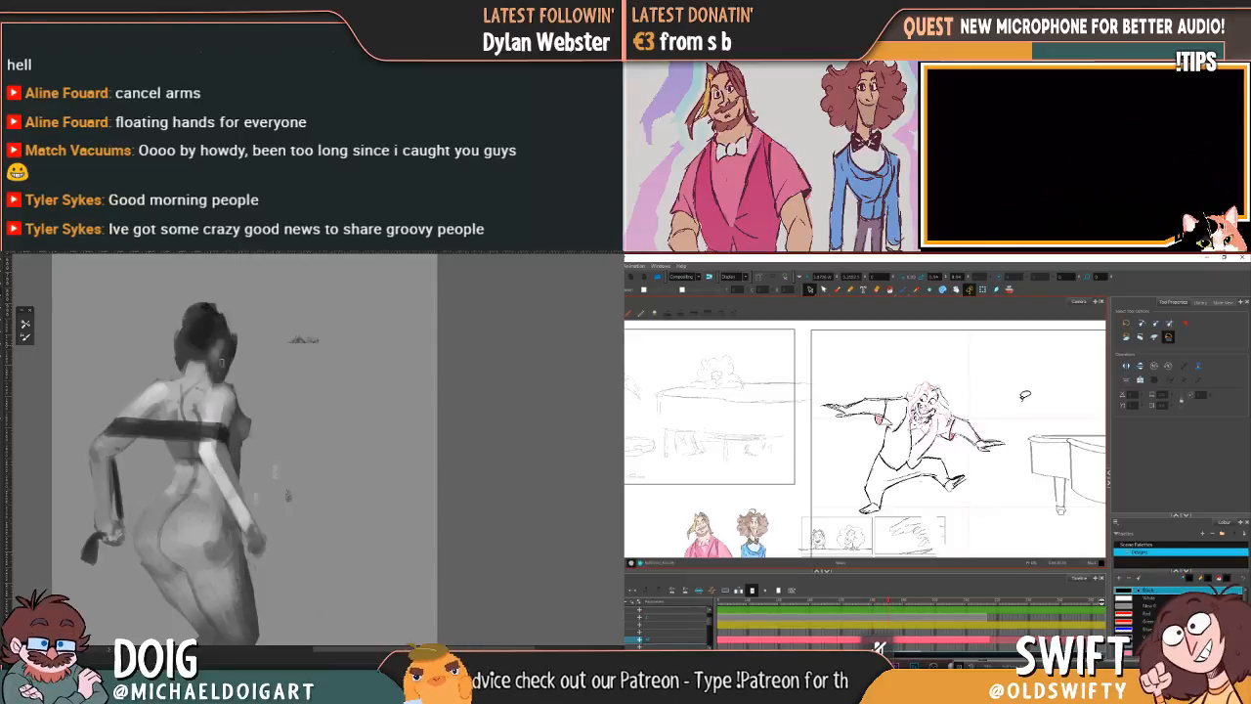
Step: Raise Chrome's volume in the system volume mixer and close the mixer
{"action": "left_click", "coordinate": [214, 352], "text": "alt"}
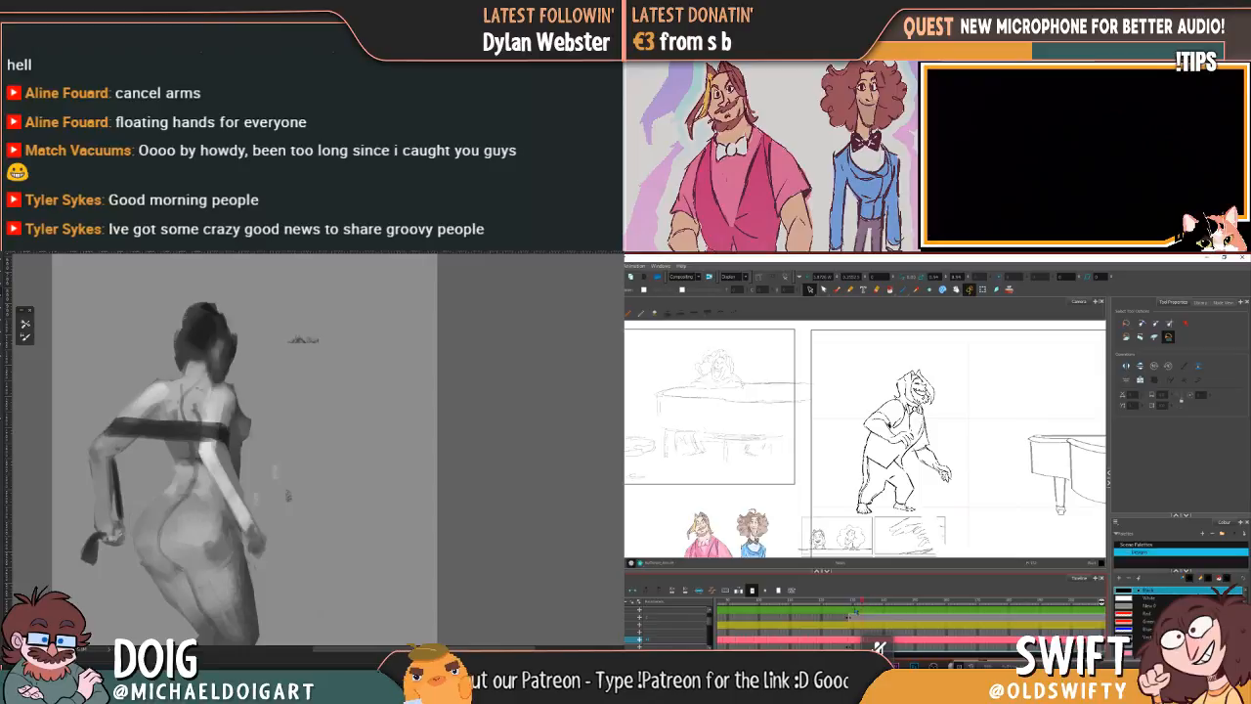
{"action": "left_click_drag", "start_coordinate": [852, 615], "coordinate": [841, 616]}
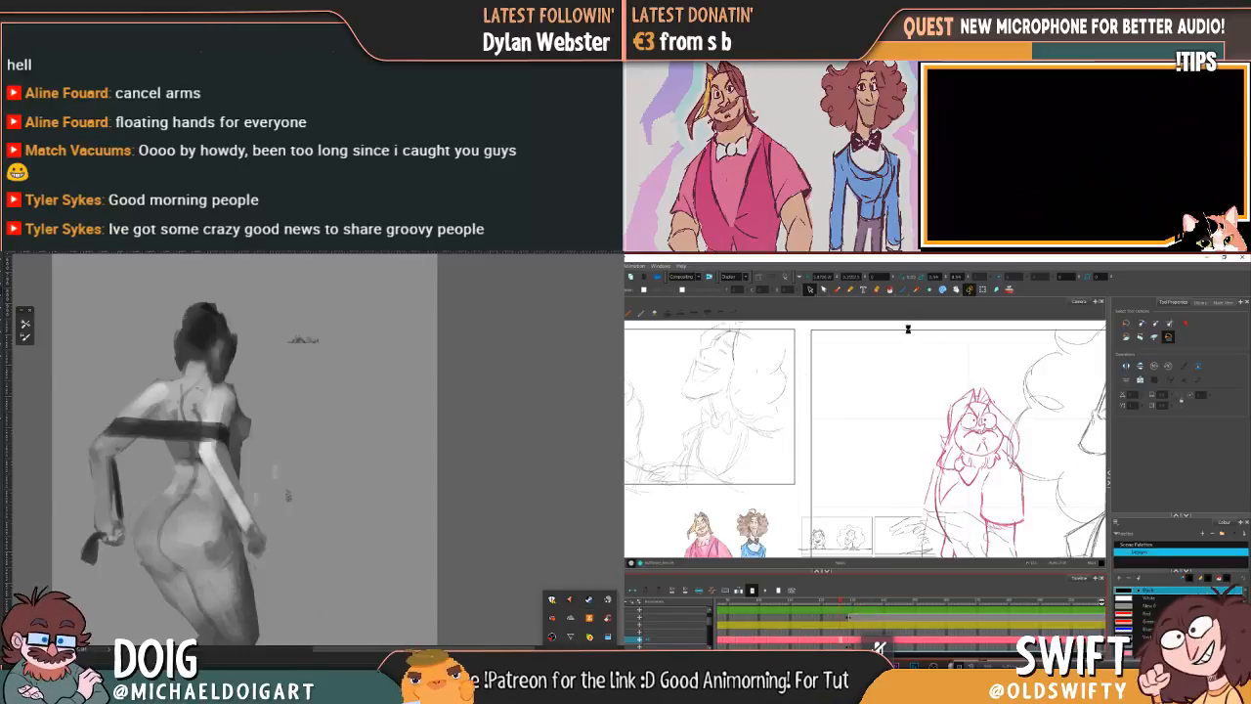
{"action": "right_click", "coordinate": [606, 653]}
{"action": "left_click", "coordinate": [598, 611]}
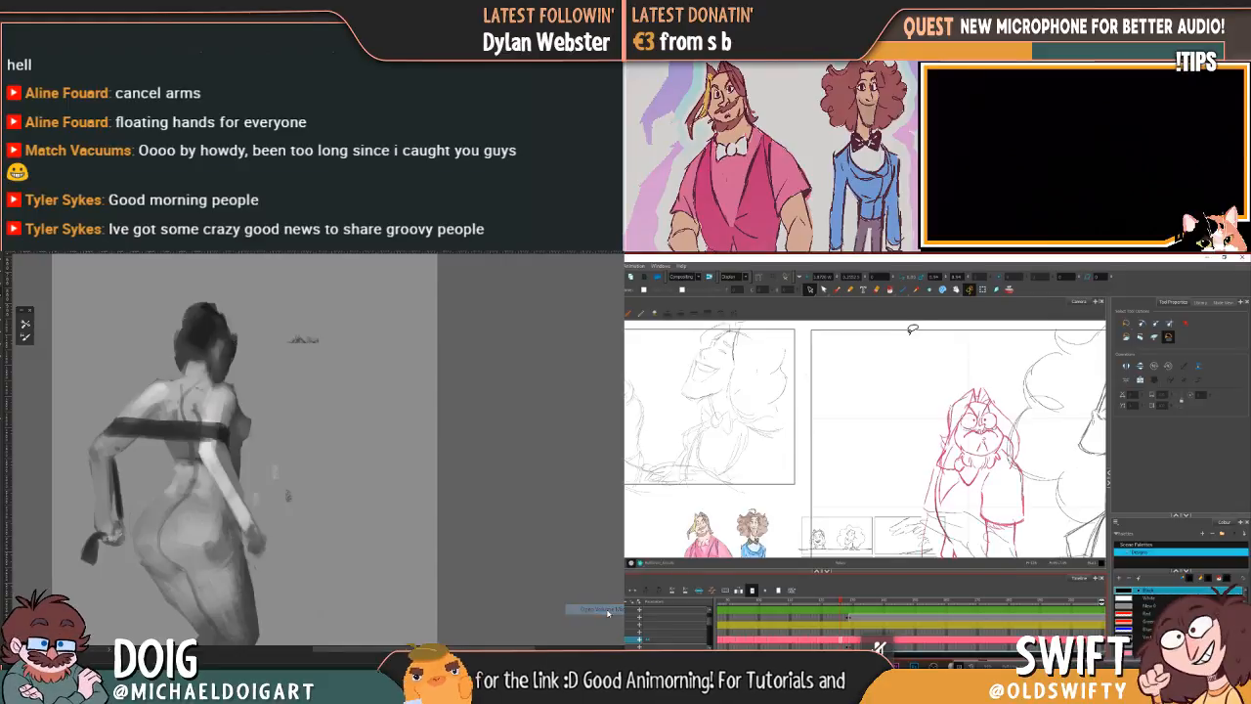
{"action": "left_click_drag", "start_coordinate": [546, 647], "coordinate": [620, 649]}
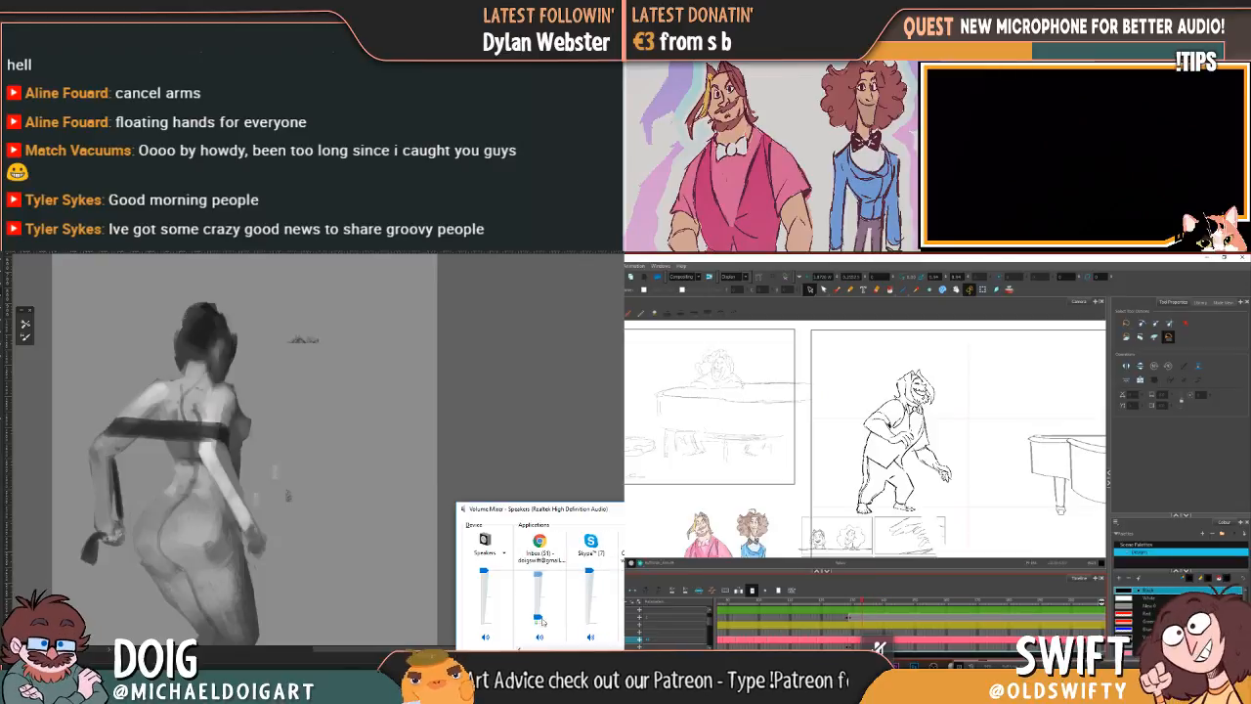
{"action": "left_click_drag", "start_coordinate": [537, 618], "coordinate": [535, 585]}
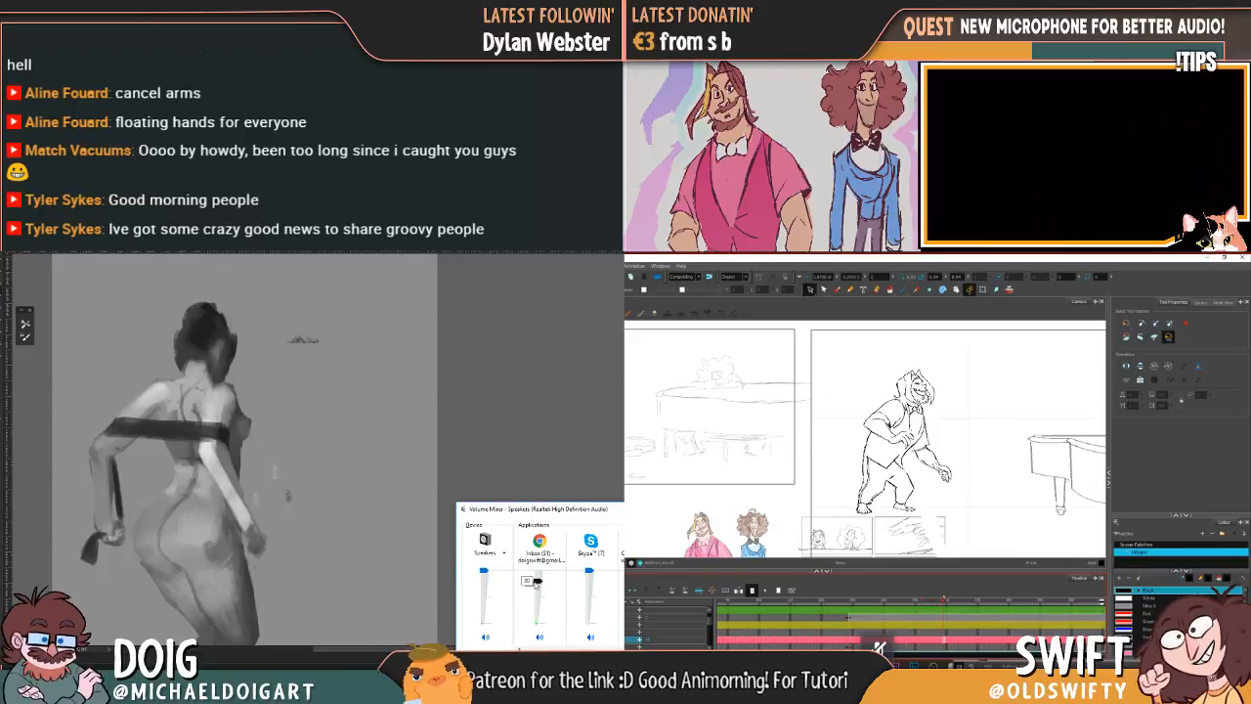
{"action": "left_click_drag", "start_coordinate": [536, 585], "coordinate": [543, 578]}
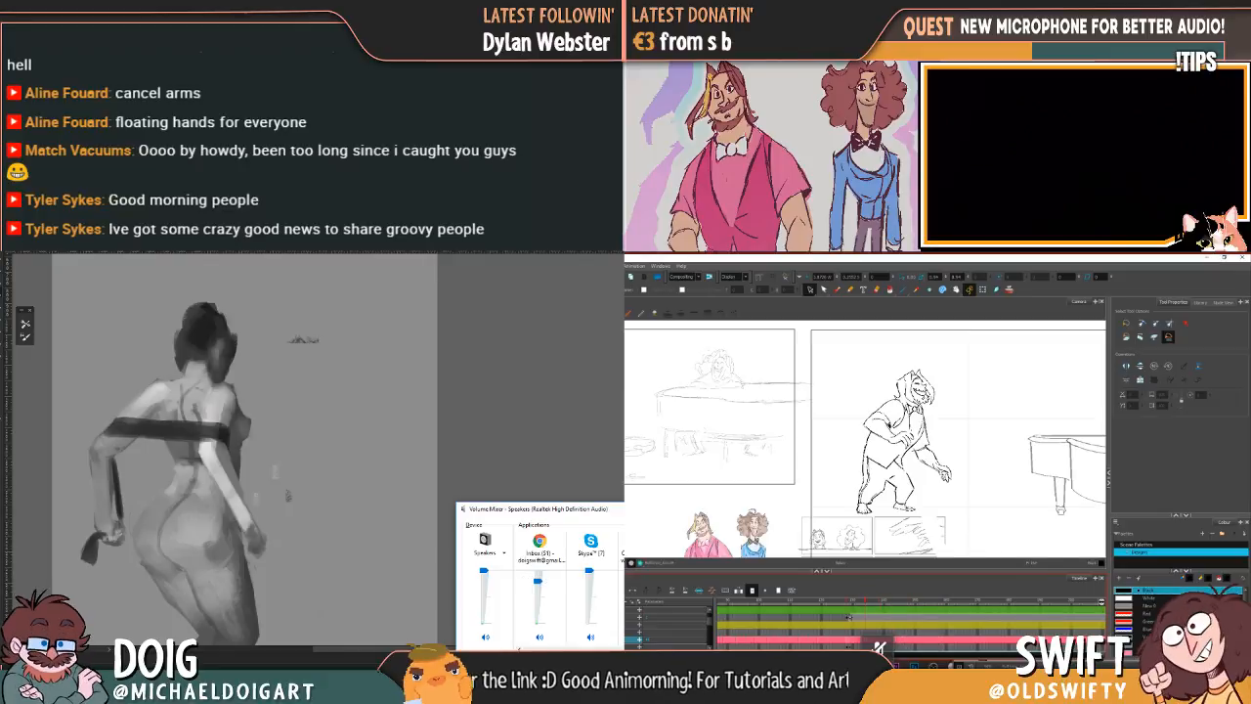
{"action": "left_click", "coordinate": [623, 508]}
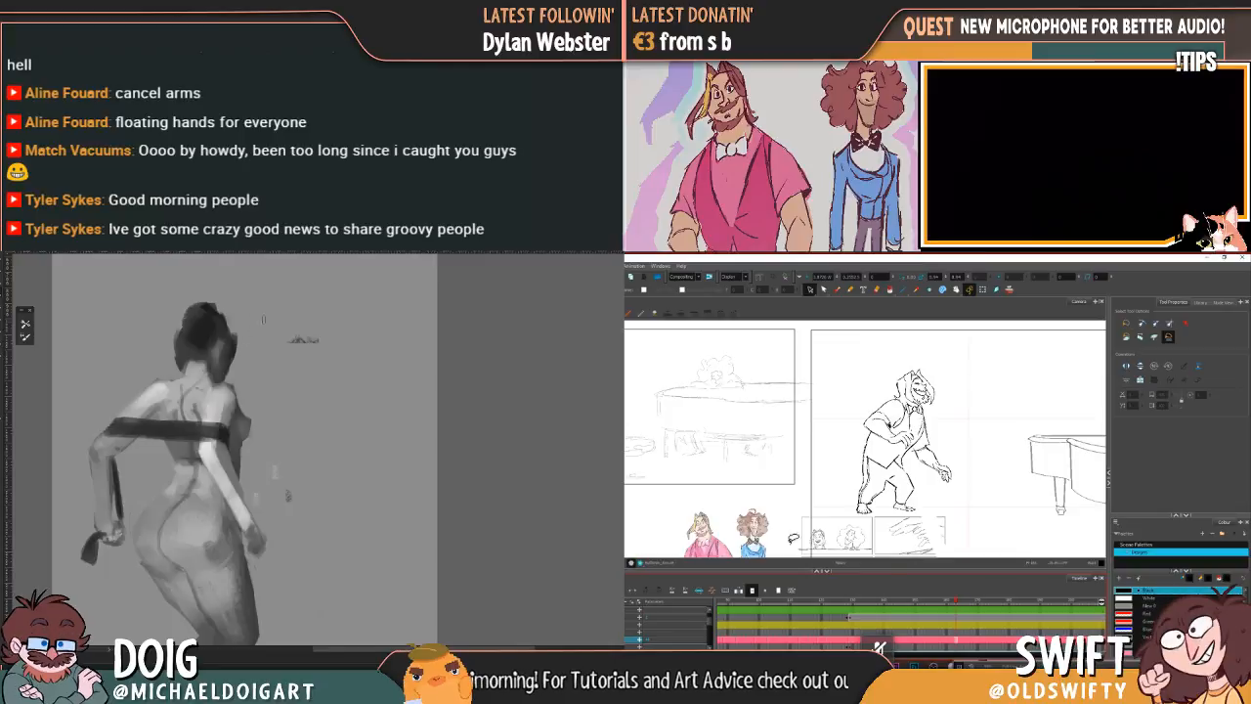
Step: Lasso the leaning character's arm reaching towards the piano and adjust its position
{"action": "key", "text": "ctrl+plus"}
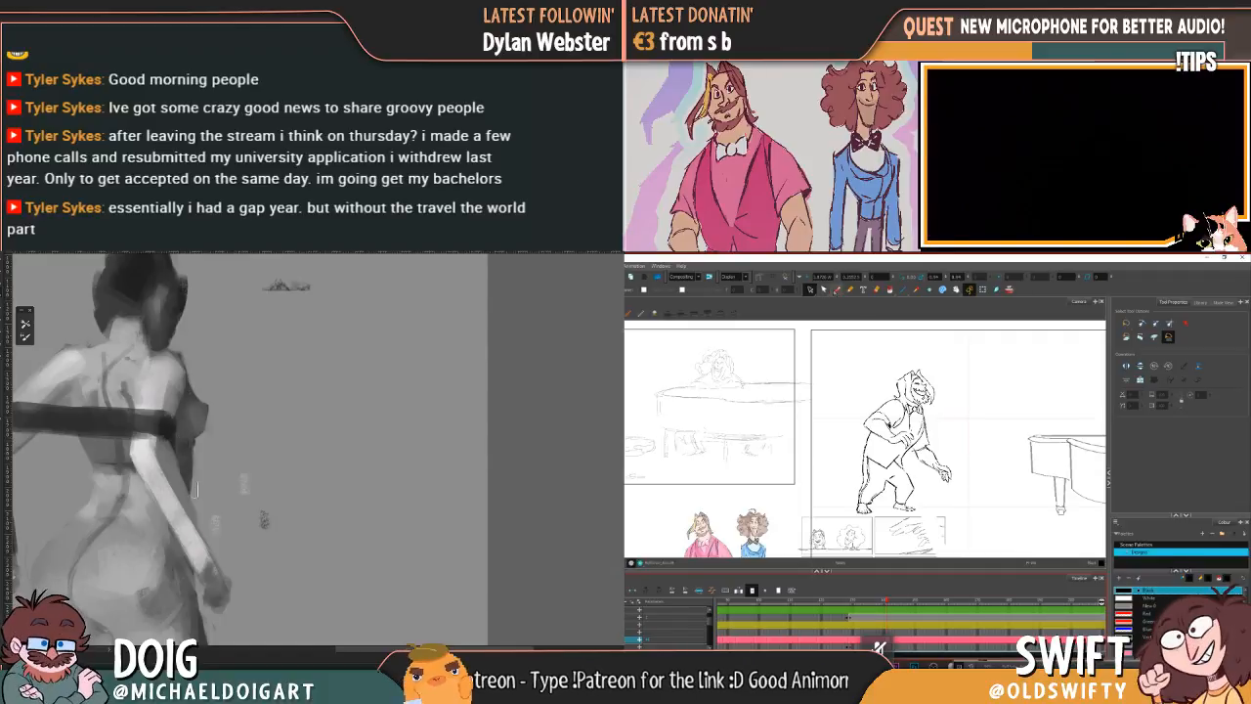
{"action": "mouse_move", "coordinate": [929, 473]}
{"action": "left_mouse_down"}
{"action": "mouse_move", "coordinate": [968, 476]}
{"action": "mouse_move", "coordinate": [965, 463]}
{"action": "left_mouse_up"}
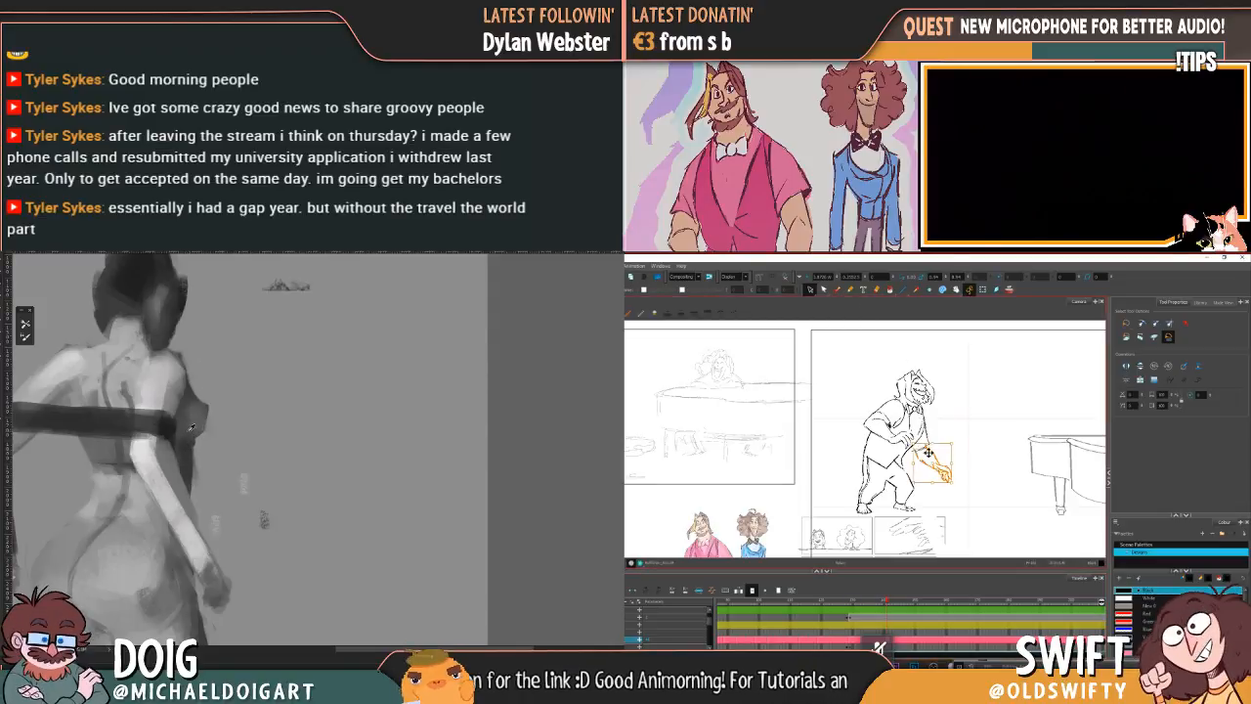
{"action": "scroll", "coordinate": [179, 427], "scroll_direction": "down", "scroll_amount": 2}
{"action": "mouse_move", "coordinate": [921, 445]}
{"action": "left_mouse_down"}
{"action": "mouse_move", "coordinate": [963, 490]}
{"action": "mouse_move", "coordinate": [968, 439]}
{"action": "left_mouse_up"}
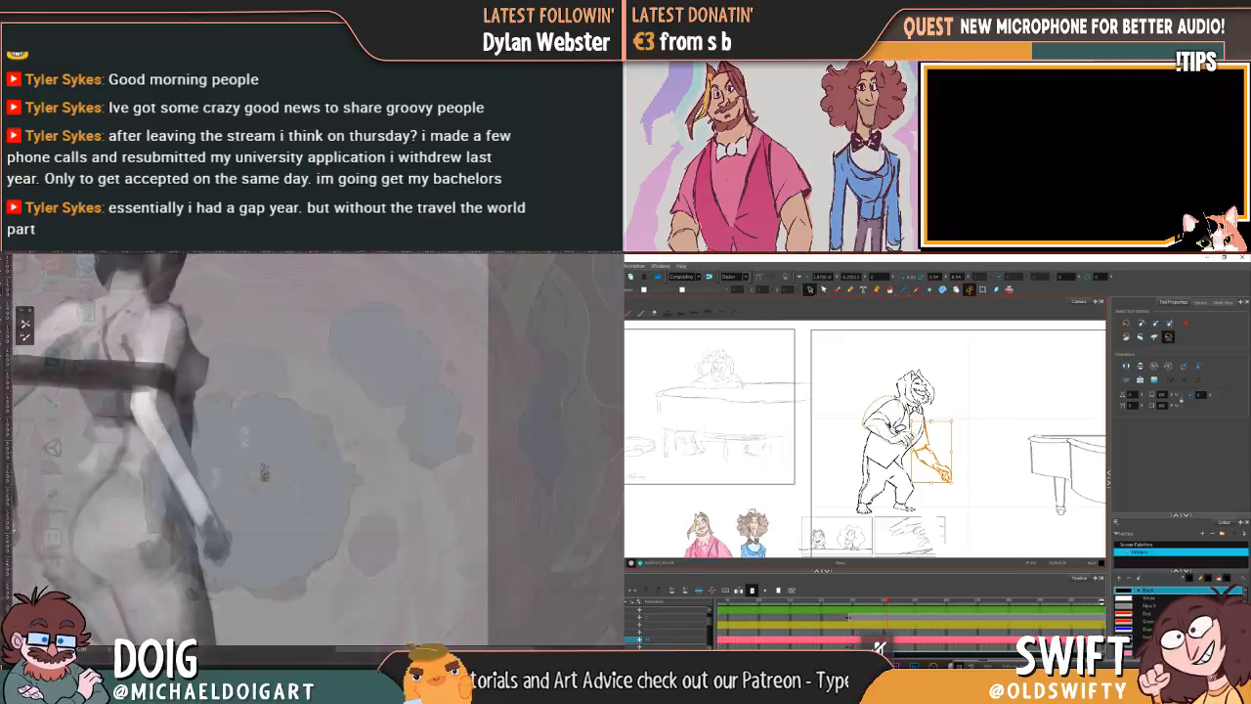
Step: Nudge the leaning character's bent arm in front of the chest and clear the selection
{"action": "left_click", "coordinate": [898, 404]}
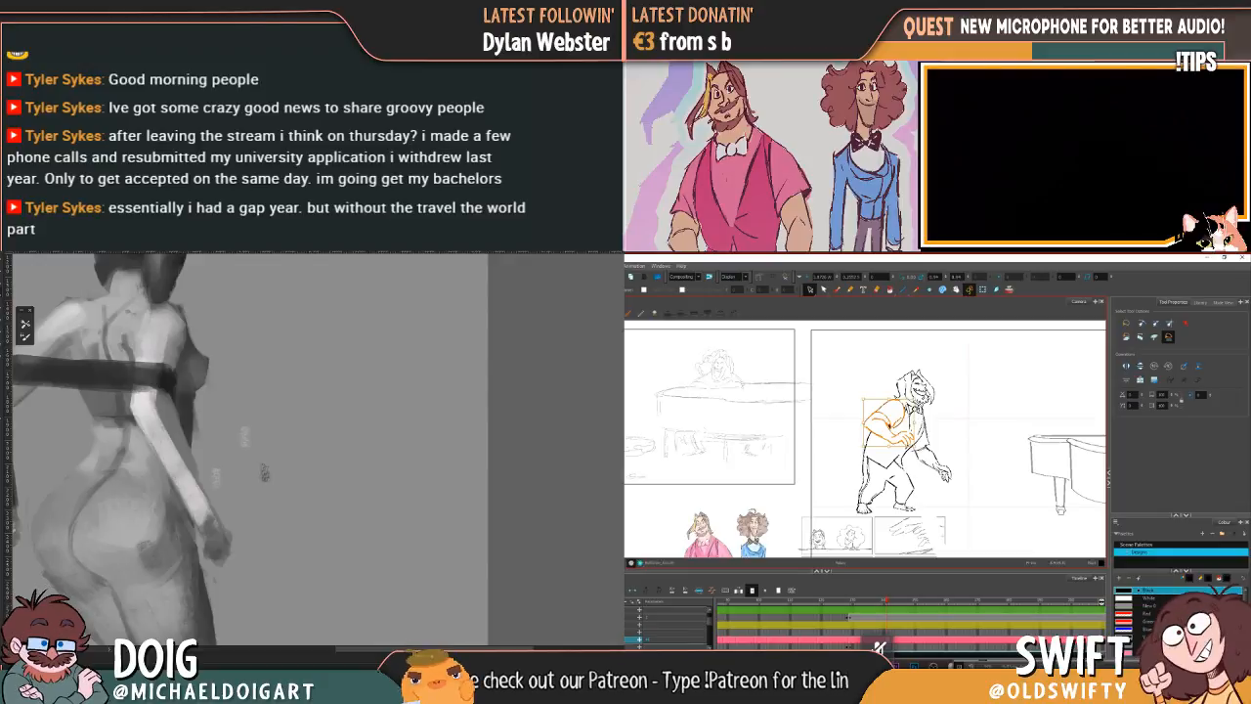
{"action": "left_click", "coordinate": [902, 332]}
{"action": "mouse_move", "coordinate": [904, 399]}
{"action": "left_mouse_down"}
{"action": "mouse_move", "coordinate": [870, 418]}
{"action": "mouse_move", "coordinate": [889, 438]}
{"action": "mouse_move", "coordinate": [907, 436]}
{"action": "mouse_move", "coordinate": [891, 397]}
{"action": "left_mouse_up"}
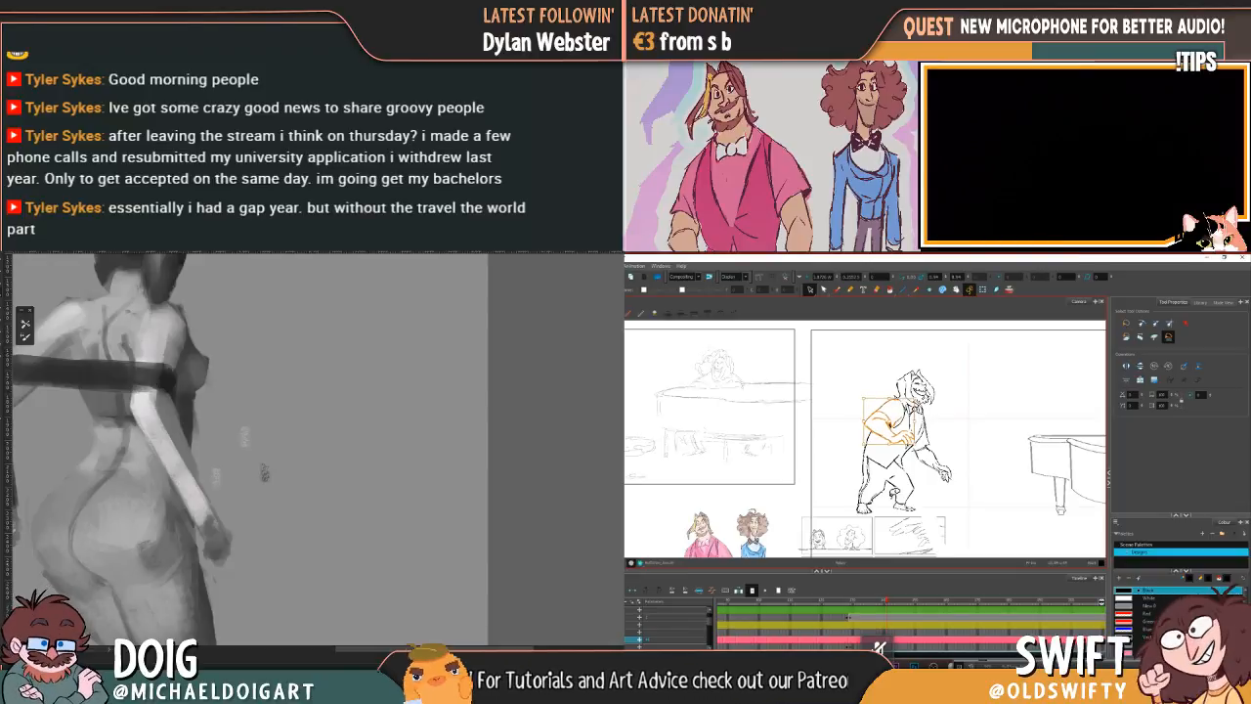
{"action": "left_click", "coordinate": [946, 355]}
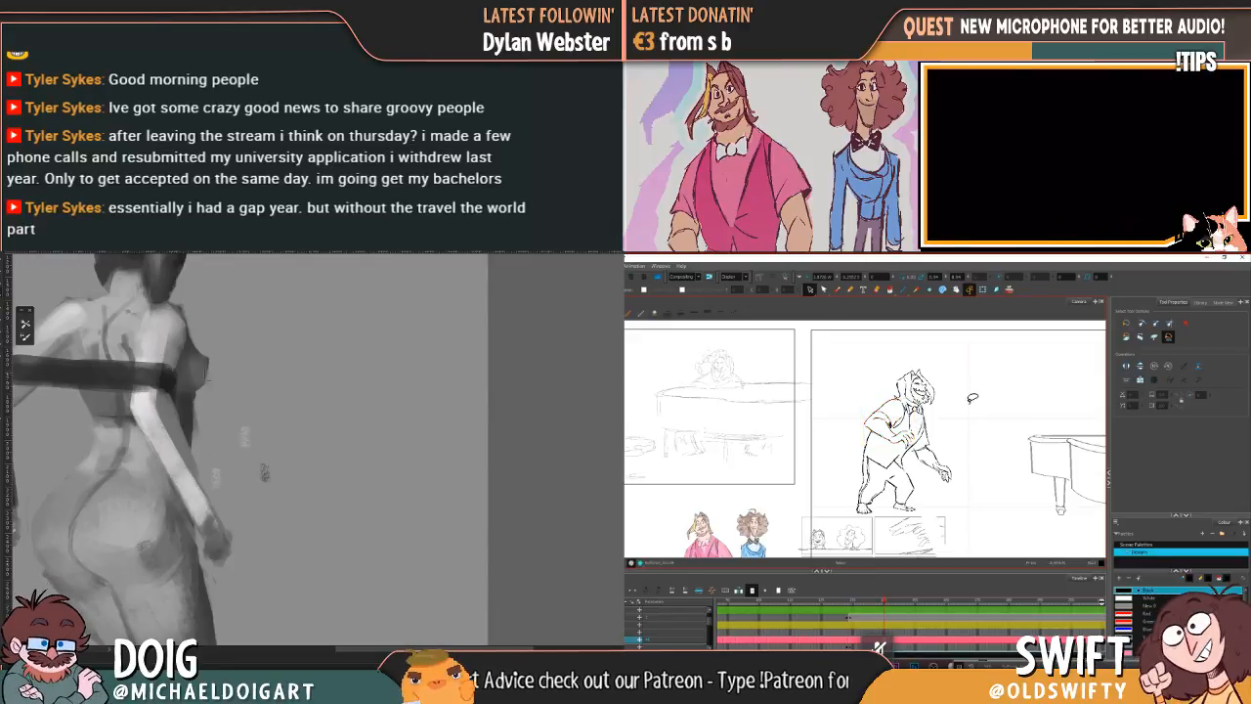
Step: Compare the leaning character's bent arm with the neighbouring drawings, undoing the last change
{"action": "key", "text": "f"}
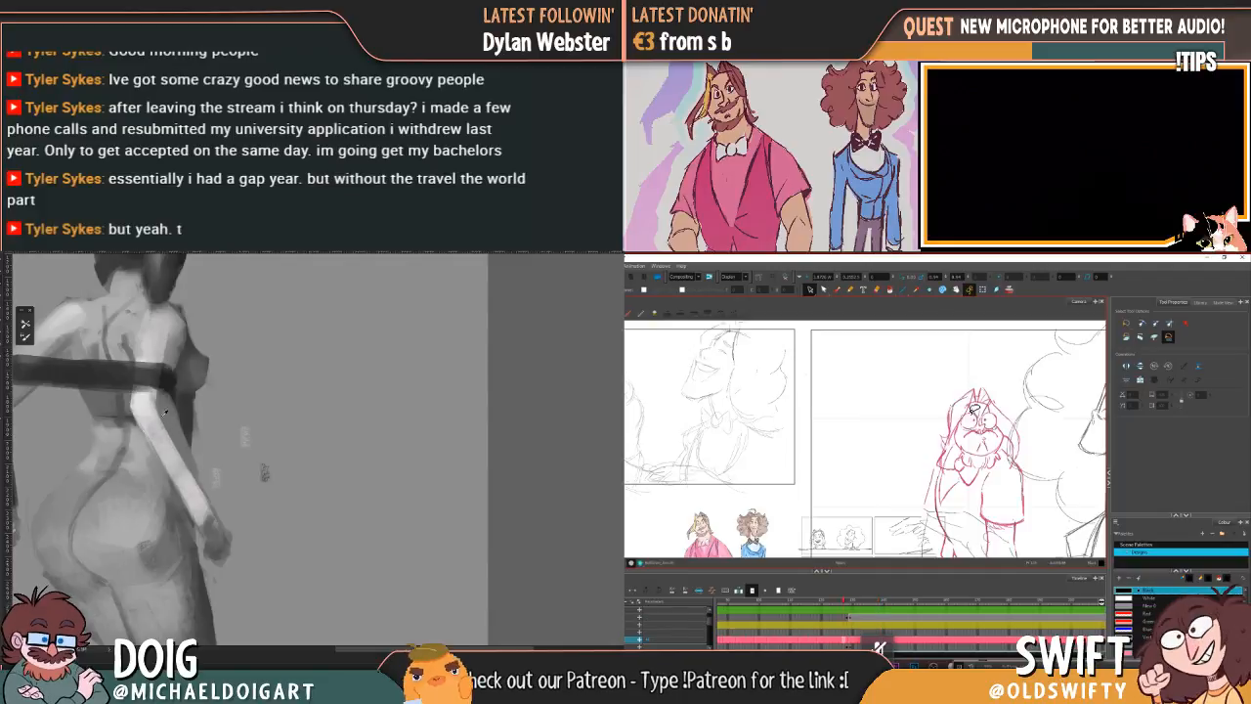
{"action": "key", "text": "g"}
{"action": "key", "text": "ctrl+z"}
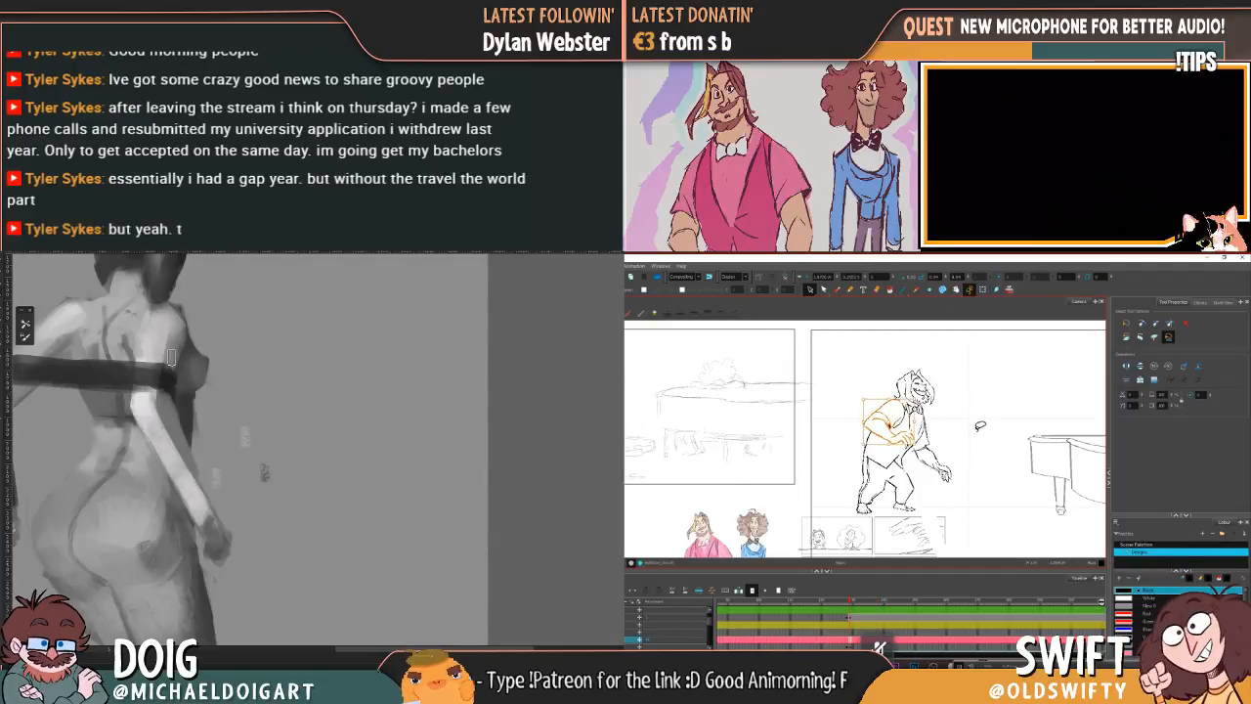
{"action": "left_click_drag", "start_coordinate": [851, 604], "coordinate": [894, 606]}
{"action": "mouse_move", "coordinate": [91, 428]}
{"action": "left_mouse_down"}
{"action": "mouse_move", "coordinate": [195, 368]}
{"action": "mouse_move", "coordinate": [191, 389]}
{"action": "left_mouse_up"}
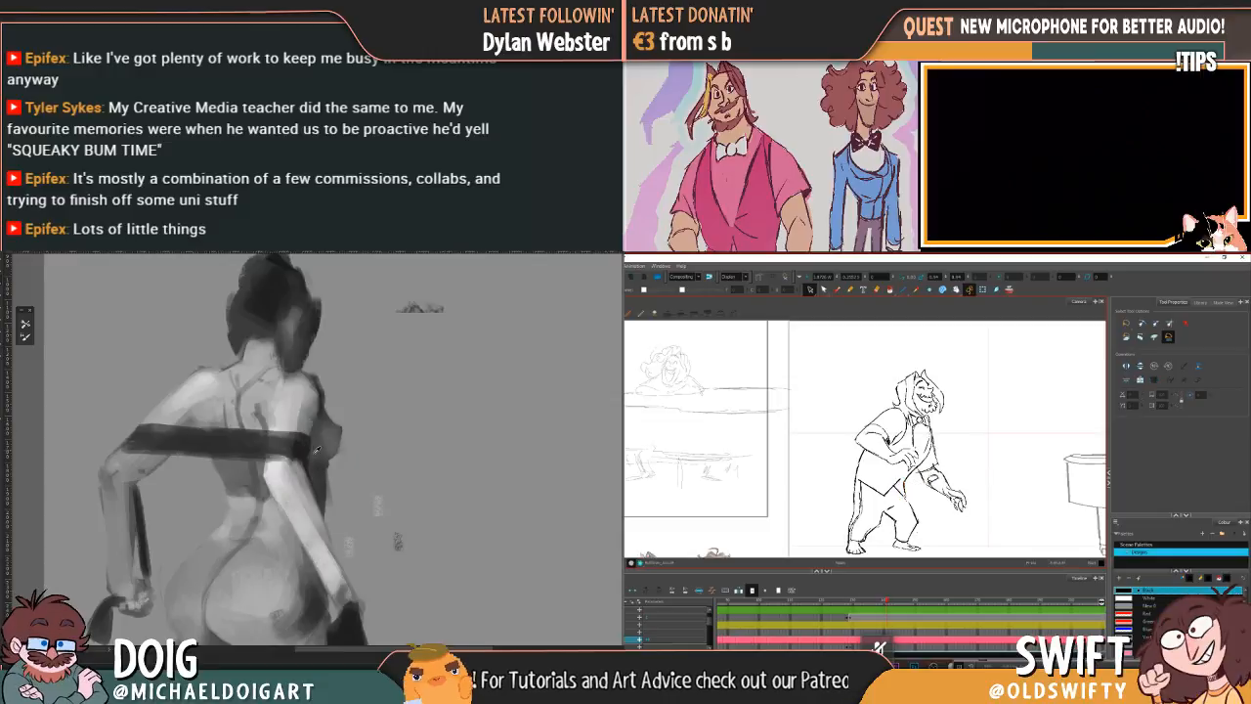
Step: Delete the stray strokes between the leaning character's vest hem and trousers, comparing the result with the adjacent drawing
{"action": "left_click_drag", "start_coordinate": [913, 487], "coordinate": [911, 487]}
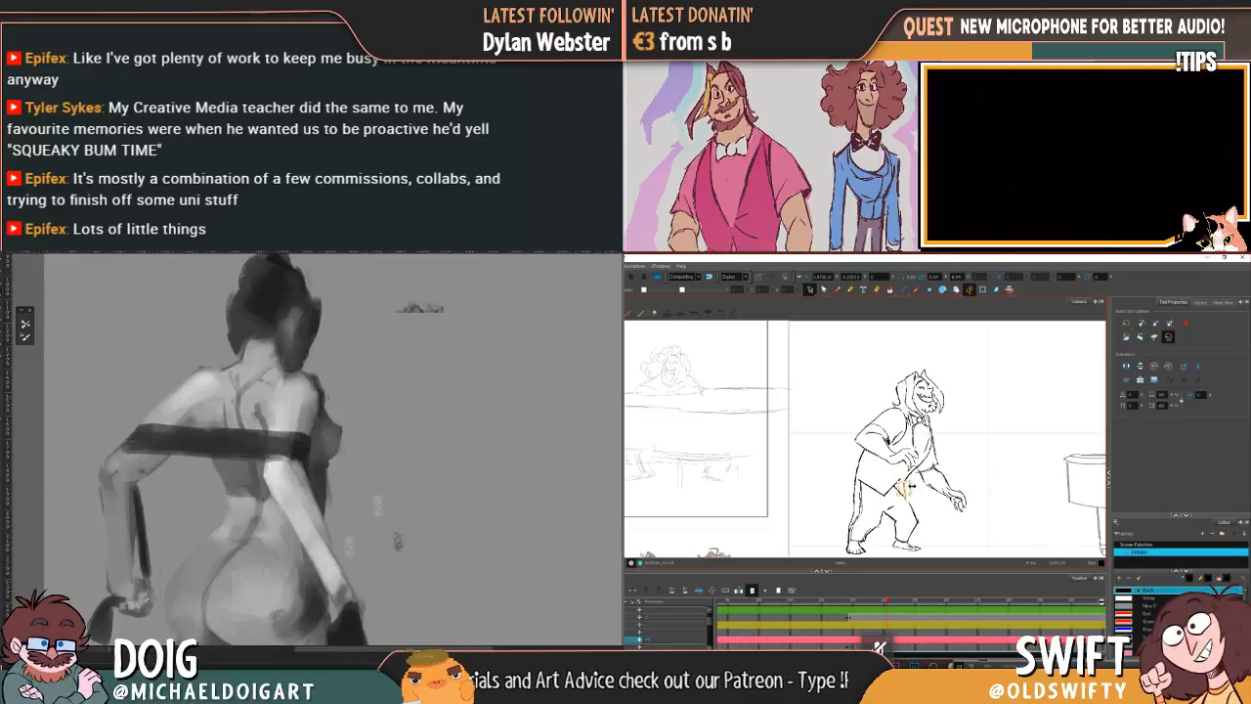
{"action": "key", "text": "Delete"}
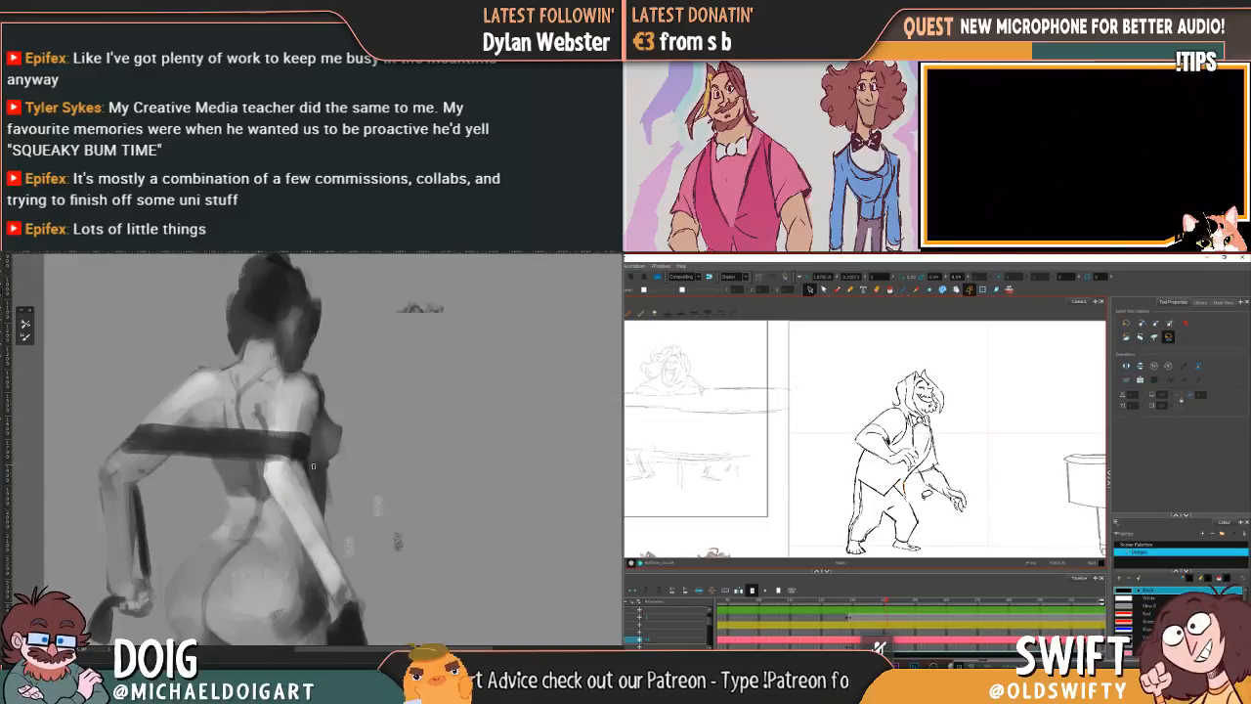
{"action": "key", "text": "comma"}
{"action": "key", "text": "period"}
{"action": "left_click_drag", "start_coordinate": [915, 503], "coordinate": [907, 503]}
{"action": "key", "text": "Delete"}
{"action": "key", "text": "comma"}
{"action": "key", "text": "period"}
Step: Adjust the small strokes below the leaning character's vest hem against the adjacent drawing, and shade the painted figure's lowered arm
{"action": "key", "text": "comma"}
{"action": "key", "text": "period"}
{"action": "key", "text": "comma"}
{"action": "key", "text": "period"}
{"action": "left_click_drag", "start_coordinate": [911, 479], "coordinate": [907, 484]}
{"action": "left_click_drag", "start_coordinate": [297, 461], "coordinate": [326, 543]}
{"action": "key", "text": "comma"}
{"action": "key", "text": "period"}
{"action": "mouse_move", "coordinate": [323, 461]}
{"action": "left_mouse_down"}
{"action": "mouse_move", "coordinate": [318, 440]}
{"action": "mouse_move", "coordinate": [267, 407]}
{"action": "mouse_move", "coordinate": [249, 420]}
{"action": "left_mouse_up"}
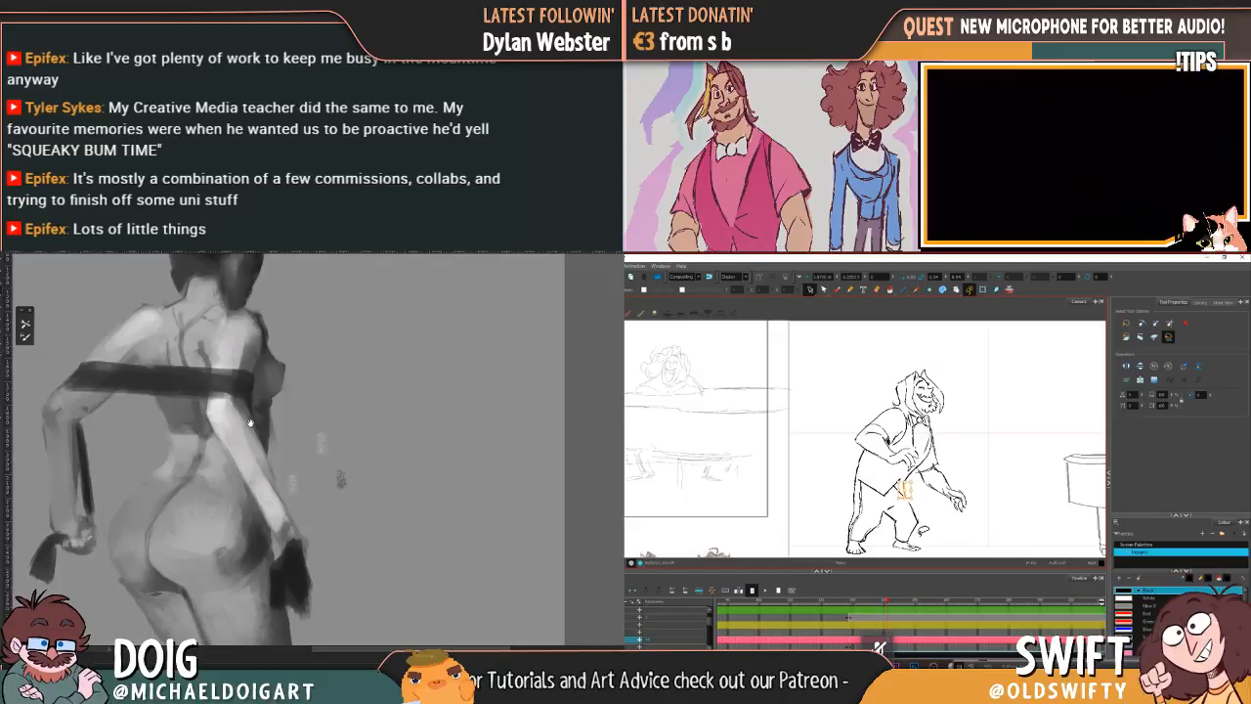
{"action": "key", "text": "comma"}
{"action": "key", "text": "period"}
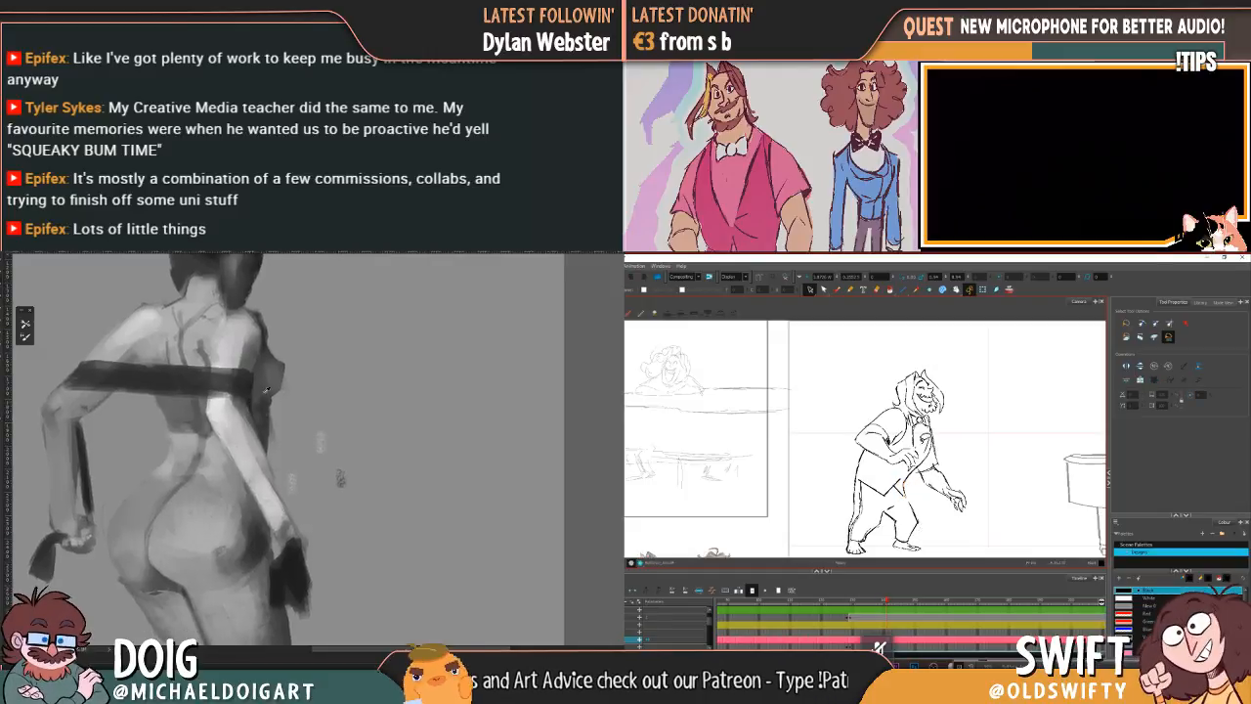
Step: Touch up the painted figure's lowered arm, and nudge the leaning character's body above the feet to match the adjacent drawing
{"action": "mouse_move", "coordinate": [222, 404]}
{"action": "left_mouse_down"}
{"action": "mouse_move", "coordinate": [281, 536]}
{"action": "mouse_move", "coordinate": [230, 412]}
{"action": "left_mouse_up"}
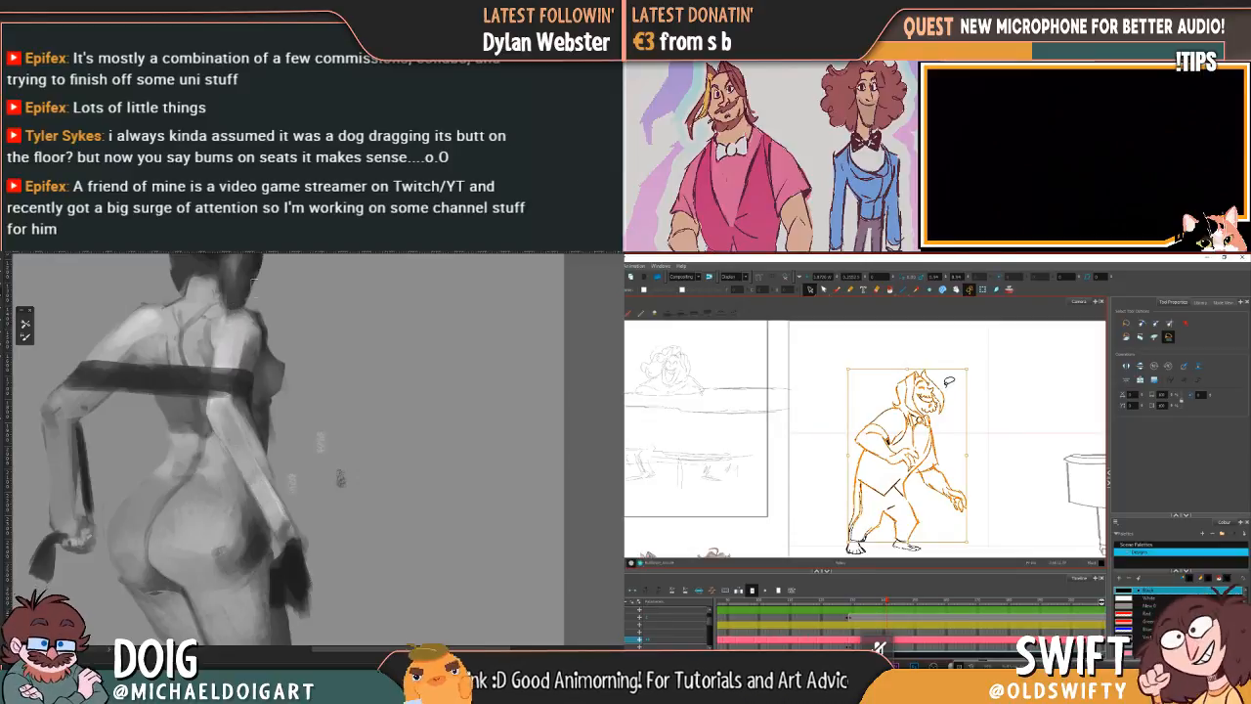
{"action": "left_click_drag", "start_coordinate": [180, 302], "coordinate": [196, 363]}
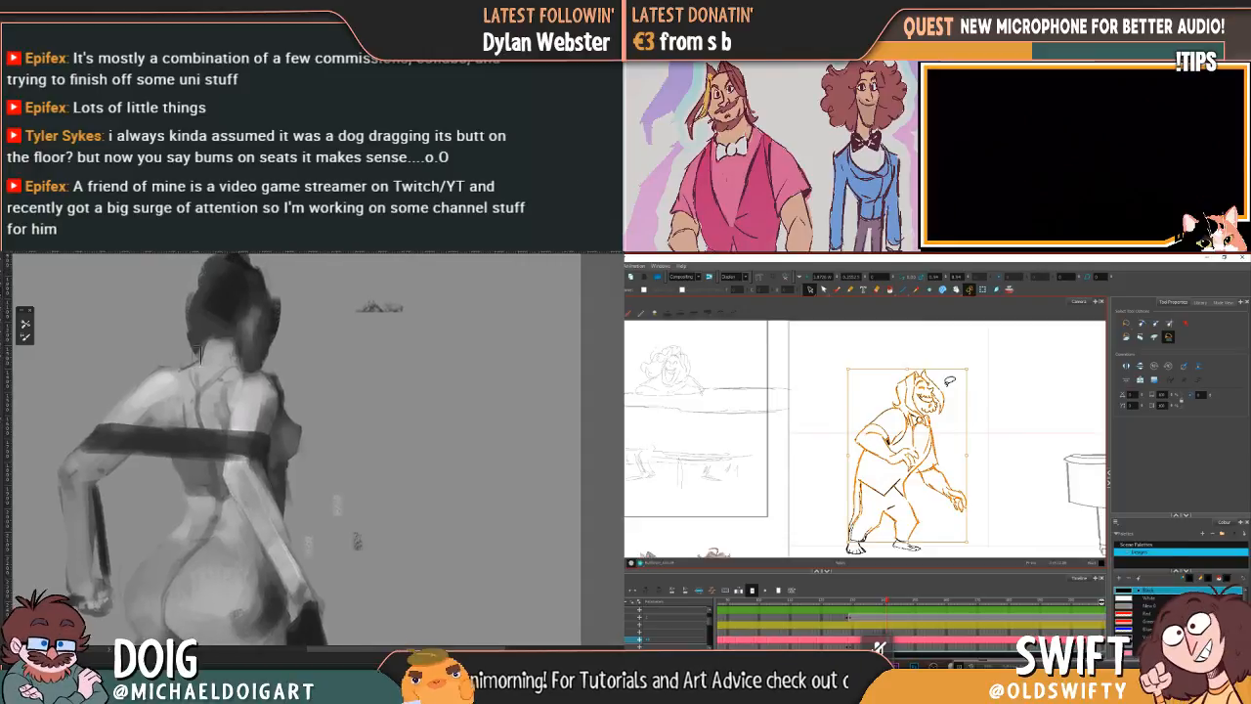
{"action": "left_click_drag", "start_coordinate": [943, 368], "coordinate": [943, 368]}
{"action": "left_click", "coordinate": [955, 365]}
{"action": "key", "text": "comma"}
{"action": "key", "text": "period"}
{"action": "key", "text": "comma"}
{"action": "key", "text": "period"}
Step: Adjust the sleeve outline on the leaning character's bent arm and compare it with the adjacent drawing
{"action": "left_click", "coordinate": [866, 428]}
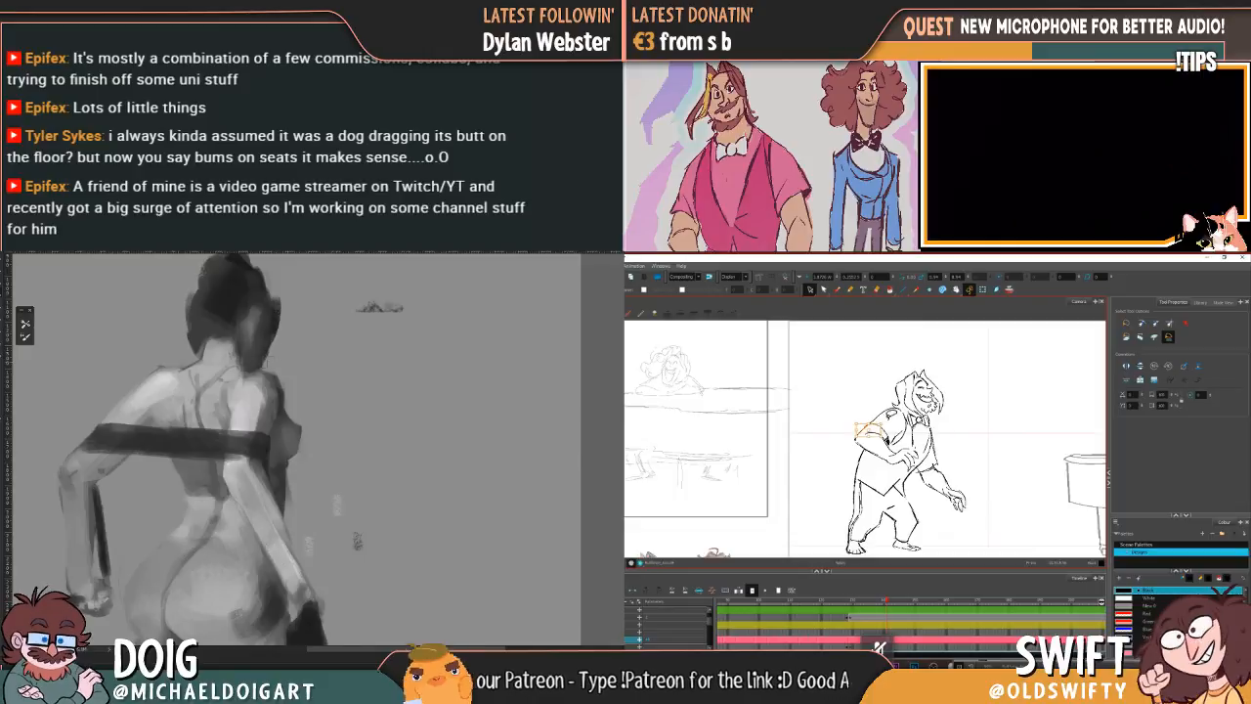
{"action": "left_click", "coordinate": [936, 429]}
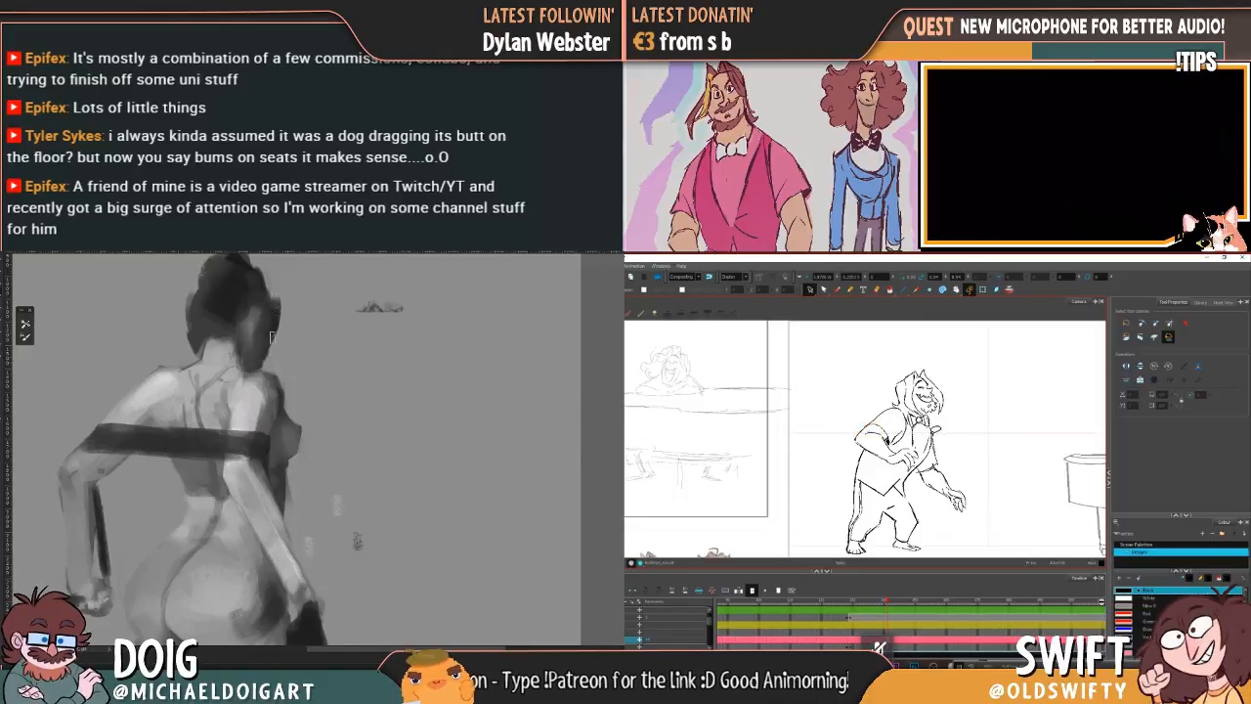
{"action": "key", "text": "comma"}
{"action": "key", "text": "period"}
{"action": "key", "text": "comma"}
{"action": "key", "text": "period"}
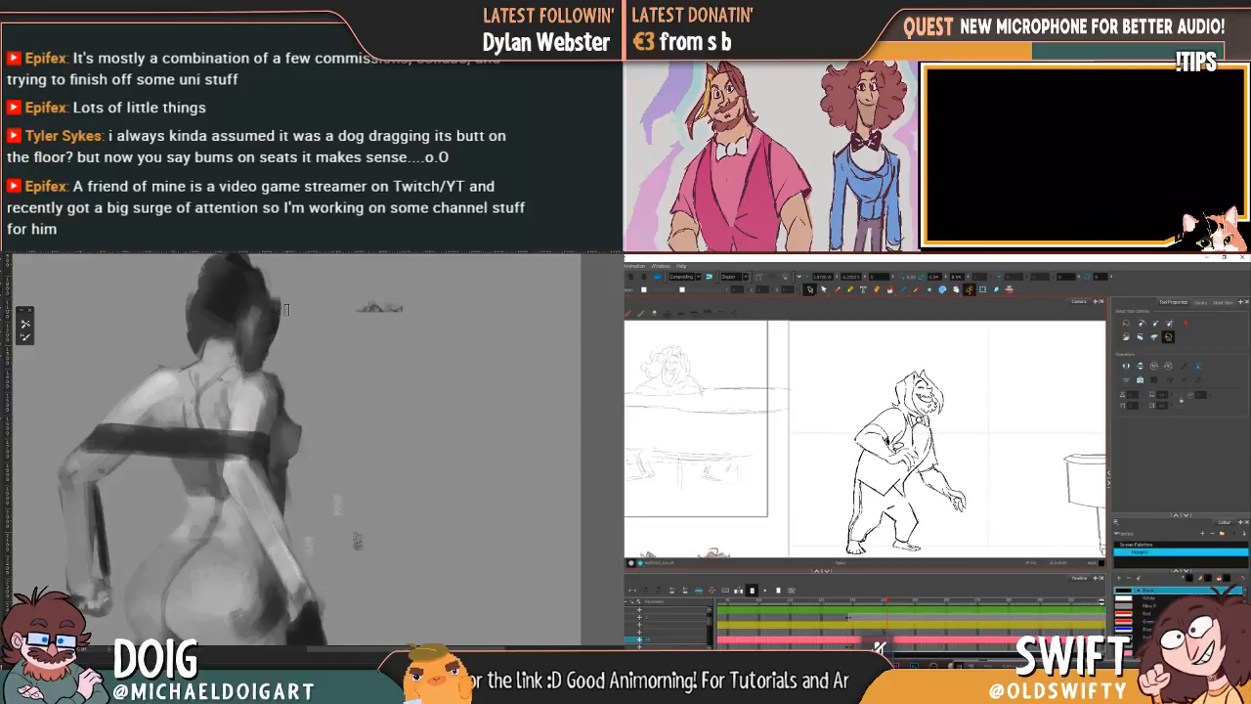
Step: Adjust the leaning character's bent forearm and the hand reaching towards the piano, and check them against the neighbouring drawings
{"action": "mouse_move", "coordinate": [870, 434]}
{"action": "left_mouse_down"}
{"action": "mouse_move", "coordinate": [904, 459]}
{"action": "mouse_move", "coordinate": [901, 441]}
{"action": "left_mouse_up"}
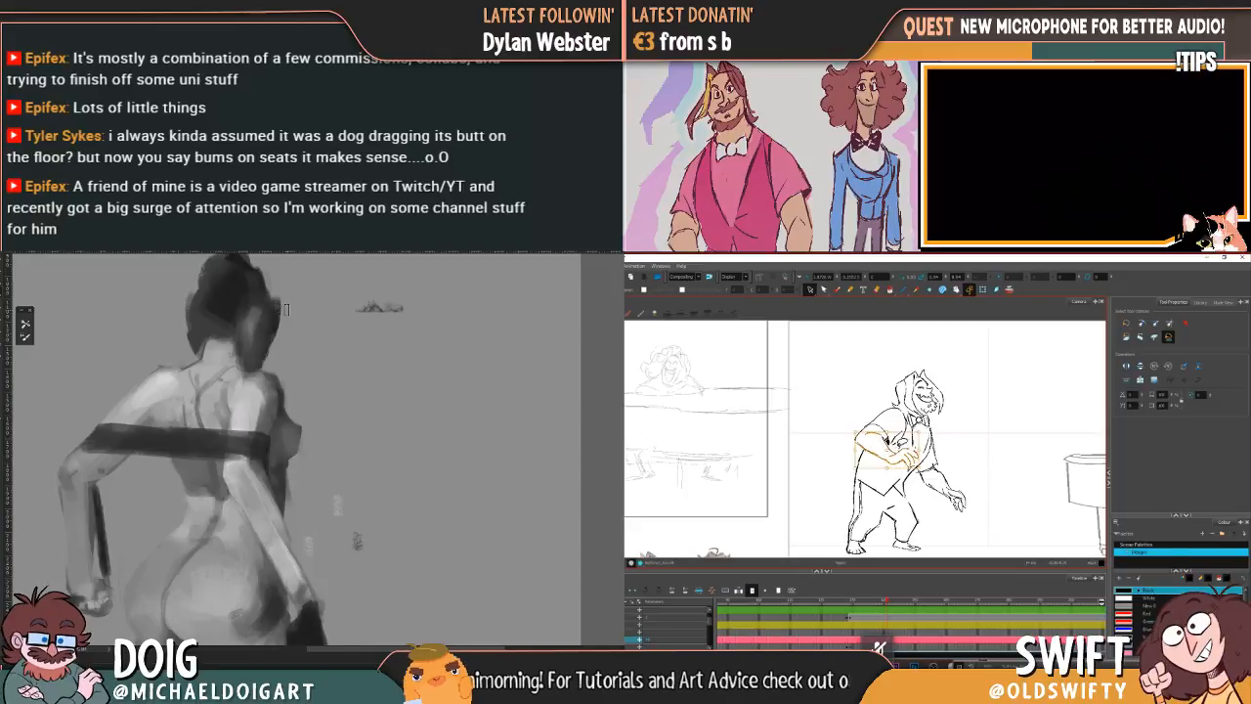
{"action": "left_click", "coordinate": [934, 430]}
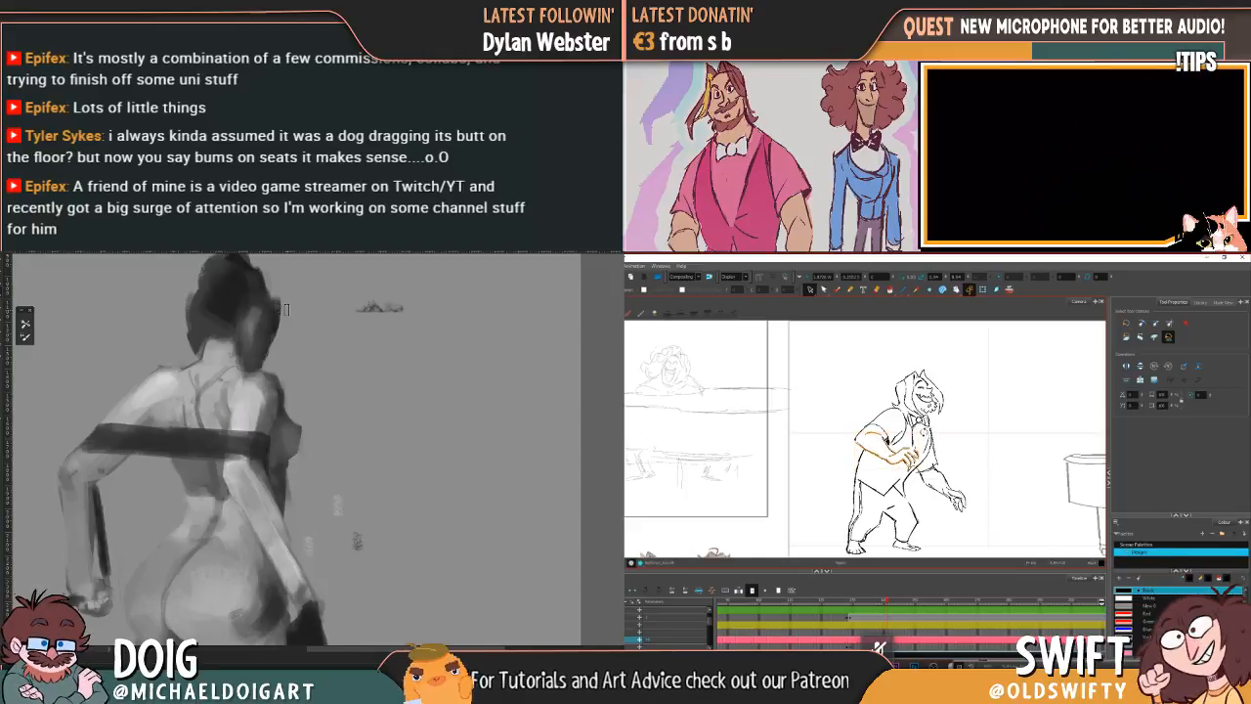
{"action": "mouse_move", "coordinate": [973, 483]}
{"action": "left_mouse_down"}
{"action": "mouse_move", "coordinate": [946, 490]}
{"action": "mouse_move", "coordinate": [965, 511]}
{"action": "mouse_move", "coordinate": [946, 501]}
{"action": "mouse_move", "coordinate": [971, 486]}
{"action": "left_mouse_up"}
{"action": "left_click", "coordinate": [984, 480]}
{"action": "key", "text": "f"}
{"action": "key", "text": "g"}
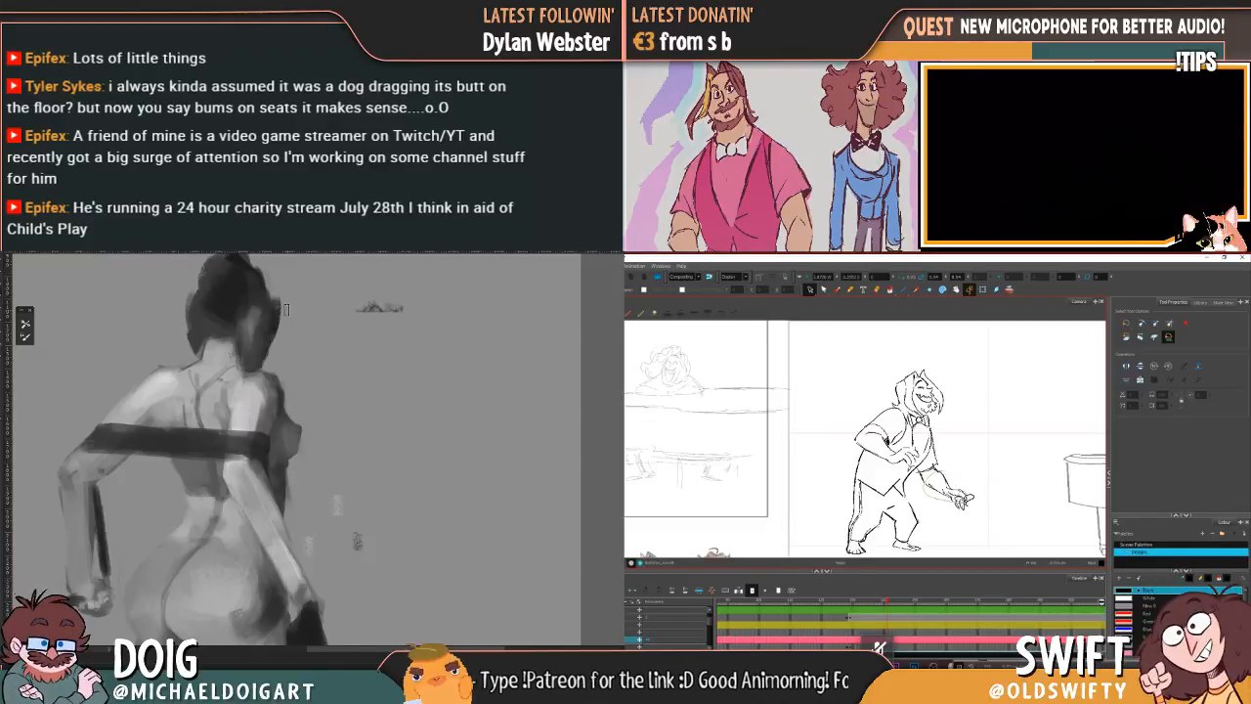
Step: Adjust the leaning character's forearm reaching towards the piano and flip to the adjacent drawing to check its motion
{"action": "left_click", "coordinate": [933, 474]}
{"action": "left_click_drag", "start_coordinate": [931, 474], "coordinate": [977, 465]}
{"action": "left_click", "coordinate": [987, 465]}
{"action": "key", "text": "comma"}
{"action": "key", "text": "period"}
{"action": "key", "text": "comma"}
{"action": "key", "text": "period"}
{"action": "key", "text": "comma"}
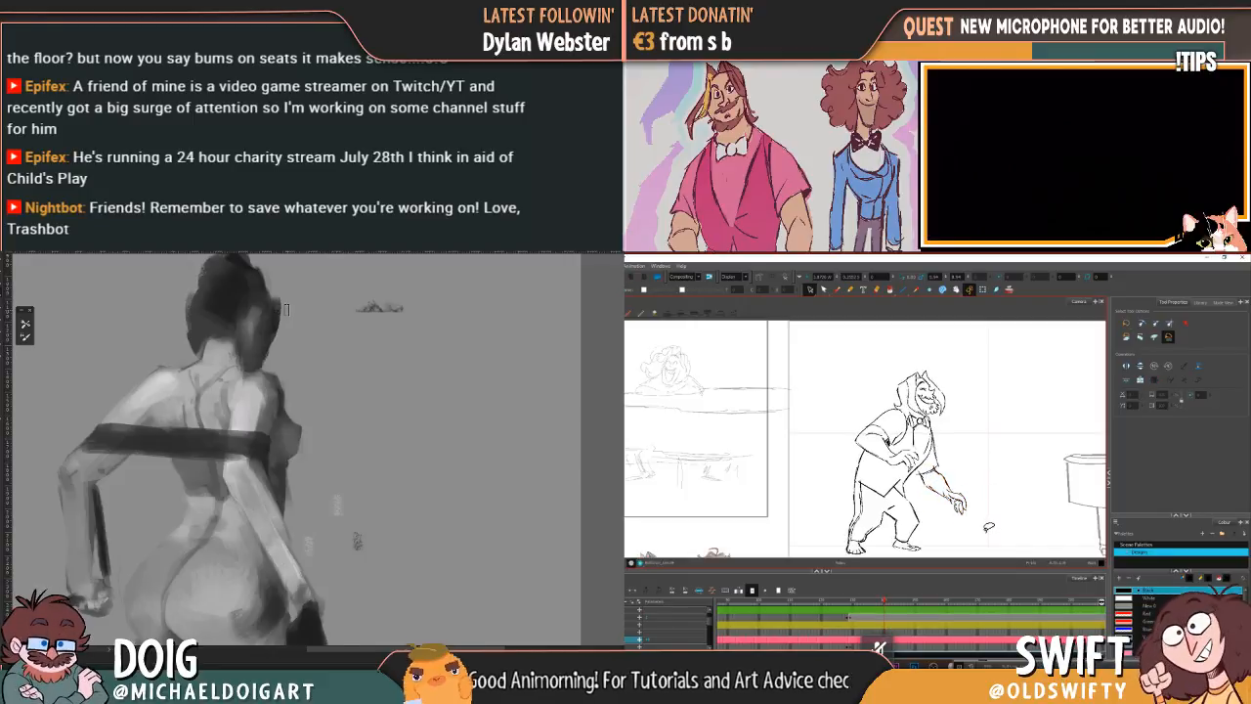
{"action": "key", "text": "period"}
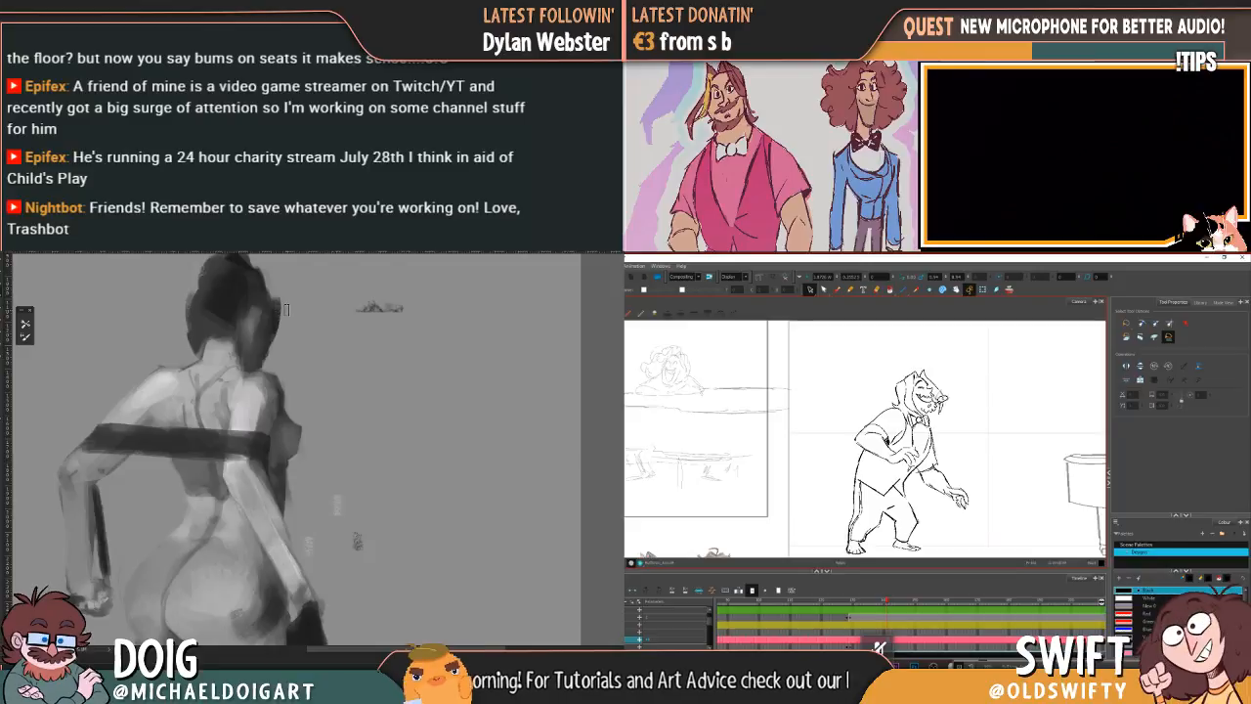
Step: Adjust the hair lock beside the leaning character's face and paint shading into the painted figure's dark hair
{"action": "left_click_drag", "start_coordinate": [944, 408], "coordinate": [944, 391]}
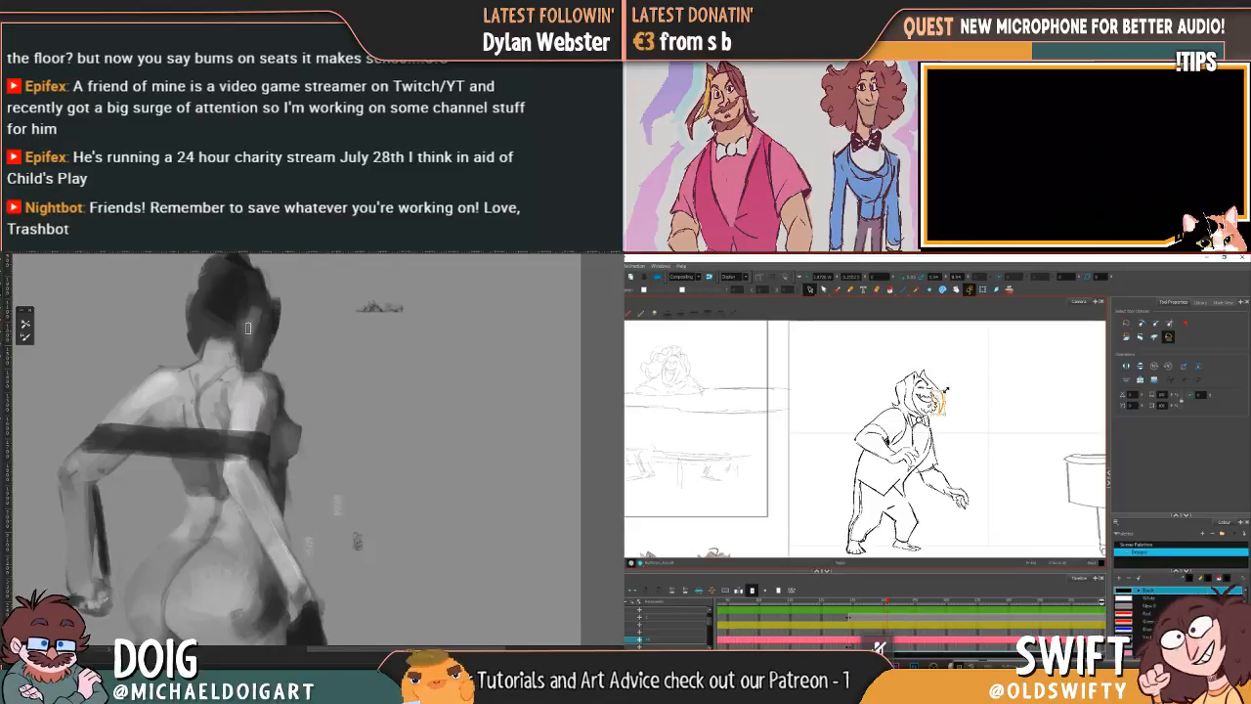
{"action": "mouse_move", "coordinate": [251, 314]}
{"action": "left_mouse_down"}
{"action": "mouse_move", "coordinate": [237, 346]}
{"action": "mouse_move", "coordinate": [257, 312]}
{"action": "mouse_move", "coordinate": [239, 301]}
{"action": "mouse_move", "coordinate": [233, 319]}
{"action": "left_mouse_up"}
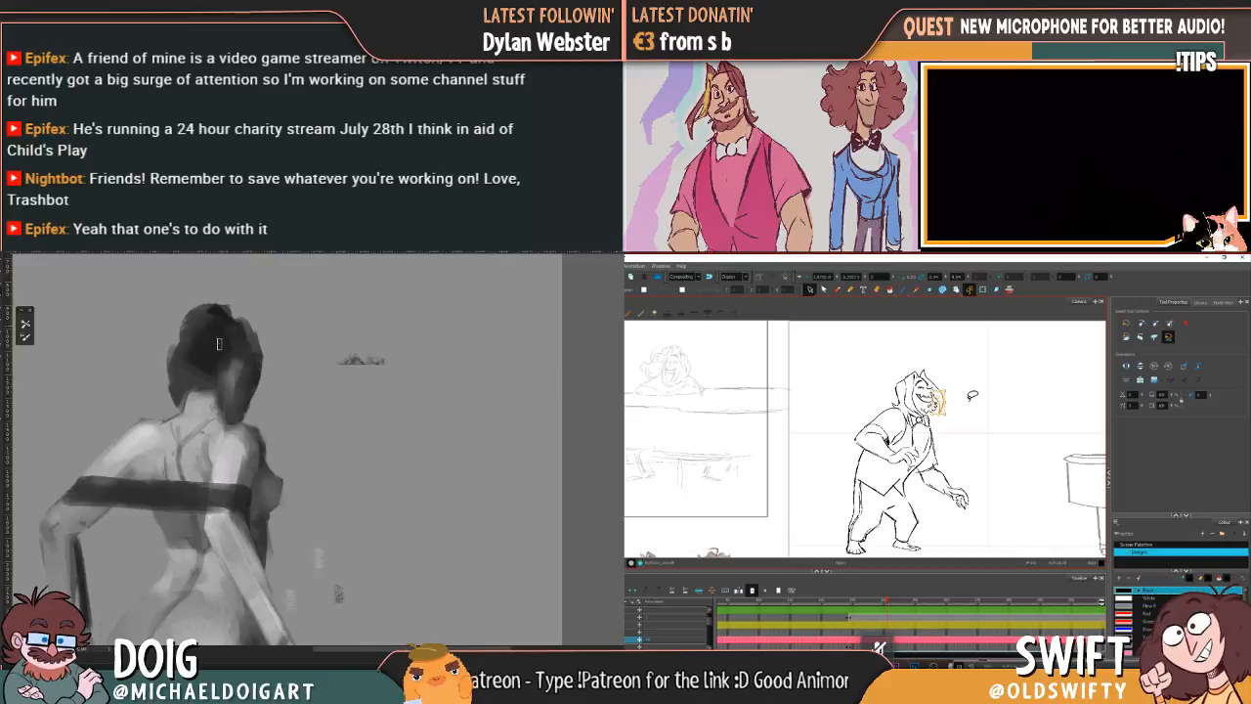
{"action": "left_click_drag", "start_coordinate": [196, 324], "coordinate": [213, 306]}
{"action": "mouse_move", "coordinate": [229, 371]}
{"action": "left_mouse_down"}
{"action": "mouse_move", "coordinate": [233, 308]}
{"action": "mouse_move", "coordinate": [209, 375]}
{"action": "mouse_move", "coordinate": [207, 326]}
{"action": "left_mouse_up"}
{"action": "scroll", "coordinate": [227, 357], "scroll_direction": "down", "scroll_amount": 8}
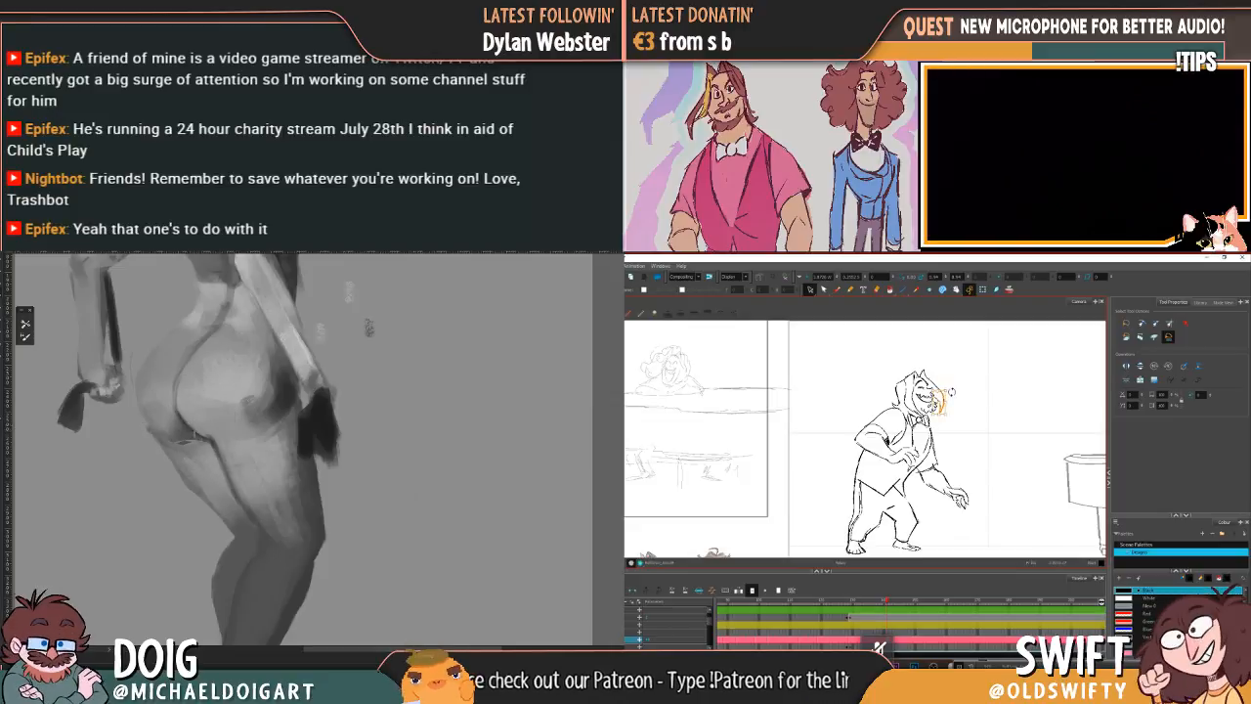
Step: Touch up the shading on the painted figure's bent upper arm beside the dark band
{"action": "left_click_drag", "start_coordinate": [361, 468], "coordinate": [285, 313]}
{"action": "key", "text": "ctrl+plus"}
{"action": "key", "text": "ctrl+plus"}
{"action": "left_click_drag", "start_coordinate": [241, 396], "coordinate": [246, 418]}
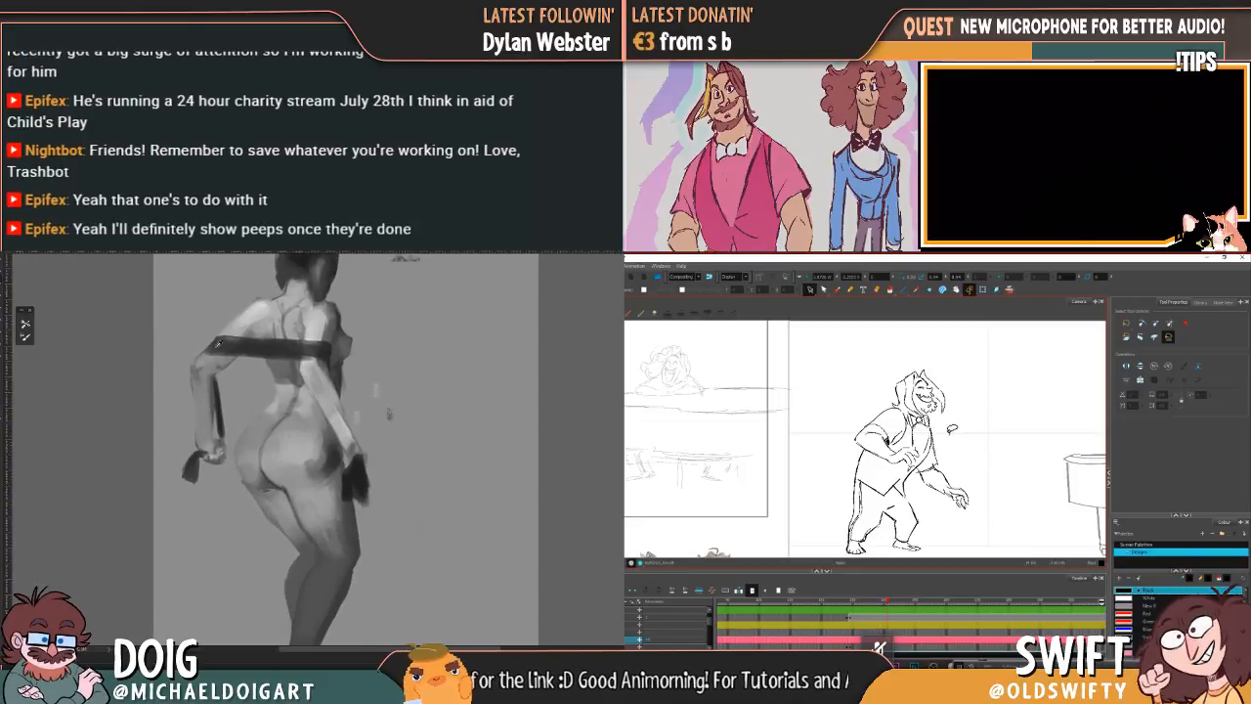
{"action": "left_click", "coordinate": [245, 322], "text": "alt"}
{"action": "left_click", "coordinate": [243, 325], "text": "alt"}
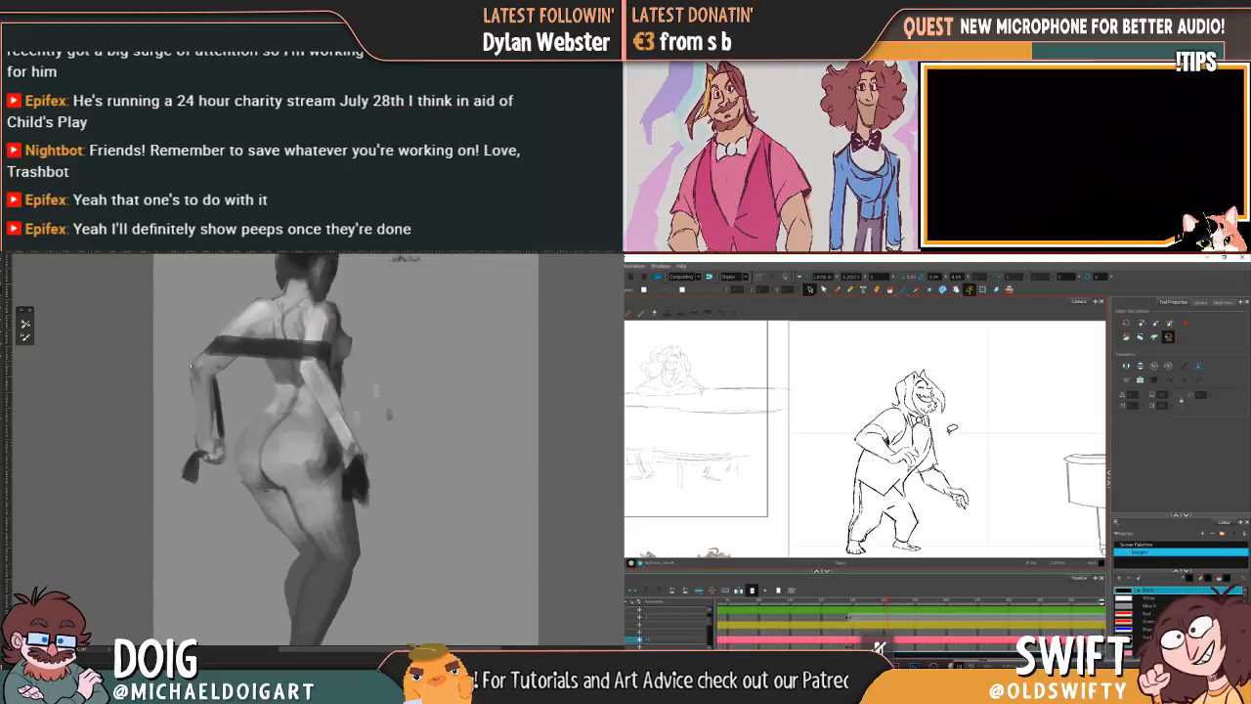
Step: Flip back and forth between the leaning character's current and adjacent drawings to compare the pose
{"action": "key", "text": "comma"}
{"action": "key", "text": "period"}
{"action": "key", "text": "comma"}
{"action": "key", "text": "period"}
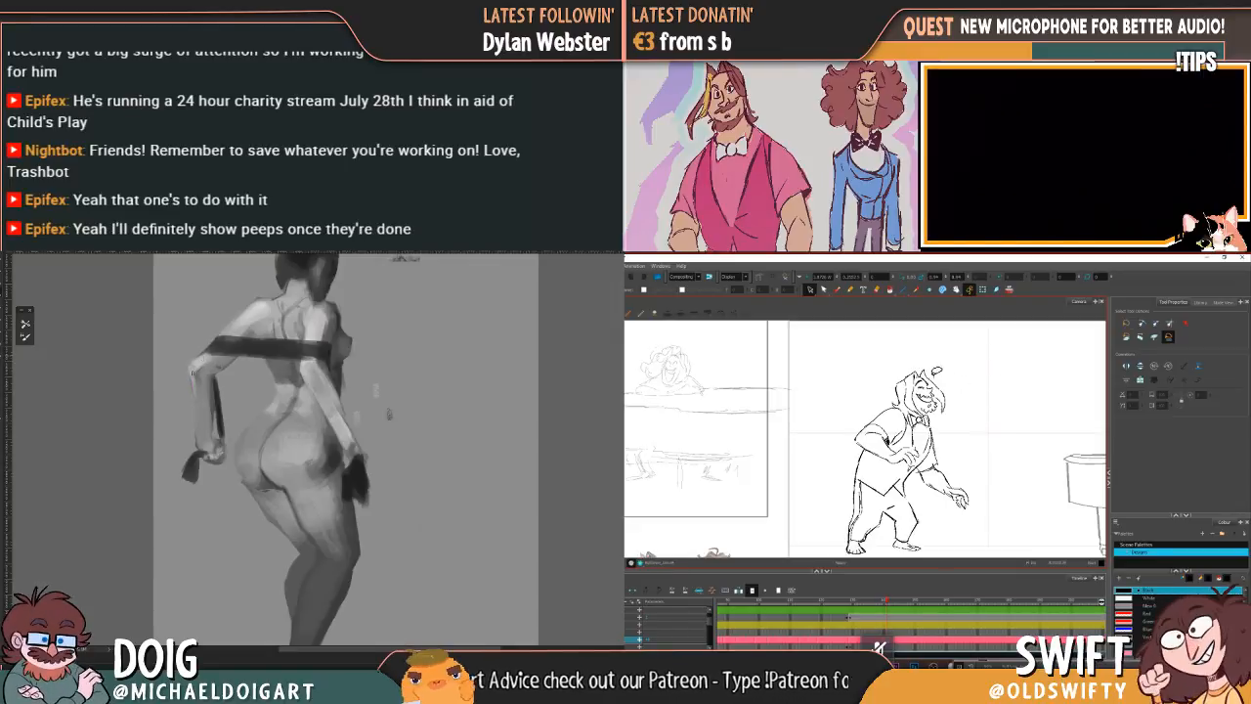
{"action": "key", "text": "comma"}
{"action": "key", "text": "period"}
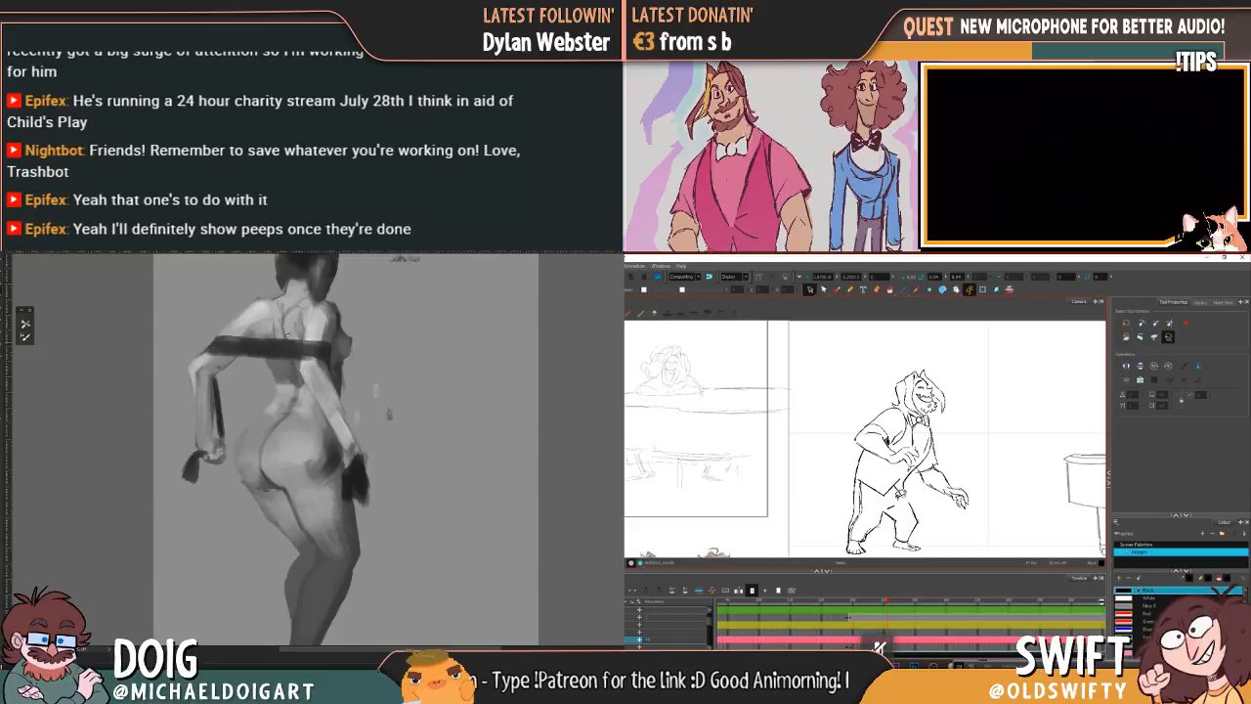
Step: Delete the small stray strokes between the leaning character's vest hem and trousers
{"action": "left_click_drag", "start_coordinate": [195, 326], "coordinate": [182, 371]}
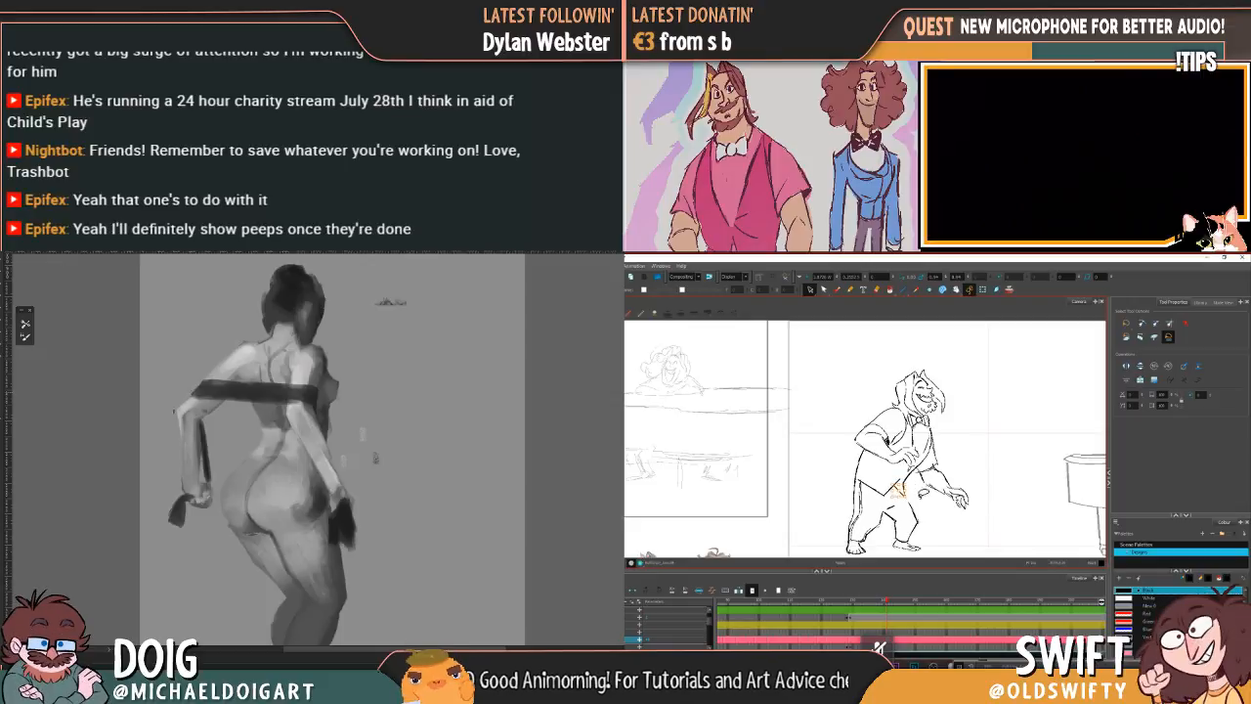
{"action": "mouse_move", "coordinate": [279, 462]}
{"action": "left_mouse_down"}
{"action": "mouse_move", "coordinate": [219, 436]}
{"action": "mouse_move", "coordinate": [185, 375]}
{"action": "mouse_move", "coordinate": [219, 377]}
{"action": "mouse_move", "coordinate": [224, 392]}
{"action": "left_mouse_up"}
{"action": "key", "text": "Delete"}
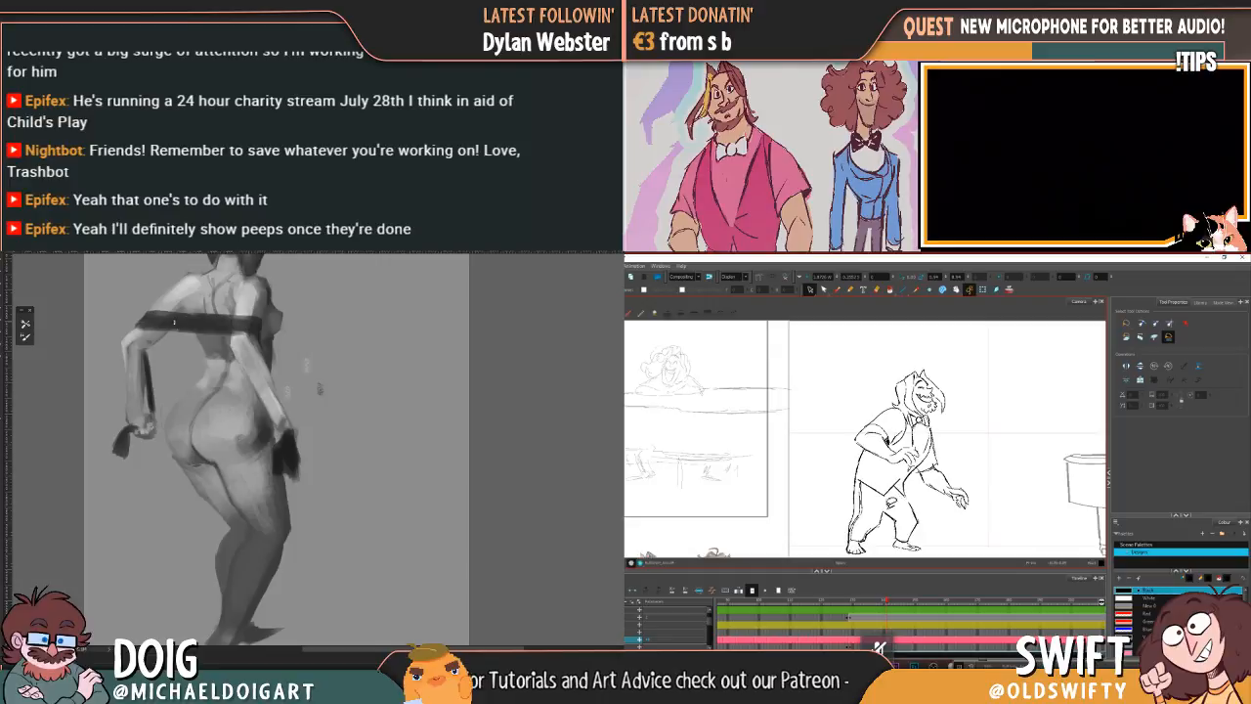
{"action": "left_click_drag", "start_coordinate": [889, 512], "coordinate": [883, 509]}
{"action": "left_click", "coordinate": [130, 341], "text": "alt"}
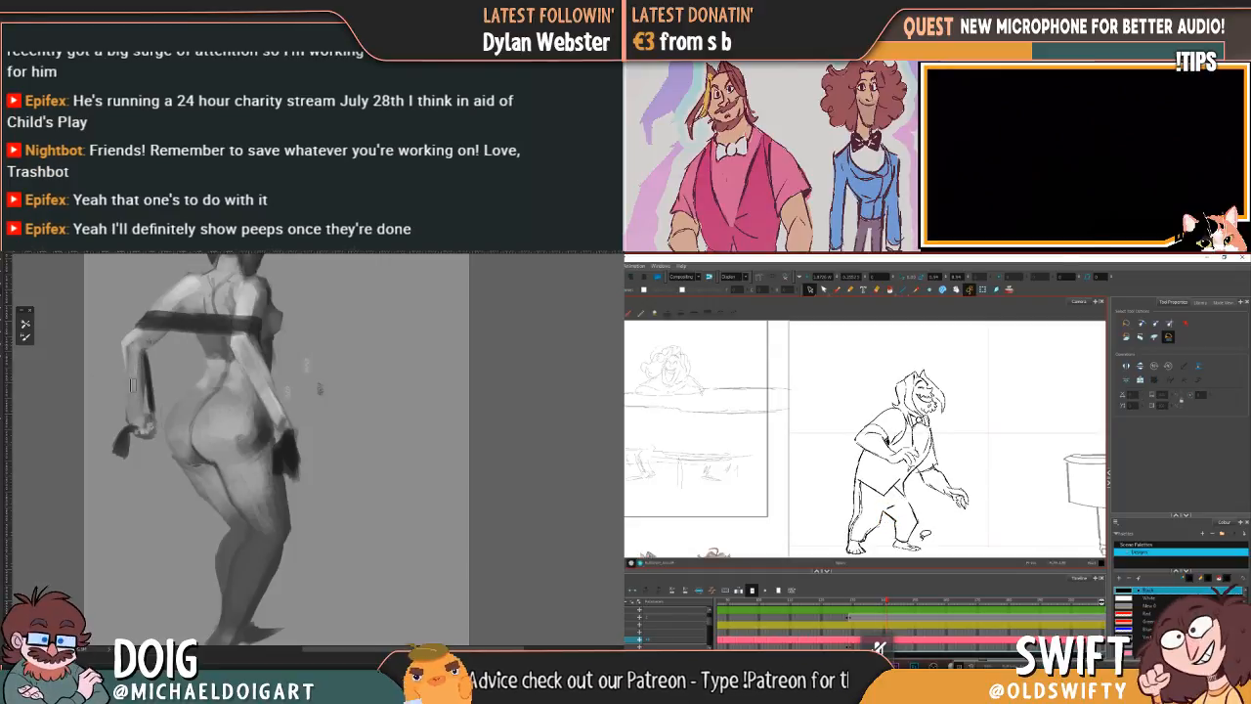
{"action": "key", "text": "Delete"}
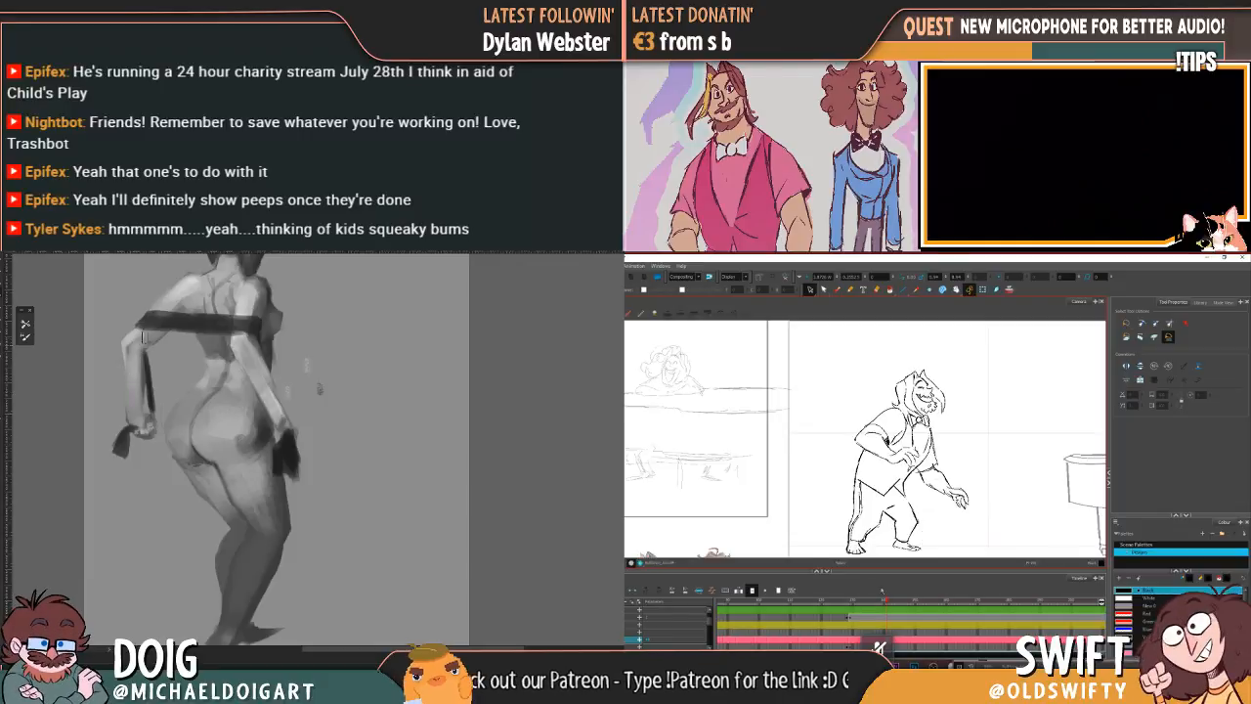
Step: Scrub through the frames around the leaning pose to check how the movement plays
{"action": "mouse_move", "coordinate": [887, 601]}
{"action": "left_mouse_down"}
{"action": "mouse_move", "coordinate": [849, 601]}
{"action": "mouse_move", "coordinate": [908, 601]}
{"action": "mouse_move", "coordinate": [875, 602]}
{"action": "mouse_move", "coordinate": [896, 602]}
{"action": "left_mouse_up"}
{"action": "left_click_drag", "start_coordinate": [202, 318], "coordinate": [179, 363]}
{"action": "left_click_drag", "start_coordinate": [896, 602], "coordinate": [916, 603]}
{"action": "left_click_drag", "start_coordinate": [178, 364], "coordinate": [186, 371]}
{"action": "mouse_move", "coordinate": [917, 603]}
{"action": "left_mouse_down"}
{"action": "mouse_move", "coordinate": [935, 603]}
{"action": "mouse_move", "coordinate": [875, 604]}
{"action": "mouse_move", "coordinate": [889, 603]}
{"action": "left_mouse_up"}
{"action": "left_click", "coordinate": [249, 403], "text": "alt"}
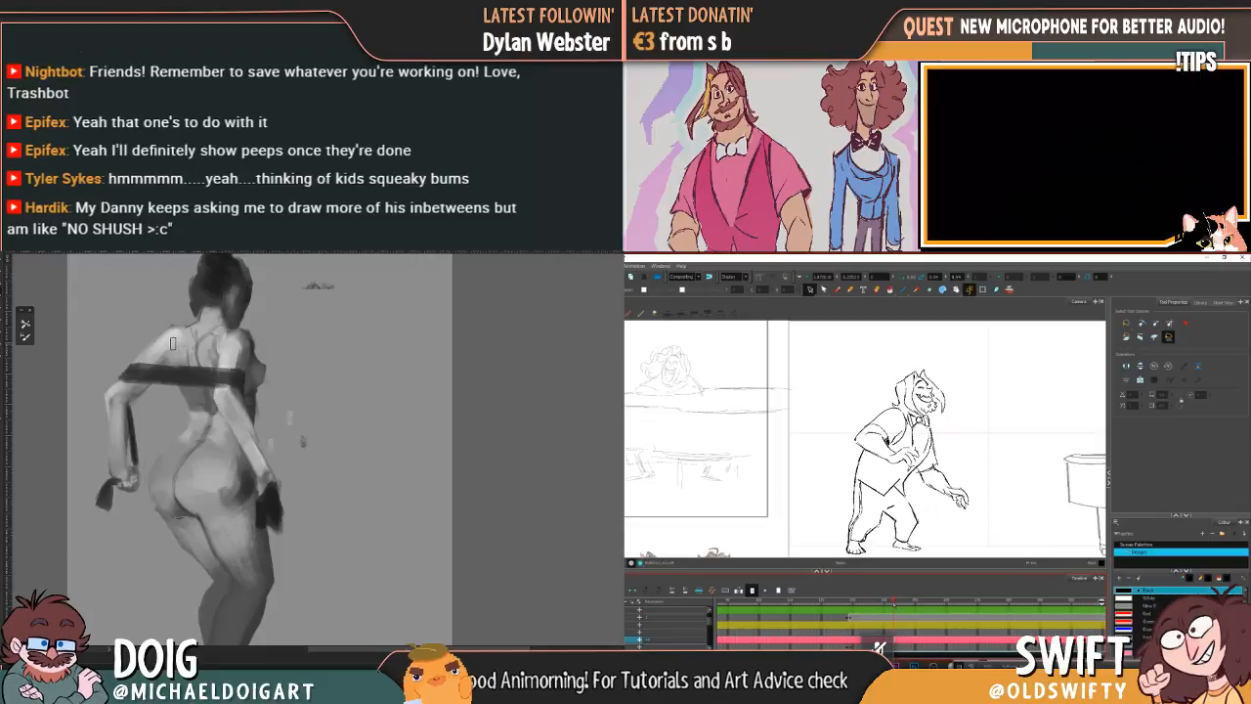
{"action": "left_click_drag", "start_coordinate": [886, 605], "coordinate": [888, 607]}
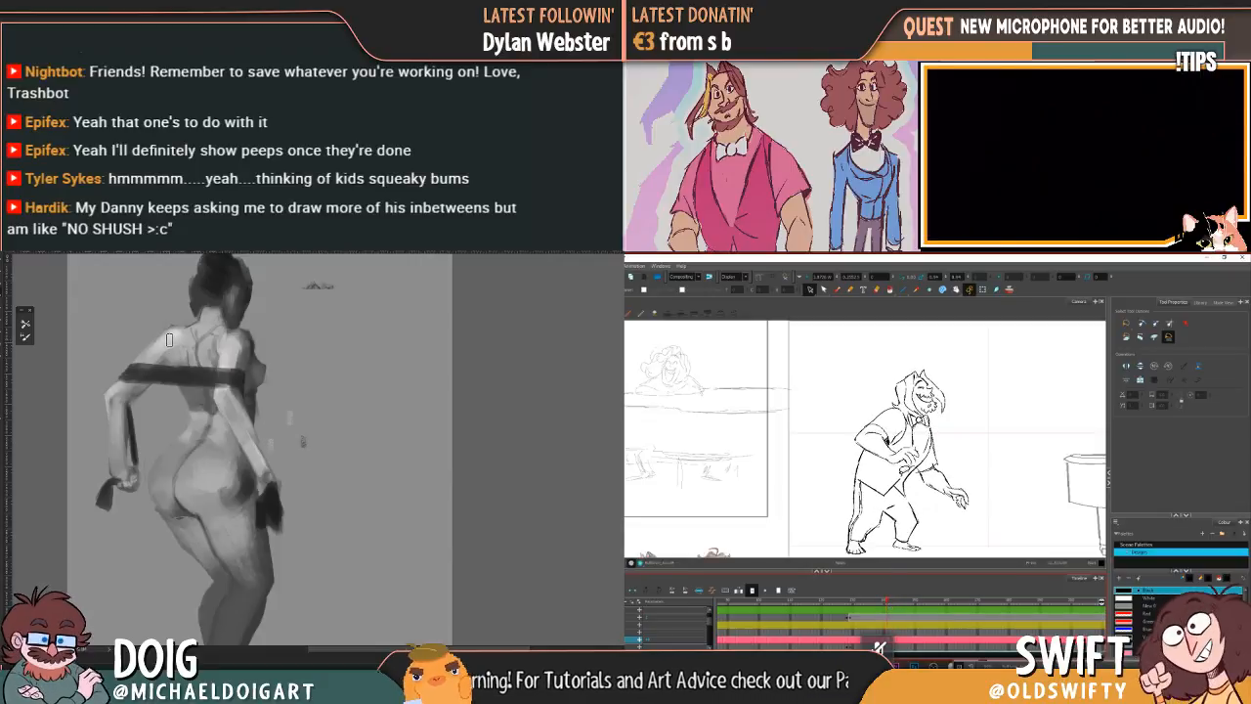
Step: Select and adjust the lines of the leaning character's laughing face, and switch to the Brush tool
{"action": "mouse_move", "coordinate": [923, 391]}
{"action": "left_mouse_down"}
{"action": "mouse_move", "coordinate": [934, 398]}
{"action": "mouse_move", "coordinate": [924, 395]}
{"action": "left_mouse_up"}
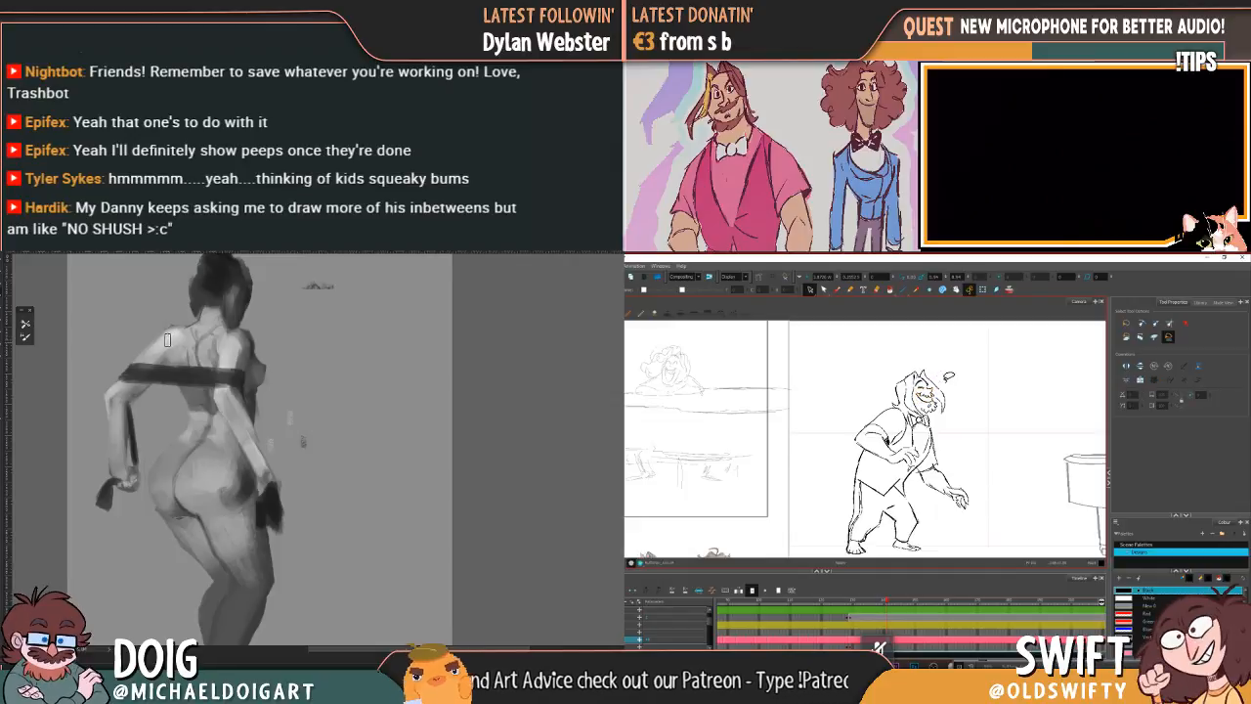
{"action": "mouse_move", "coordinate": [216, 445]}
{"action": "left_mouse_down"}
{"action": "mouse_move", "coordinate": [211, 382]}
{"action": "mouse_move", "coordinate": [191, 398]}
{"action": "left_mouse_up"}
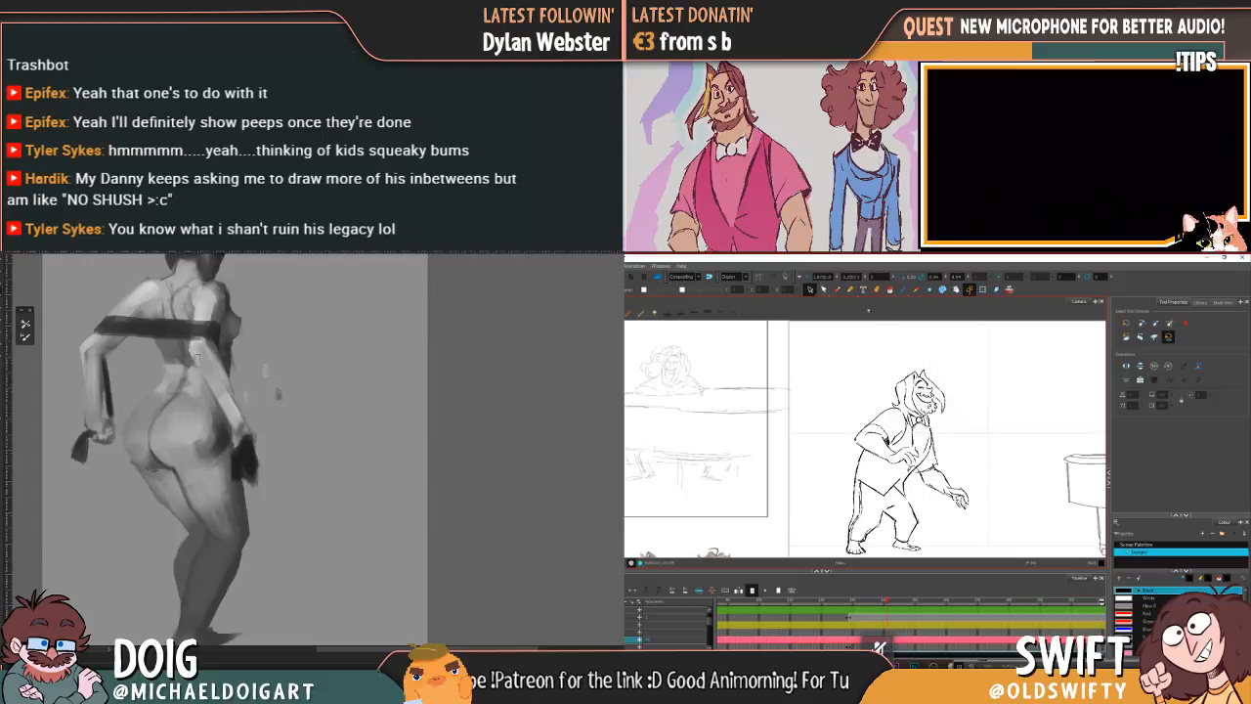
{"action": "left_click", "coordinate": [837, 290]}
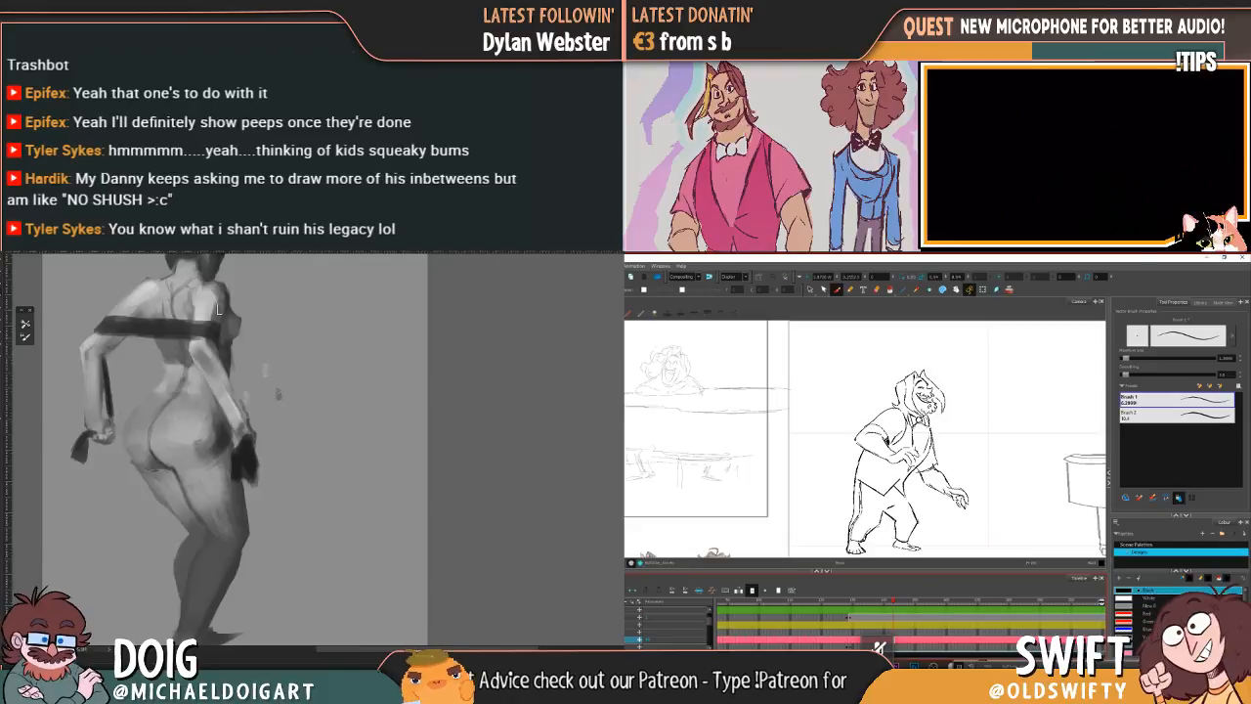
Step: Touch up the dark band across the painted figure's upper back
{"action": "scroll", "coordinate": [220, 310], "scroll_direction": "up", "scroll_amount": 2}
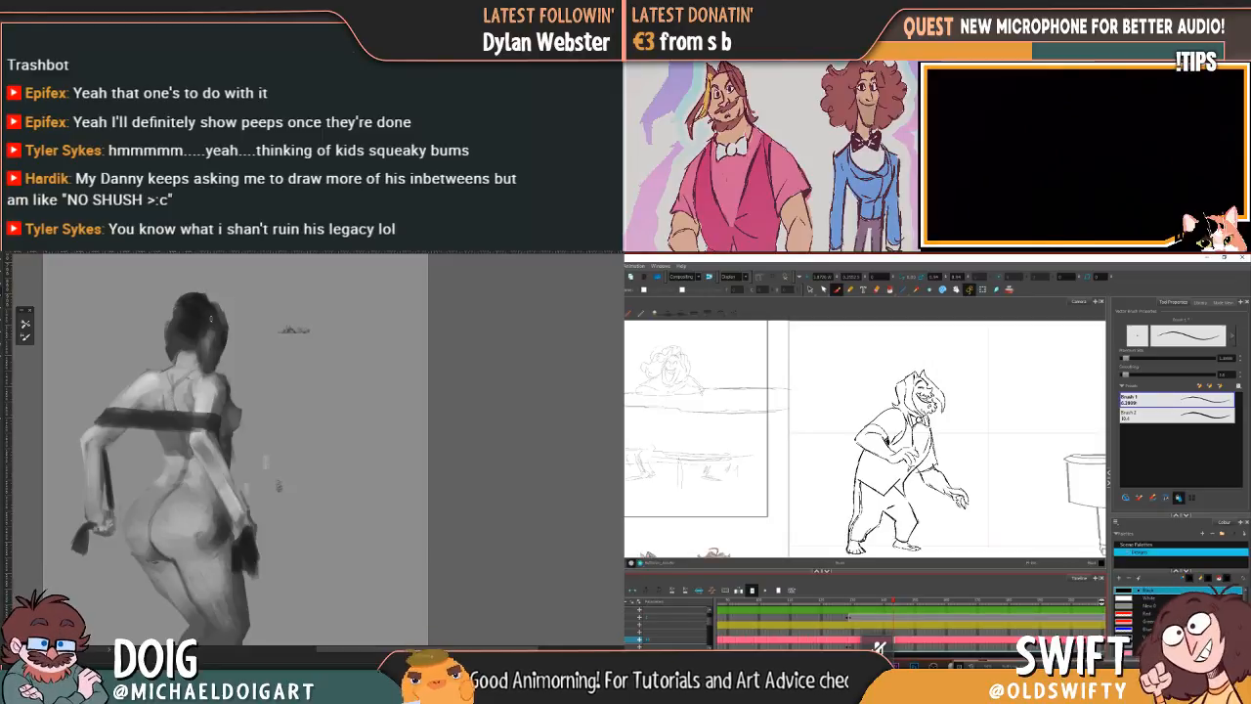
{"action": "left_click", "coordinate": [226, 393], "text": "alt"}
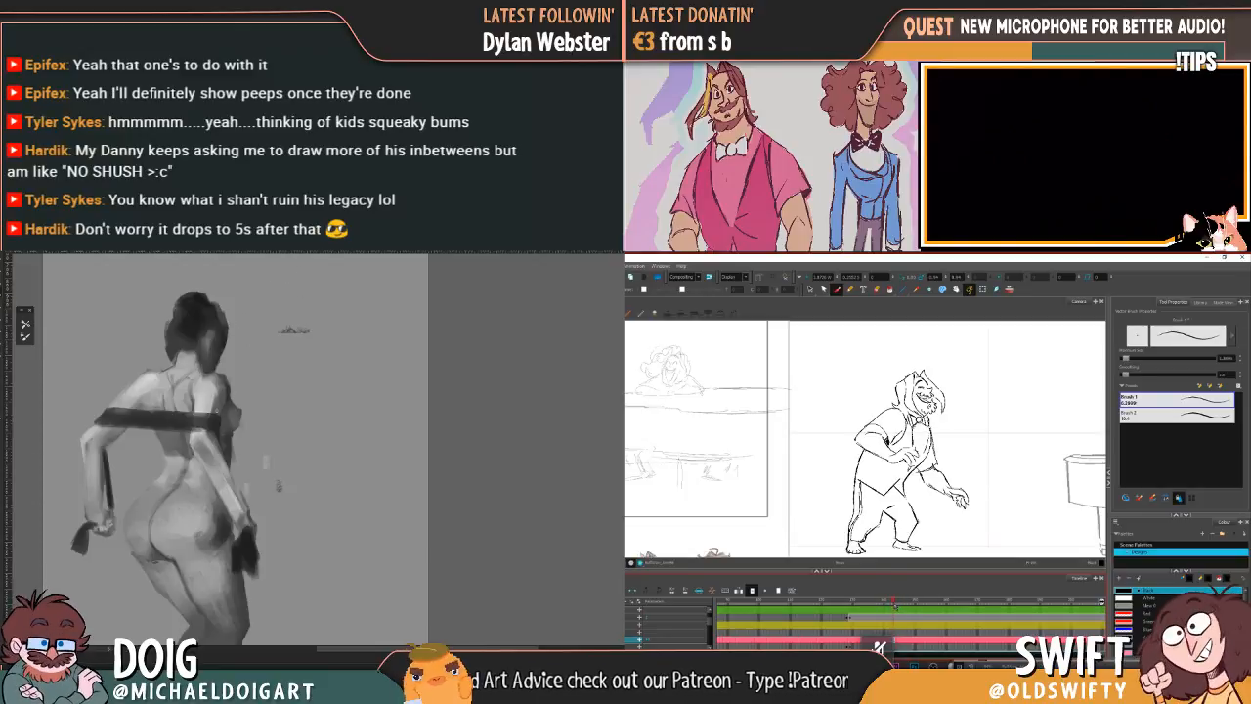
{"action": "left_click_drag", "start_coordinate": [157, 415], "coordinate": [204, 410]}
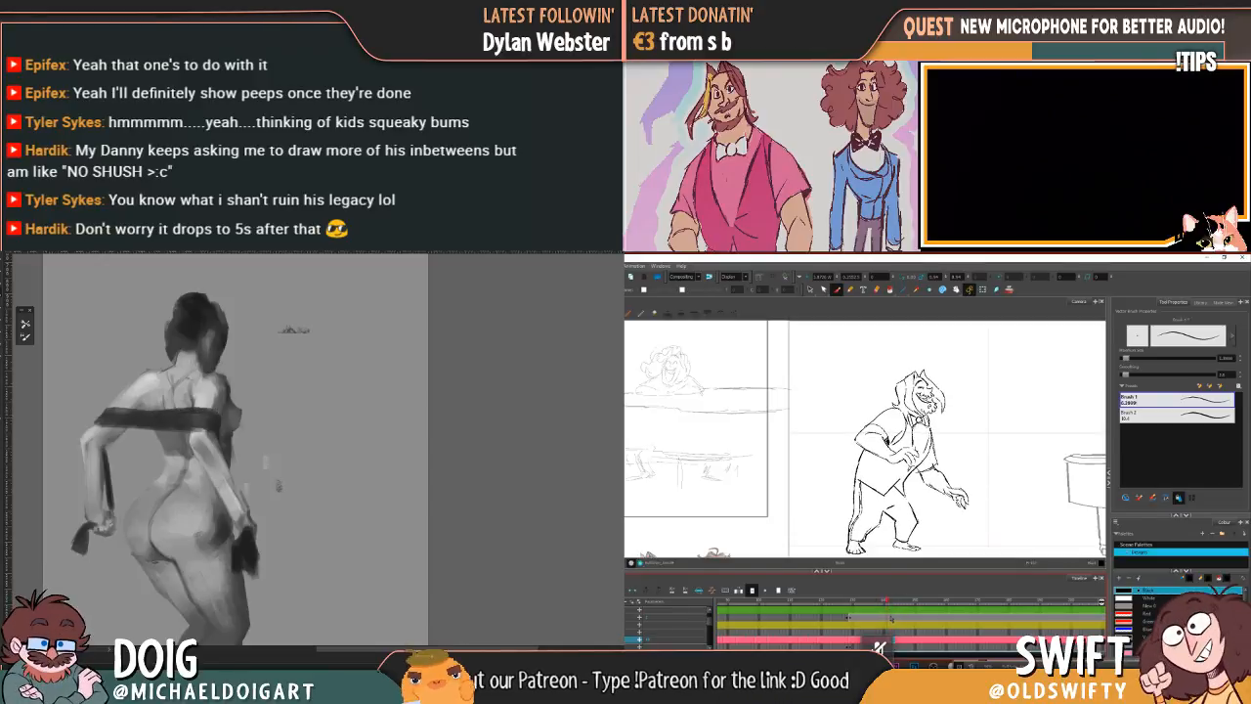
{"action": "left_click", "coordinate": [126, 417], "text": "alt"}
{"action": "left_click", "coordinate": [228, 419], "text": "alt"}
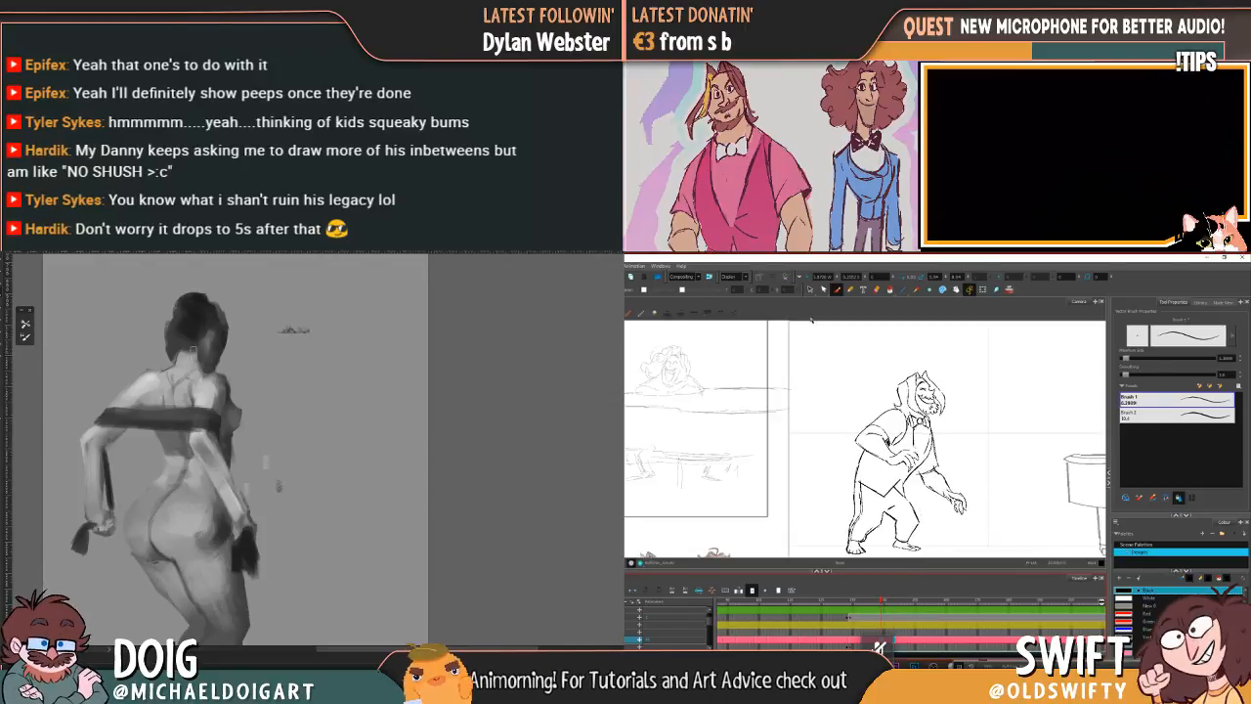
Step: Replace the leaning character's trousers and feet with the legs selected in the earlier drawing
{"action": "left_click", "coordinate": [810, 289]}
{"action": "mouse_move", "coordinate": [905, 502]}
{"action": "left_mouse_down"}
{"action": "mouse_move", "coordinate": [836, 510]}
{"action": "mouse_move", "coordinate": [922, 533]}
{"action": "mouse_move", "coordinate": [902, 561]}
{"action": "mouse_move", "coordinate": [938, 532]}
{"action": "left_mouse_up"}
{"action": "scroll", "coordinate": [240, 344], "scroll_direction": "down", "scroll_amount": 6}
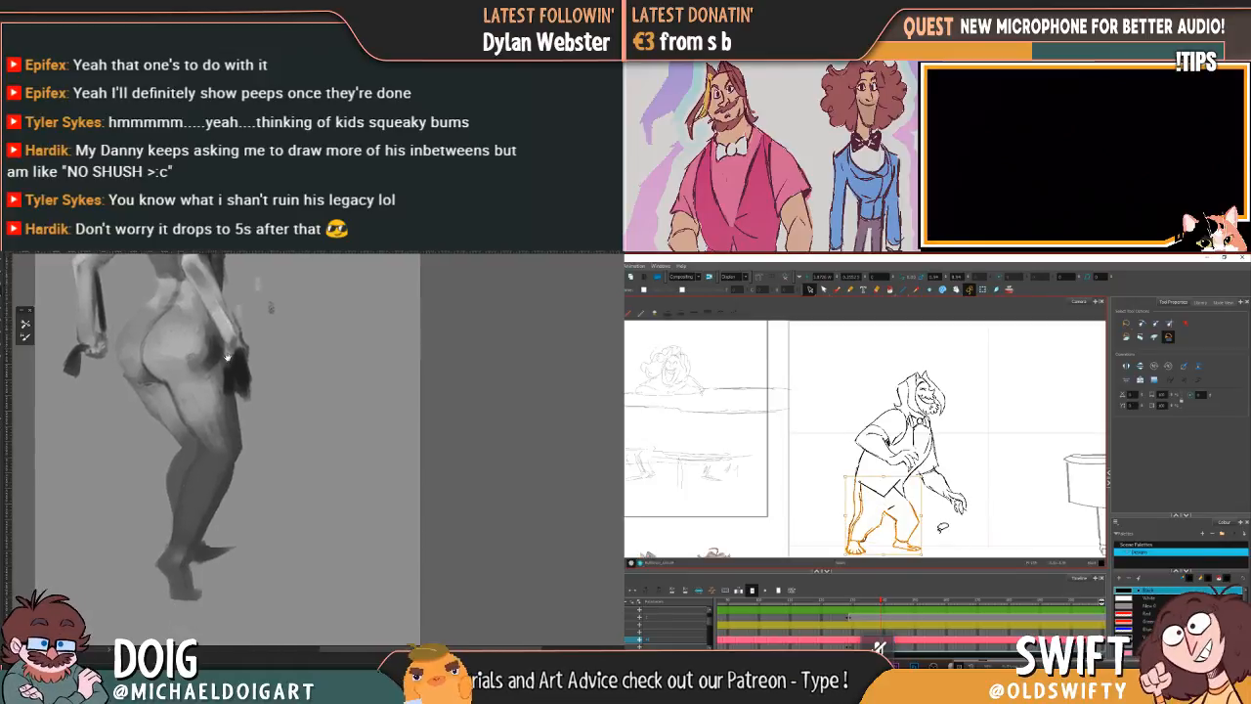
{"action": "key", "text": "period"}
{"action": "key", "text": "period"}
{"action": "left_click", "coordinate": [236, 345], "text": "alt"}
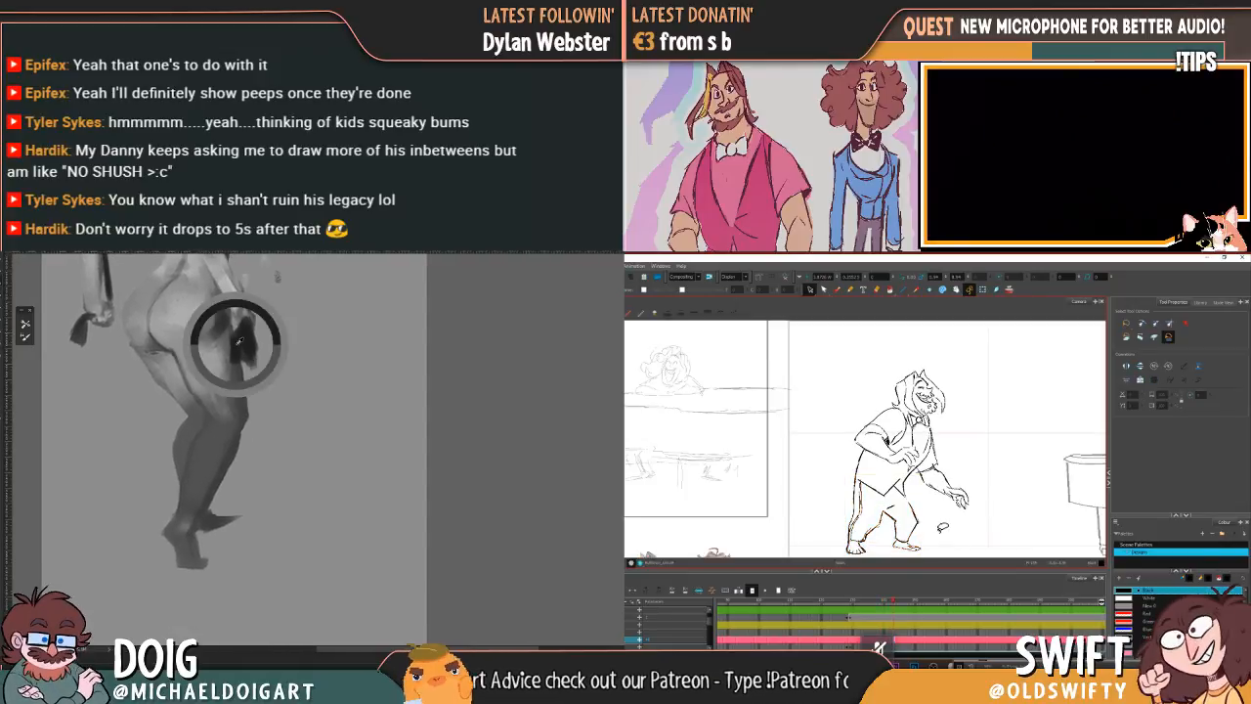
{"action": "mouse_move", "coordinate": [927, 507]}
{"action": "left_mouse_down"}
{"action": "mouse_move", "coordinate": [826, 547]}
{"action": "mouse_move", "coordinate": [939, 559]}
{"action": "left_mouse_up"}
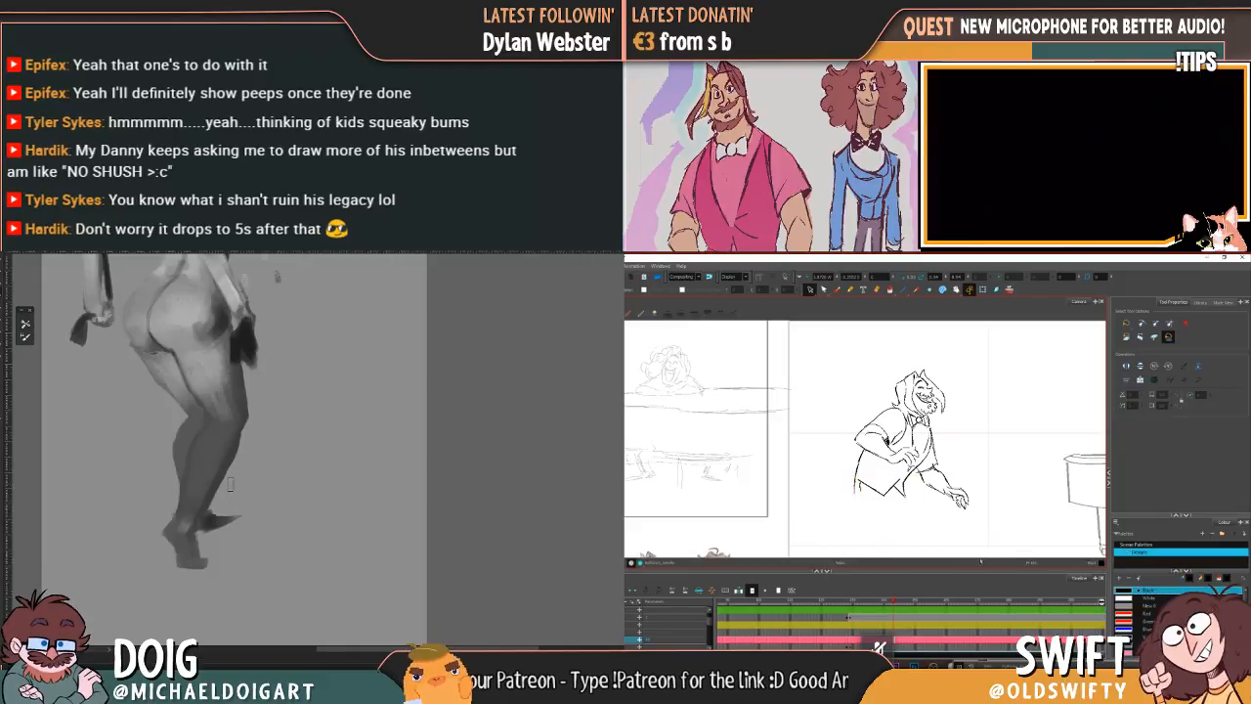
Step: Compare the legs with the neighbouring drawing and adjust the leaning character's vest hem above the trousers
{"action": "key", "text": "comma"}
{"action": "key", "text": "period"}
{"action": "key", "text": "comma"}
{"action": "key", "text": "period"}
{"action": "key", "text": "comma"}
{"action": "mouse_move", "coordinate": [919, 485]}
{"action": "left_mouse_down"}
{"action": "mouse_move", "coordinate": [846, 450]}
{"action": "mouse_move", "coordinate": [897, 358]}
{"action": "mouse_move", "coordinate": [986, 439]}
{"action": "mouse_move", "coordinate": [968, 510]}
{"action": "left_mouse_up"}
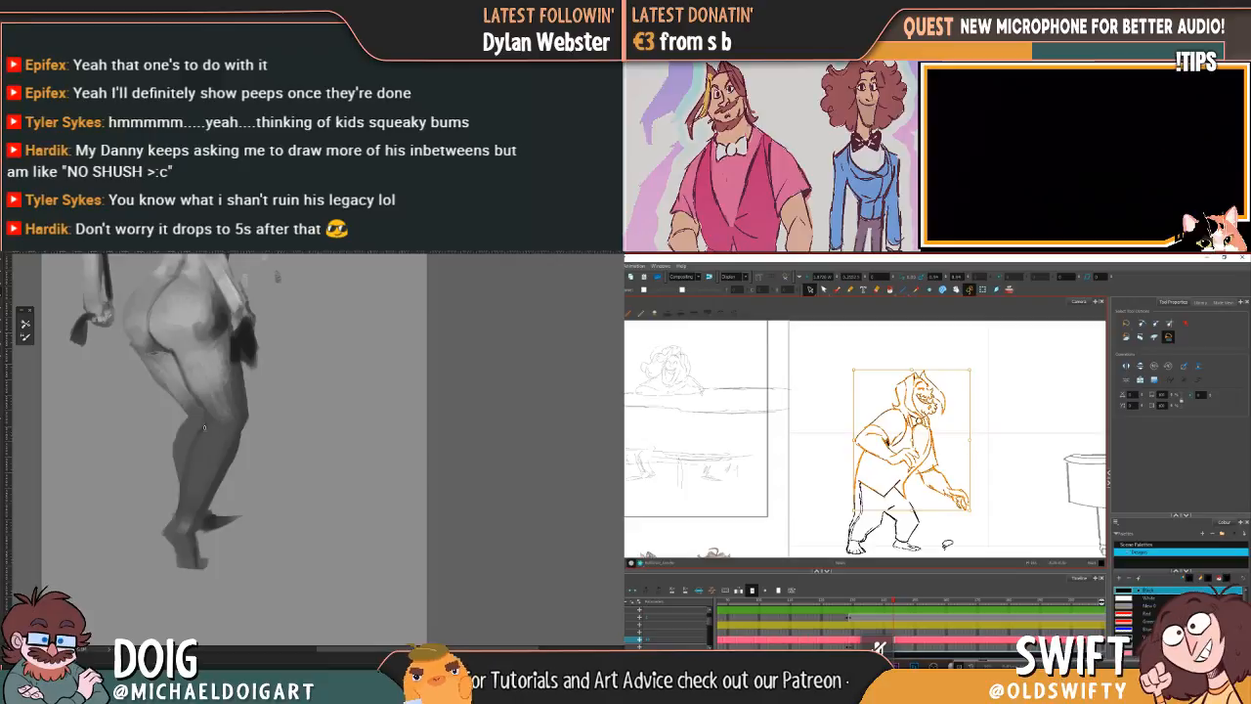
{"action": "key", "text": "Escape"}
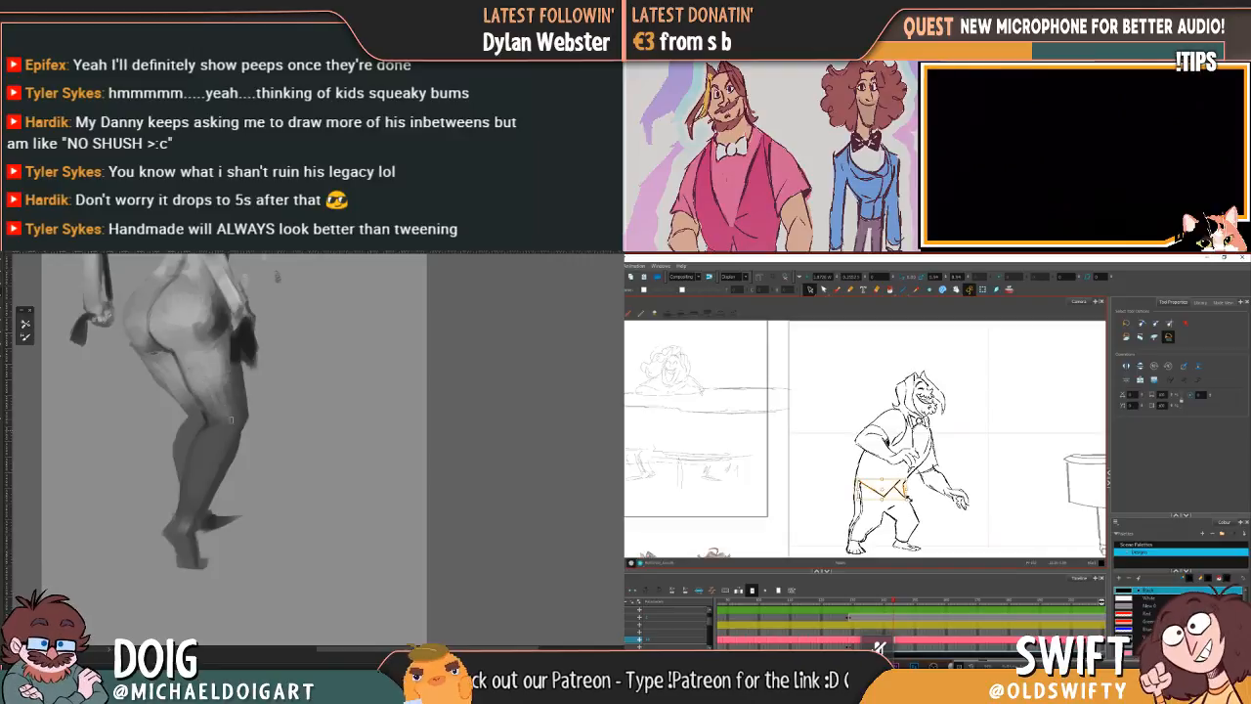
Step: Examine the painted figure's back, arms and legs at different magnifications
{"action": "left_click_drag", "start_coordinate": [189, 281], "coordinate": [206, 407]}
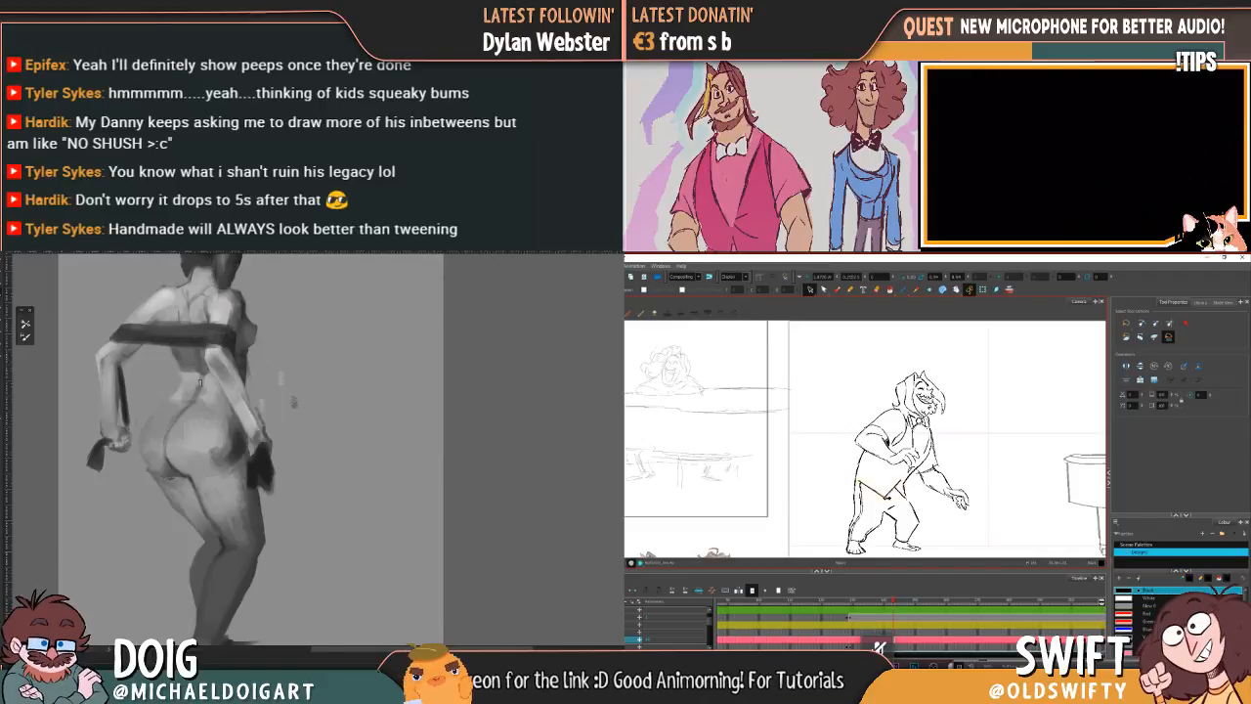
{"action": "left_click_drag", "start_coordinate": [164, 332], "coordinate": [178, 359]}
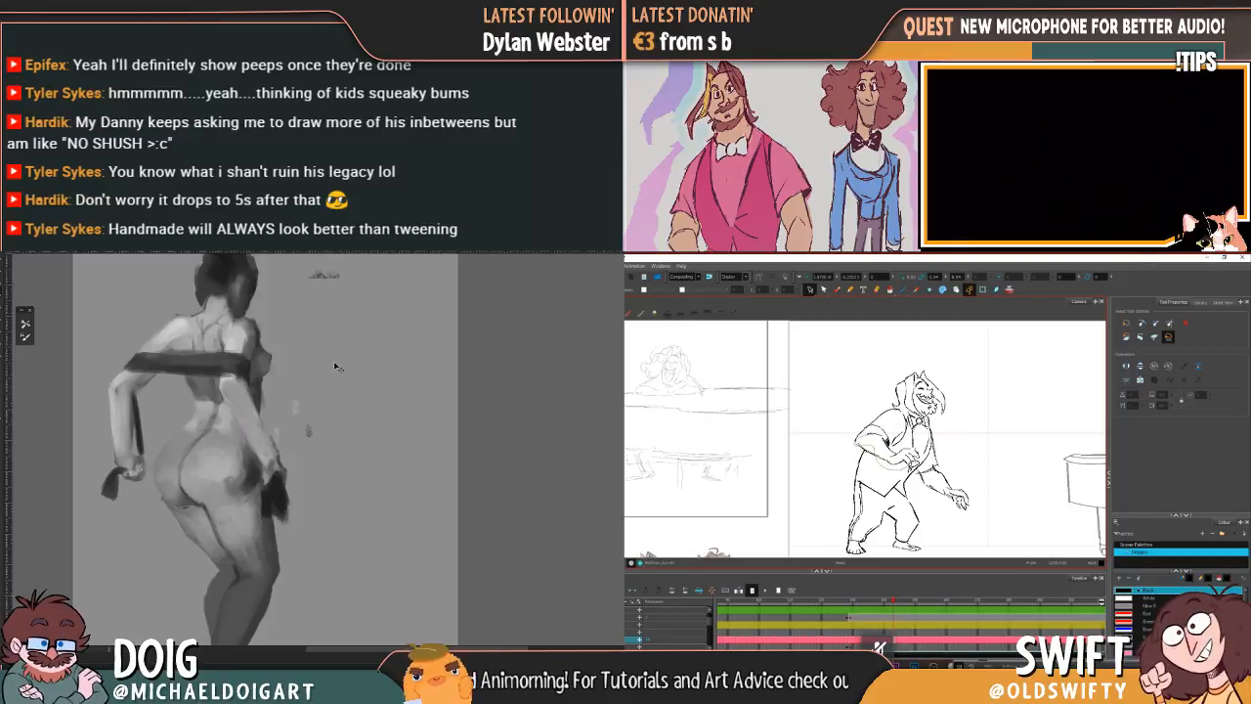
{"action": "key", "text": "ctrl+minus"}
{"action": "key", "text": "ctrl+minus"}
{"action": "key", "text": "ctrl+plus"}
{"action": "key", "text": "ctrl+plus"}
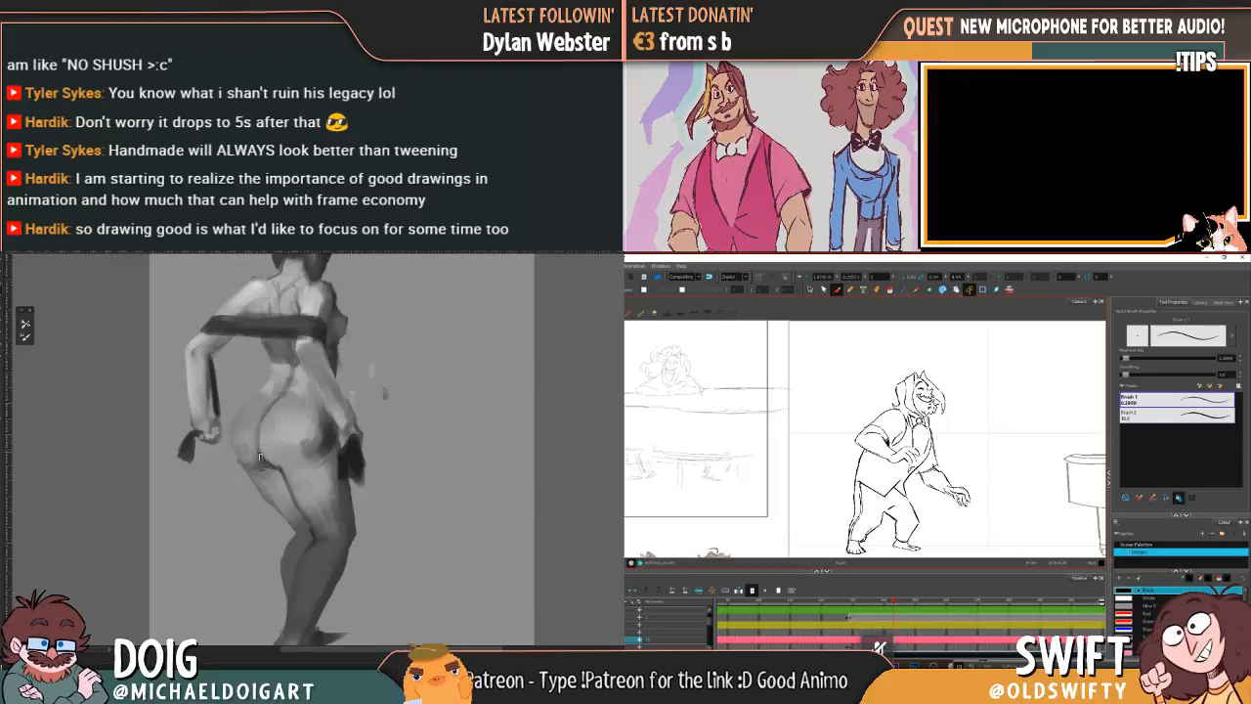
{"action": "left_click_drag", "start_coordinate": [337, 503], "coordinate": [297, 399]}
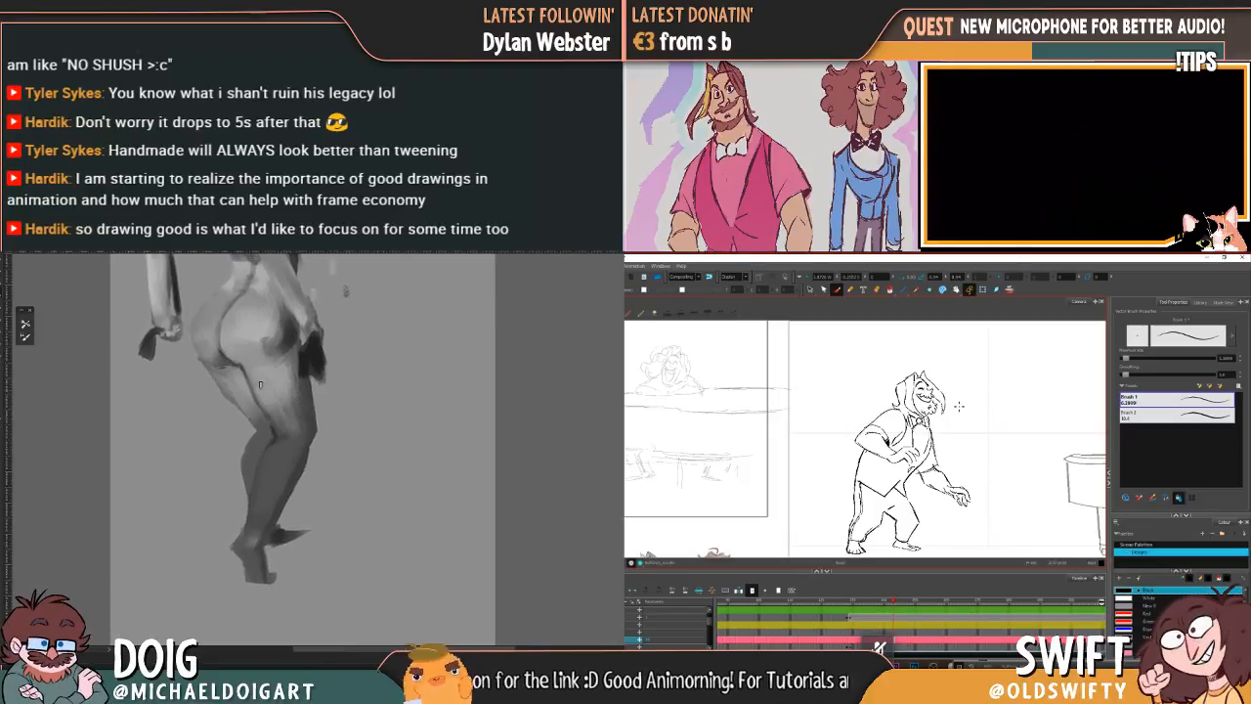
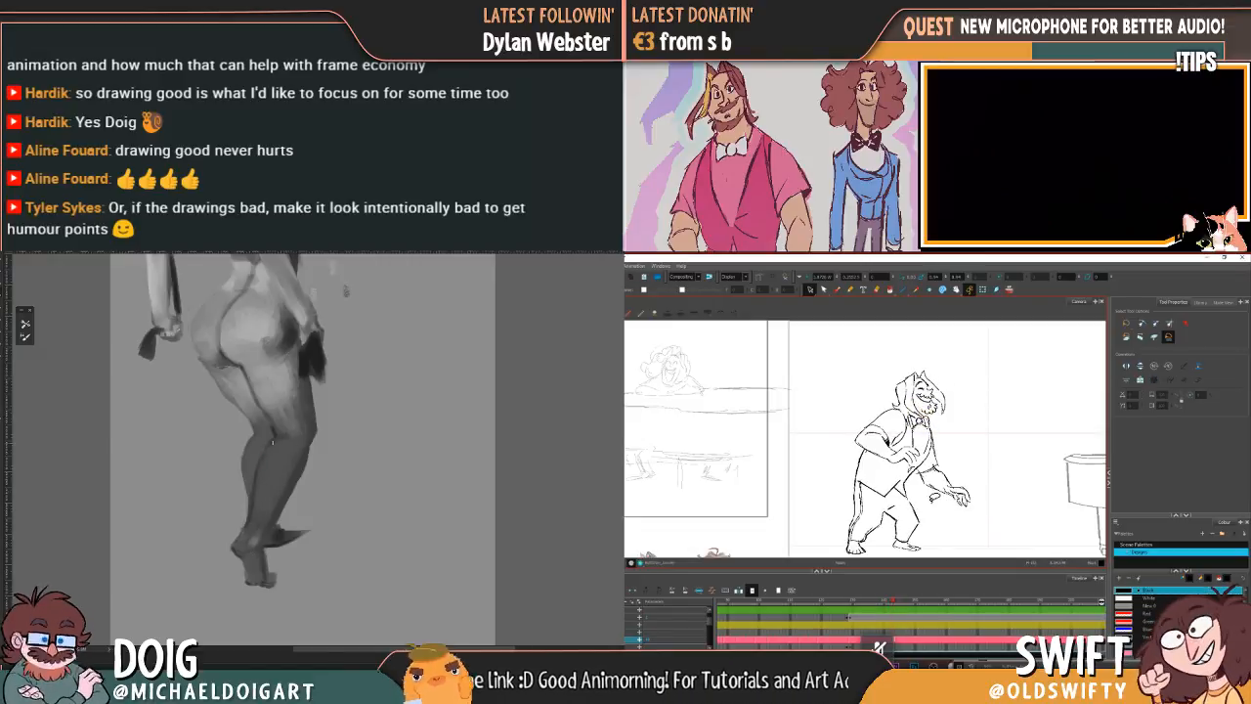
Step: Paint the heel, sole and toes of the standing foot on the greyscale figure
{"action": "mouse_move", "coordinate": [289, 317]}
{"action": "left_mouse_down"}
{"action": "mouse_move", "coordinate": [283, 424]}
{"action": "mouse_move", "coordinate": [270, 421]}
{"action": "left_mouse_up"}
{"action": "mouse_move", "coordinate": [345, 469]}
{"action": "left_mouse_down"}
{"action": "mouse_move", "coordinate": [304, 369]}
{"action": "mouse_move", "coordinate": [330, 338]}
{"action": "left_mouse_up"}
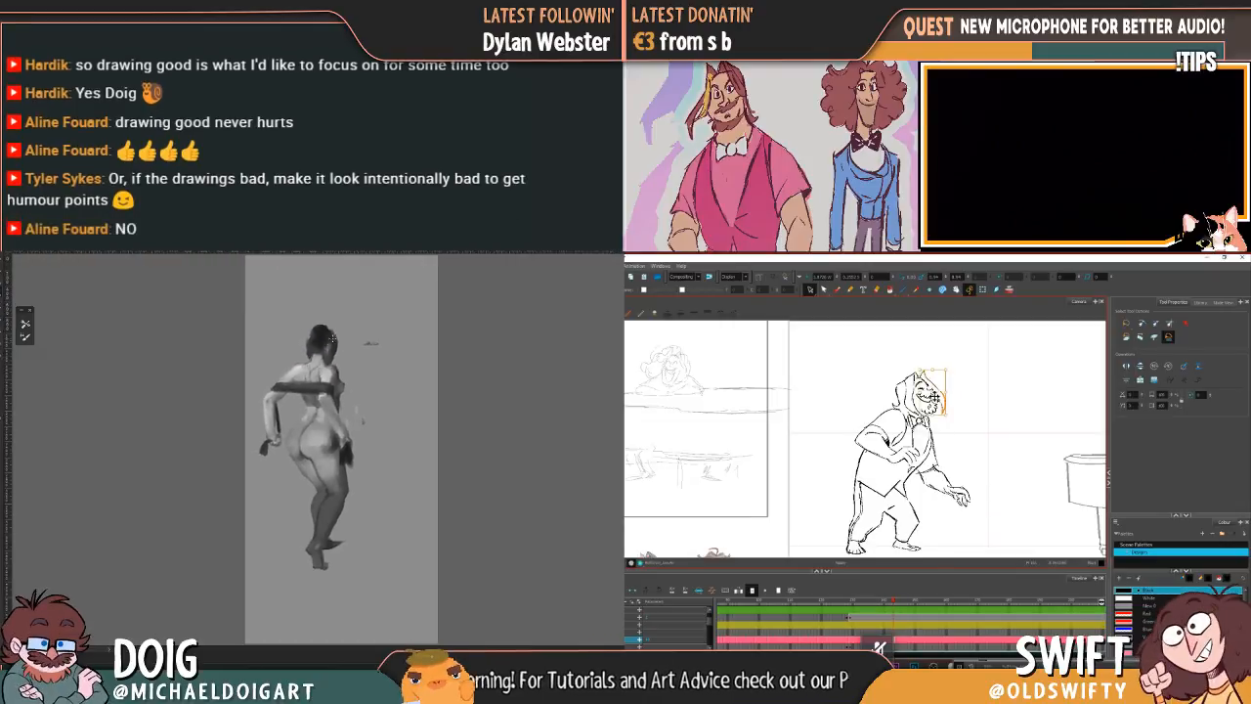
{"action": "key", "text": "ctrl+plus"}
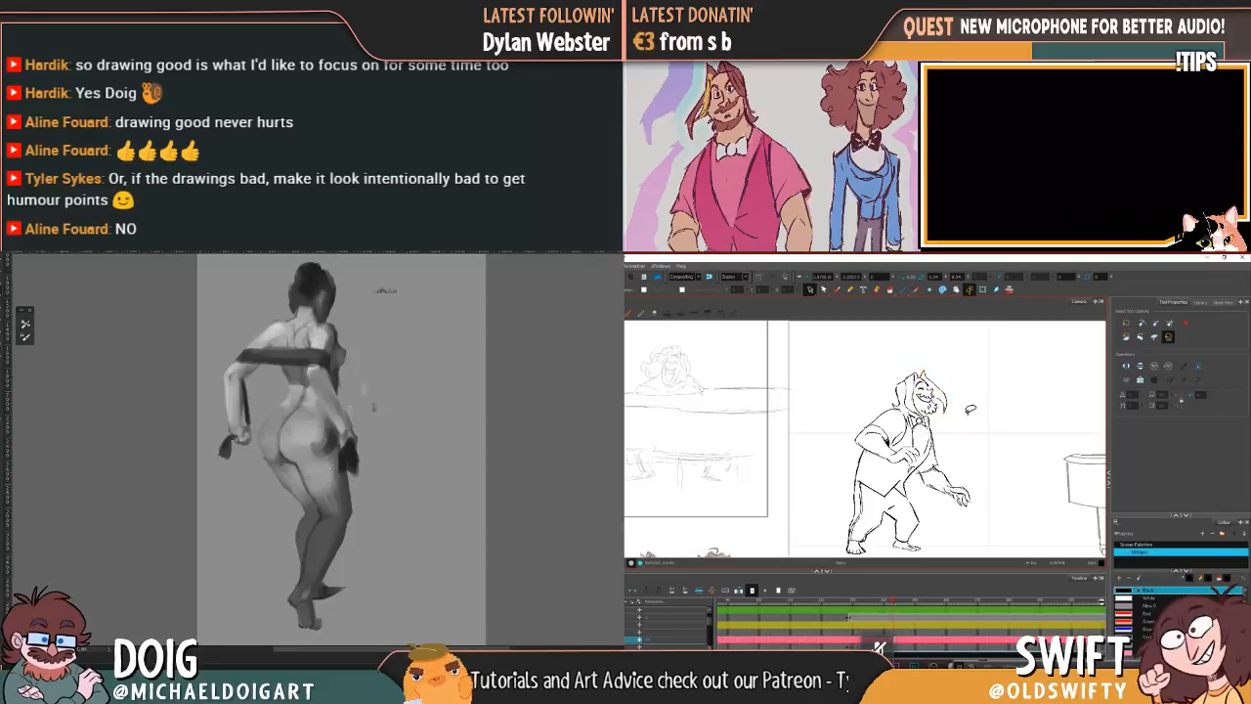
{"action": "left_click_drag", "start_coordinate": [334, 534], "coordinate": [312, 493]}
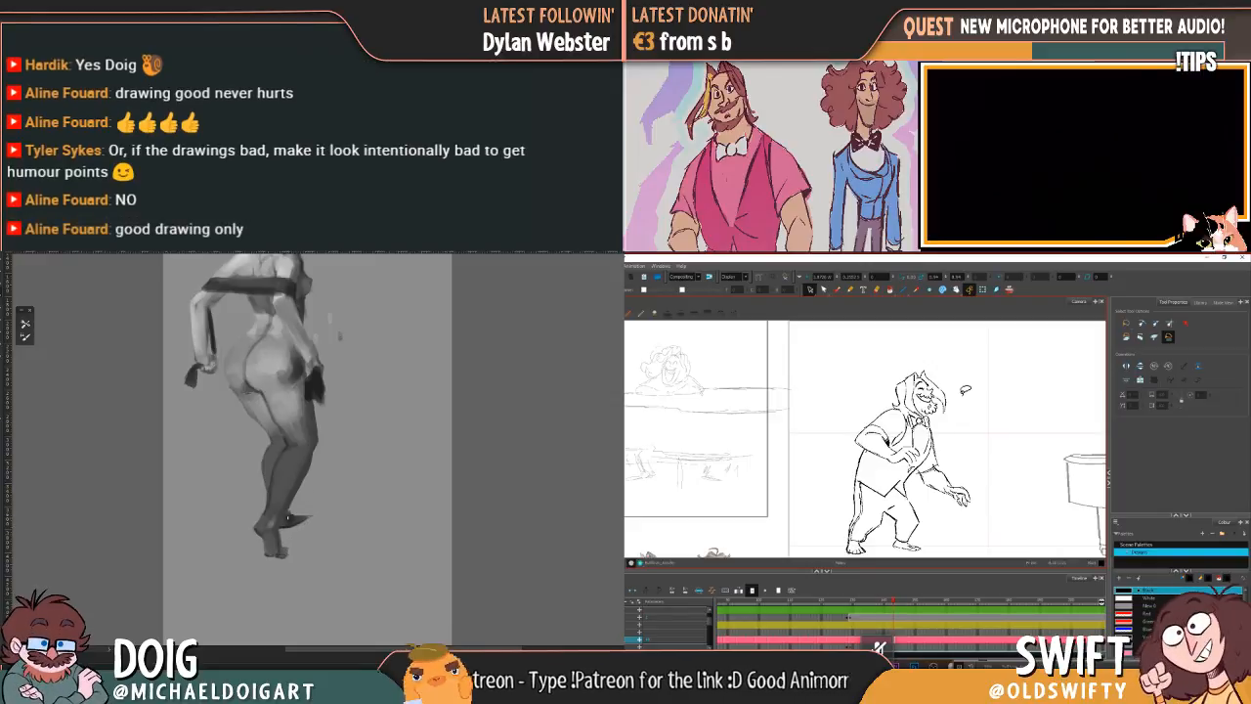
{"action": "scroll", "coordinate": [291, 516], "scroll_direction": "up", "scroll_amount": 5}
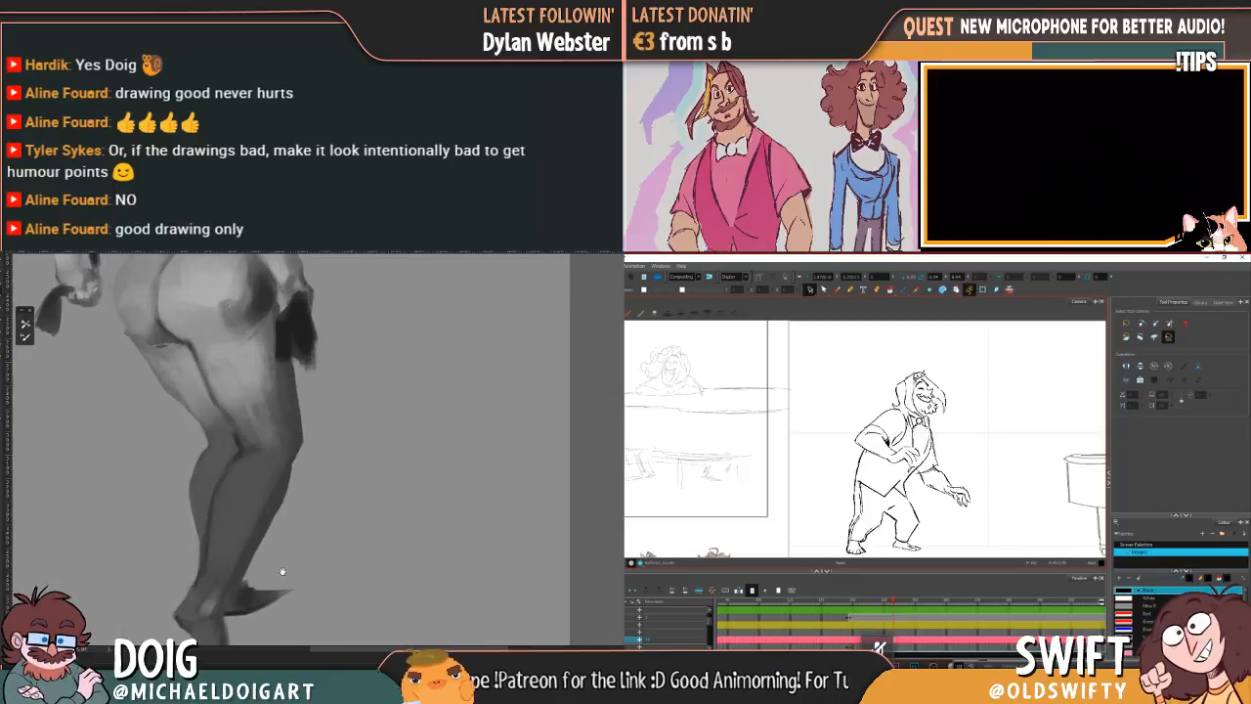
{"action": "mouse_move", "coordinate": [297, 525]}
{"action": "left_mouse_down"}
{"action": "mouse_move", "coordinate": [322, 515]}
{"action": "mouse_move", "coordinate": [270, 523]}
{"action": "mouse_move", "coordinate": [285, 489]}
{"action": "left_mouse_up"}
{"action": "scroll", "coordinate": [287, 517], "scroll_direction": "up", "scroll_amount": 3}
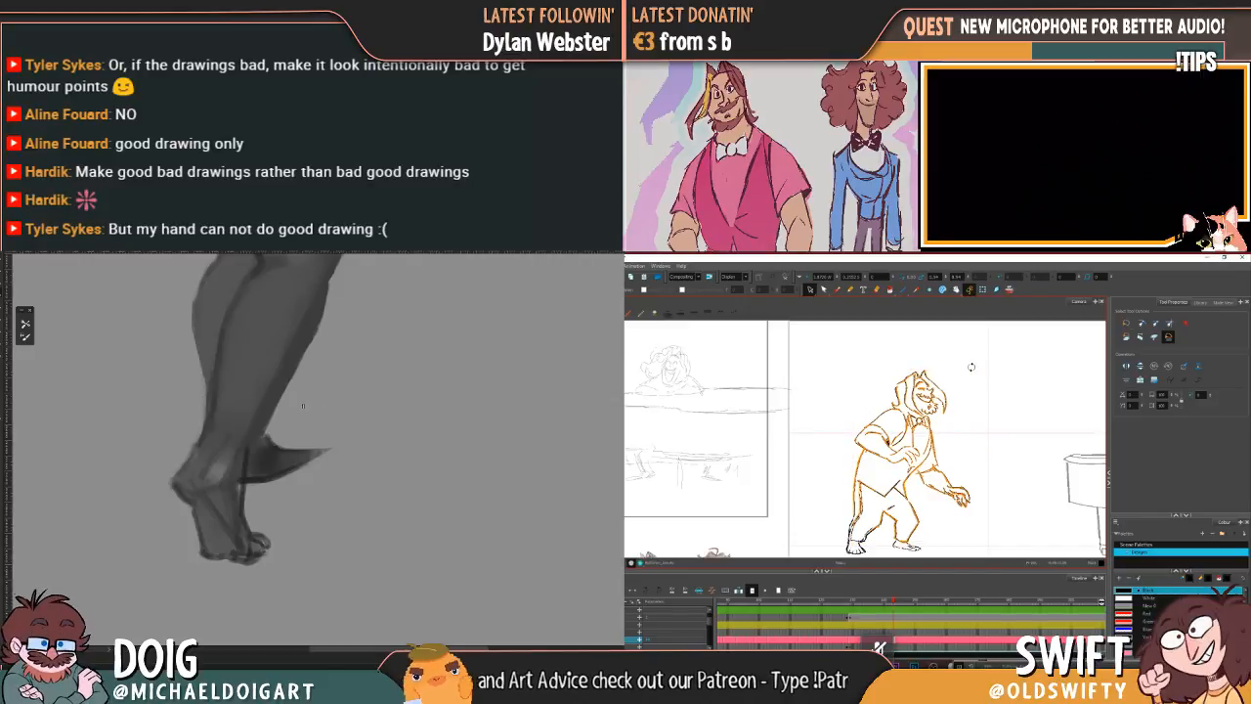
Step: Select the leaning character's head for adjustment and compare the pose with the neighbouring drawing
{"action": "left_click_drag", "start_coordinate": [971, 369], "coordinate": [972, 369]}
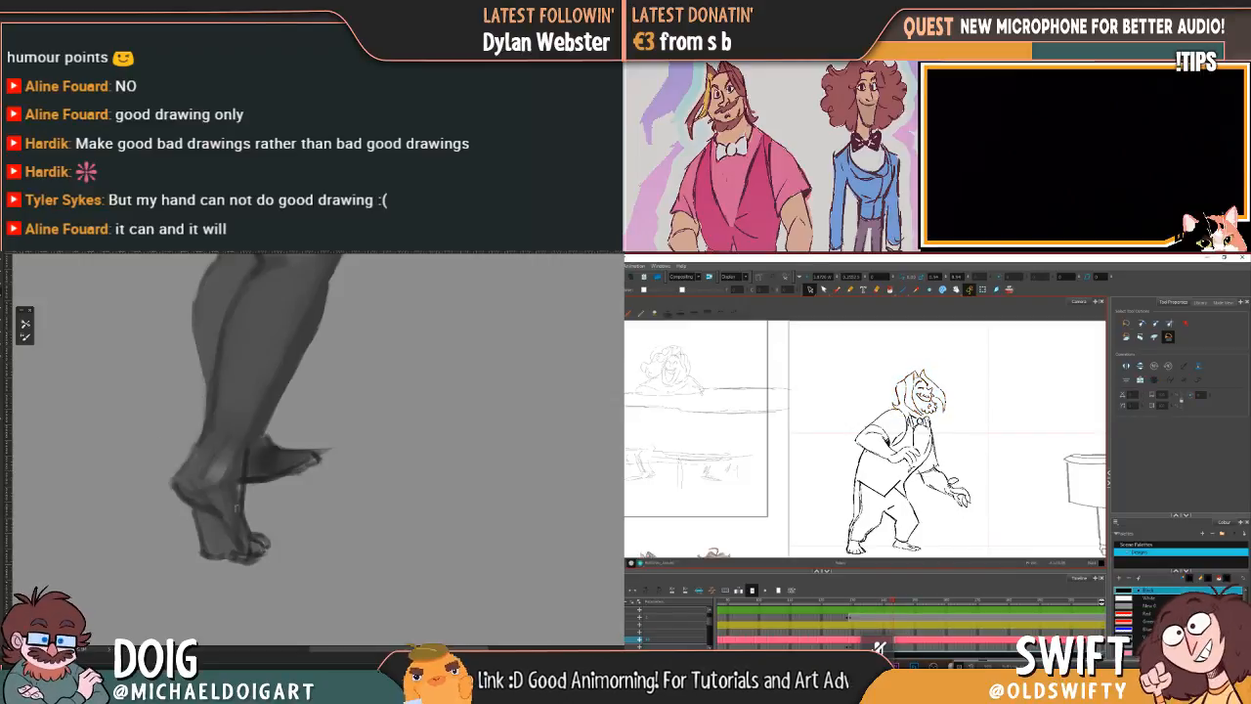
{"action": "key", "text": "ctrl+minus"}
{"action": "key", "text": "ctrl+minus"}
{"action": "key", "text": "ctrl+minus"}
{"action": "key", "text": "ctrl+plus"}
{"action": "key", "text": "ctrl+plus"}
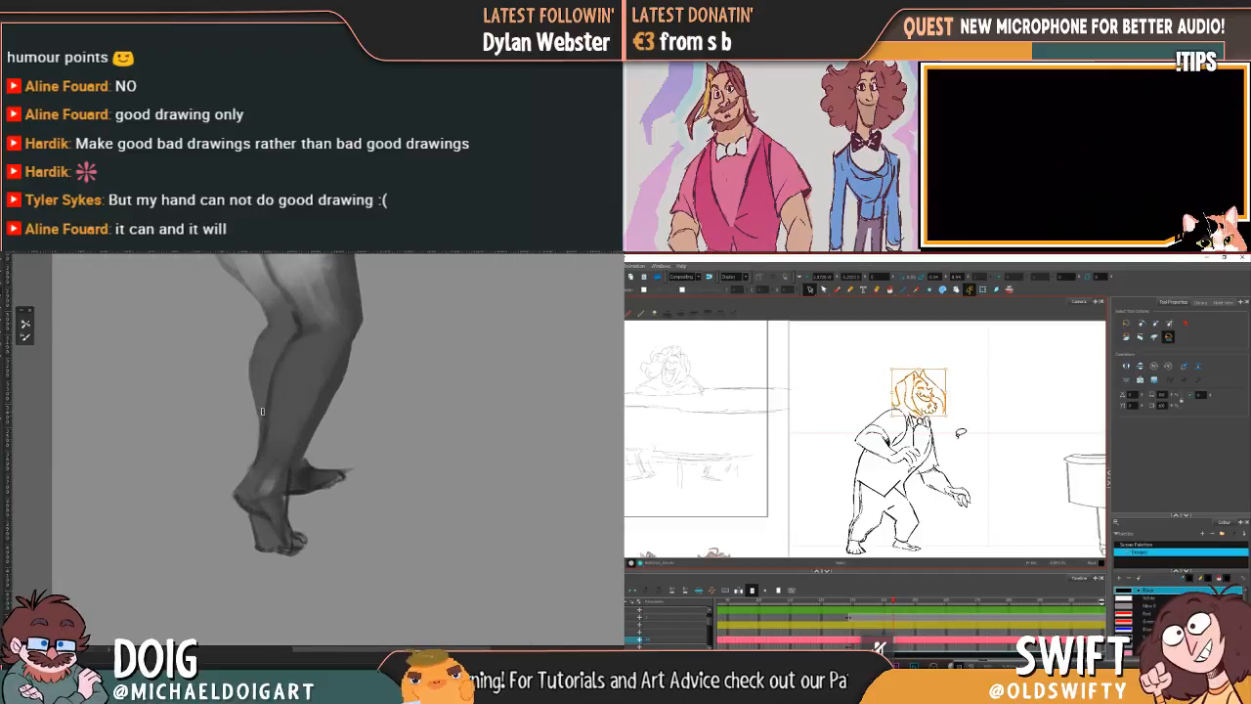
{"action": "key", "text": "ctrl+plus"}
{"action": "key", "text": "comma"}
{"action": "key", "text": "period"}
{"action": "left_click_drag", "start_coordinate": [236, 503], "coordinate": [254, 446]}
{"action": "key", "text": "comma"}
{"action": "key", "text": "period"}
Step: Shape the toes and upper edge of the painted figure's rear foot
{"action": "left_click_drag", "start_coordinate": [289, 493], "coordinate": [265, 454]}
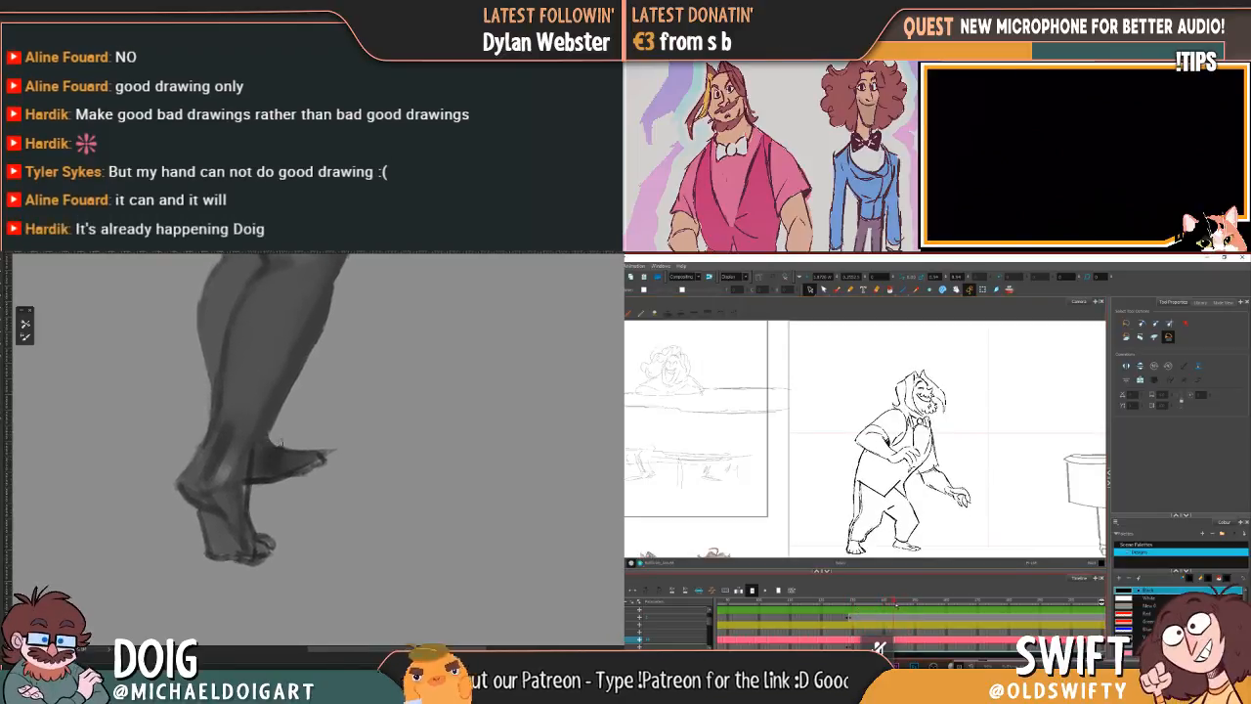
{"action": "mouse_move", "coordinate": [318, 434]}
{"action": "left_mouse_down"}
{"action": "mouse_move", "coordinate": [304, 443]}
{"action": "mouse_move", "coordinate": [312, 426]}
{"action": "left_mouse_up"}
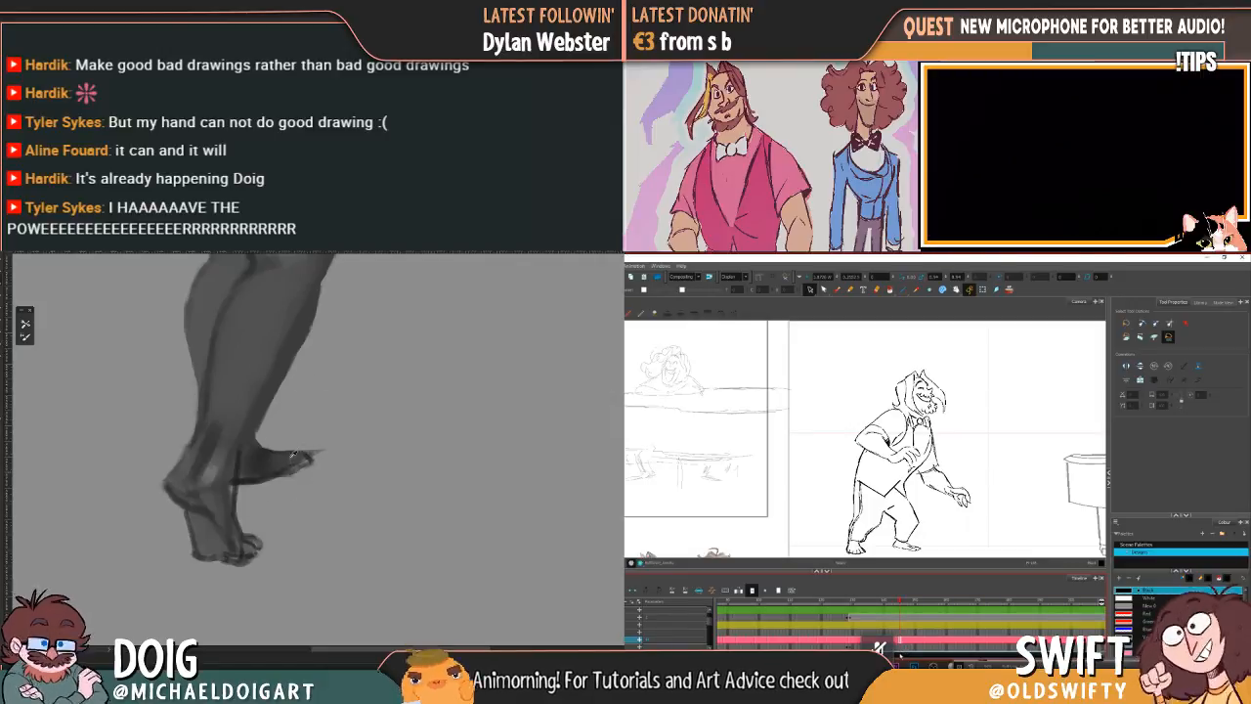
{"action": "left_click_drag", "start_coordinate": [302, 463], "coordinate": [320, 428]}
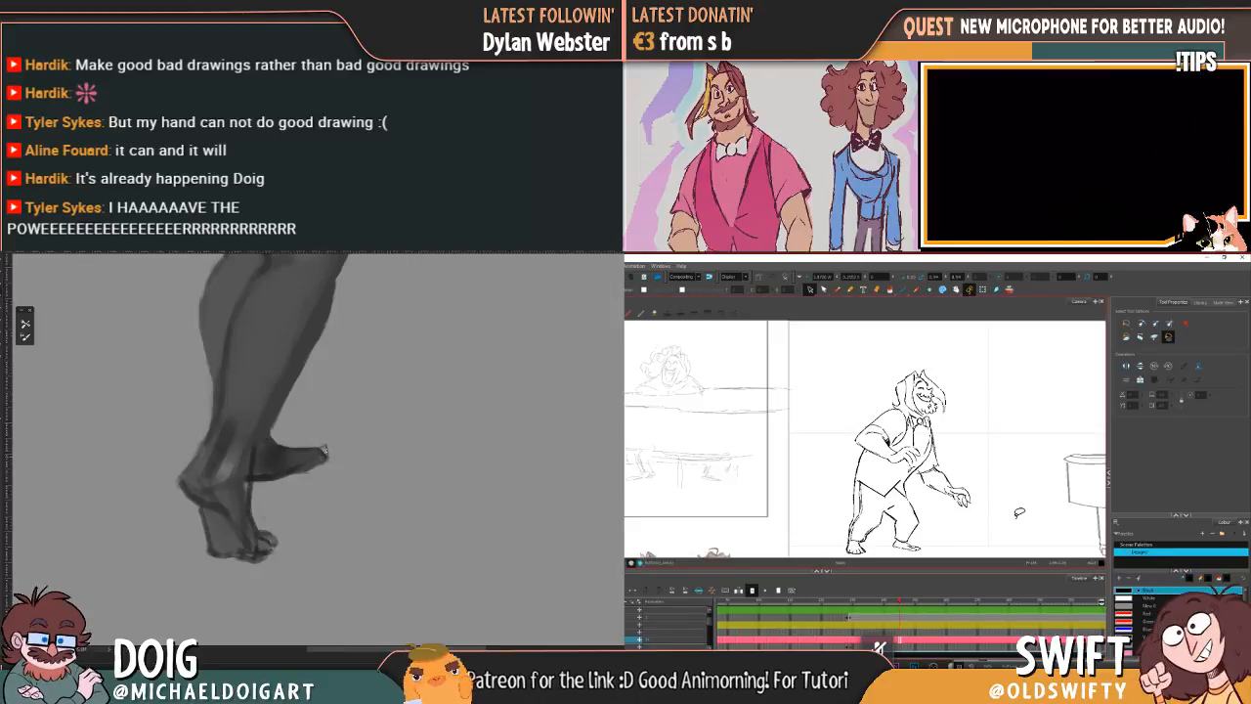
Step: Adjust the lines of the leaning character's lowered hand at the end of the extended arm
{"action": "left_click", "coordinate": [961, 493]}
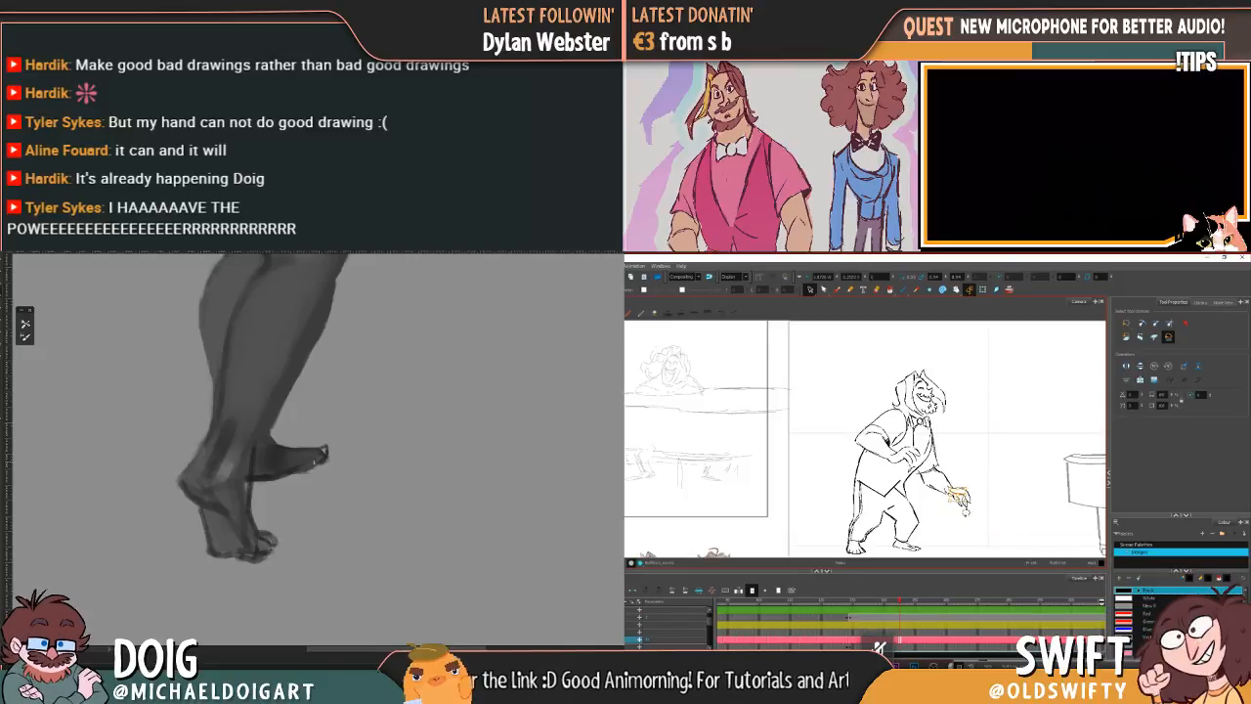
{"action": "left_click", "coordinate": [992, 477]}
{"action": "left_click_drag", "start_coordinate": [957, 494], "coordinate": [956, 488]}
{"action": "key", "text": "Delete"}
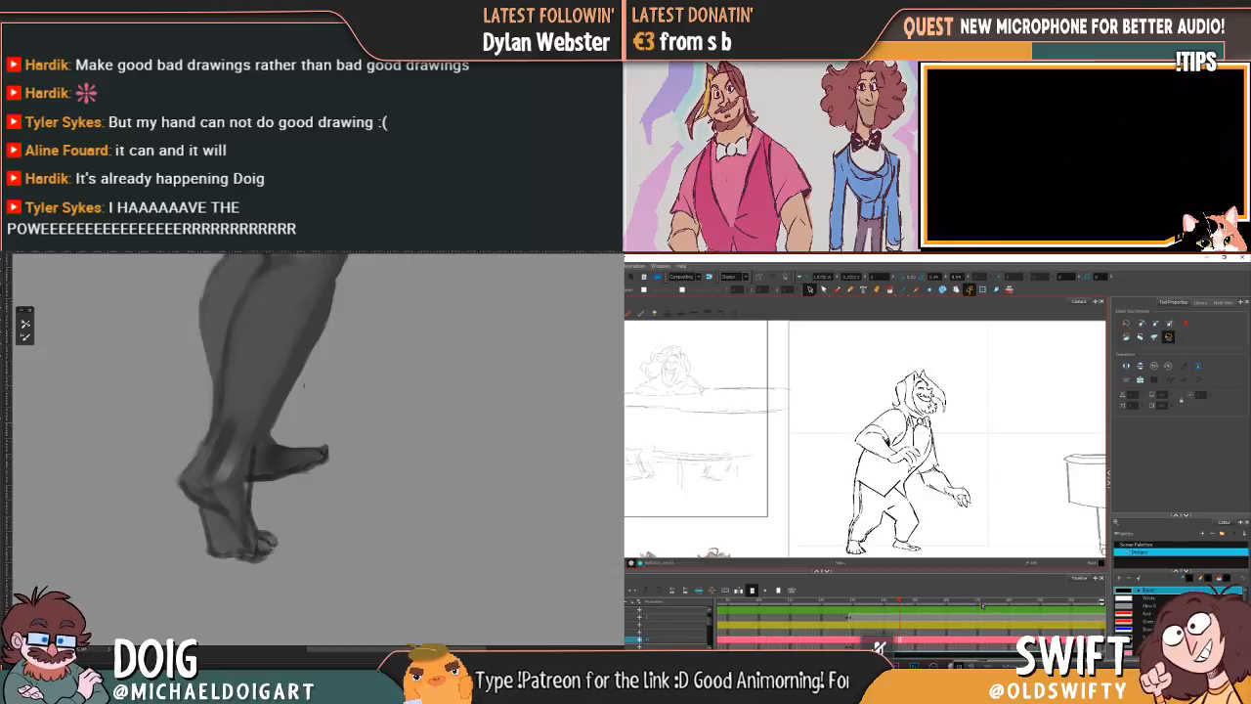
{"action": "left_click_drag", "start_coordinate": [946, 480], "coordinate": [973, 506]}
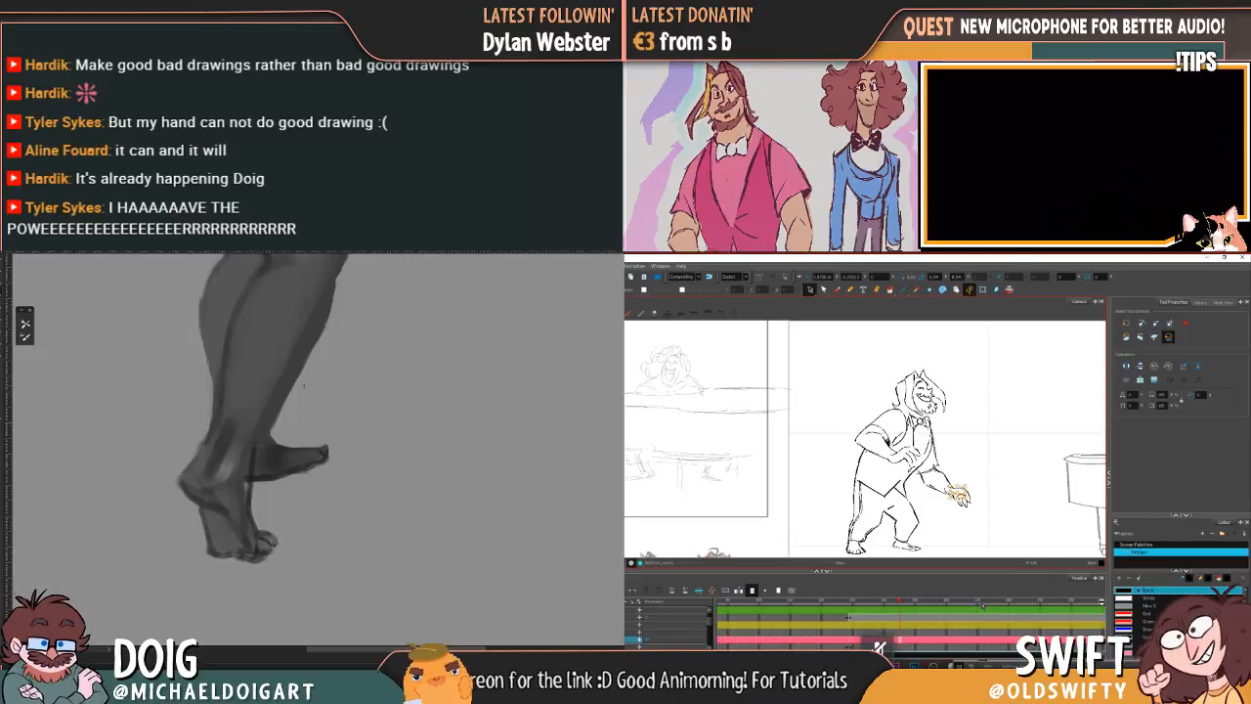
{"action": "left_click", "coordinate": [996, 512]}
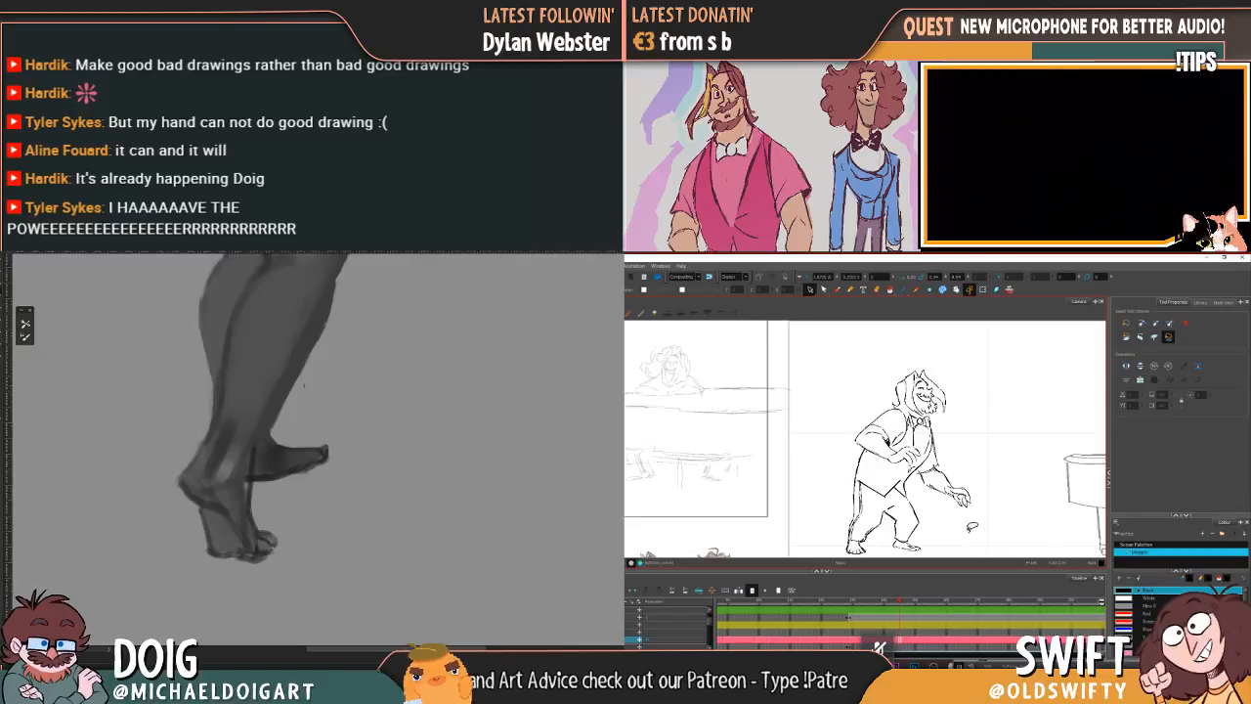
Step: Paste the copied legs onto the leaning character and select the front shin after checking the previous drawing
{"action": "mouse_move", "coordinate": [972, 529]}
{"action": "left_mouse_down"}
{"action": "mouse_move", "coordinate": [908, 519]}
{"action": "mouse_move", "coordinate": [820, 547]}
{"action": "mouse_move", "coordinate": [930, 550]}
{"action": "left_mouse_up"}
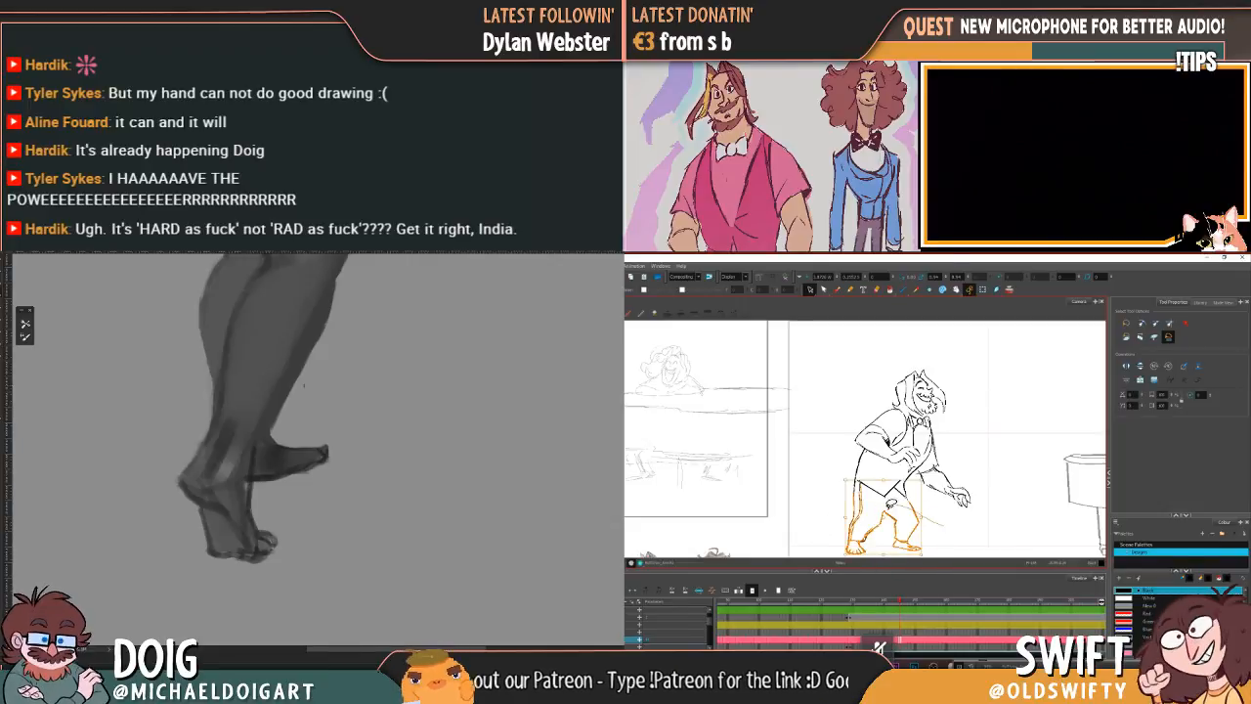
{"action": "mouse_move", "coordinate": [840, 514]}
{"action": "left_mouse_down"}
{"action": "mouse_move", "coordinate": [841, 563]}
{"action": "mouse_move", "coordinate": [898, 579]}
{"action": "mouse_move", "coordinate": [934, 556]}
{"action": "mouse_move", "coordinate": [886, 549]}
{"action": "left_mouse_up"}
{"action": "key", "text": "ctrl+v"}
{"action": "left_click", "coordinate": [939, 502]}
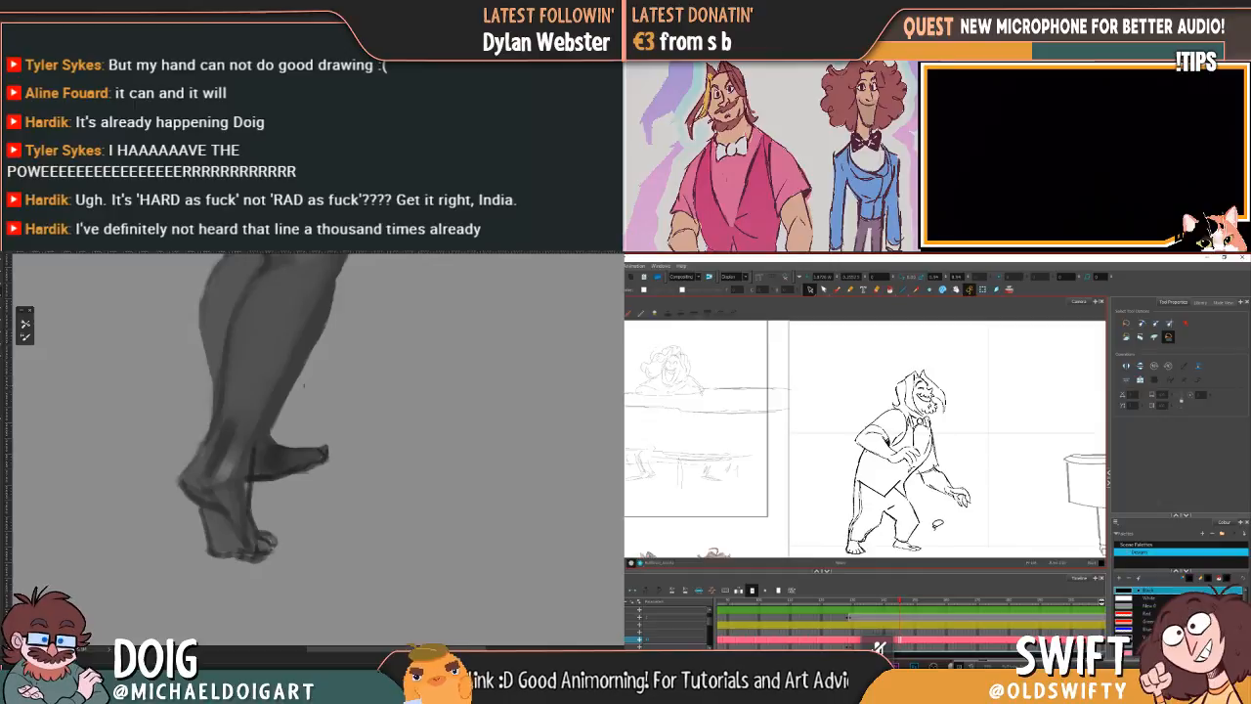
{"action": "key", "text": "comma"}
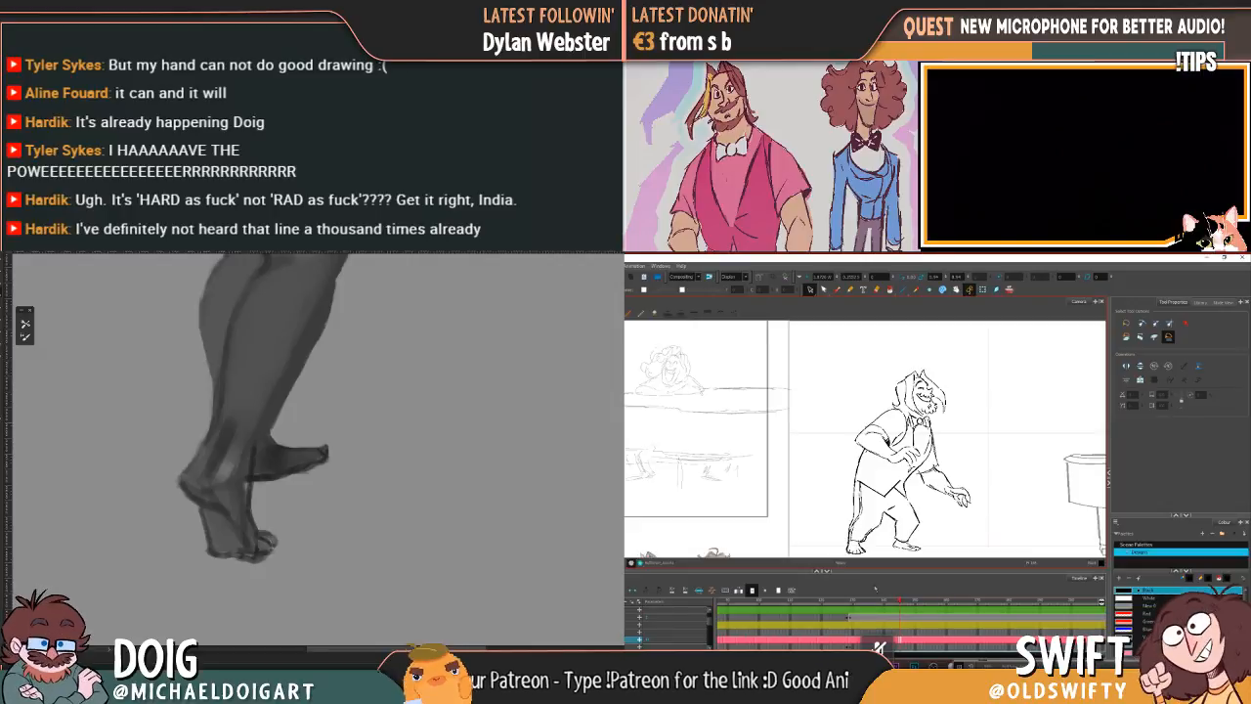
{"action": "mouse_move", "coordinate": [911, 497]}
{"action": "left_mouse_down"}
{"action": "mouse_move", "coordinate": [857, 474]}
{"action": "mouse_move", "coordinate": [950, 362]}
{"action": "mouse_move", "coordinate": [998, 520]}
{"action": "left_mouse_up"}
{"action": "left_click", "coordinate": [1000, 517]}
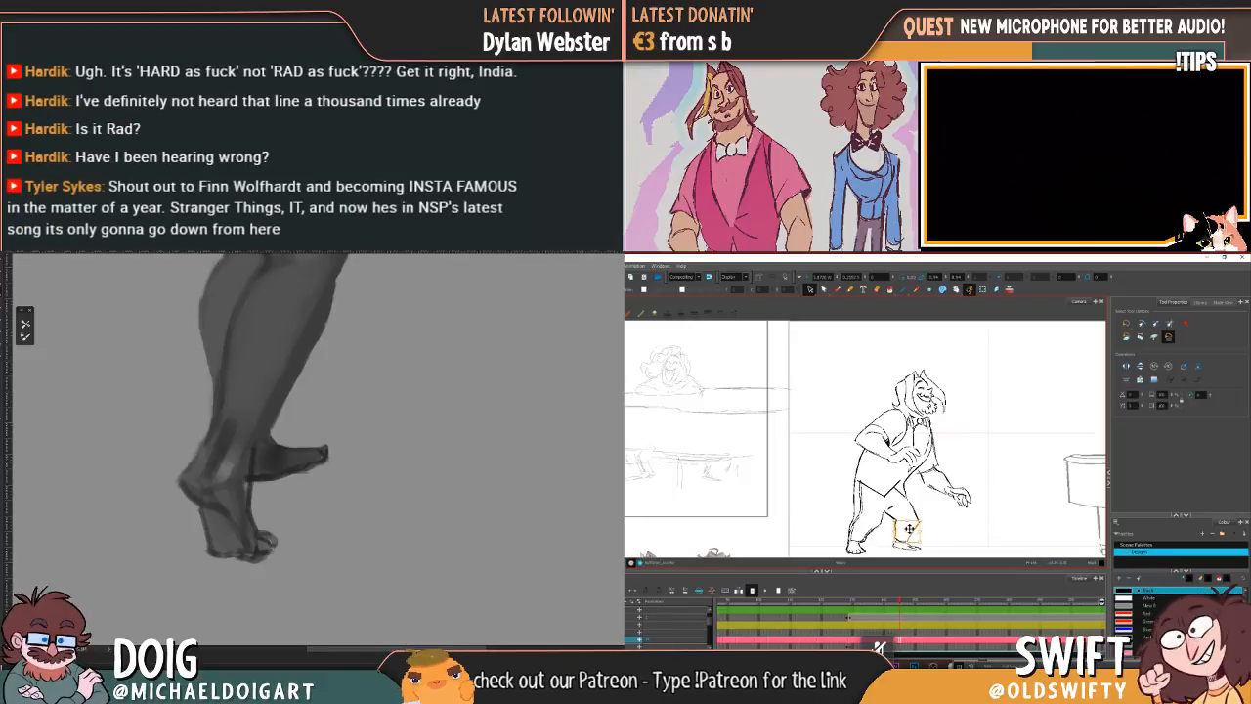
Step: Switch to the Genius lyrics page for "Danny Don't You Know" and highlight "hot" in the first chorus
{"action": "left_click_drag", "start_coordinate": [0, 359], "coordinate": [270, 347]}
{"action": "double_click", "coordinate": [270, 347]}
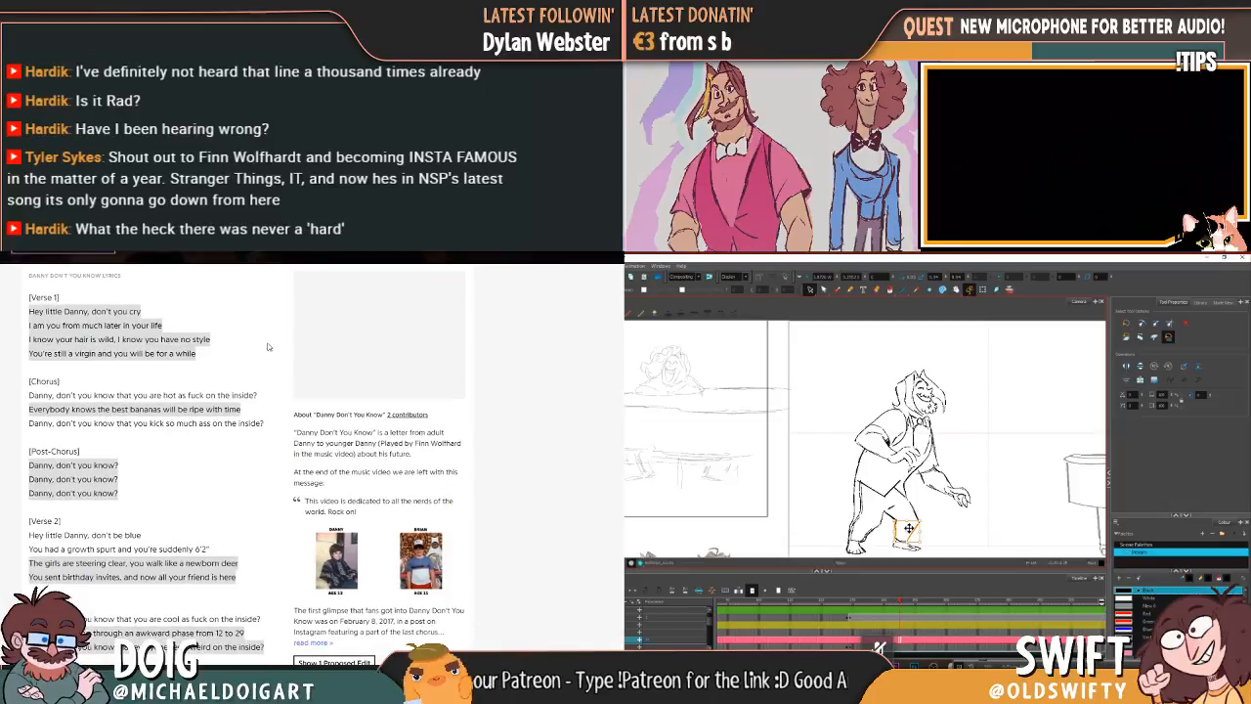
{"action": "scroll", "coordinate": [106, 420], "scroll_direction": "up", "scroll_amount": 3}
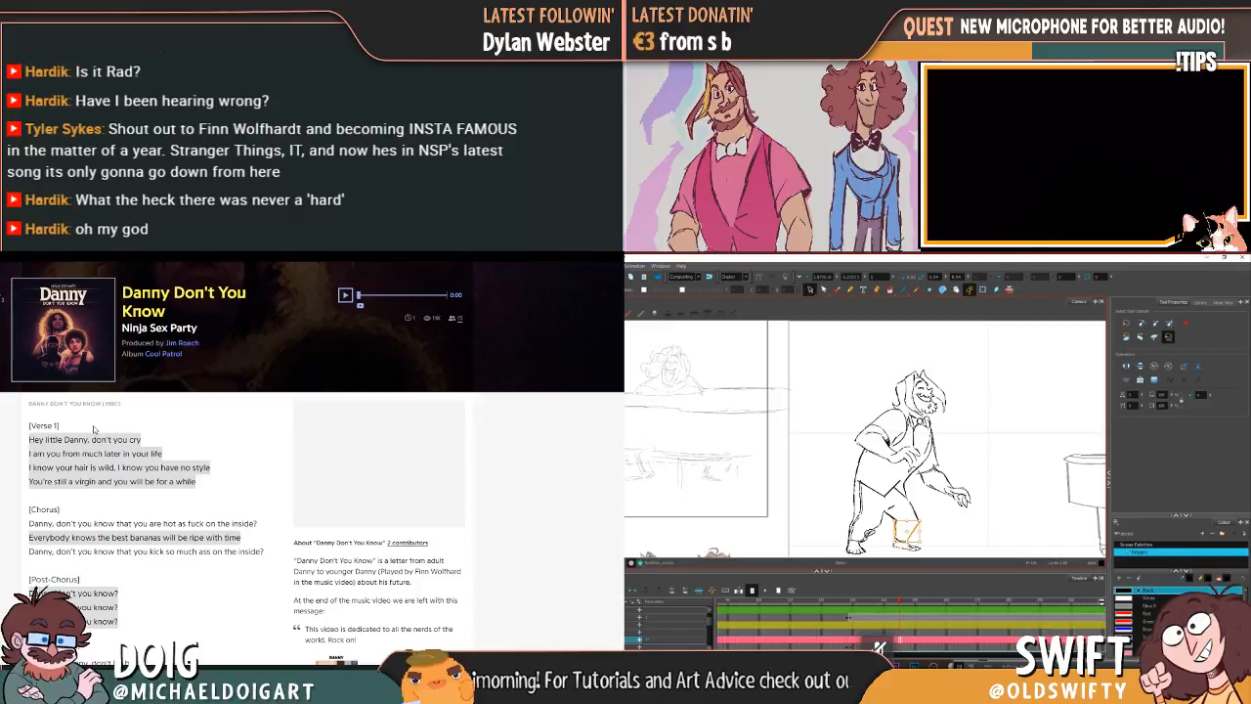
{"action": "left_click", "coordinate": [136, 441]}
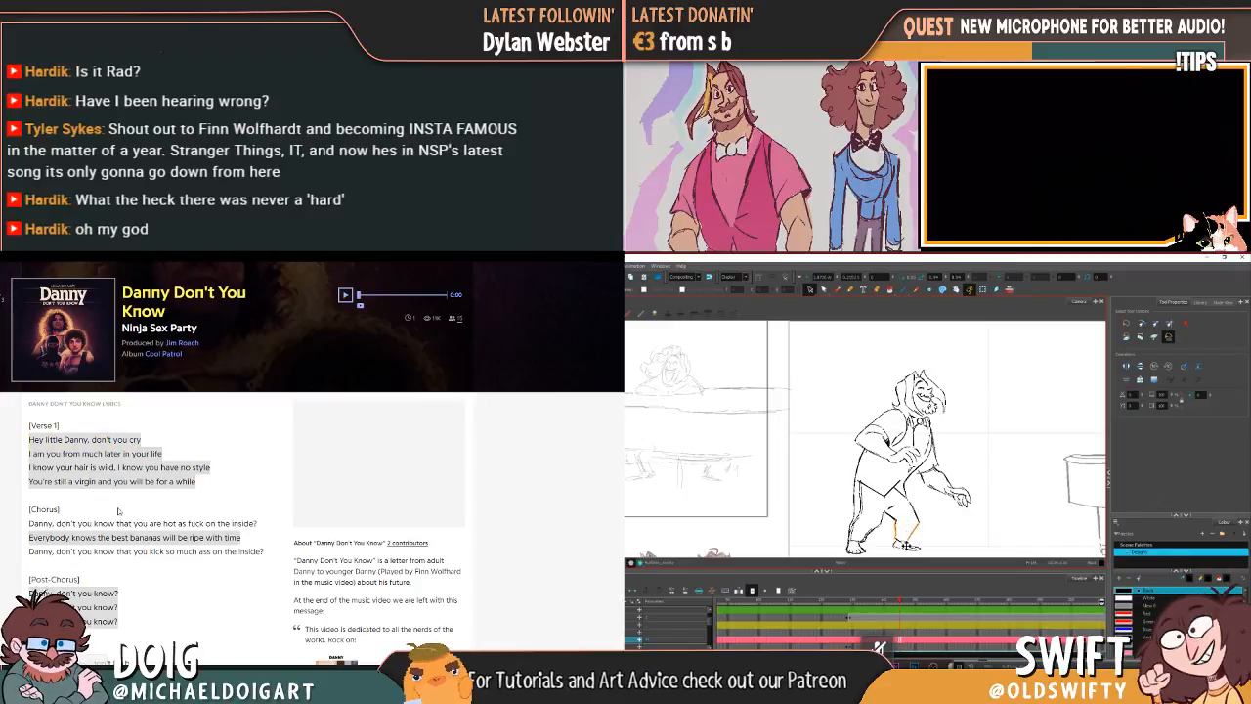
{"action": "scroll", "coordinate": [136, 441], "scroll_direction": "down", "scroll_amount": 2}
{"action": "left_click", "coordinate": [139, 469]}
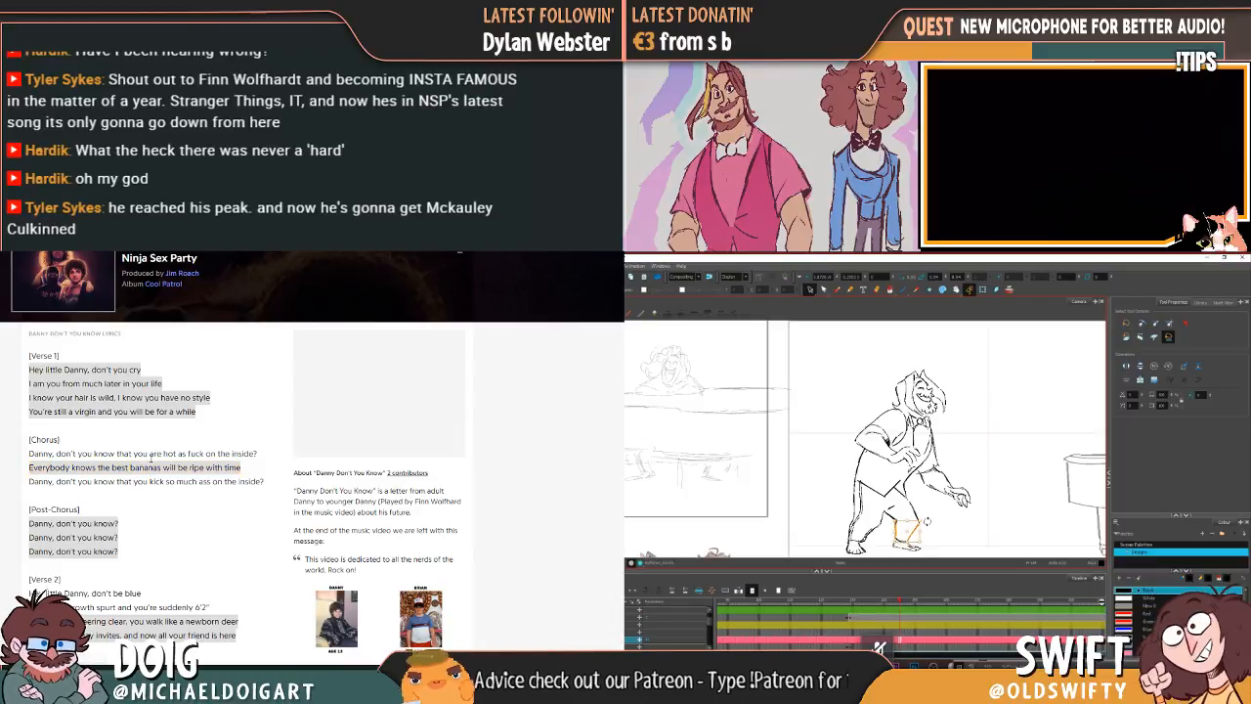
{"action": "left_click_drag", "start_coordinate": [164, 454], "coordinate": [173, 453]}
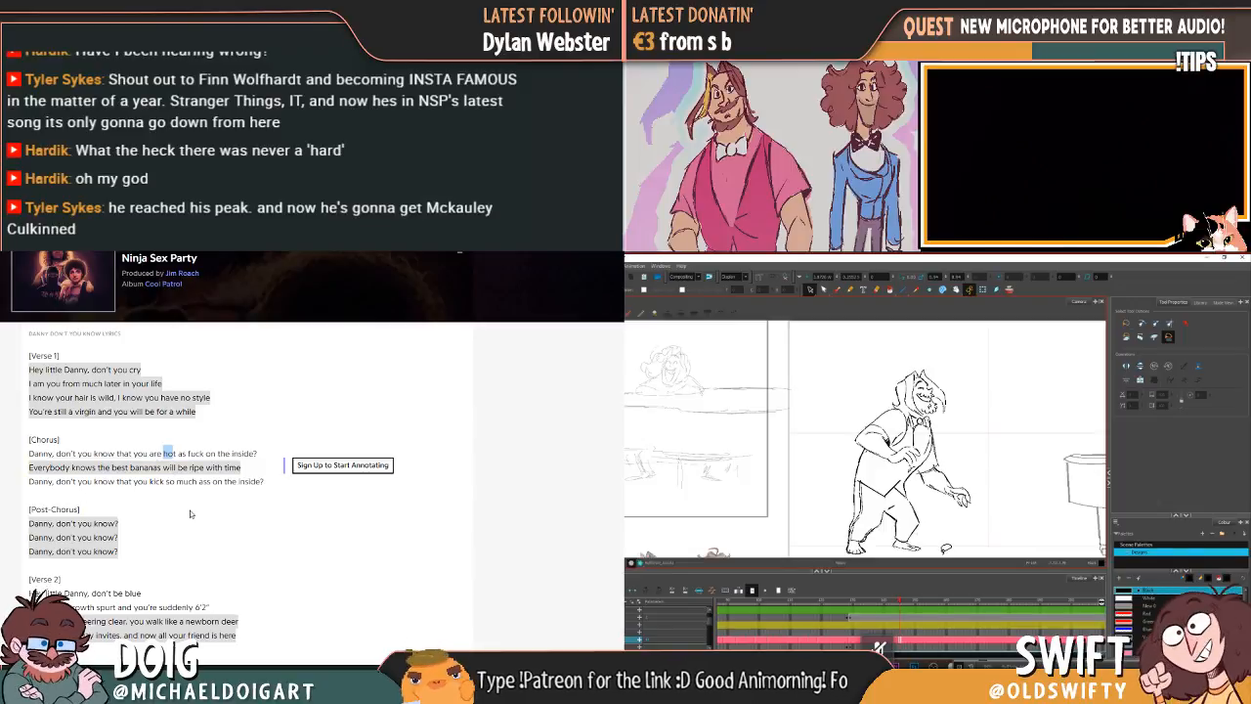
Step: Highlight "cool" in the second chorus and read the lyrics on to the final chorus
{"action": "scroll", "coordinate": [191, 513], "scroll_direction": "down", "scroll_amount": 2}
{"action": "scroll", "coordinate": [190, 513], "scroll_direction": "down", "scroll_amount": 4}
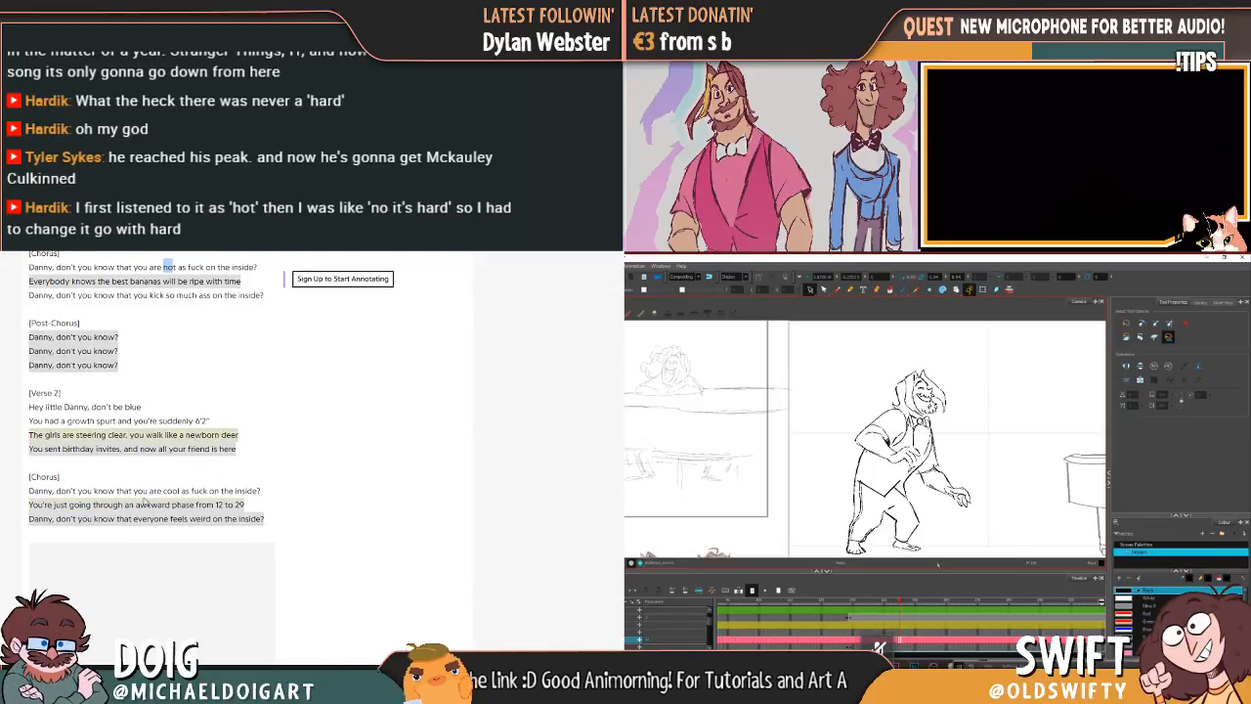
{"action": "left_click_drag", "start_coordinate": [162, 490], "coordinate": [178, 490]}
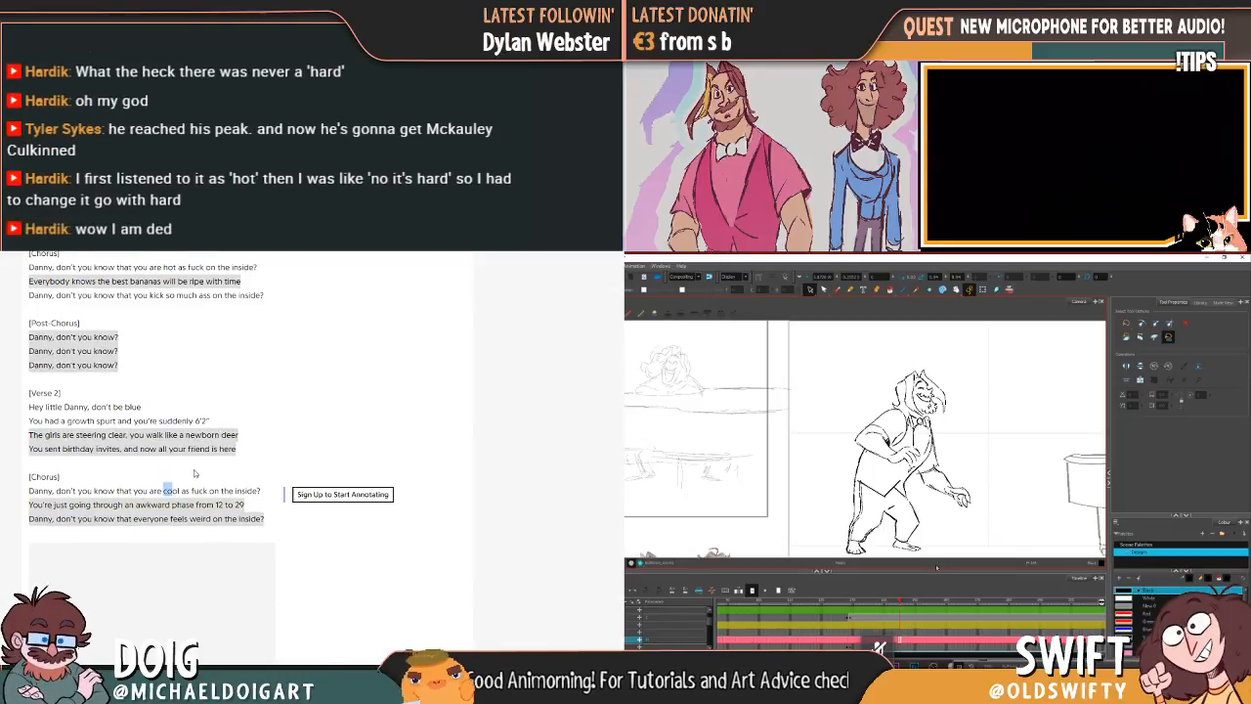
{"action": "scroll", "coordinate": [191, 479], "scroll_direction": "down", "scroll_amount": 4}
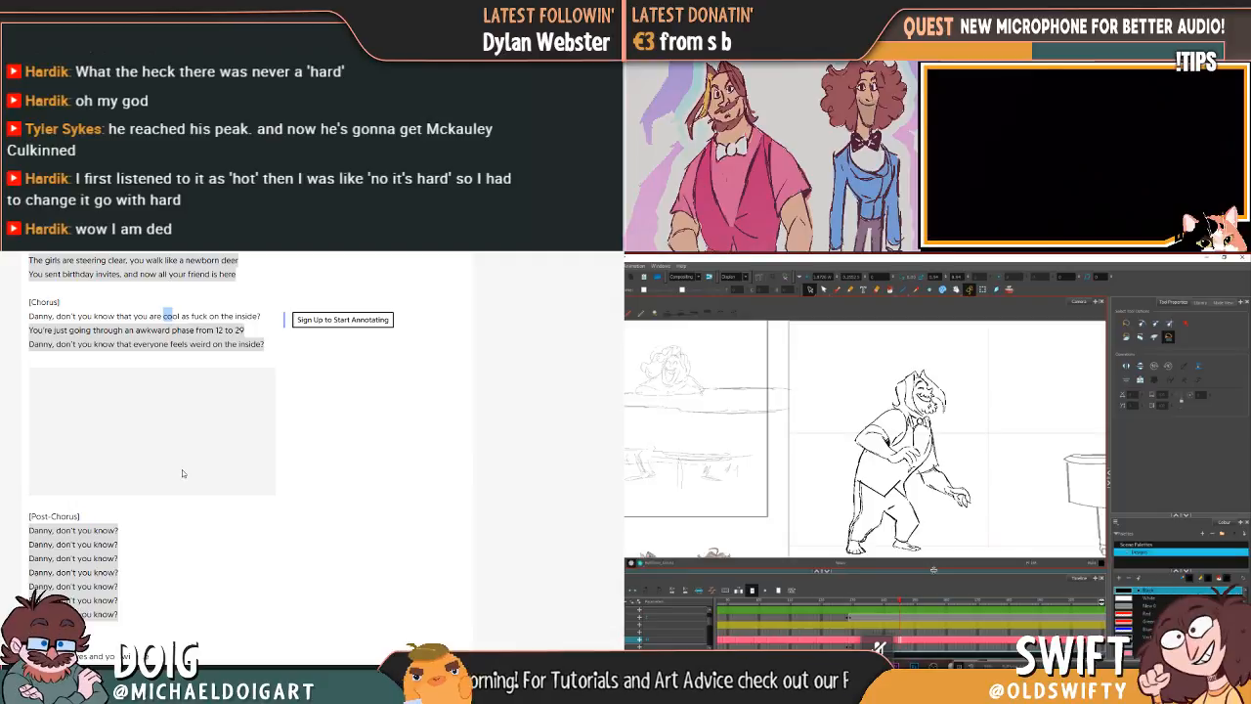
{"action": "scroll", "coordinate": [181, 469], "scroll_direction": "down", "scroll_amount": 8}
{"action": "scroll", "coordinate": [182, 471], "scroll_direction": "down", "scroll_amount": 3}
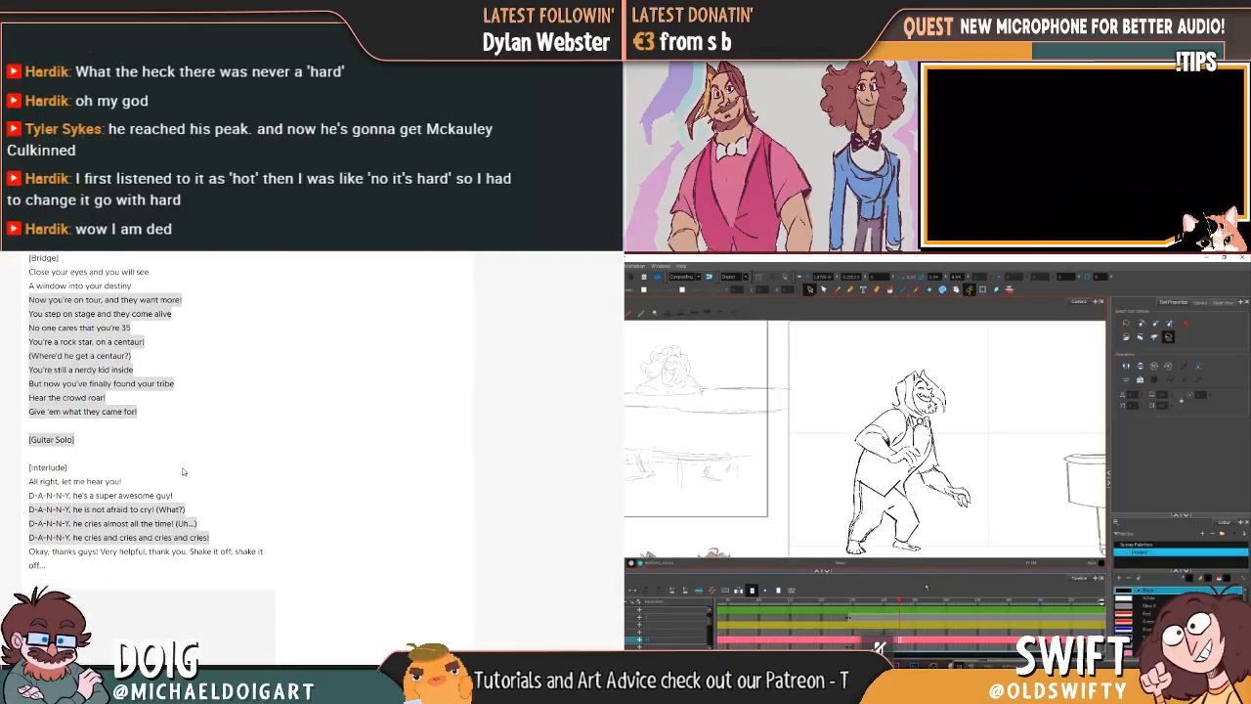
{"action": "scroll", "coordinate": [182, 471], "scroll_direction": "up", "scroll_amount": 4}
{"action": "scroll", "coordinate": [182, 471], "scroll_direction": "down", "scroll_amount": 7}
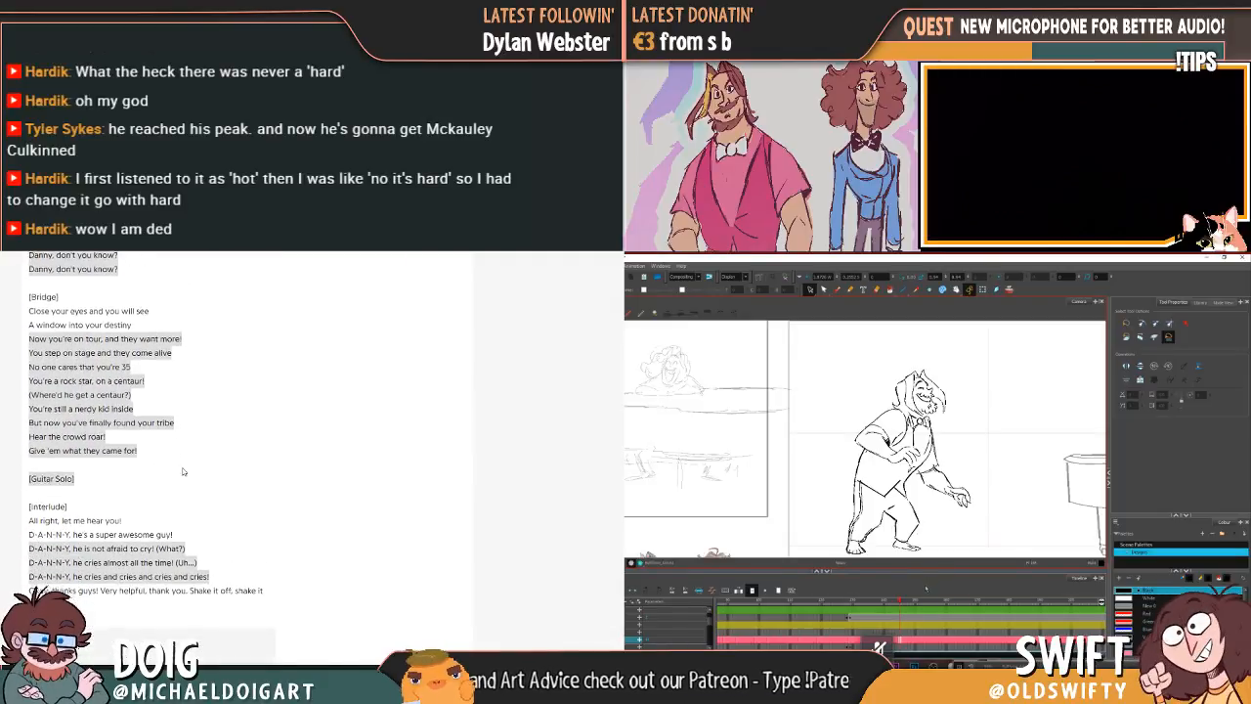
{"action": "scroll", "coordinate": [176, 509], "scroll_direction": "down", "scroll_amount": 4}
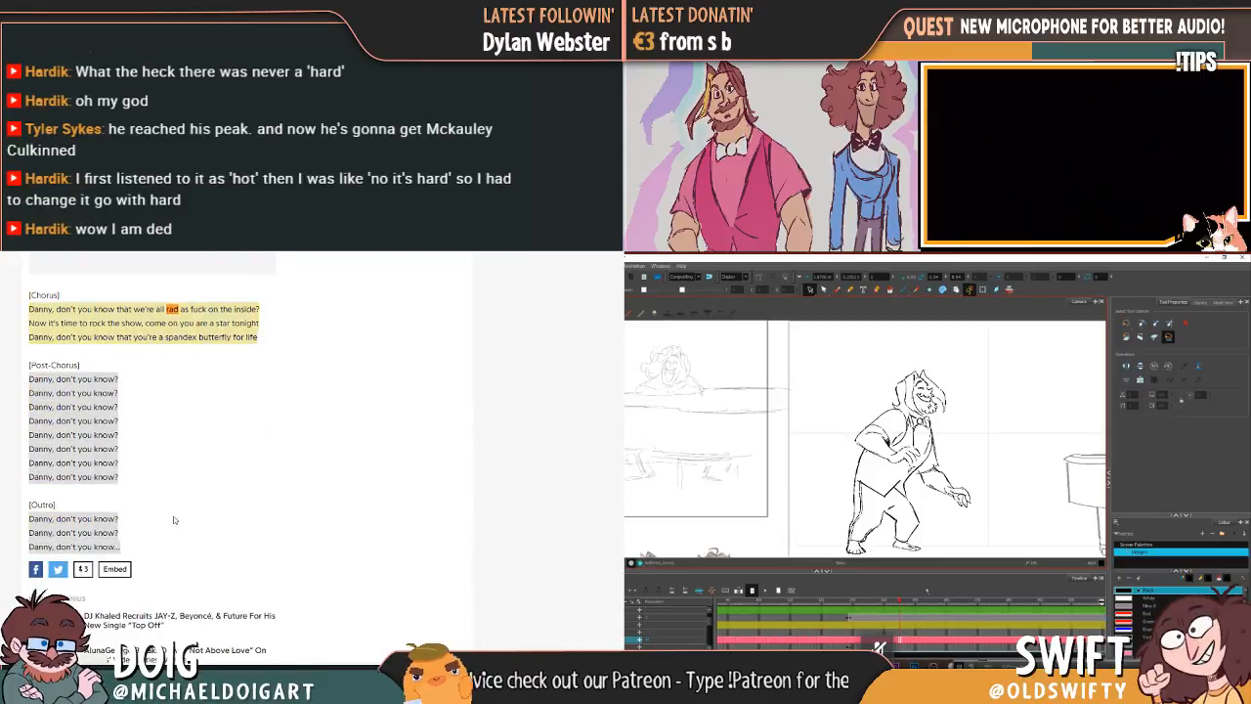
Step: Recheck the chorus wording across the song, highlighting "hot" in the first chorus again
{"action": "scroll", "coordinate": [173, 510], "scroll_direction": "up", "scroll_amount": 8}
{"action": "scroll", "coordinate": [173, 510], "scroll_direction": "down", "scroll_amount": 10}
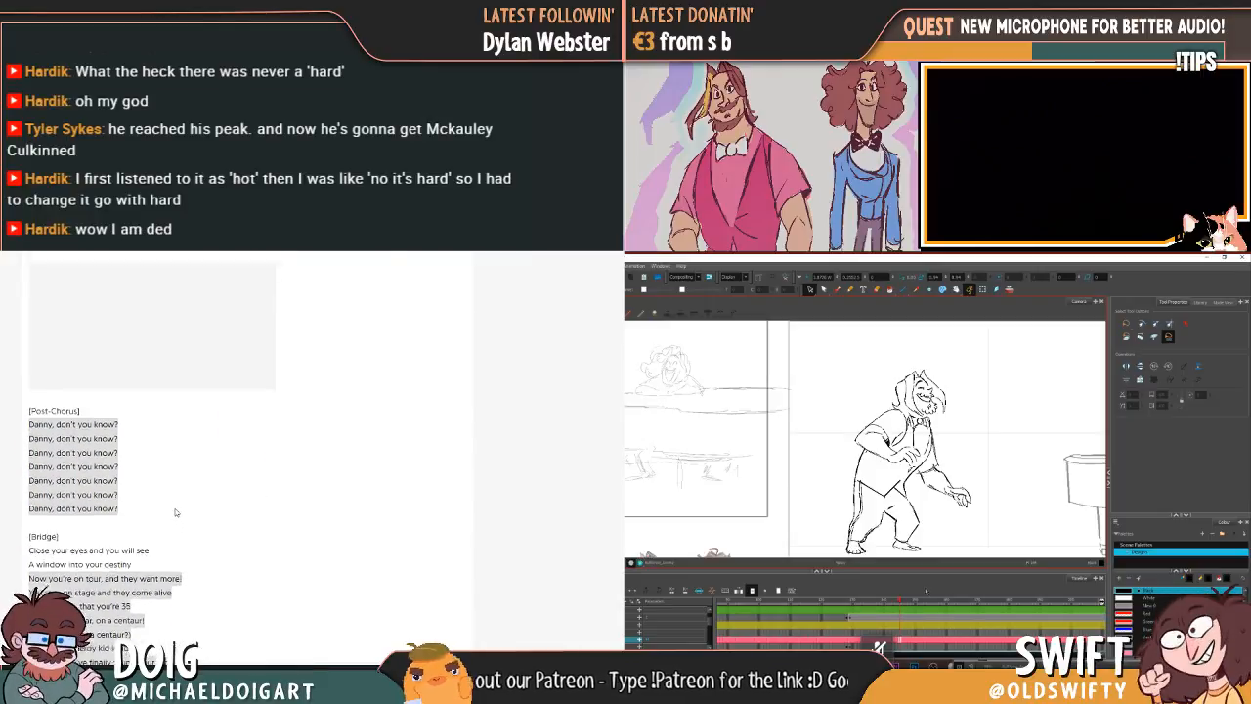
{"action": "scroll", "coordinate": [177, 516], "scroll_direction": "up", "scroll_amount": 2}
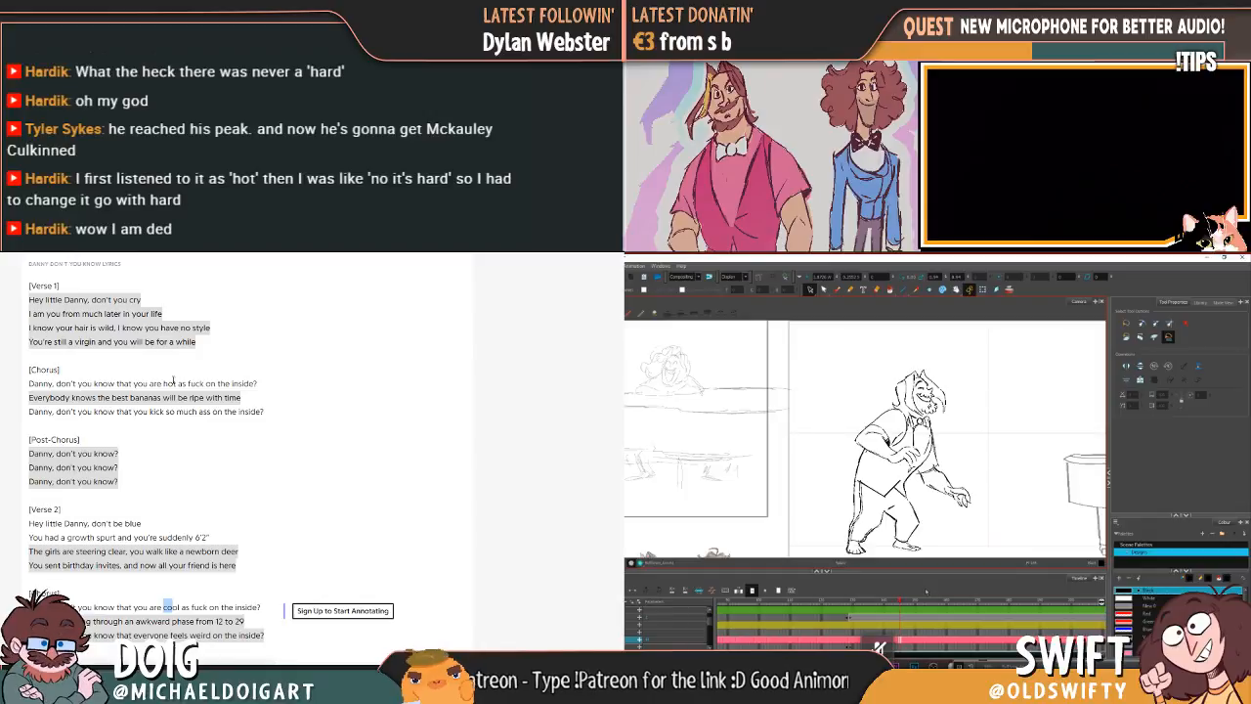
{"action": "double_click", "coordinate": [172, 383]}
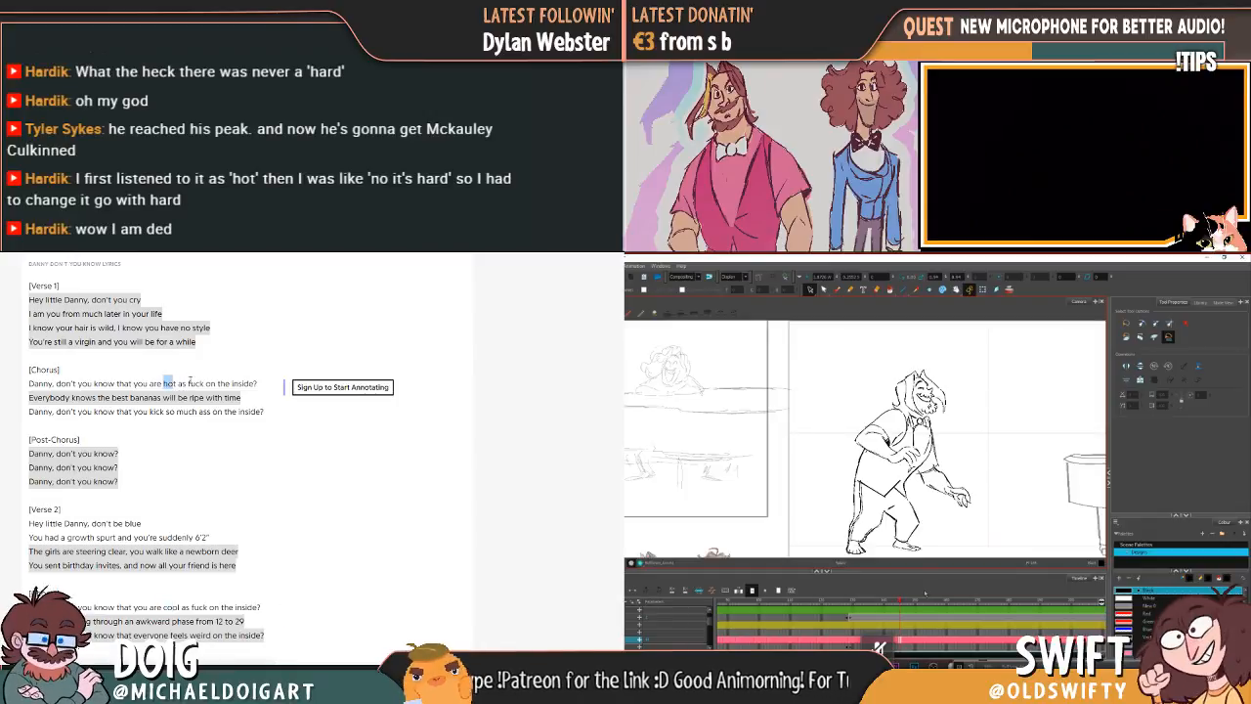
{"action": "scroll", "coordinate": [178, 445], "scroll_direction": "down", "scroll_amount": 9}
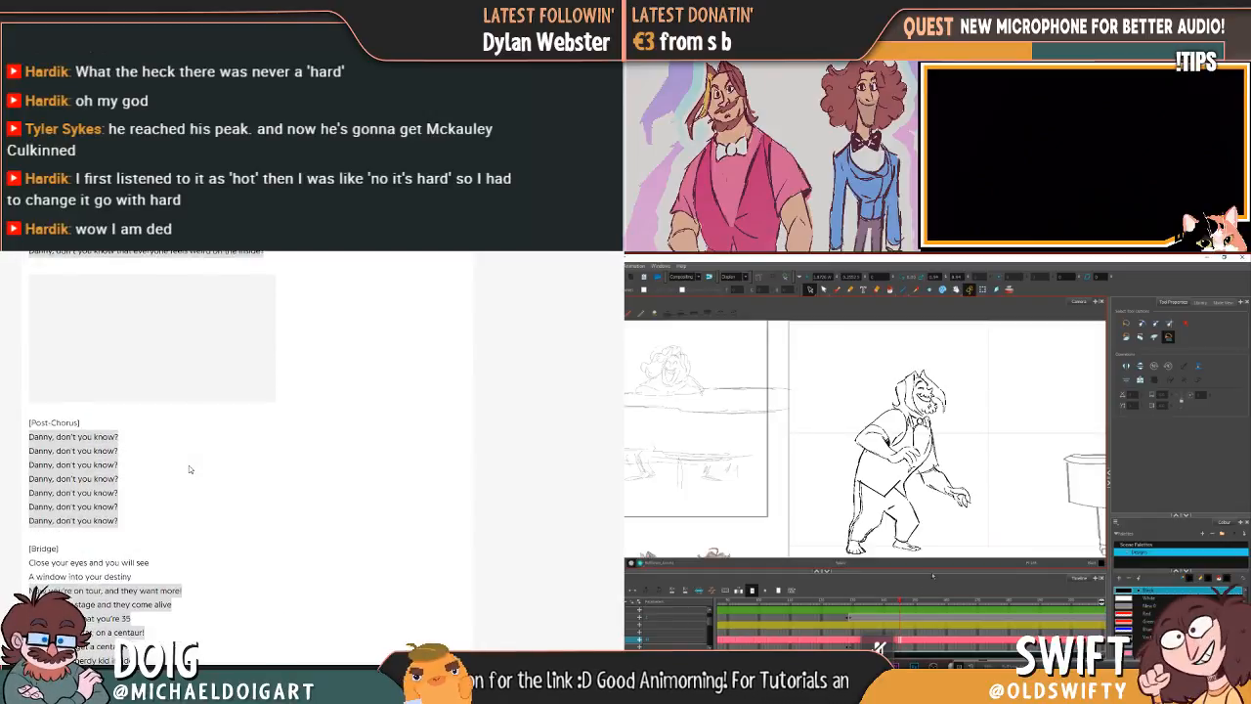
{"action": "scroll", "coordinate": [189, 465], "scroll_direction": "down", "scroll_amount": 3}
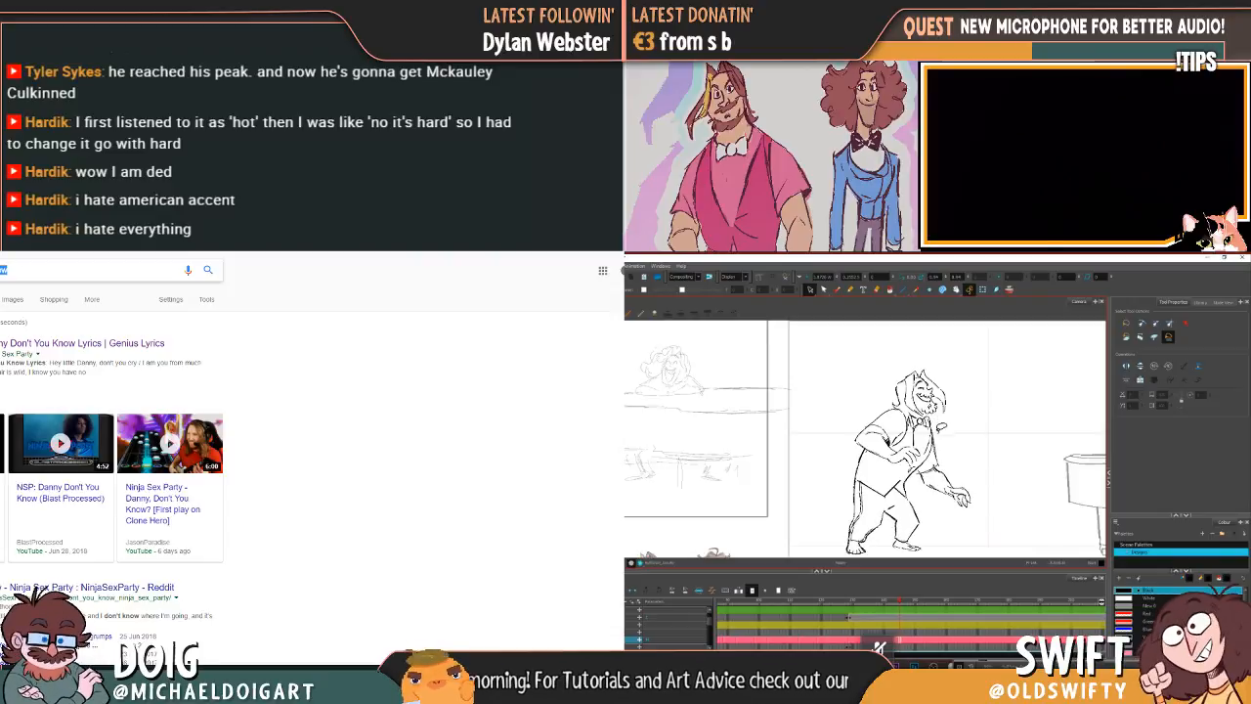
Step: Return from the web search results to the beginning of the song's lyrics page
{"action": "key", "text": "alt+Left"}
{"action": "scroll", "coordinate": [149, 450], "scroll_direction": "up", "scroll_amount": 4}
{"action": "scroll", "coordinate": [149, 450], "scroll_direction": "up", "scroll_amount": 10}
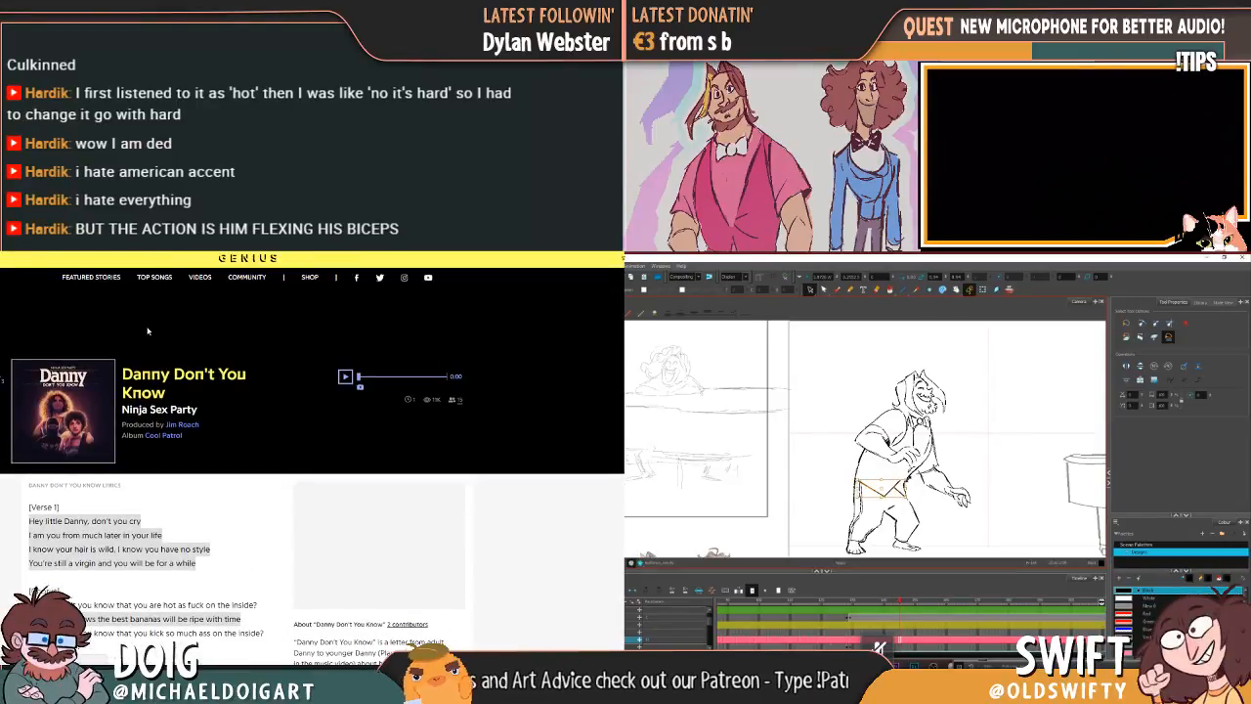
Step: Read back through the song's choruses and verses to compare the wording of each chorus line
{"action": "scroll", "coordinate": [137, 322], "scroll_direction": "down", "scroll_amount": 10}
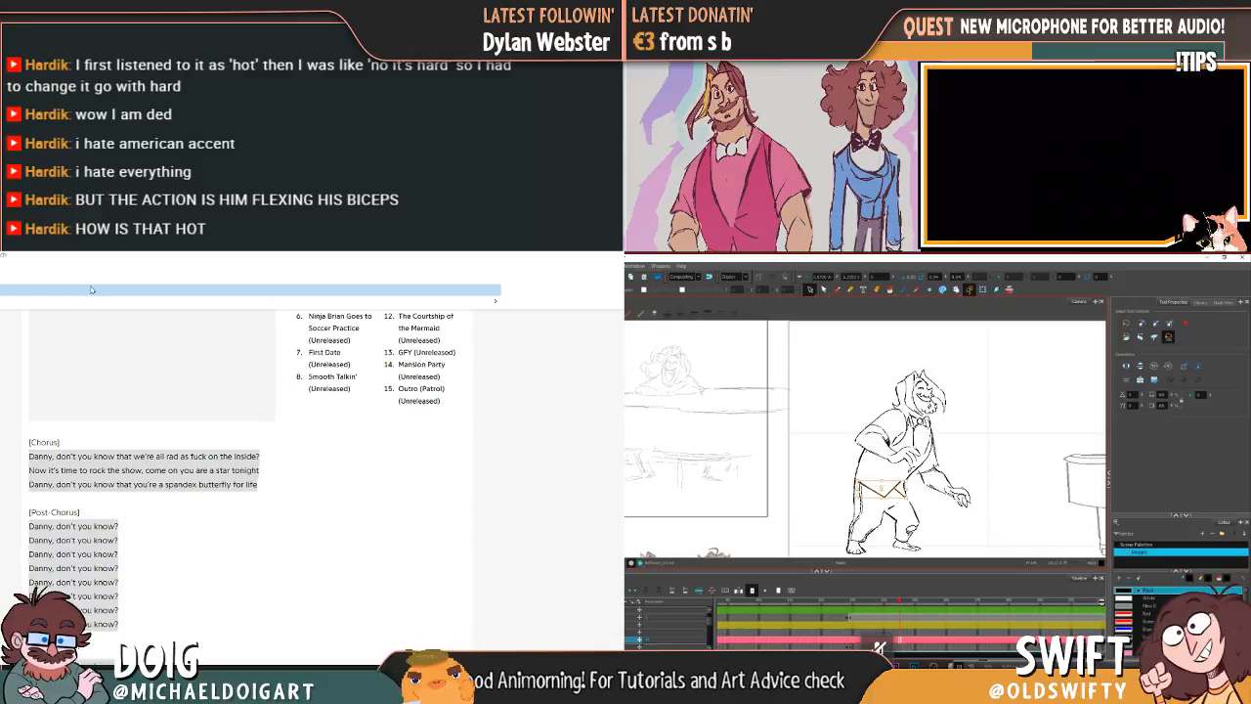
{"action": "scroll", "coordinate": [164, 505], "scroll_direction": "up", "scroll_amount": 4}
{"action": "scroll", "coordinate": [164, 505], "scroll_direction": "up", "scroll_amount": 6}
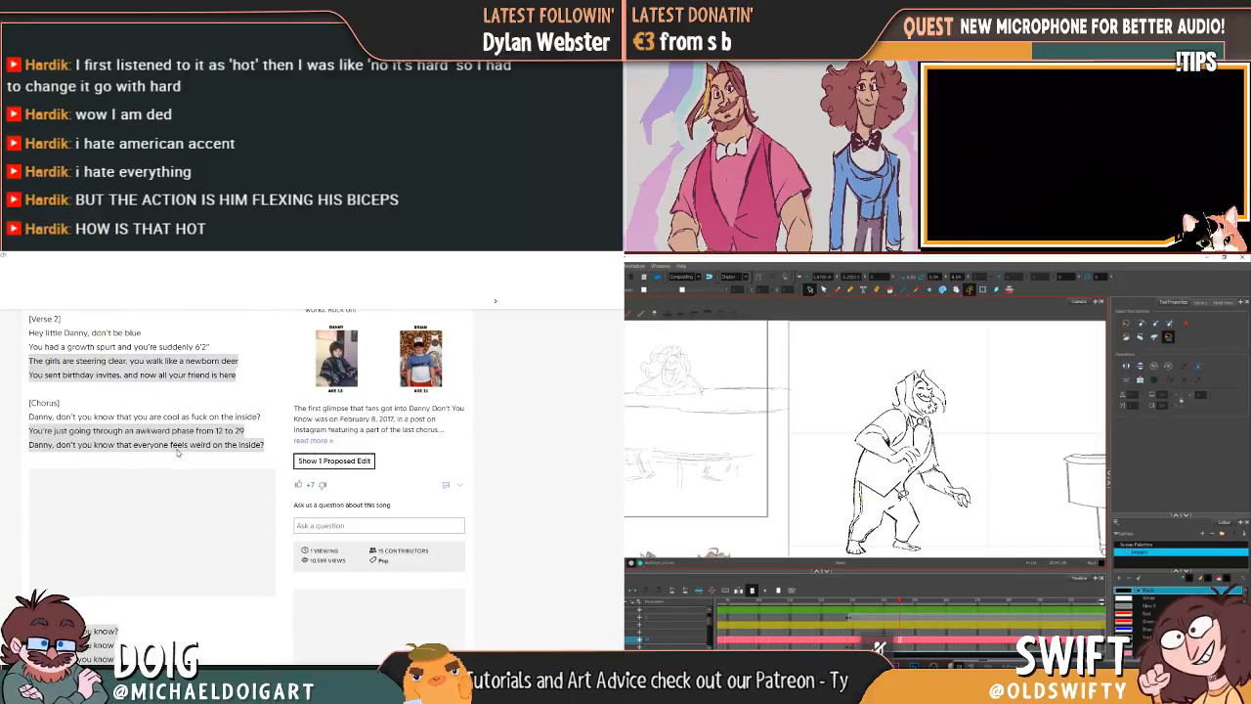
{"action": "scroll", "coordinate": [177, 451], "scroll_direction": "up", "scroll_amount": 4}
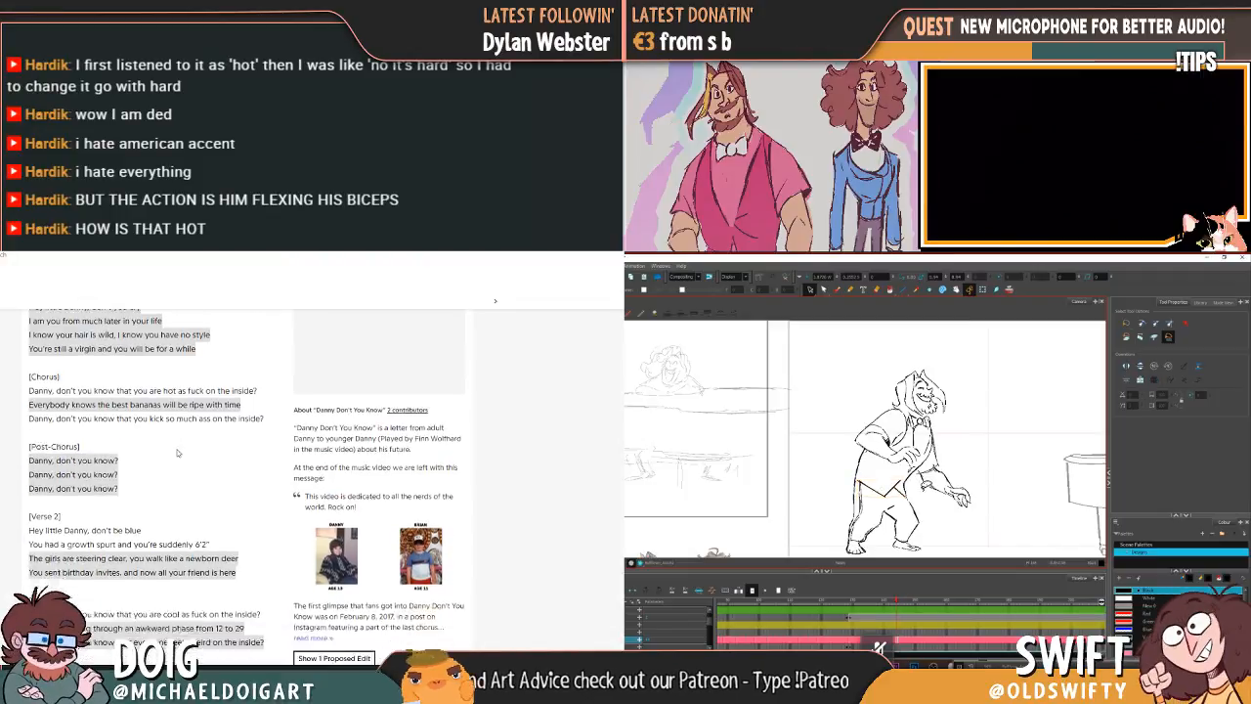
{"action": "scroll", "coordinate": [176, 452], "scroll_direction": "down", "scroll_amount": 2}
Step: Reselect the shirt-hem line at the leaning character's waist and switch from the lyrics page back to the greyscale figure painting
{"action": "key", "text": "Delete"}
{"action": "left_click", "coordinate": [887, 495]}
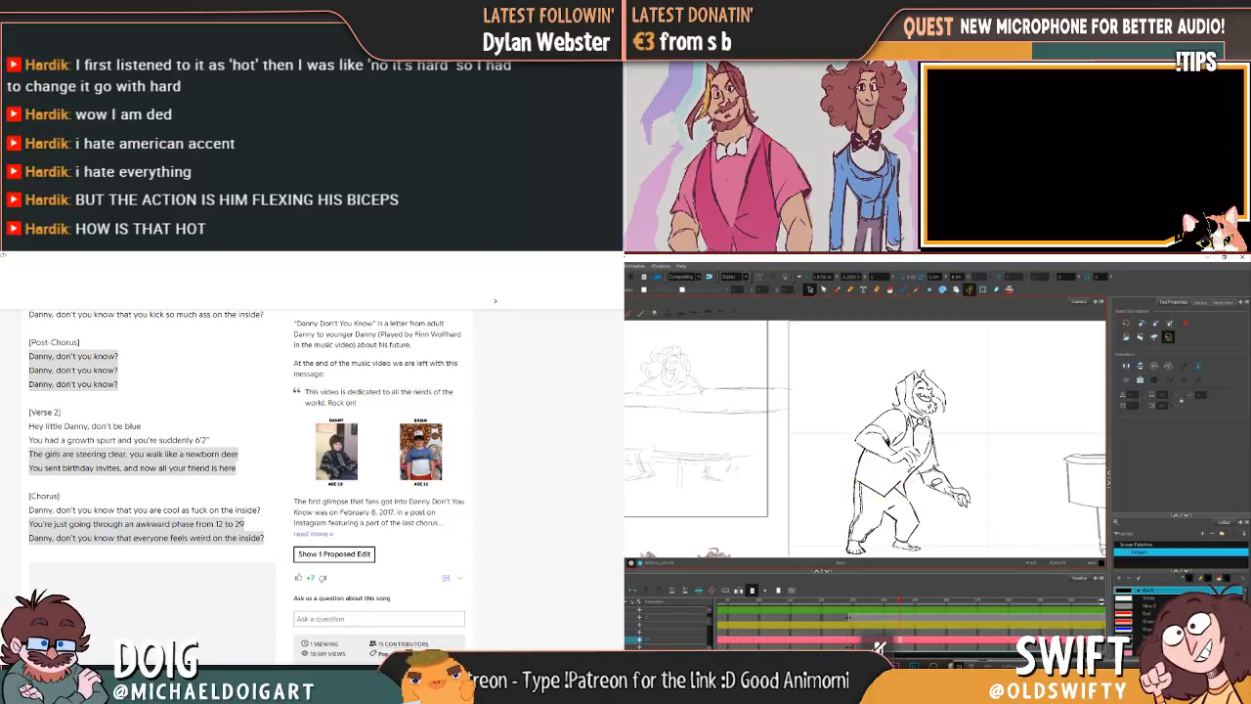
{"action": "type", "text": "hard a"}
{"action": "left_click", "coordinate": [886, 497]}
{"action": "key", "text": "Return"}
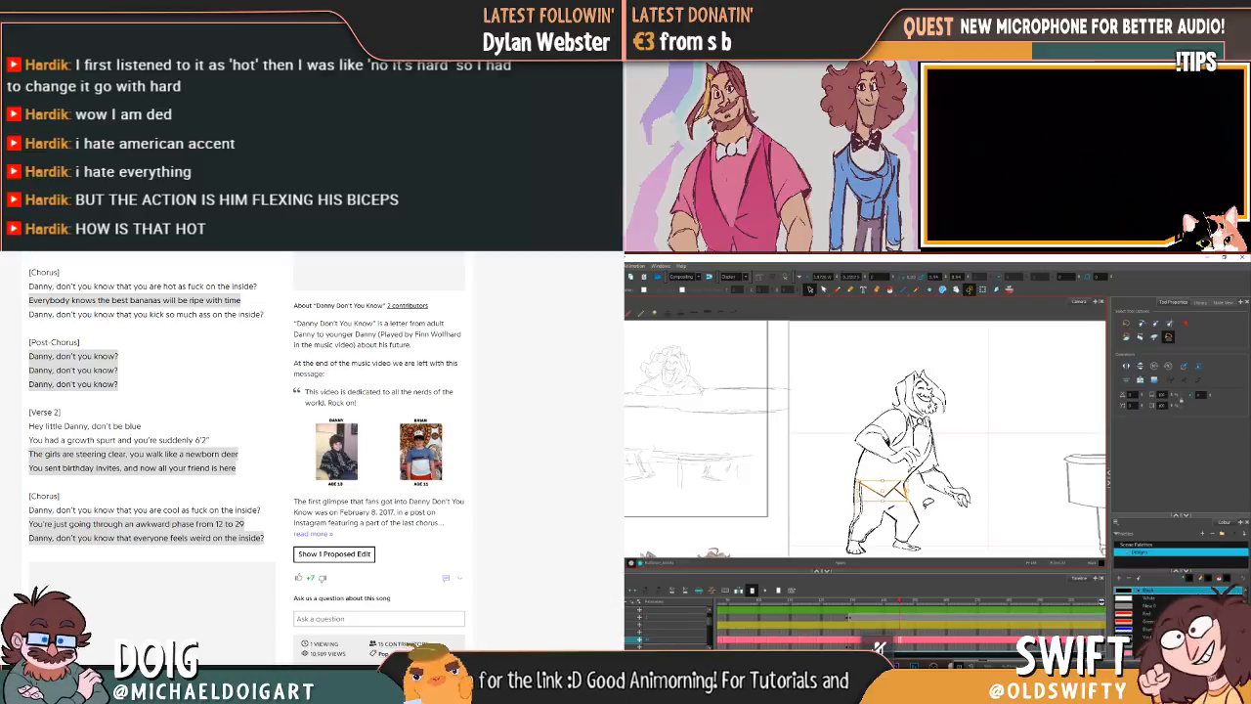
{"action": "key", "text": "alt+Tab"}
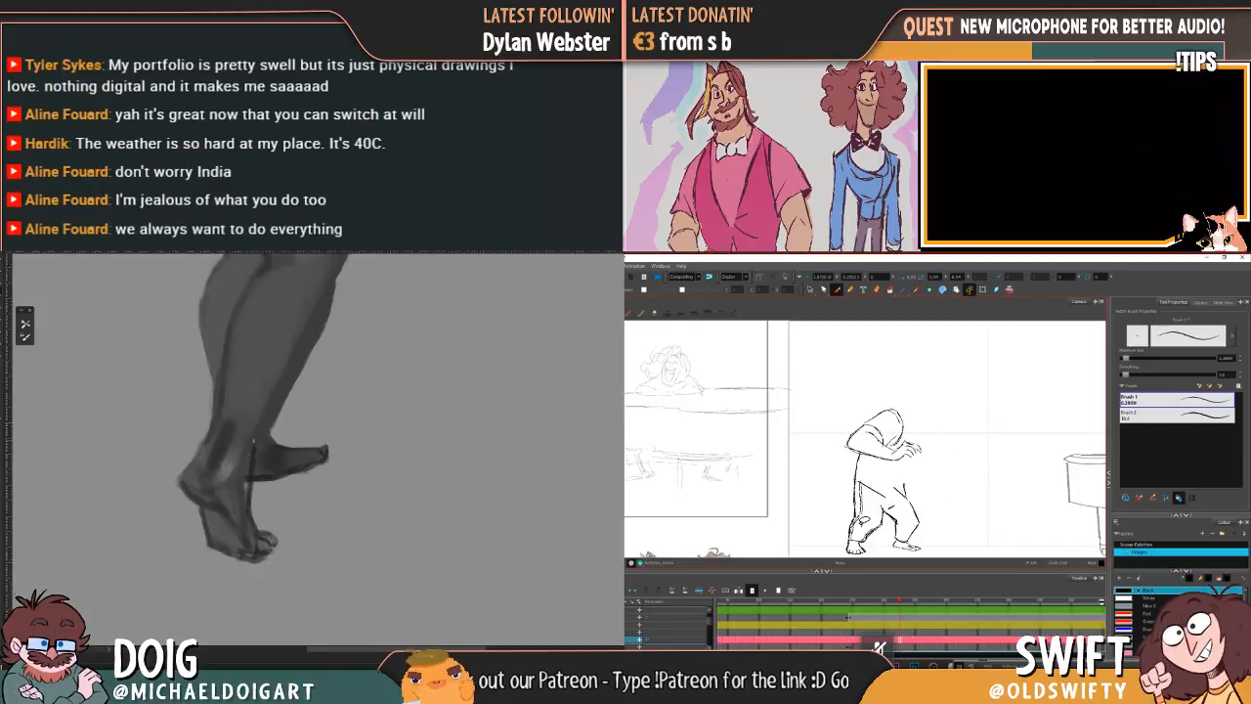
Step: Refine the grey shading on the painted figure's lower legs, ankles and the backs of the knees
{"action": "mouse_move", "coordinate": [288, 358]}
{"action": "left_mouse_down"}
{"action": "mouse_move", "coordinate": [257, 410]}
{"action": "mouse_move", "coordinate": [270, 377]}
{"action": "left_mouse_up"}
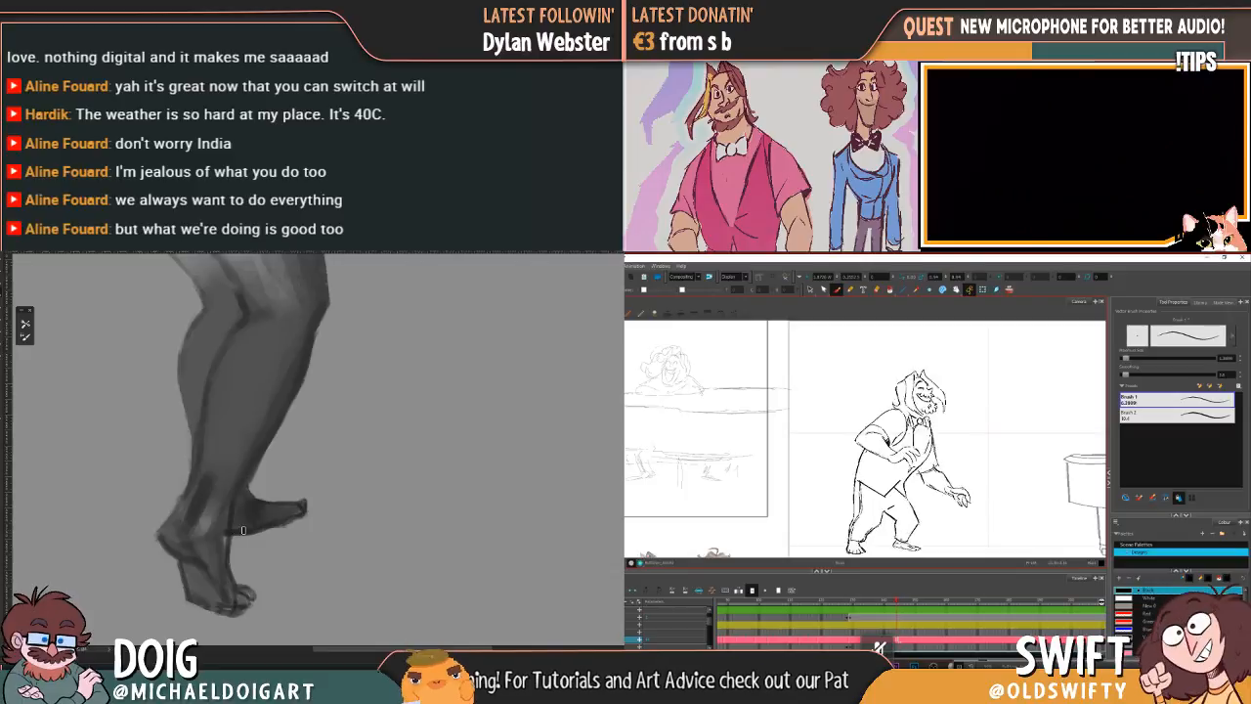
{"action": "key", "text": "ctrl+minus"}
{"action": "left_click_drag", "start_coordinate": [251, 327], "coordinate": [224, 402]}
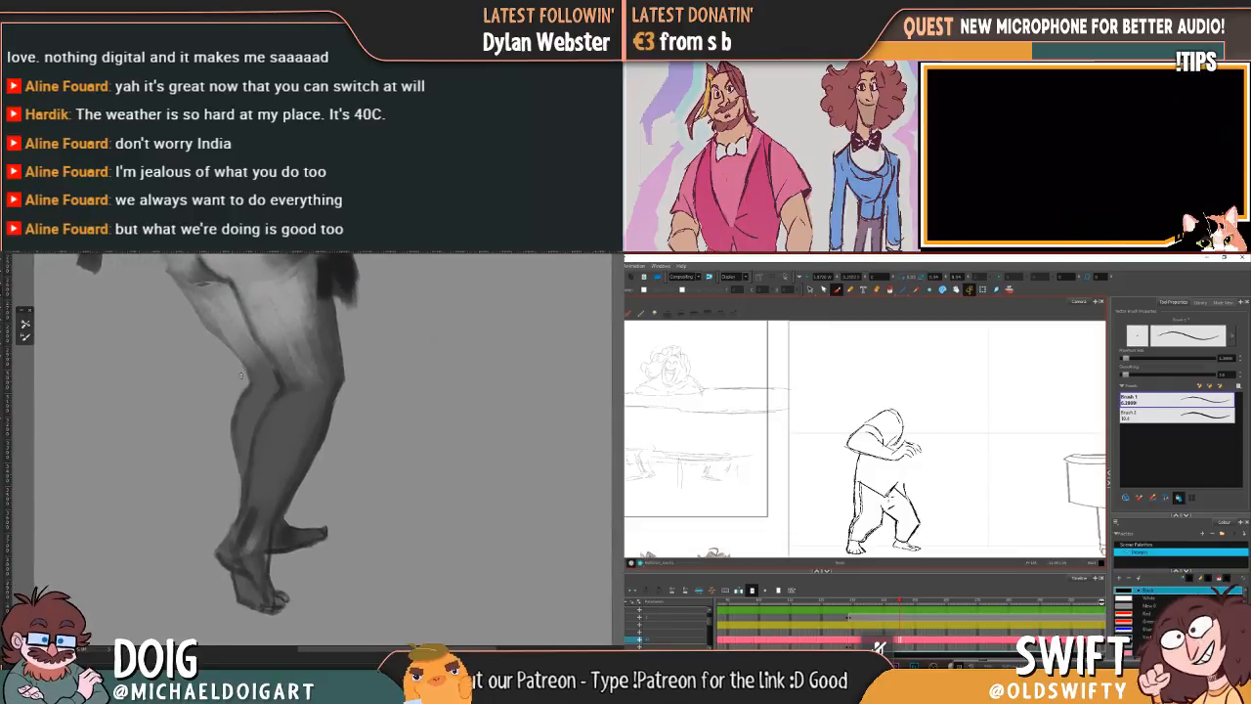
{"action": "left_click_drag", "start_coordinate": [234, 336], "coordinate": [273, 319]}
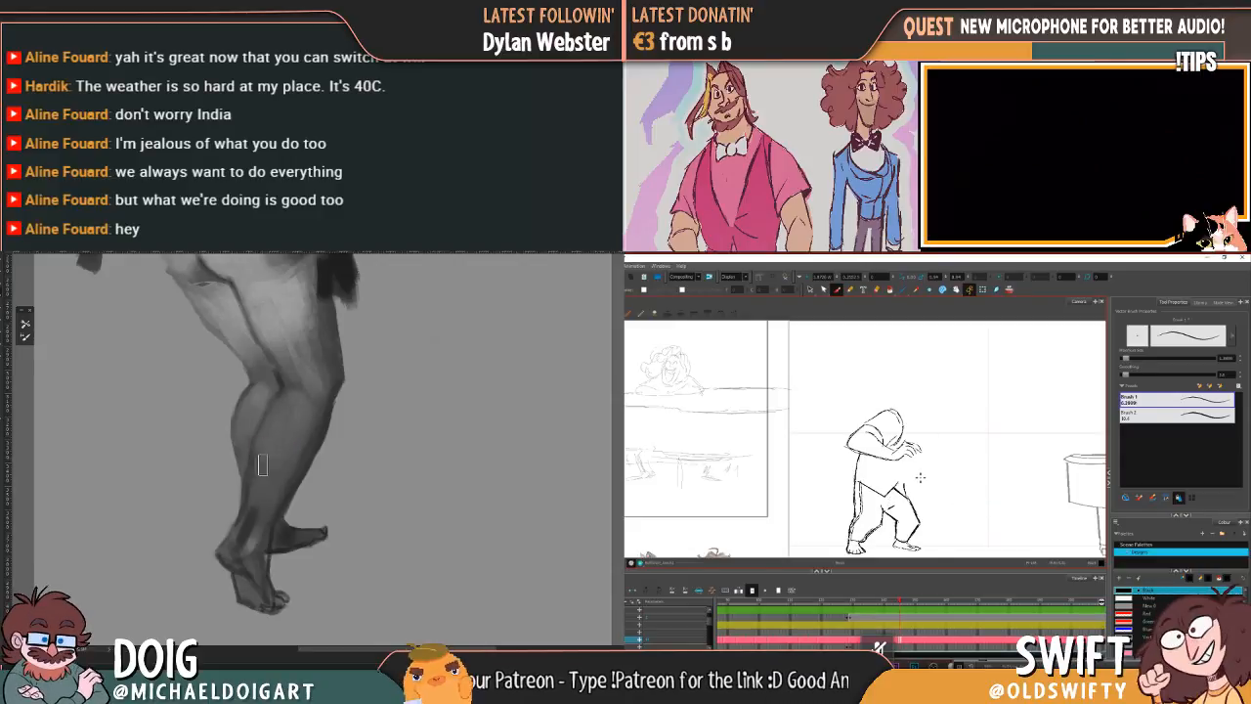
{"action": "scroll", "coordinate": [256, 399], "scroll_direction": "up", "scroll_amount": 5}
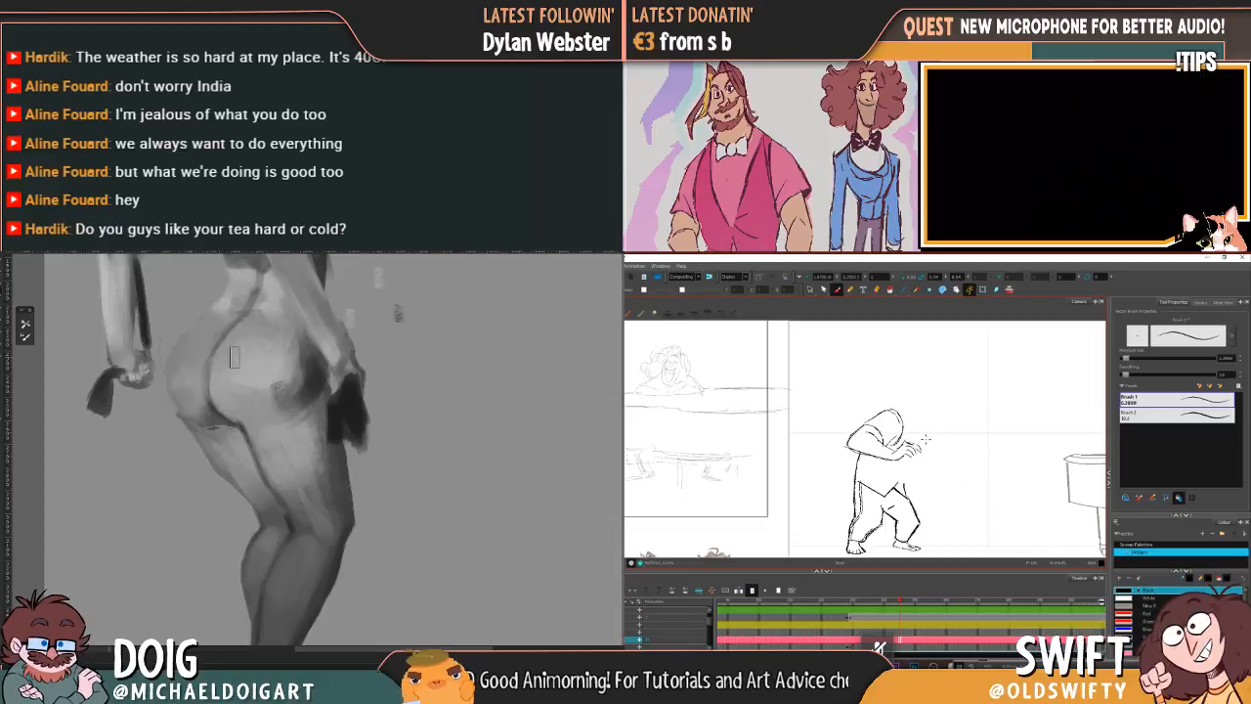
Step: Sketch the curved front edge of the leaning character's torso from chest to waist, checking it against the neighbouring drawing
{"action": "left_click_drag", "start_coordinate": [928, 440], "coordinate": [909, 481]}
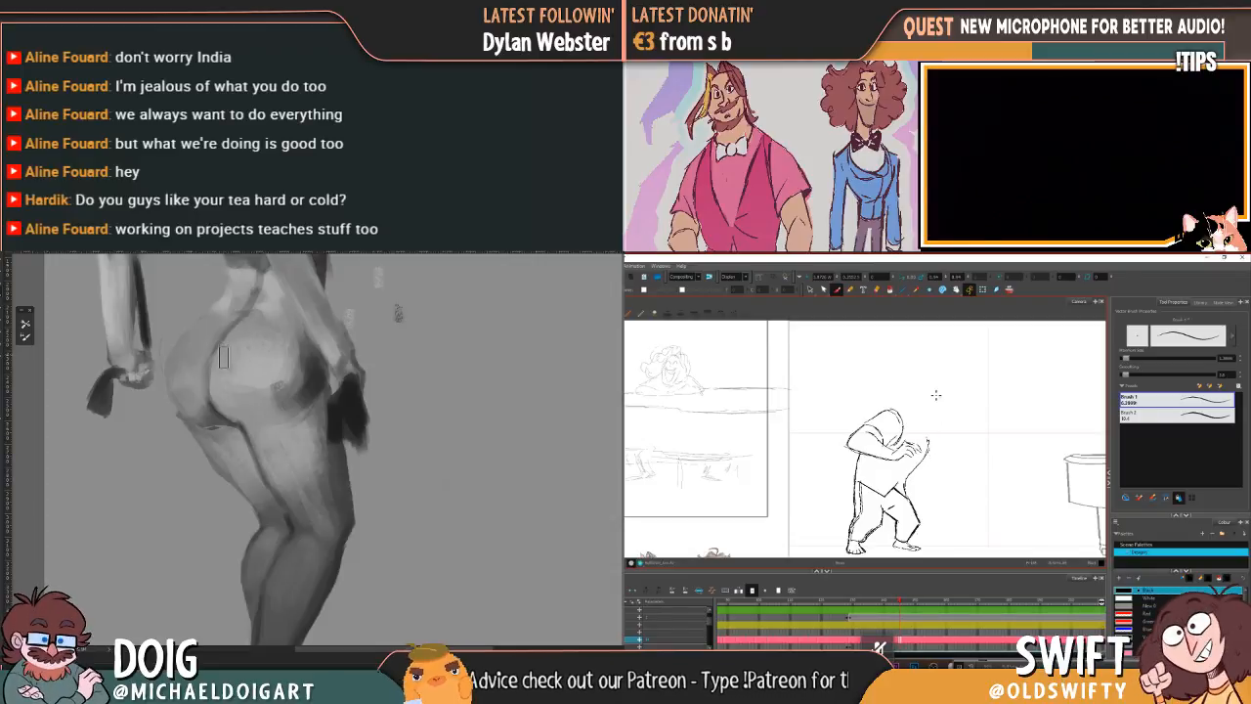
{"action": "left_click_drag", "start_coordinate": [925, 419], "coordinate": [924, 465]}
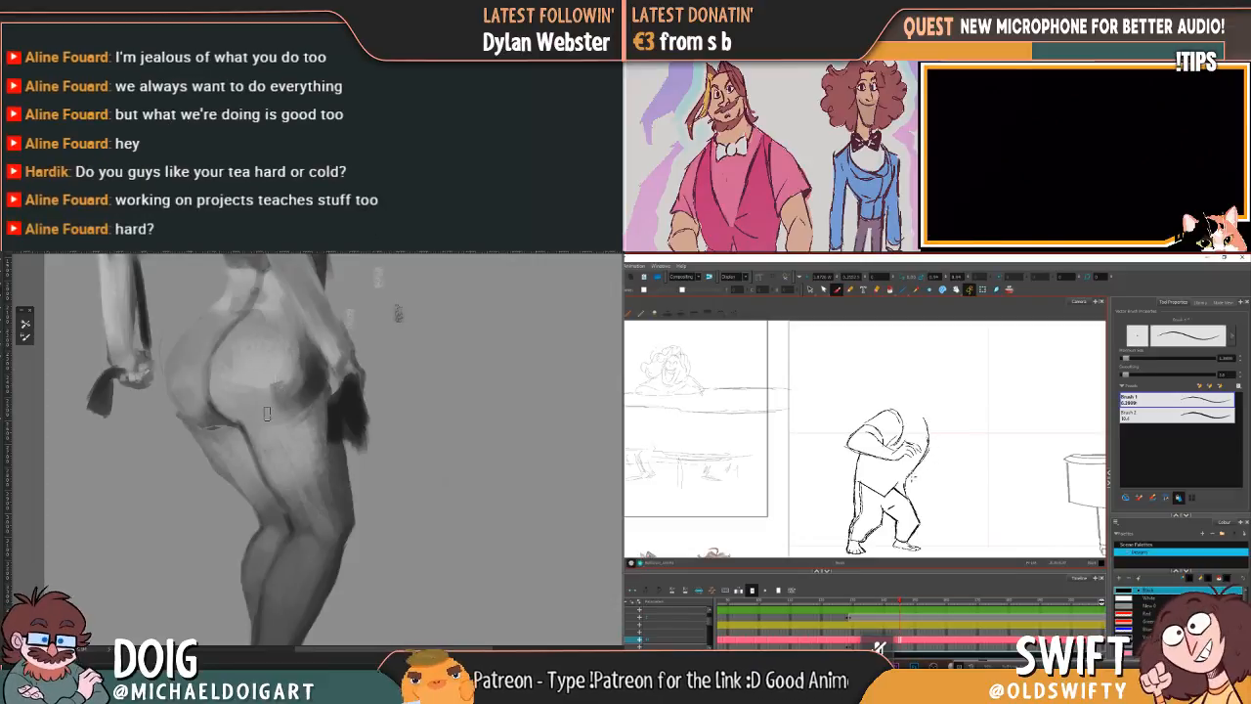
{"action": "key", "text": "comma"}
{"action": "key", "text": "period"}
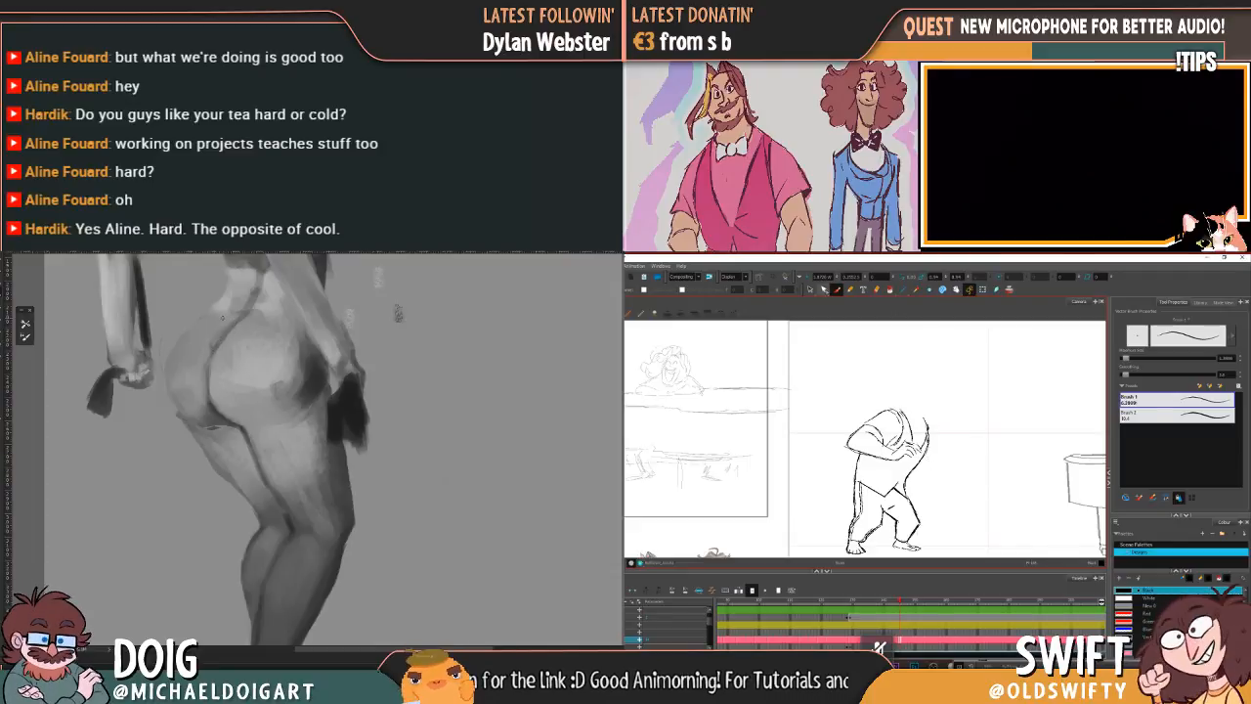
Step: Delete the extra stroke beside the torso's front edge and return to the Brush tool
{"action": "left_click", "coordinate": [810, 289]}
{"action": "left_click", "coordinate": [930, 434]}
{"action": "key", "text": "Delete"}
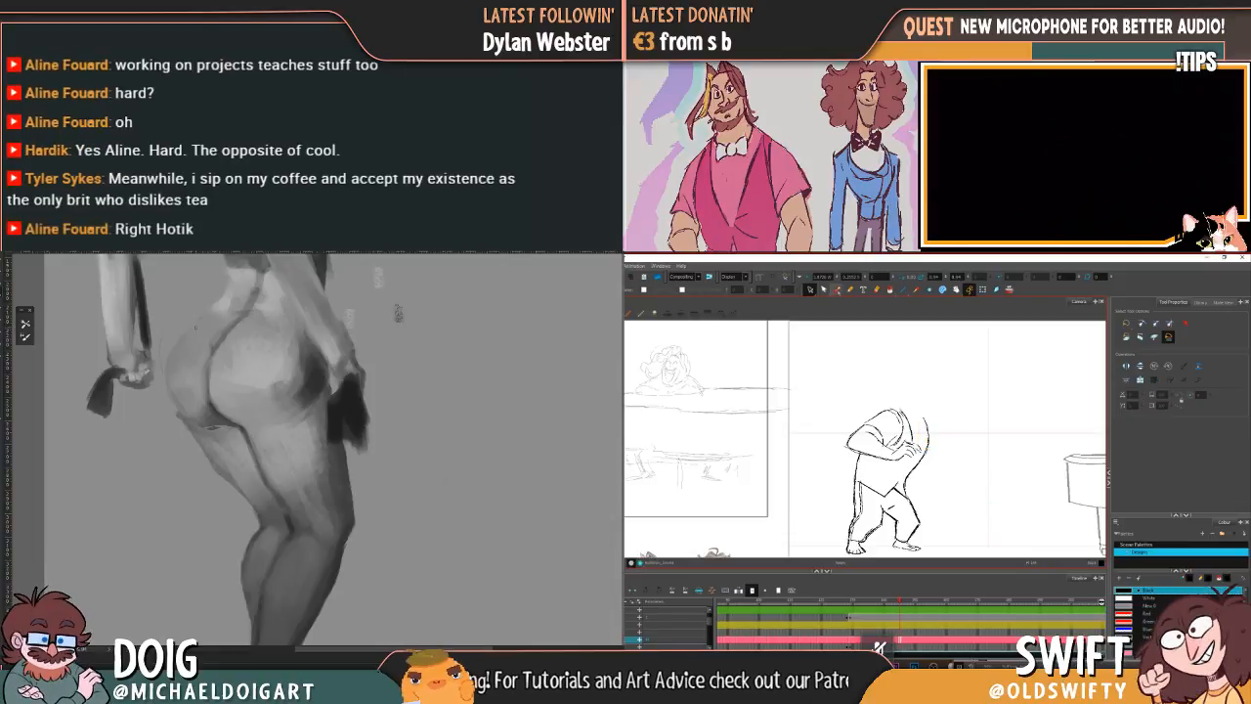
{"action": "left_click", "coordinate": [836, 289]}
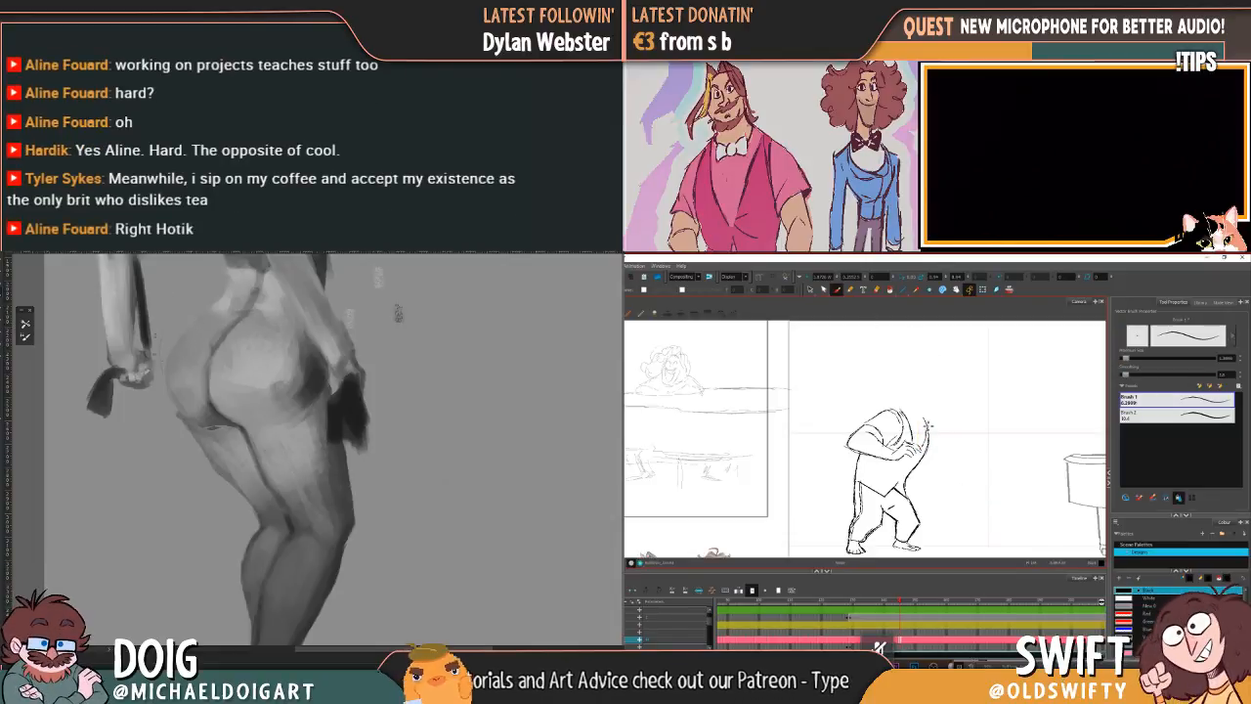
Step: Sketch the angular sleeve of the outstretched arm at the character's chest, comparing it with the reference pose
{"action": "left_click_drag", "start_coordinate": [226, 379], "coordinate": [231, 449]}
{"action": "key", "text": "f"}
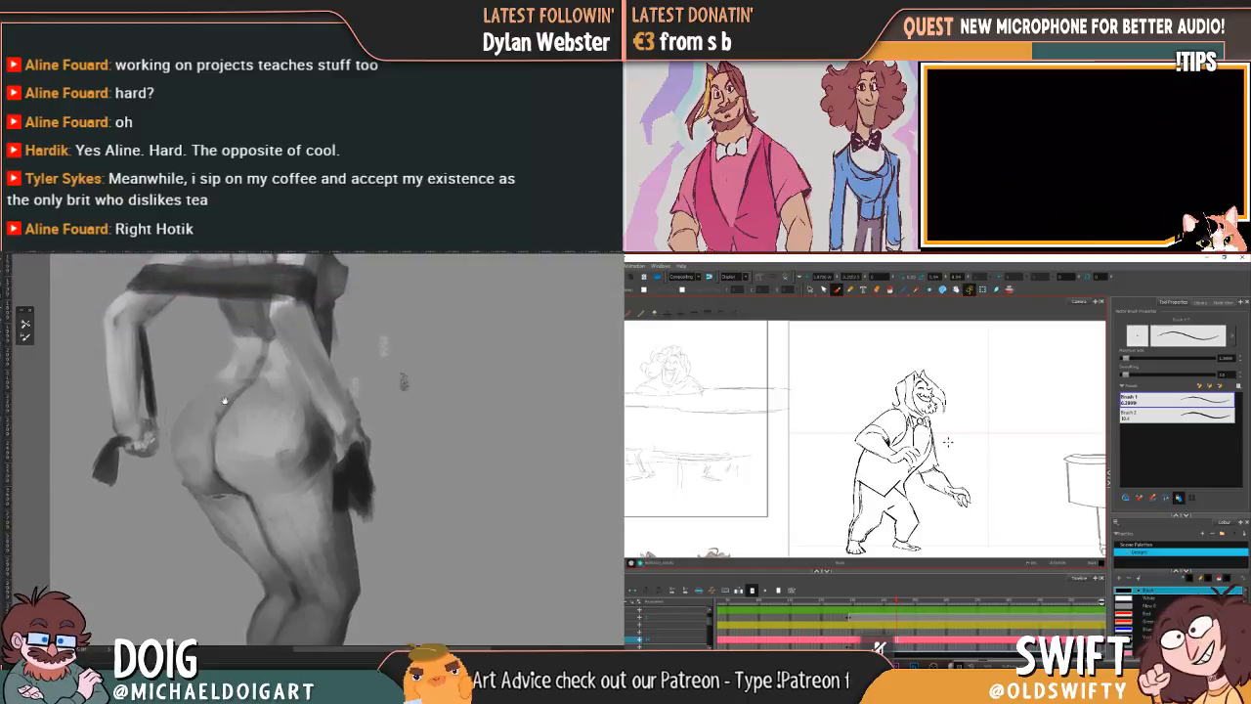
{"action": "key", "text": "g"}
{"action": "key", "text": "f"}
{"action": "key", "text": "g"}
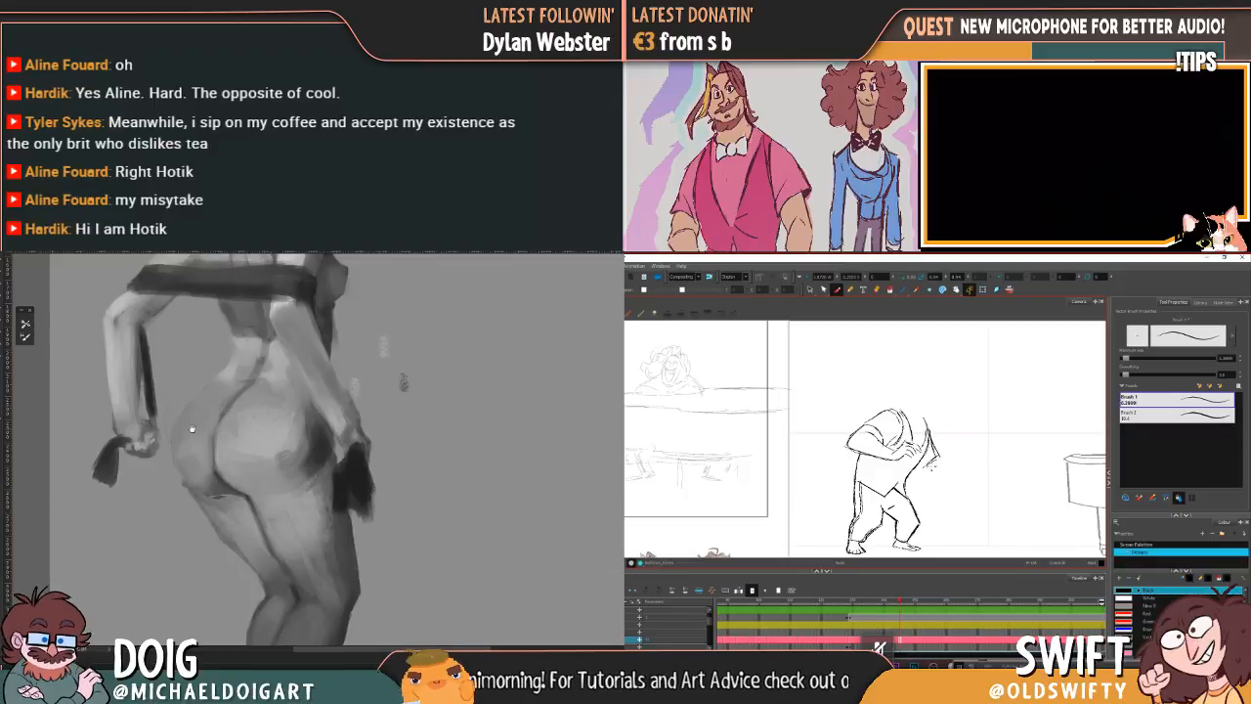
{"action": "left_click_drag", "start_coordinate": [193, 430], "coordinate": [172, 417]}
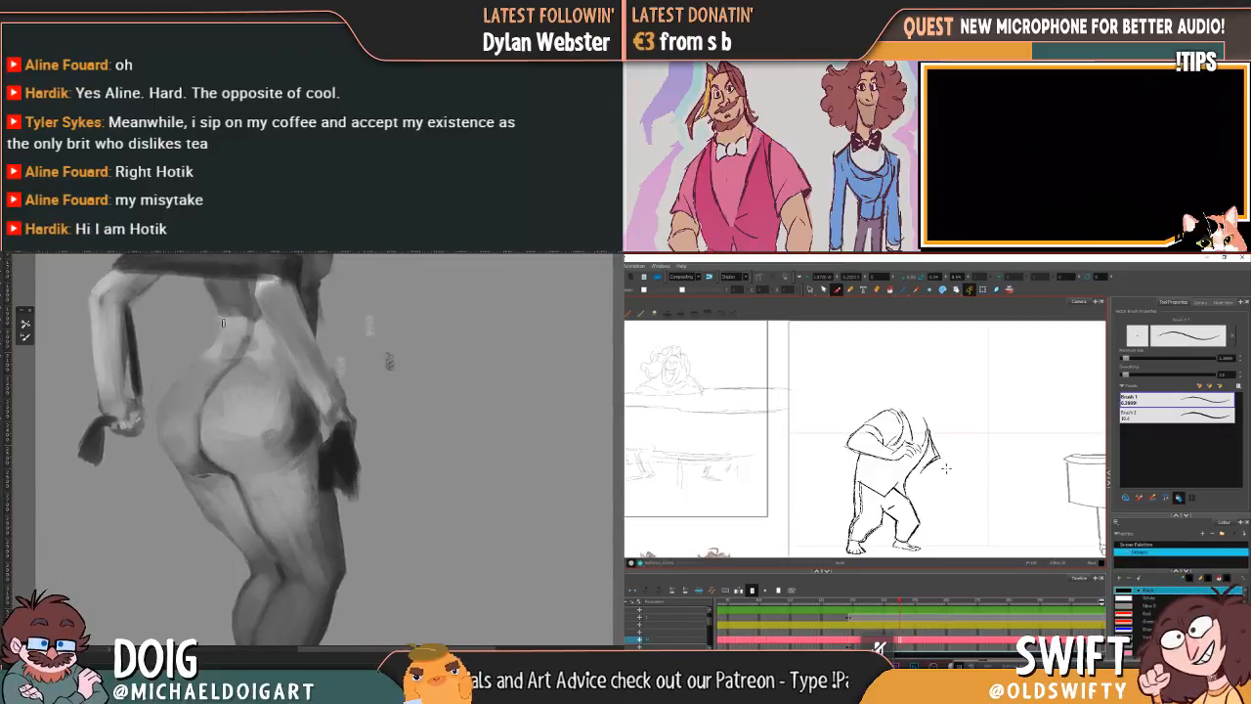
Step: Clean up the sleeve strokes near the outstretched arm's elbow and return to the Brush tool
{"action": "left_click", "coordinate": [809, 290]}
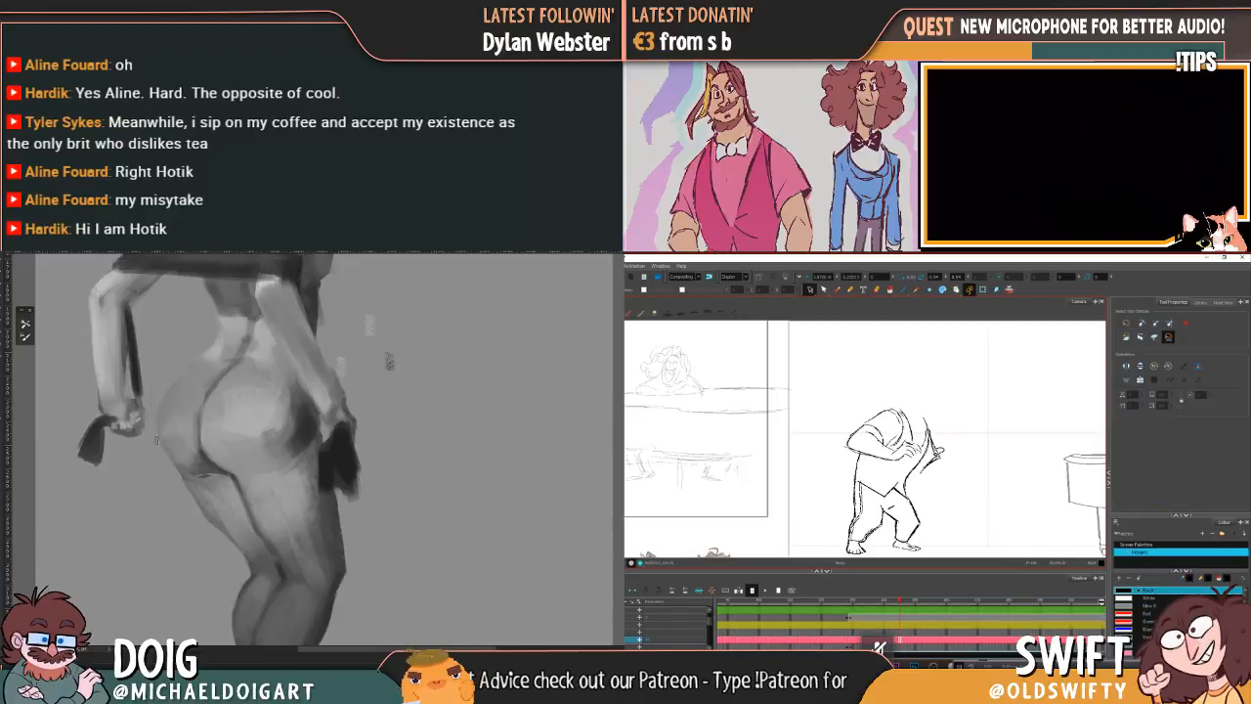
{"action": "left_click", "coordinate": [931, 448]}
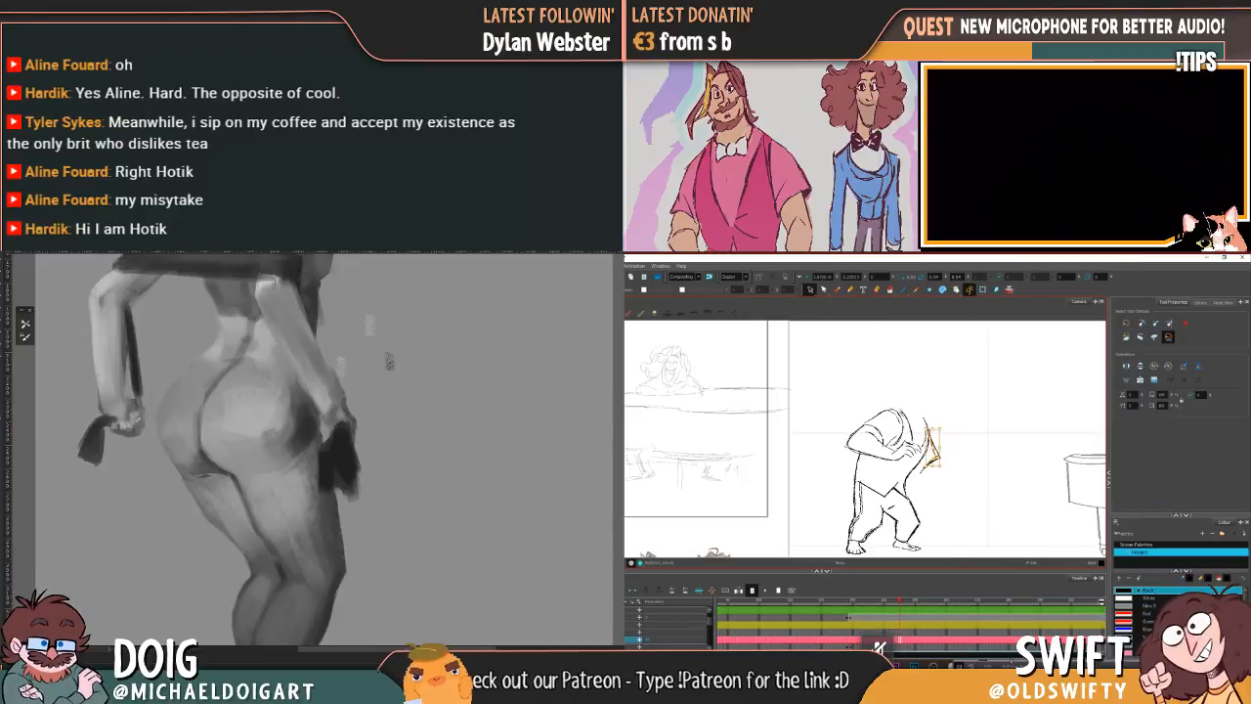
{"action": "mouse_move", "coordinate": [220, 439]}
{"action": "left_mouse_down"}
{"action": "mouse_move", "coordinate": [162, 416]}
{"action": "mouse_move", "coordinate": [172, 438]}
{"action": "mouse_move", "coordinate": [216, 382]}
{"action": "left_mouse_up"}
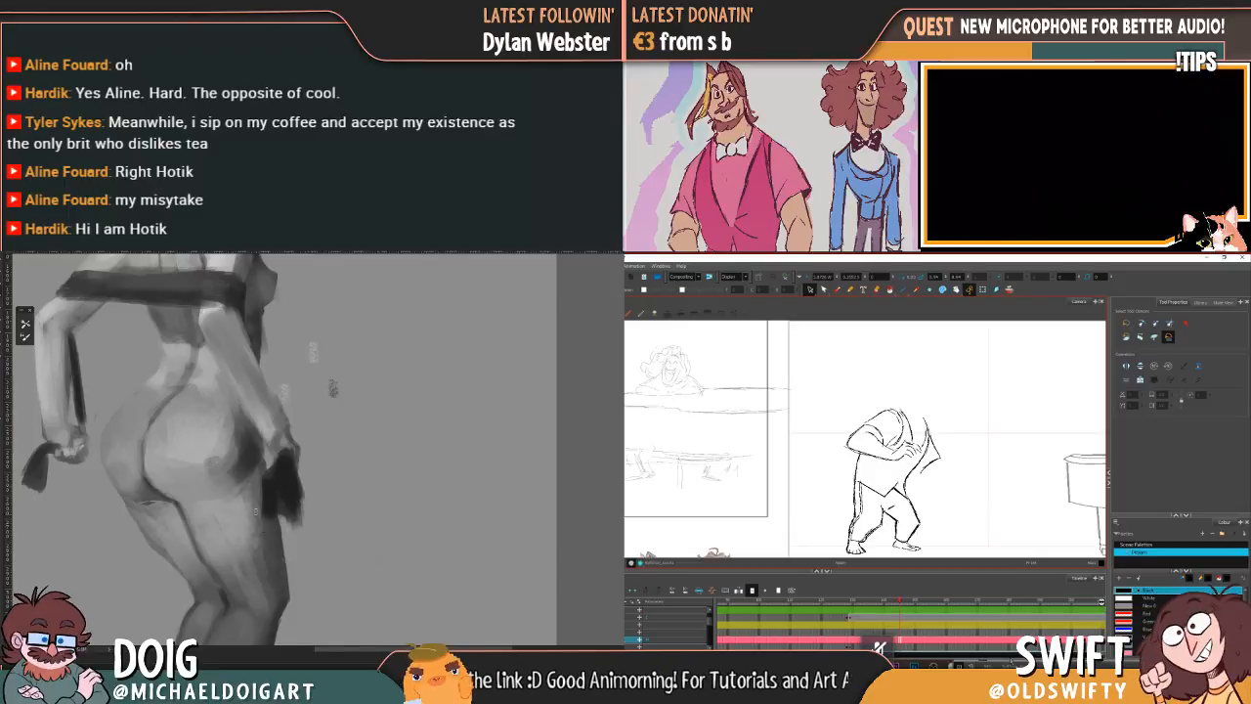
{"action": "left_click", "coordinate": [838, 289]}
Step: Compare the sleeve and torso placement with the neighbouring drawing by flipping repeatedly between the two
{"action": "key", "text": "ctrl+minus"}
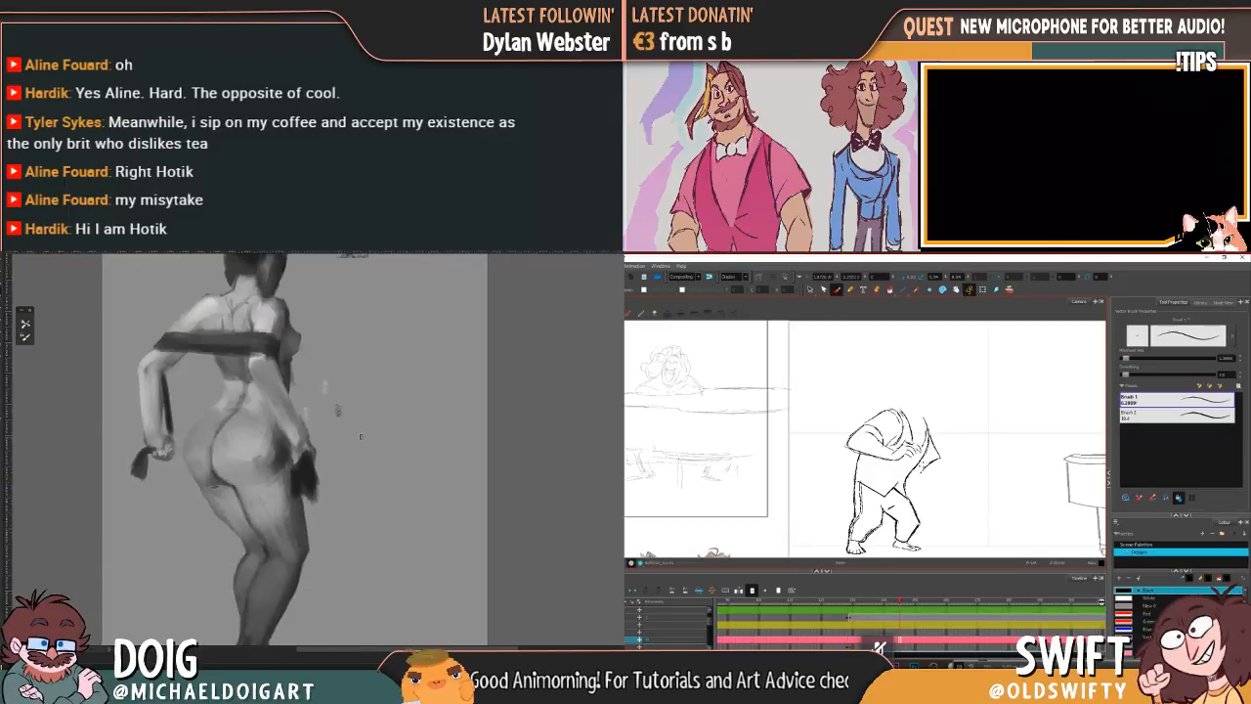
{"action": "key", "text": "comma"}
{"action": "key", "text": "period"}
{"action": "key", "text": "comma"}
{"action": "key", "text": "period"}
{"action": "key", "text": "comma"}
{"action": "key", "text": "period"}
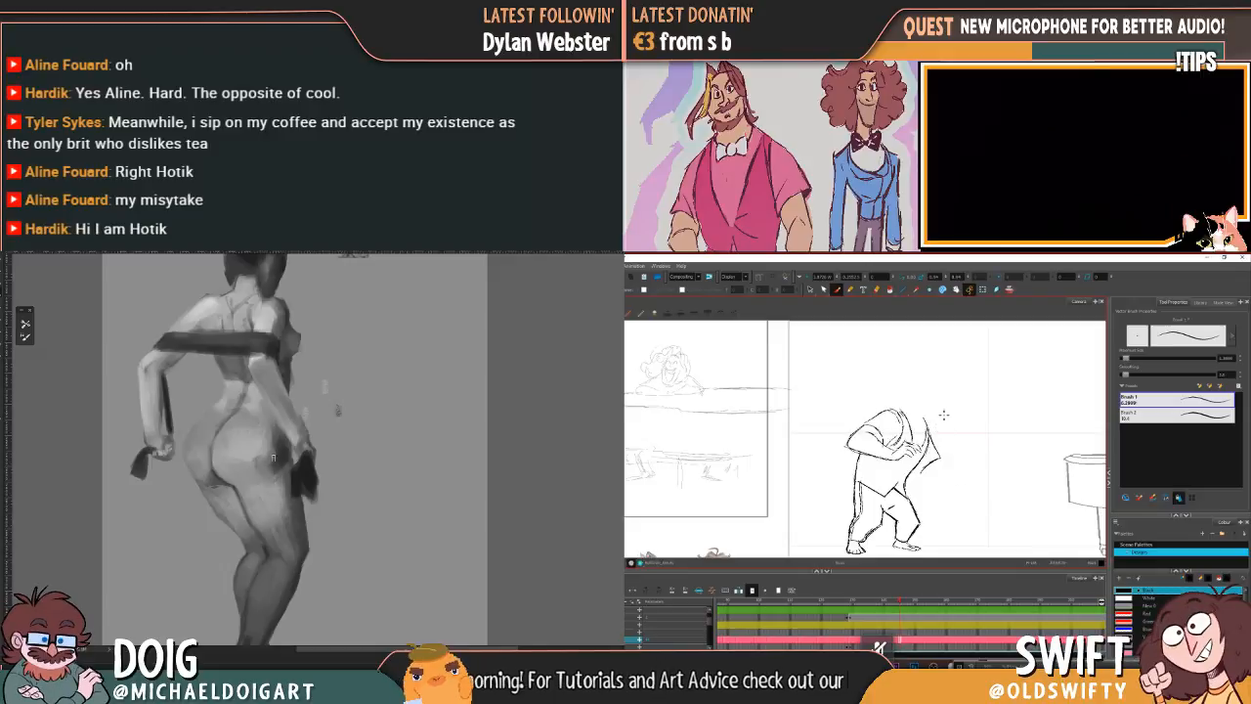
{"action": "key", "text": "comma"}
{"action": "key", "text": "period"}
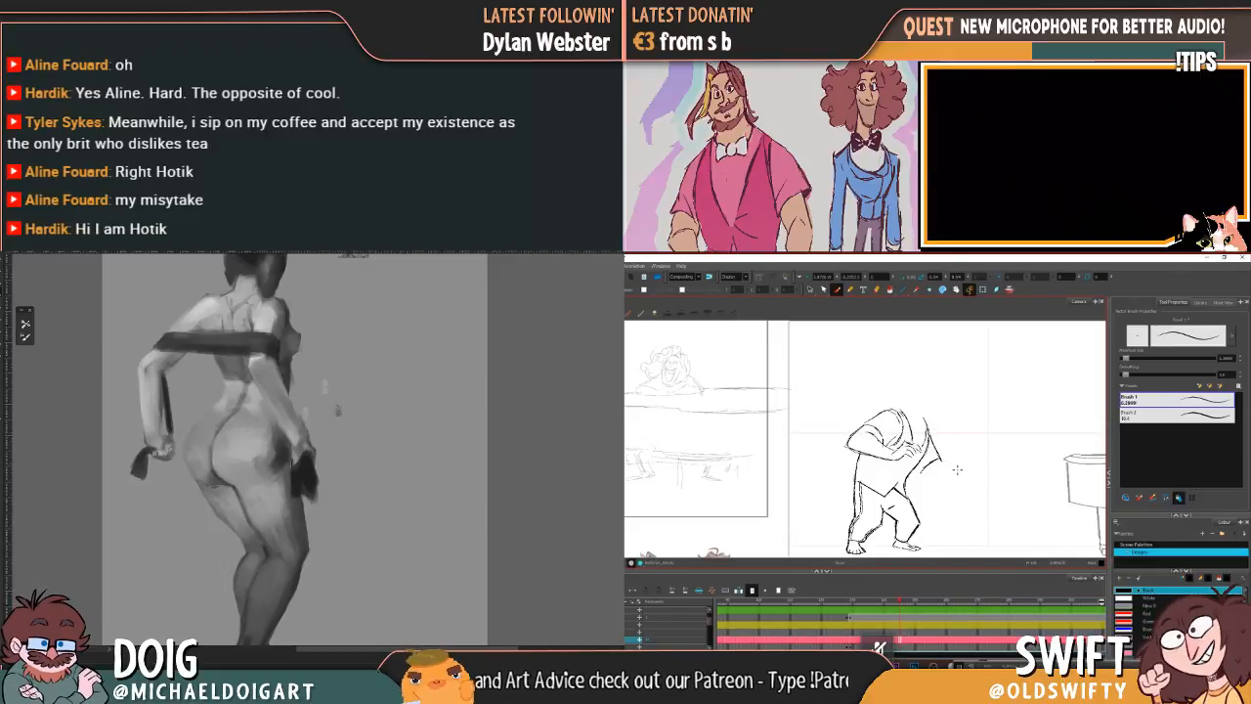
{"action": "key", "text": "comma"}
{"action": "key", "text": "period"}
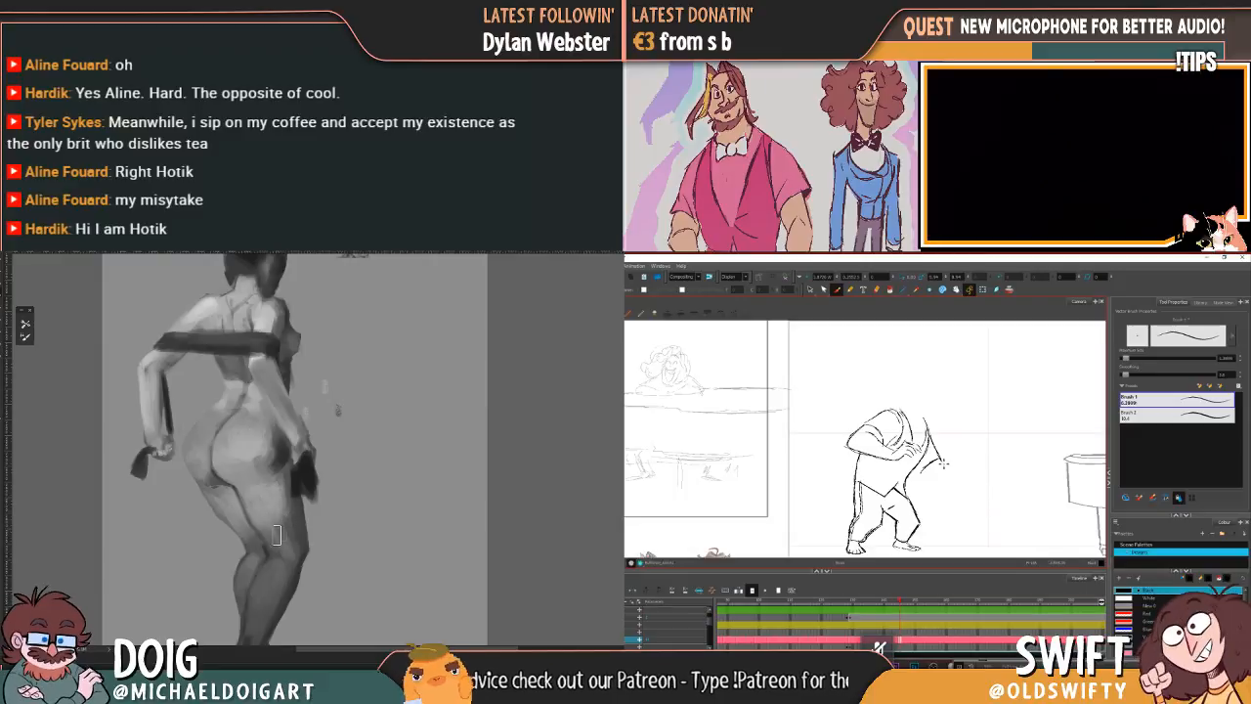
Step: Draw the upper contour of the outstretched forearm from the sleeve toward the piano, checking it against the neighbouring drawing
{"action": "left_click_drag", "start_coordinate": [941, 461], "coordinate": [970, 469]}
{"action": "key", "text": "comma"}
{"action": "key", "text": "period"}
{"action": "key", "text": "comma"}
{"action": "key", "text": "period"}
{"action": "key", "text": "comma"}
{"action": "key", "text": "period"}
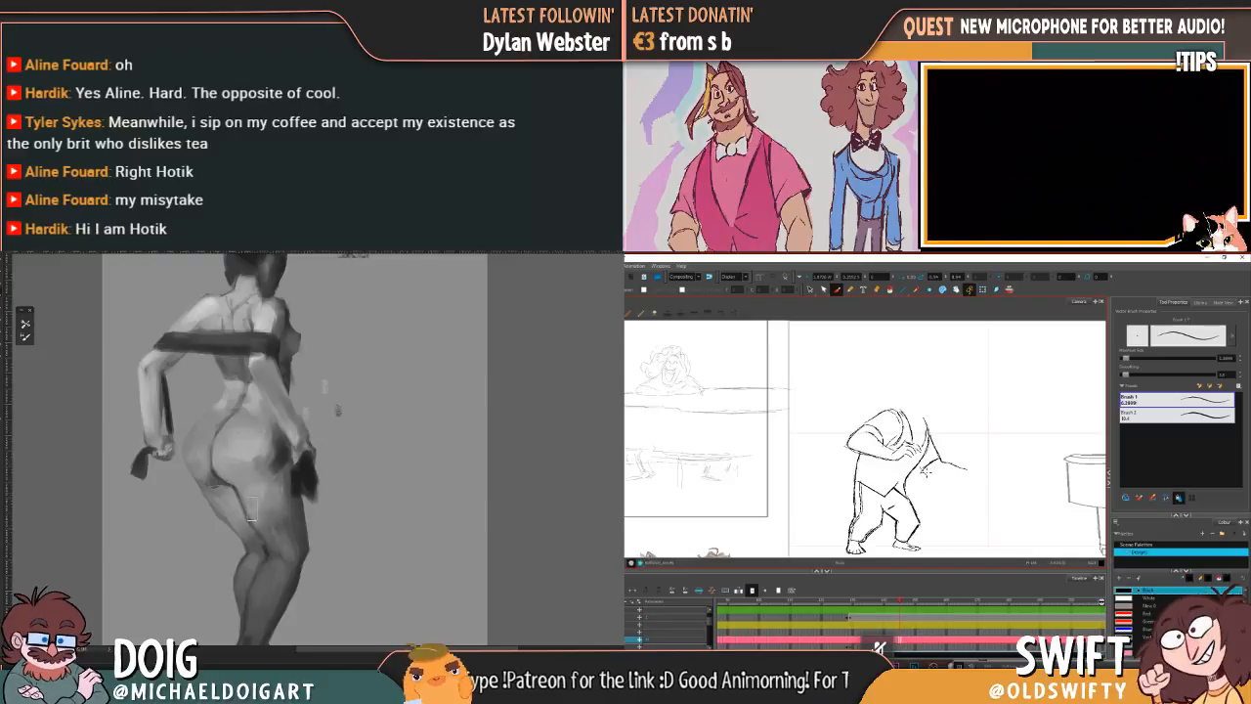
Step: Draw the lower contour of the outstretched forearm up to the wrist and check the arm against the neighbouring drawing
{"action": "left_click_drag", "start_coordinate": [934, 479], "coordinate": [958, 478]}
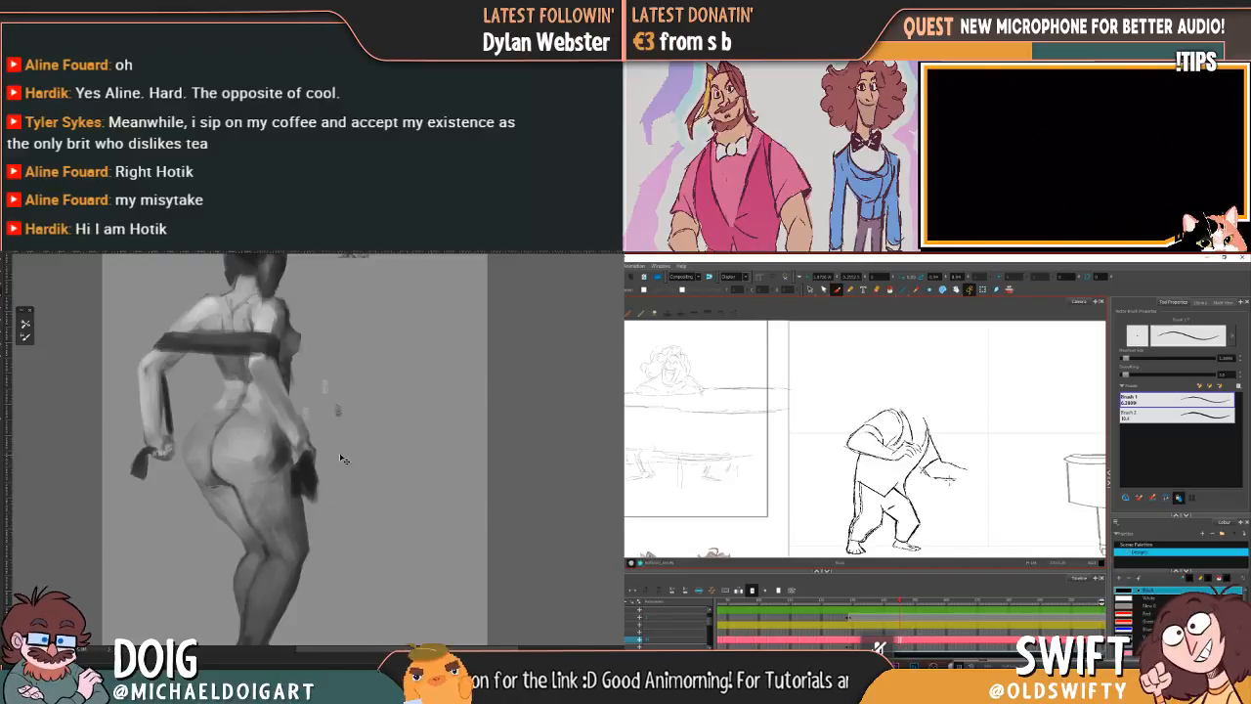
{"action": "key", "text": "ctrl+minus"}
{"action": "key", "text": "ctrl+minus"}
{"action": "key", "text": "comma"}
{"action": "key", "text": "period"}
{"action": "key", "text": "comma"}
{"action": "key", "text": "ctrl+plus"}
{"action": "key", "text": "ctrl+plus"}
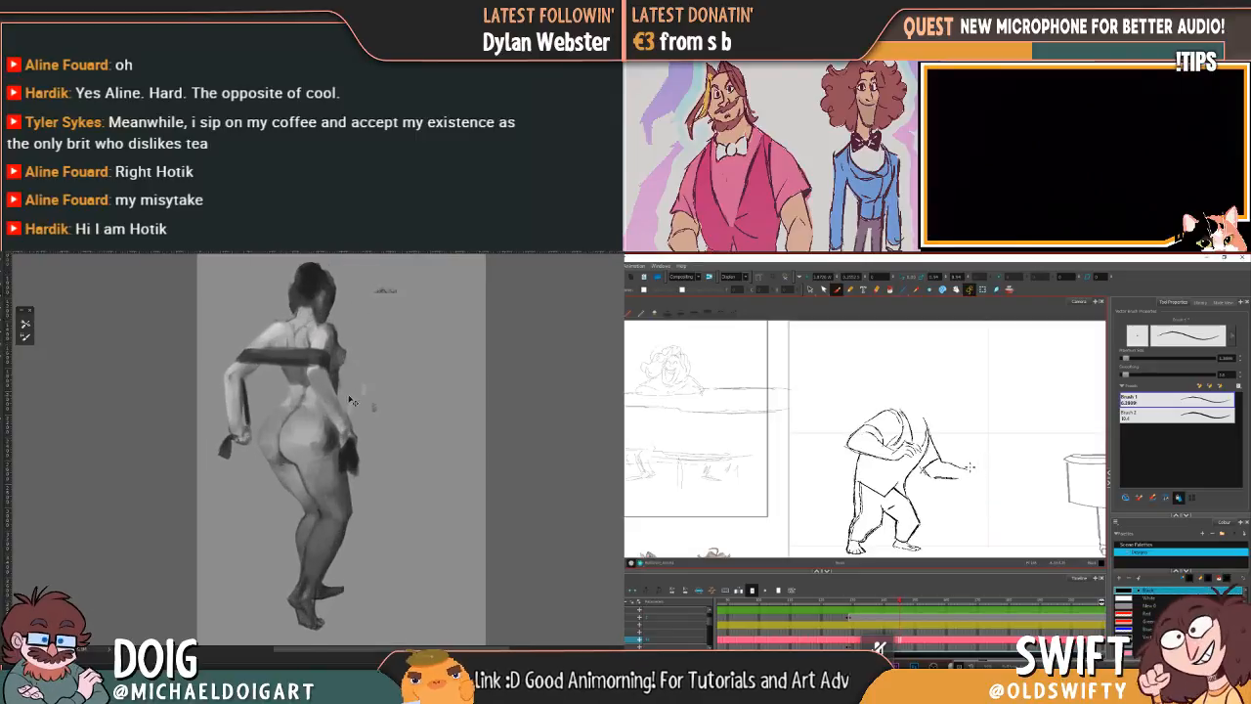
{"action": "key", "text": "period"}
Step: Paint the dark cloth hanging beside the standing figure's hip longer and with a cleaner edge
{"action": "left_click_drag", "start_coordinate": [306, 525], "coordinate": [292, 464]}
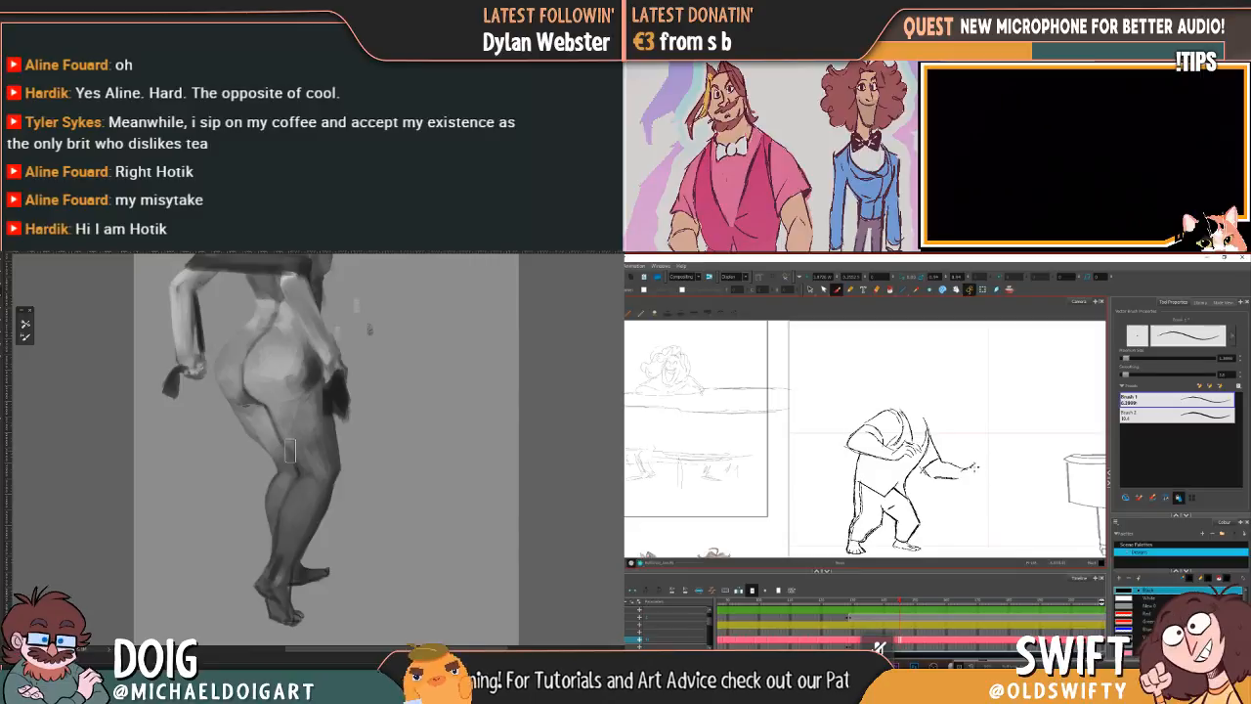
{"action": "key", "text": "ctrl+plus"}
{"action": "key", "text": "ctrl+plus"}
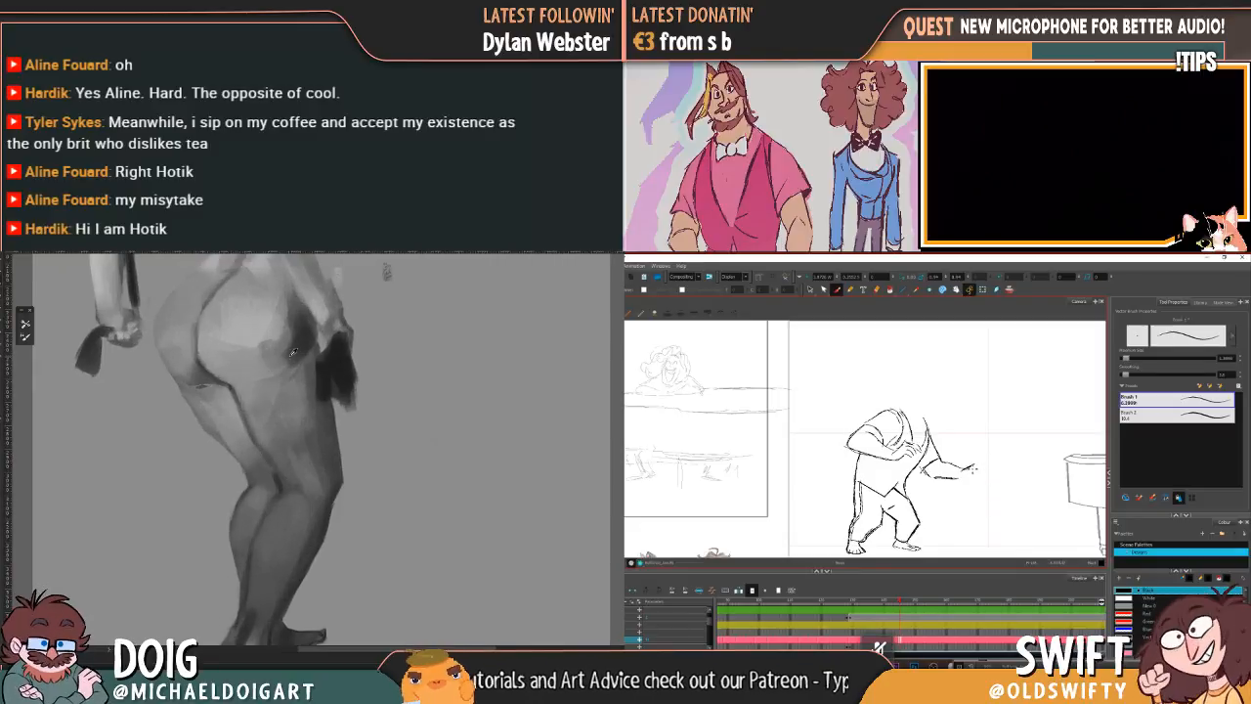
{"action": "left_click", "coordinate": [327, 379], "text": "alt"}
{"action": "mouse_move", "coordinate": [338, 362]}
{"action": "left_mouse_down"}
{"action": "mouse_move", "coordinate": [330, 402]}
{"action": "mouse_move", "coordinate": [349, 421]}
{"action": "mouse_move", "coordinate": [351, 399]}
{"action": "left_mouse_up"}
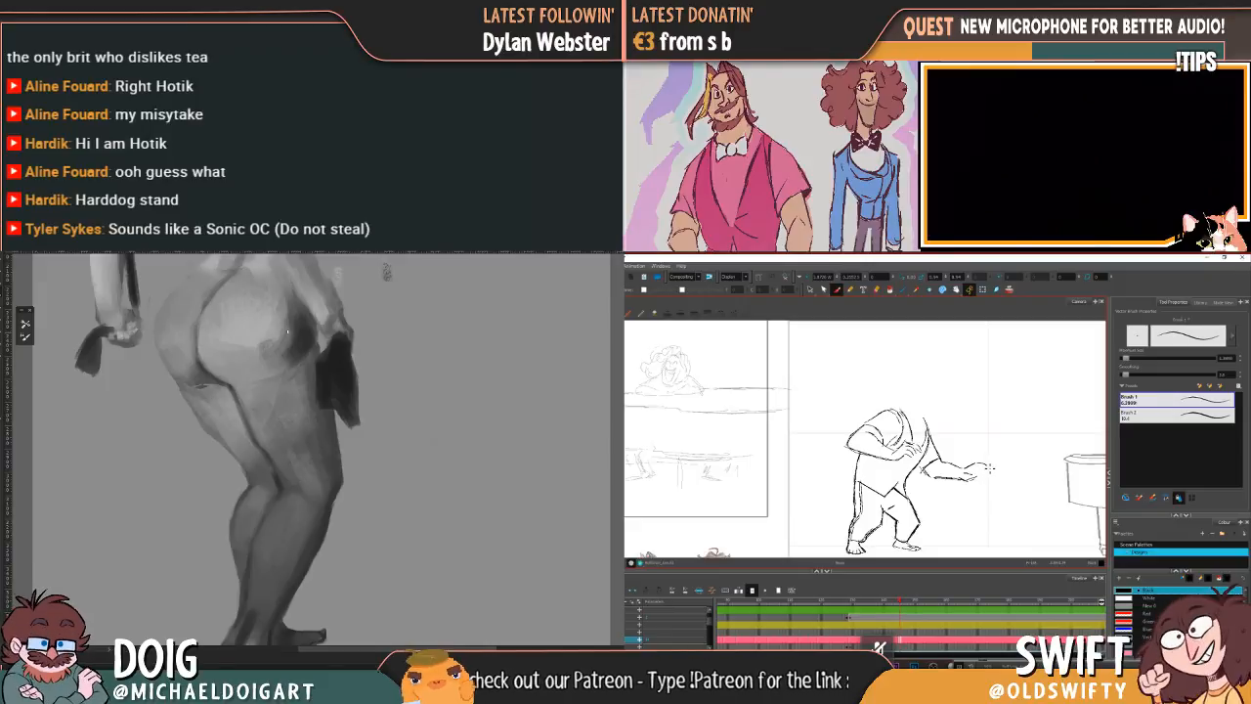
Step: Examine the greyscale figure as a whole and up close around the hips, back and arms
{"action": "key", "text": "ctrl+minus"}
{"action": "key", "text": "ctrl+minus"}
{"action": "key", "text": "ctrl+minus"}
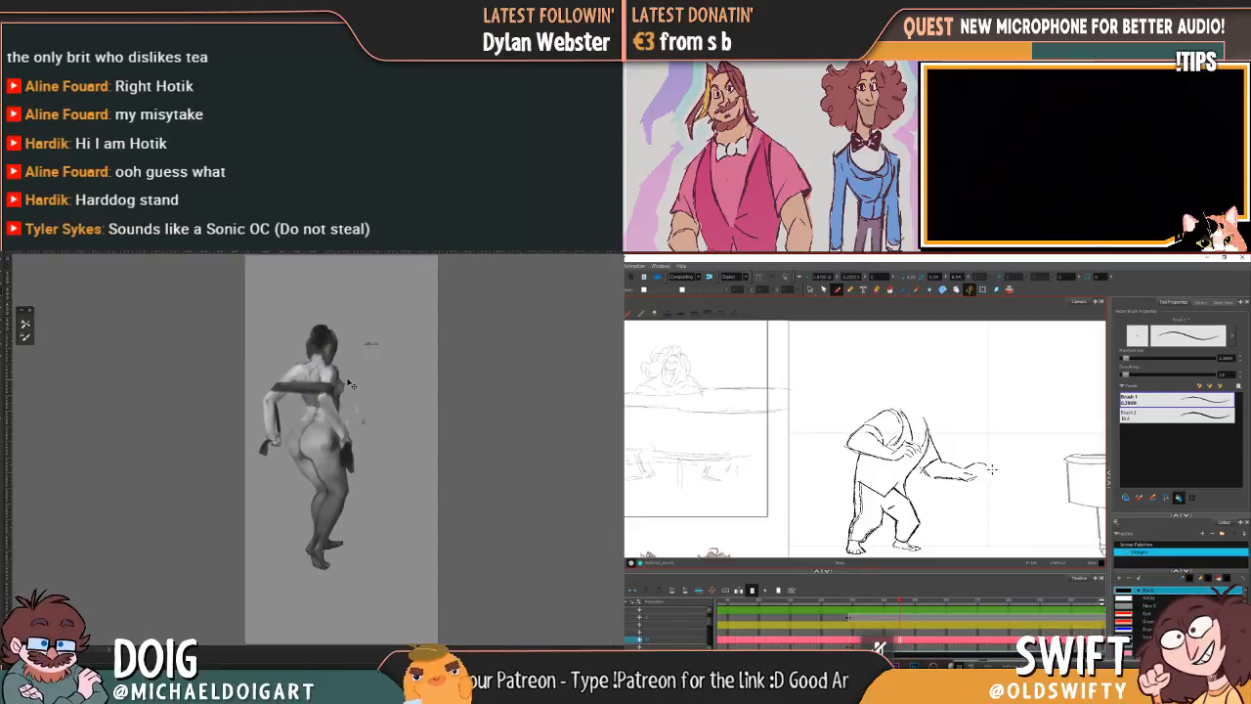
{"action": "key", "text": "ctrl+plus"}
{"action": "key", "text": "ctrl+plus"}
{"action": "key", "text": "ctrl+plus"}
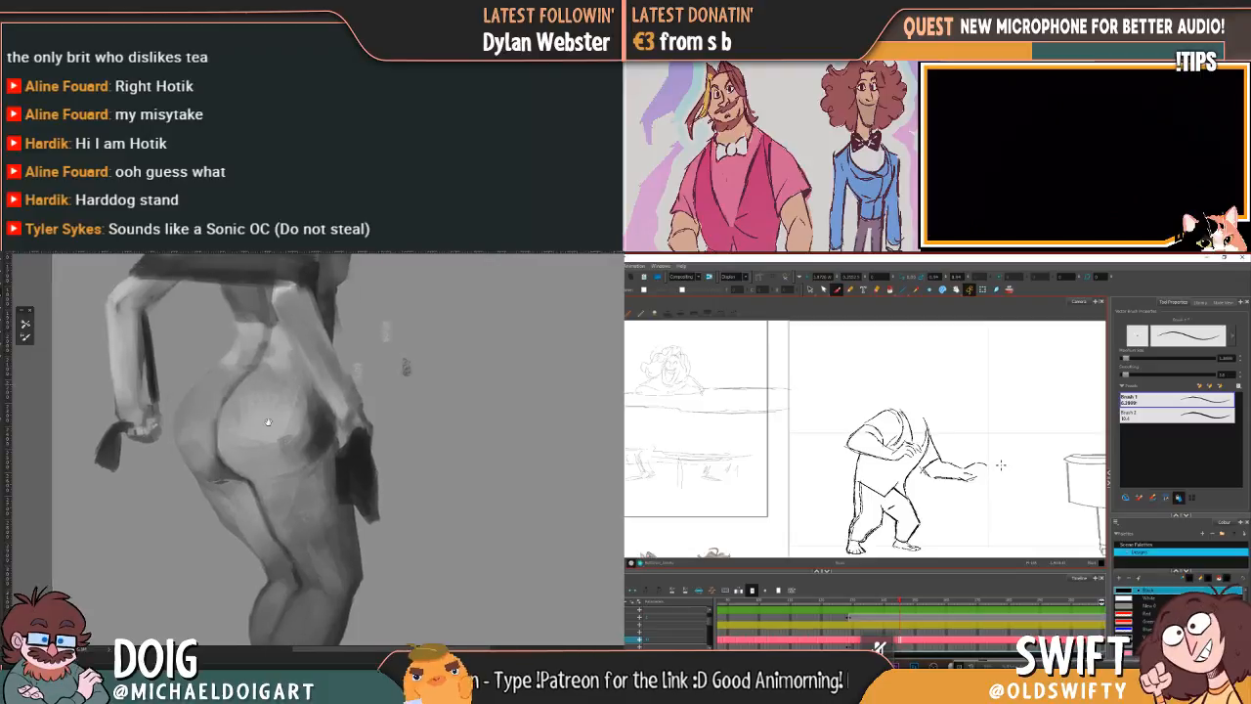
{"action": "left_click_drag", "start_coordinate": [257, 420], "coordinate": [258, 414]}
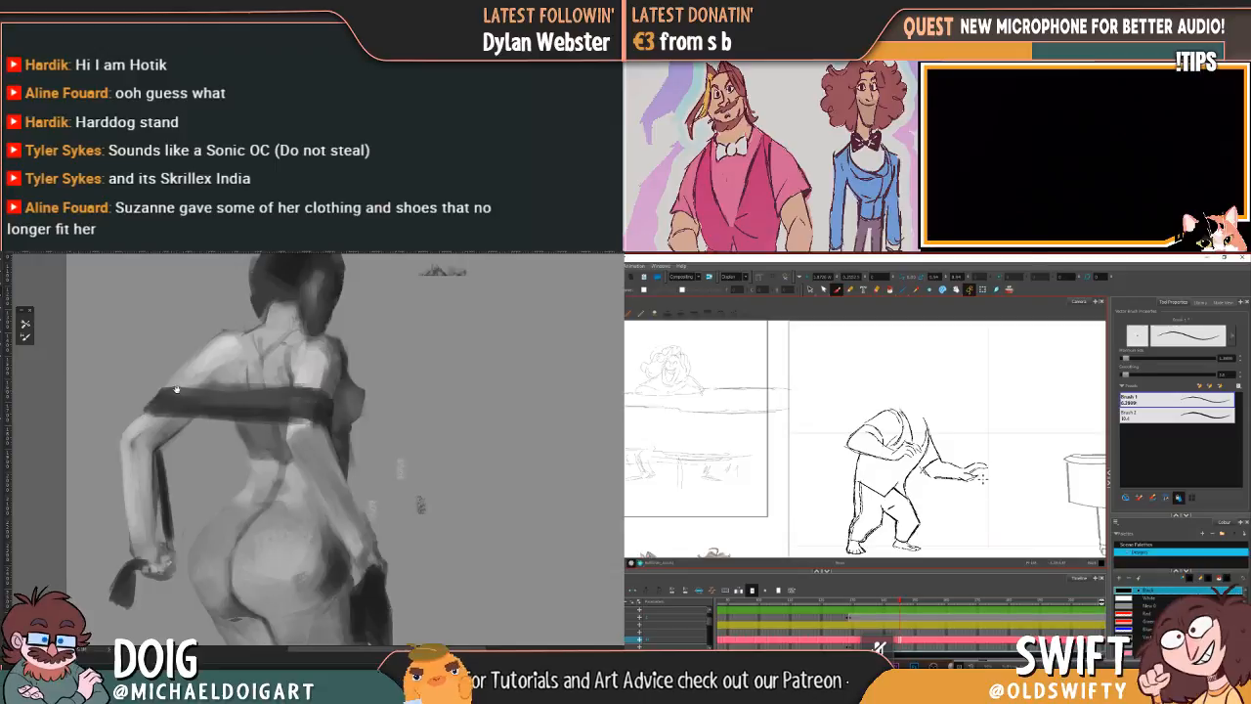
{"action": "left_click_drag", "start_coordinate": [179, 390], "coordinate": [183, 393]}
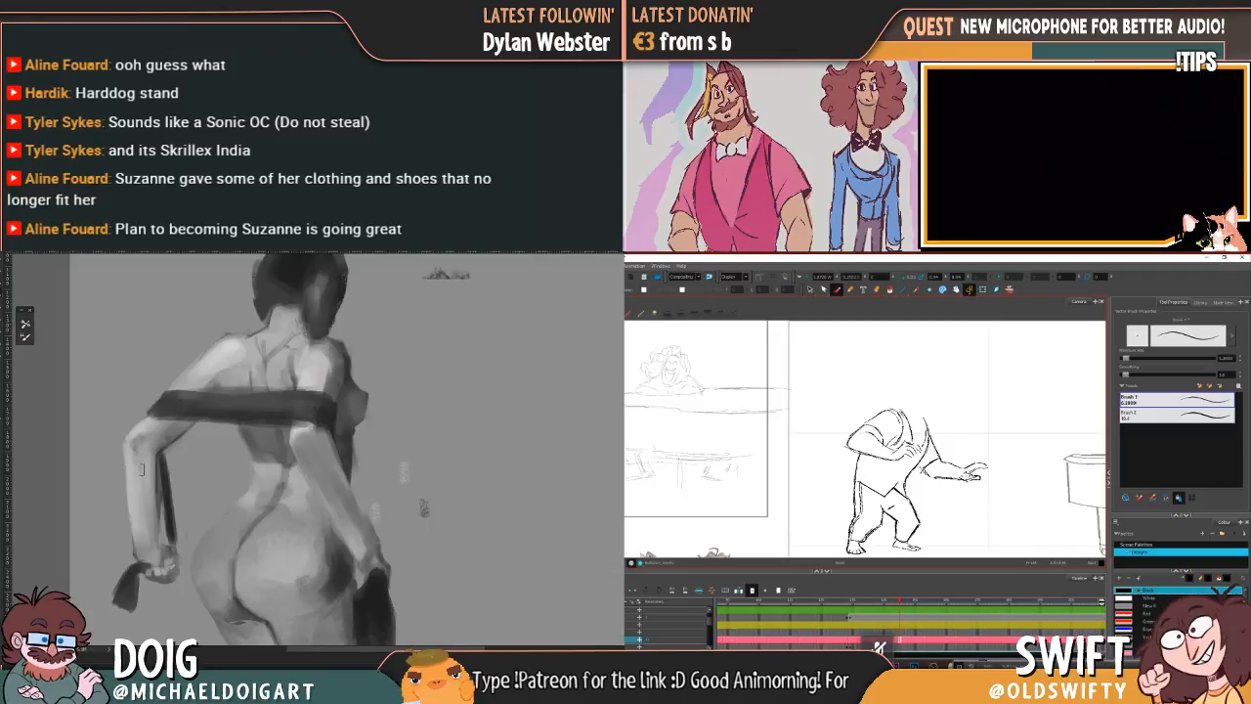
Step: Draw the fingers of the outstretched hand at the wrist, comparing them repeatedly with the neighbouring drawing
{"action": "key", "text": "ctrl+minus"}
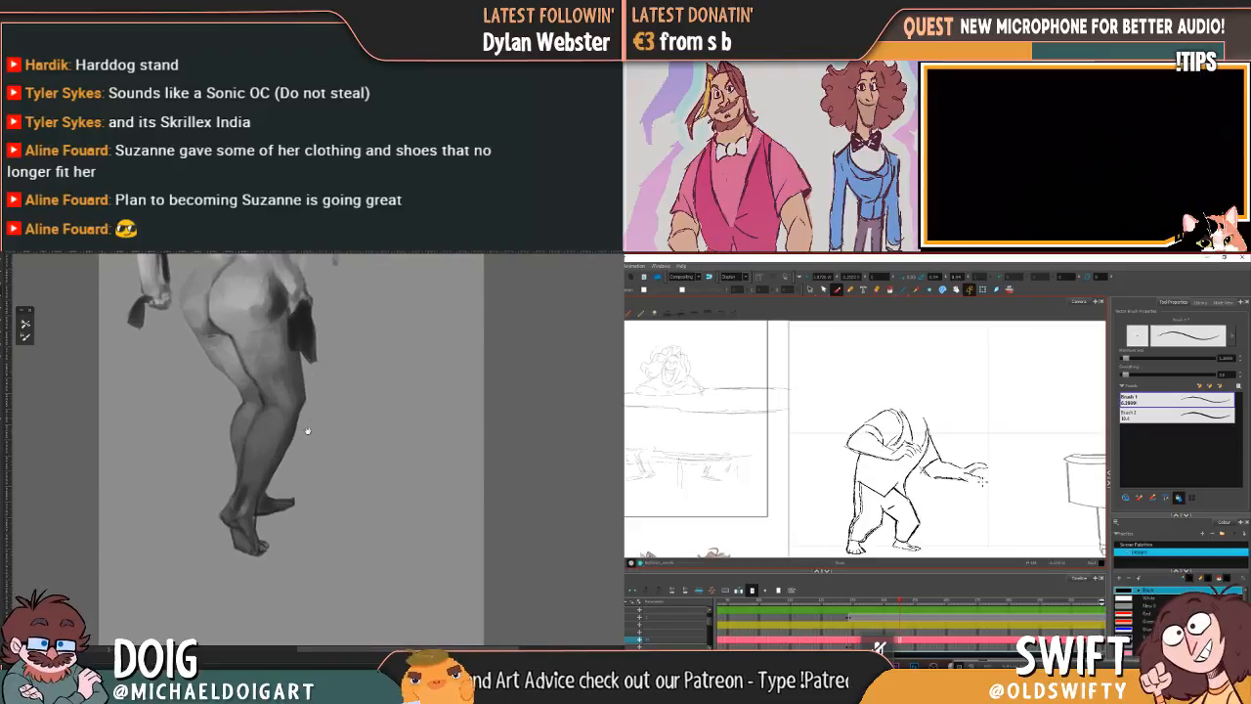
{"action": "key", "text": "ctrl+plus"}
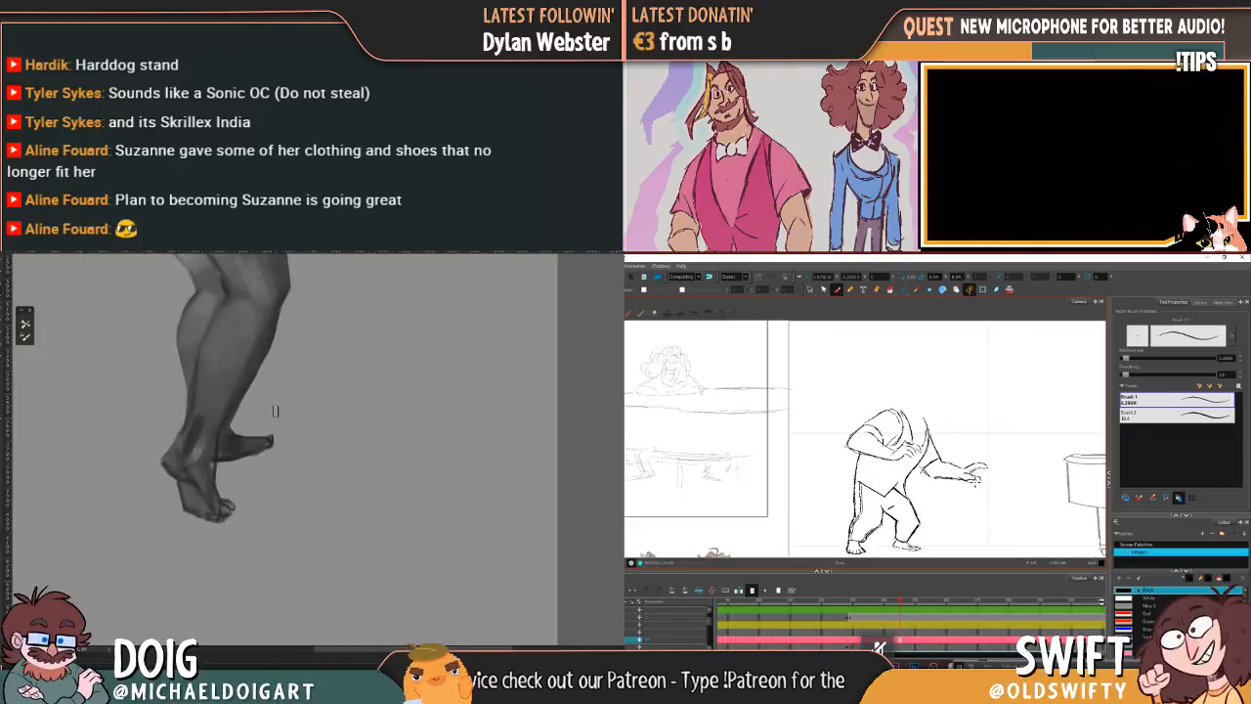
{"action": "key", "text": "comma"}
{"action": "key", "text": "period"}
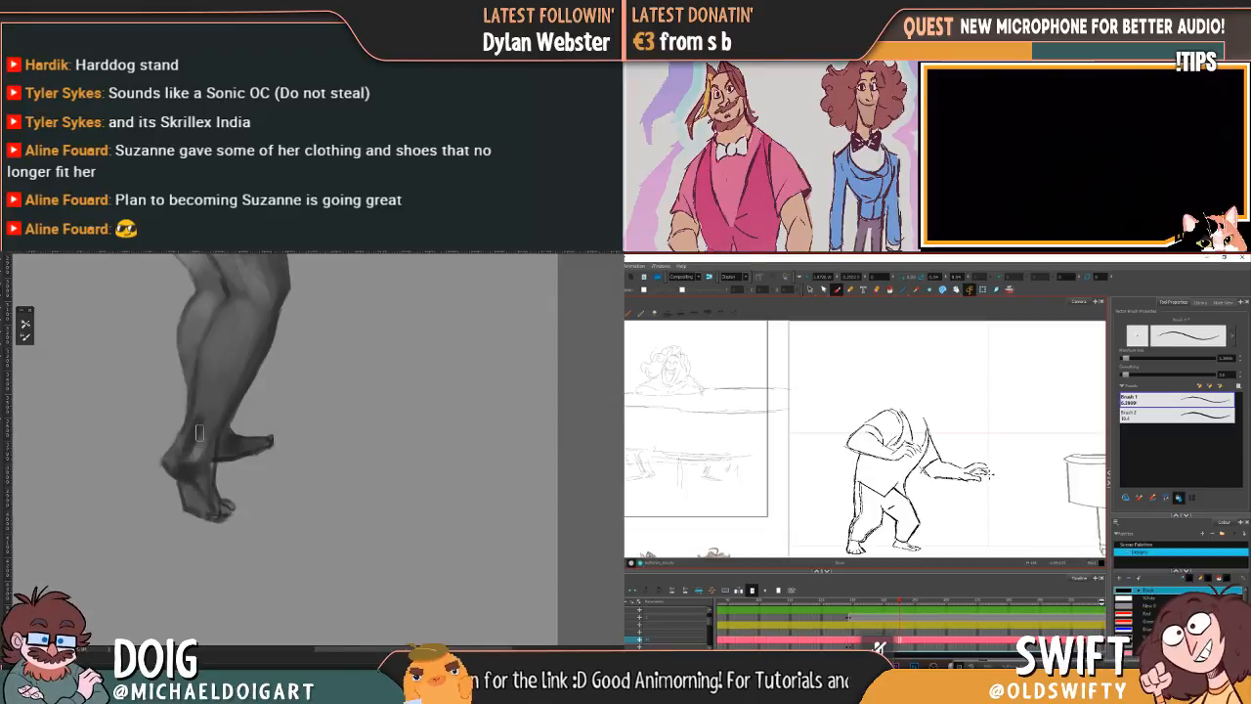
{"action": "key", "text": "comma"}
{"action": "key", "text": "period"}
{"action": "key", "text": "comma"}
{"action": "key", "text": "period"}
{"action": "key", "text": "comma"}
{"action": "key", "text": "period"}
{"action": "key", "text": "comma"}
{"action": "key", "text": "period"}
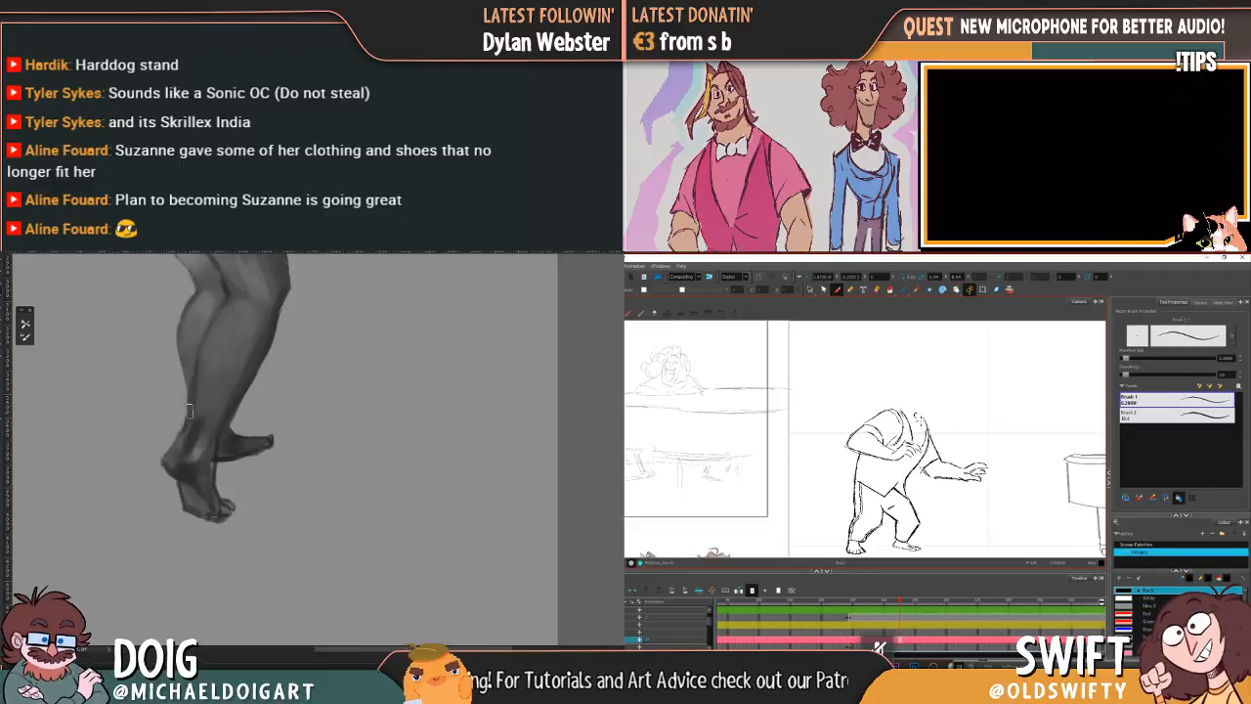
Step: Sketch the bow tie's knot and loops at the leaning character's collar, checking its placement against the neighbouring drawing
{"action": "key", "text": "comma"}
{"action": "key", "text": "period"}
{"action": "key", "text": "comma"}
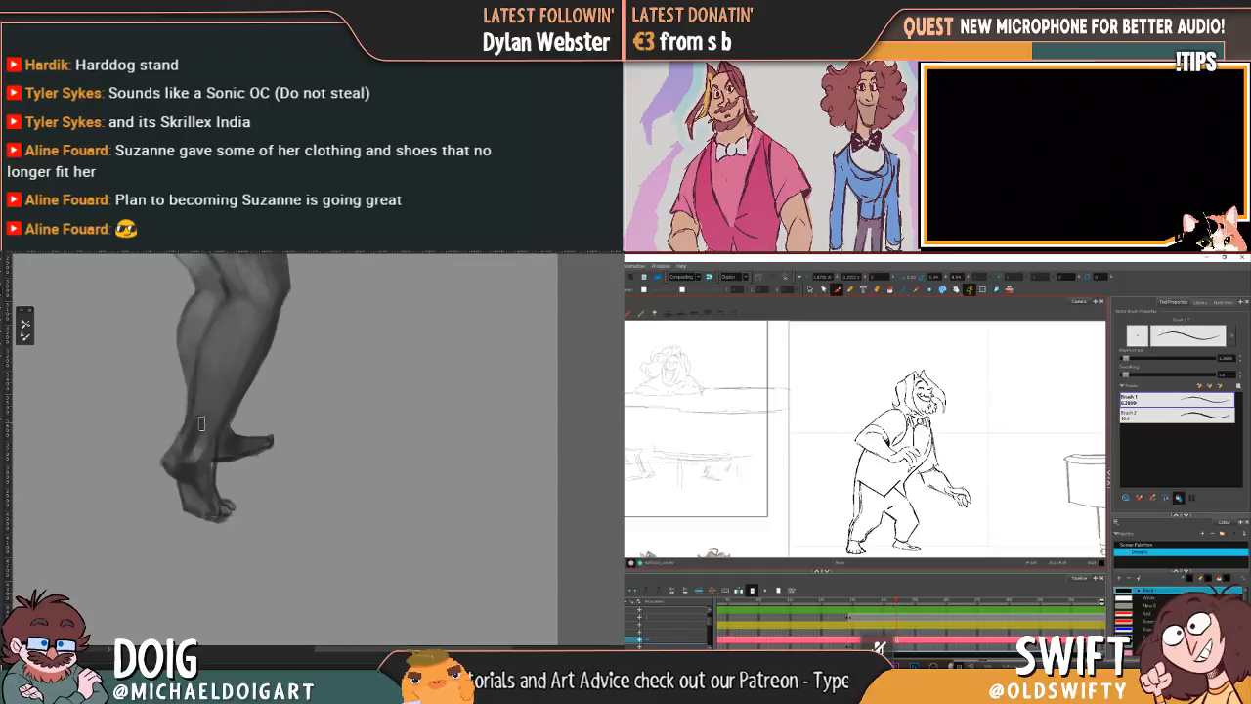
{"action": "key", "text": "period"}
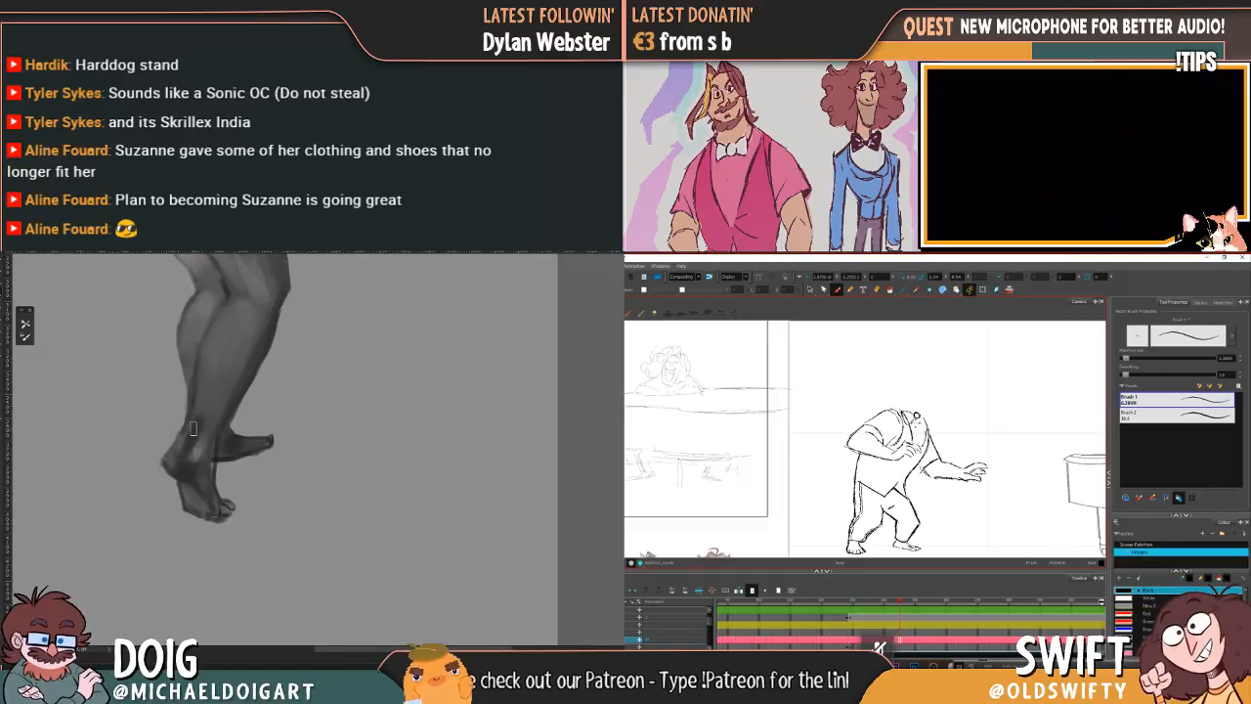
{"action": "key", "text": "comma"}
{"action": "key", "text": "period"}
{"action": "mouse_move", "coordinate": [252, 304]}
{"action": "left_mouse_down"}
{"action": "mouse_move", "coordinate": [256, 433]}
{"action": "mouse_move", "coordinate": [246, 380]}
{"action": "left_mouse_up"}
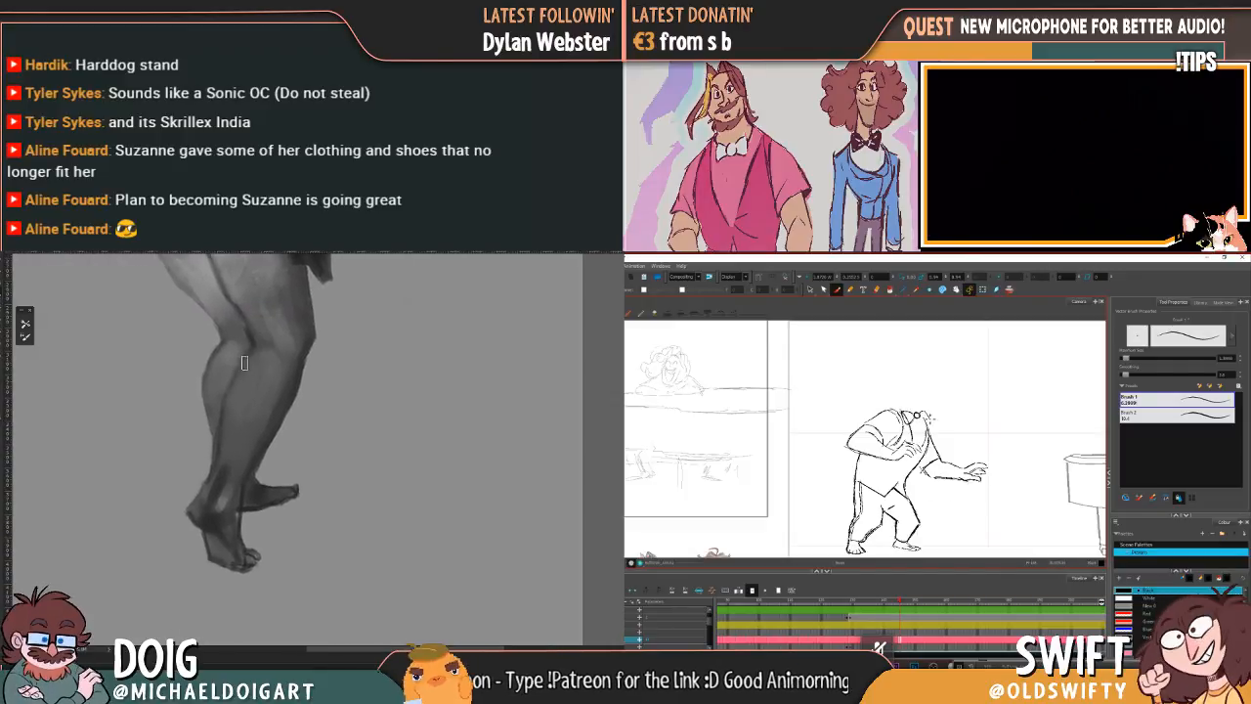
{"action": "key", "text": "comma"}
{"action": "key", "text": "period"}
{"action": "key", "text": "comma"}
{"action": "key", "text": "period"}
Step: Delete the leaning character's head and hair drawing above the collar and return to the Brush tool
{"action": "key", "text": "ctrl+minus"}
{"action": "key", "text": "ctrl+minus"}
{"action": "left_click", "coordinate": [810, 289]}
{"action": "mouse_move", "coordinate": [256, 318]}
{"action": "left_mouse_down"}
{"action": "mouse_move", "coordinate": [208, 369]}
{"action": "mouse_move", "coordinate": [191, 515]}
{"action": "left_mouse_up"}
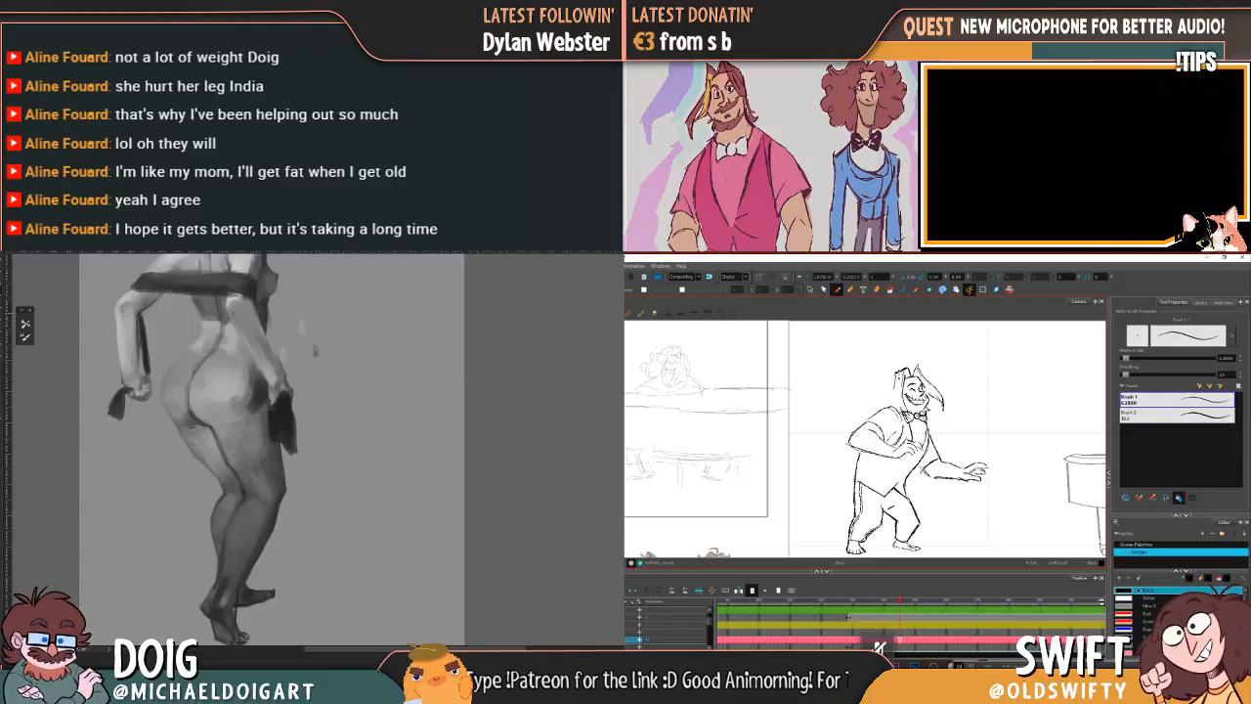
{"action": "mouse_move", "coordinate": [227, 378]}
{"action": "left_mouse_down"}
{"action": "mouse_move", "coordinate": [203, 505]}
{"action": "mouse_move", "coordinate": [226, 360]}
{"action": "left_mouse_up"}
{"action": "key", "text": "alt+s"}
{"action": "mouse_move", "coordinate": [916, 421]}
{"action": "left_mouse_down"}
{"action": "mouse_move", "coordinate": [897, 382]}
{"action": "mouse_move", "coordinate": [950, 416]}
{"action": "left_mouse_up"}
{"action": "key", "text": "Delete"}
{"action": "left_click", "coordinate": [836, 289]}
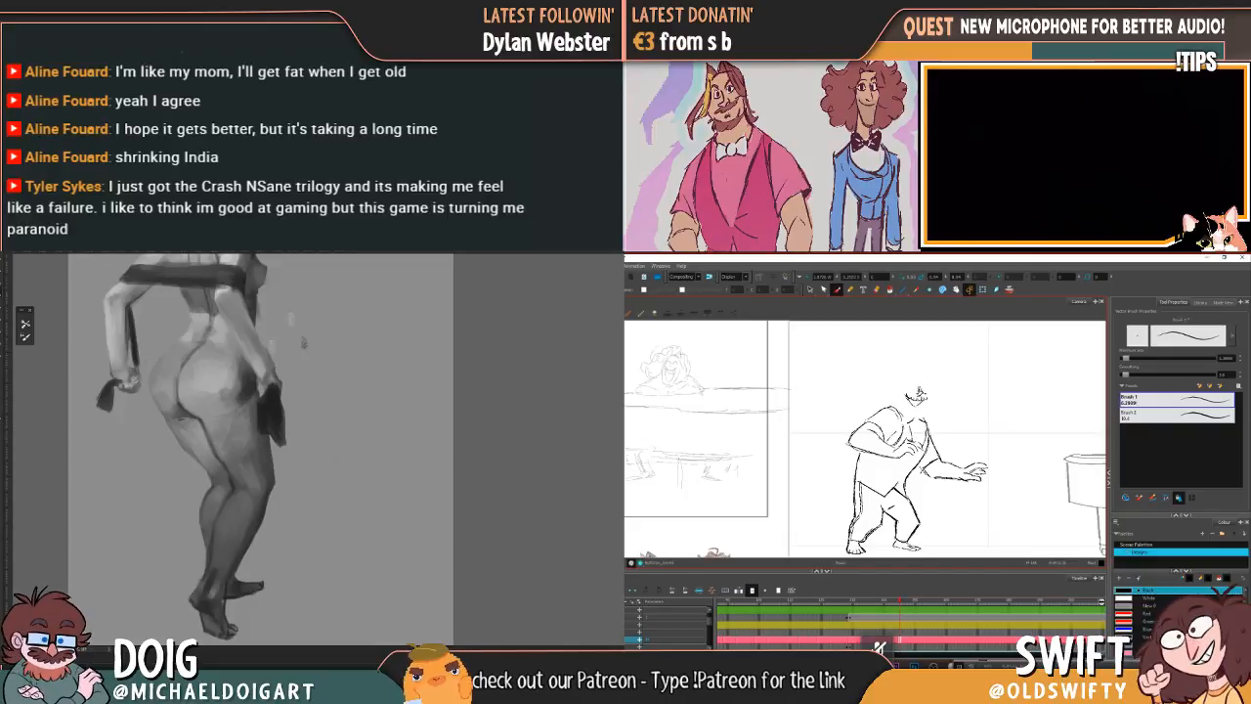
Step: Redraw the character's nose above the smile, comparing its placement with the neighbouring drawing
{"action": "key", "text": "comma"}
{"action": "key", "text": "period"}
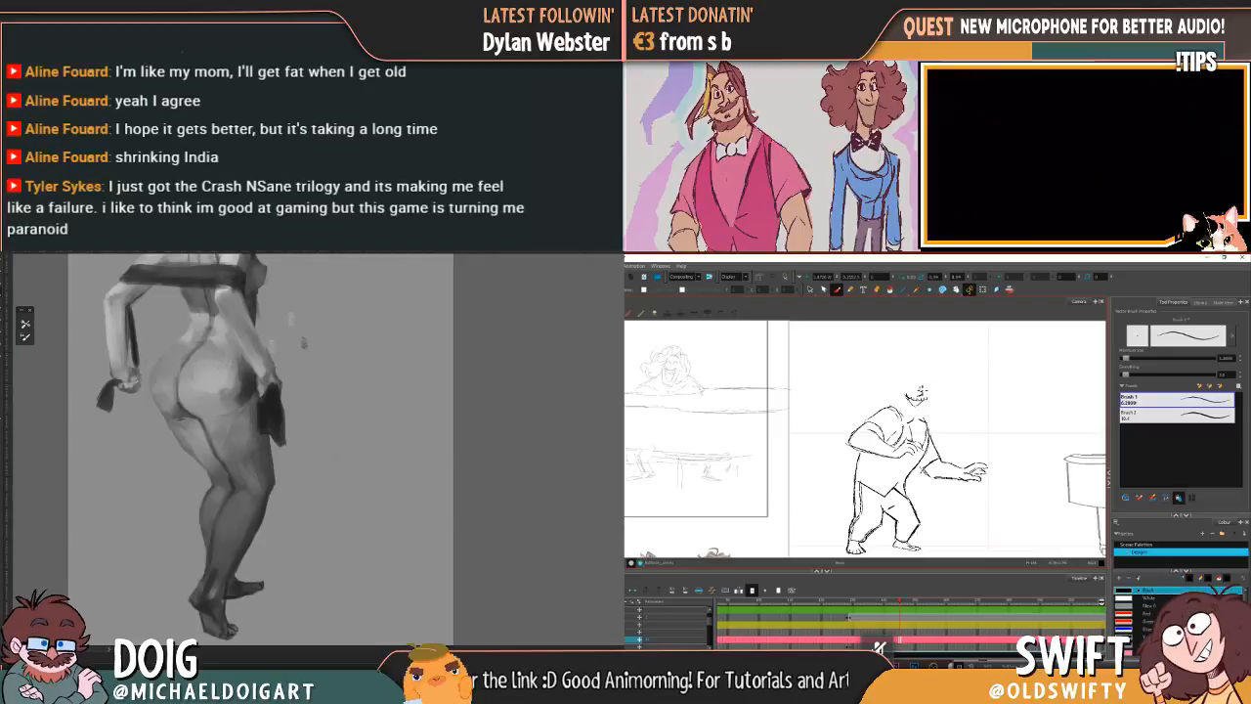
{"action": "key", "text": "comma"}
{"action": "key", "text": "period"}
{"action": "key", "text": "comma"}
{"action": "key", "text": "period"}
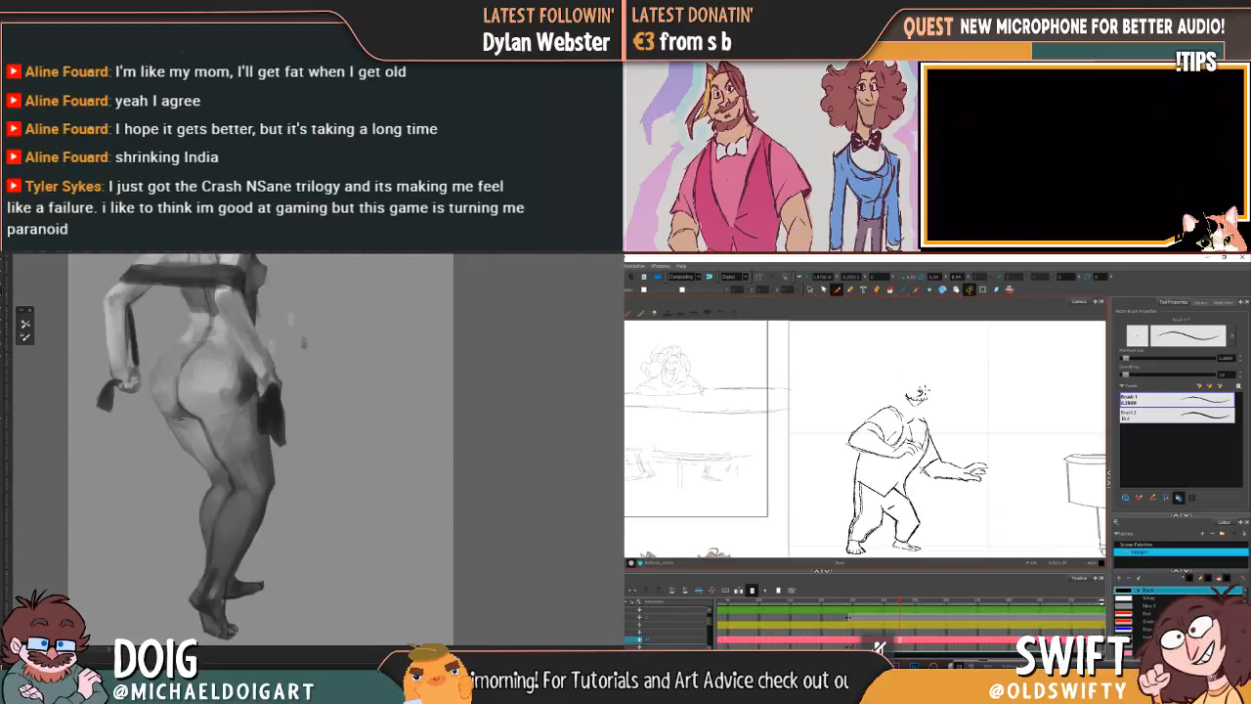
{"action": "key", "text": "comma"}
{"action": "key", "text": "period"}
{"action": "key", "text": "comma"}
{"action": "key", "text": "period"}
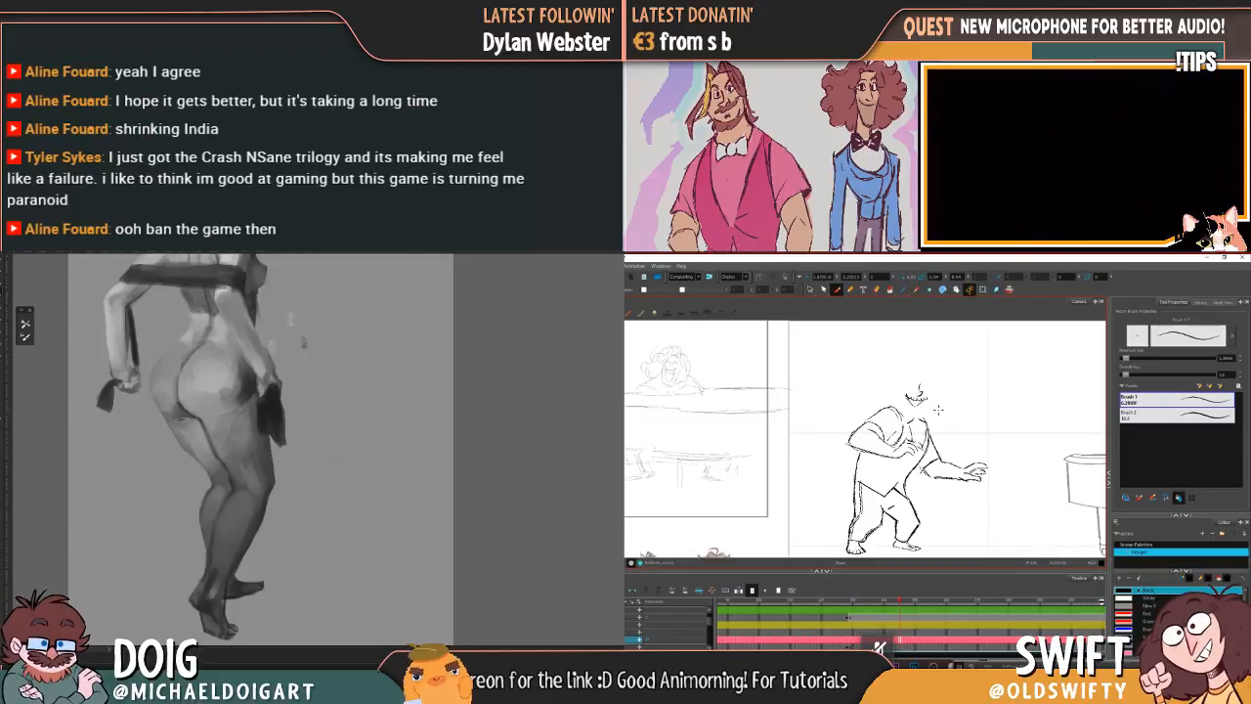
{"action": "key", "text": "comma"}
{"action": "key", "text": "period"}
Step: Select the nose strokes and adjust their position above the smile, checking against the neighbouring drawing
{"action": "left_click", "coordinate": [810, 289]}
{"action": "left_click_drag", "start_coordinate": [930, 381], "coordinate": [922, 377]}
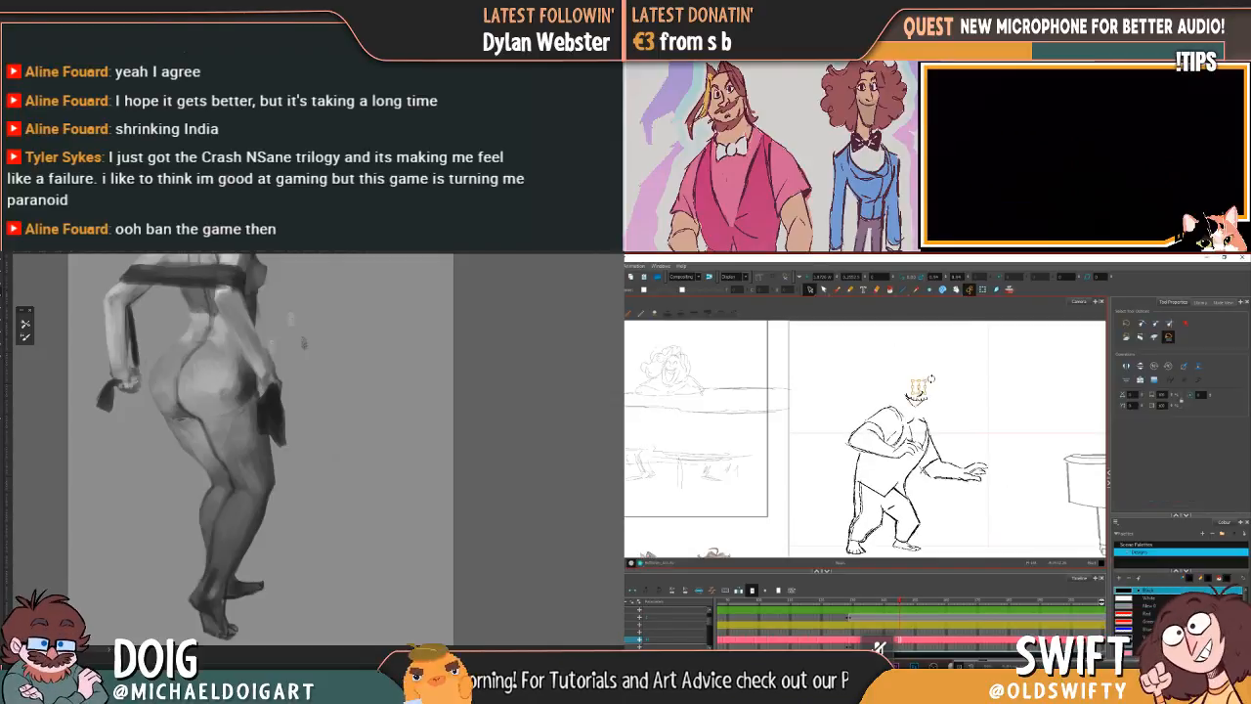
{"action": "key", "text": "ctrl+z"}
{"action": "key", "text": "comma"}
{"action": "key", "text": "period"}
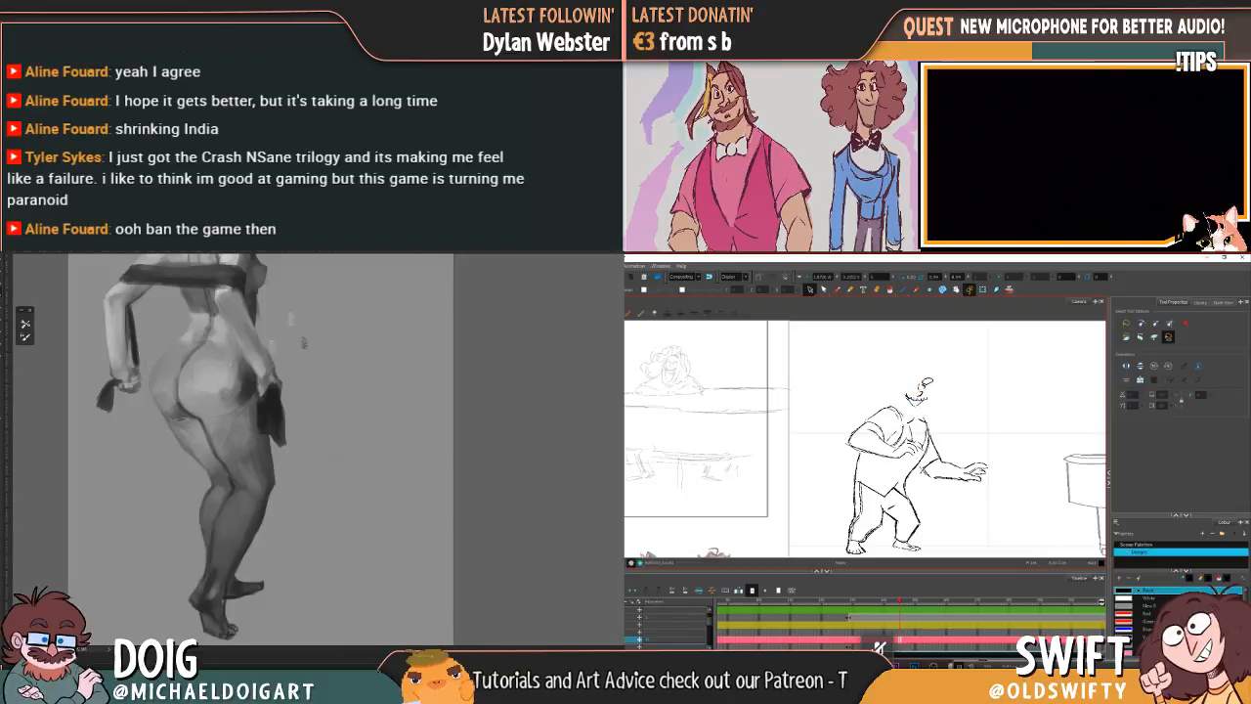
{"action": "mouse_move", "coordinate": [925, 390]}
{"action": "left_mouse_down"}
{"action": "mouse_move", "coordinate": [954, 393]}
{"action": "mouse_move", "coordinate": [922, 396]}
{"action": "left_mouse_up"}
{"action": "key", "text": "comma"}
{"action": "key", "text": "period"}
{"action": "key", "text": "comma"}
{"action": "key", "text": "period"}
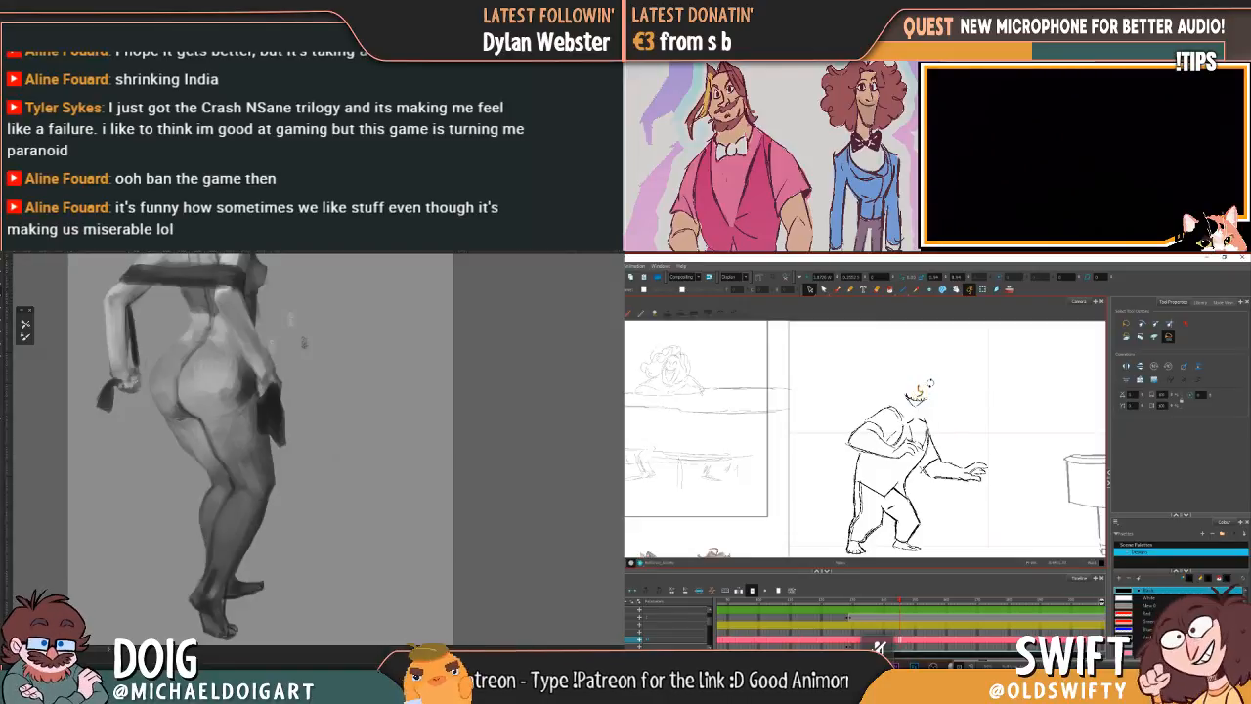
{"action": "left_click", "coordinate": [945, 384]}
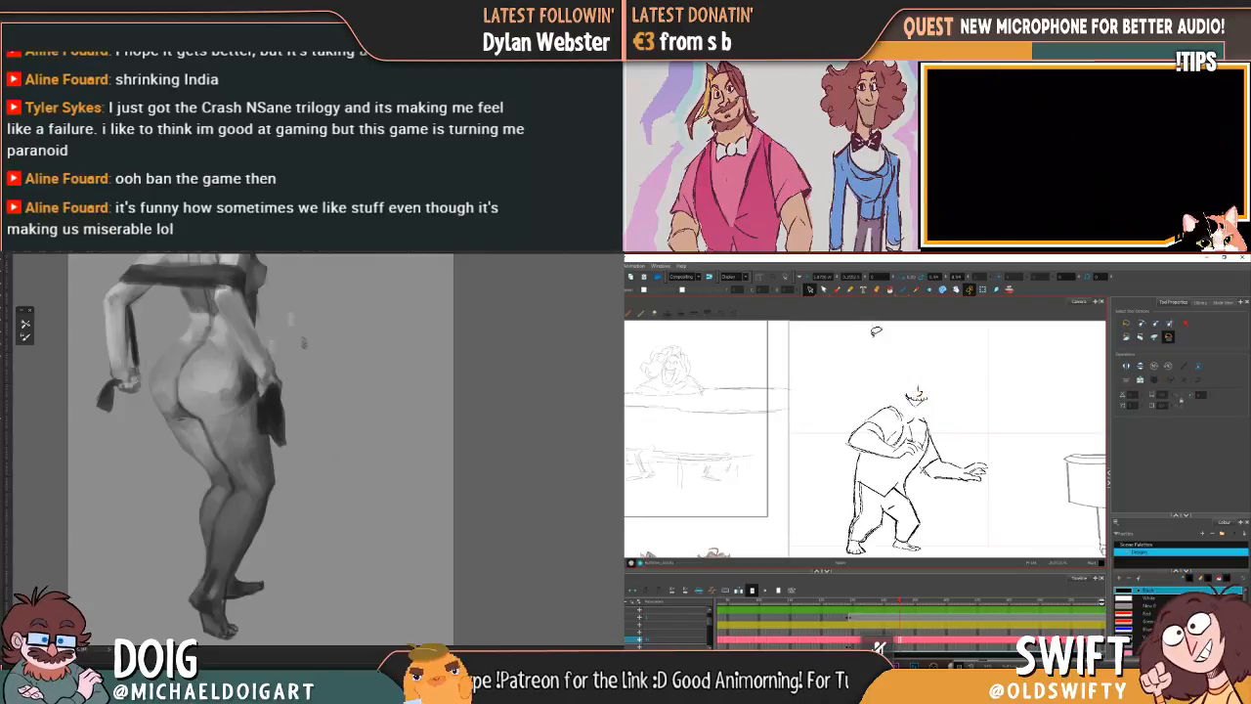
Step: Draw the character's eyes beside the nose with the Brush tool, checking them against the adjacent drawings
{"action": "left_click", "coordinate": [837, 290]}
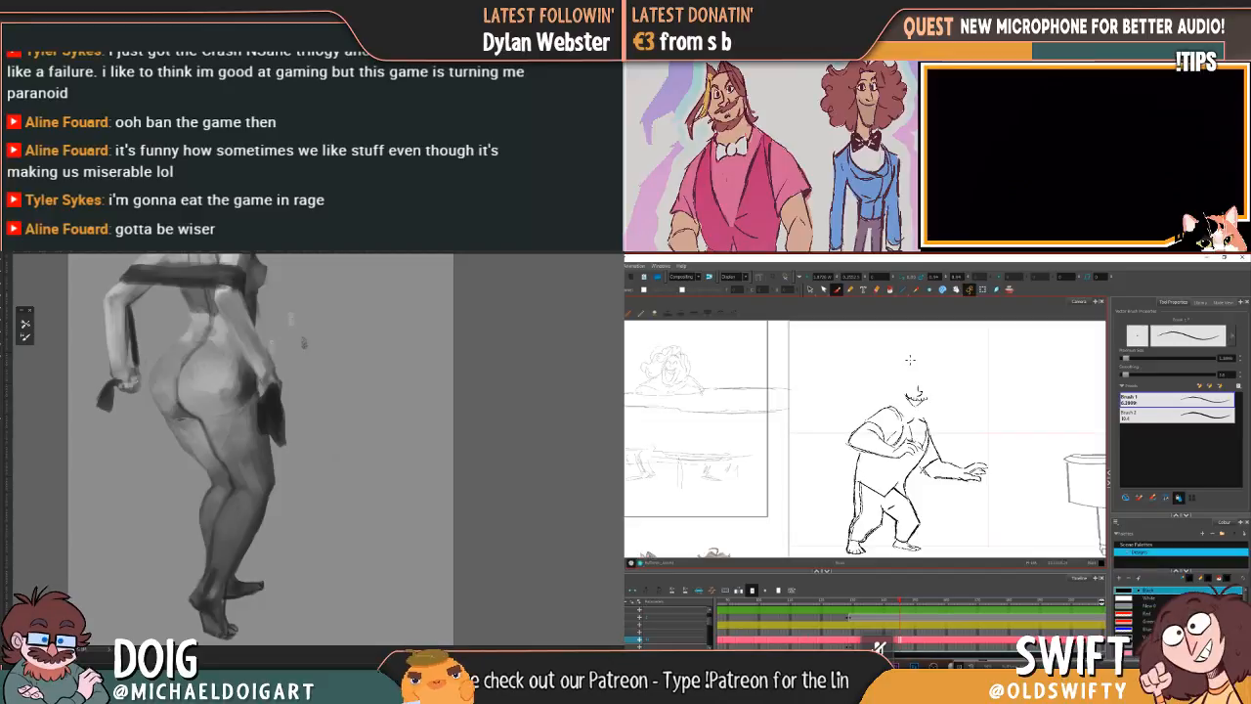
{"action": "key", "text": "f"}
{"action": "key", "text": "g"}
{"action": "key", "text": "f"}
{"action": "key", "text": "g"}
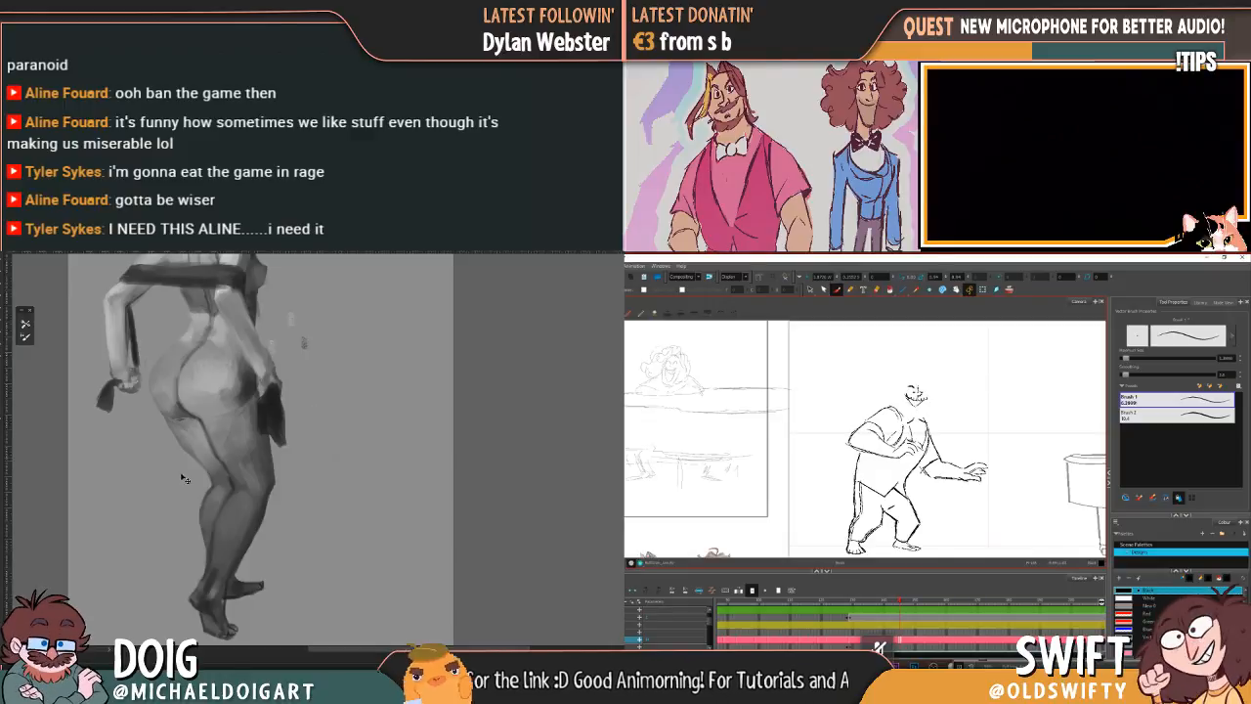
Step: Clear the standing figure from the greyscale canvas and block in a new seated figure's torso, hips and legs in mid grey
{"action": "key", "text": "Delete"}
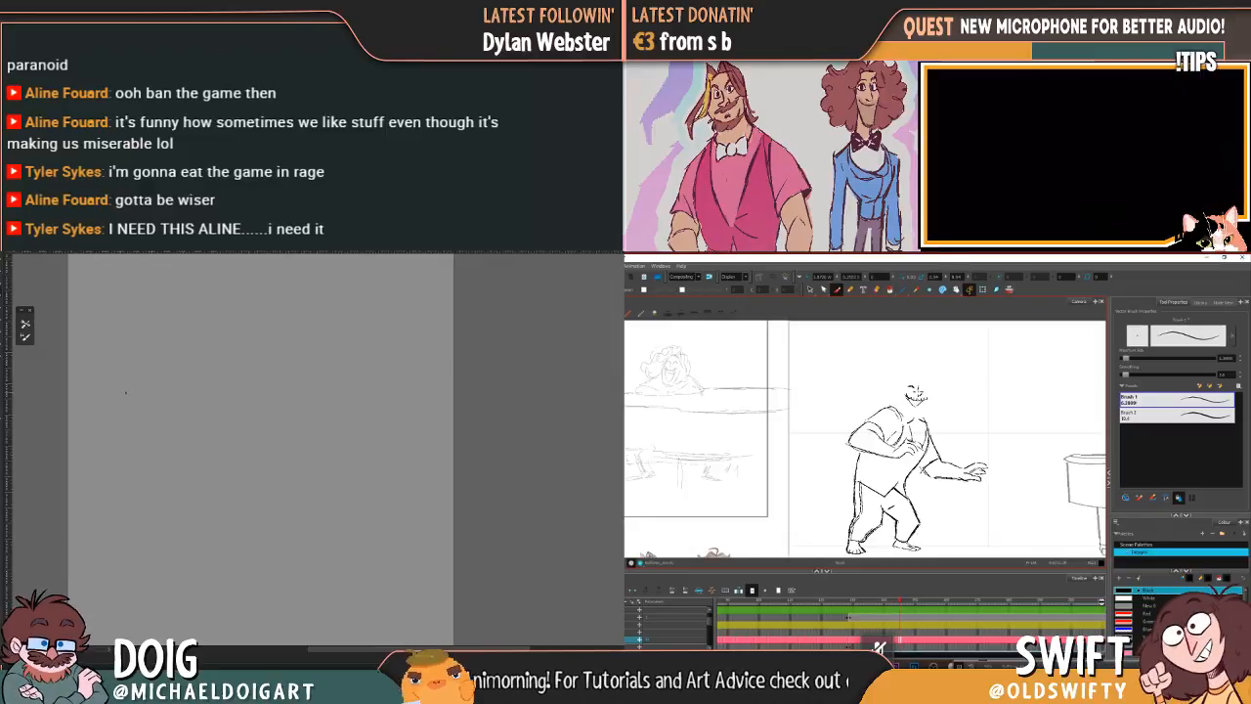
{"action": "mouse_move", "coordinate": [222, 416]}
{"action": "left_mouse_down"}
{"action": "mouse_move", "coordinate": [196, 375]}
{"action": "mouse_move", "coordinate": [218, 391]}
{"action": "mouse_move", "coordinate": [203, 401]}
{"action": "mouse_move", "coordinate": [211, 386]}
{"action": "mouse_move", "coordinate": [194, 364]}
{"action": "mouse_move", "coordinate": [237, 386]}
{"action": "mouse_move", "coordinate": [194, 286]}
{"action": "mouse_move", "coordinate": [239, 359]}
{"action": "mouse_move", "coordinate": [231, 347]}
{"action": "mouse_move", "coordinate": [161, 348]}
{"action": "mouse_move", "coordinate": [186, 338]}
{"action": "mouse_move", "coordinate": [219, 437]}
{"action": "mouse_move", "coordinate": [176, 360]}
{"action": "left_mouse_up"}
{"action": "mouse_move", "coordinate": [159, 447]}
{"action": "left_mouse_down"}
{"action": "mouse_move", "coordinate": [162, 407]}
{"action": "mouse_move", "coordinate": [147, 452]}
{"action": "mouse_move", "coordinate": [175, 462]}
{"action": "mouse_move", "coordinate": [150, 457]}
{"action": "mouse_move", "coordinate": [190, 431]}
{"action": "mouse_move", "coordinate": [161, 420]}
{"action": "mouse_move", "coordinate": [239, 412]}
{"action": "left_mouse_up"}
{"action": "left_click_drag", "start_coordinate": [171, 443], "coordinate": [258, 446]}
{"action": "mouse_move", "coordinate": [183, 463]}
{"action": "left_mouse_down"}
{"action": "mouse_move", "coordinate": [206, 437]}
{"action": "mouse_move", "coordinate": [267, 431]}
{"action": "left_mouse_up"}
{"action": "mouse_move", "coordinate": [182, 437]}
{"action": "left_mouse_down"}
{"action": "mouse_move", "coordinate": [260, 421]}
{"action": "mouse_move", "coordinate": [277, 446]}
{"action": "mouse_move", "coordinate": [295, 433]}
{"action": "mouse_move", "coordinate": [233, 452]}
{"action": "mouse_move", "coordinate": [268, 424]}
{"action": "mouse_move", "coordinate": [305, 423]}
{"action": "mouse_move", "coordinate": [268, 411]}
{"action": "mouse_move", "coordinate": [312, 490]}
{"action": "mouse_move", "coordinate": [311, 451]}
{"action": "mouse_move", "coordinate": [320, 496]}
{"action": "left_mouse_up"}
{"action": "mouse_move", "coordinate": [252, 406]}
{"action": "left_mouse_down"}
{"action": "mouse_move", "coordinate": [279, 460]}
{"action": "mouse_move", "coordinate": [296, 428]}
{"action": "mouse_move", "coordinate": [263, 485]}
{"action": "left_mouse_up"}
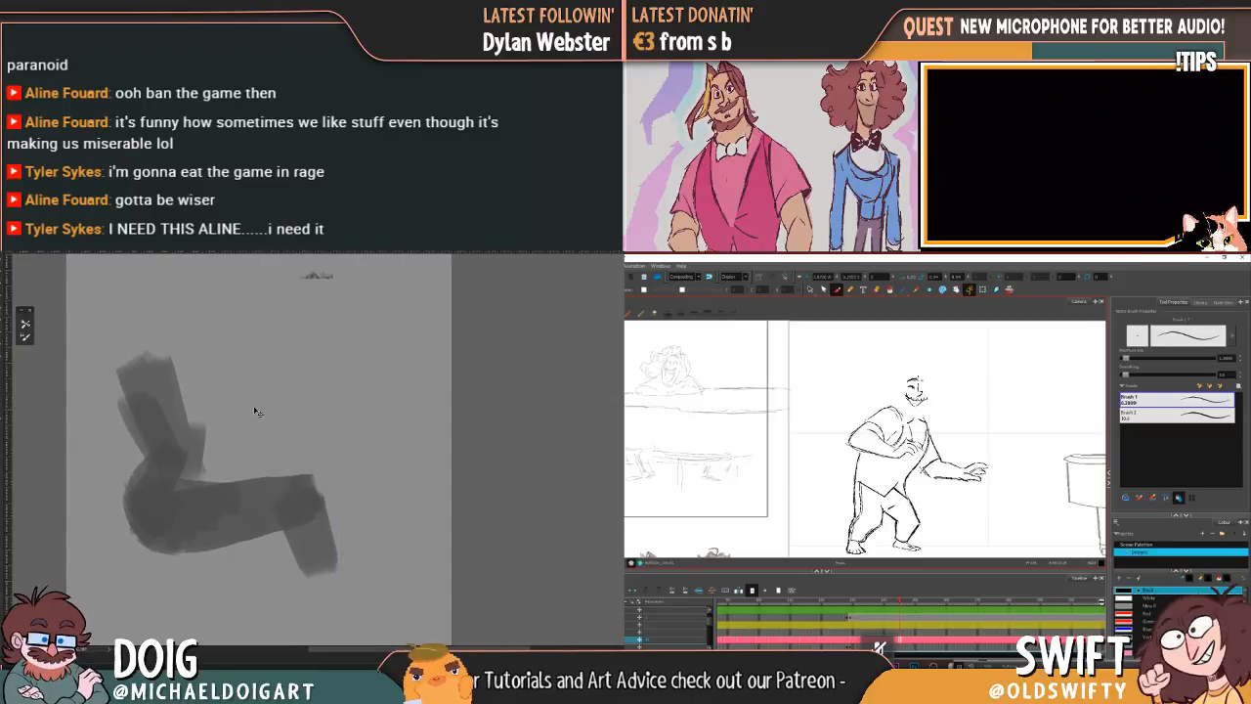
{"action": "mouse_move", "coordinate": [147, 389]}
{"action": "left_mouse_down"}
{"action": "mouse_move", "coordinate": [174, 407]}
{"action": "mouse_move", "coordinate": [171, 479]}
{"action": "left_mouse_up"}
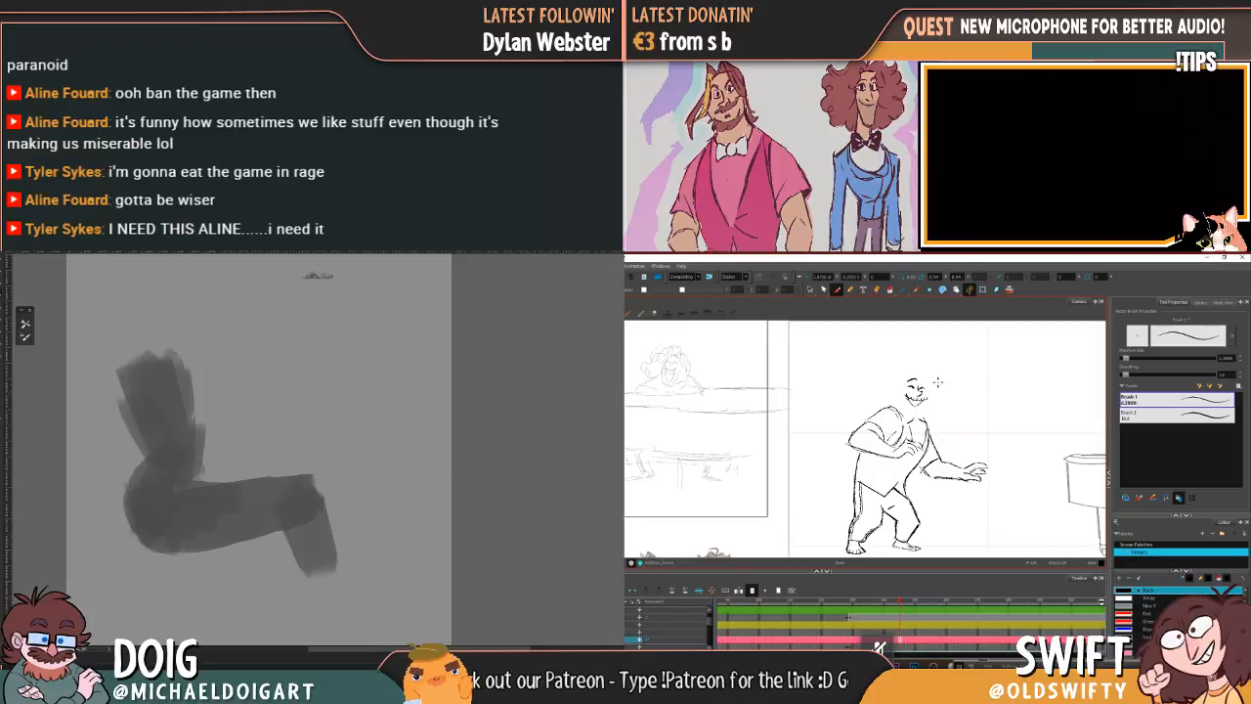
Step: Fill the seated figure's torso with a black mass from the lap to the shoulders and add a dark grey strip along its front
{"action": "mouse_move", "coordinate": [168, 456]}
{"action": "left_mouse_down"}
{"action": "mouse_move", "coordinate": [187, 490]}
{"action": "mouse_move", "coordinate": [207, 471]}
{"action": "mouse_move", "coordinate": [192, 489]}
{"action": "mouse_move", "coordinate": [230, 497]}
{"action": "mouse_move", "coordinate": [235, 471]}
{"action": "mouse_move", "coordinate": [182, 451]}
{"action": "mouse_move", "coordinate": [197, 447]}
{"action": "mouse_move", "coordinate": [217, 468]}
{"action": "mouse_move", "coordinate": [221, 455]}
{"action": "mouse_move", "coordinate": [196, 488]}
{"action": "mouse_move", "coordinate": [200, 512]}
{"action": "mouse_move", "coordinate": [233, 509]}
{"action": "left_mouse_up"}
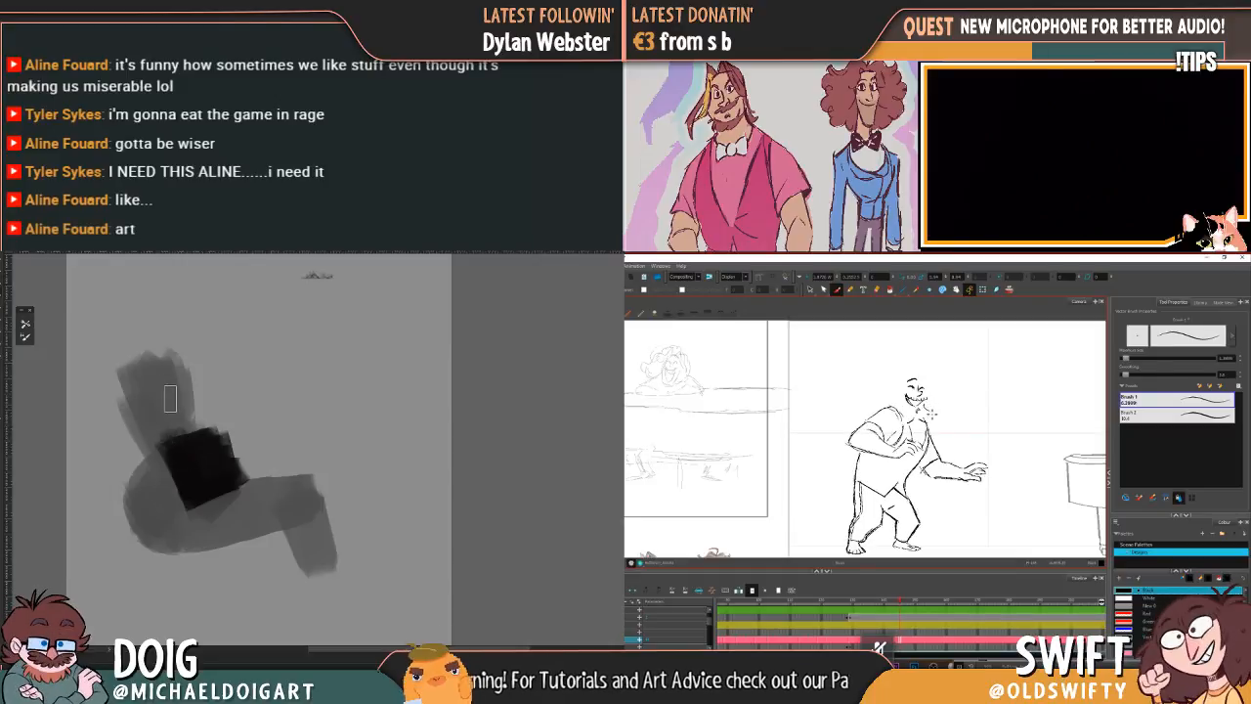
{"action": "left_click", "coordinate": [186, 464], "text": "alt"}
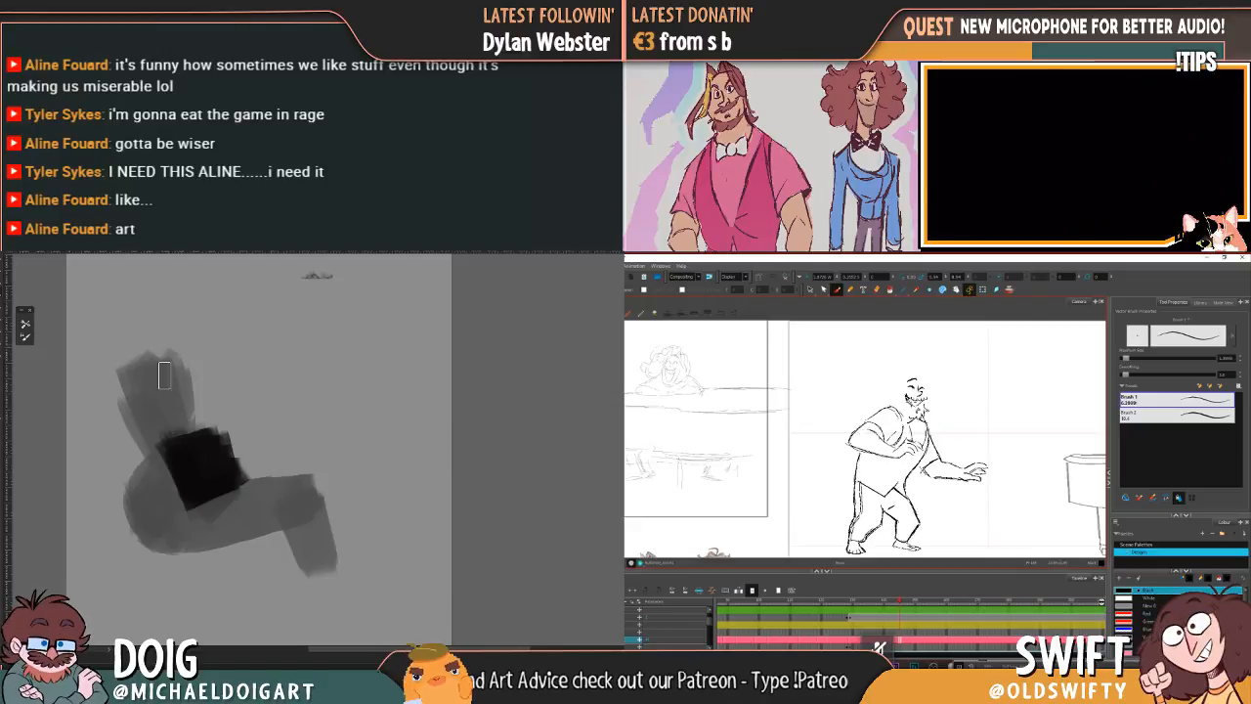
{"action": "left_click_drag", "start_coordinate": [156, 342], "coordinate": [186, 444]}
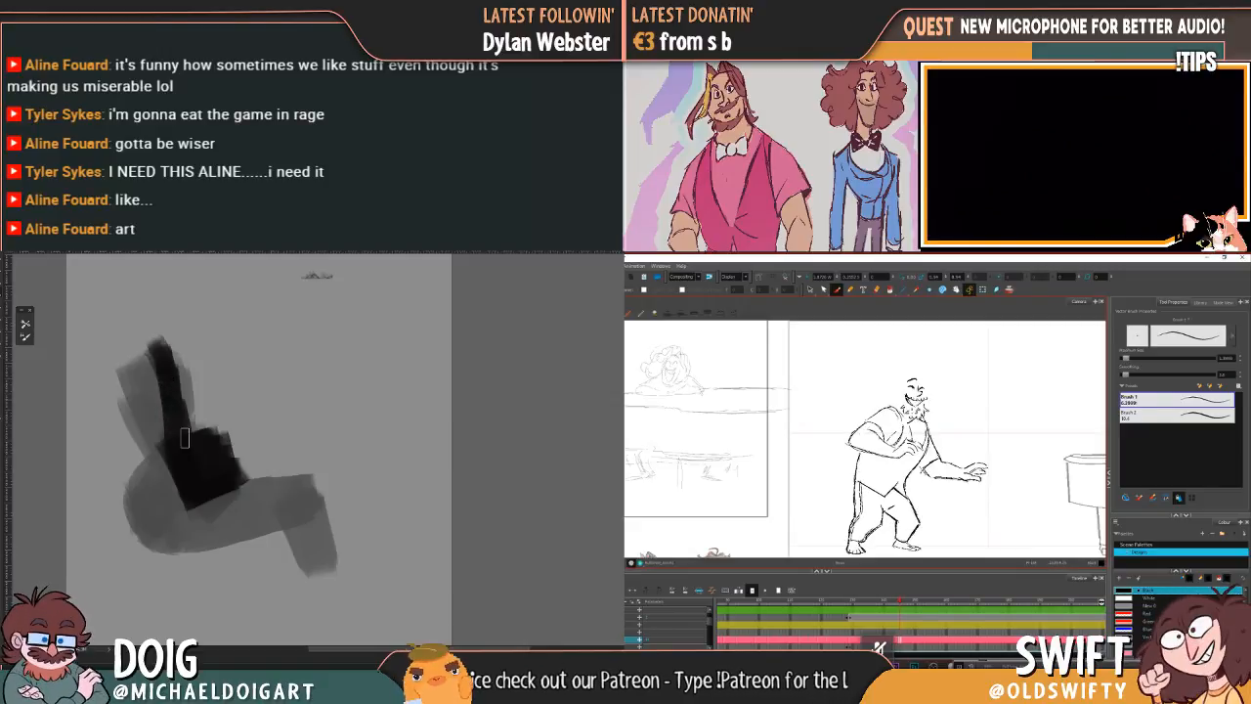
{"action": "mouse_move", "coordinate": [217, 382]}
{"action": "left_mouse_down"}
{"action": "mouse_move", "coordinate": [195, 430]}
{"action": "mouse_move", "coordinate": [200, 420]}
{"action": "left_mouse_up"}
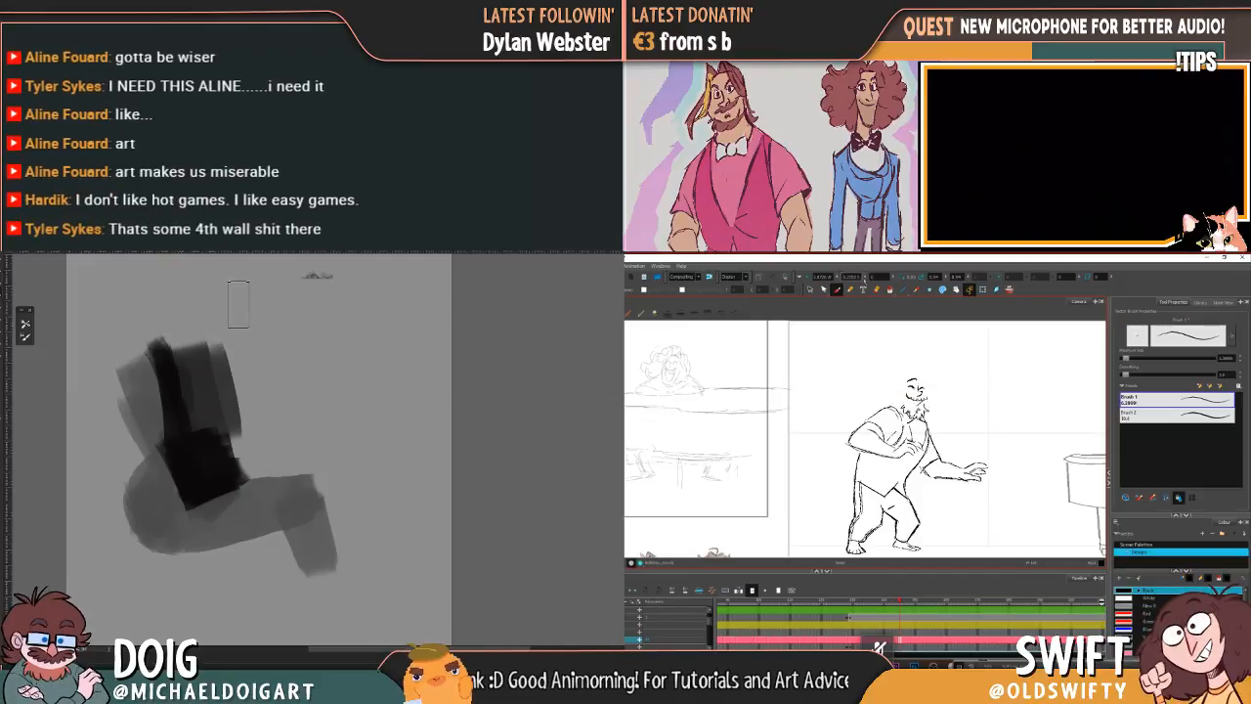
{"action": "mouse_move", "coordinate": [186, 391]}
{"action": "left_mouse_down"}
{"action": "mouse_move", "coordinate": [202, 446]}
{"action": "mouse_move", "coordinate": [204, 433]}
{"action": "left_mouse_up"}
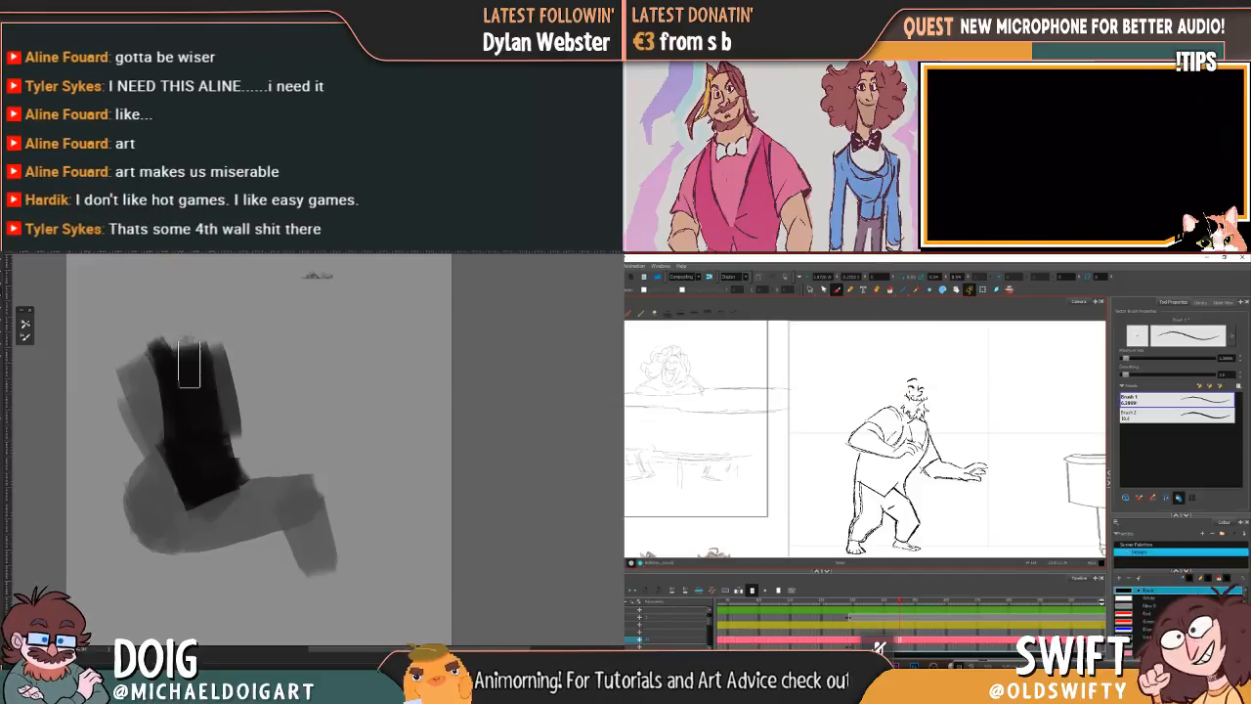
{"action": "left_click_drag", "start_coordinate": [188, 382], "coordinate": [195, 366]}
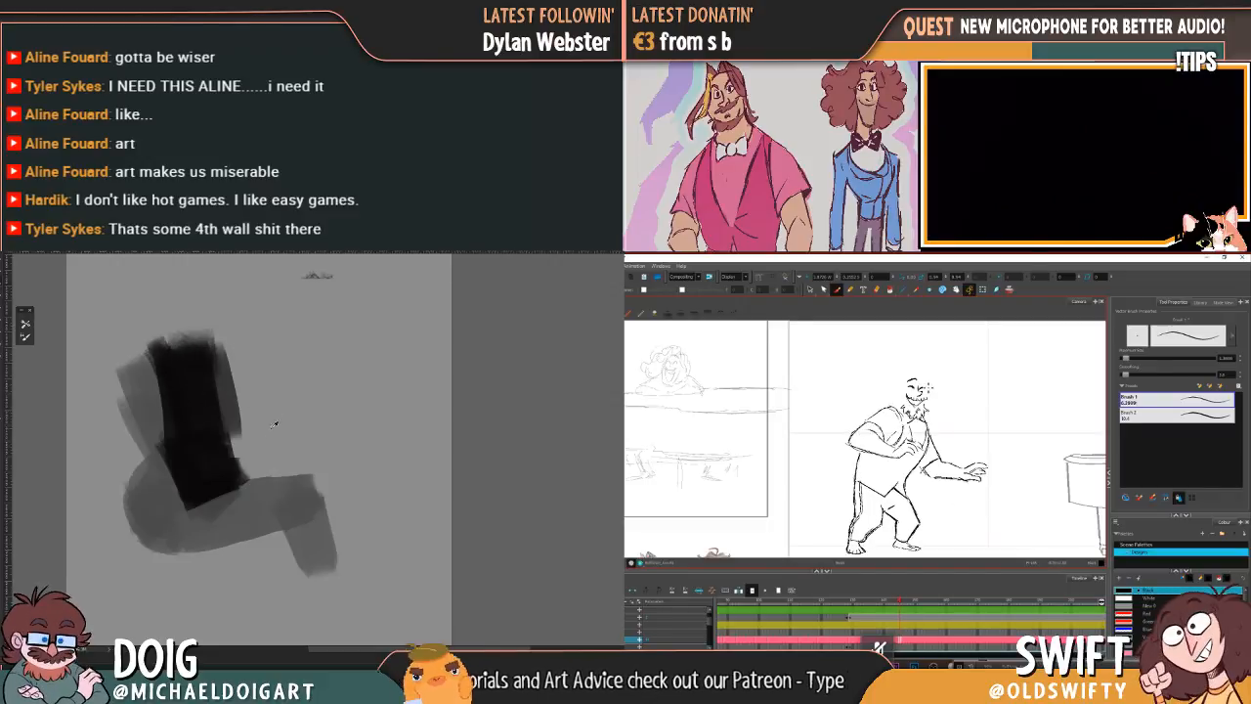
Step: Trim the lower edge of the black torso along the lap using the sampled thigh grey and a smaller brush
{"action": "left_click", "coordinate": [217, 513], "text": "alt"}
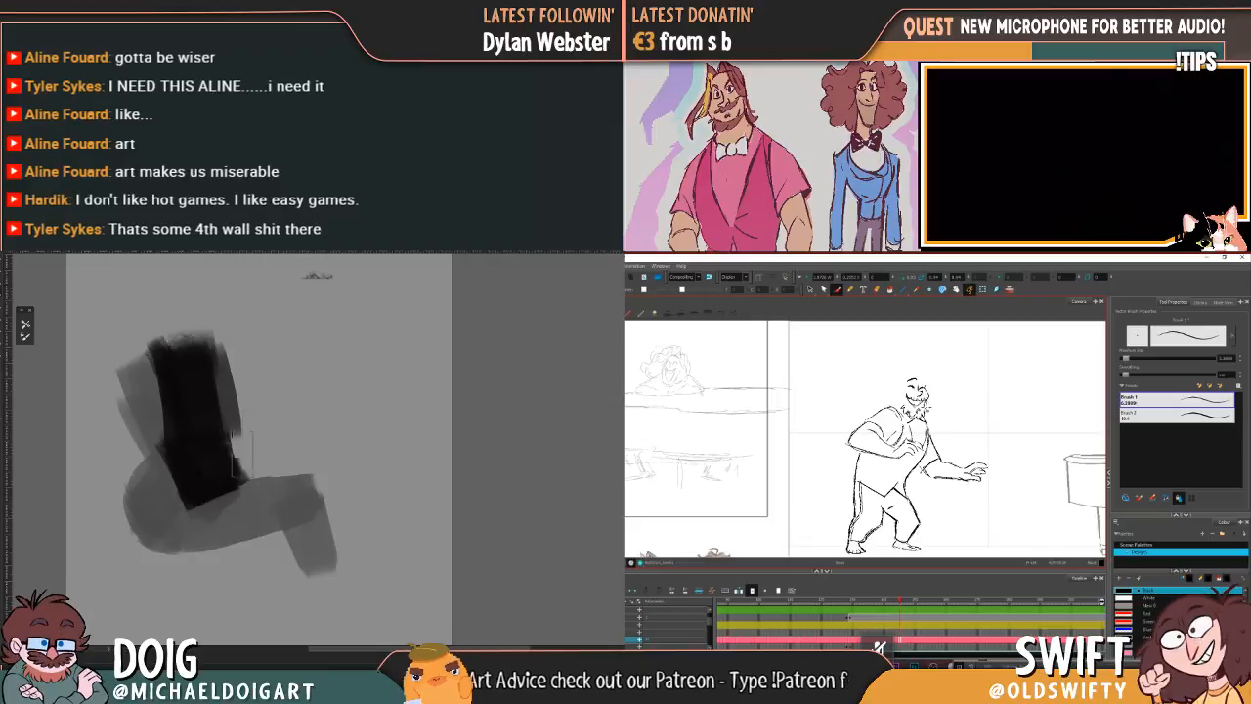
{"action": "key", "text": "bracketleft"}
{"action": "key", "text": "bracketleft"}
{"action": "key", "text": "bracketleft"}
{"action": "mouse_move", "coordinate": [186, 509]}
{"action": "left_mouse_down"}
{"action": "mouse_move", "coordinate": [243, 492]}
{"action": "mouse_move", "coordinate": [204, 495]}
{"action": "mouse_move", "coordinate": [230, 490]}
{"action": "left_mouse_up"}
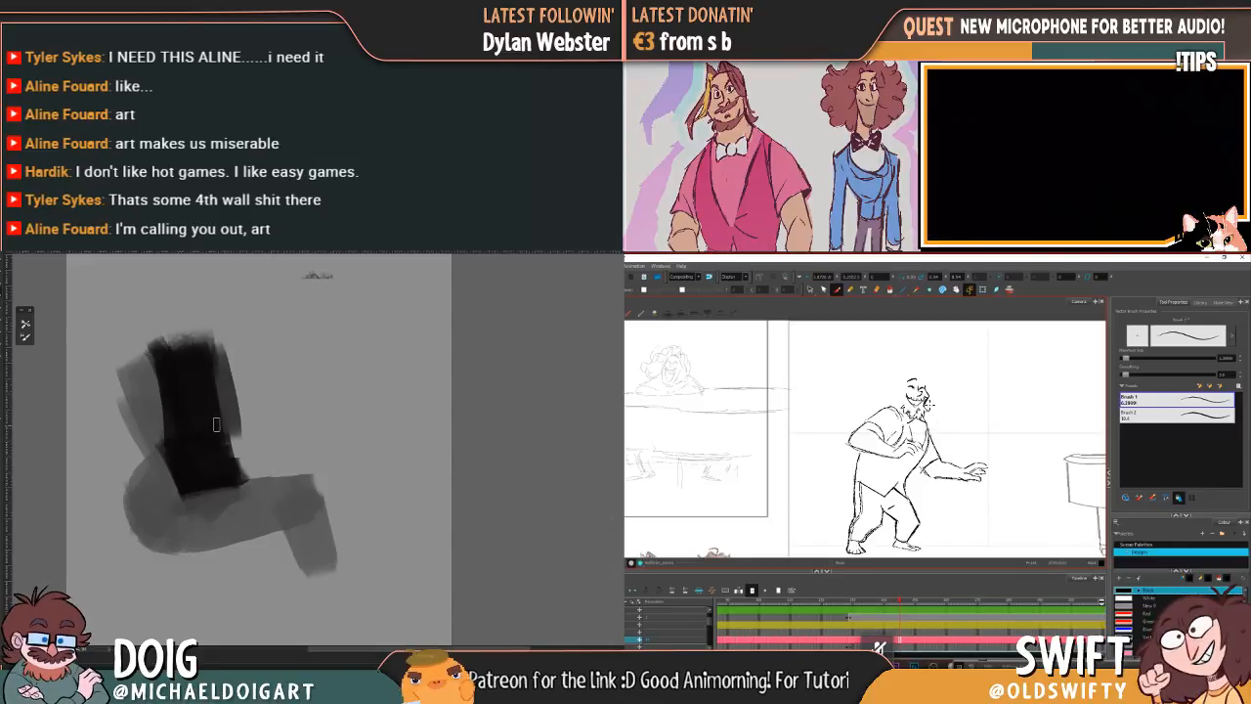
{"action": "left_click_drag", "start_coordinate": [235, 489], "coordinate": [175, 493]}
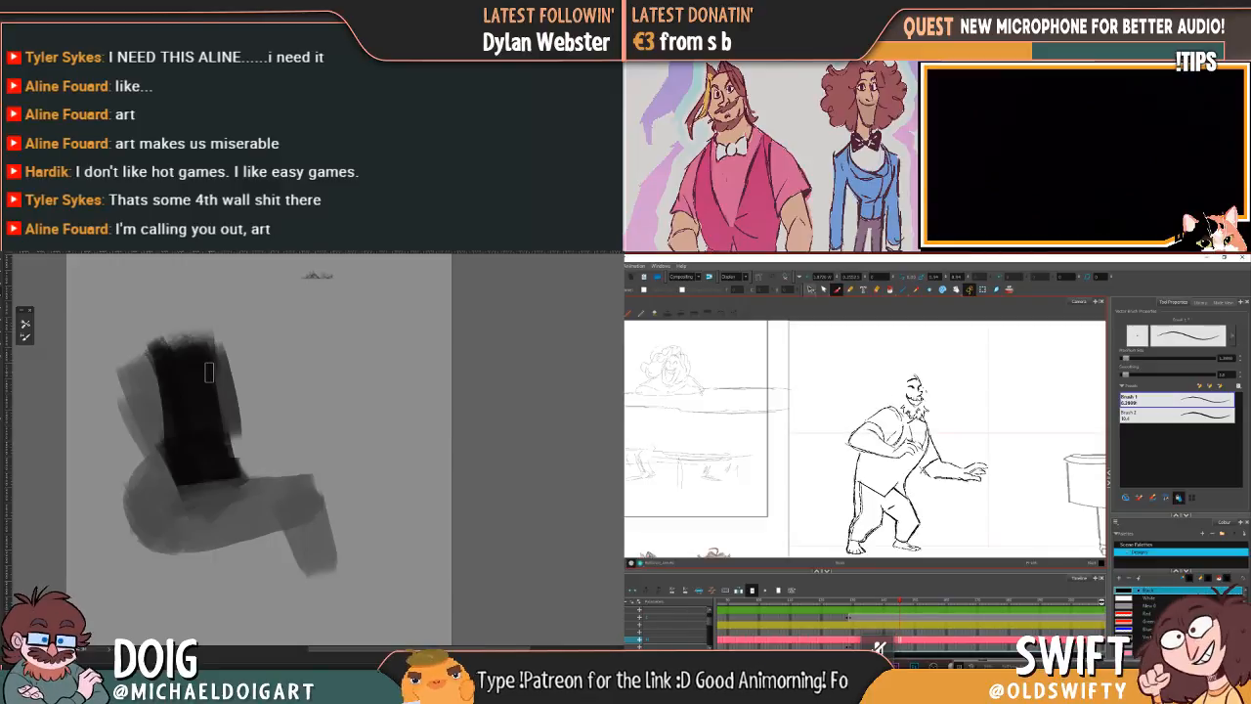
Step: Remove the eye strokes above the character's smile and return to the Brush tool
{"action": "left_click", "coordinate": [810, 290]}
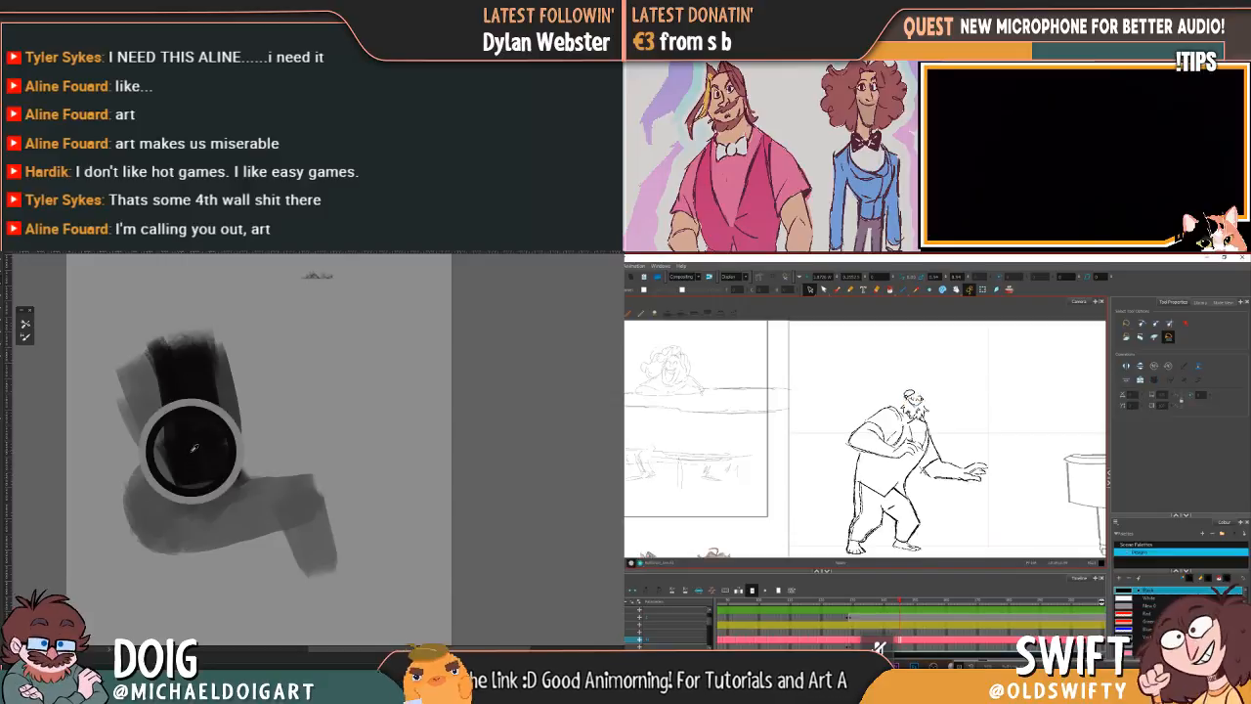
{"action": "left_click", "coordinate": [837, 289]}
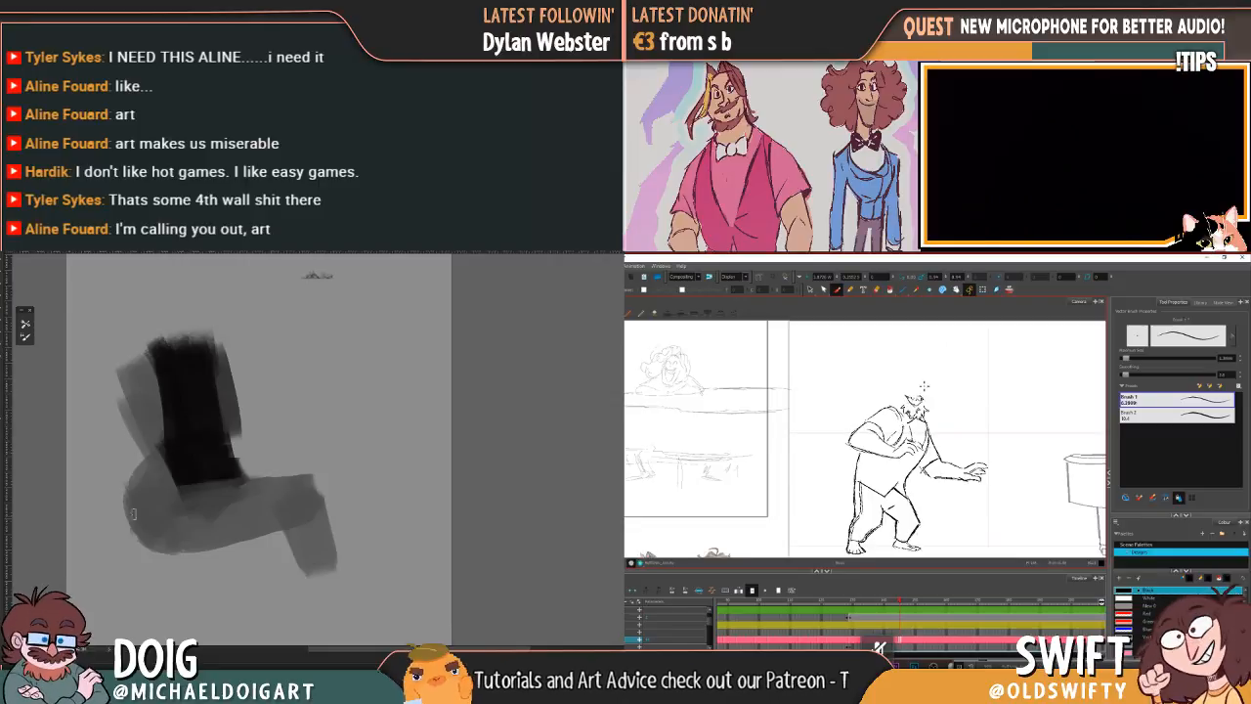
Step: Trim the outer edges of the seated figure's hip and back, and extend the black torso over the shoulder
{"action": "left_click_drag", "start_coordinate": [137, 540], "coordinate": [121, 504]}
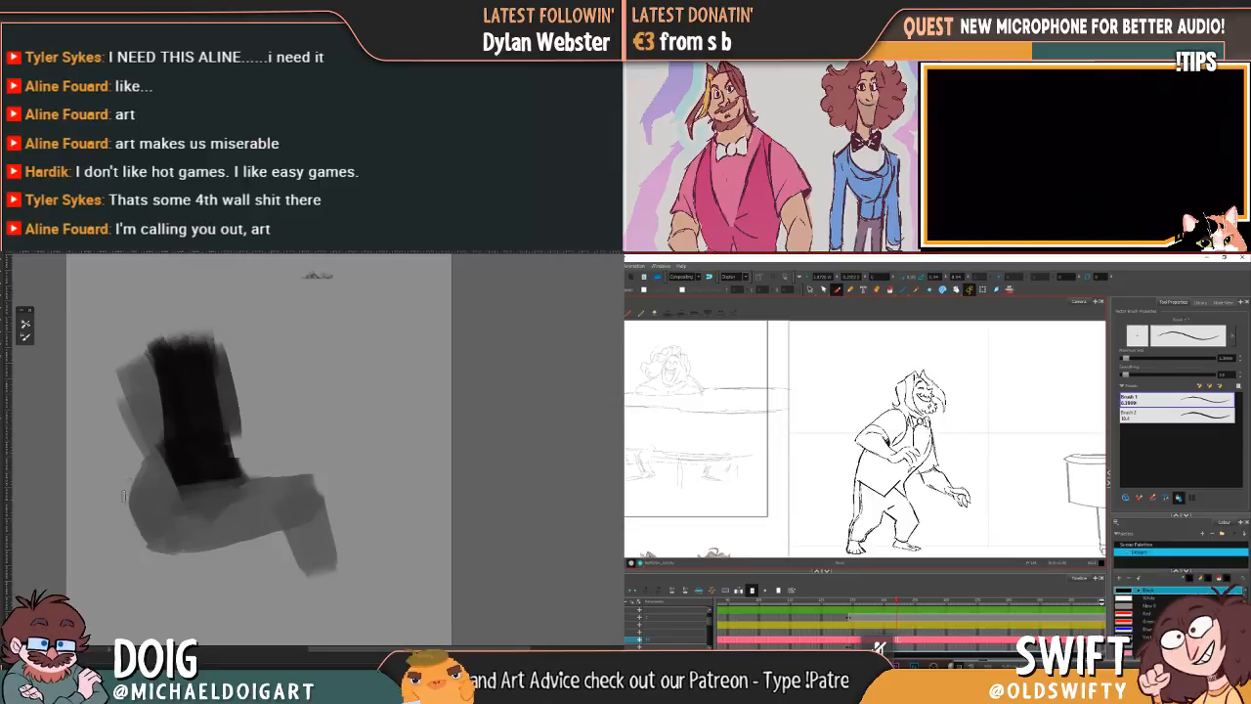
{"action": "mouse_move", "coordinate": [120, 367]}
{"action": "left_mouse_down"}
{"action": "mouse_move", "coordinate": [137, 453]}
{"action": "mouse_move", "coordinate": [132, 422]}
{"action": "left_mouse_up"}
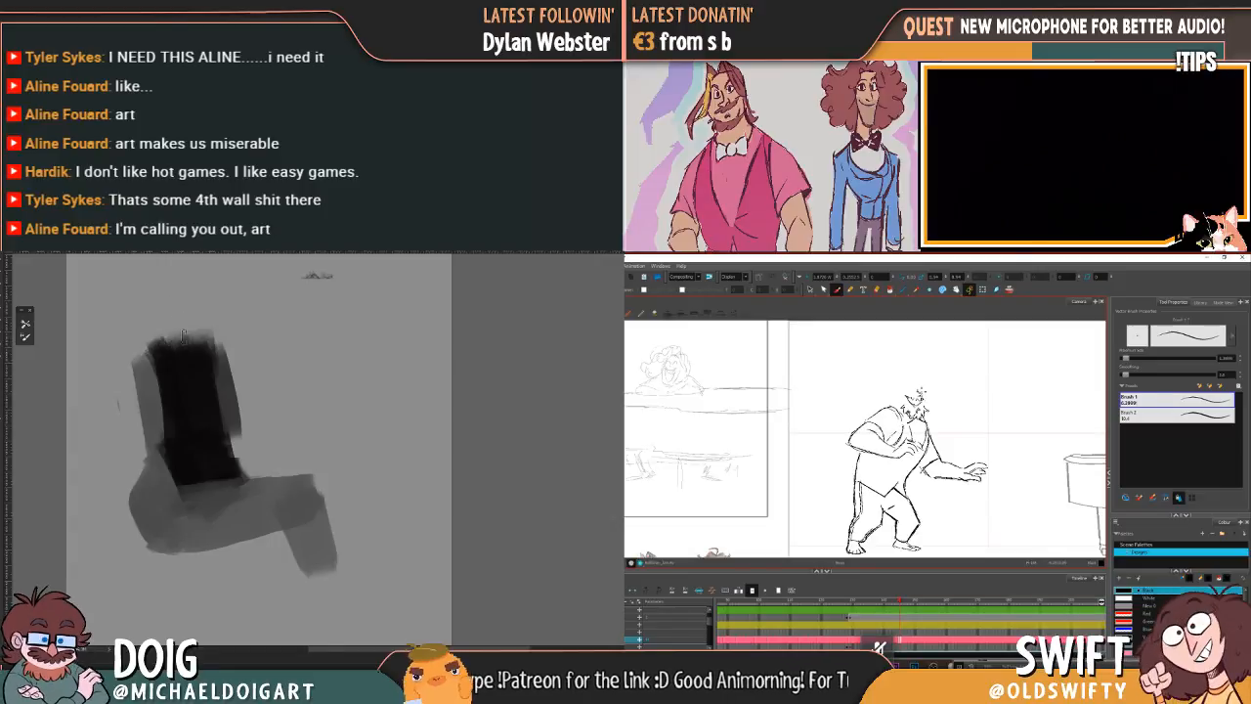
{"action": "left_click", "coordinate": [191, 410], "text": "alt"}
{"action": "left_click_drag", "start_coordinate": [151, 345], "coordinate": [197, 373]}
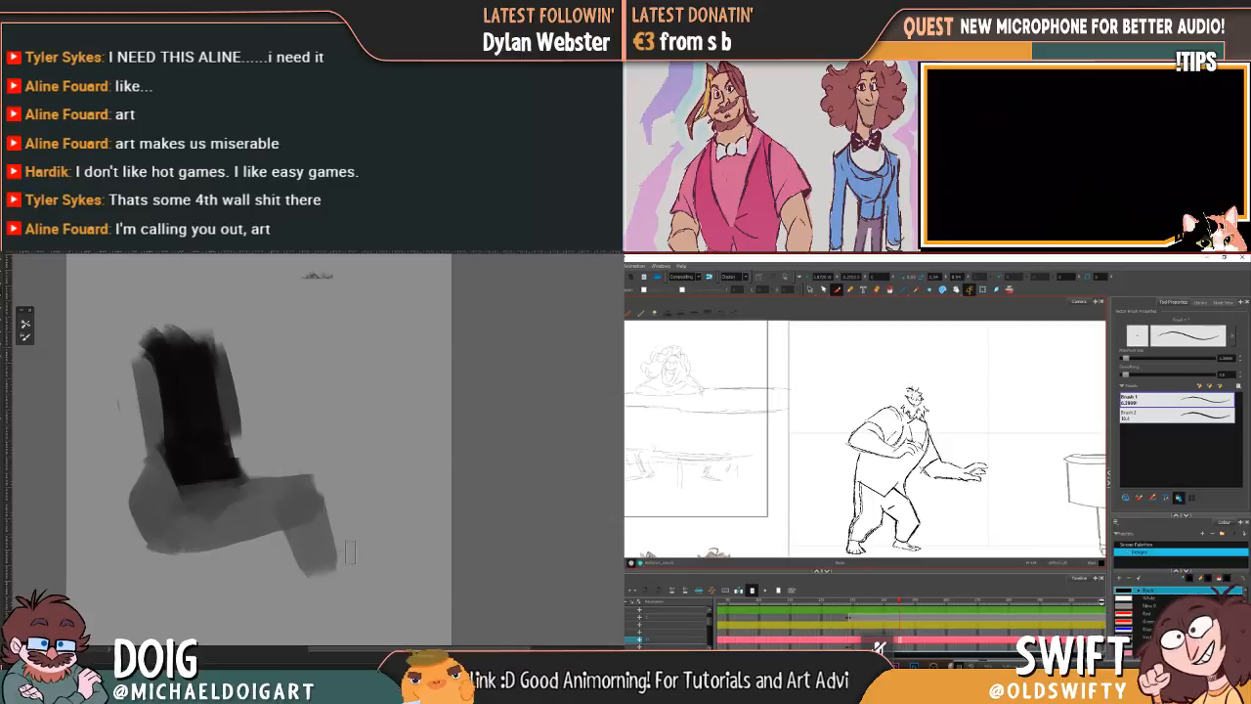
Step: Paint the front of the seated figure's lower leg black from the knee down toward the ankle
{"action": "left_click_drag", "start_coordinate": [319, 496], "coordinate": [342, 569]}
{"action": "left_click_drag", "start_coordinate": [326, 508], "coordinate": [364, 621]}
{"action": "left_click_drag", "start_coordinate": [341, 558], "coordinate": [367, 620]}
{"action": "left_click_drag", "start_coordinate": [323, 510], "coordinate": [338, 547]}
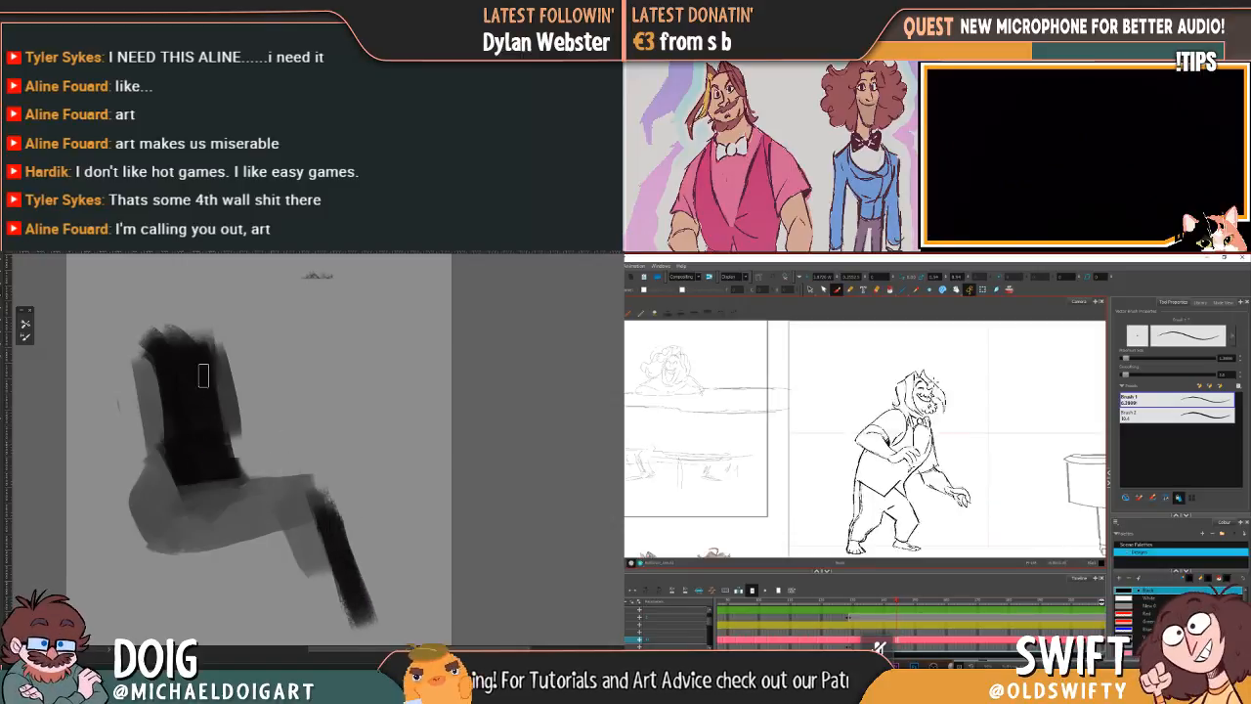
Step: Cover the grey strip along the seated torso's front with black up to the shoulder, and add a stroke to the character's face
{"action": "mouse_move", "coordinate": [207, 354]}
{"action": "left_mouse_down"}
{"action": "mouse_move", "coordinate": [209, 323]}
{"action": "mouse_move", "coordinate": [225, 342]}
{"action": "mouse_move", "coordinate": [226, 430]}
{"action": "mouse_move", "coordinate": [223, 392]}
{"action": "left_mouse_up"}
{"action": "mouse_move", "coordinate": [904, 385]}
{"action": "left_mouse_down"}
{"action": "mouse_move", "coordinate": [890, 413]}
{"action": "mouse_move", "coordinate": [903, 389]}
{"action": "left_mouse_up"}
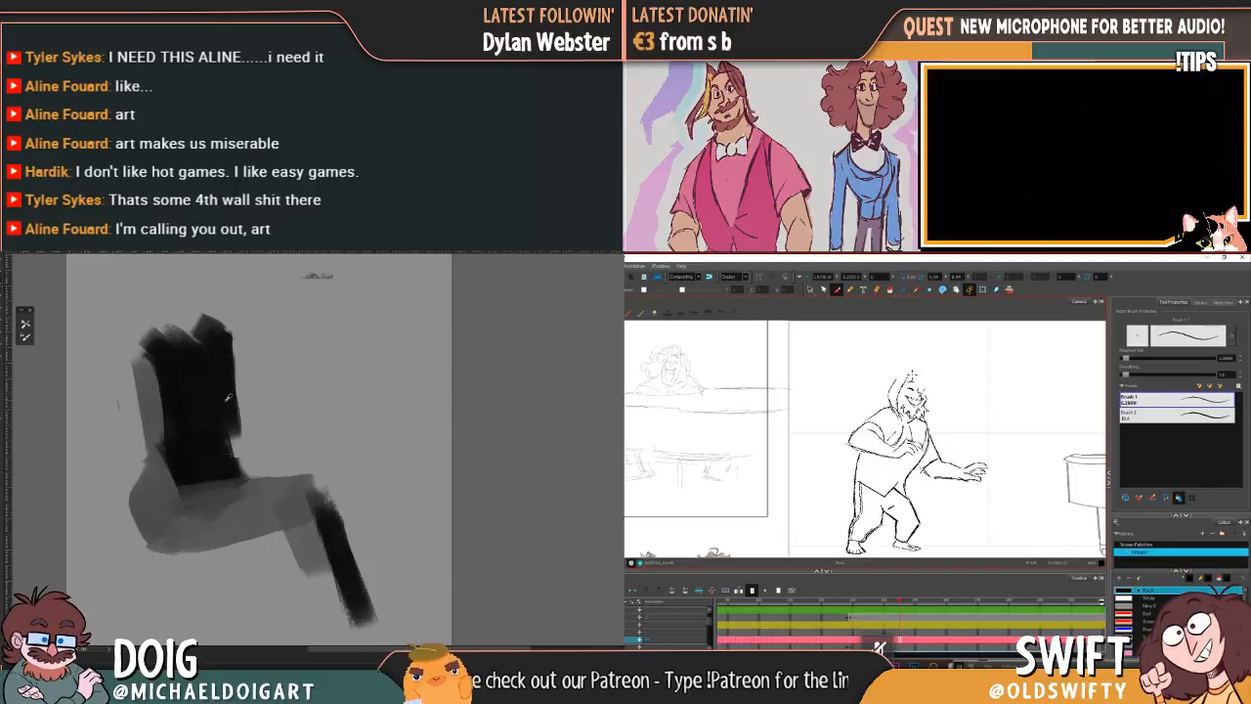
{"action": "left_click_drag", "start_coordinate": [228, 363], "coordinate": [234, 421]}
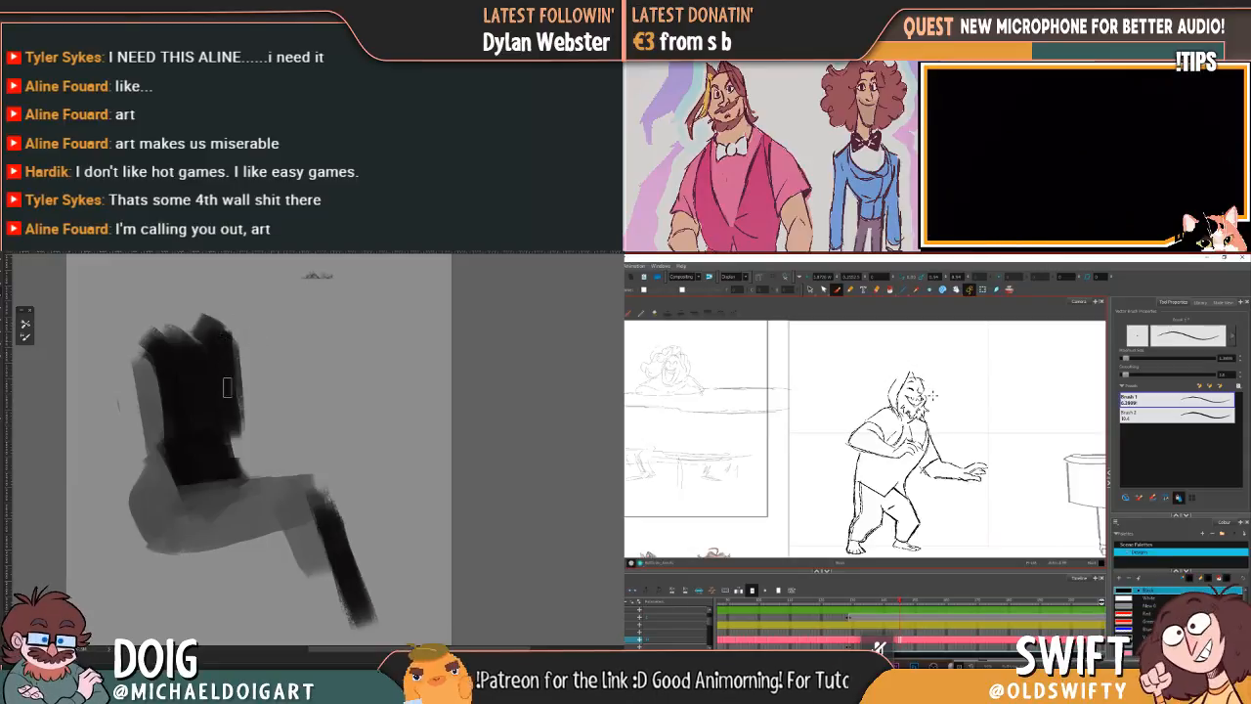
{"action": "left_click_drag", "start_coordinate": [233, 401], "coordinate": [238, 423]}
{"action": "left_click_drag", "start_coordinate": [235, 350], "coordinate": [238, 418]}
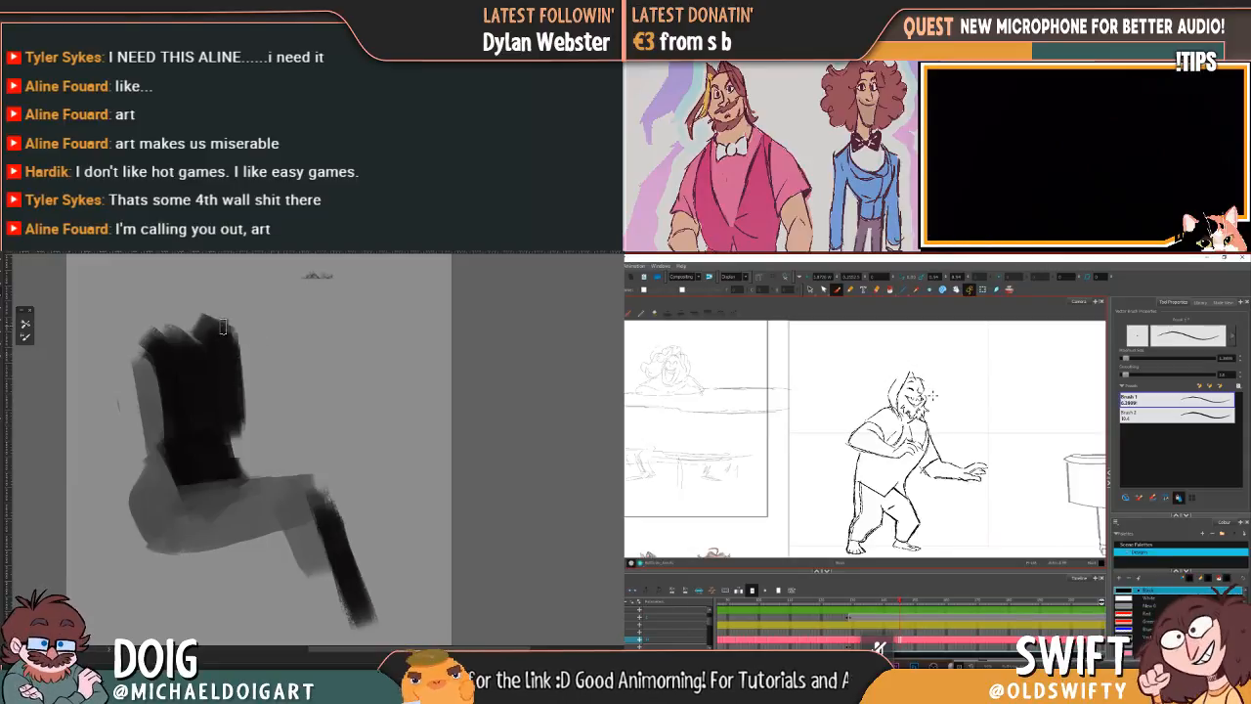
Step: Paint a grey head above the seated figure's shoulders and a forearm with a hand reaching across the waist
{"action": "mouse_move", "coordinate": [193, 285]}
{"action": "left_mouse_down"}
{"action": "mouse_move", "coordinate": [171, 301]}
{"action": "mouse_move", "coordinate": [197, 327]}
{"action": "mouse_move", "coordinate": [151, 322]}
{"action": "mouse_move", "coordinate": [187, 326]}
{"action": "mouse_move", "coordinate": [192, 362]}
{"action": "left_mouse_up"}
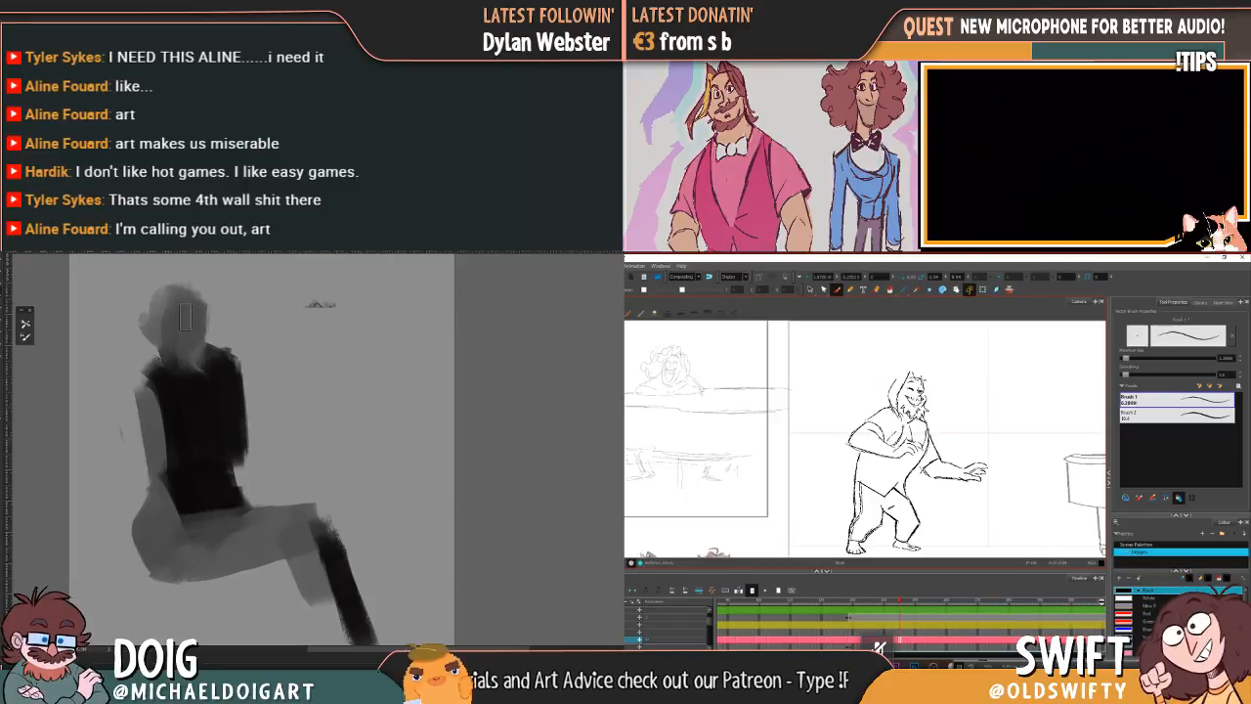
{"action": "mouse_move", "coordinate": [269, 440]}
{"action": "left_mouse_down"}
{"action": "mouse_move", "coordinate": [228, 386]}
{"action": "mouse_move", "coordinate": [163, 399]}
{"action": "left_mouse_up"}
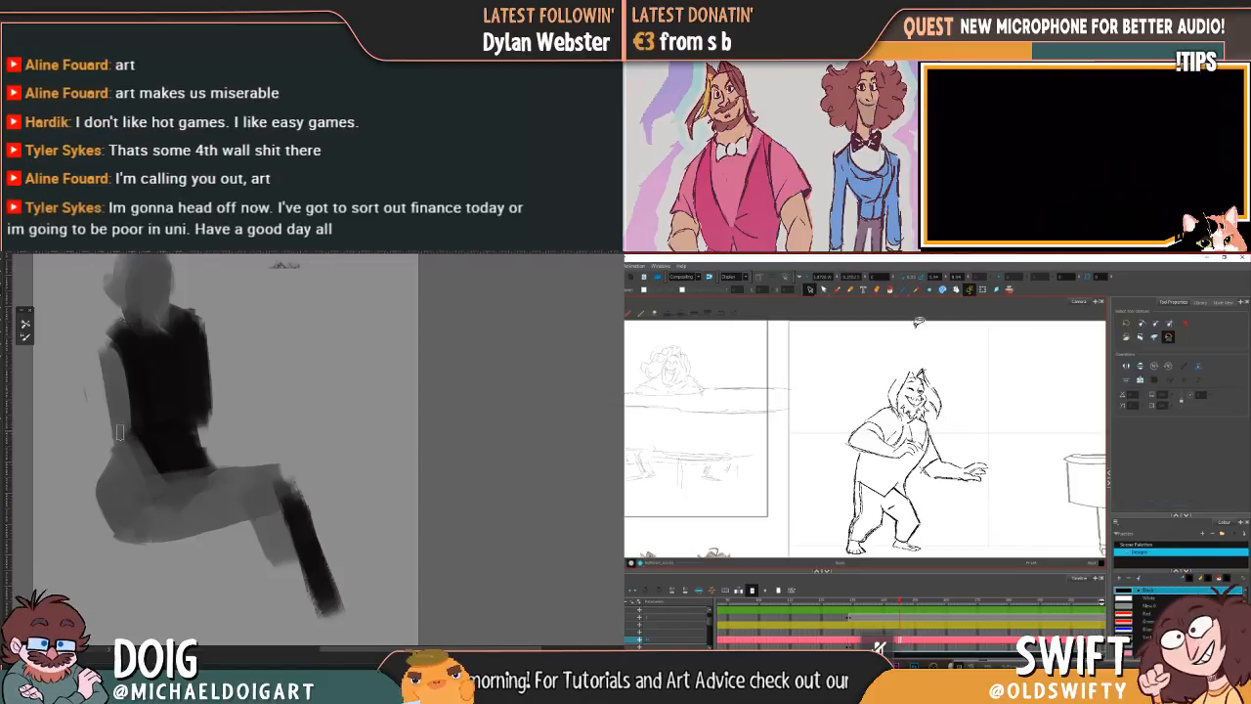
{"action": "left_click_drag", "start_coordinate": [133, 433], "coordinate": [200, 414]}
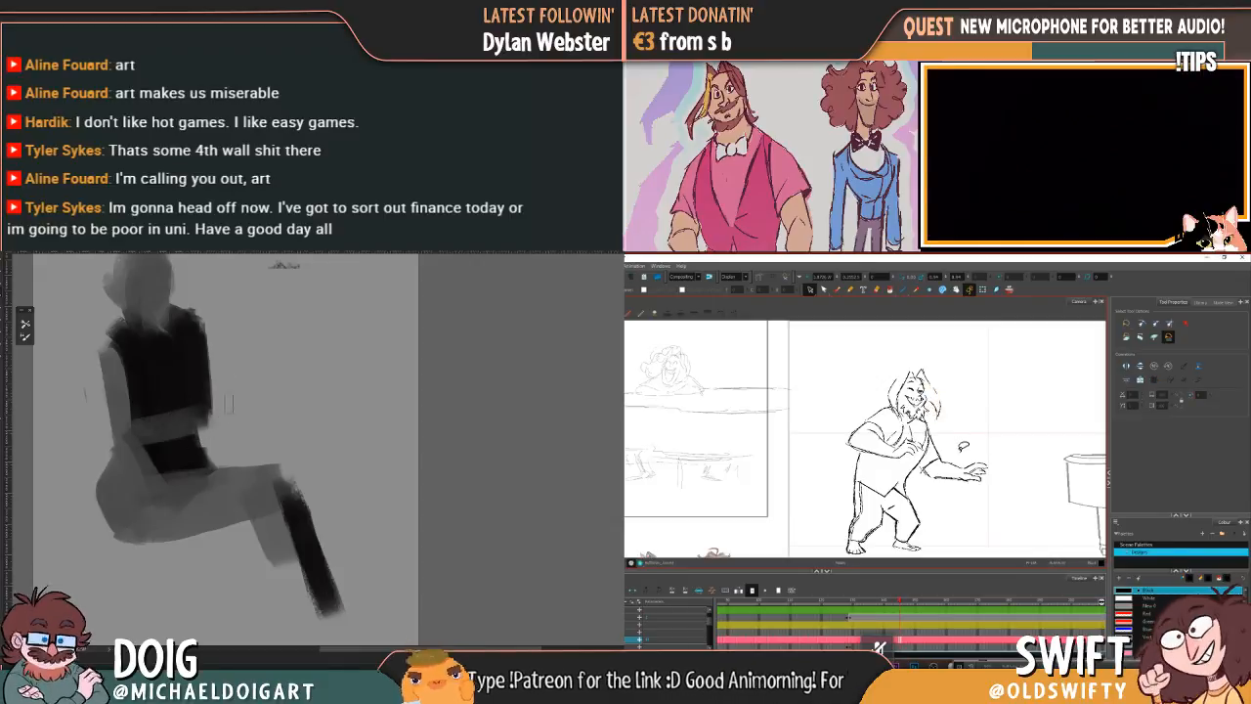
{"action": "mouse_move", "coordinate": [227, 408]}
{"action": "left_mouse_down"}
{"action": "mouse_move", "coordinate": [244, 398]}
{"action": "mouse_move", "coordinate": [194, 425]}
{"action": "left_mouse_up"}
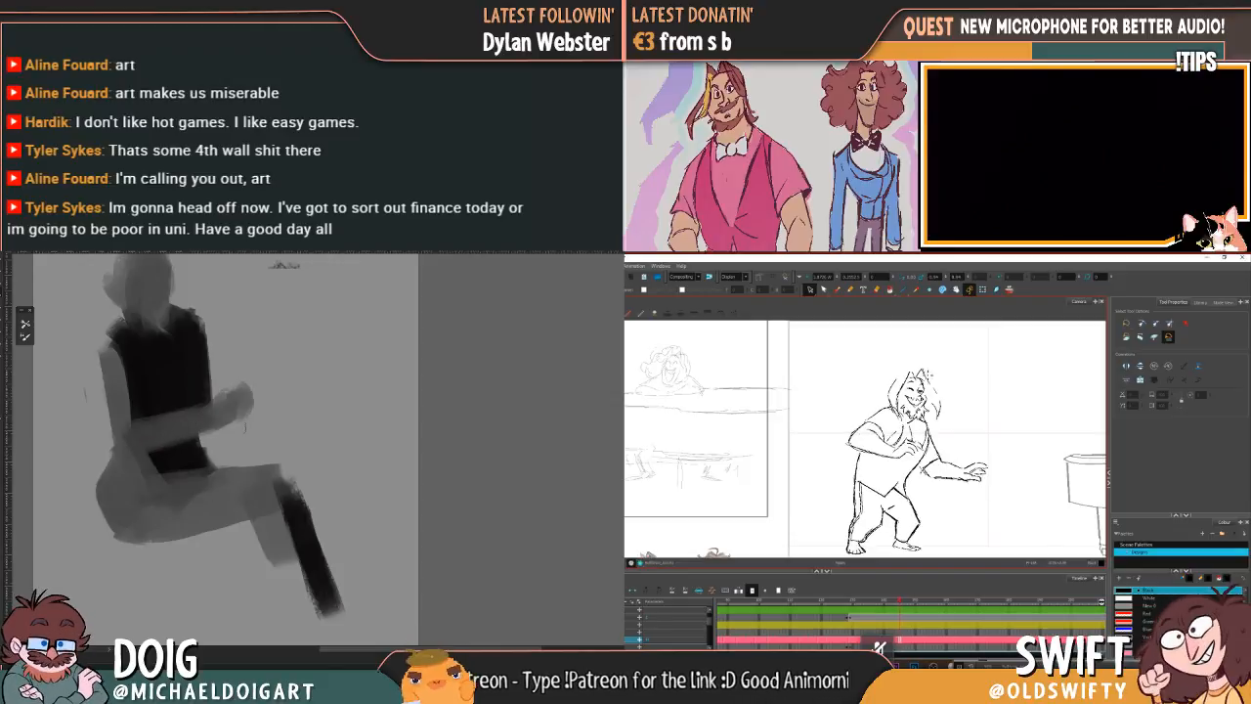
Step: Extend the black along the top of the thigh and trim the torso's front edge with a freehand selection
{"action": "mouse_move", "coordinate": [165, 466]}
{"action": "left_mouse_down"}
{"action": "mouse_move", "coordinate": [196, 466]}
{"action": "mouse_move", "coordinate": [211, 436]}
{"action": "mouse_move", "coordinate": [255, 440]}
{"action": "mouse_move", "coordinate": [176, 478]}
{"action": "mouse_move", "coordinate": [262, 465]}
{"action": "mouse_move", "coordinate": [166, 479]}
{"action": "left_mouse_up"}
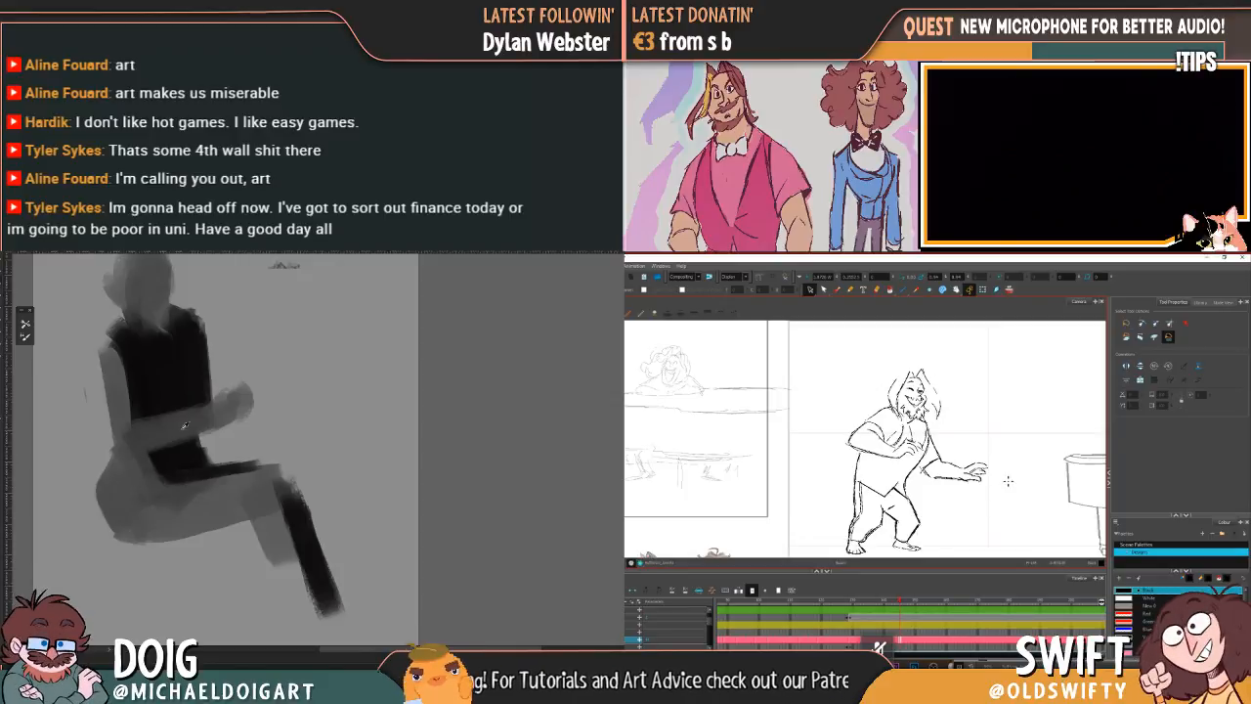
{"action": "left_click", "coordinate": [173, 474], "text": "alt"}
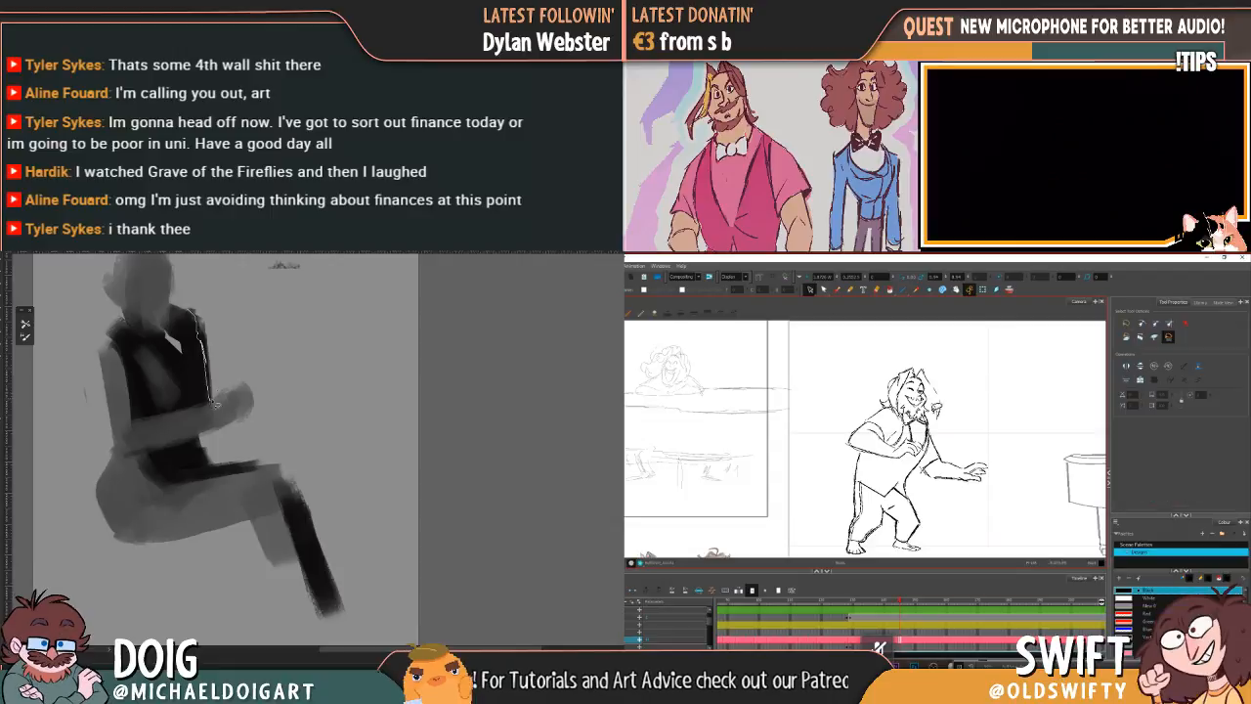
{"action": "left_click_drag", "start_coordinate": [215, 312], "coordinate": [193, 302]}
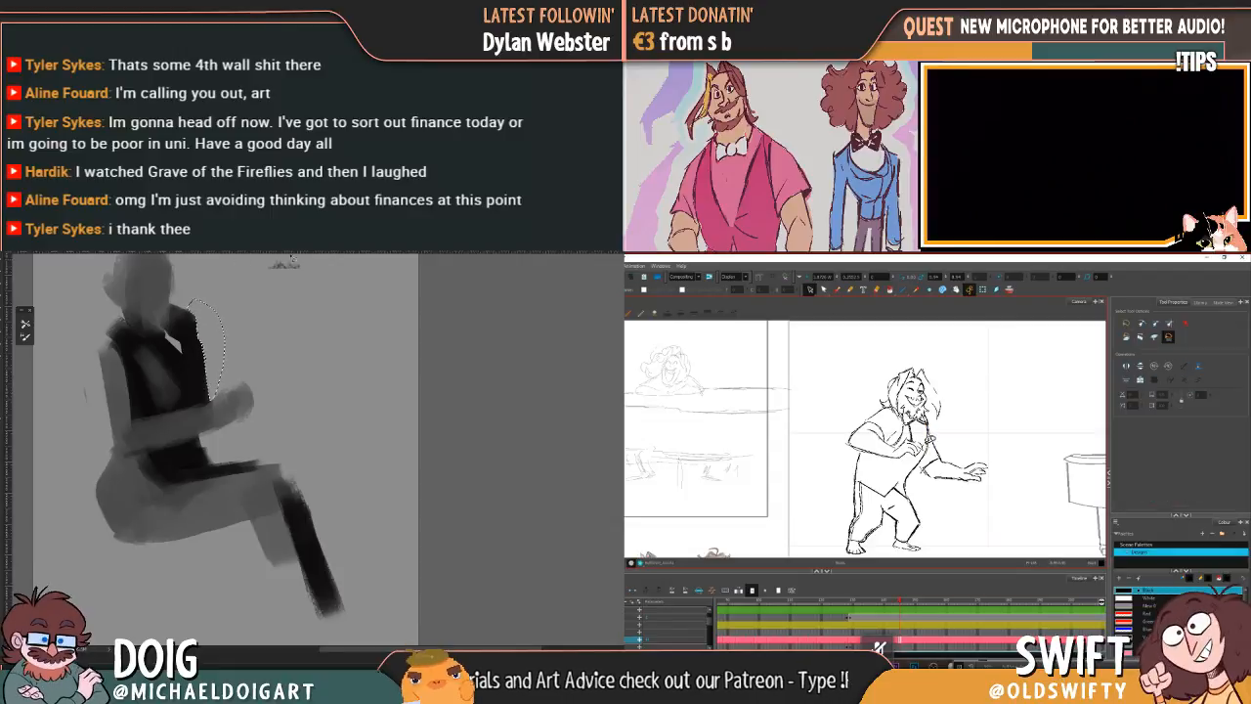
{"action": "key", "text": "ctrl+d"}
{"action": "left_click_drag", "start_coordinate": [207, 352], "coordinate": [207, 344]}
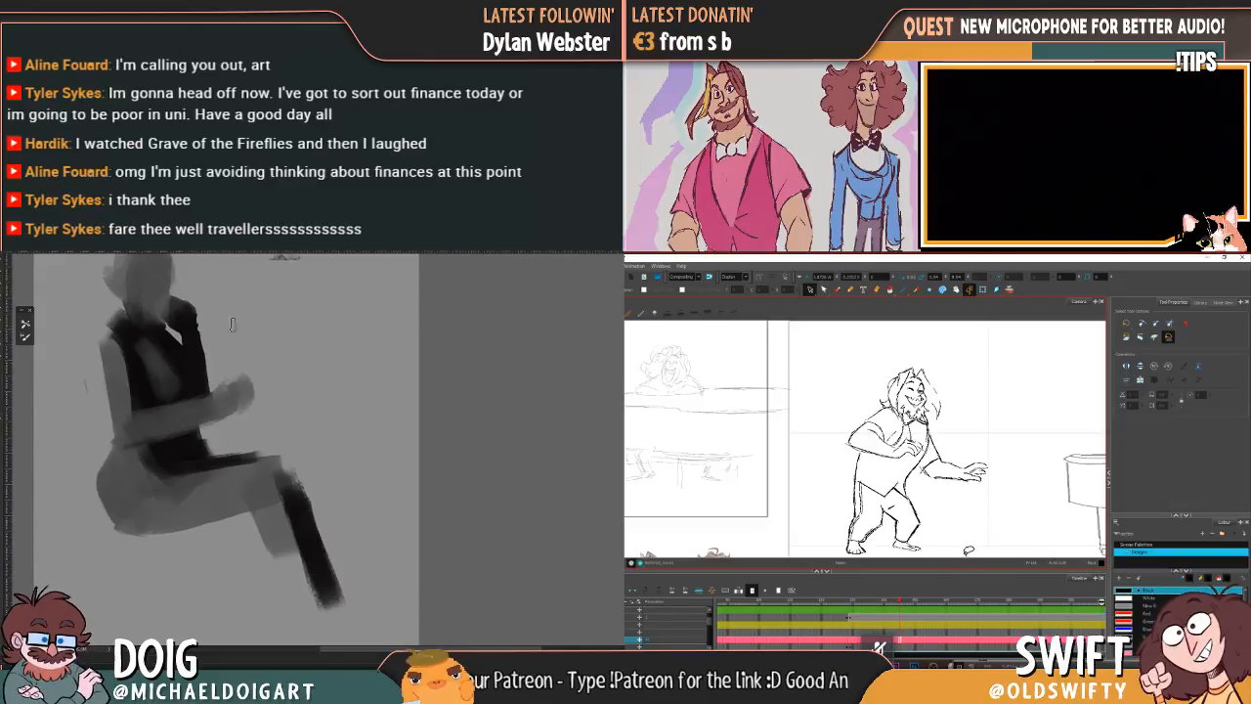
Step: Paint a dark cap of hair over the top of the seated figure's head
{"action": "scroll", "coordinate": [212, 345], "scroll_direction": "down", "scroll_amount": 2}
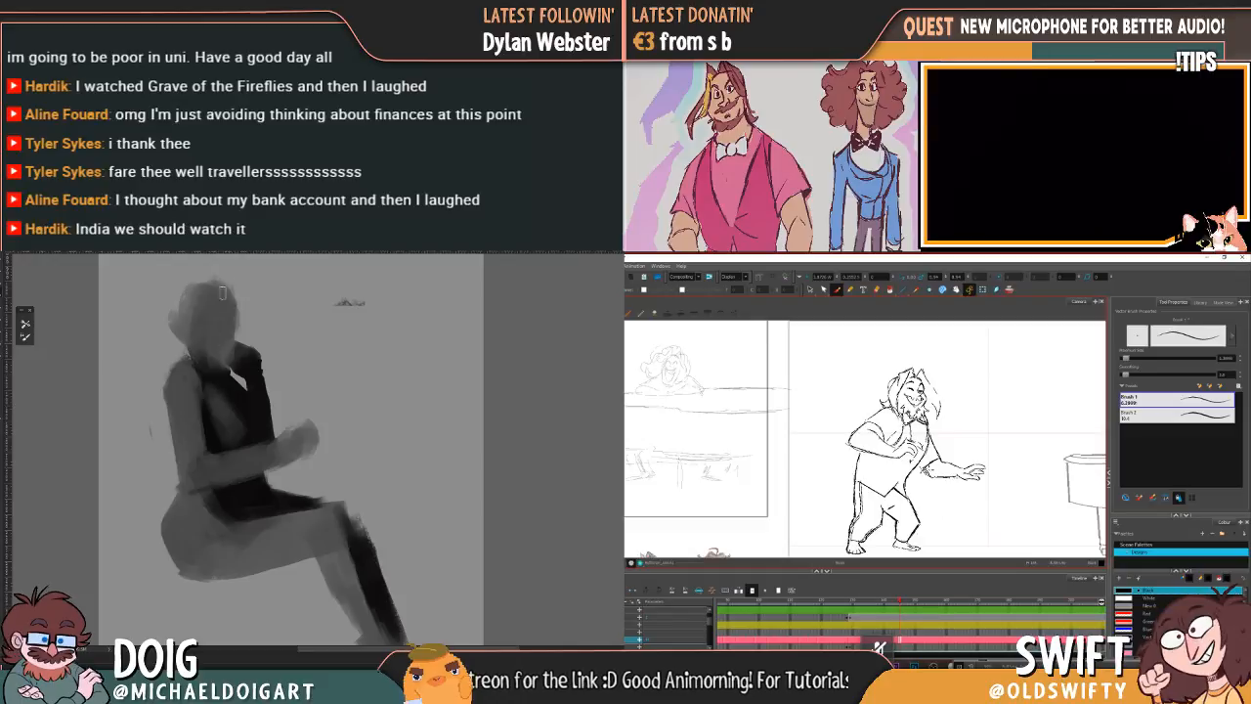
{"action": "mouse_move", "coordinate": [196, 301]}
{"action": "left_mouse_down"}
{"action": "mouse_move", "coordinate": [176, 332]}
{"action": "mouse_move", "coordinate": [226, 307]}
{"action": "mouse_move", "coordinate": [234, 324]}
{"action": "mouse_move", "coordinate": [239, 292]}
{"action": "mouse_move", "coordinate": [239, 342]}
{"action": "left_mouse_up"}
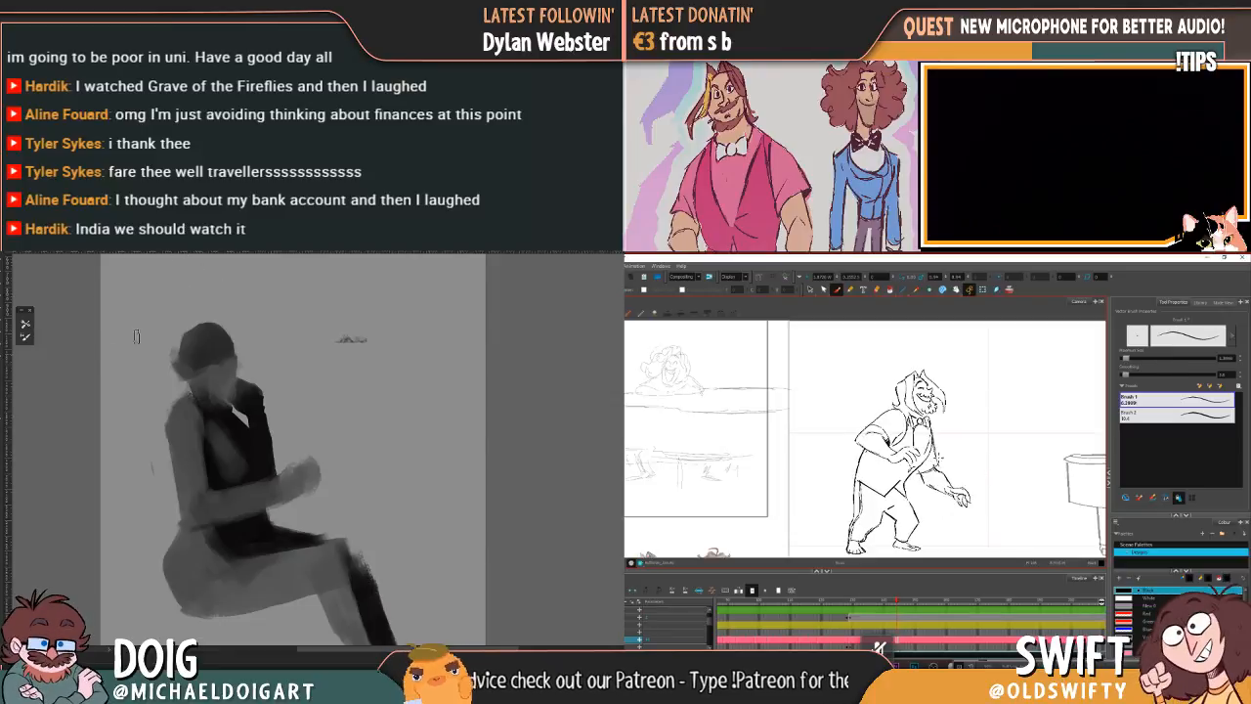
{"action": "left_click_drag", "start_coordinate": [218, 363], "coordinate": [217, 310]}
{"action": "left_click_drag", "start_coordinate": [218, 406], "coordinate": [198, 385]}
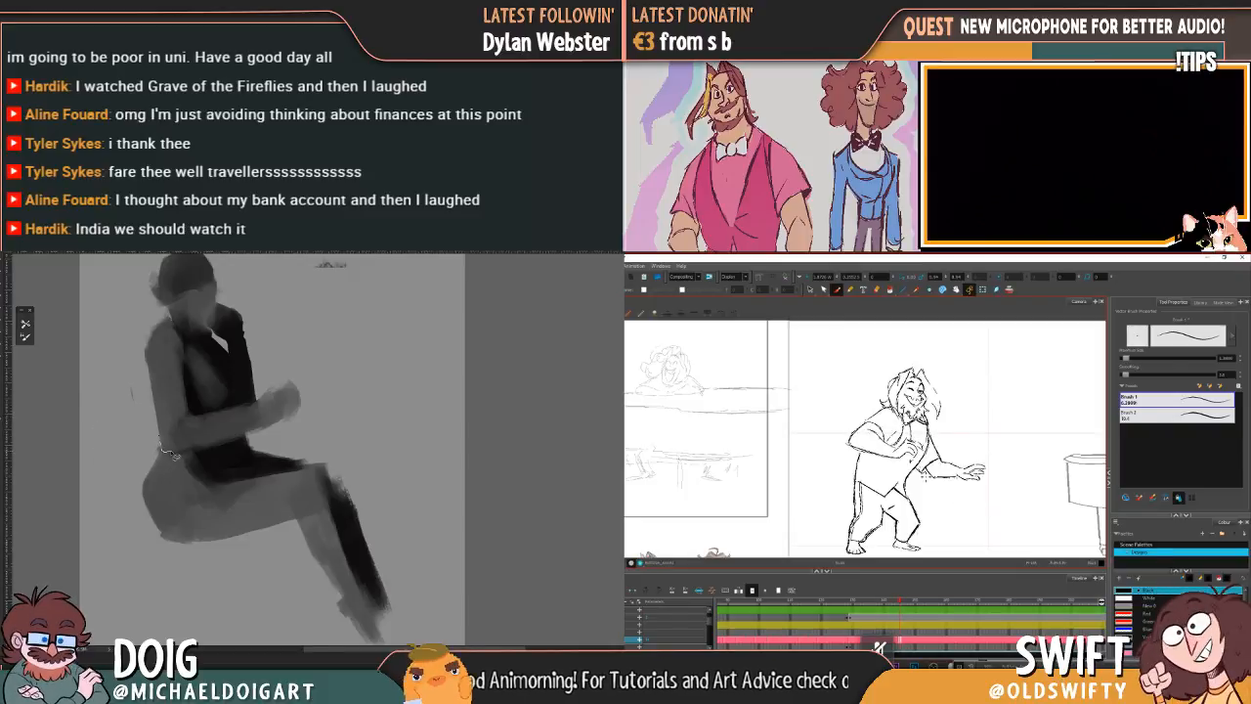
Step: Lasso the rough area between the elbow and lower back, clear it, and deselect
{"action": "mouse_move", "coordinate": [171, 455]}
{"action": "left_mouse_down"}
{"action": "mouse_move", "coordinate": [165, 534]}
{"action": "mouse_move", "coordinate": [203, 556]}
{"action": "mouse_move", "coordinate": [124, 536]}
{"action": "mouse_move", "coordinate": [135, 452]}
{"action": "mouse_move", "coordinate": [182, 415]}
{"action": "left_mouse_up"}
{"action": "key", "text": "Delete"}
{"action": "key", "text": "ctrl+d"}
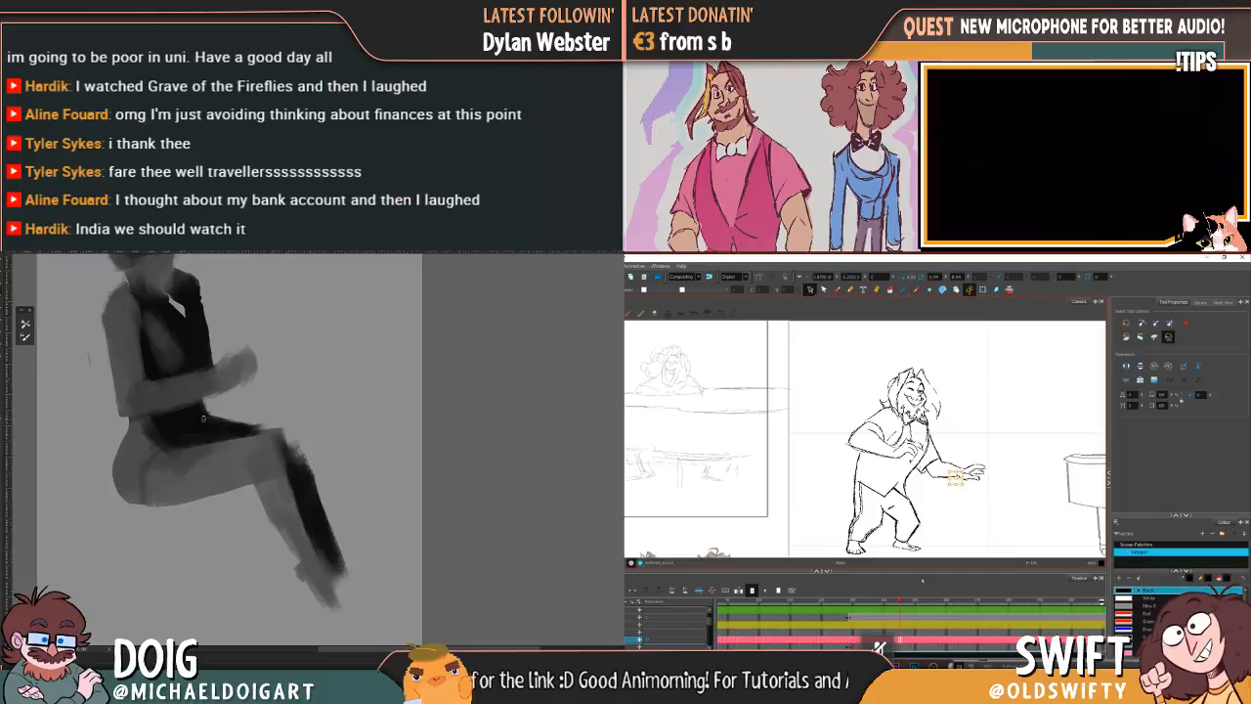
Step: Refine the seated figure's hip and thigh edges and square off the raised hand
{"action": "left_click_drag", "start_coordinate": [231, 443], "coordinate": [237, 406]}
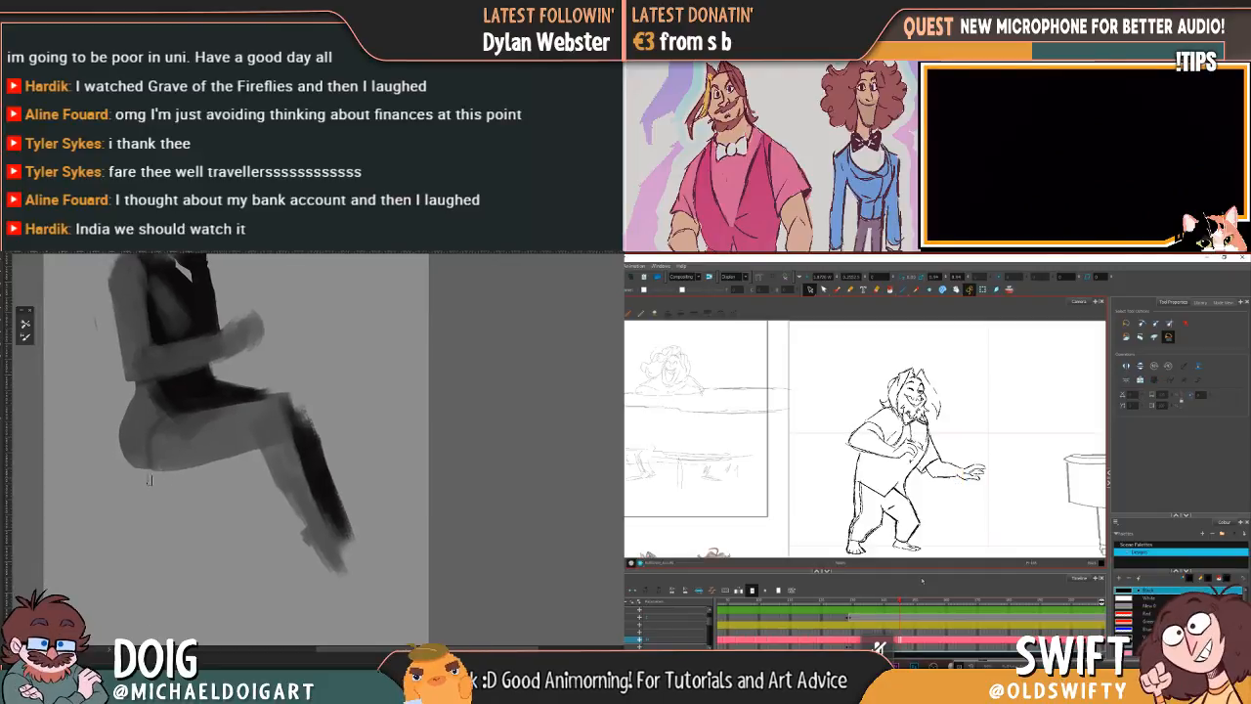
{"action": "left_click_drag", "start_coordinate": [218, 397], "coordinate": [203, 377]}
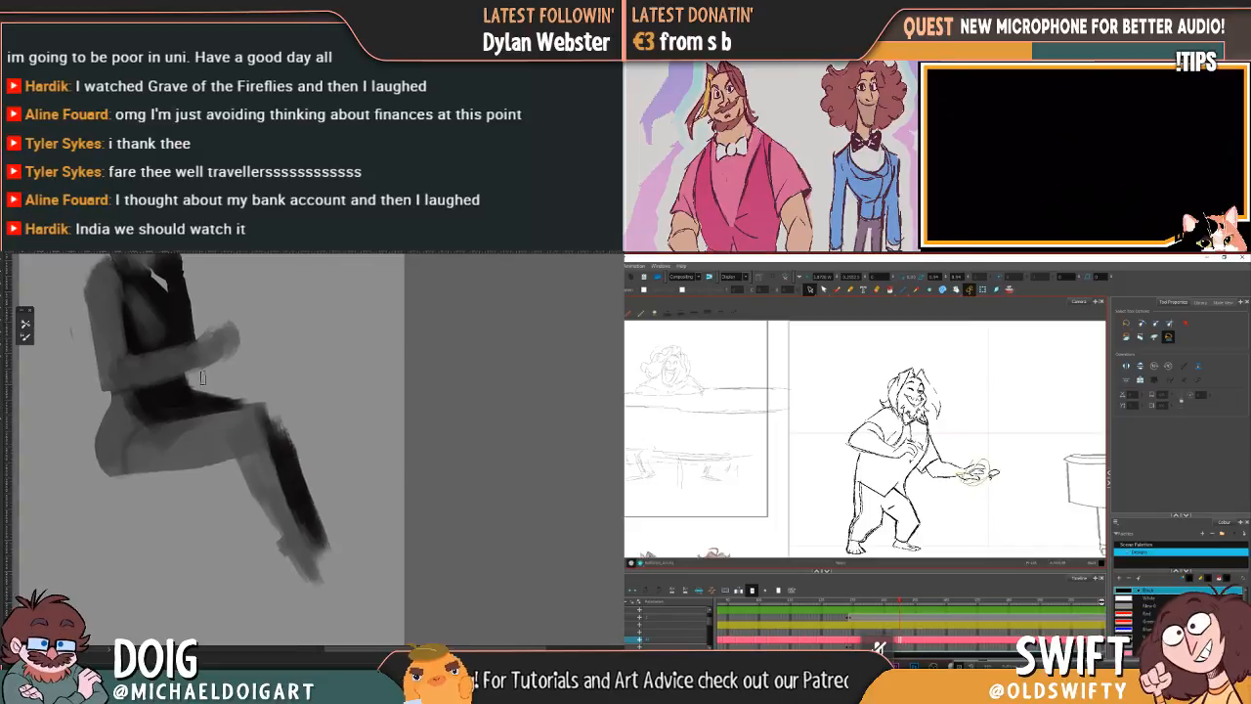
{"action": "left_click", "coordinate": [281, 460], "text": "alt"}
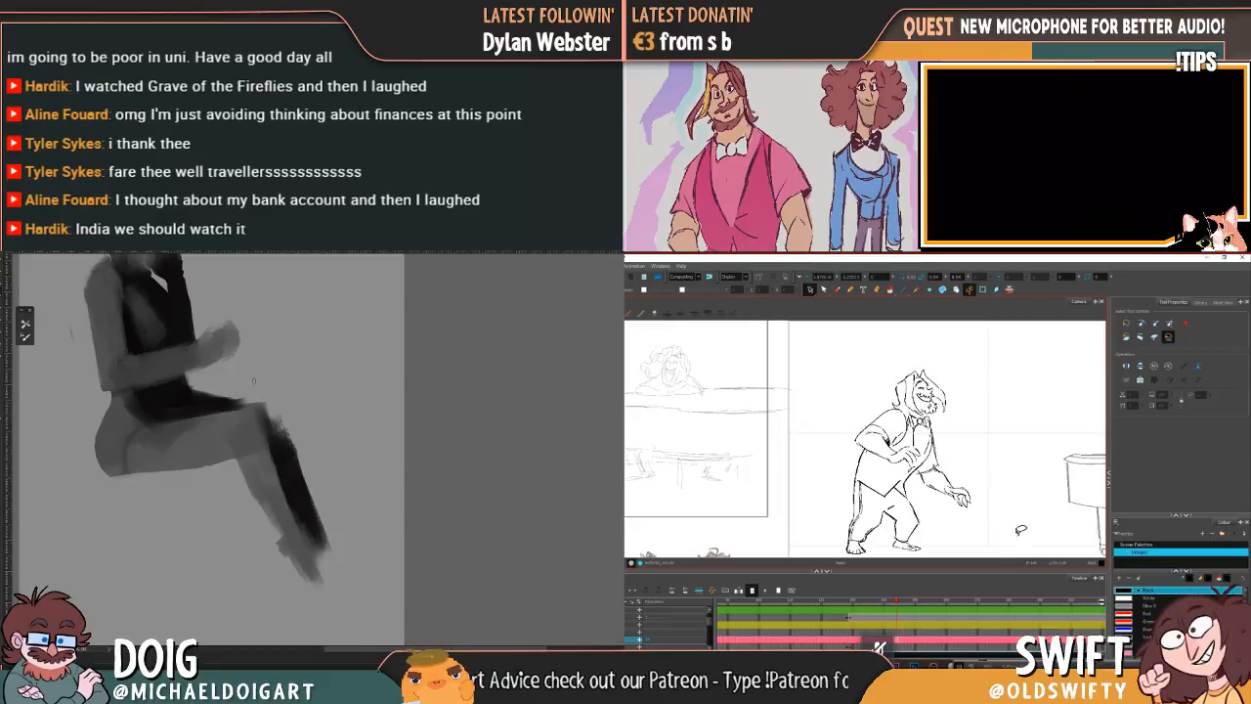
{"action": "mouse_move", "coordinate": [126, 460]}
{"action": "left_mouse_down"}
{"action": "mouse_move", "coordinate": [213, 449]}
{"action": "mouse_move", "coordinate": [241, 440]}
{"action": "mouse_move", "coordinate": [240, 426]}
{"action": "mouse_move", "coordinate": [204, 413]}
{"action": "mouse_move", "coordinate": [207, 402]}
{"action": "mouse_move", "coordinate": [221, 438]}
{"action": "mouse_move", "coordinate": [203, 444]}
{"action": "mouse_move", "coordinate": [186, 485]}
{"action": "mouse_move", "coordinate": [197, 472]}
{"action": "mouse_move", "coordinate": [113, 485]}
{"action": "left_mouse_up"}
{"action": "left_click_drag", "start_coordinate": [220, 405], "coordinate": [213, 487]}
{"action": "mouse_move", "coordinate": [199, 404]}
{"action": "left_mouse_down"}
{"action": "mouse_move", "coordinate": [231, 392]}
{"action": "mouse_move", "coordinate": [225, 403]}
{"action": "mouse_move", "coordinate": [246, 411]}
{"action": "mouse_move", "coordinate": [248, 438]}
{"action": "mouse_move", "coordinate": [257, 399]}
{"action": "left_mouse_up"}
{"action": "mouse_move", "coordinate": [916, 416]}
{"action": "left_mouse_down"}
{"action": "mouse_move", "coordinate": [897, 402]}
{"action": "mouse_move", "coordinate": [956, 374]}
{"action": "mouse_move", "coordinate": [934, 420]}
{"action": "left_mouse_up"}
{"action": "left_click_drag", "start_coordinate": [939, 369], "coordinate": [938, 370]}
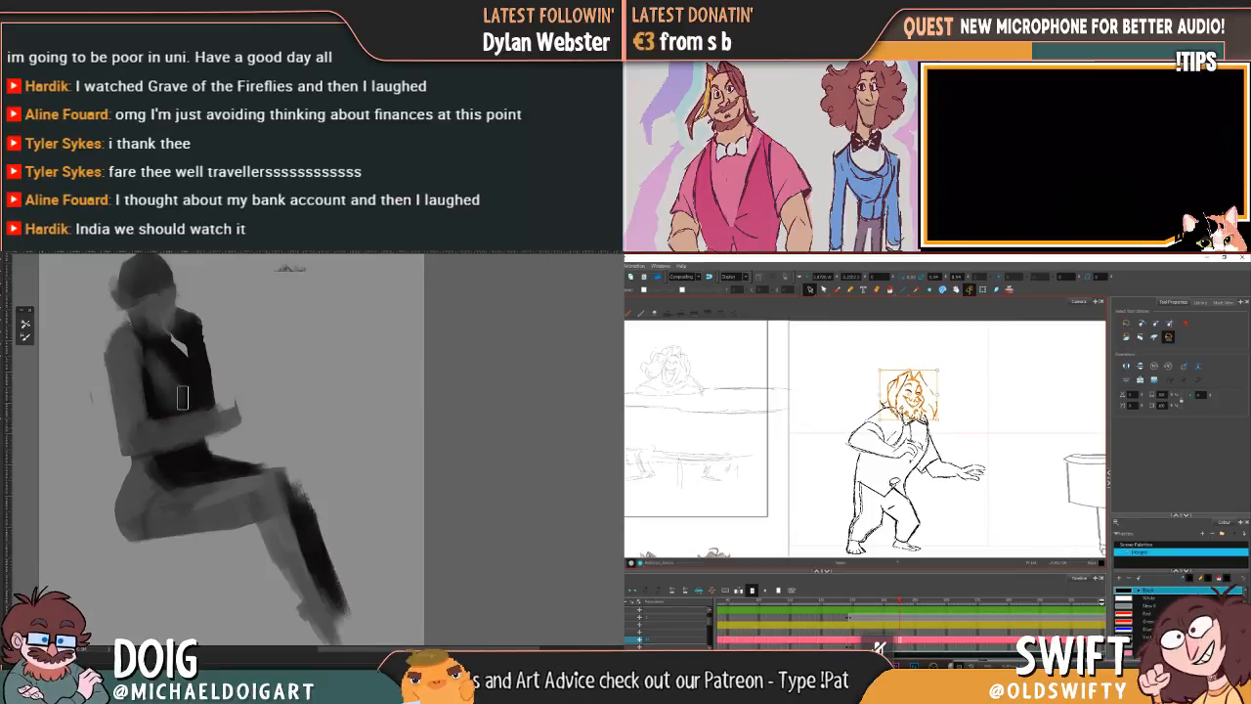
{"action": "key", "text": "Escape"}
{"action": "mouse_move", "coordinate": [893, 604]}
{"action": "left_mouse_down"}
{"action": "mouse_move", "coordinate": [882, 607]}
{"action": "mouse_move", "coordinate": [907, 615]}
{"action": "mouse_move", "coordinate": [879, 617]}
{"action": "mouse_move", "coordinate": [900, 608]}
{"action": "left_mouse_up"}
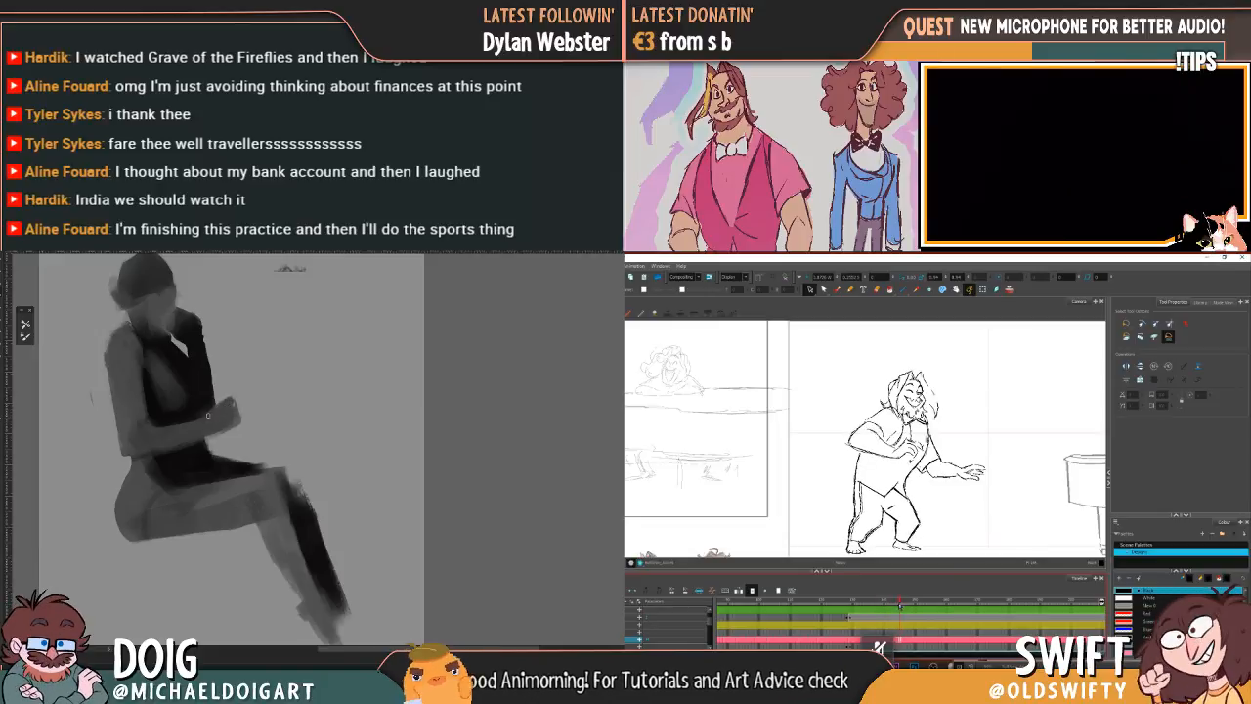
Step: Lasso the character's upper body, rotate it forward over the legs, and compare it with the neighbouring drawings
{"action": "mouse_move", "coordinate": [961, 487]}
{"action": "left_mouse_down"}
{"action": "mouse_move", "coordinate": [909, 485]}
{"action": "mouse_move", "coordinate": [892, 333]}
{"action": "mouse_move", "coordinate": [964, 480]}
{"action": "left_mouse_up"}
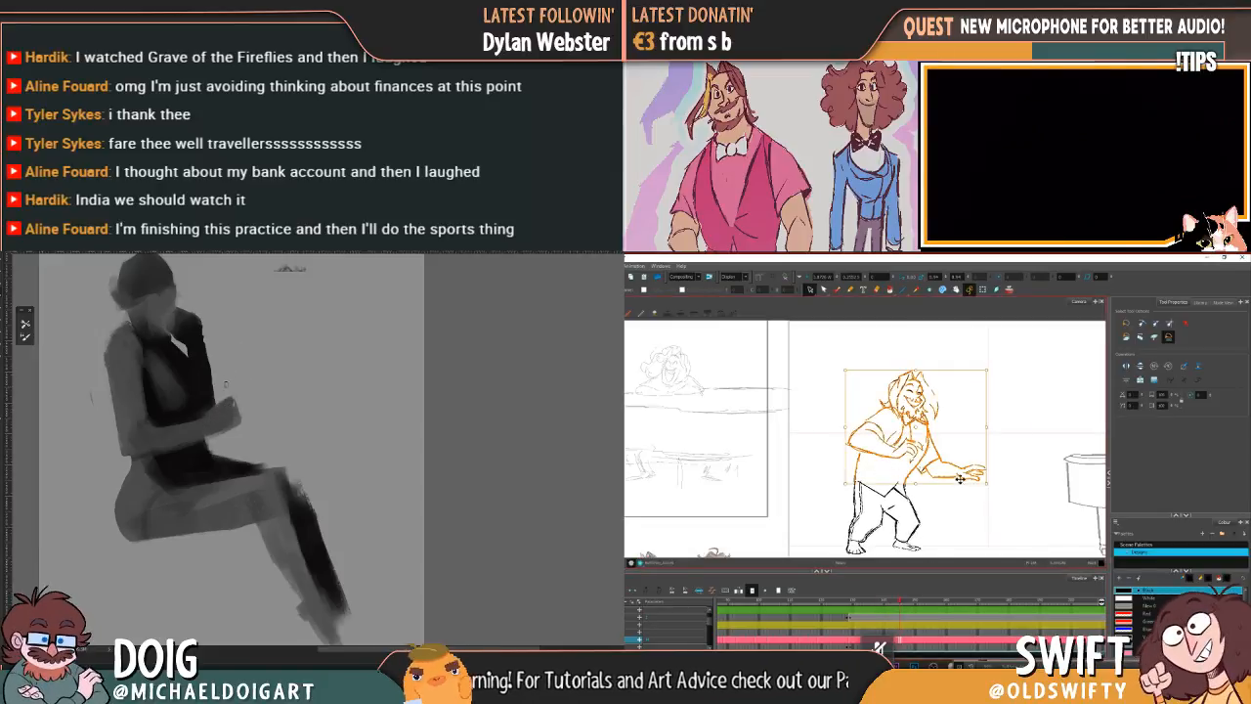
{"action": "left_click_drag", "start_coordinate": [918, 437], "coordinate": [920, 439]}
{"action": "left_click_drag", "start_coordinate": [992, 367], "coordinate": [1008, 388]}
{"action": "left_click", "coordinate": [1014, 397]}
{"action": "key", "text": "comma"}
{"action": "key", "text": "period"}
{"action": "left_click_drag", "start_coordinate": [900, 602], "coordinate": [892, 602]}
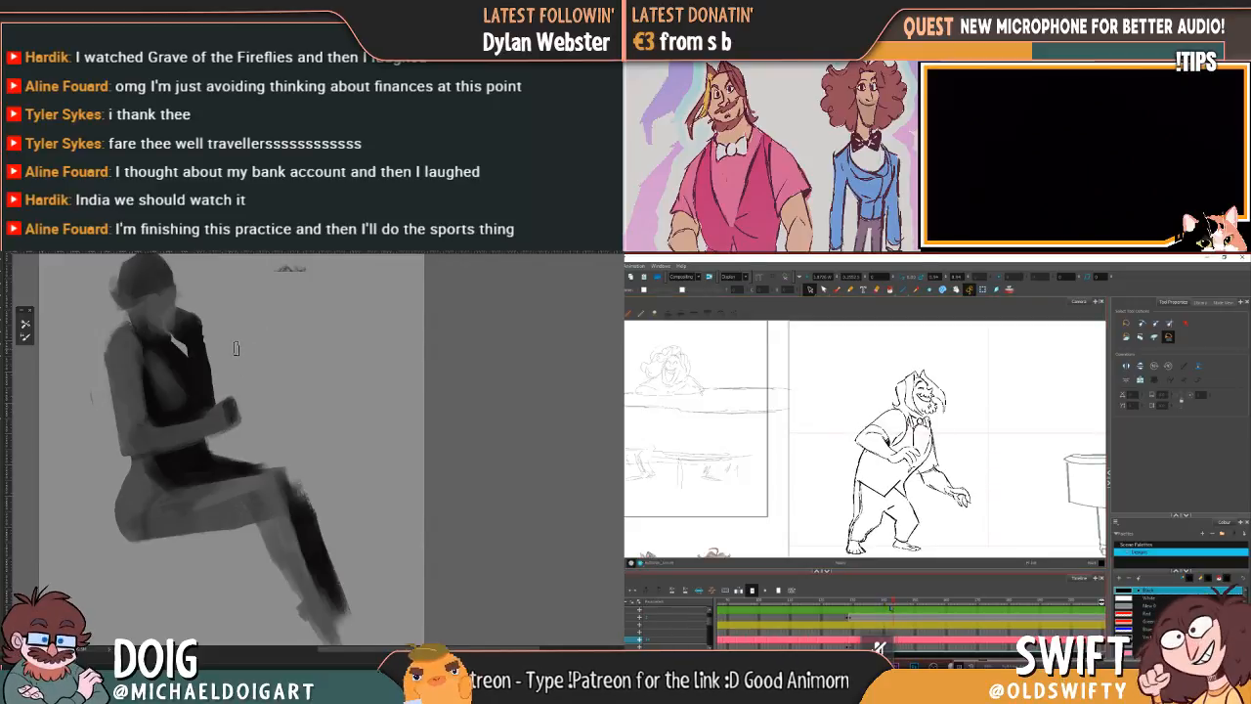
Step: Select and transform the character's head and front hair to suit the forward-leaning torso
{"action": "key", "text": "ctrl+plus"}
{"action": "mouse_move", "coordinate": [179, 394]}
{"action": "left_mouse_down"}
{"action": "mouse_move", "coordinate": [218, 384]}
{"action": "mouse_move", "coordinate": [264, 403]}
{"action": "left_mouse_up"}
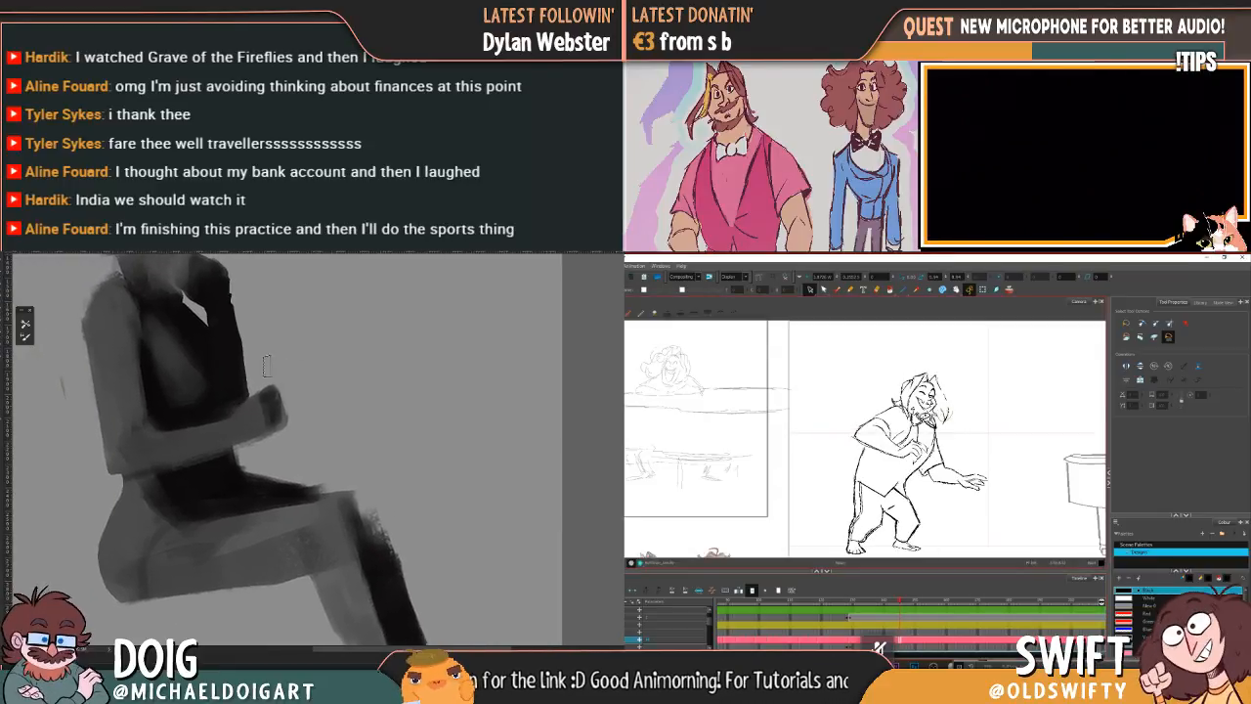
{"action": "mouse_move", "coordinate": [885, 401]}
{"action": "left_mouse_down"}
{"action": "mouse_move", "coordinate": [928, 355]}
{"action": "mouse_move", "coordinate": [944, 421]}
{"action": "left_mouse_up"}
{"action": "left_click", "coordinate": [159, 455], "text": "alt"}
{"action": "left_click_drag", "start_coordinate": [951, 372], "coordinate": [931, 403]}
{"action": "left_click", "coordinate": [998, 406]}
{"action": "key", "text": "f"}
{"action": "mouse_move", "coordinate": [228, 402]}
{"action": "left_mouse_down"}
{"action": "mouse_move", "coordinate": [224, 416]}
{"action": "mouse_move", "coordinate": [223, 399]}
{"action": "left_mouse_up"}
{"action": "key", "text": "g"}
{"action": "mouse_move", "coordinate": [950, 418]}
{"action": "left_mouse_down"}
{"action": "mouse_move", "coordinate": [917, 409]}
{"action": "mouse_move", "coordinate": [904, 376]}
{"action": "mouse_move", "coordinate": [967, 374]}
{"action": "left_mouse_up"}
{"action": "left_click", "coordinate": [989, 384]}
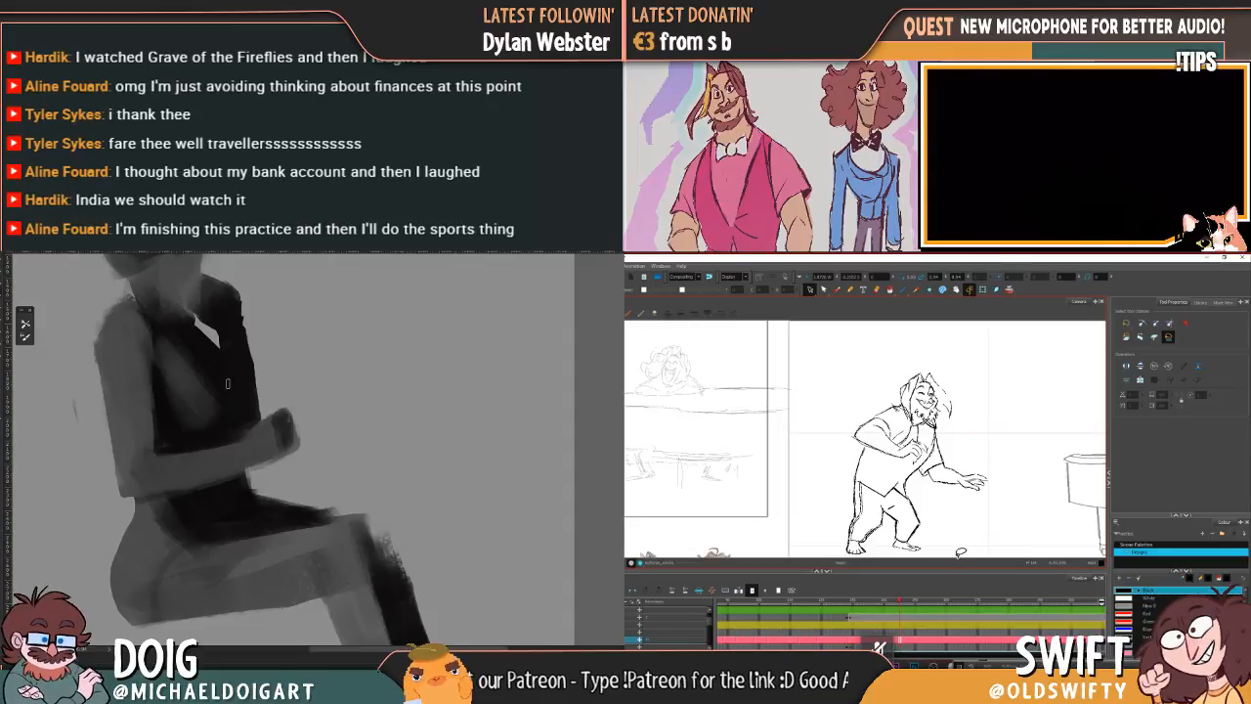
Step: Examine the seated figure's overall silhouette and proportions on the whole canvas
{"action": "key", "text": "ctrl+minus"}
{"action": "key", "text": "ctrl+minus"}
{"action": "key", "text": "ctrl+minus"}
{"action": "key", "text": "ctrl+plus"}
{"action": "key", "text": "ctrl+plus"}
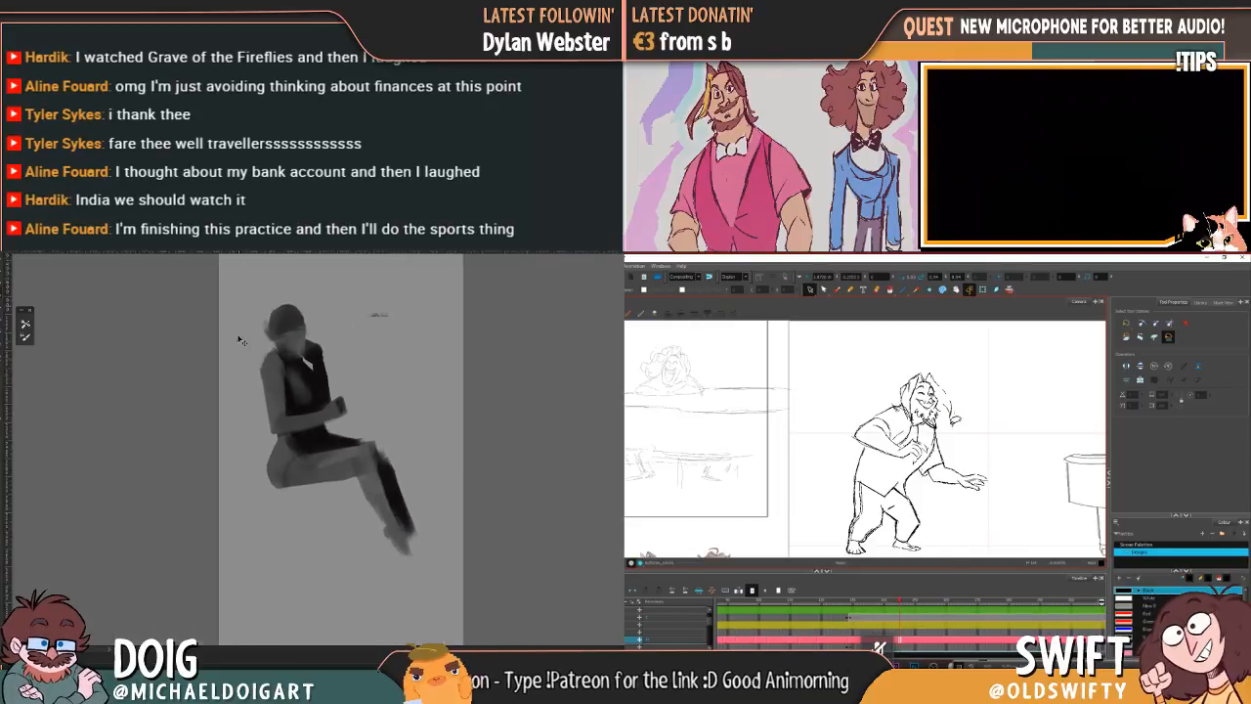
{"action": "left_click_drag", "start_coordinate": [262, 358], "coordinate": [228, 426]}
{"action": "key", "text": "ctrl+plus"}
Step: Lasso the character's face and front hair, adjust their placement, and deselect
{"action": "mouse_move", "coordinate": [920, 401]}
{"action": "left_mouse_down"}
{"action": "mouse_move", "coordinate": [923, 372]}
{"action": "mouse_move", "coordinate": [968, 384]}
{"action": "mouse_move", "coordinate": [956, 418]}
{"action": "mouse_move", "coordinate": [942, 419]}
{"action": "left_mouse_up"}
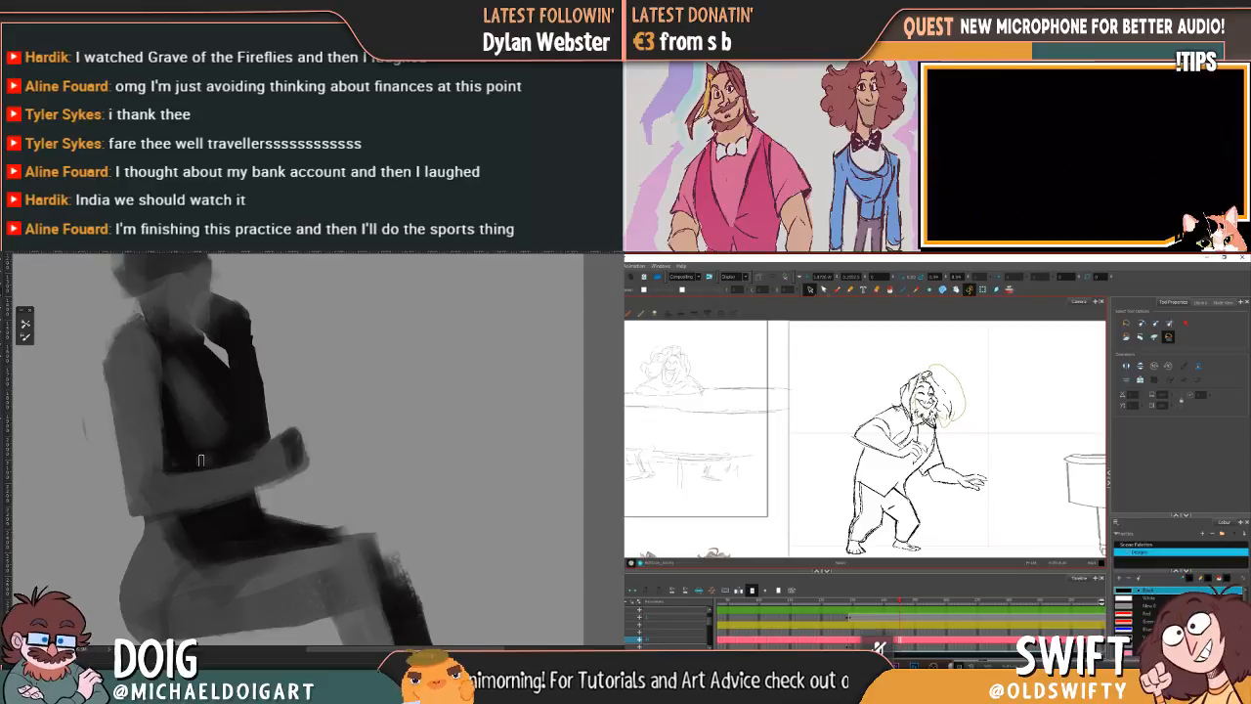
{"action": "left_click_drag", "start_coordinate": [961, 372], "coordinate": [955, 418]}
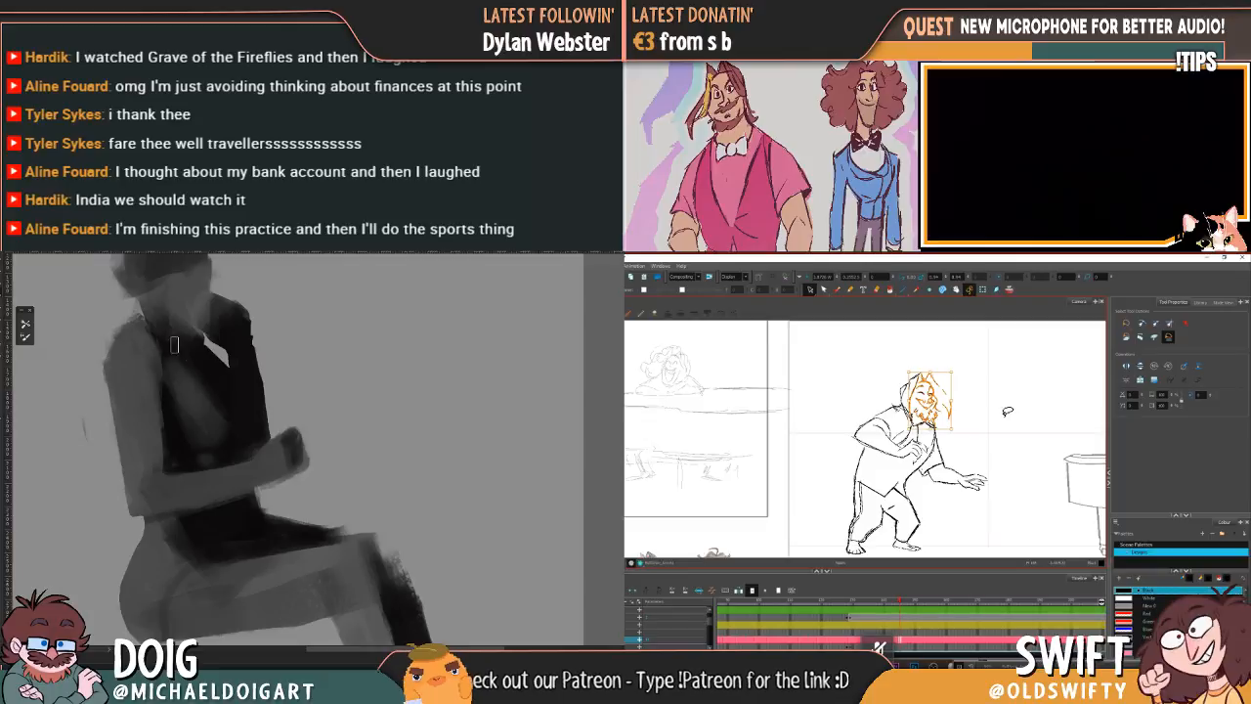
{"action": "left_click", "coordinate": [1007, 411]}
Step: Flip between the adjusted pose and the neighbouring drawing to examine the head's movement
{"action": "key", "text": "comma"}
{"action": "key", "text": "period"}
{"action": "key", "text": "comma"}
{"action": "key", "text": "period"}
{"action": "key", "text": "comma"}
{"action": "key", "text": "period"}
{"action": "key", "text": "comma"}
{"action": "key", "text": "period"}
{"action": "key", "text": "comma"}
{"action": "key", "text": "period"}
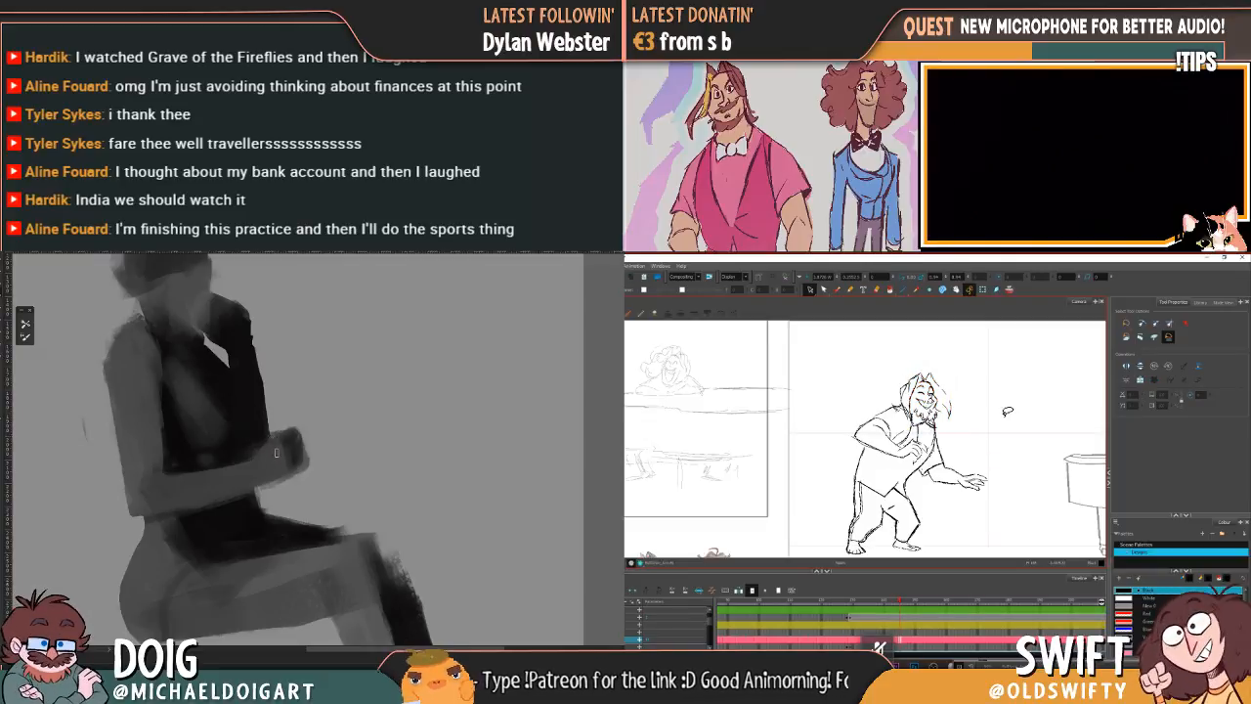
{"action": "mouse_move", "coordinate": [900, 603]}
{"action": "left_mouse_down"}
{"action": "mouse_move", "coordinate": [875, 601]}
{"action": "mouse_move", "coordinate": [910, 599]}
{"action": "mouse_move", "coordinate": [897, 602]}
{"action": "left_mouse_up"}
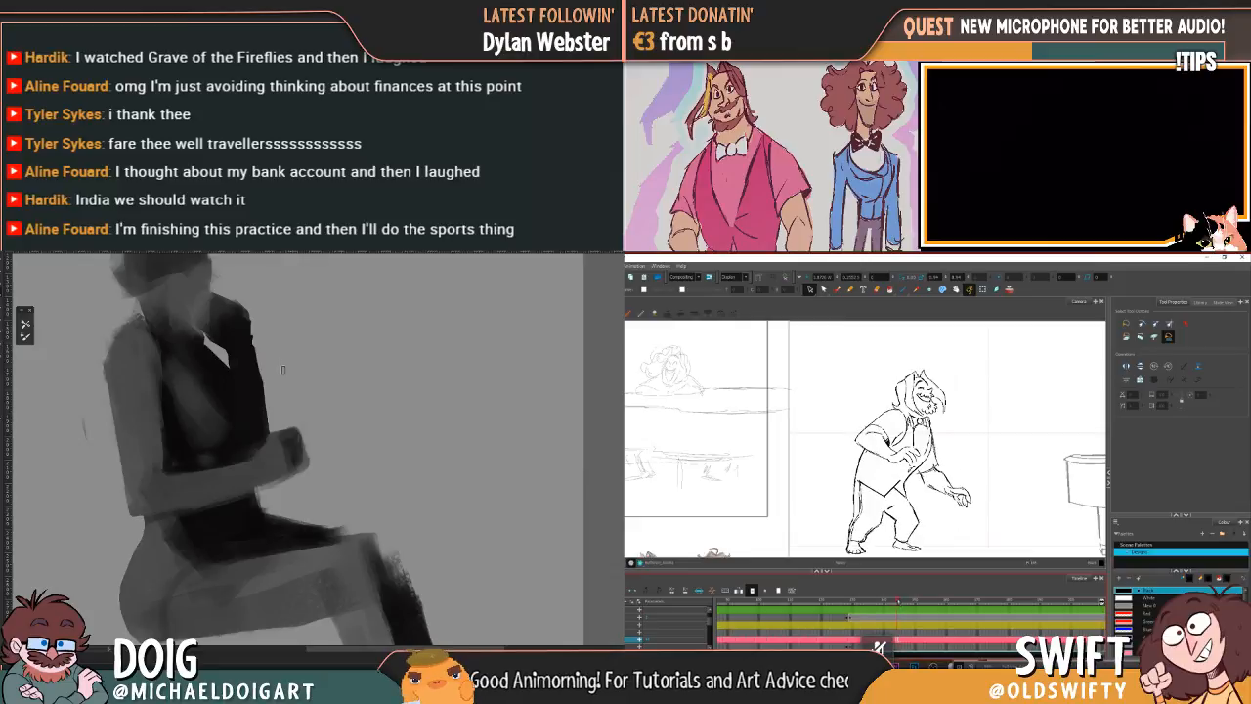
Step: Adjust the character's back shoulder and sleeve, and start a thin vertical line above the seated figure's hand
{"action": "left_click_drag", "start_coordinate": [282, 385], "coordinate": [284, 428]}
{"action": "left_click_drag", "start_coordinate": [897, 602], "coordinate": [900, 601]}
{"action": "mouse_move", "coordinate": [886, 415]}
{"action": "left_mouse_down"}
{"action": "mouse_move", "coordinate": [857, 430]}
{"action": "mouse_move", "coordinate": [879, 440]}
{"action": "mouse_move", "coordinate": [889, 428]}
{"action": "mouse_move", "coordinate": [857, 451]}
{"action": "left_mouse_up"}
{"action": "left_click", "coordinate": [879, 474]}
{"action": "key", "text": "comma"}
{"action": "key", "text": "period"}
{"action": "left_click_drag", "start_coordinate": [282, 467], "coordinate": [273, 401]}
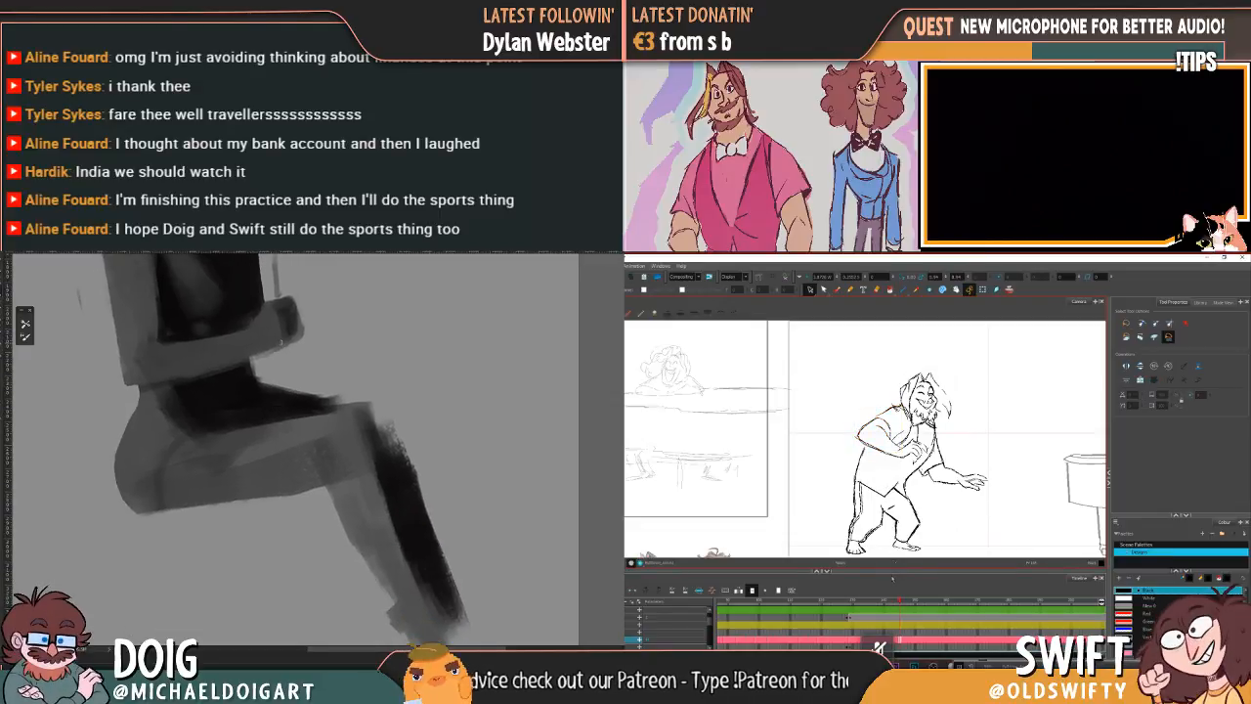
Step: Try a short continuation of the vertical line below the hand, undo it, and compare the character's shoulder between drawings
{"action": "left_click_drag", "start_coordinate": [282, 350], "coordinate": [284, 387]}
{"action": "key", "text": "comma"}
{"action": "key", "text": "period"}
{"action": "key", "text": "comma"}
{"action": "key", "text": "period"}
{"action": "key", "text": "ctrl+z"}
{"action": "key", "text": "comma"}
{"action": "key", "text": "period"}
{"action": "key", "text": "comma"}
{"action": "key", "text": "period"}
Step: Extend the thin vertical line from the seated figure's hand down past the thigh and clean up around the hand
{"action": "mouse_move", "coordinate": [282, 350]}
{"action": "left_mouse_down"}
{"action": "mouse_move", "coordinate": [287, 427]}
{"action": "mouse_move", "coordinate": [280, 371]}
{"action": "mouse_move", "coordinate": [291, 369]}
{"action": "left_mouse_up"}
{"action": "left_click_drag", "start_coordinate": [285, 461], "coordinate": [297, 586]}
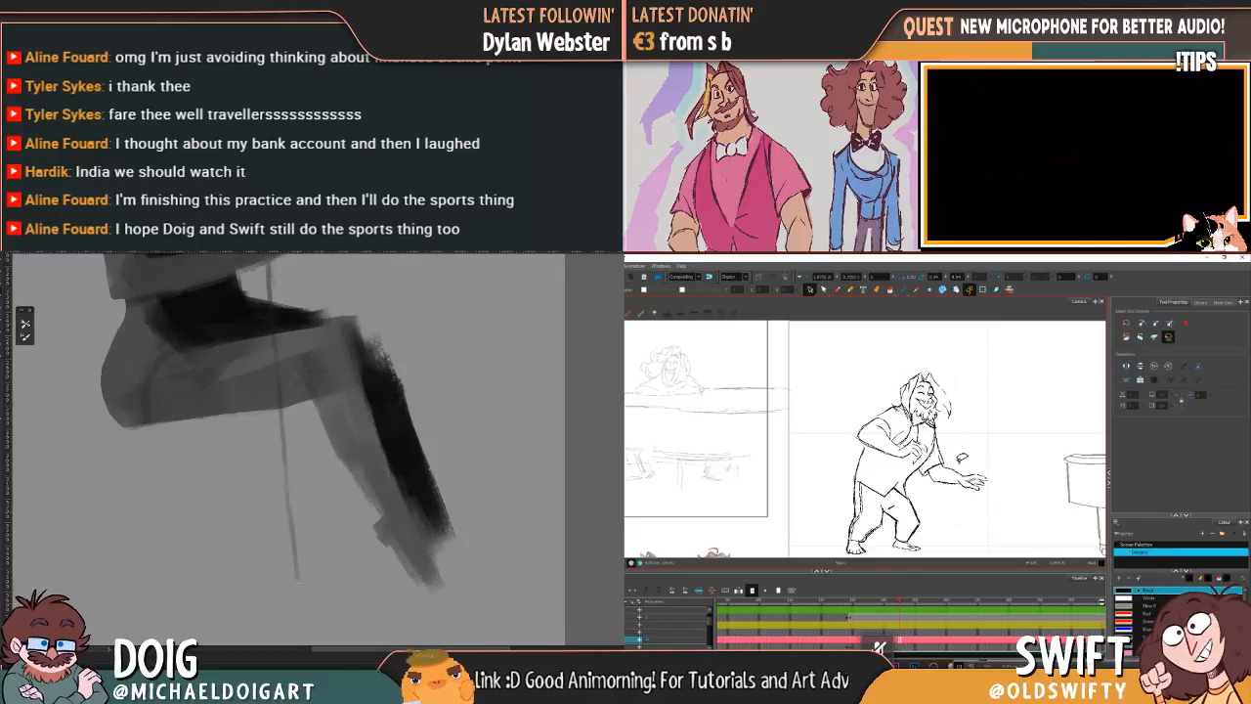
{"action": "mouse_move", "coordinate": [271, 435]}
{"action": "left_mouse_down"}
{"action": "mouse_move", "coordinate": [279, 518]}
{"action": "mouse_move", "coordinate": [271, 439]}
{"action": "mouse_move", "coordinate": [278, 494]}
{"action": "left_mouse_up"}
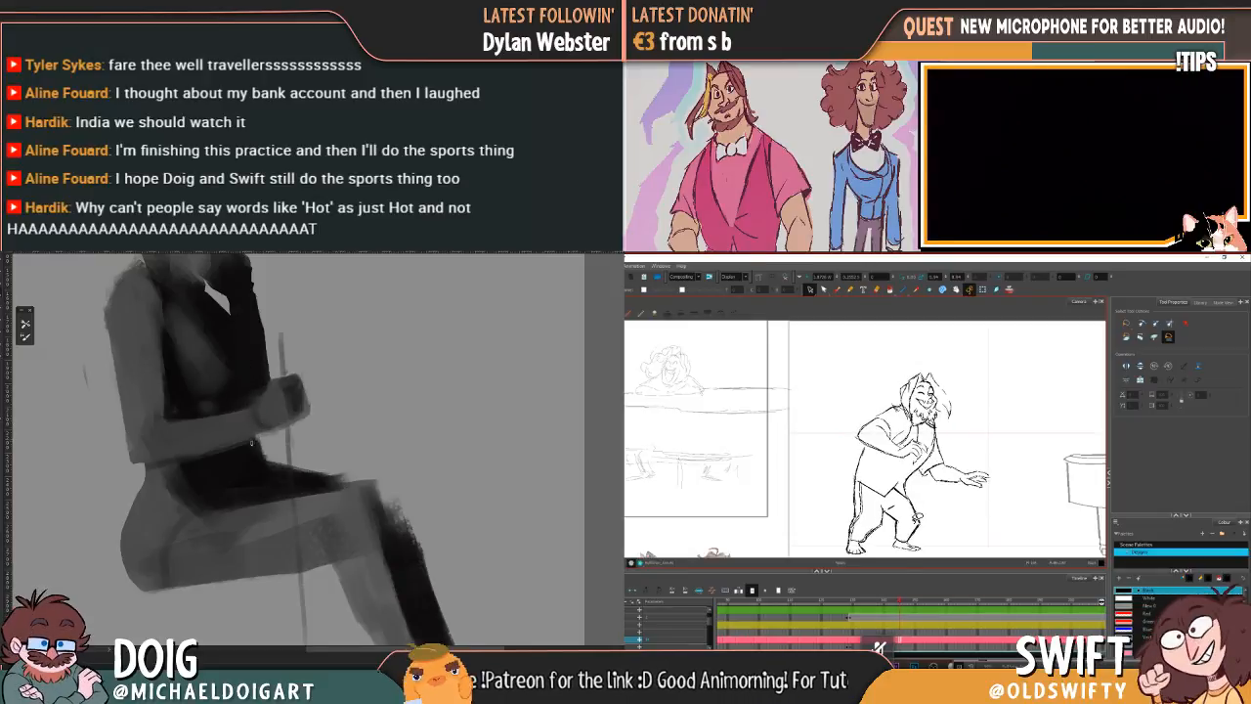
{"action": "left_click_drag", "start_coordinate": [292, 426], "coordinate": [279, 417]}
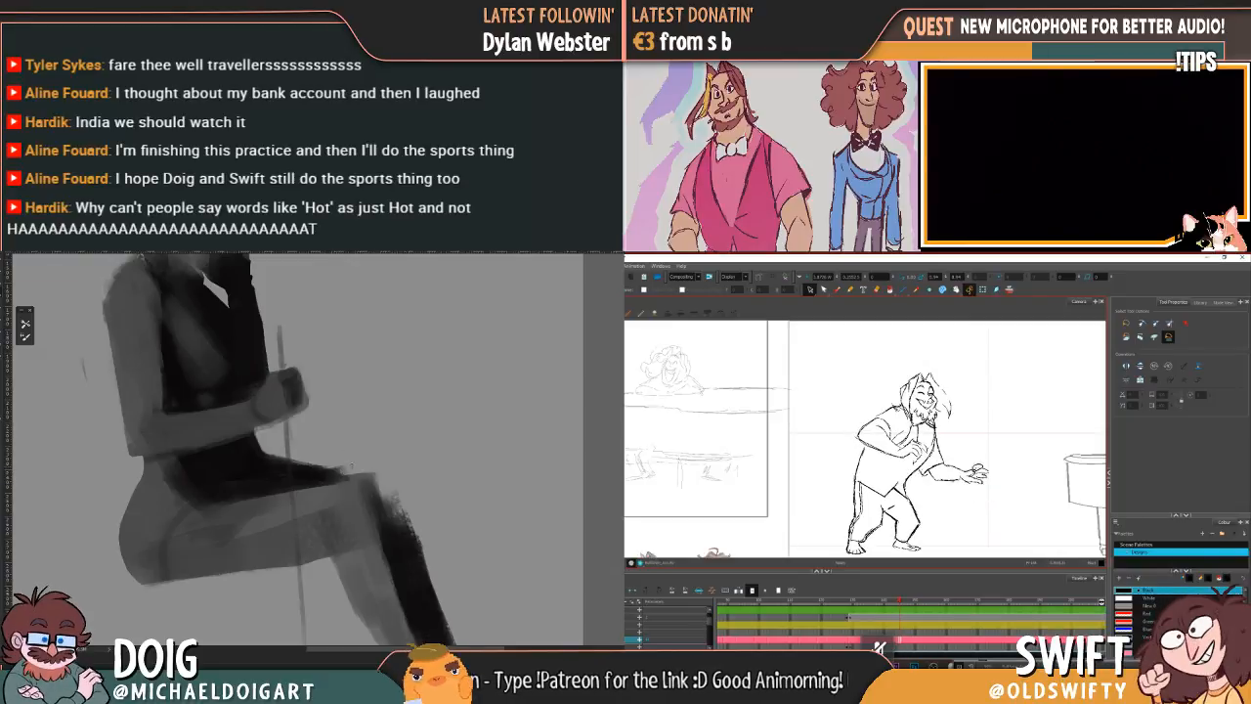
Step: Delete the animated character's outstretched hand and tidy the upper edge of the seated figure's knee
{"action": "left_click_drag", "start_coordinate": [991, 486], "coordinate": [958, 471]}
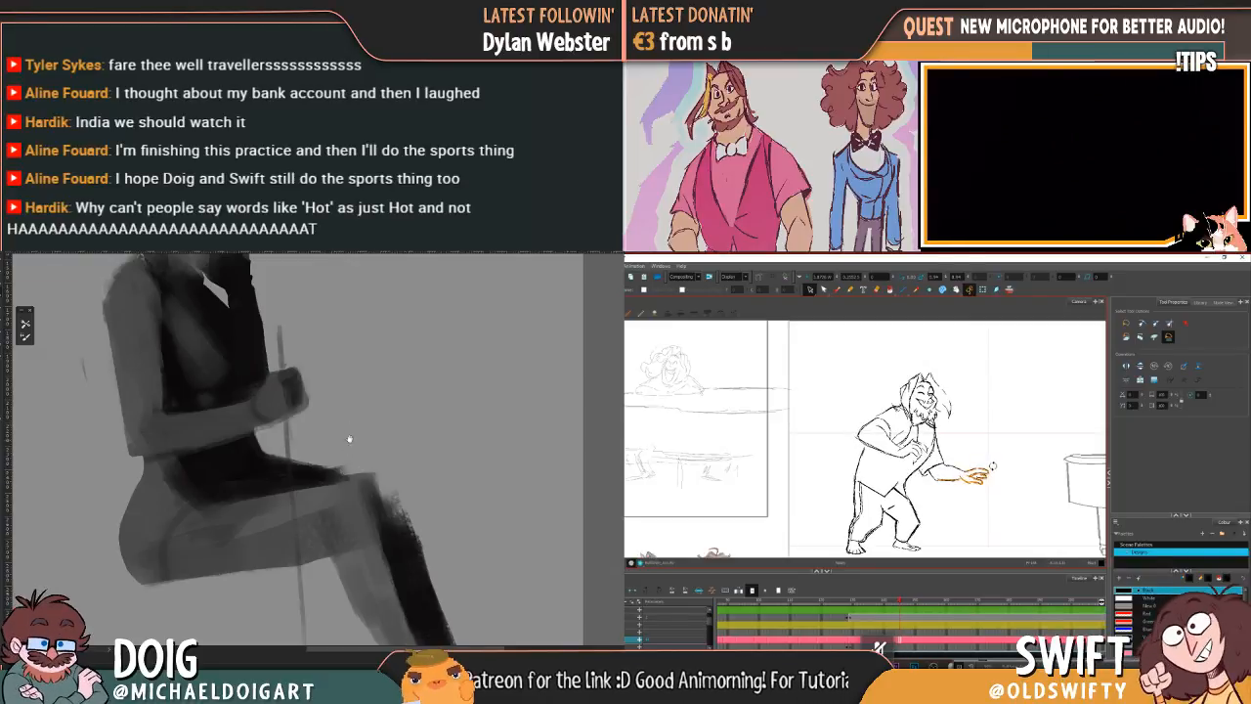
{"action": "left_click", "coordinate": [1019, 473]}
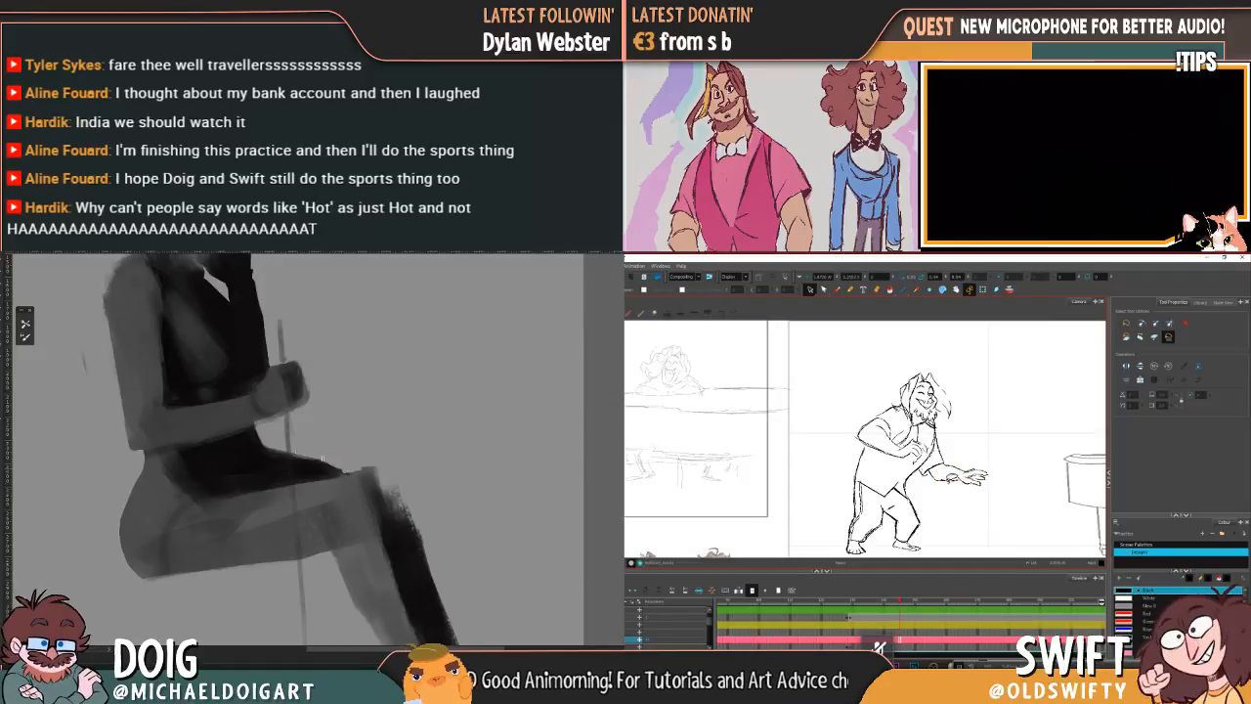
{"action": "left_click_drag", "start_coordinate": [987, 465], "coordinate": [958, 466]}
{"action": "key", "text": "Delete"}
{"action": "left_click_drag", "start_coordinate": [342, 467], "coordinate": [302, 438]}
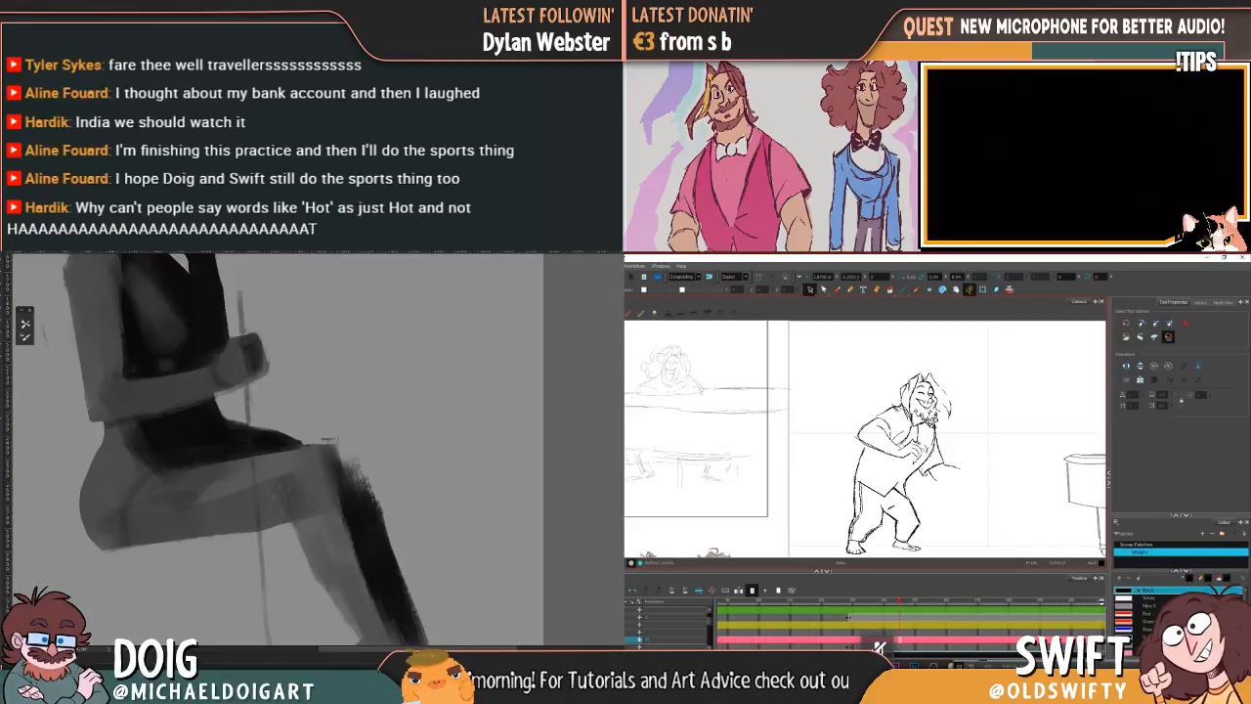
Step: Start redrawing the character's outstretched hand with the brush, checking its position against the previous drawing
{"action": "key", "text": "alt+b"}
{"action": "key", "text": "comma"}
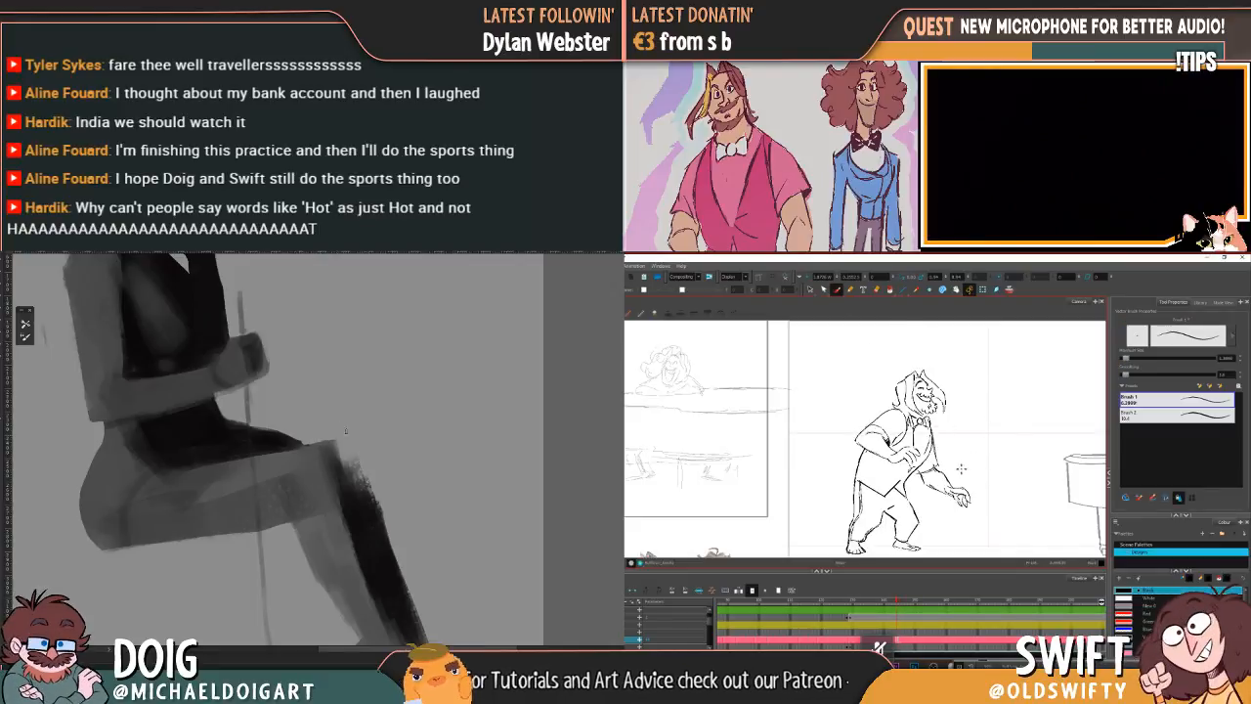
{"action": "key", "text": "period"}
{"action": "left_click_drag", "start_coordinate": [345, 430], "coordinate": [341, 427]}
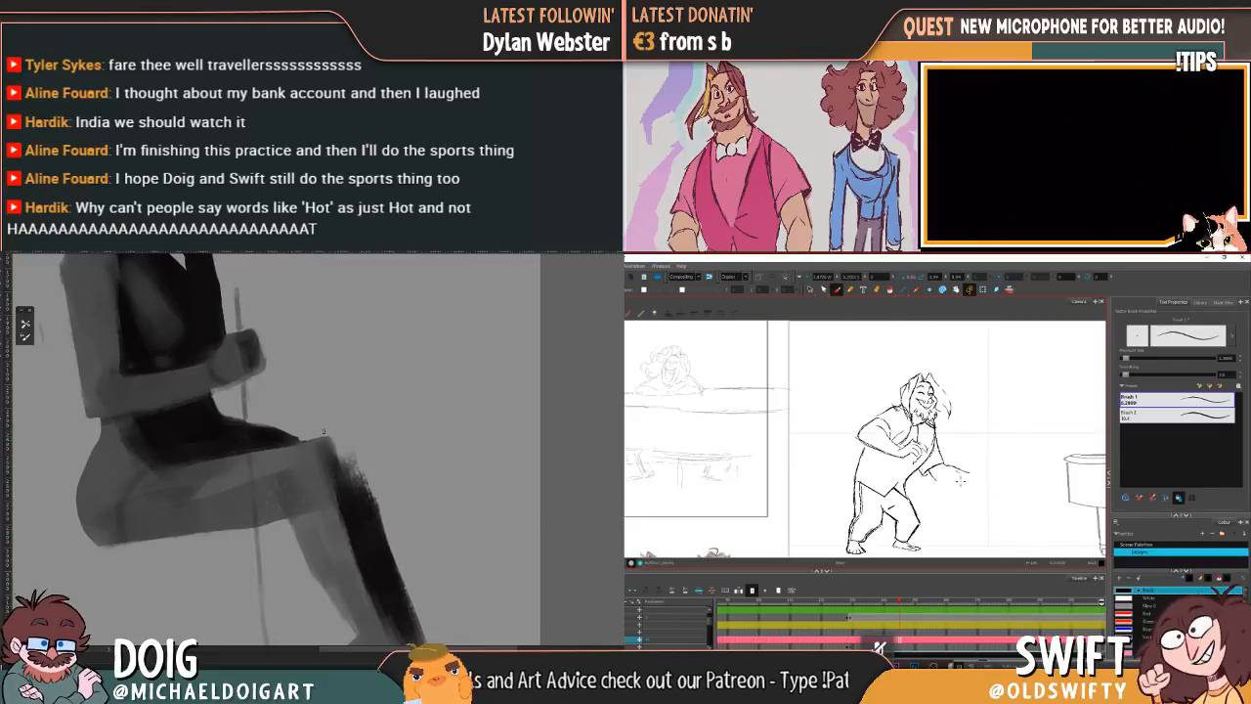
{"action": "mouse_move", "coordinate": [954, 480]}
{"action": "left_mouse_down"}
{"action": "mouse_move", "coordinate": [935, 481]}
{"action": "mouse_move", "coordinate": [978, 470]}
{"action": "left_mouse_up"}
{"action": "key", "text": "comma"}
{"action": "key", "text": "period"}
Step: Clean up the rough top of the seated figure's dark knee and compare the character's redrawn hand with the previous drawing
{"action": "left_click_drag", "start_coordinate": [344, 465], "coordinate": [277, 406]}
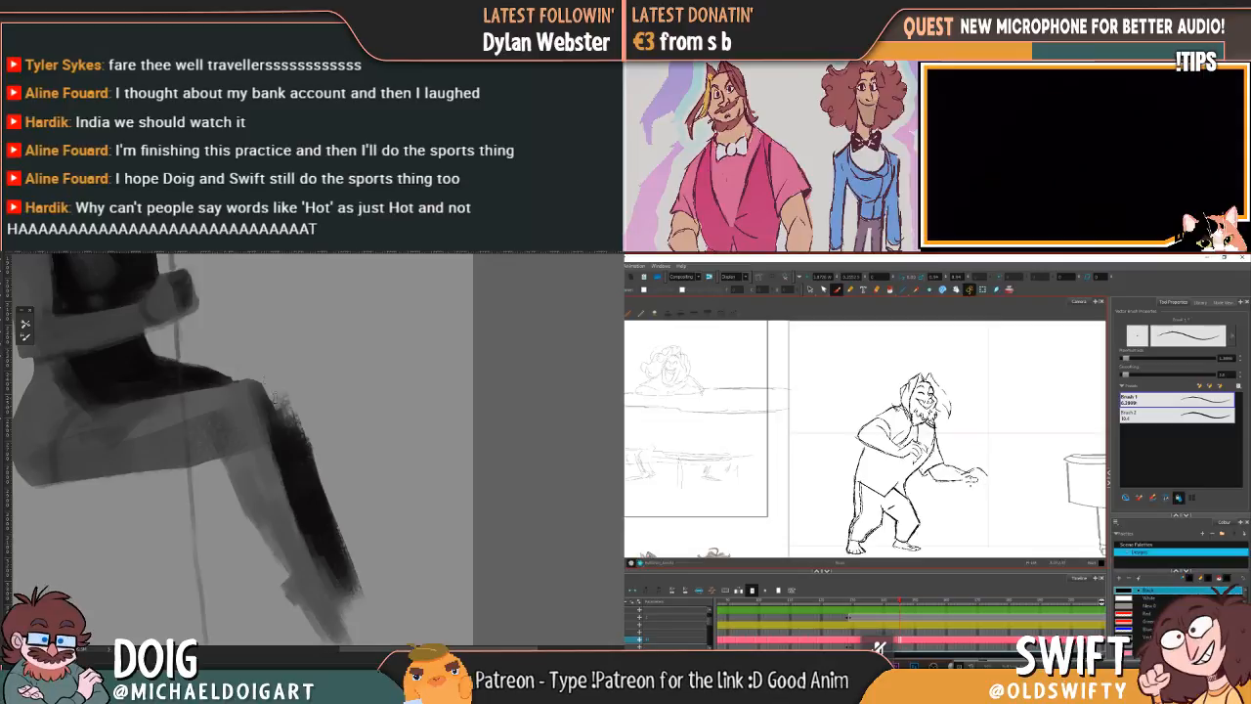
{"action": "left_click_drag", "start_coordinate": [294, 403], "coordinate": [293, 413]}
{"action": "key", "text": "comma"}
{"action": "key", "text": "period"}
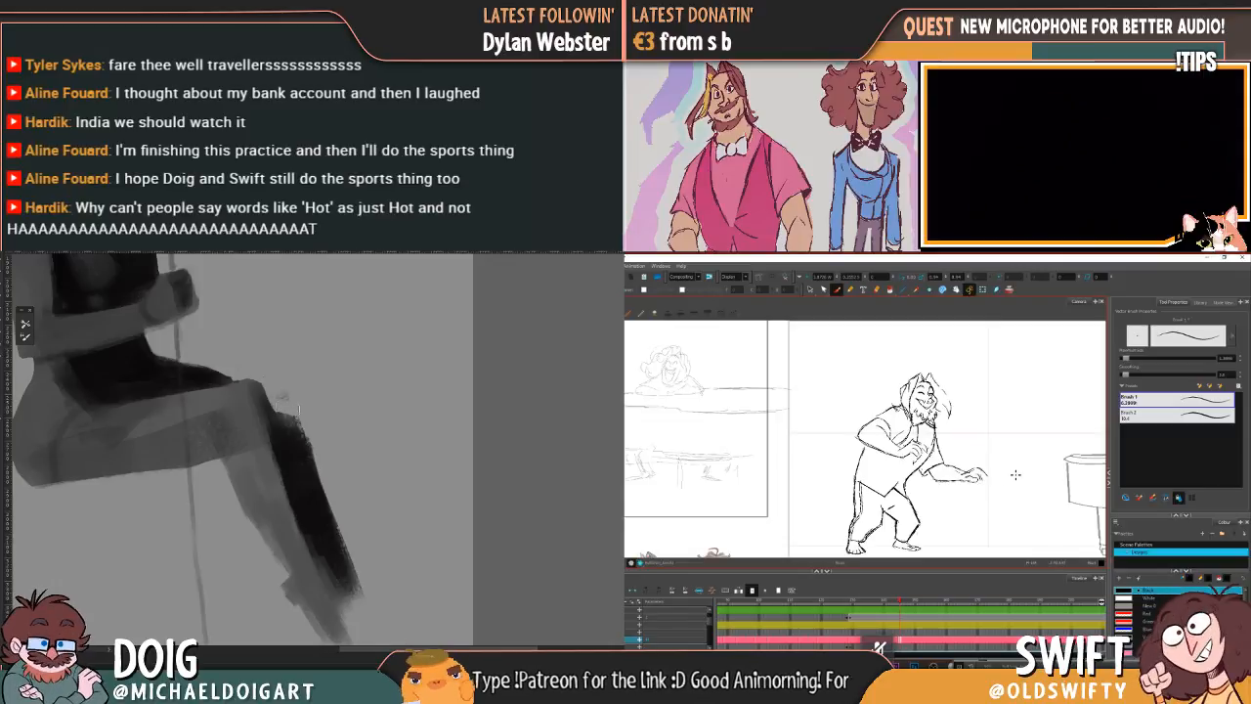
{"action": "key", "text": "comma"}
{"action": "key", "text": "period"}
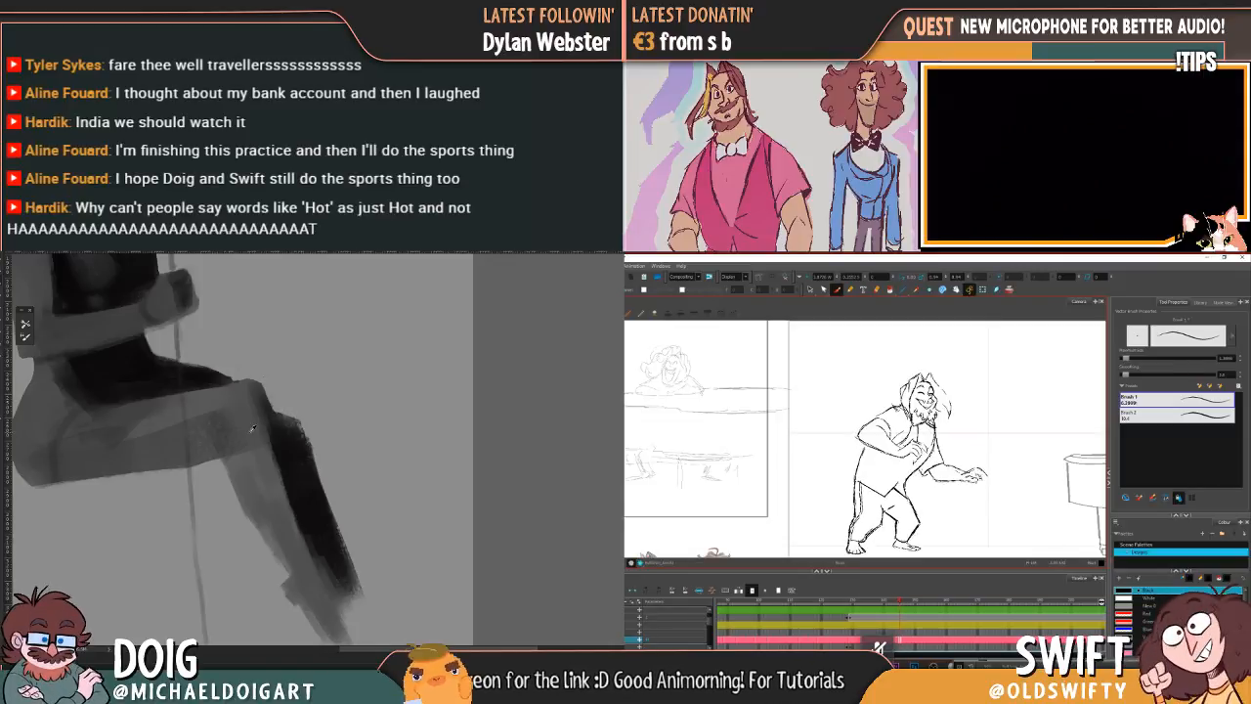
{"action": "key", "text": "comma"}
{"action": "key", "text": "period"}
Step: Smooth the seated figure's dark lower leg and delete unwanted lines from the character's redrawn hand
{"action": "left_click_drag", "start_coordinate": [284, 440], "coordinate": [323, 538]}
{"action": "key", "text": "comma"}
{"action": "key", "text": "period"}
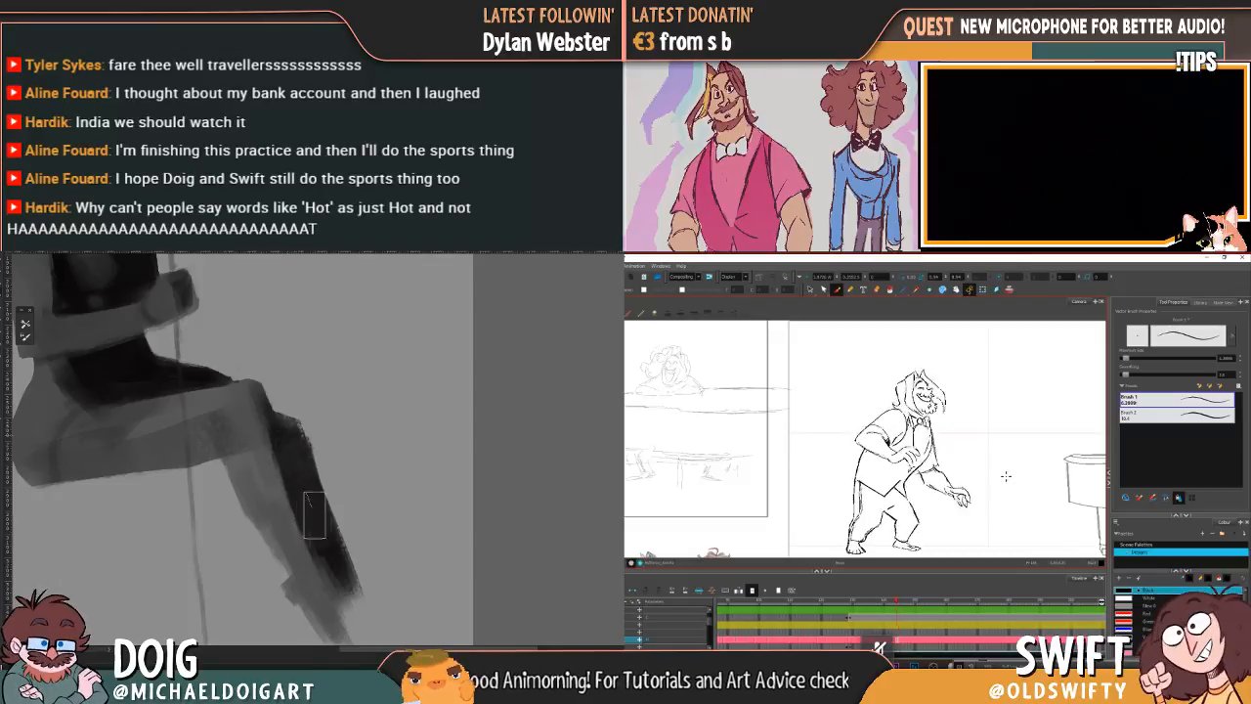
{"action": "key", "text": "alt+s"}
{"action": "left_click_drag", "start_coordinate": [302, 482], "coordinate": [330, 548]}
{"action": "key", "text": "Delete"}
Step: Refine the dark knee's edge with a smaller brush and sketch the fingers of the character's outstretched hand again
{"action": "key", "text": "bracketleft"}
{"action": "mouse_move", "coordinate": [289, 422]}
{"action": "left_mouse_down"}
{"action": "mouse_move", "coordinate": [305, 453]}
{"action": "mouse_move", "coordinate": [300, 443]}
{"action": "left_mouse_up"}
{"action": "left_click", "coordinate": [837, 289]}
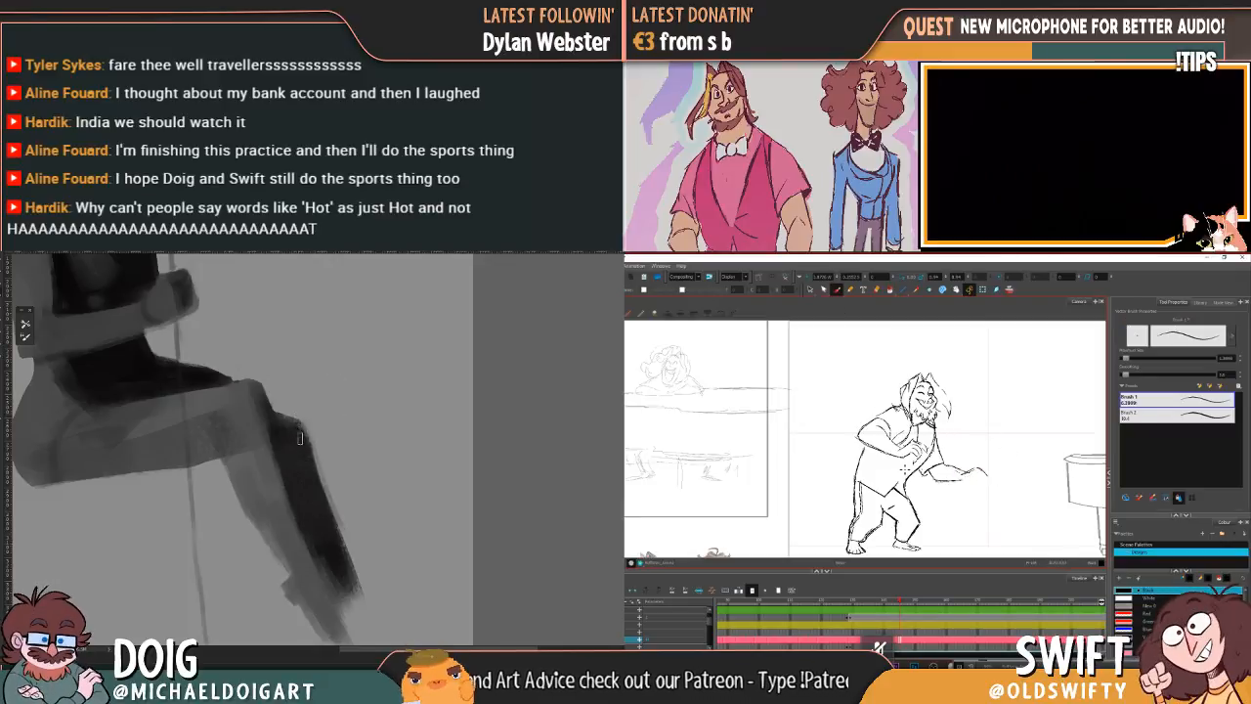
{"action": "mouse_move", "coordinate": [170, 328]}
{"action": "left_mouse_down"}
{"action": "mouse_move", "coordinate": [275, 393]}
{"action": "mouse_move", "coordinate": [277, 383]}
{"action": "left_mouse_up"}
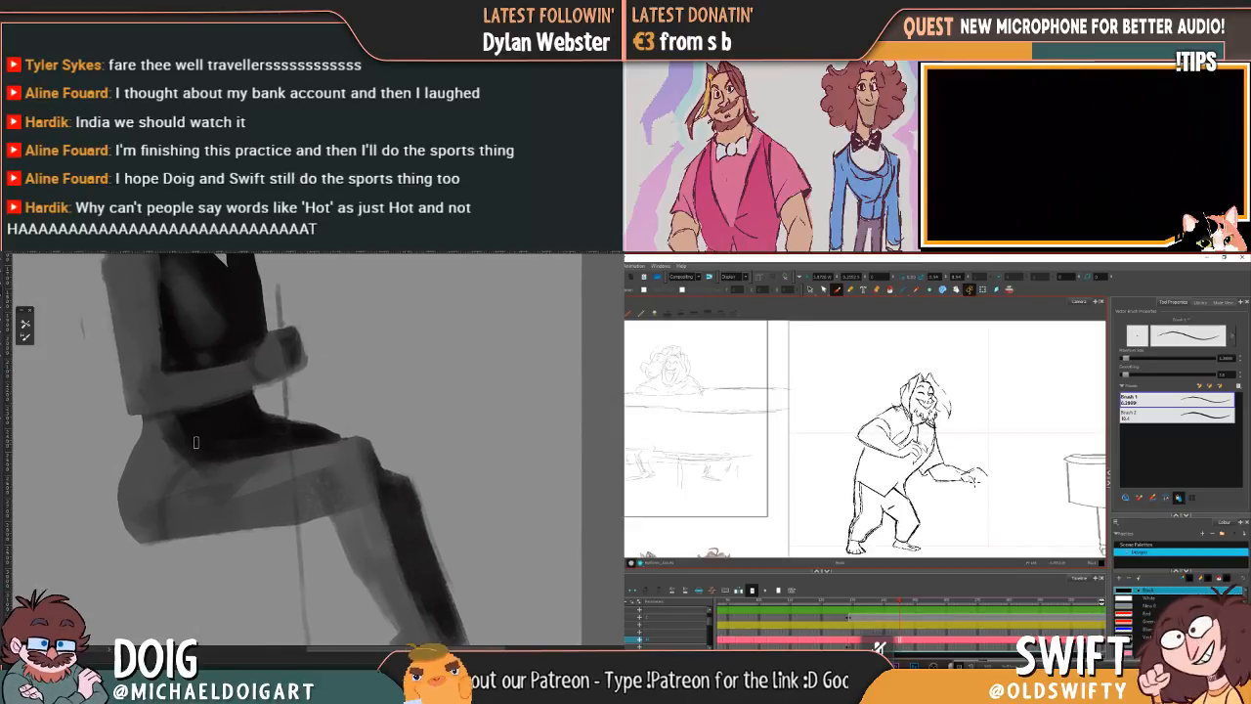
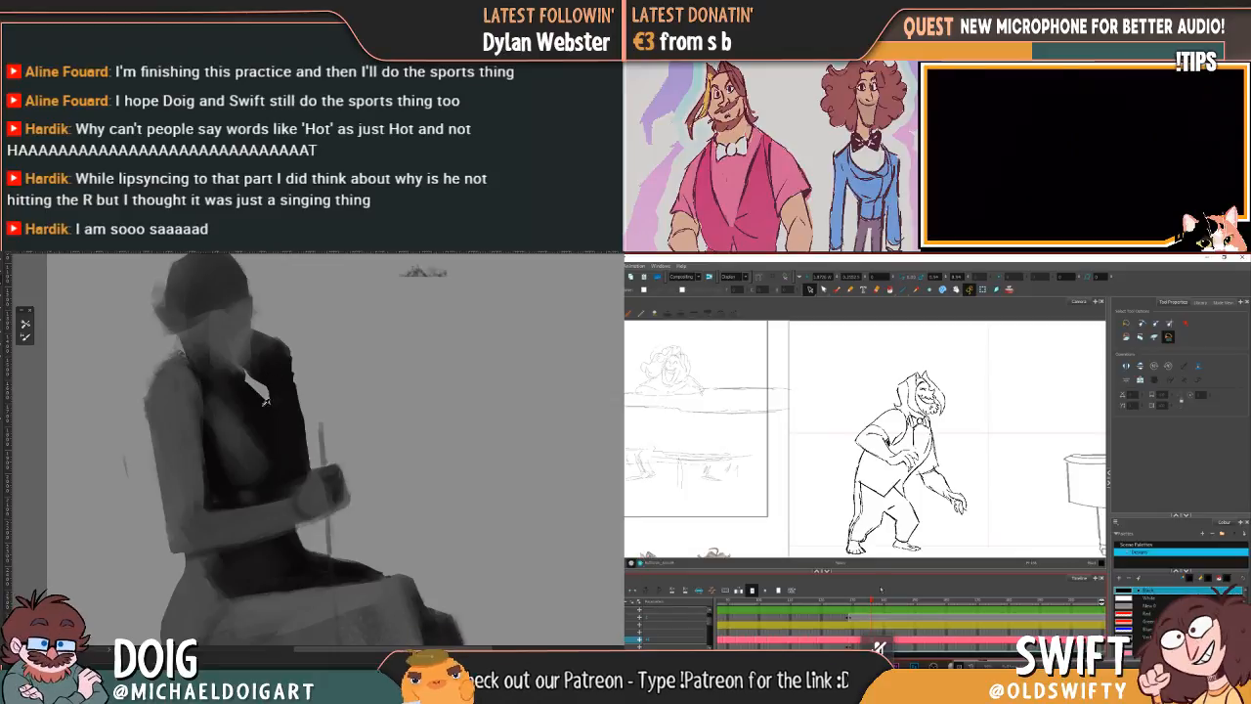
Step: Paint a dark vertical stroke down the seated figure's face and neck and touch up the dark chest
{"action": "scroll", "coordinate": [280, 419], "scroll_direction": "down", "scroll_amount": 3}
{"action": "scroll", "coordinate": [241, 400], "scroll_direction": "up", "scroll_amount": 3}
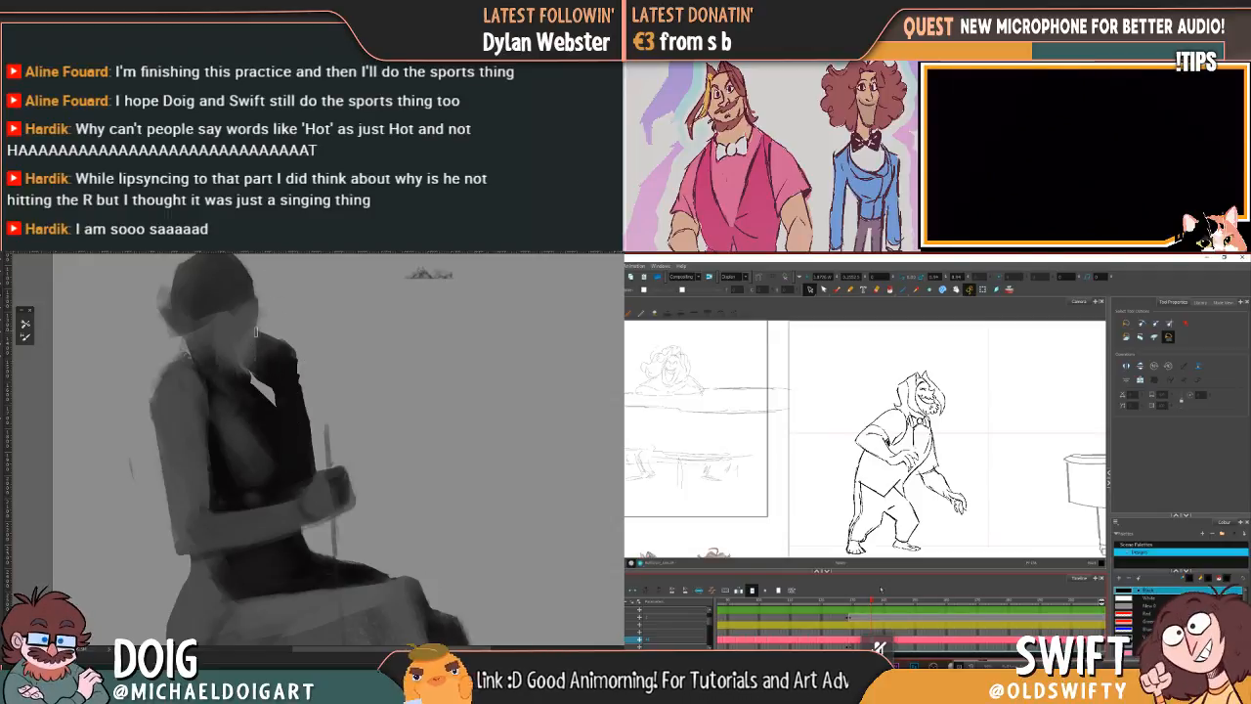
{"action": "left_click_drag", "start_coordinate": [230, 313], "coordinate": [246, 384]}
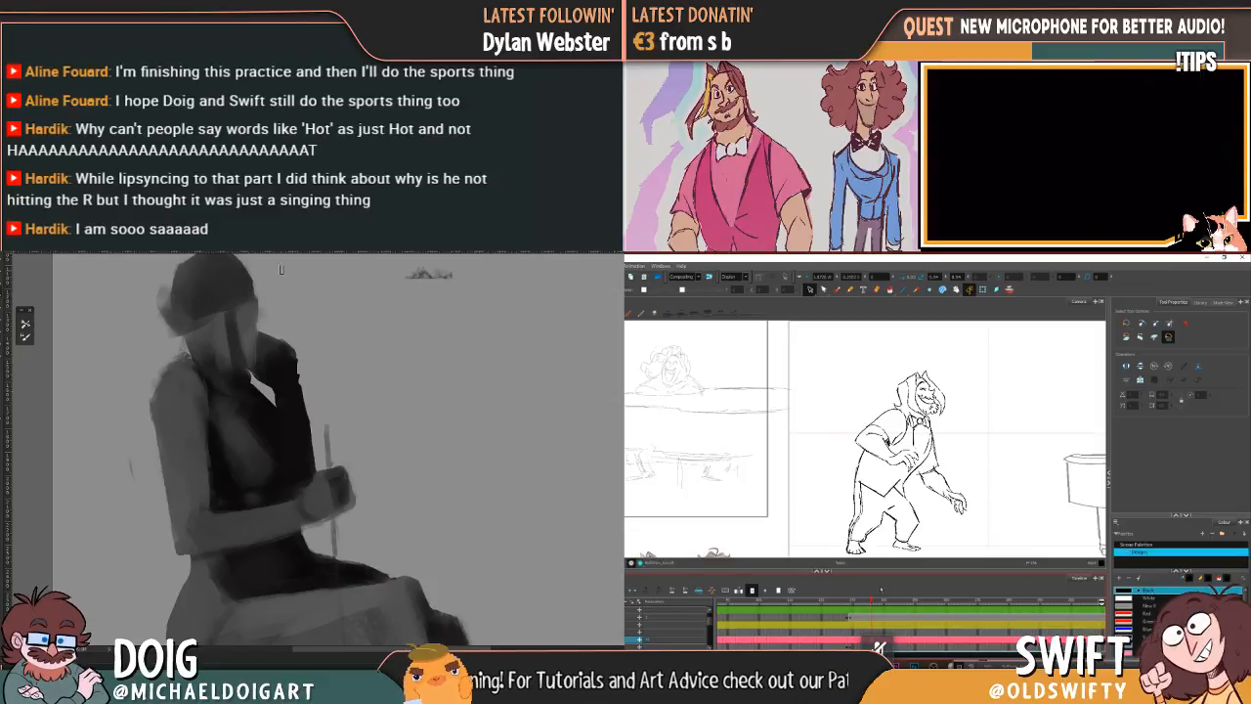
{"action": "mouse_move", "coordinate": [252, 346]}
{"action": "left_mouse_down"}
{"action": "mouse_move", "coordinate": [262, 367]}
{"action": "mouse_move", "coordinate": [257, 334]}
{"action": "mouse_move", "coordinate": [280, 336]}
{"action": "left_mouse_up"}
{"action": "key", "text": "ctrl+minus"}
{"action": "key", "text": "ctrl+minus"}
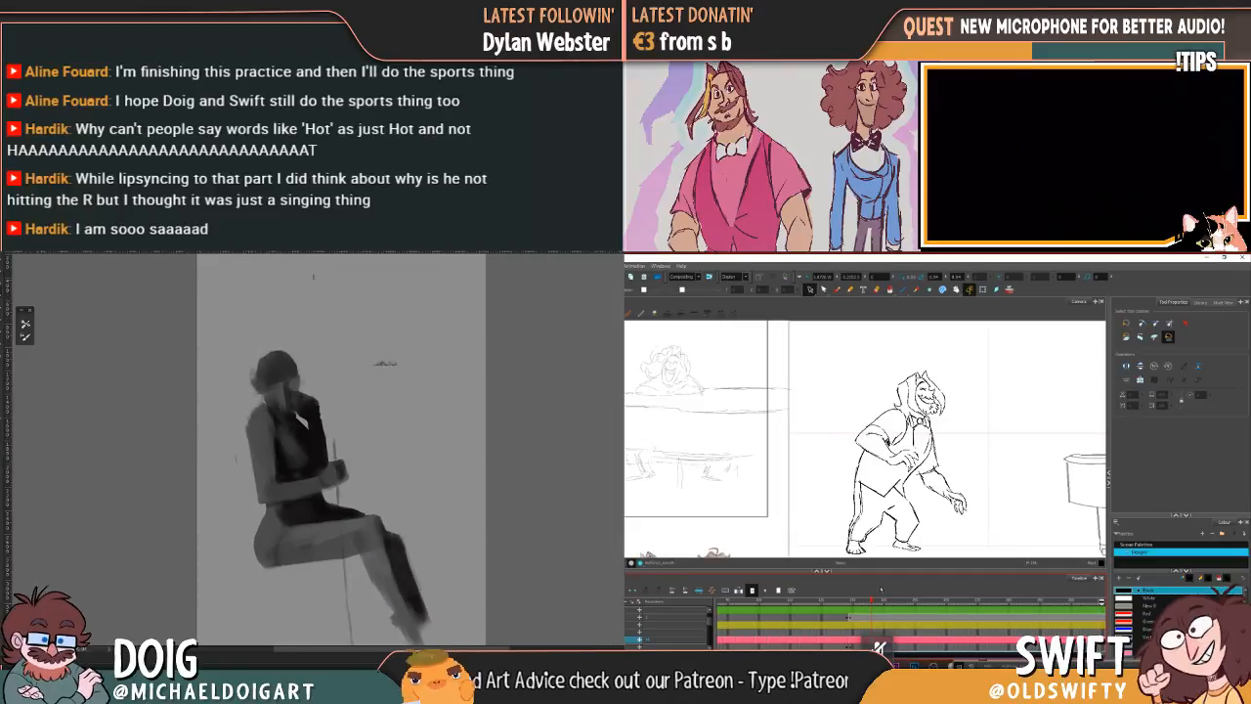
{"action": "key", "text": "ctrl+plus"}
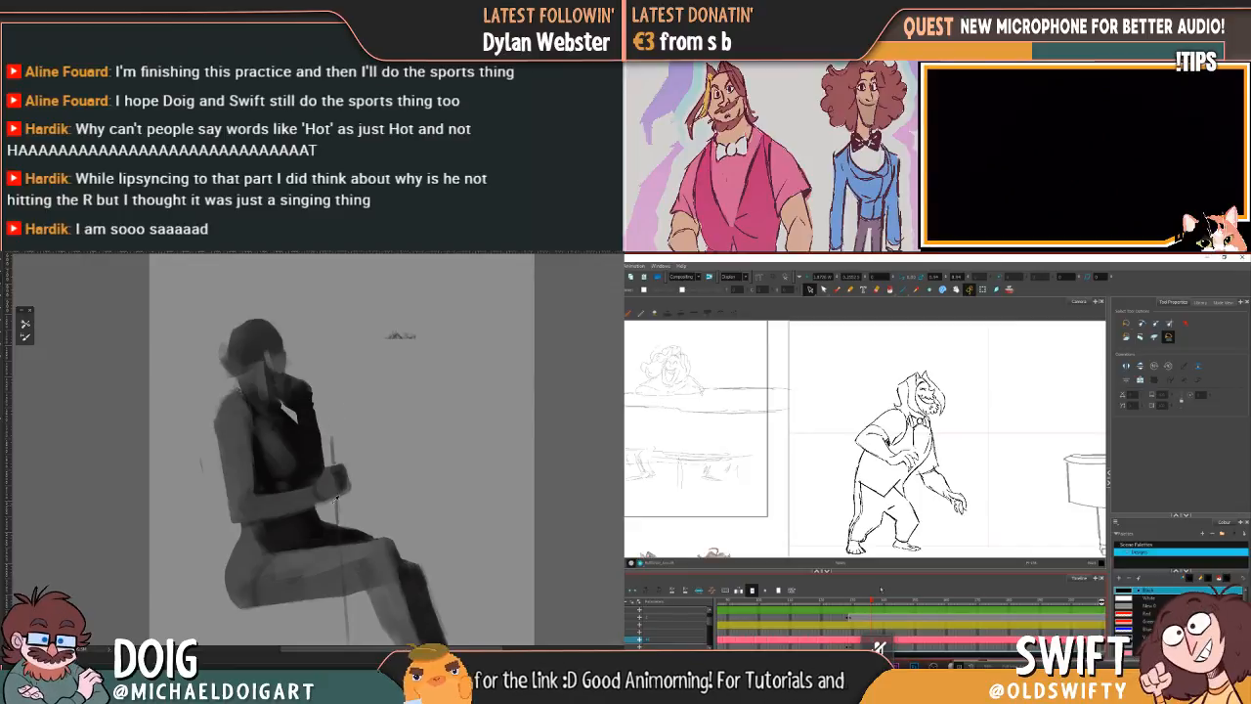
{"action": "left_click_drag", "start_coordinate": [343, 473], "coordinate": [352, 434]}
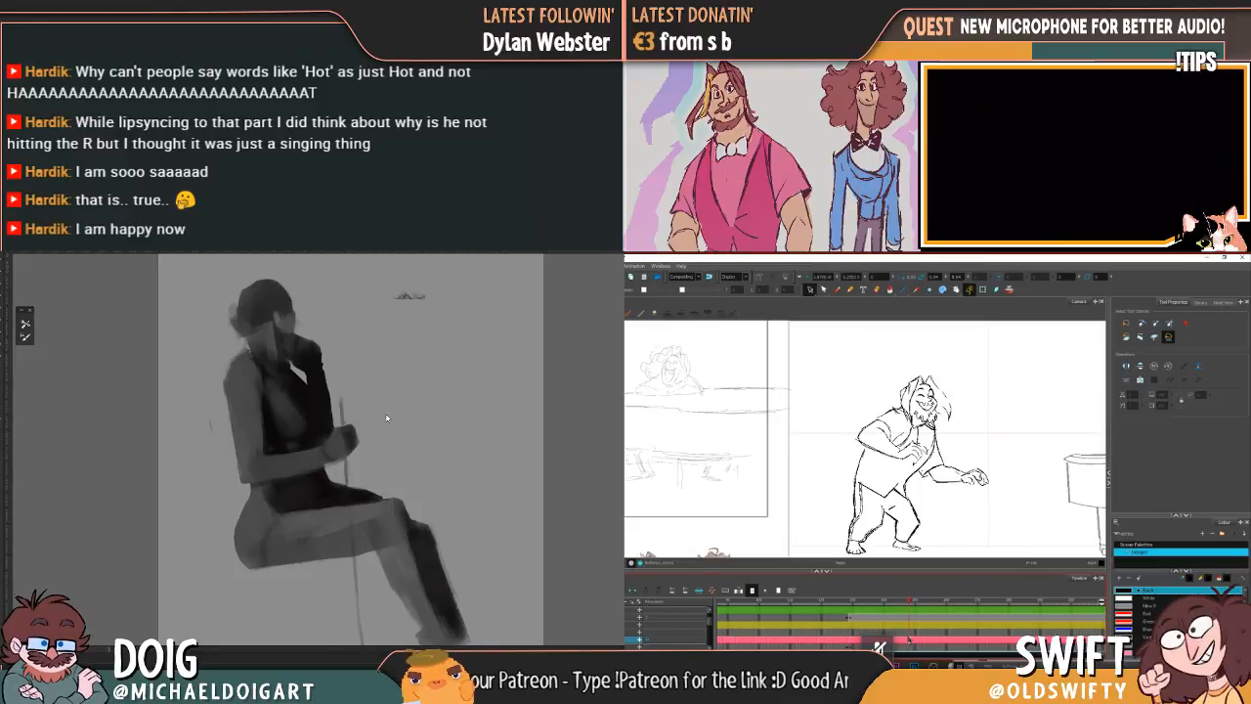
{"action": "left_click_drag", "start_coordinate": [308, 369], "coordinate": [326, 398]}
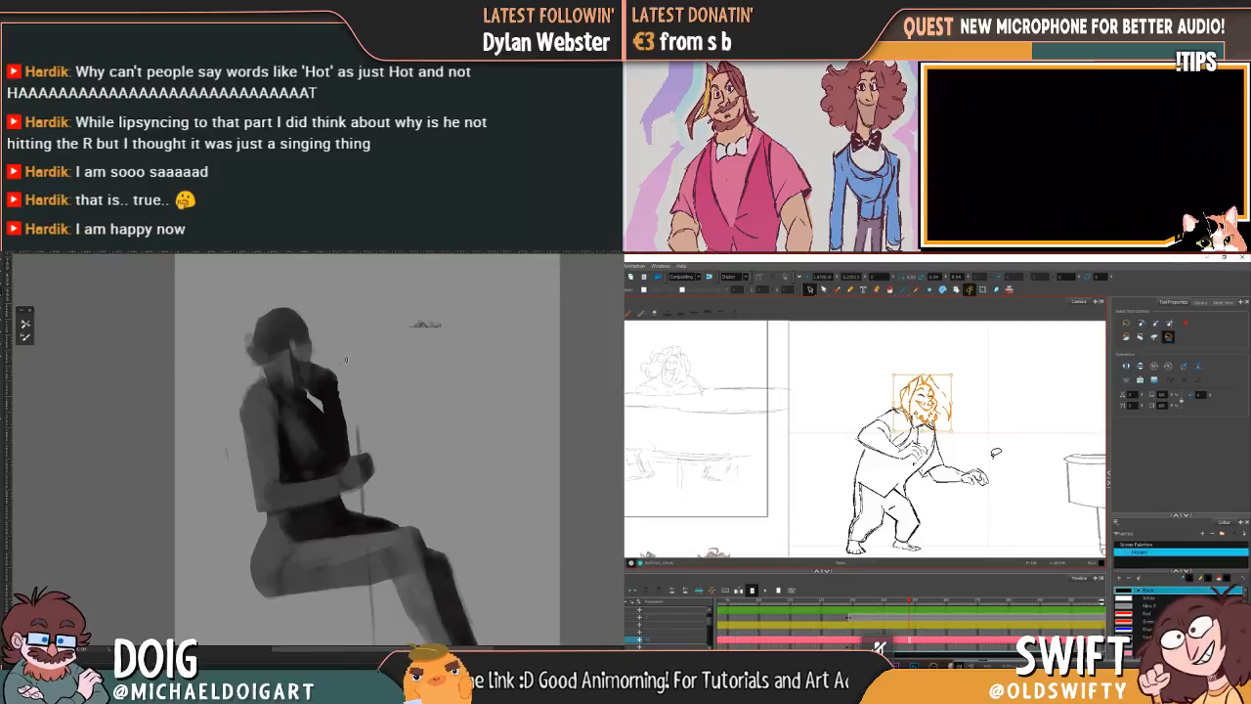
{"action": "left_click_drag", "start_coordinate": [323, 406], "coordinate": [319, 430]}
Step: Delete the leaning character's head, body and leg lines, keeping only the two feet
{"action": "mouse_move", "coordinate": [994, 475]}
{"action": "left_mouse_down"}
{"action": "mouse_move", "coordinate": [977, 536]}
{"action": "mouse_move", "coordinate": [987, 540]}
{"action": "mouse_move", "coordinate": [933, 539]}
{"action": "mouse_move", "coordinate": [885, 508]}
{"action": "mouse_move", "coordinate": [883, 532]}
{"action": "mouse_move", "coordinate": [851, 526]}
{"action": "mouse_move", "coordinate": [875, 359]}
{"action": "mouse_move", "coordinate": [1009, 503]}
{"action": "mouse_move", "coordinate": [1011, 538]}
{"action": "left_mouse_up"}
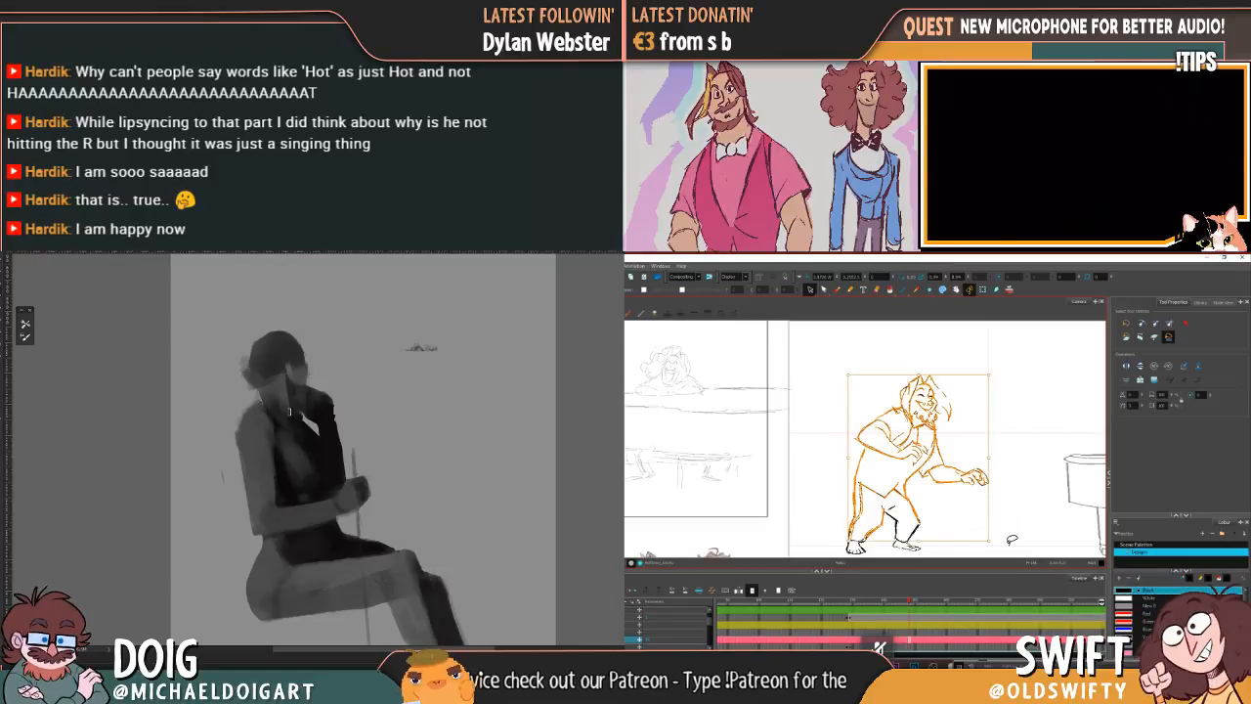
{"action": "key", "text": "Delete"}
{"action": "left_click_drag", "start_coordinate": [929, 531], "coordinate": [959, 523]}
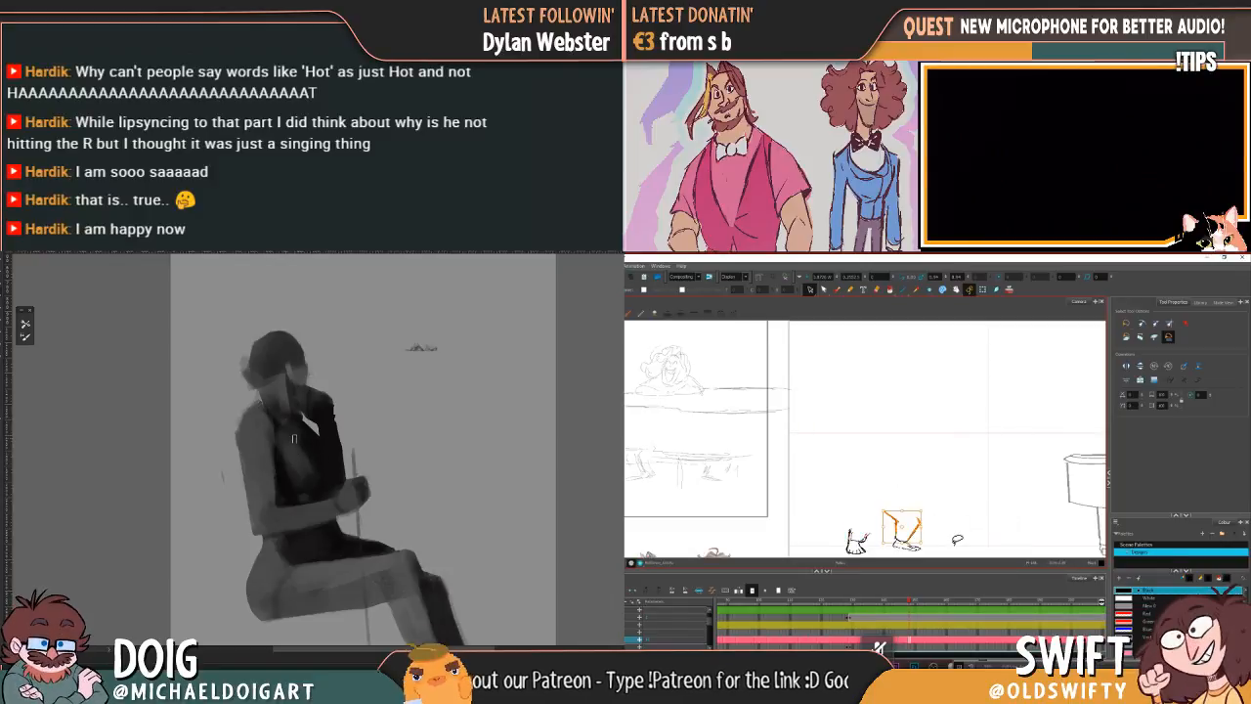
{"action": "key", "text": "Delete"}
Step: Adjust the lines of the character's rear foot to match the neighbouring drawing
{"action": "key", "text": "comma"}
{"action": "key", "text": "period"}
{"action": "key", "text": "comma"}
{"action": "key", "text": "period"}
{"action": "key", "text": "comma"}
{"action": "key", "text": "period"}
{"action": "mouse_move", "coordinate": [867, 534]}
{"action": "left_mouse_down"}
{"action": "mouse_move", "coordinate": [838, 539]}
{"action": "mouse_move", "coordinate": [876, 542]}
{"action": "left_mouse_up"}
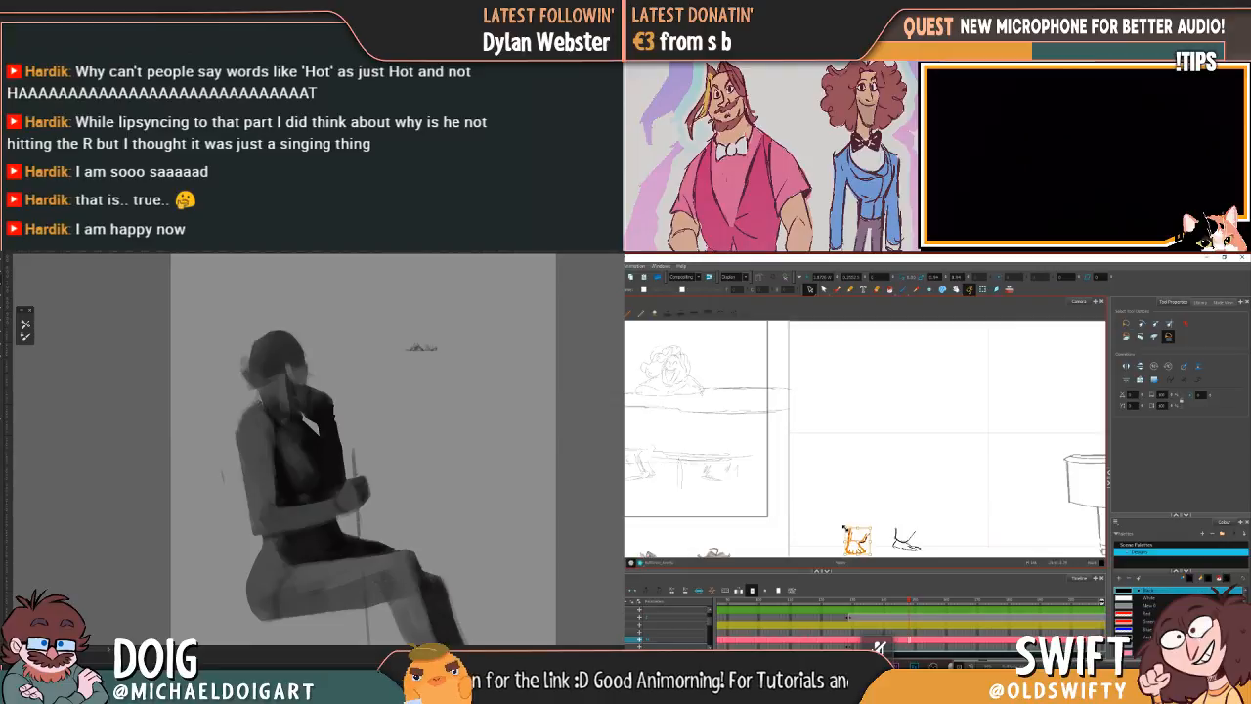
{"action": "mouse_move", "coordinate": [844, 529]}
{"action": "left_mouse_down"}
{"action": "mouse_move", "coordinate": [917, 539]}
{"action": "mouse_move", "coordinate": [893, 540]}
{"action": "left_mouse_up"}
{"action": "key", "text": "comma"}
{"action": "key", "text": "period"}
{"action": "key", "text": "comma"}
{"action": "key", "text": "period"}
{"action": "left_click", "coordinate": [946, 530]}
Step: Delete unwanted lines from the character's front foot, checking it against the neighbouring drawing
{"action": "key", "text": "comma"}
{"action": "key", "text": "period"}
{"action": "key", "text": "comma"}
{"action": "key", "text": "period"}
{"action": "left_click_drag", "start_coordinate": [903, 529], "coordinate": [899, 549]}
{"action": "key", "text": "Delete"}
{"action": "key", "text": "comma"}
{"action": "key", "text": "period"}
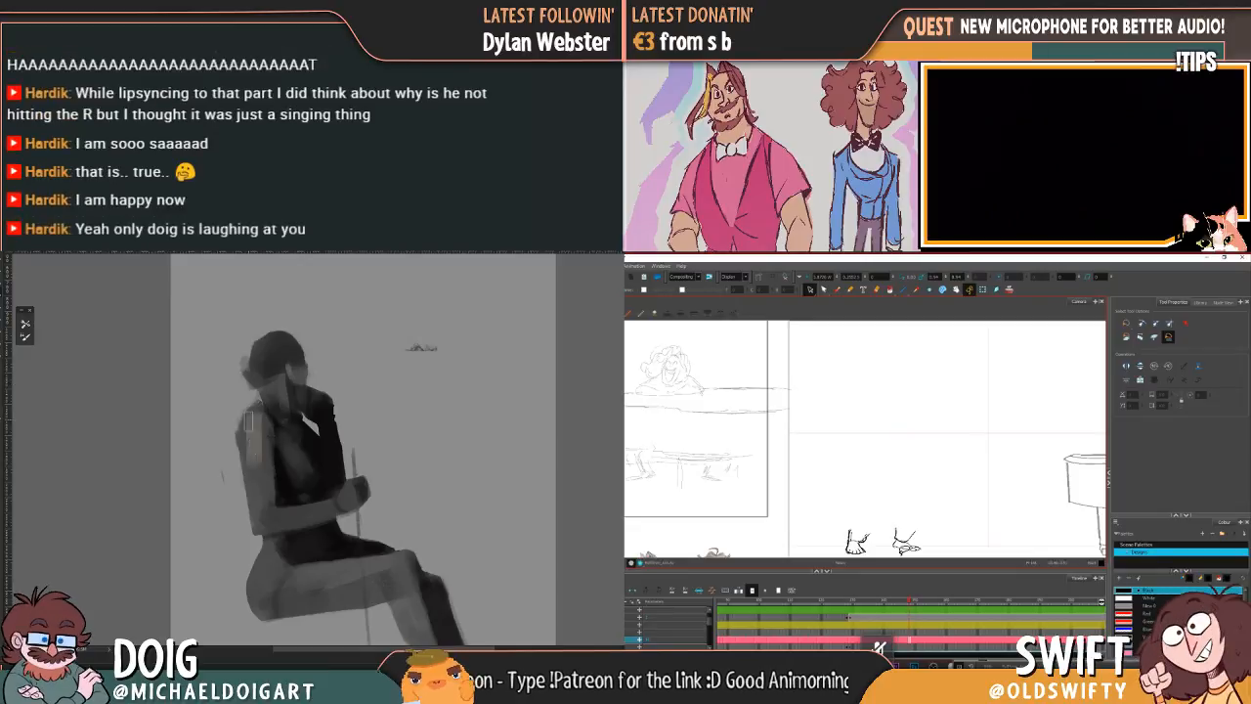
Step: Redraw the ankle lines above the character's rear foot with the brush, comparing with the neighbouring drawing
{"action": "left_click", "coordinate": [837, 291]}
{"action": "key", "text": "comma"}
{"action": "key", "text": "period"}
{"action": "key", "text": "comma"}
{"action": "key", "text": "period"}
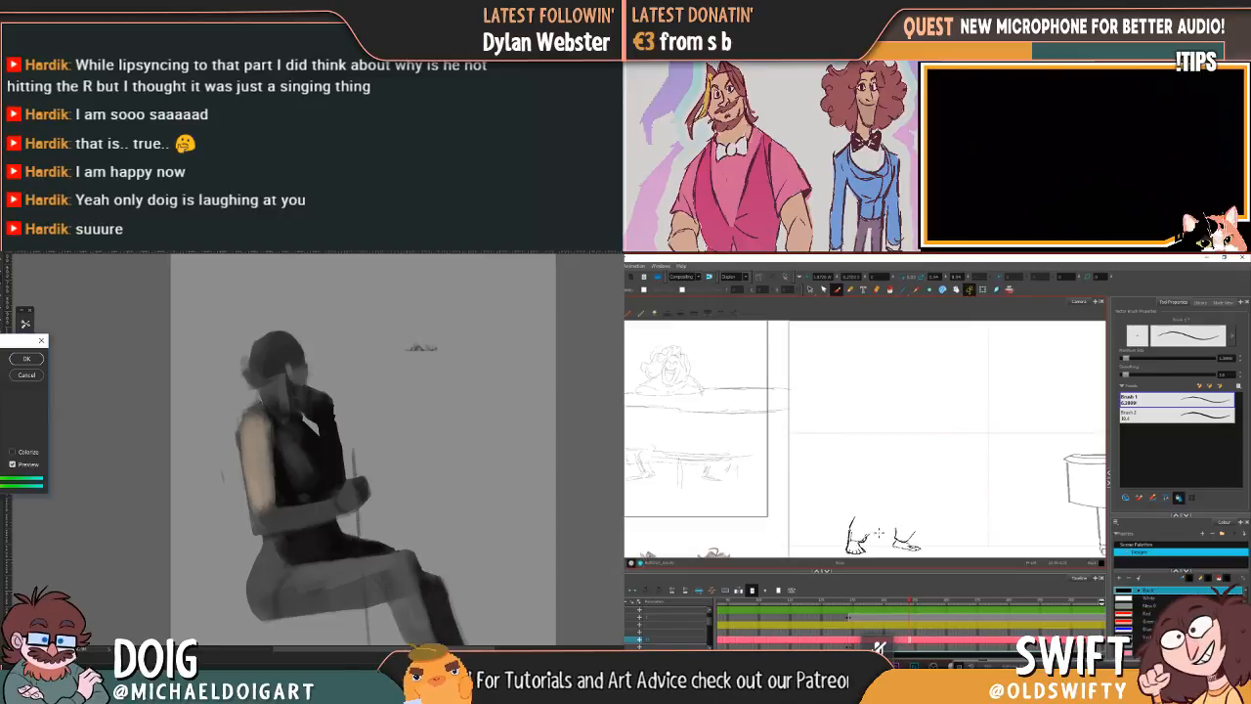
{"action": "key", "text": "f"}
{"action": "key", "text": "g"}
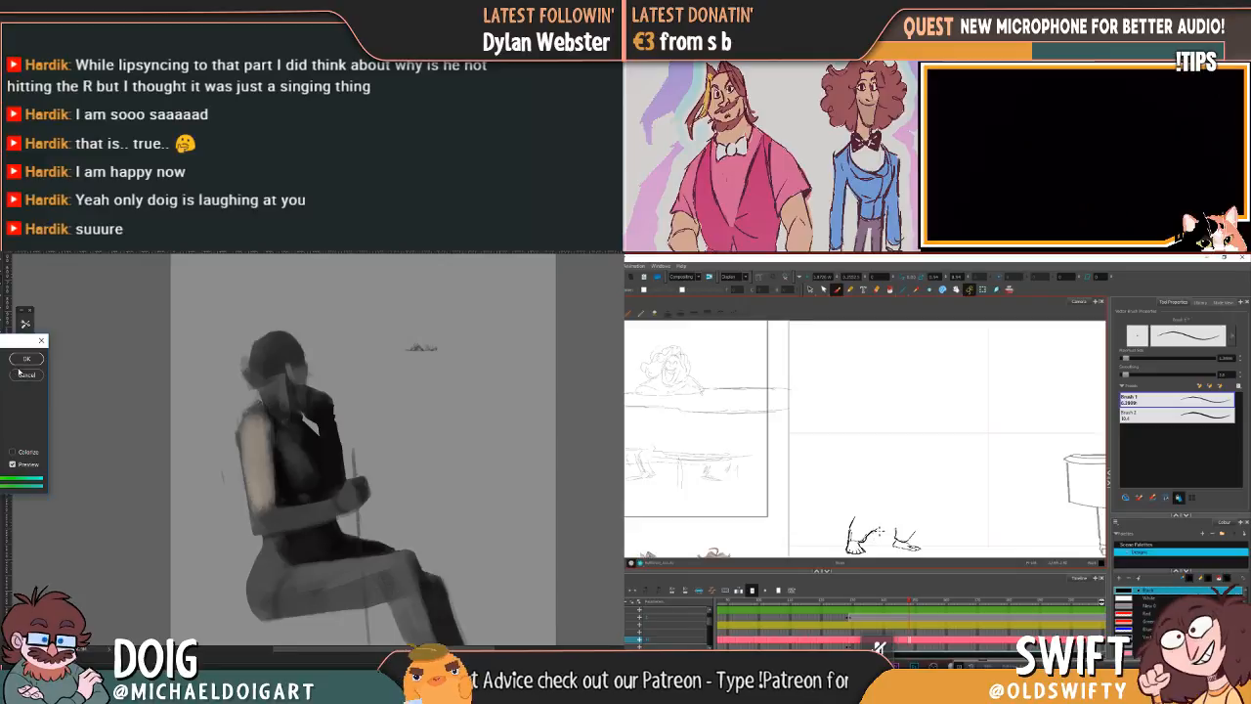
Step: Apply the warm hue adjustment to the seated figure's upper arm and paint warm skin tones over the face
{"action": "left_click", "coordinate": [27, 359]}
{"action": "key", "text": "f"}
{"action": "key", "text": "g"}
{"action": "key", "text": "f"}
{"action": "key", "text": "g"}
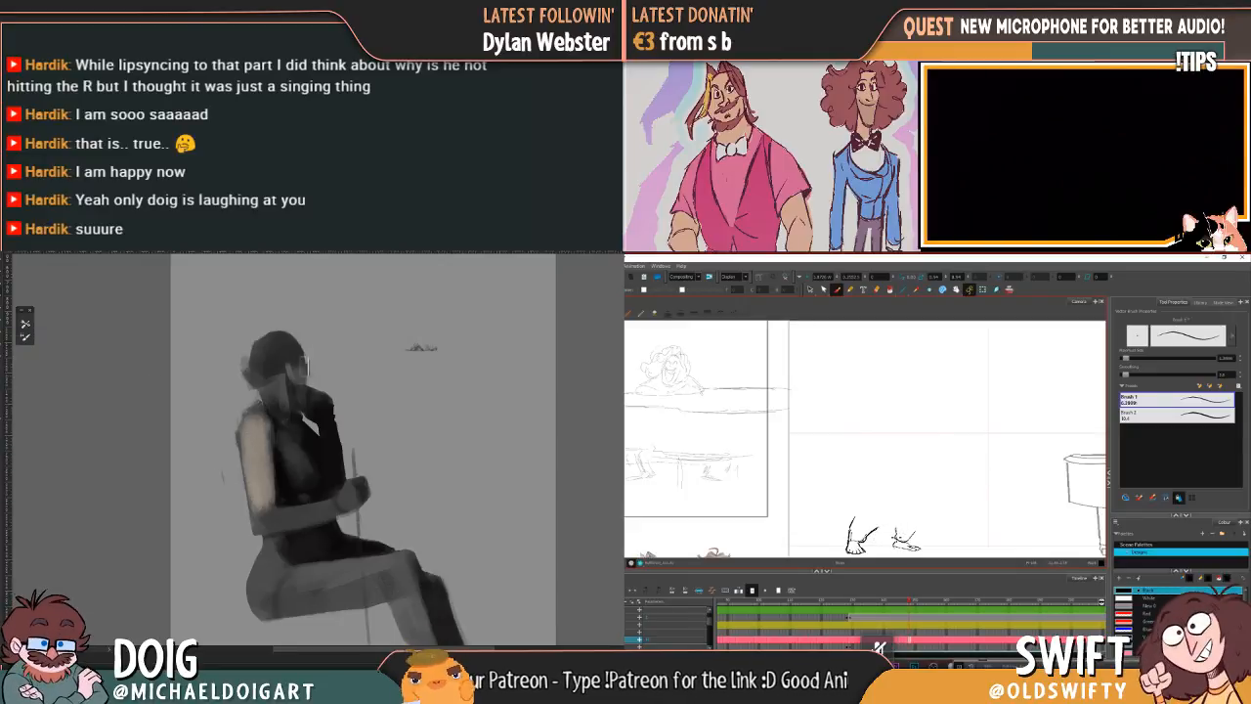
{"action": "mouse_move", "coordinate": [284, 391]}
{"action": "left_mouse_down"}
{"action": "mouse_move", "coordinate": [260, 399]}
{"action": "mouse_move", "coordinate": [285, 399]}
{"action": "mouse_move", "coordinate": [292, 367]}
{"action": "mouse_move", "coordinate": [259, 381]}
{"action": "left_mouse_up"}
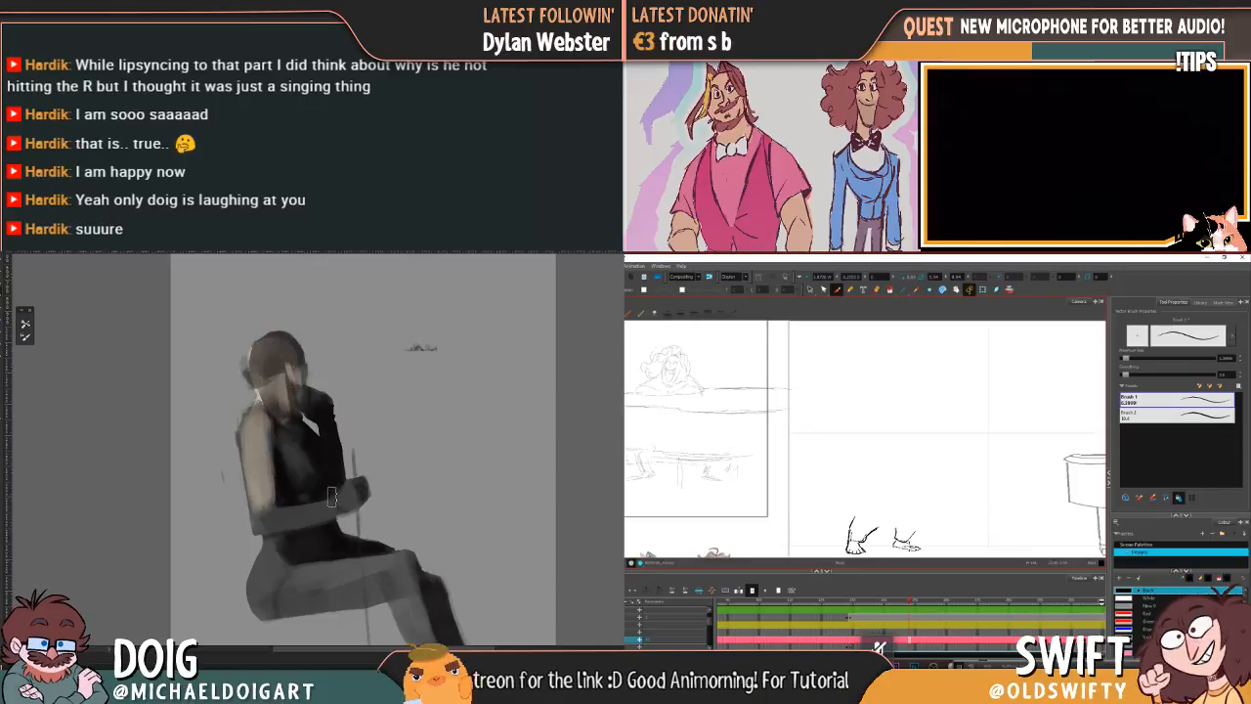
Step: Paint the warm skin tone along the seated figure's hip and thigh and start the character's shoulder line
{"action": "mouse_move", "coordinate": [278, 559]}
{"action": "left_mouse_down"}
{"action": "mouse_move", "coordinate": [258, 595]}
{"action": "mouse_move", "coordinate": [265, 570]}
{"action": "mouse_move", "coordinate": [276, 601]}
{"action": "mouse_move", "coordinate": [276, 575]}
{"action": "mouse_move", "coordinate": [313, 557]}
{"action": "left_mouse_up"}
{"action": "key", "text": "comma"}
{"action": "key", "text": "ctrl+minus"}
{"action": "key", "text": "ctrl+minus"}
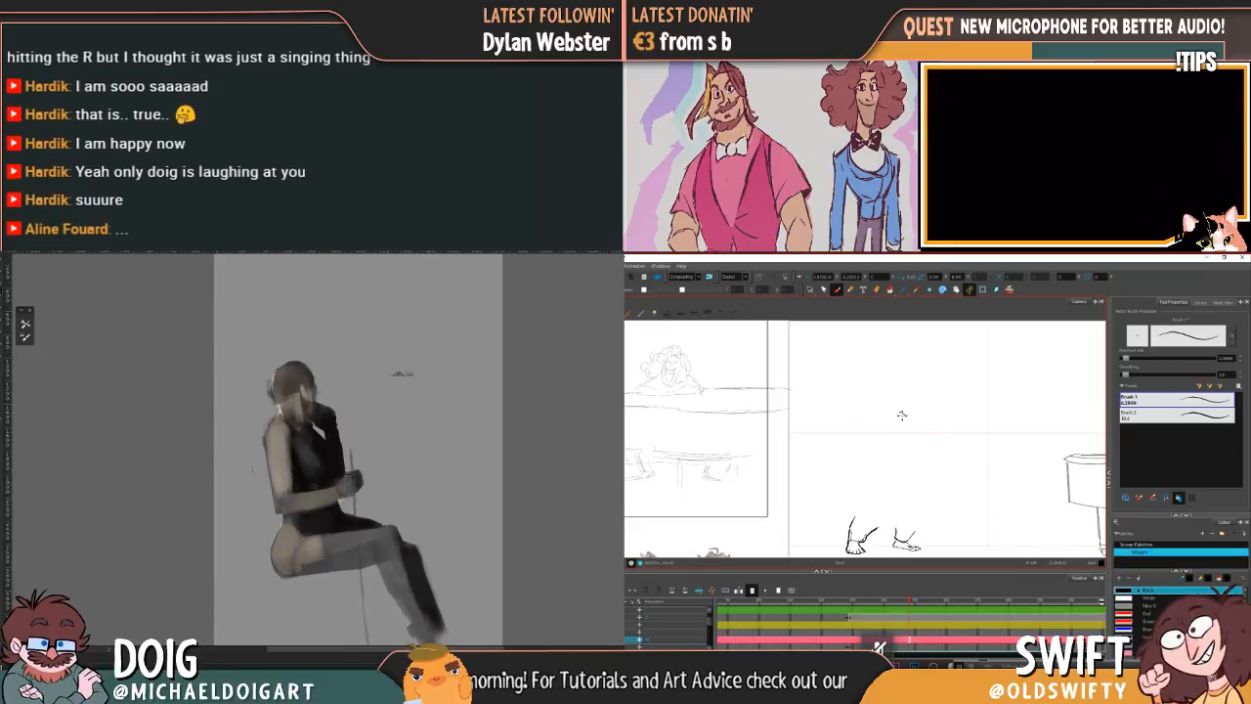
{"action": "mouse_move", "coordinate": [352, 541]}
{"action": "left_mouse_down"}
{"action": "mouse_move", "coordinate": [300, 561]}
{"action": "mouse_move", "coordinate": [367, 550]}
{"action": "left_mouse_up"}
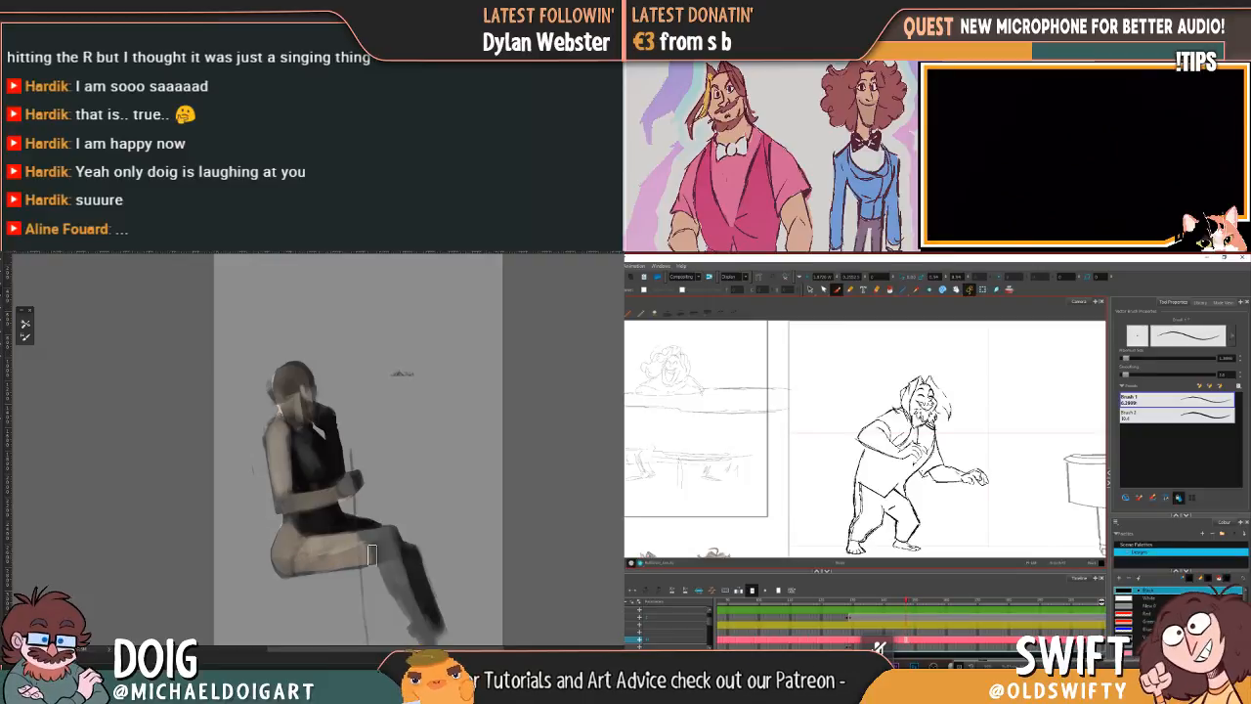
Step: Adjust the character's short shoulder stroke and paint light skin tones down the seated figure's lower leg and foot
{"action": "key", "text": "alt+s"}
{"action": "mouse_move", "coordinate": [925, 421]}
{"action": "left_mouse_down"}
{"action": "mouse_move", "coordinate": [889, 401]}
{"action": "mouse_move", "coordinate": [918, 420]}
{"action": "left_mouse_up"}
{"action": "key", "text": "ctrl+minus"}
{"action": "left_click_drag", "start_coordinate": [413, 495], "coordinate": [399, 441]}
{"action": "left_click_drag", "start_coordinate": [914, 404], "coordinate": [915, 407]}
{"action": "left_click", "coordinate": [931, 398]}
{"action": "mouse_move", "coordinate": [371, 488]}
{"action": "left_mouse_down"}
{"action": "mouse_move", "coordinate": [395, 538]}
{"action": "mouse_move", "coordinate": [399, 527]}
{"action": "left_mouse_up"}
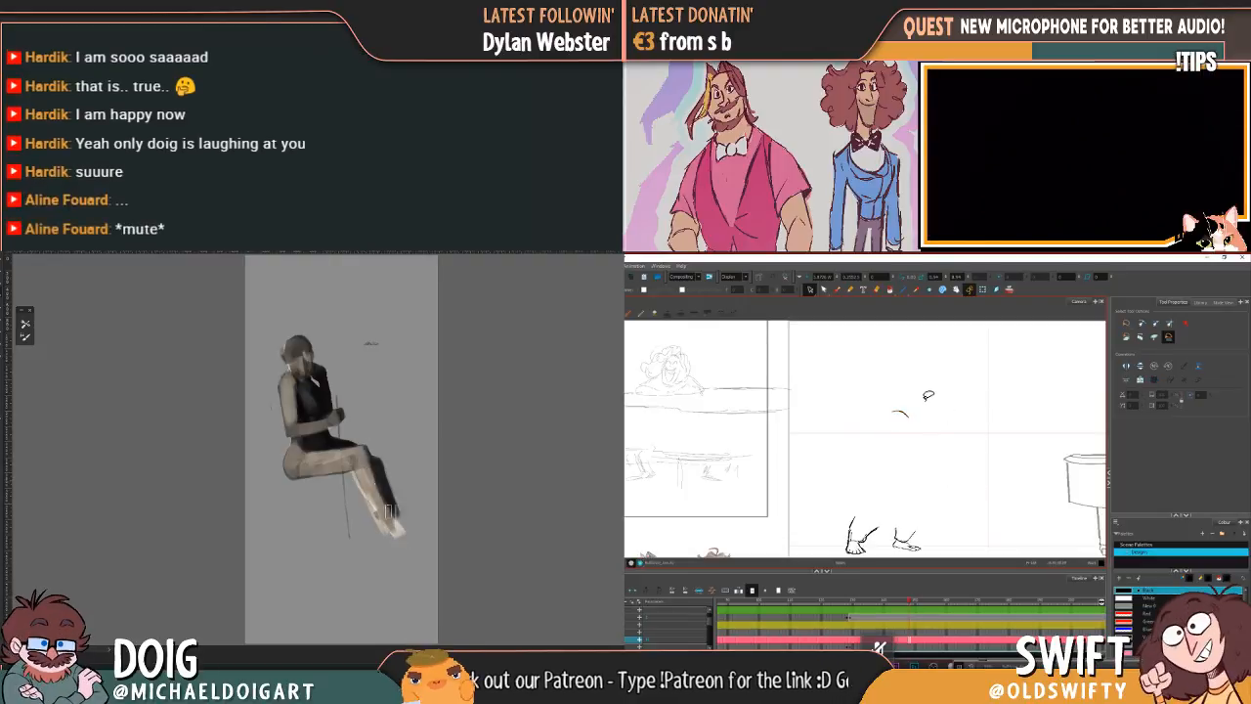
{"action": "left_click", "coordinate": [835, 290]}
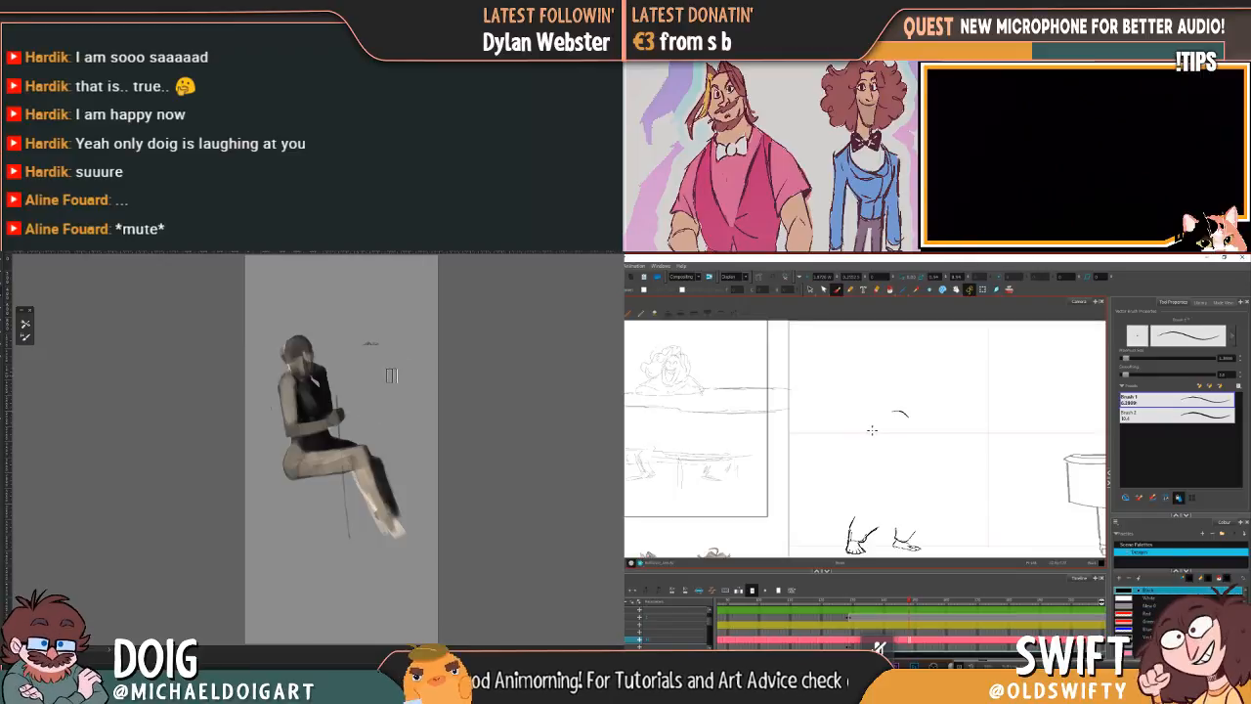
Step: Extend the character's shoulder line and draw the sleeve line beneath it, comparing with neighbouring drawings
{"action": "key", "text": "comma"}
{"action": "key", "text": "period"}
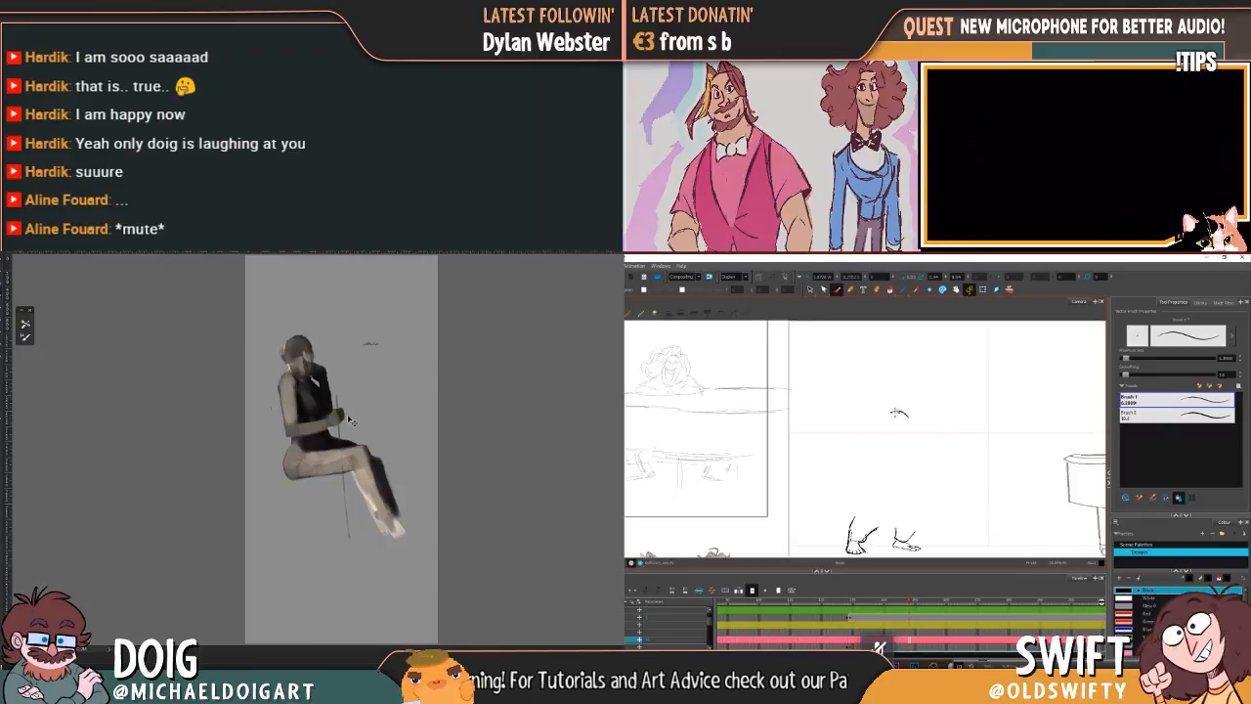
{"action": "scroll", "coordinate": [350, 418], "scroll_direction": "up", "scroll_amount": 3}
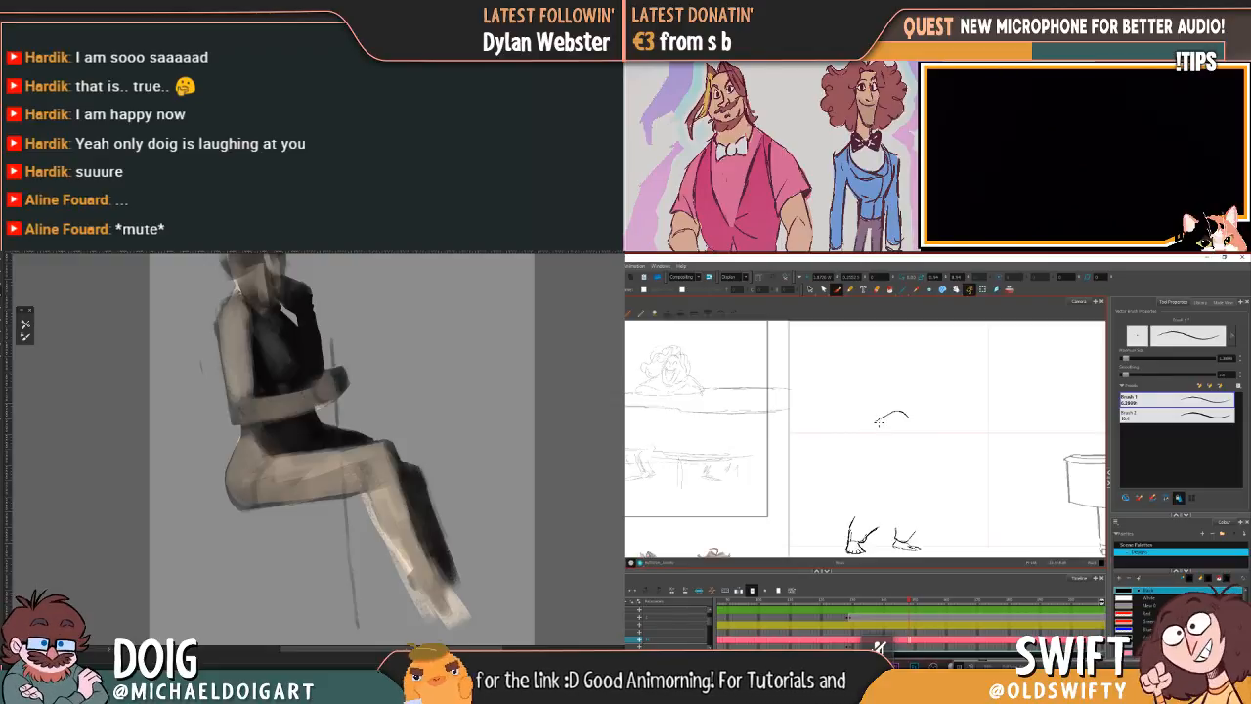
{"action": "left_click_drag", "start_coordinate": [879, 422], "coordinate": [893, 439]}
{"action": "key", "text": "f"}
{"action": "key", "text": "g"}
{"action": "key", "text": "f"}
{"action": "key", "text": "g"}
{"action": "key", "text": "f"}
{"action": "key", "text": "g"}
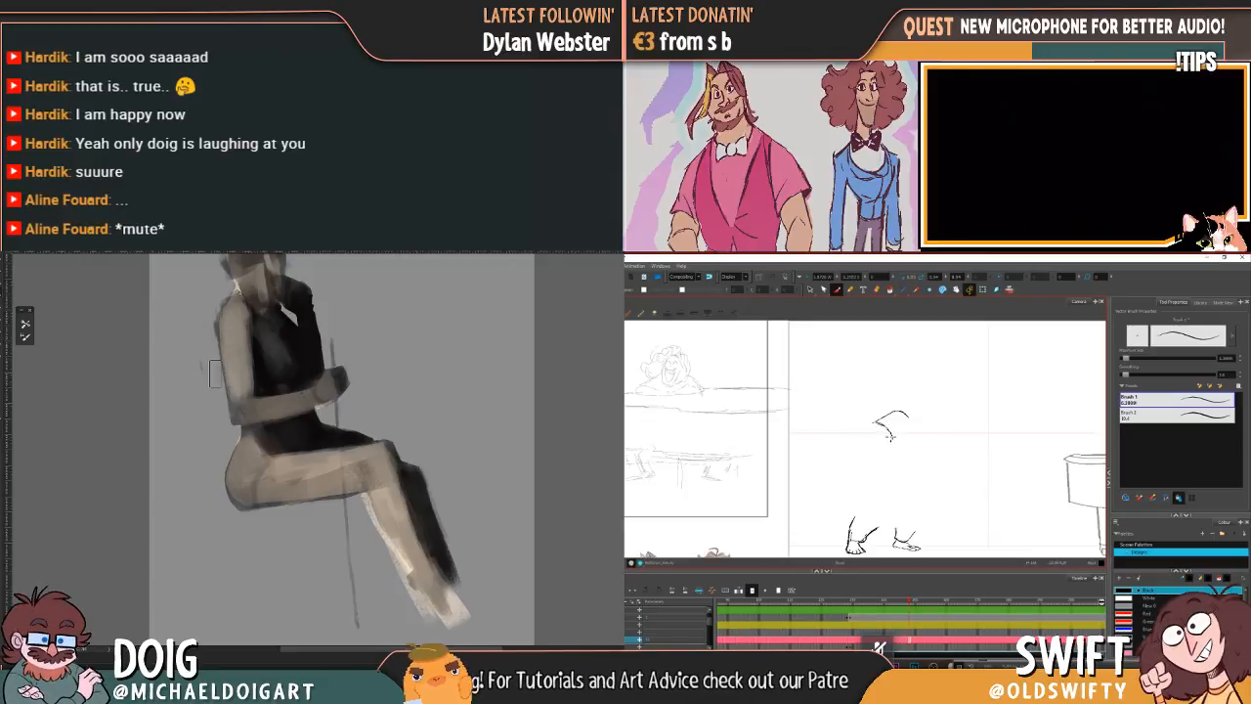
{"action": "key", "text": "f"}
{"action": "key", "text": "g"}
{"action": "key", "text": "f"}
{"action": "key", "text": "g"}
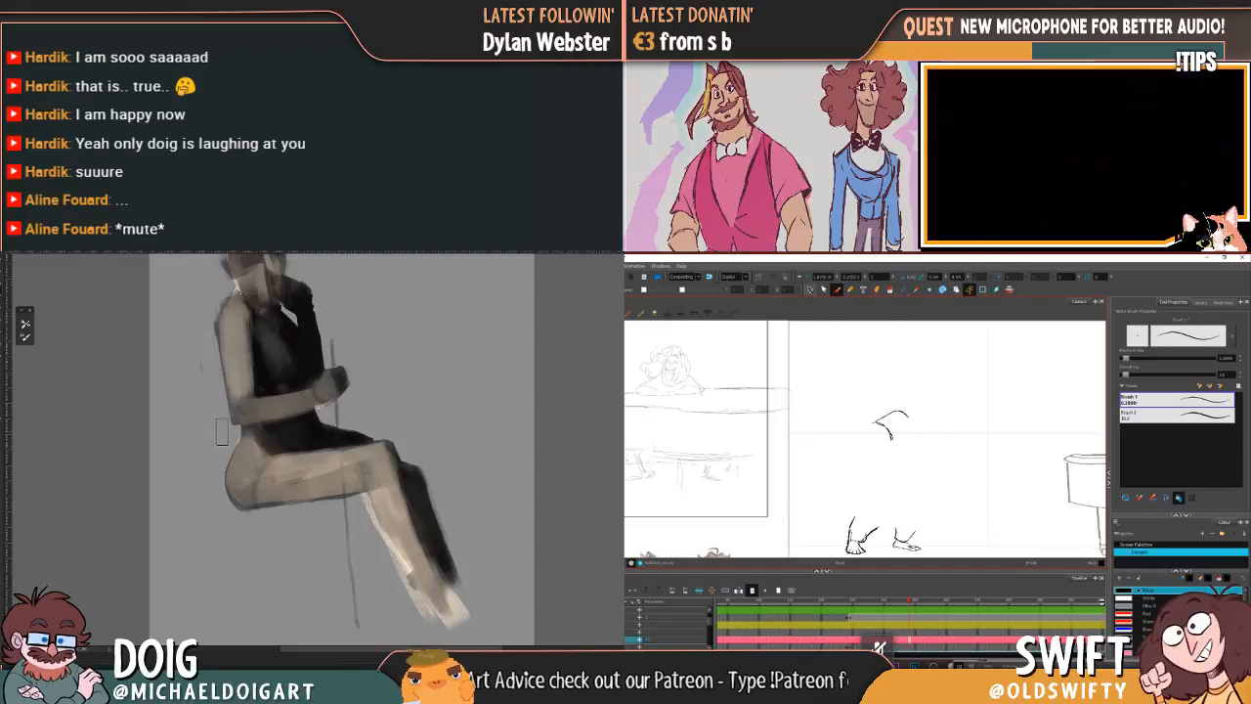
Step: Reposition the character's shoulder and sleeve lines and desaturate the seated figure painting to greyscale
{"action": "left_click", "coordinate": [810, 289]}
{"action": "mouse_move", "coordinate": [901, 446]}
{"action": "left_mouse_down"}
{"action": "mouse_move", "coordinate": [921, 403]}
{"action": "mouse_move", "coordinate": [907, 444]}
{"action": "mouse_move", "coordinate": [875, 406]}
{"action": "mouse_move", "coordinate": [912, 411]}
{"action": "left_mouse_up"}
{"action": "key", "text": "f"}
{"action": "key", "text": "g"}
{"action": "key", "text": "f"}
{"action": "key", "text": "g"}
{"action": "key", "text": "ctrl+u"}
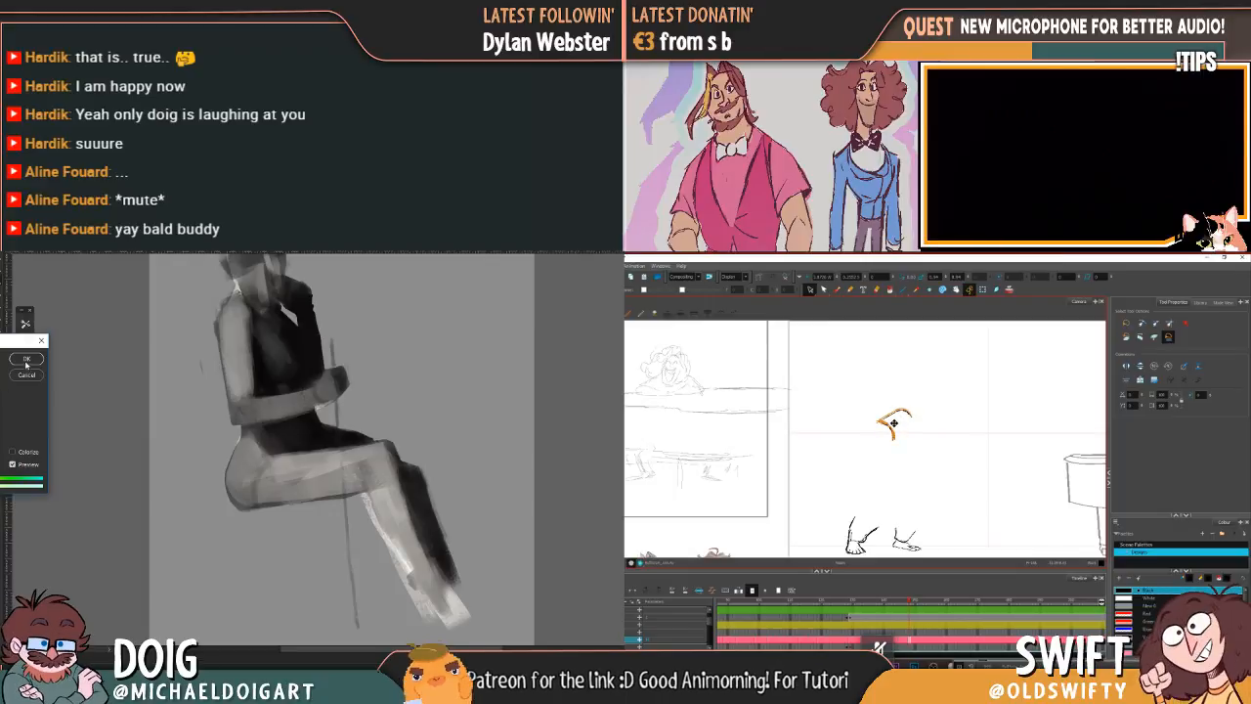
{"action": "left_click", "coordinate": [25, 360]}
{"action": "left_click", "coordinate": [929, 423]}
Step: Sample greys from the seated figure and blend the hip, thigh and lower leg
{"action": "mouse_move", "coordinate": [310, 437]}
{"action": "left_mouse_down"}
{"action": "mouse_move", "coordinate": [299, 424]}
{"action": "mouse_move", "coordinate": [289, 443]}
{"action": "left_mouse_up"}
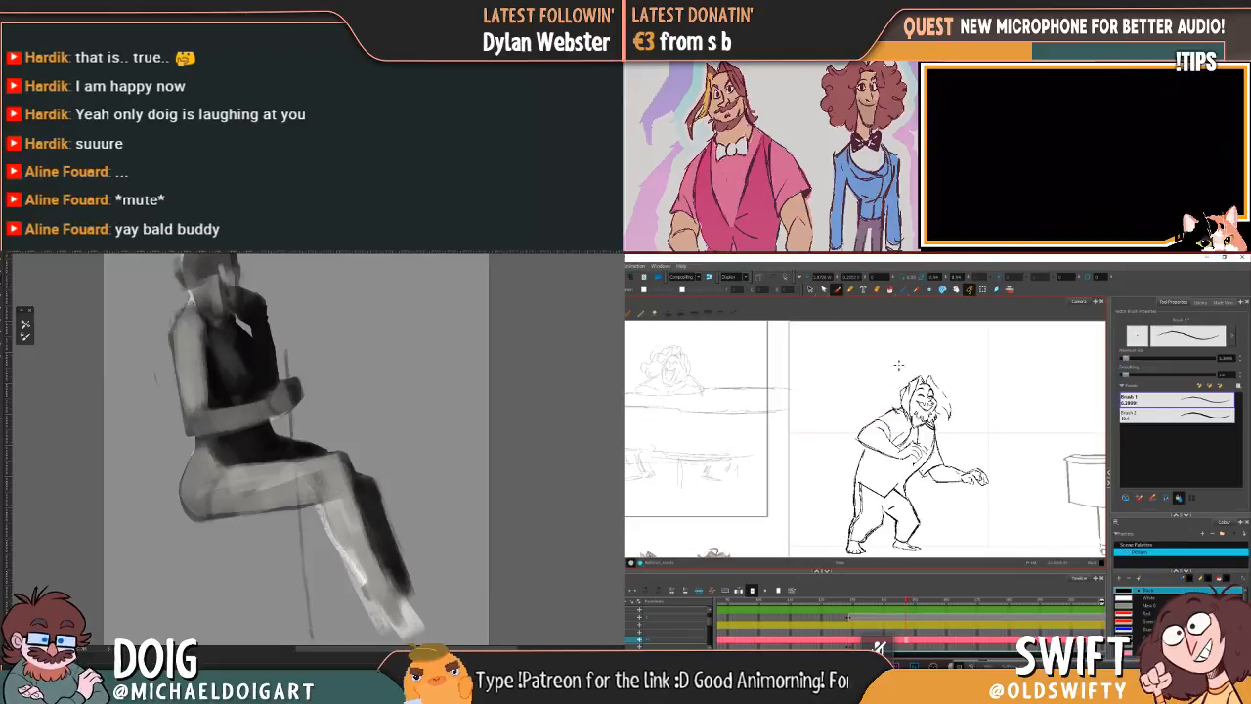
{"action": "left_click_drag", "start_coordinate": [190, 419], "coordinate": [199, 431]}
{"action": "left_click", "coordinate": [212, 489], "text": "alt"}
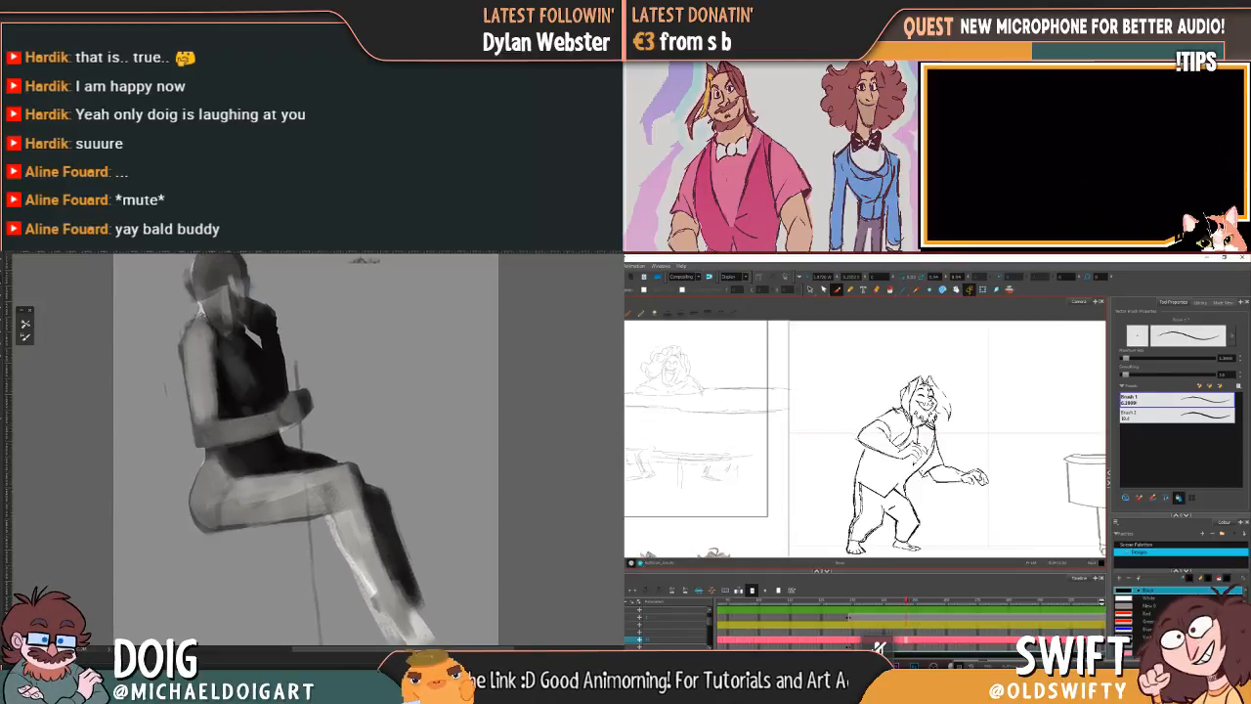
{"action": "left_click", "coordinate": [343, 517], "text": "alt"}
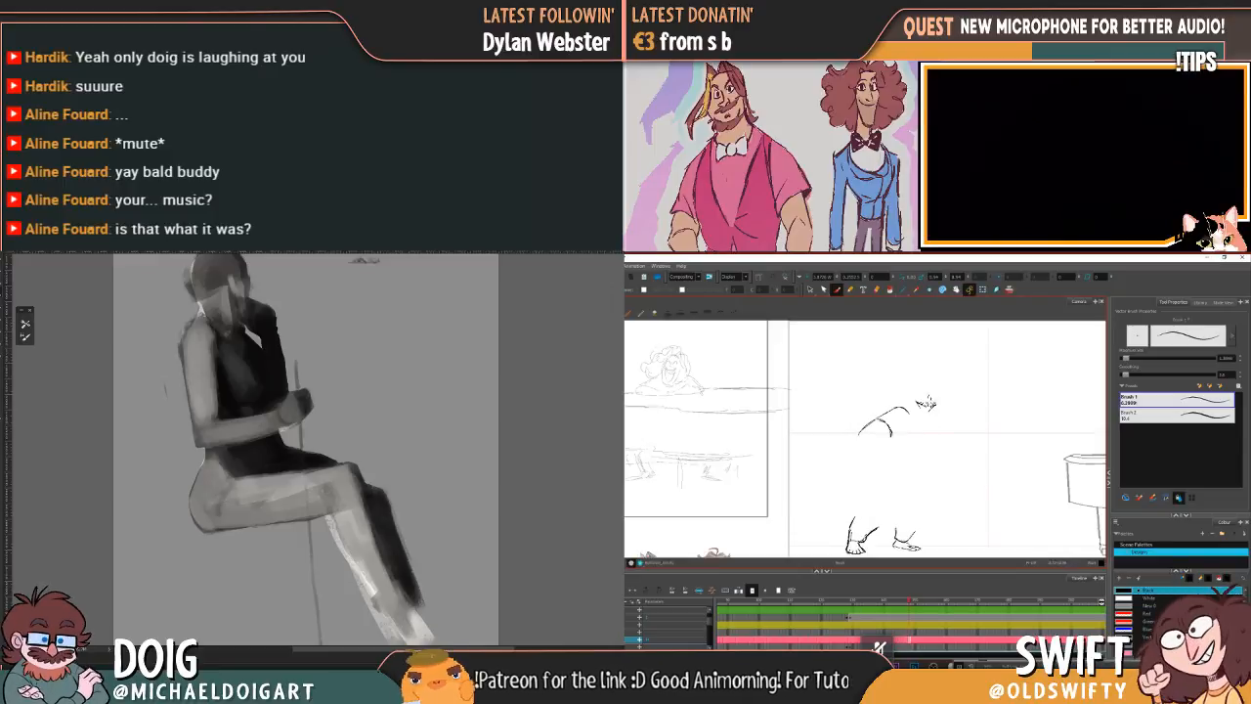
Step: Sketch small nose, eye and mouth strokes beyond the character's shoulder line, comparing them with the neighbouring drawings
{"action": "key", "text": "."}
{"action": "key", "text": "."}
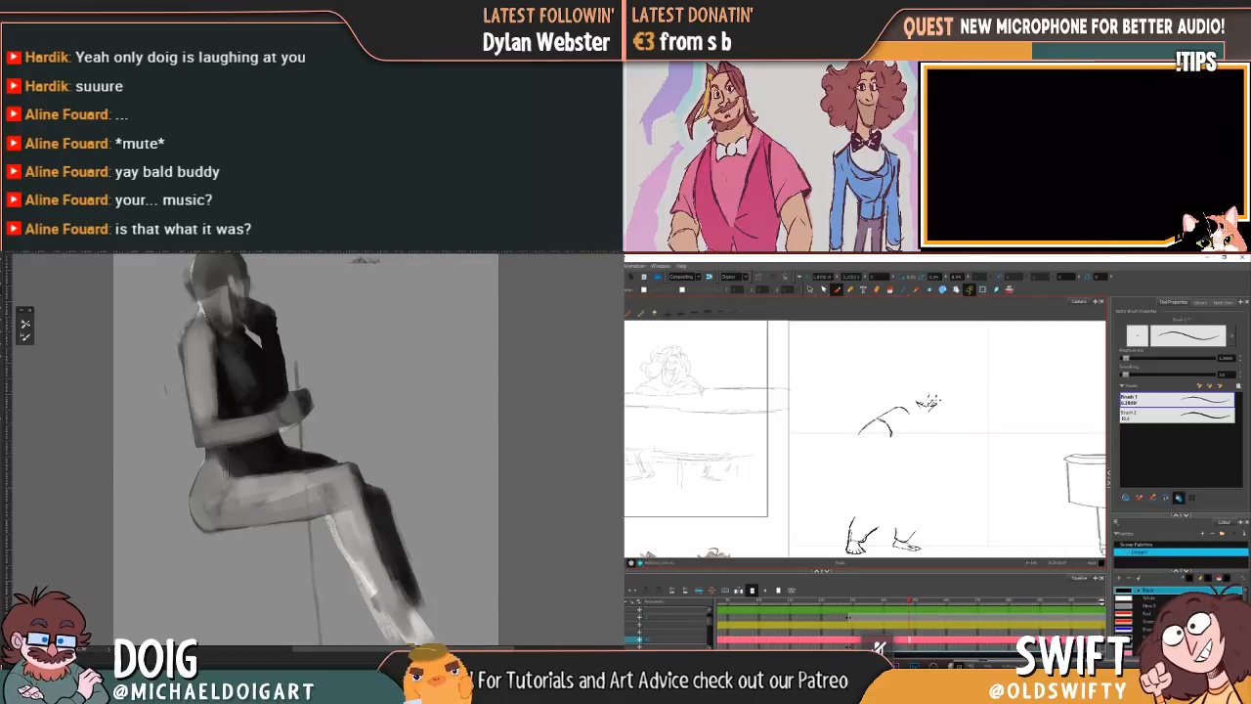
{"action": "key", "text": "."}
{"action": "key", "text": "."}
{"action": "key", "text": "."}
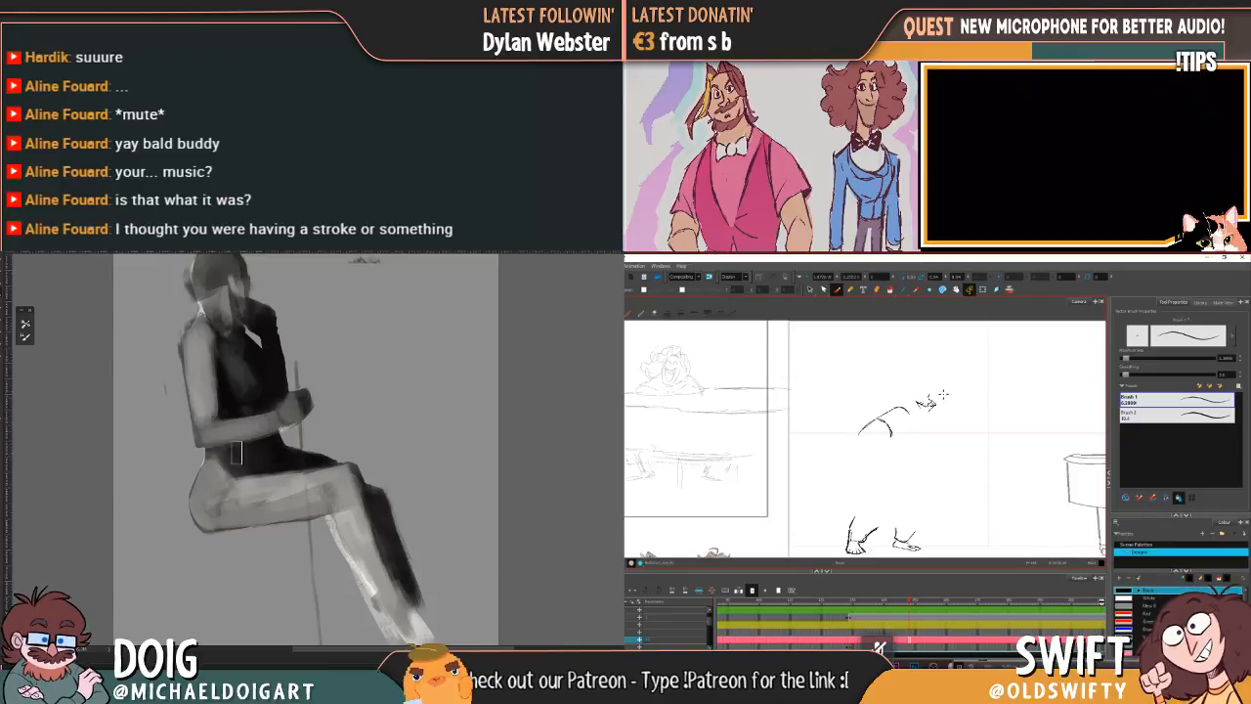
{"action": "key", "text": "."}
{"action": "key", "text": "."}
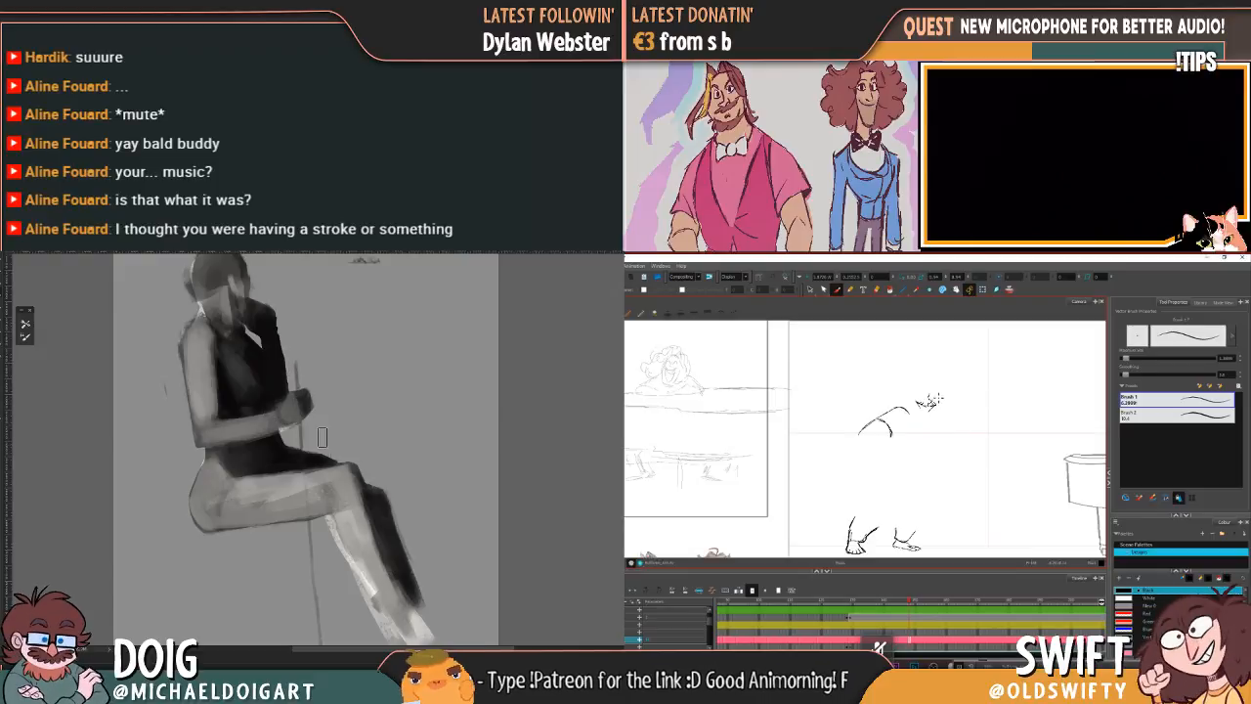
{"action": "key", "text": "."}
{"action": "key", "text": "."}
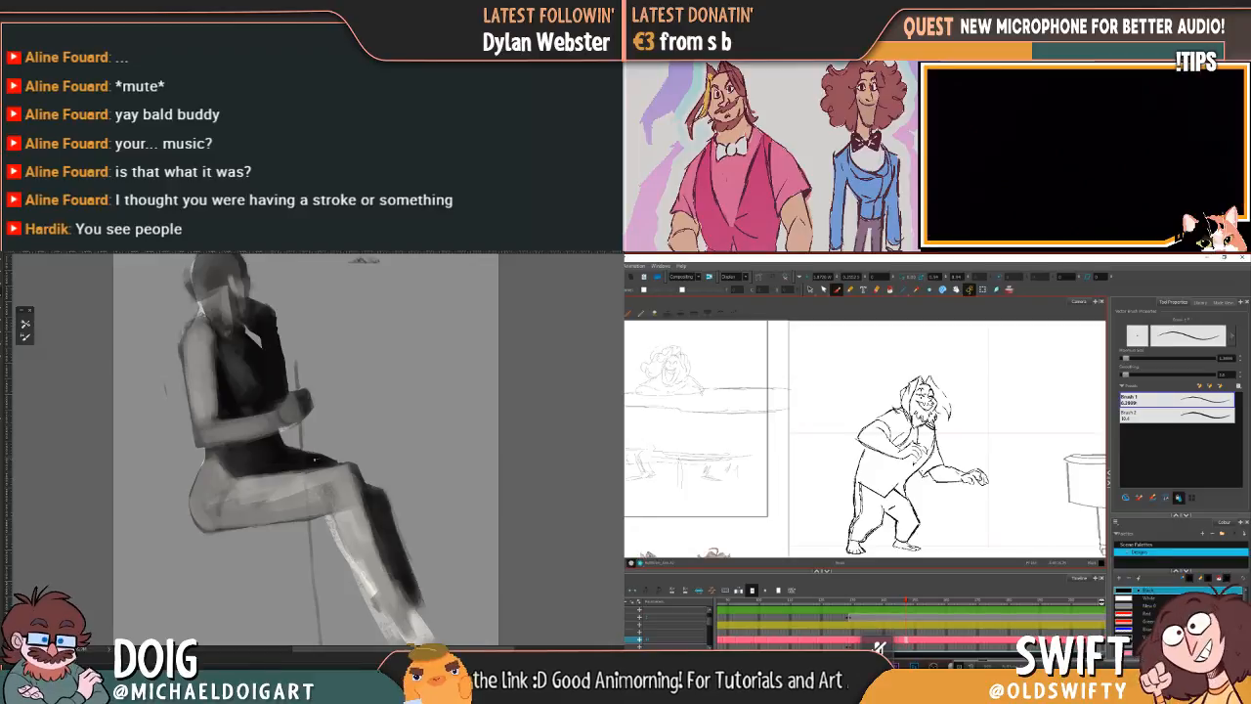
Step: Refine the character's eye and mouth strokes against the neighbouring drawings while cleaning the dark edges around the seated figure's lap
{"action": "key", "text": "."}
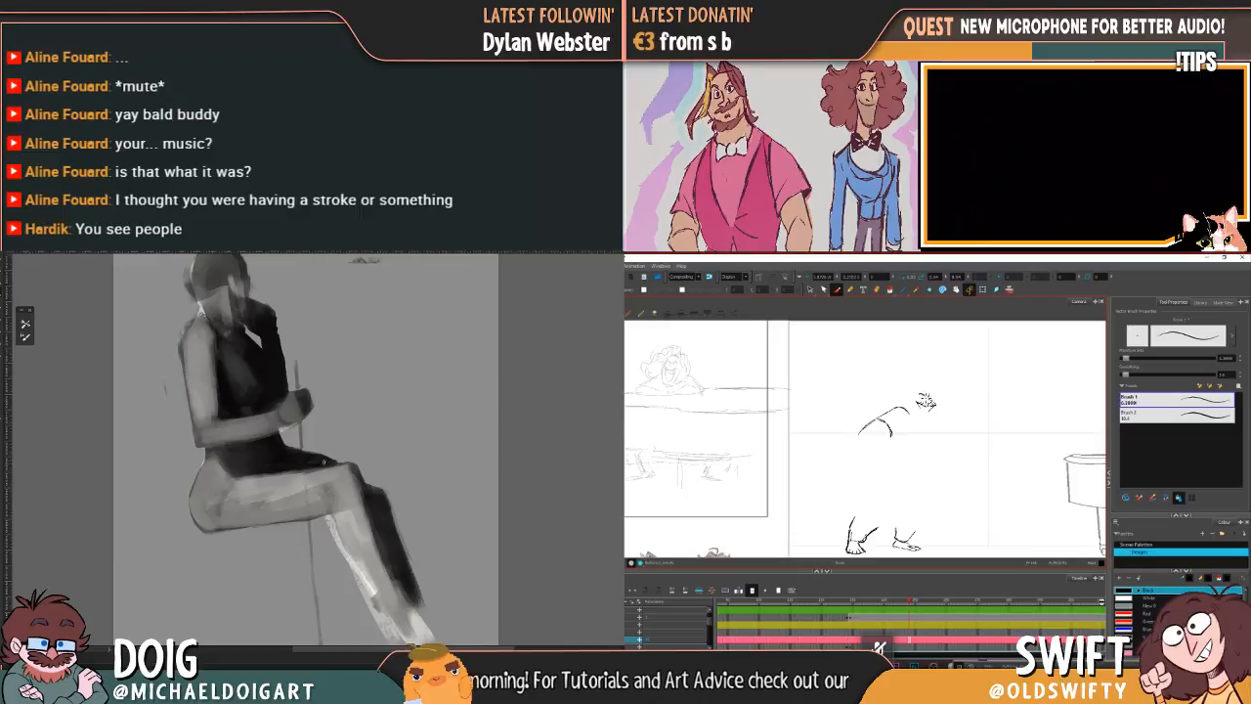
{"action": "key", "text": "."}
{"action": "key", "text": "."}
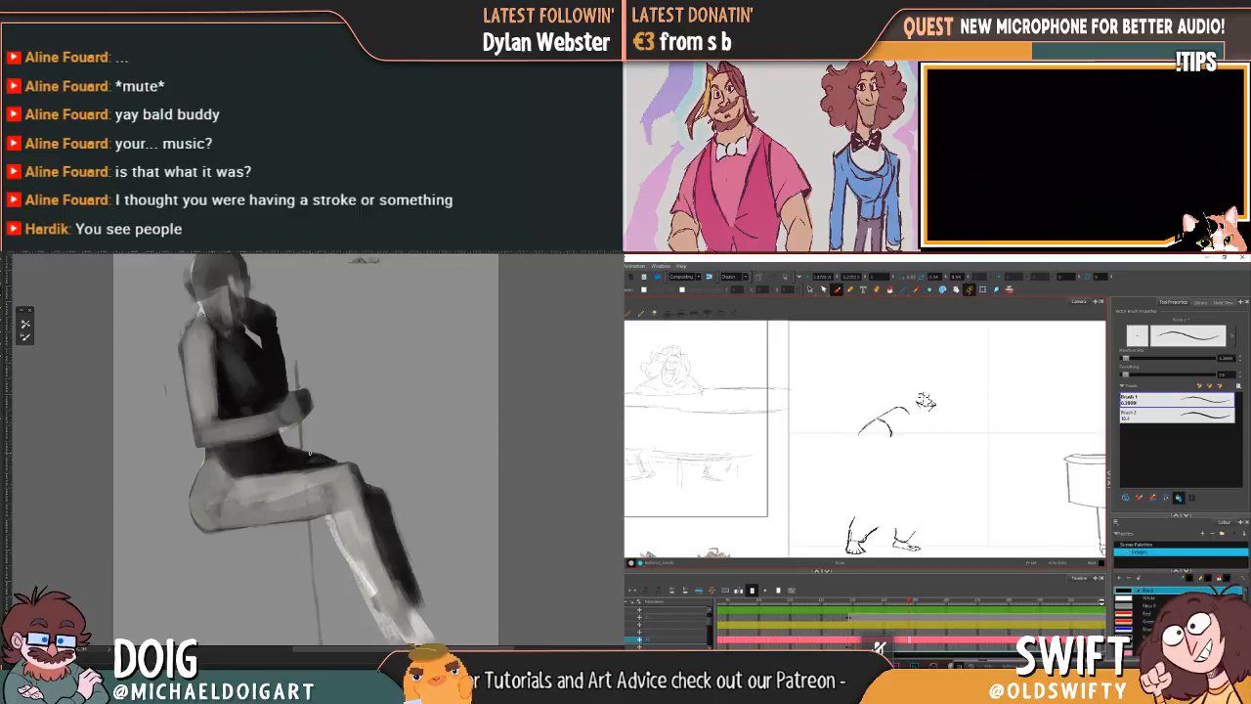
{"action": "key", "text": "."}
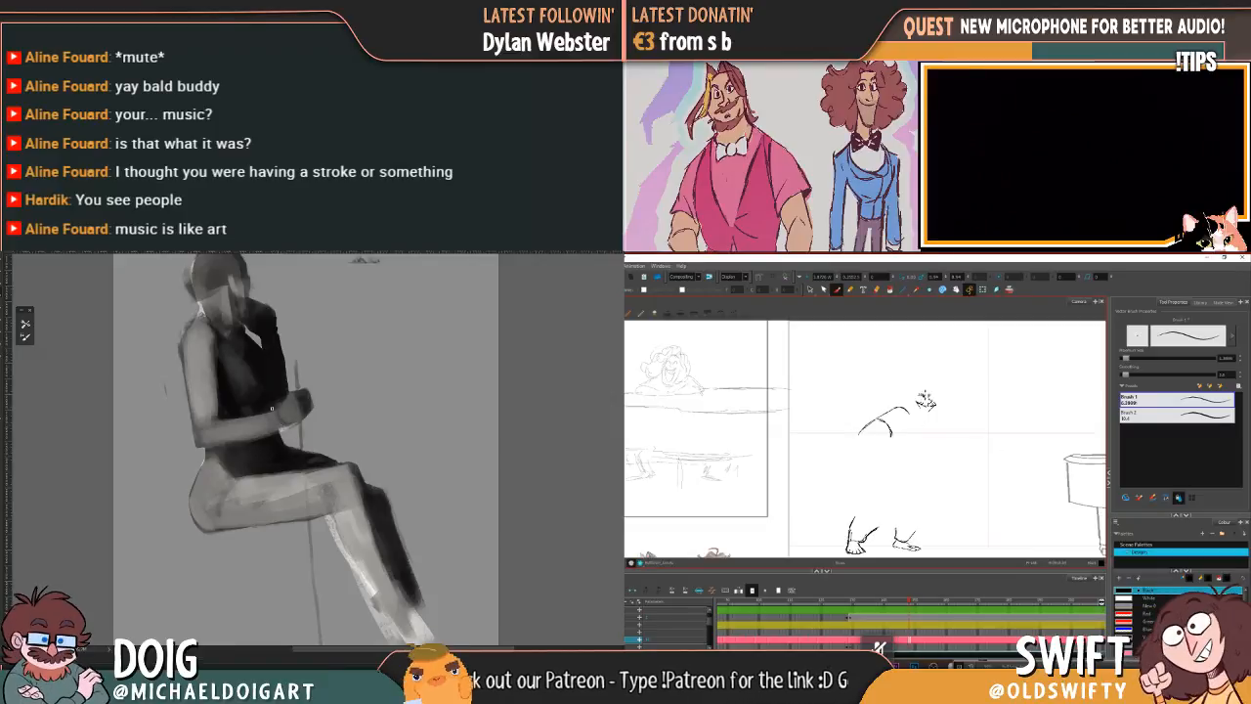
{"action": "key", "text": "."}
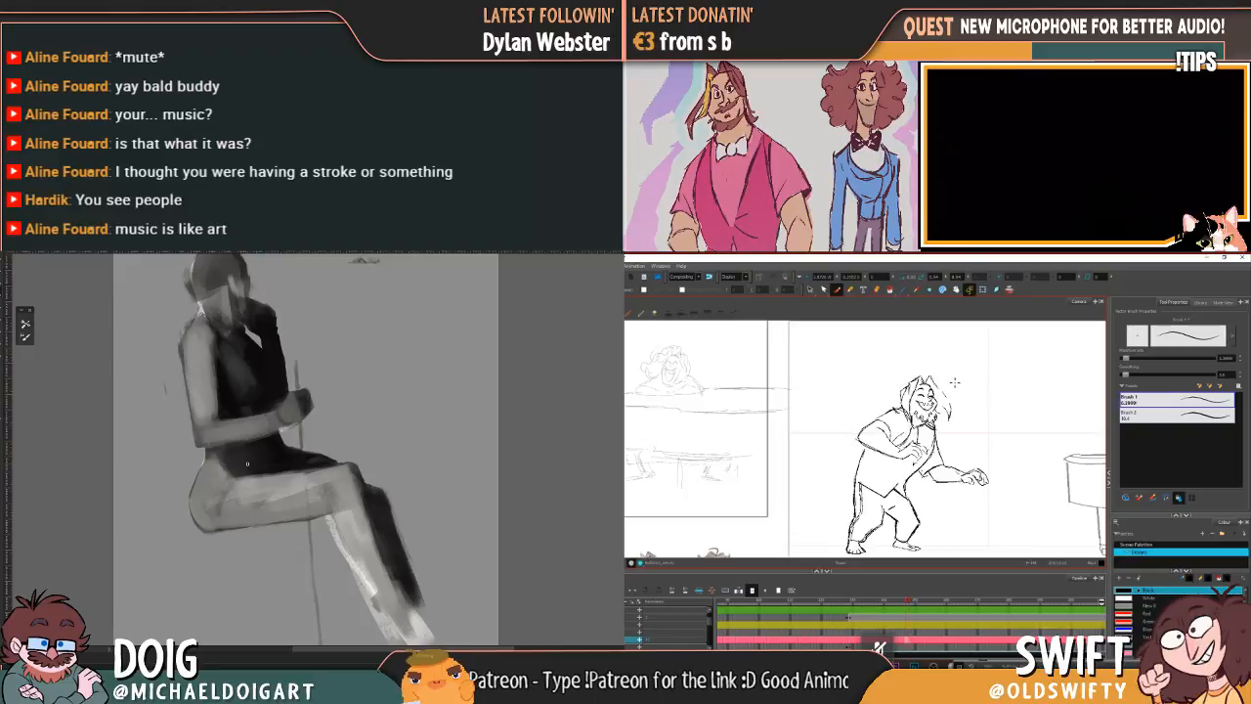
{"action": "key", "text": "."}
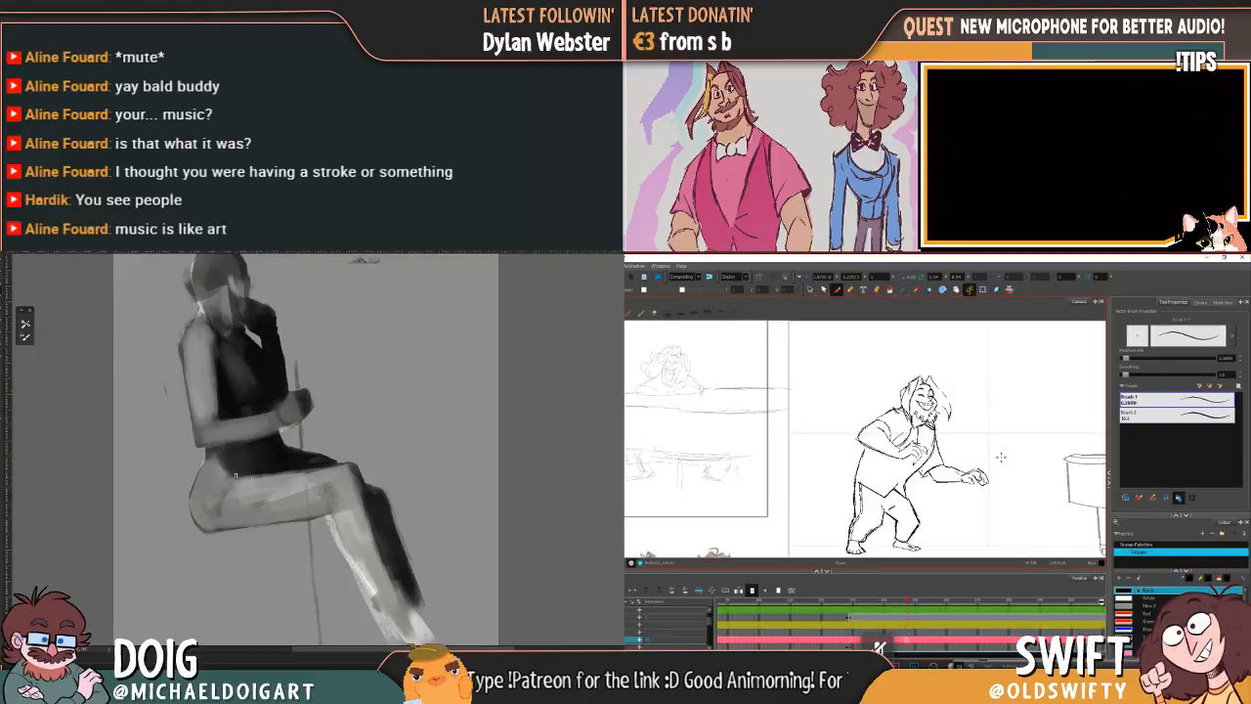
{"action": "key", "text": "."}
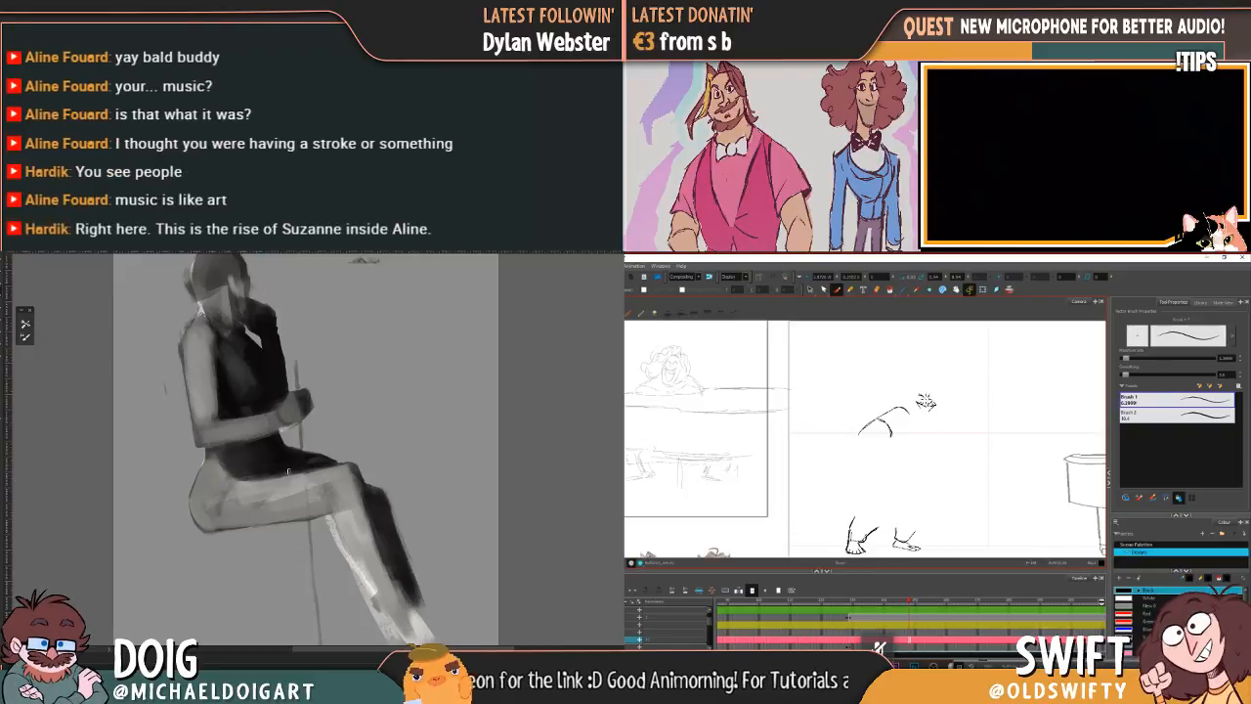
{"action": "key", "text": "."}
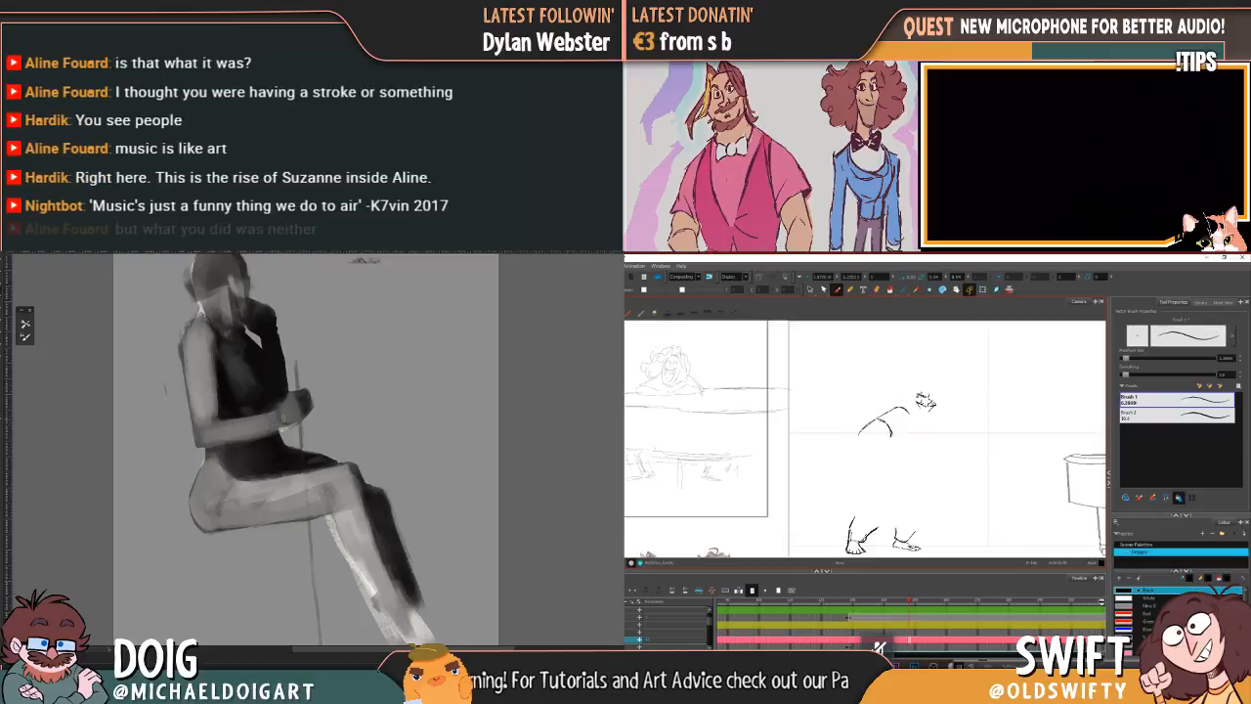
Step: Flip repeatedly between the current and previous drawings to examine the placement of the character's facial features
{"action": "key", "text": "."}
{"action": "key", "text": "."}
{"action": "key", "text": "comma"}
{"action": "key", "text": "period"}
{"action": "key", "text": "comma"}
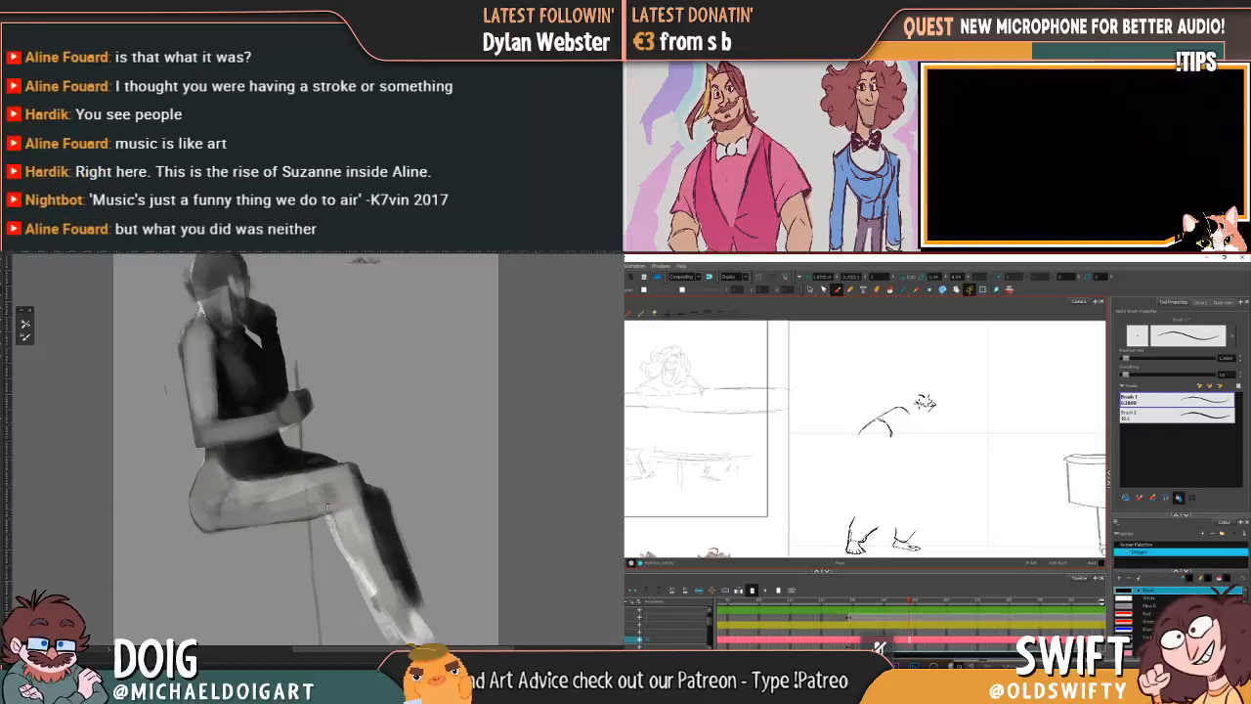
{"action": "key", "text": "period"}
{"action": "key", "text": "comma"}
{"action": "key", "text": "period"}
{"action": "key", "text": "comma"}
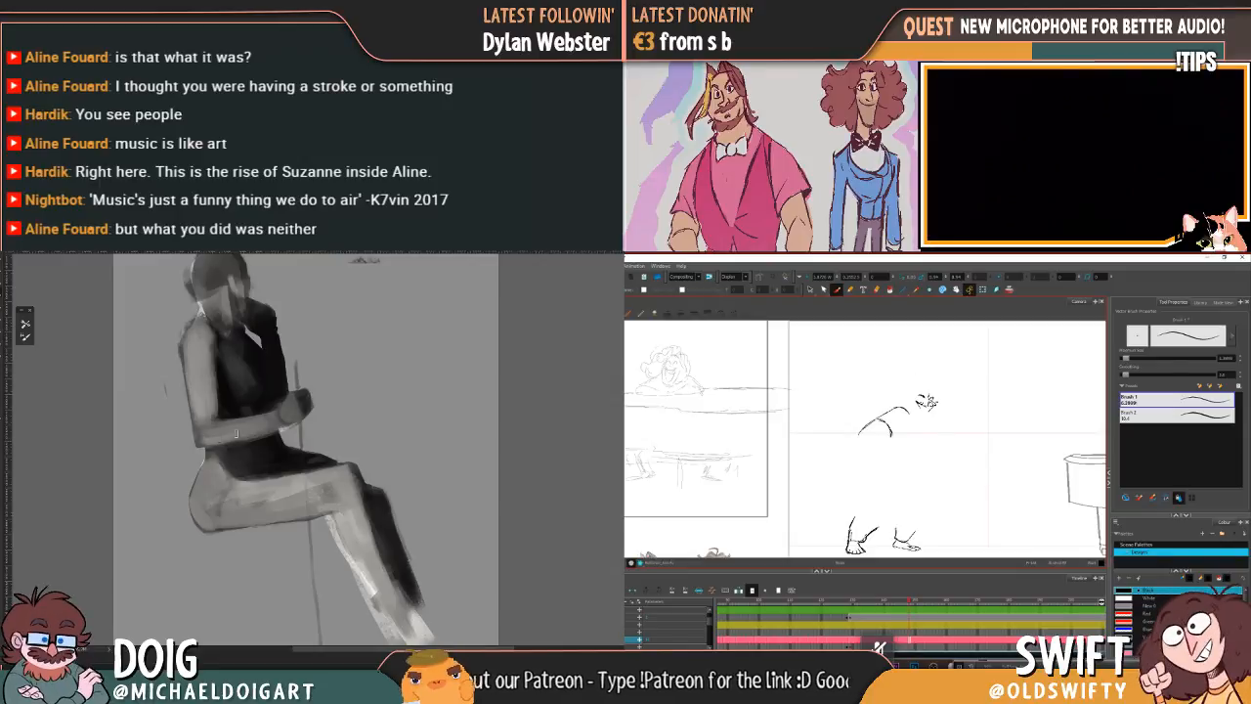
{"action": "key", "text": "period"}
{"action": "key", "text": "comma"}
{"action": "key", "text": "period"}
{"action": "key", "text": "comma"}
{"action": "key", "text": "period"}
{"action": "key", "text": "comma"}
{"action": "key", "text": "period"}
{"action": "key", "text": "comma"}
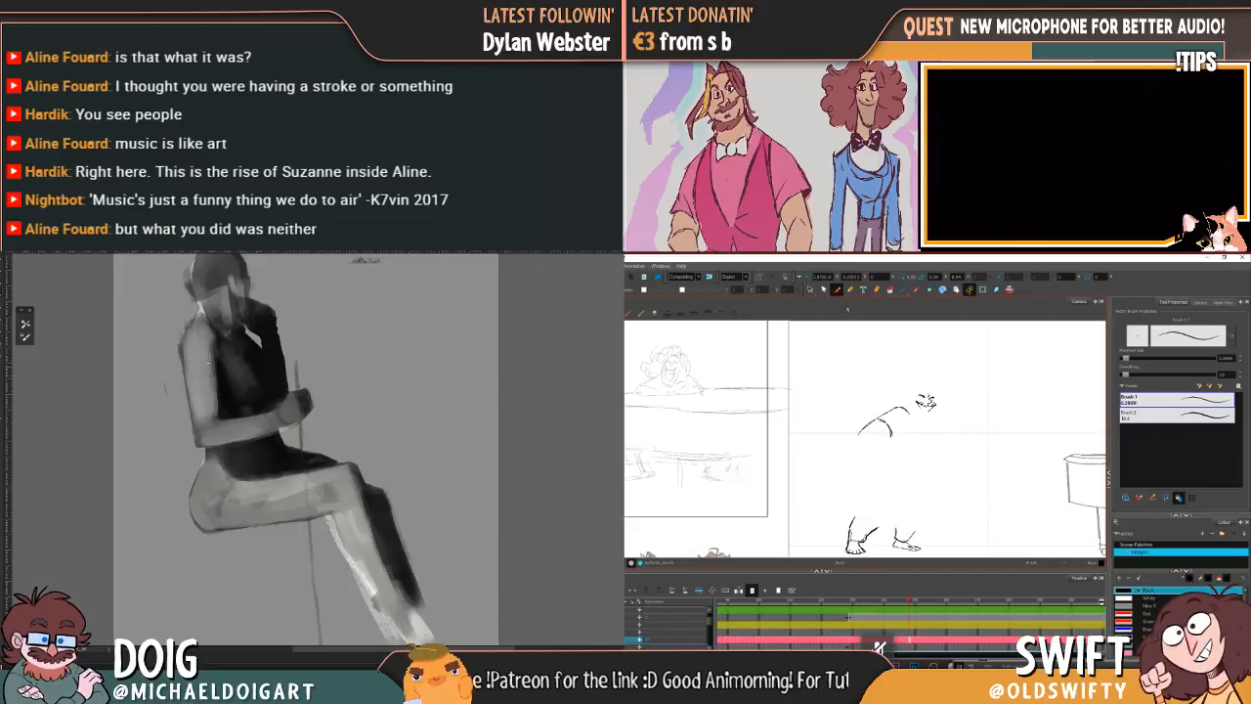
Step: Select the character's facial strokes and compare their placement with the previous drawing
{"action": "key", "text": "alt+s"}
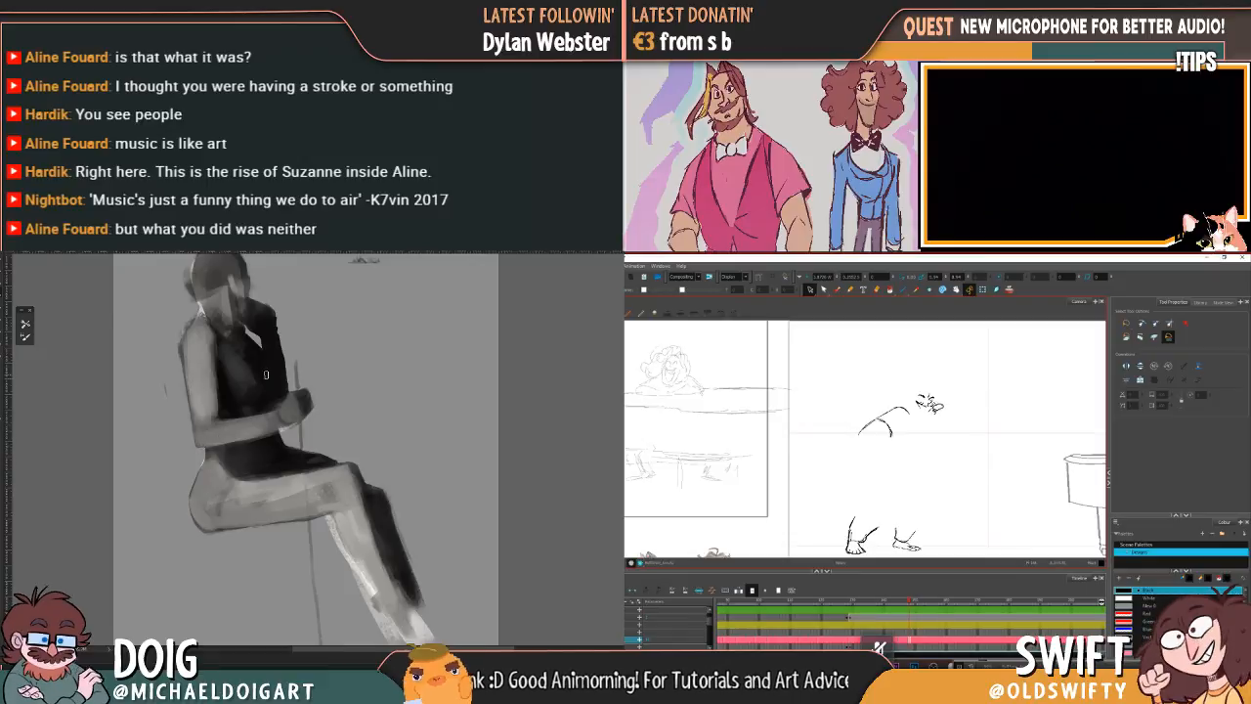
{"action": "left_click_drag", "start_coordinate": [935, 409], "coordinate": [912, 391]}
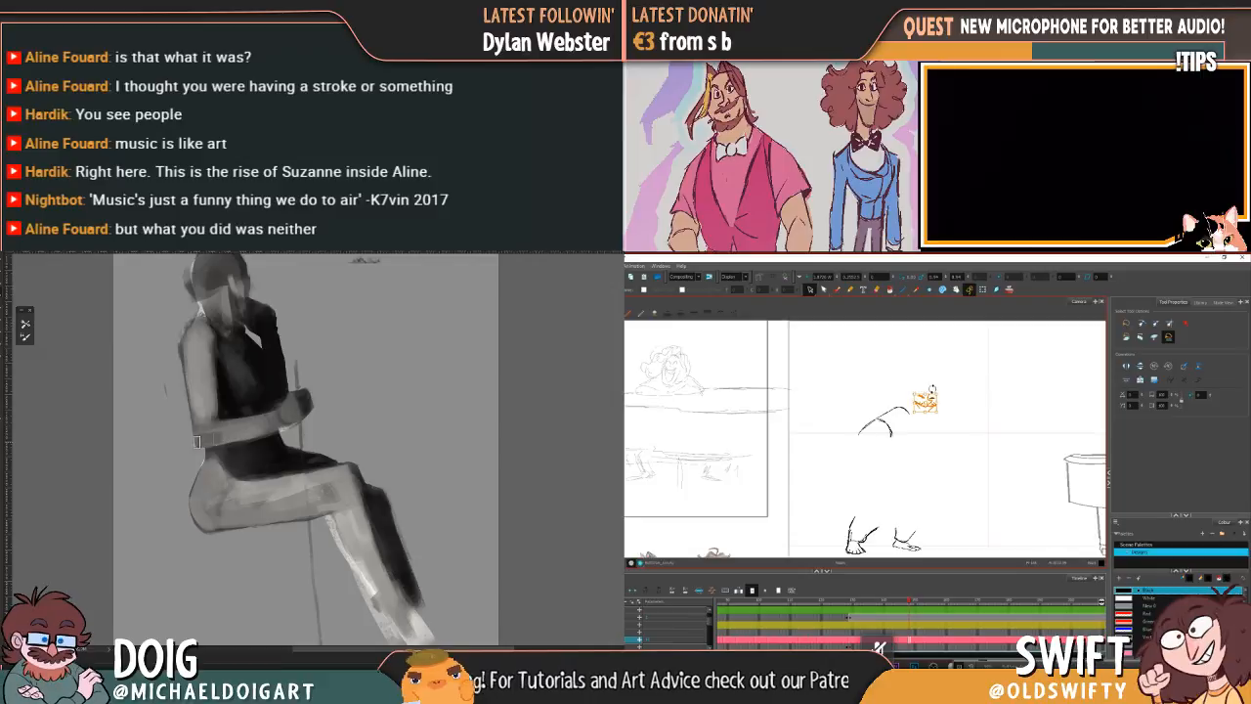
{"action": "key", "text": "comma"}
{"action": "key", "text": "period"}
{"action": "key", "text": "comma"}
{"action": "key", "text": "period"}
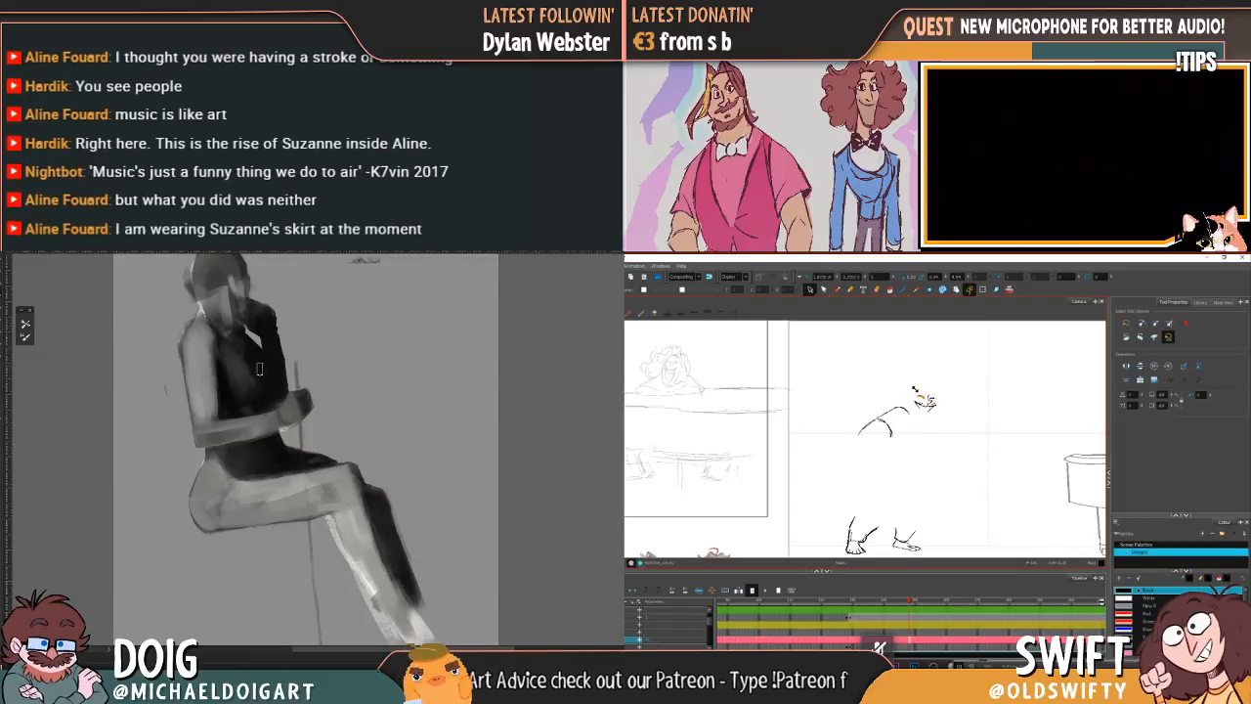
Step: Nudge the selected upper facial strokes slightly to line them up with the previous drawing
{"action": "left_click_drag", "start_coordinate": [938, 389], "coordinate": [939, 388]}
{"action": "key", "text": "comma"}
{"action": "key", "text": "period"}
{"action": "key", "text": "comma"}
{"action": "key", "text": "period"}
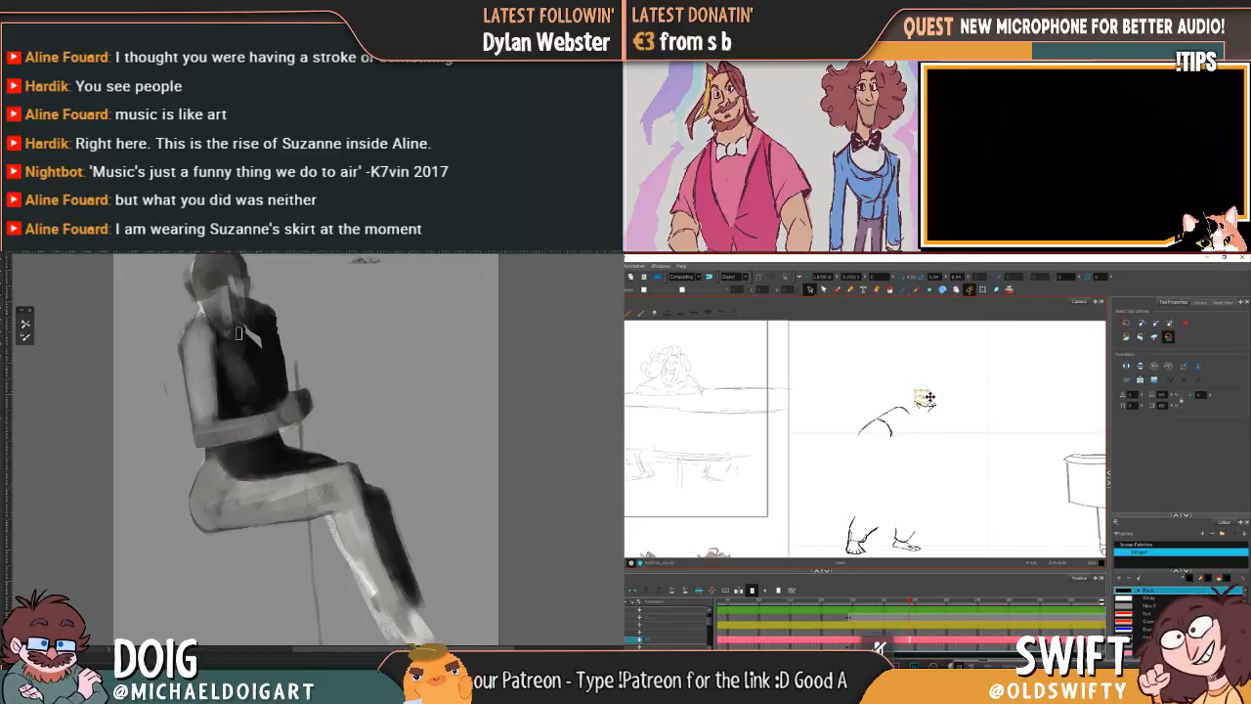
{"action": "left_click_drag", "start_coordinate": [928, 389], "coordinate": [935, 389]}
{"action": "key", "text": "comma"}
{"action": "key", "text": "period"}
{"action": "key", "text": "comma"}
{"action": "key", "text": "period"}
{"action": "key", "text": "comma"}
{"action": "key", "text": "period"}
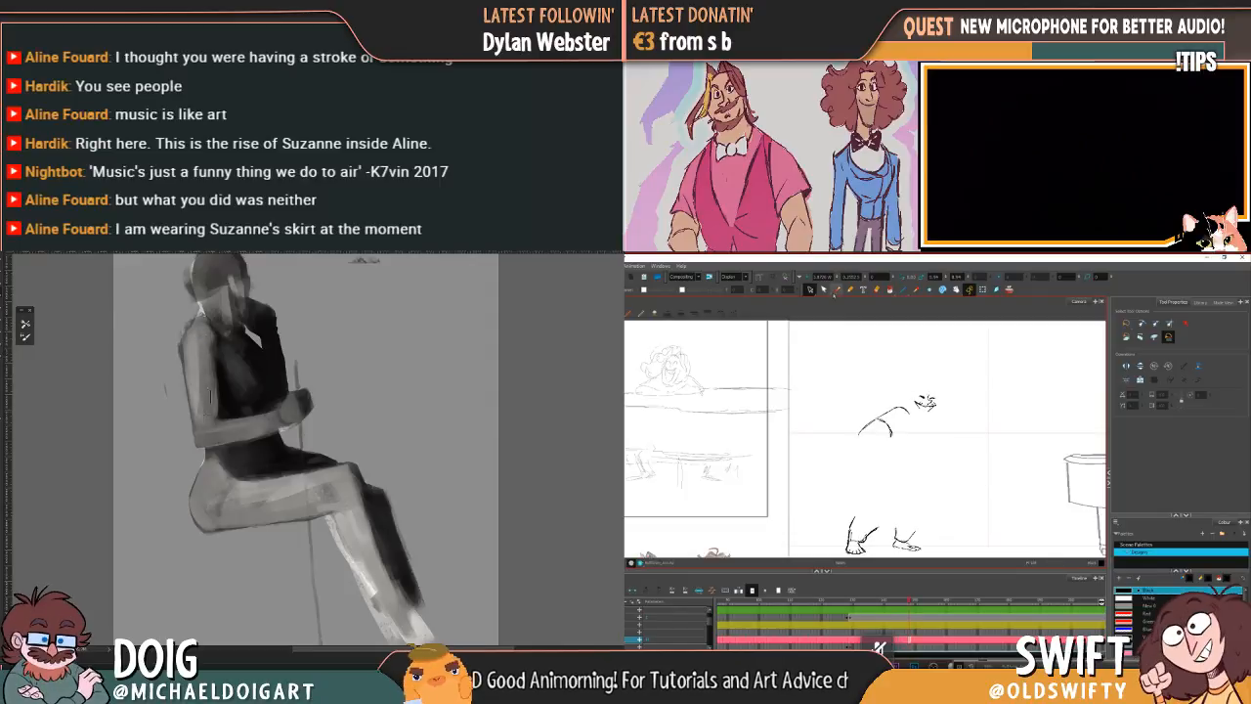
Step: Add brush strokes to the character's eyes and mouth, comparing the face with the previous drawing
{"action": "key", "text": "alt+b"}
{"action": "key", "text": "comma"}
{"action": "key", "text": "period"}
{"action": "key", "text": "comma"}
{"action": "key", "text": "period"}
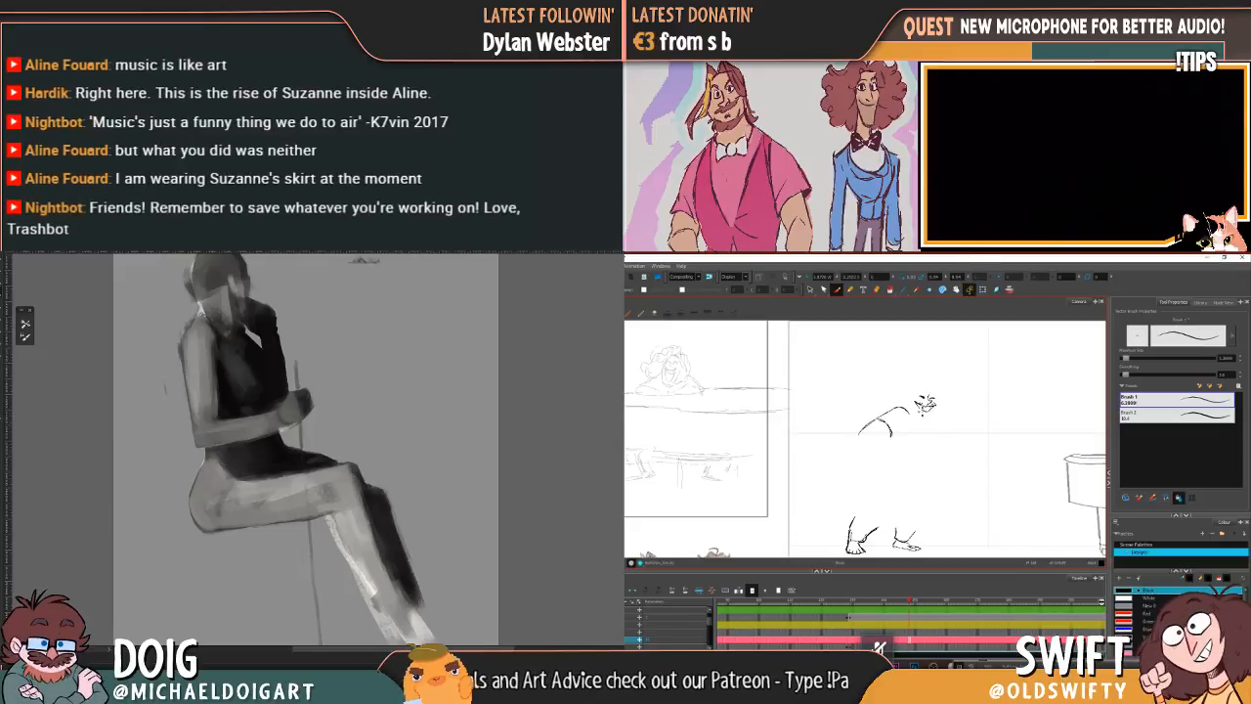
{"action": "key", "text": "comma"}
{"action": "key", "text": "period"}
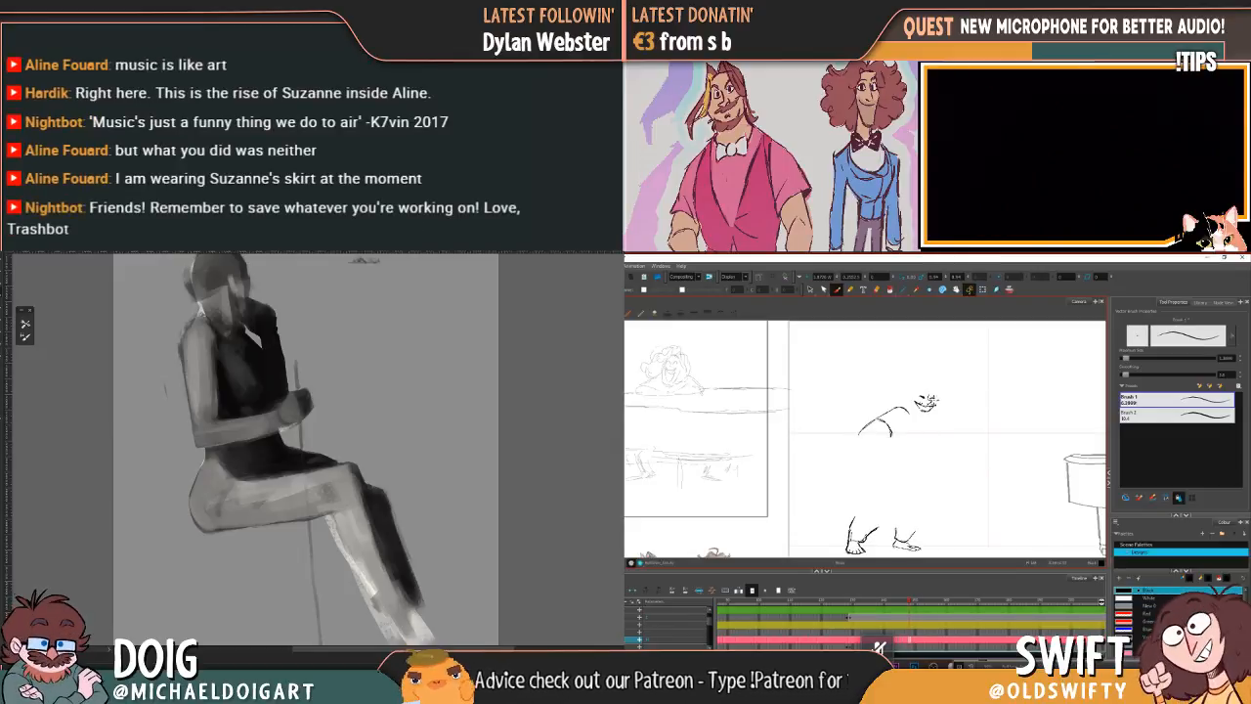
{"action": "key", "text": "comma"}
{"action": "key", "text": "period"}
{"action": "key", "text": "comma"}
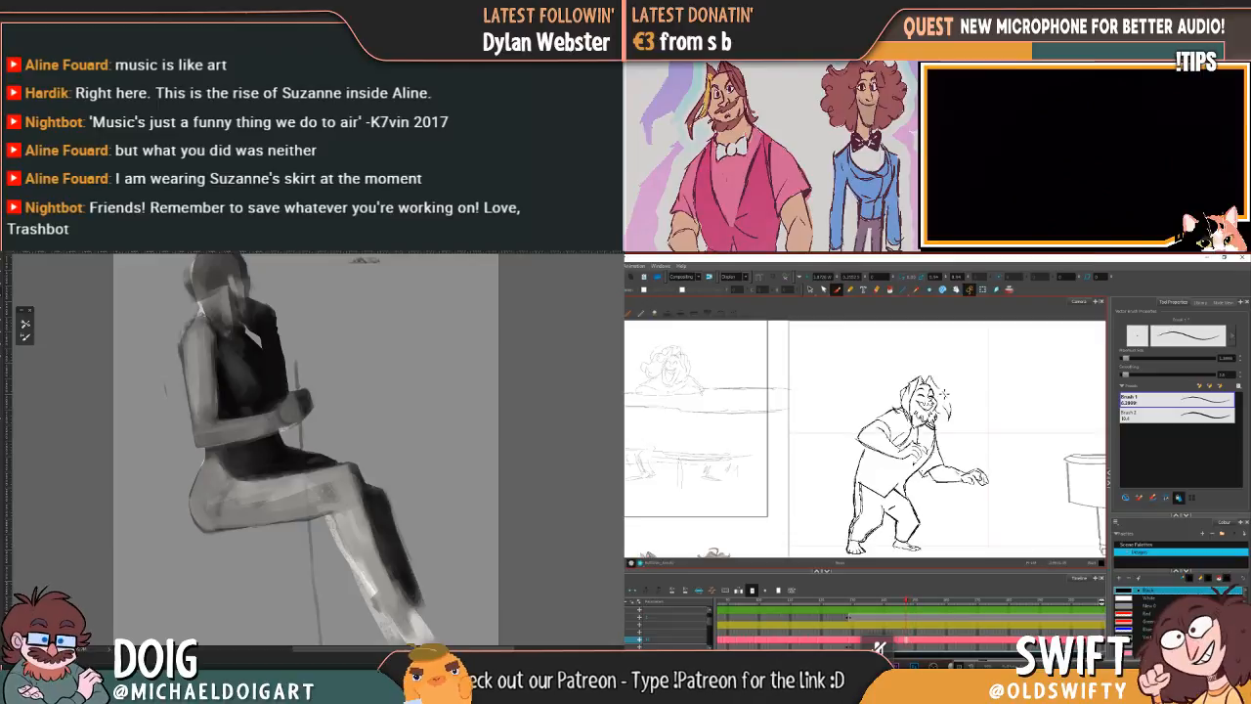
{"action": "key", "text": "period"}
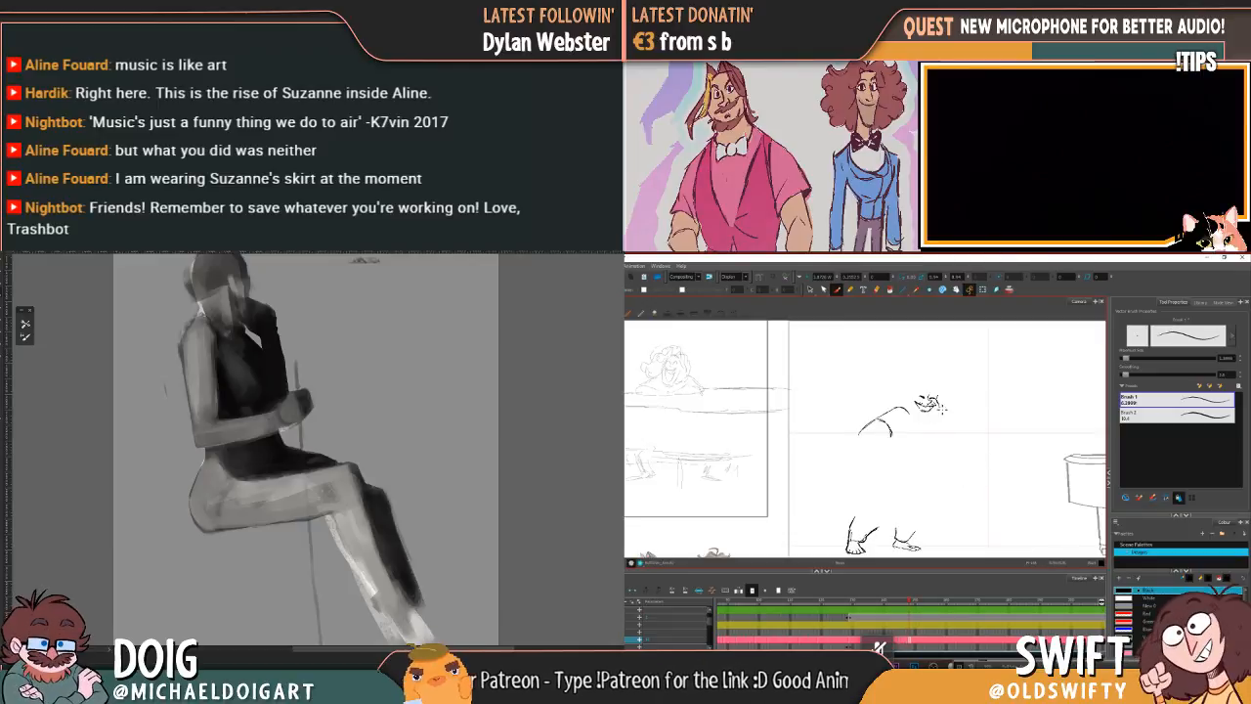
{"action": "key", "text": "comma"}
{"action": "key", "text": "period"}
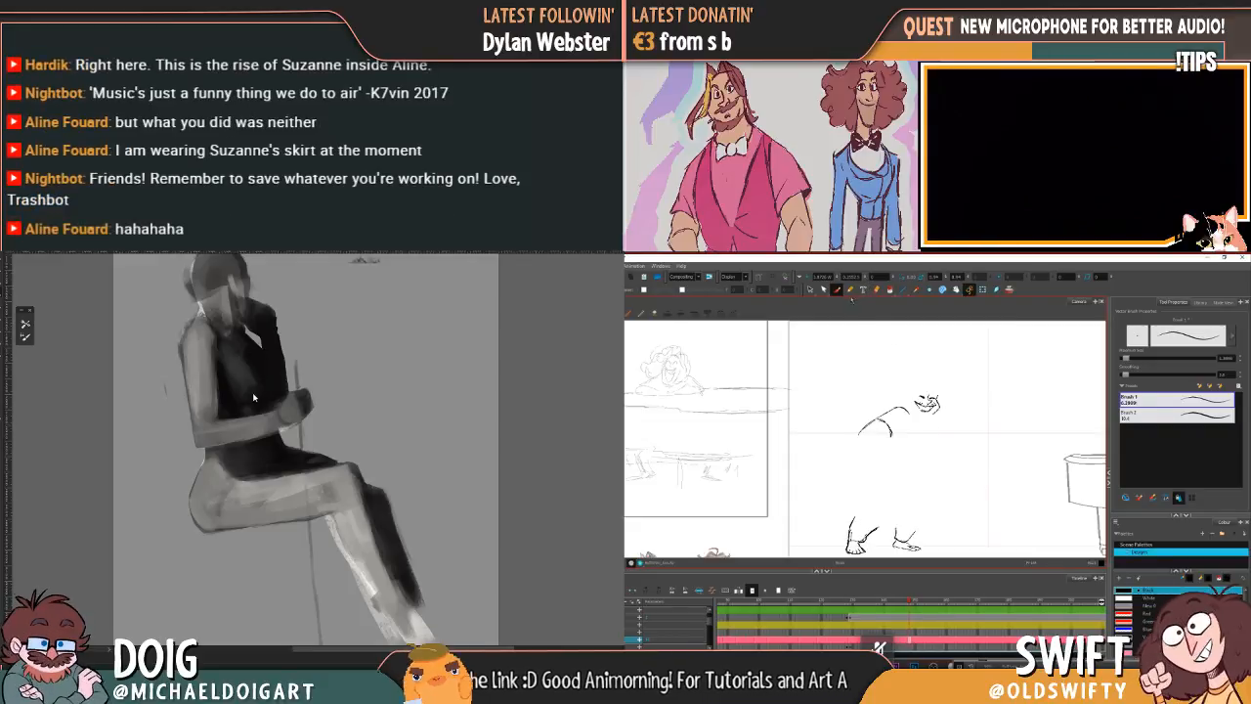
Step: Select all the sketched facial features and delete them, keeping the shoulder, sleeve and feet lines
{"action": "left_click", "coordinate": [809, 289]}
{"action": "mouse_move", "coordinate": [951, 390]}
{"action": "left_mouse_down"}
{"action": "mouse_move", "coordinate": [912, 393]}
{"action": "mouse_move", "coordinate": [938, 422]}
{"action": "left_mouse_up"}
{"action": "left_click", "coordinate": [212, 417], "text": "alt"}
{"action": "key", "text": "Delete"}
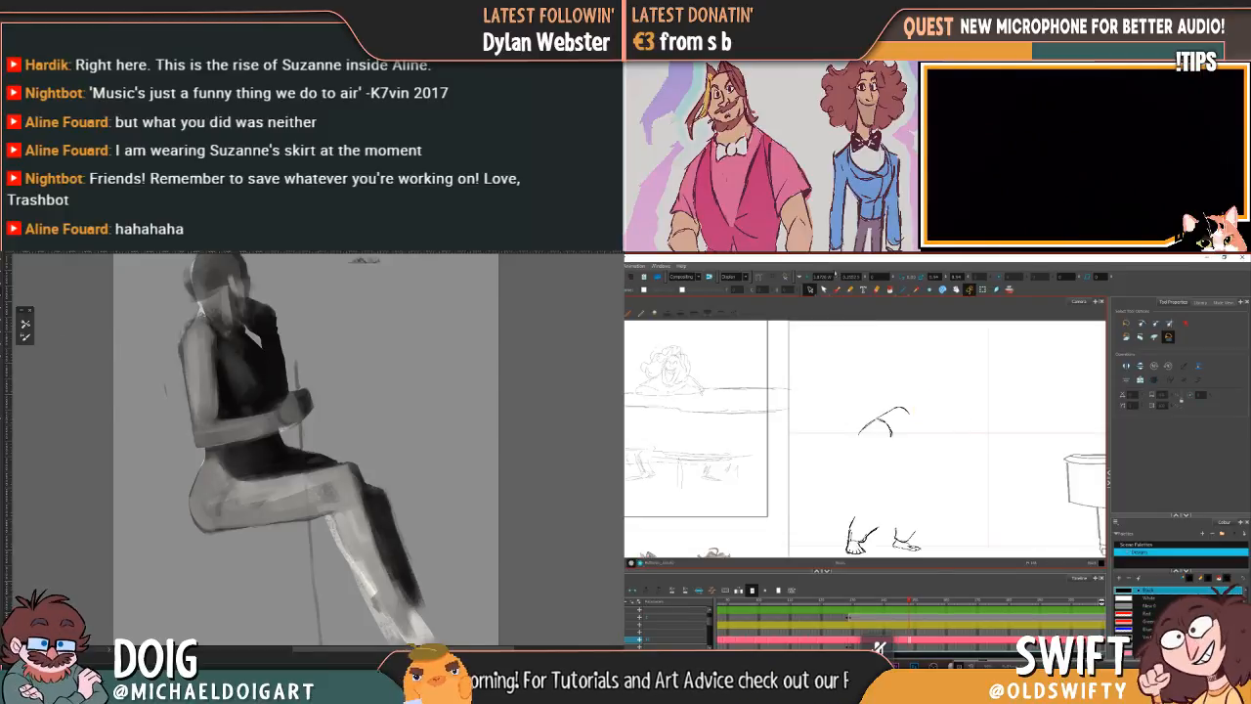
Step: Start redrawing the character's face with the brush just beyond the shoulder line, comparing with neighbouring drawings
{"action": "left_click", "coordinate": [837, 289]}
{"action": "key", "text": "f"}
{"action": "key", "text": "g"}
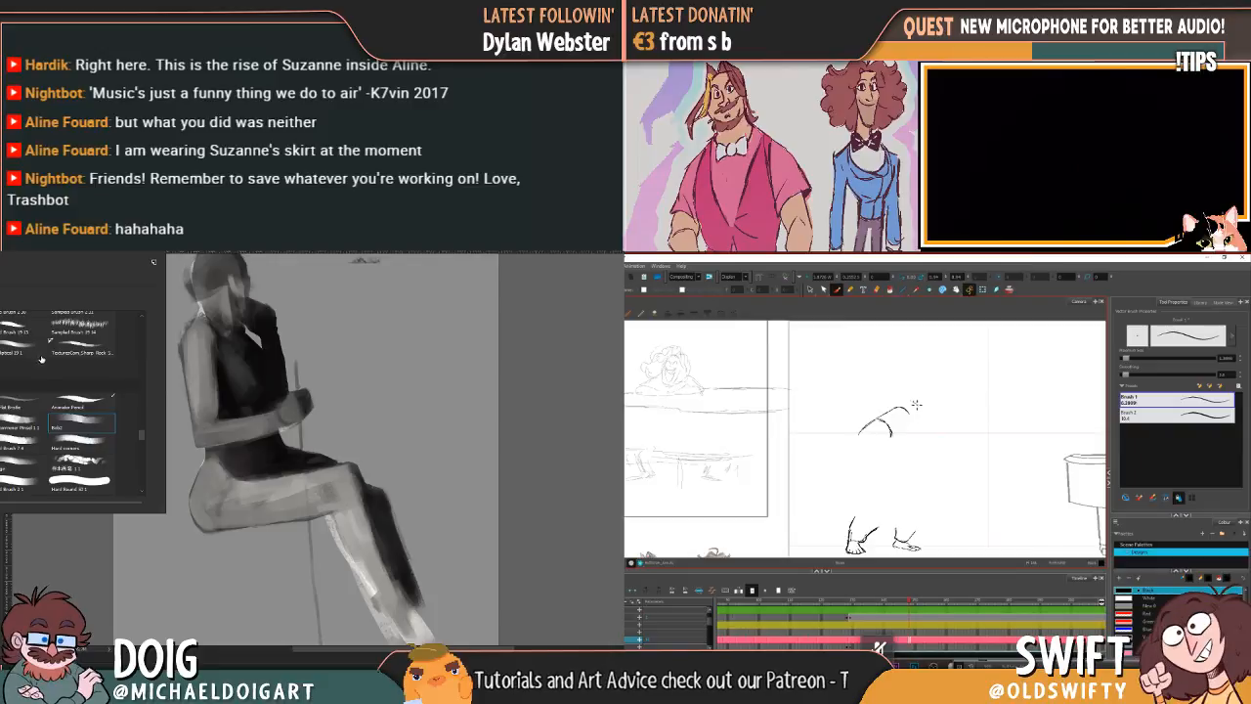
{"action": "left_click_drag", "start_coordinate": [912, 402], "coordinate": [917, 413]}
{"action": "key", "text": "f"}
{"action": "key", "text": "g"}
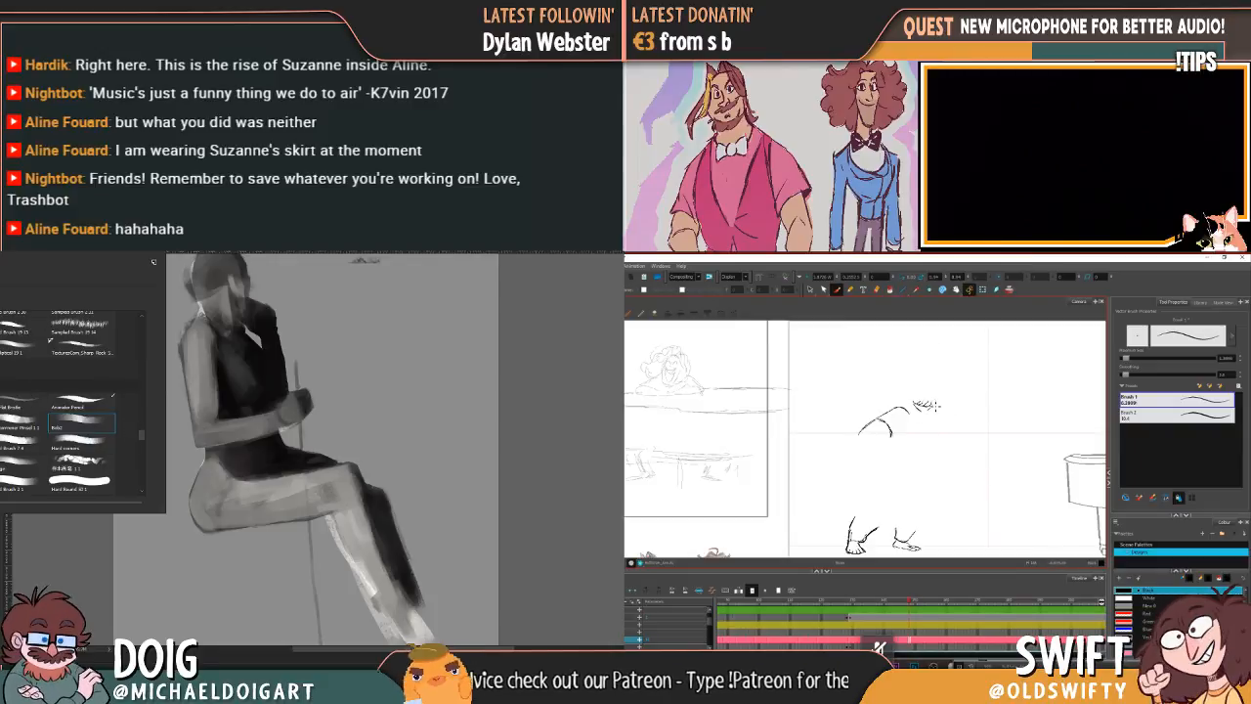
Step: Sample a grey from the seated figure, test a brush stroke on the background beside it and undo the stroke
{"action": "left_click", "coordinate": [201, 446]}
{"action": "key", "text": "f"}
{"action": "key", "text": "g"}
{"action": "mouse_move", "coordinate": [363, 341]}
{"action": "left_mouse_down"}
{"action": "mouse_move", "coordinate": [354, 372]}
{"action": "mouse_move", "coordinate": [369, 377]}
{"action": "mouse_move", "coordinate": [364, 354]}
{"action": "mouse_move", "coordinate": [361, 388]}
{"action": "mouse_move", "coordinate": [346, 422]}
{"action": "left_mouse_up"}
{"action": "key", "text": "f"}
{"action": "key", "text": "g"}
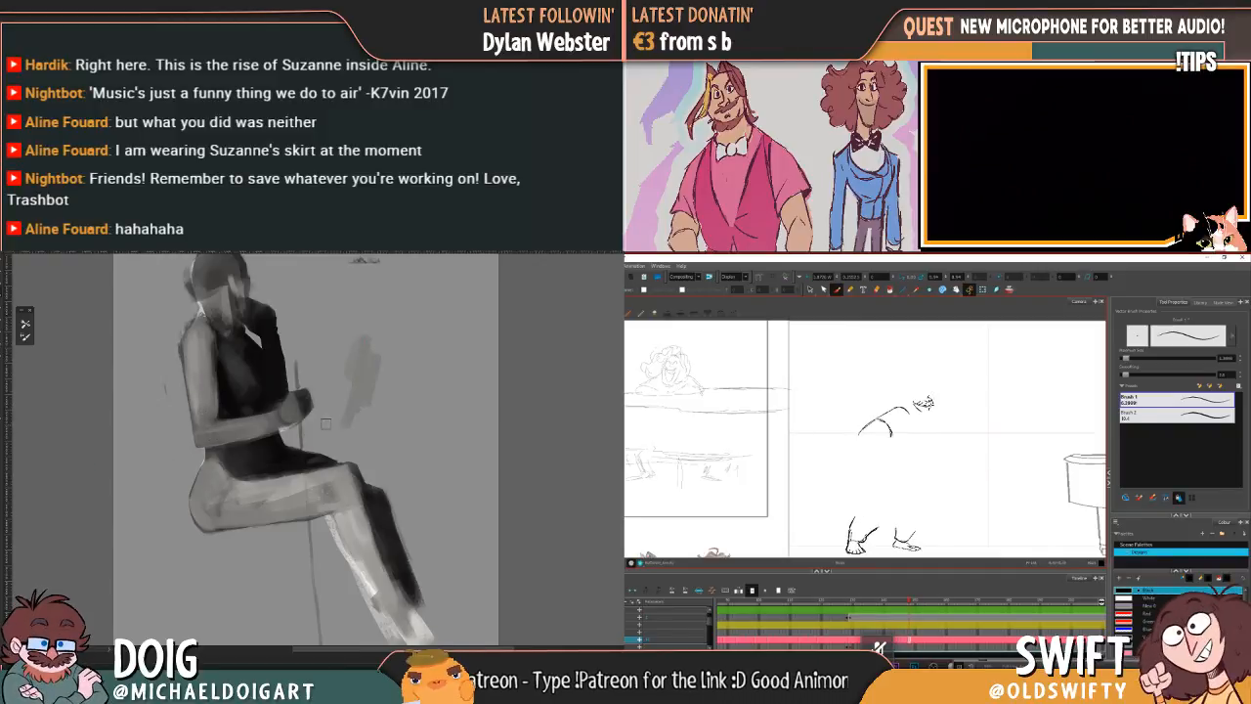
{"action": "key", "text": "ctrl+z"}
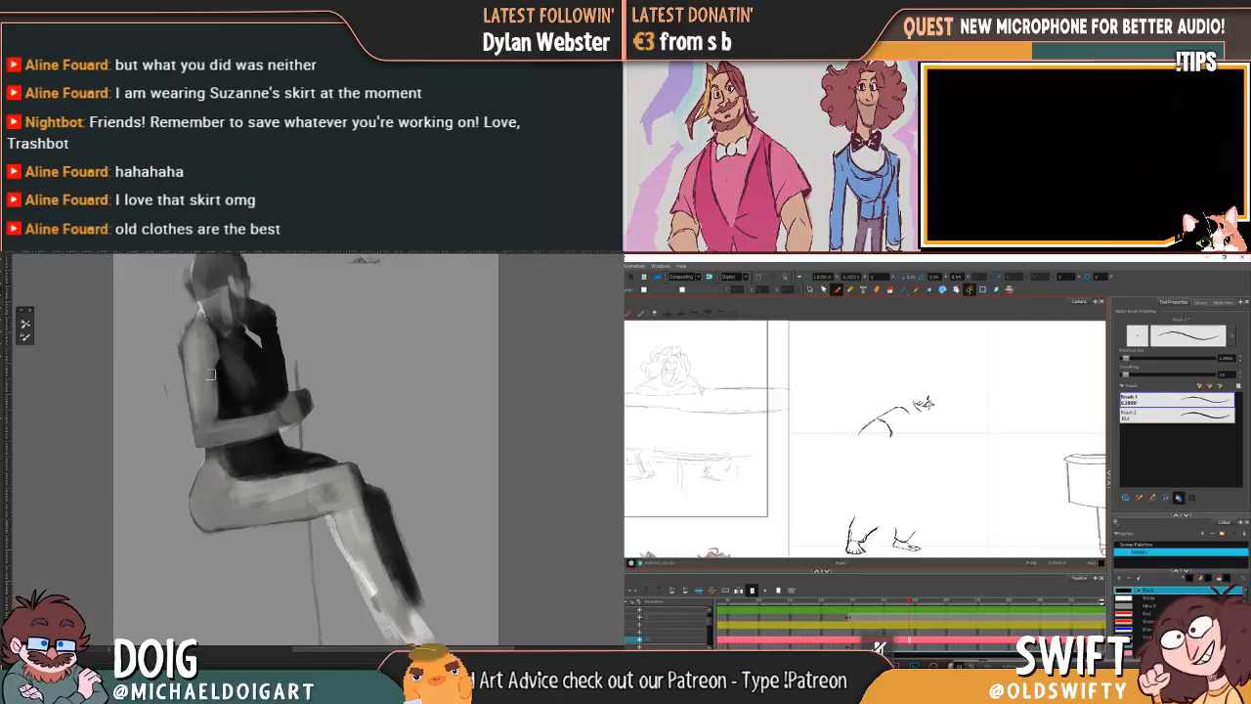
Step: Shade the seated figure's dark top with softer greys and paint the microphone held in the hand dark
{"action": "left_click_drag", "start_coordinate": [232, 331], "coordinate": [228, 366]}
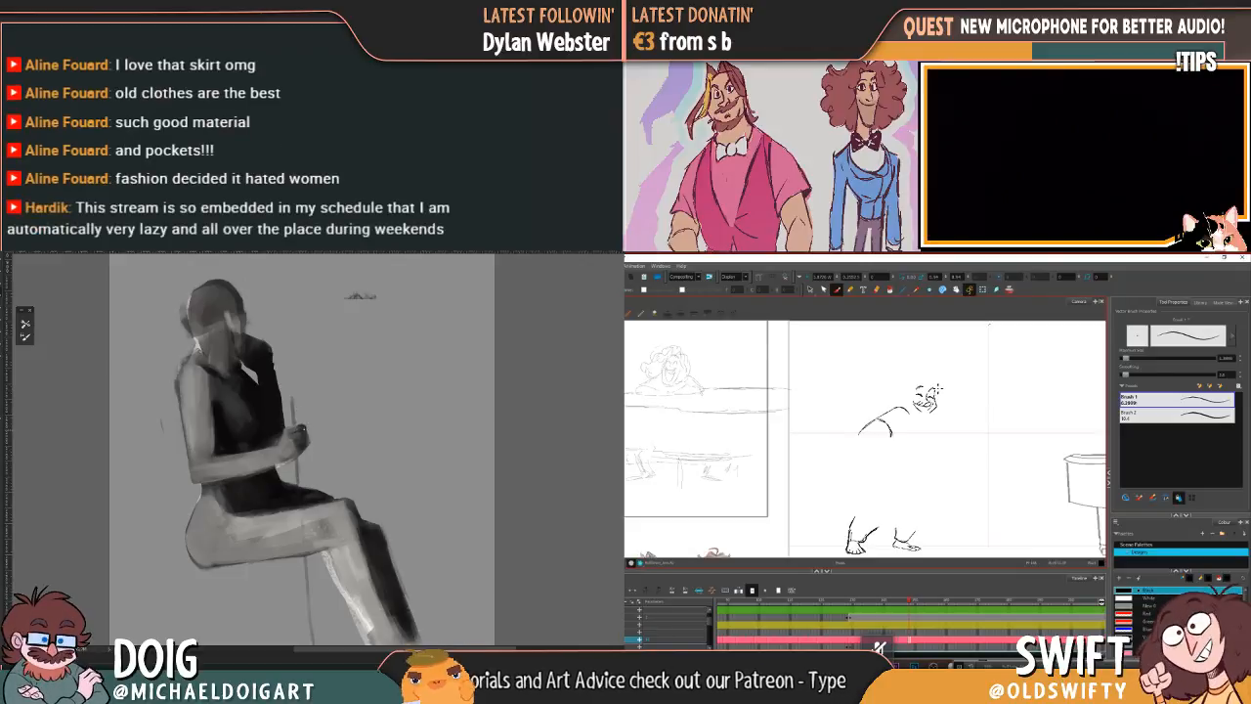
{"action": "left_click_drag", "start_coordinate": [291, 401], "coordinate": [293, 426]}
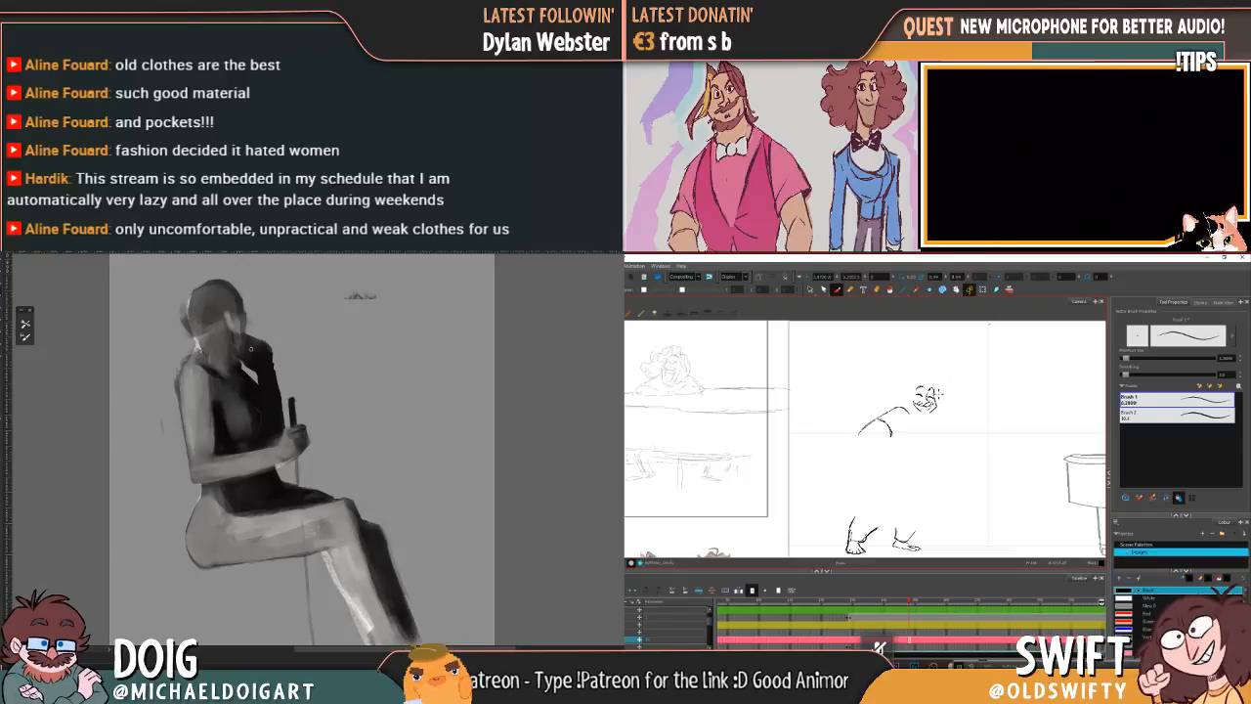
{"action": "left_click", "coordinate": [242, 413], "text": "alt"}
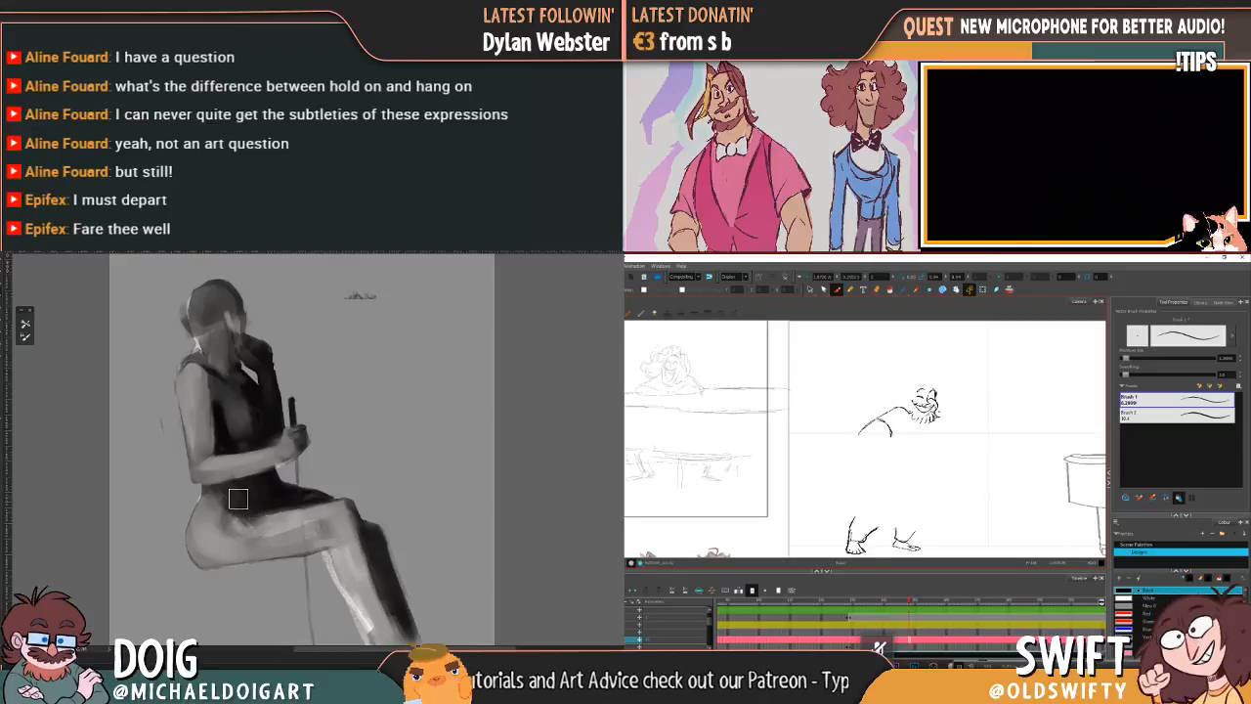
Step: Blend greys along the seated figure's upper thigh and compare the character's bearded face with the neighbouring drawings
{"action": "key", "text": "f"}
{"action": "key", "text": "g"}
{"action": "left_click_drag", "start_coordinate": [242, 523], "coordinate": [319, 505]}
{"action": "left_click", "coordinate": [291, 518], "text": "alt"}
{"action": "key", "text": "f"}
{"action": "key", "text": "g"}
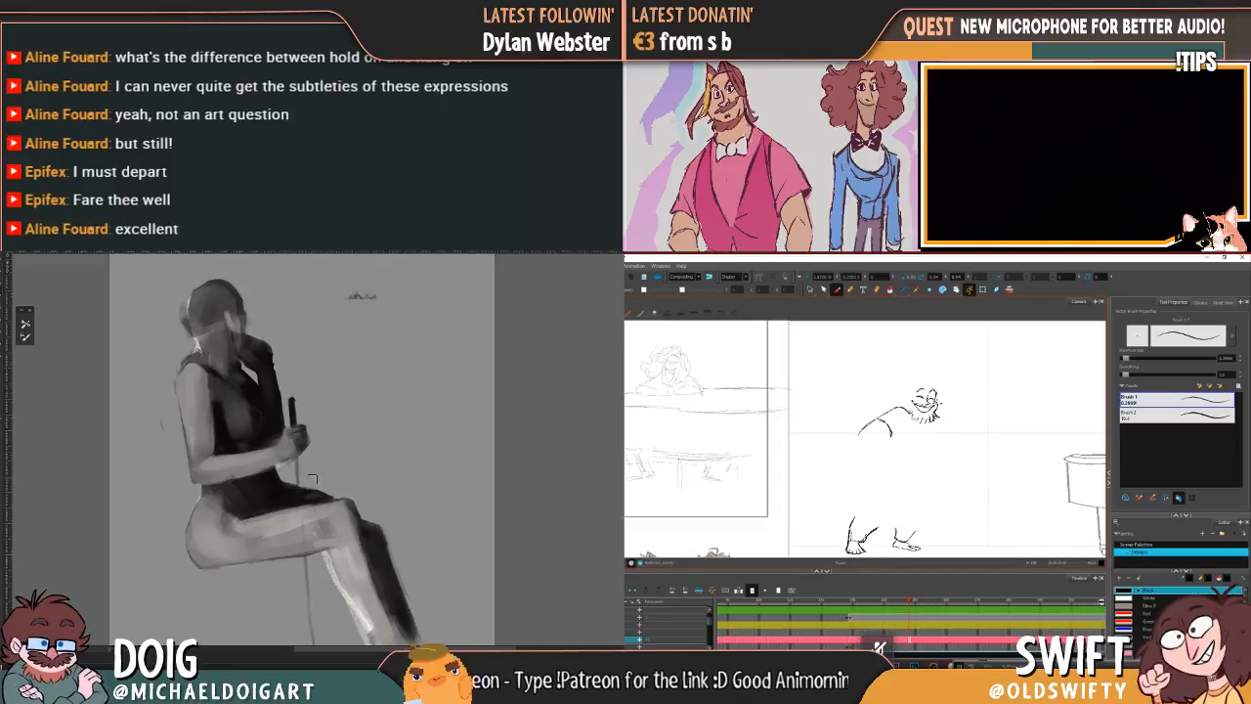
{"action": "key", "text": "f"}
{"action": "key", "text": "g"}
{"action": "key", "text": "f"}
{"action": "key", "text": "g"}
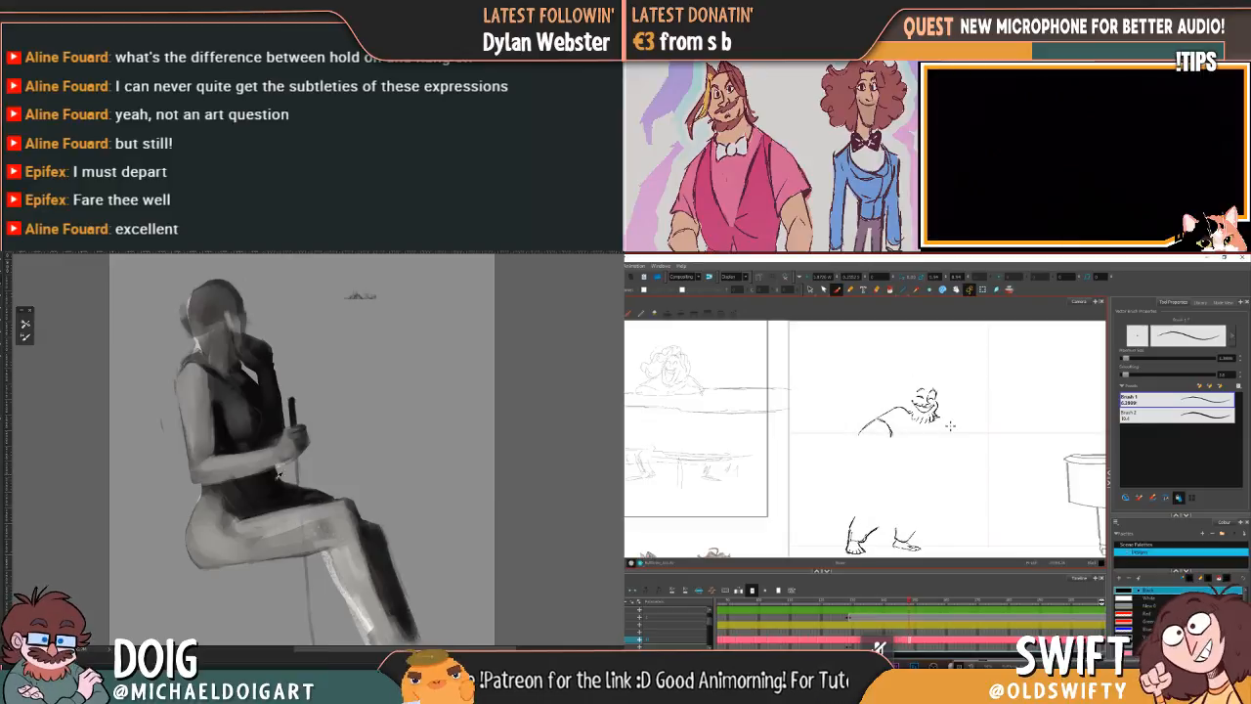
Step: Paint a light grey highlight along the upper edge of the seated figure's thigh, below the dark top
{"action": "left_click", "coordinate": [340, 587], "text": "alt"}
{"action": "left_click_drag", "start_coordinate": [236, 521], "coordinate": [331, 504]}
{"action": "key", "text": "f"}
{"action": "key", "text": "g"}
{"action": "key", "text": "f"}
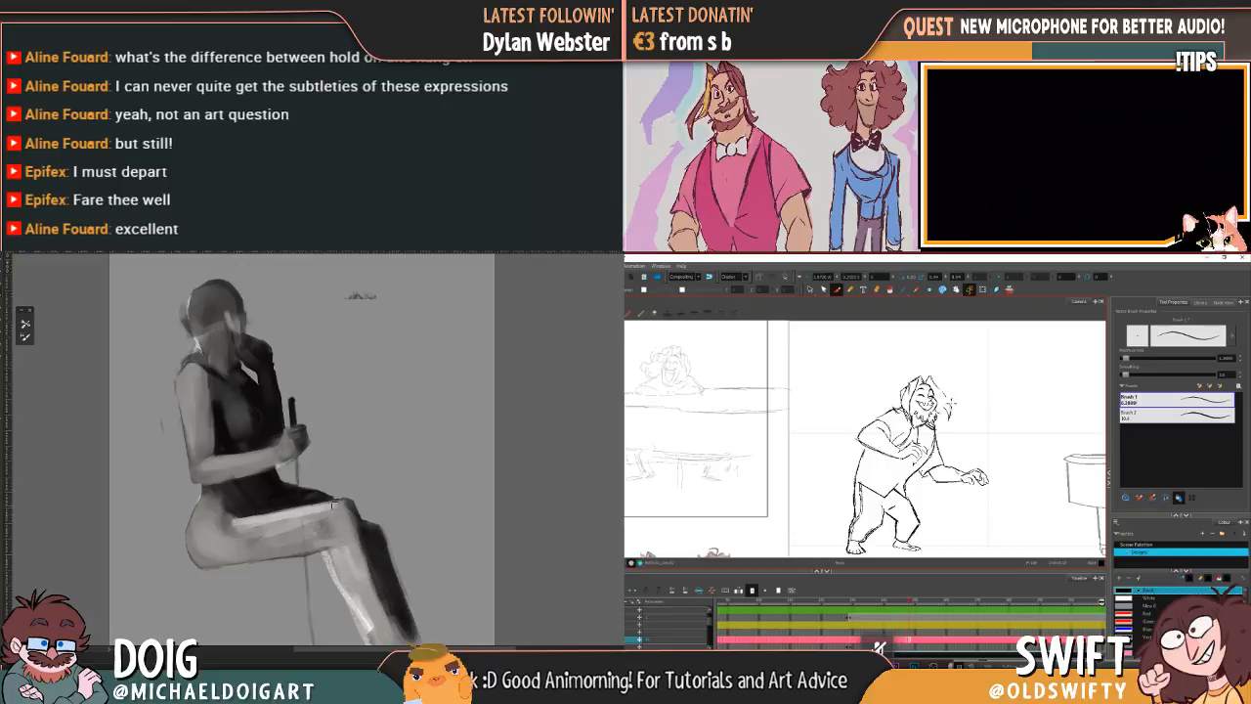
Step: Remove the surplus lines around the leaning character's near hand and blend greys over the seated figure's ankle
{"action": "key", "text": "g"}
{"action": "left_click", "coordinate": [278, 541], "text": "alt"}
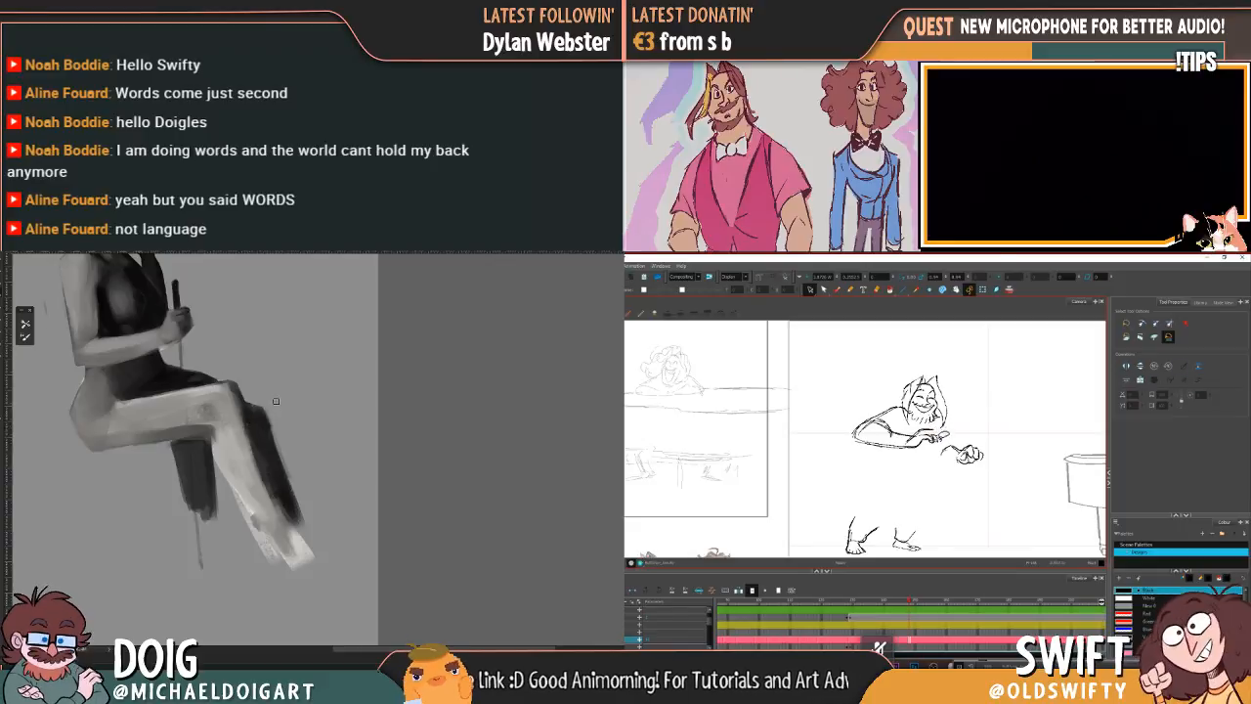
{"action": "left_click_drag", "start_coordinate": [946, 434], "coordinate": [930, 442]}
{"action": "key", "text": "Delete"}
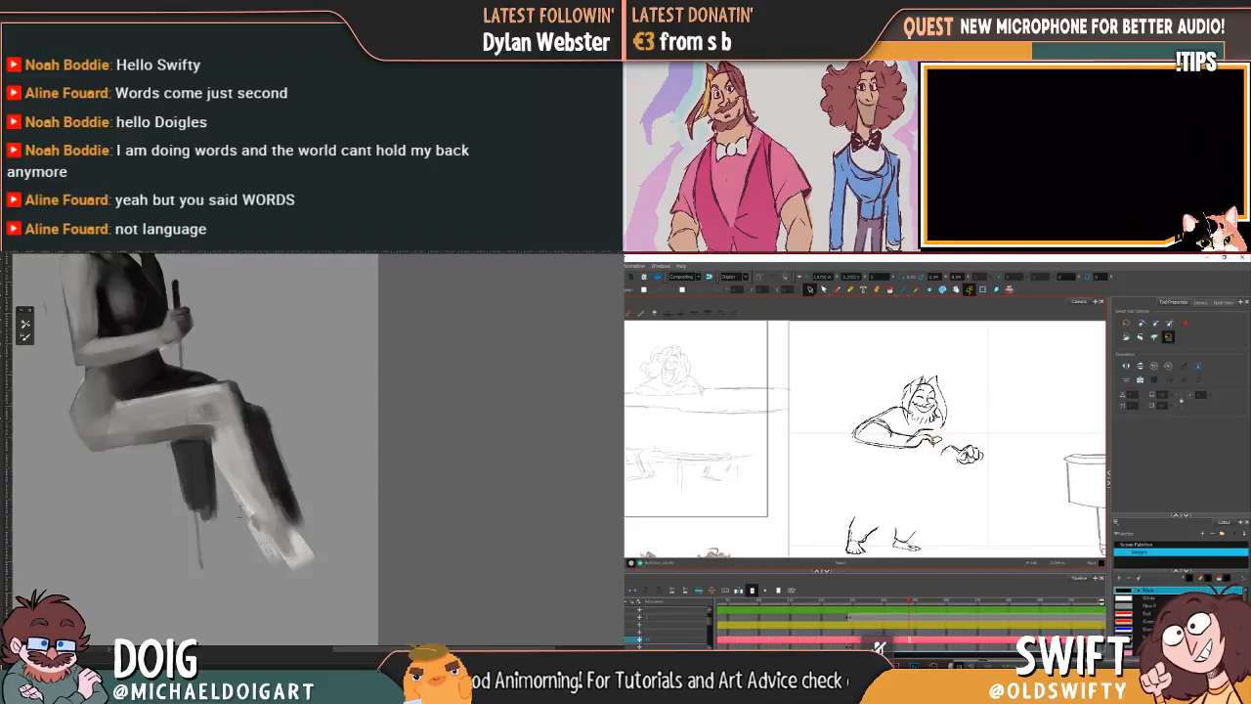
{"action": "key", "text": "Delete"}
{"action": "left_click_drag", "start_coordinate": [250, 518], "coordinate": [240, 501]}
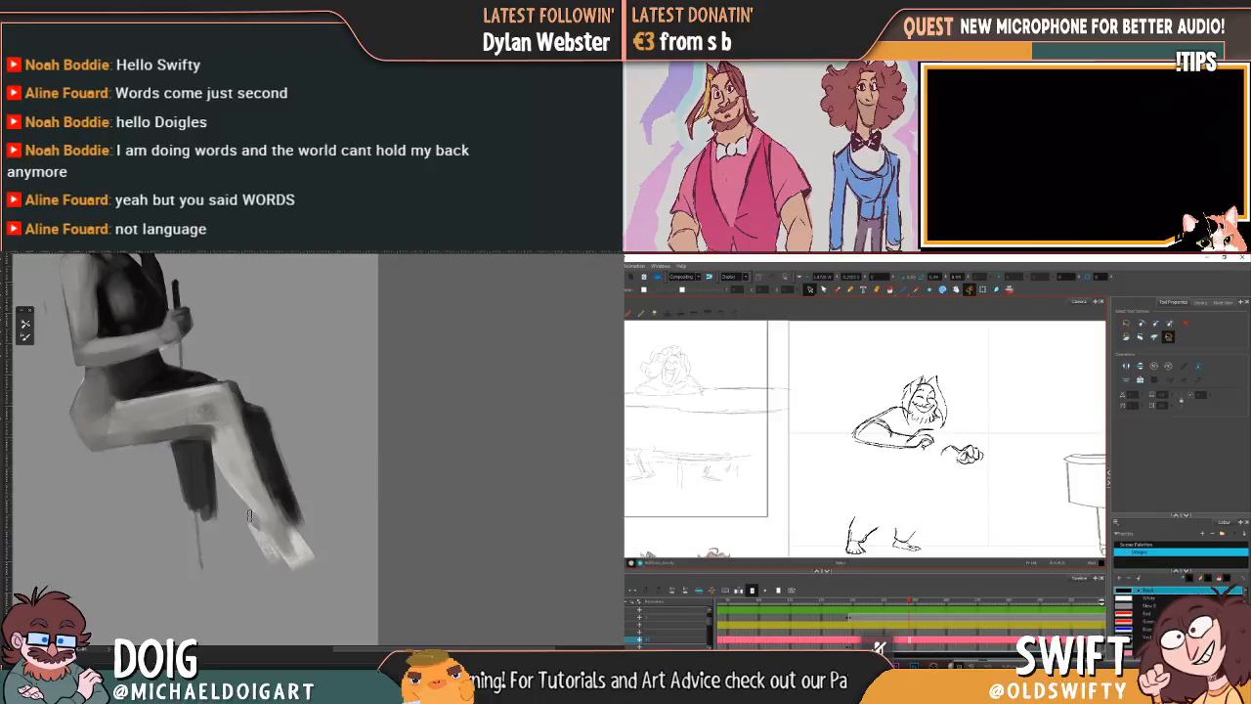
{"action": "left_click", "coordinate": [264, 509], "text": "alt"}
{"action": "left_click_drag", "start_coordinate": [263, 519], "coordinate": [260, 531]}
Step: Delete the character's old near-forearm and sleeve lines and paint mid-grey shading down the seated figure's front shin
{"action": "left_click_drag", "start_coordinate": [903, 442], "coordinate": [893, 448]}
{"action": "key", "text": "Delete"}
{"action": "left_click", "coordinate": [274, 484], "text": "alt"}
{"action": "key", "text": "Delete"}
{"action": "key", "text": "Delete"}
{"action": "left_click_drag", "start_coordinate": [222, 448], "coordinate": [270, 523]}
{"action": "key", "text": "Delete"}
{"action": "left_click_drag", "start_coordinate": [228, 443], "coordinate": [255, 486]}
{"action": "left_click_drag", "start_coordinate": [876, 423], "coordinate": [887, 430]}
{"action": "key", "text": "Delete"}
{"action": "left_click_drag", "start_coordinate": [235, 442], "coordinate": [252, 477]}
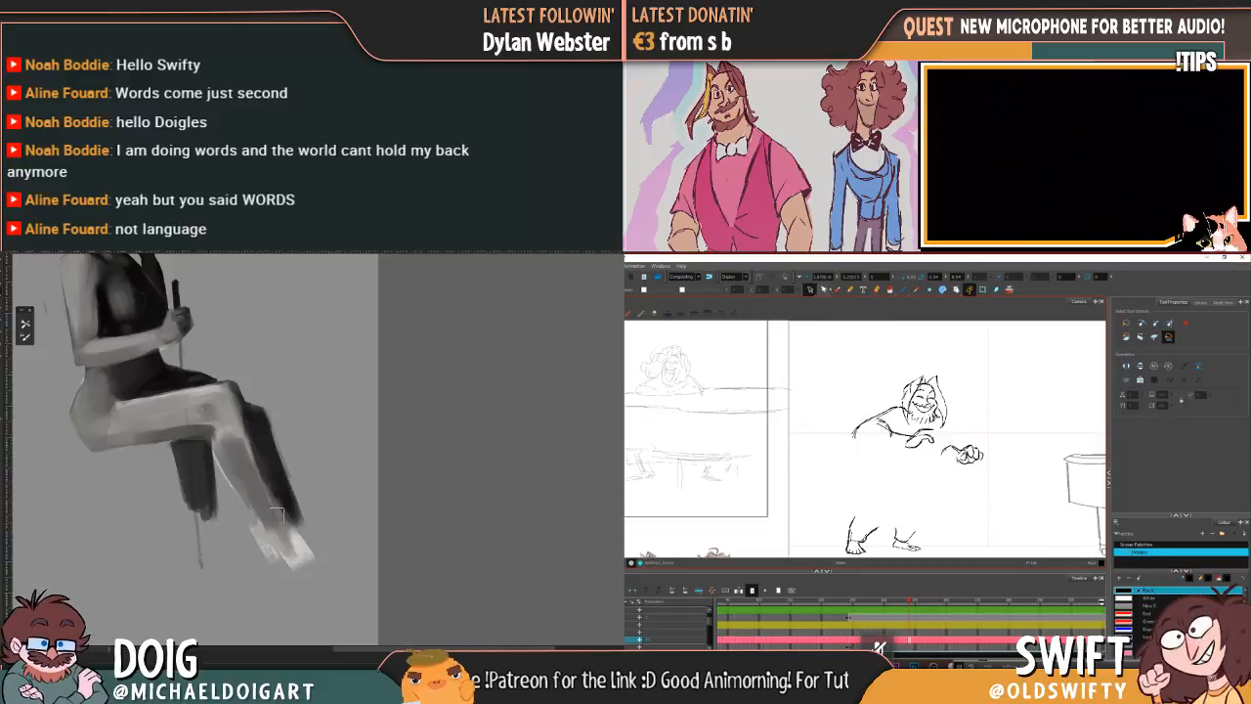
Step: Redraw the character's near sleeve and bent forearm with the brush, checking against the neighbouring drawing
{"action": "left_click", "coordinate": [837, 289]}
{"action": "key", "text": "comma"}
{"action": "key", "text": "period"}
{"action": "left_click_drag", "start_coordinate": [855, 435], "coordinate": [914, 447]}
{"action": "key", "text": "comma"}
{"action": "key", "text": "period"}
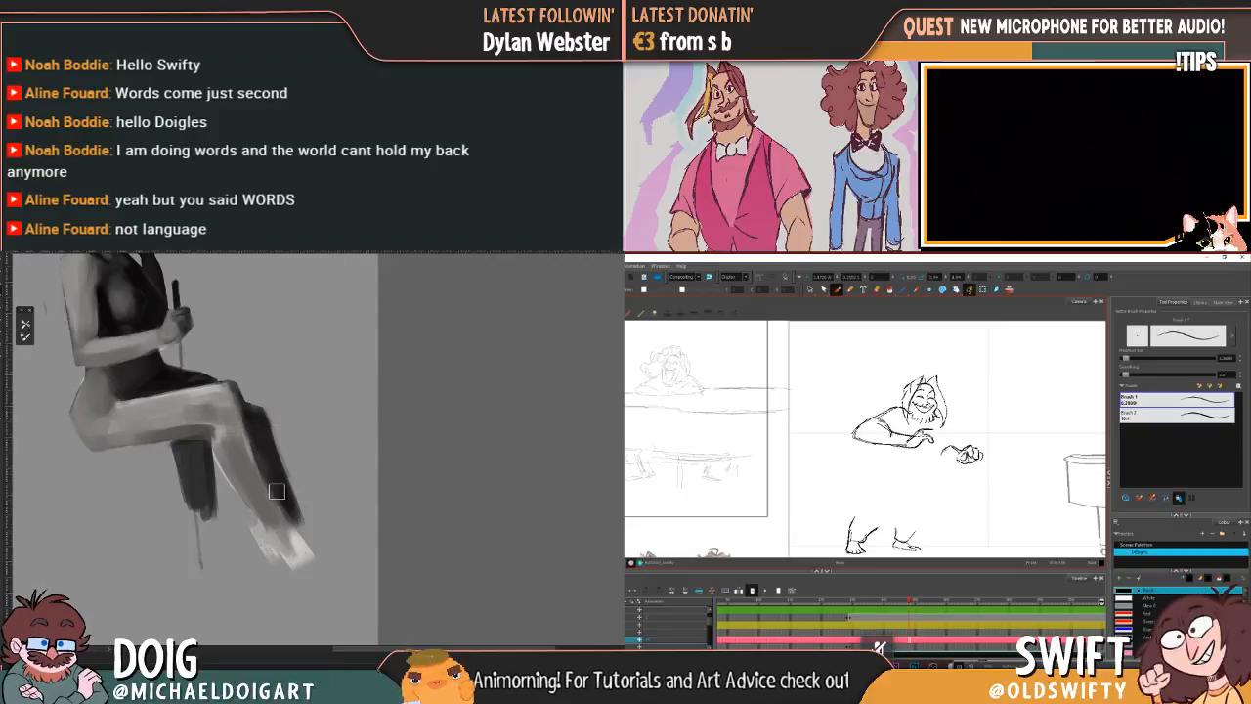
{"action": "key", "text": "comma"}
{"action": "key", "text": "period"}
{"action": "key", "text": "comma"}
{"action": "key", "text": "period"}
Step: Sketch the character's far forearm and first torso side lines, and paint a light grey swatch beside the seated figure
{"action": "left_click_drag", "start_coordinate": [938, 420], "coordinate": [962, 462]}
{"action": "key", "text": "comma"}
{"action": "key", "text": "period"}
{"action": "mouse_move", "coordinate": [246, 364]}
{"action": "left_mouse_down"}
{"action": "mouse_move", "coordinate": [276, 341]}
{"action": "mouse_move", "coordinate": [264, 337]}
{"action": "mouse_move", "coordinate": [286, 327]}
{"action": "mouse_move", "coordinate": [283, 337]}
{"action": "left_mouse_up"}
{"action": "key", "text": "comma"}
{"action": "key", "text": "period"}
{"action": "key", "text": "comma"}
{"action": "key", "text": "period"}
{"action": "key", "text": "comma"}
{"action": "key", "text": "period"}
{"action": "key", "text": "comma"}
{"action": "key", "text": "period"}
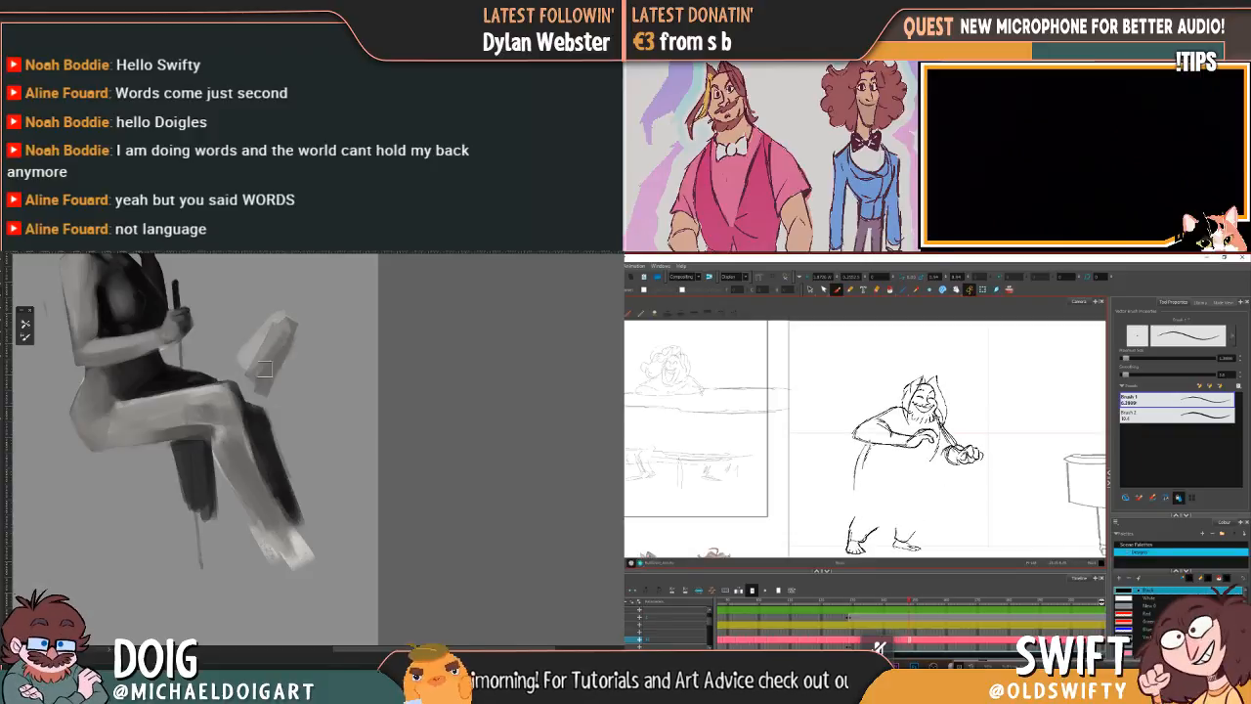
Step: Strengthen the character's back contour down to the waist and clear the grey swatch beside the seated figure
{"action": "left_click_drag", "start_coordinate": [230, 369], "coordinate": [232, 410]}
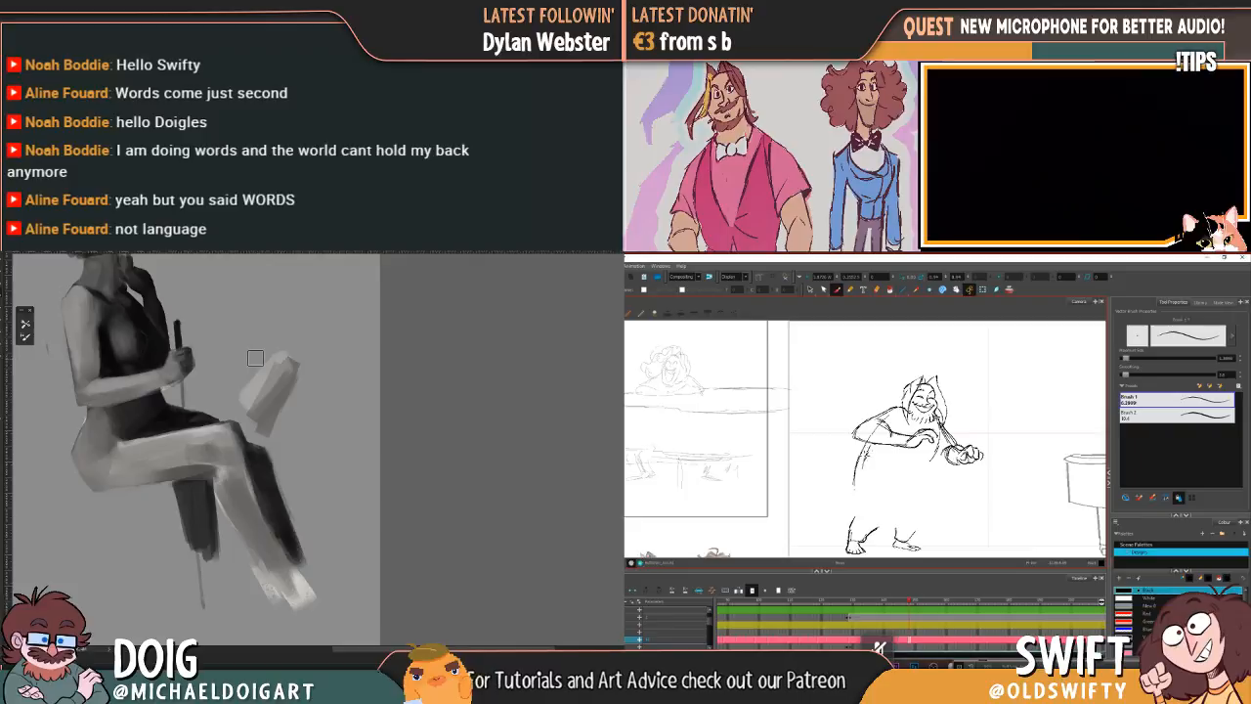
{"action": "key", "text": "comma"}
{"action": "key", "text": "period"}
{"action": "mouse_move", "coordinate": [236, 417]}
{"action": "left_mouse_down"}
{"action": "mouse_move", "coordinate": [278, 336]}
{"action": "mouse_move", "coordinate": [240, 425]}
{"action": "left_mouse_up"}
{"action": "key", "text": "comma"}
{"action": "key", "text": "period"}
{"action": "key", "text": "Delete"}
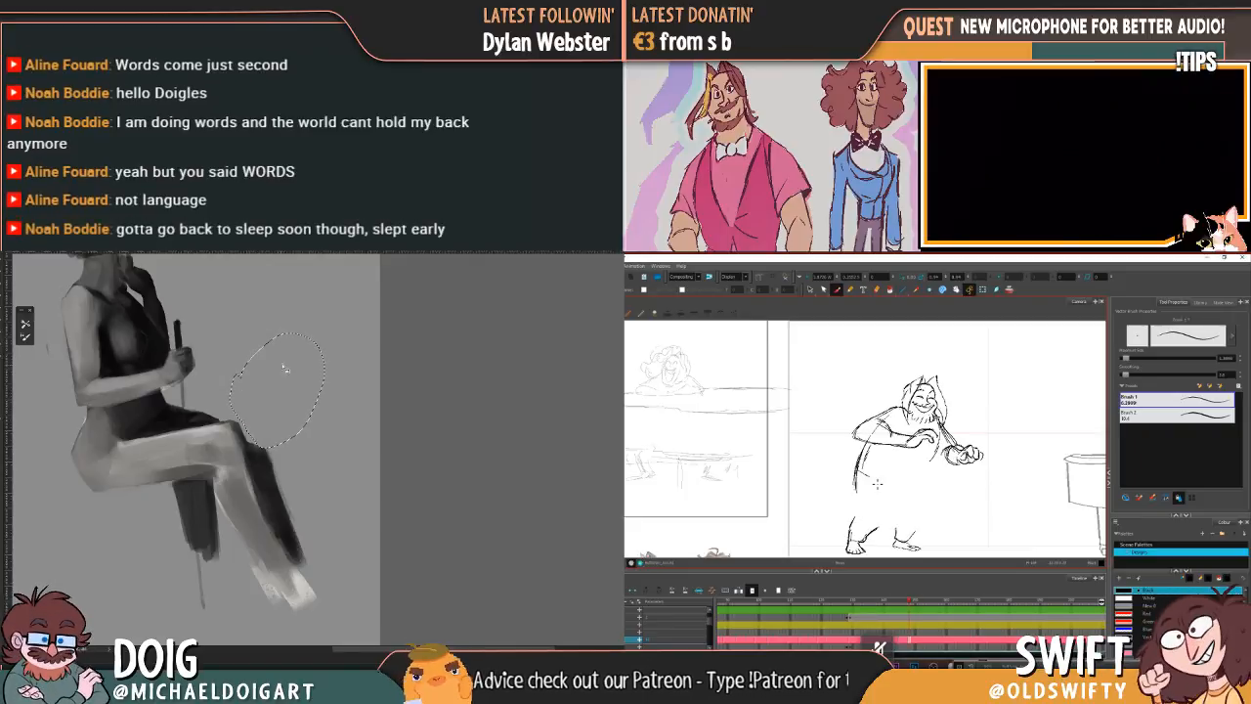
Step: Draw the character's shirt front and hem to close the torso shape, comparing with the neighbouring drawing
{"action": "key", "text": "ctrl+0"}
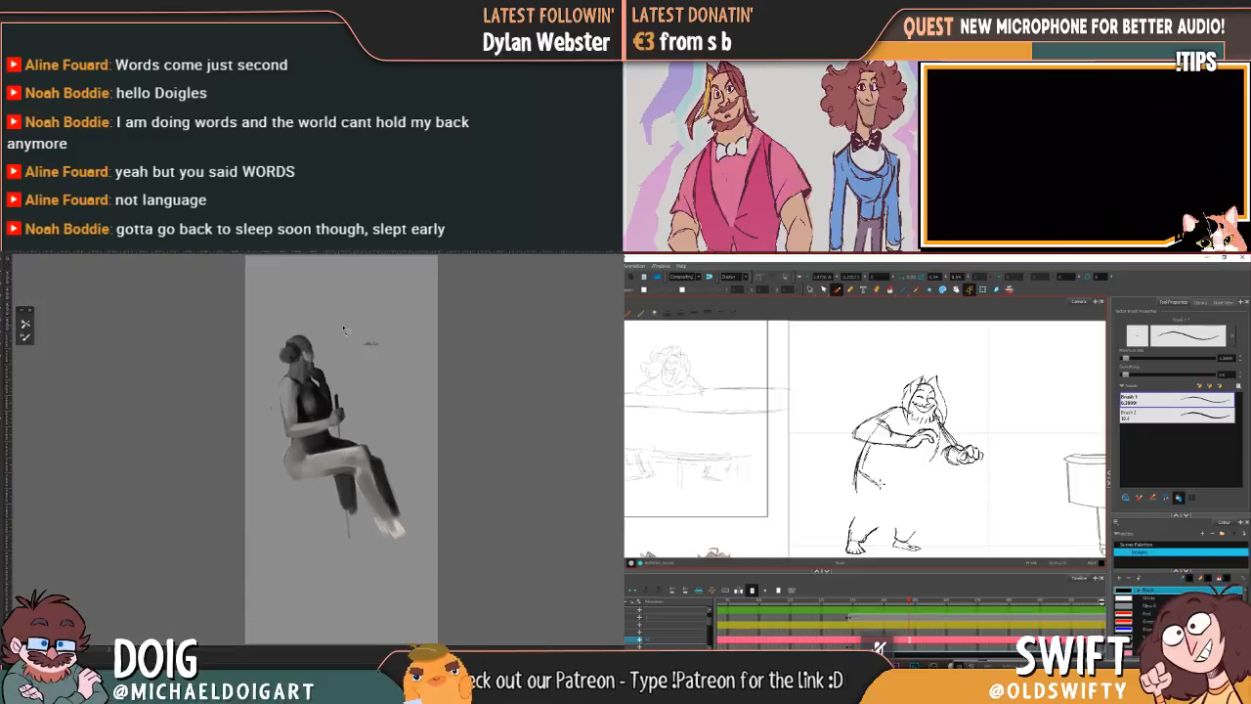
{"action": "key", "text": "comma"}
{"action": "left_click_drag", "start_coordinate": [342, 338], "coordinate": [310, 412]}
{"action": "key", "text": "period"}
{"action": "key", "text": "comma"}
{"action": "key", "text": "period"}
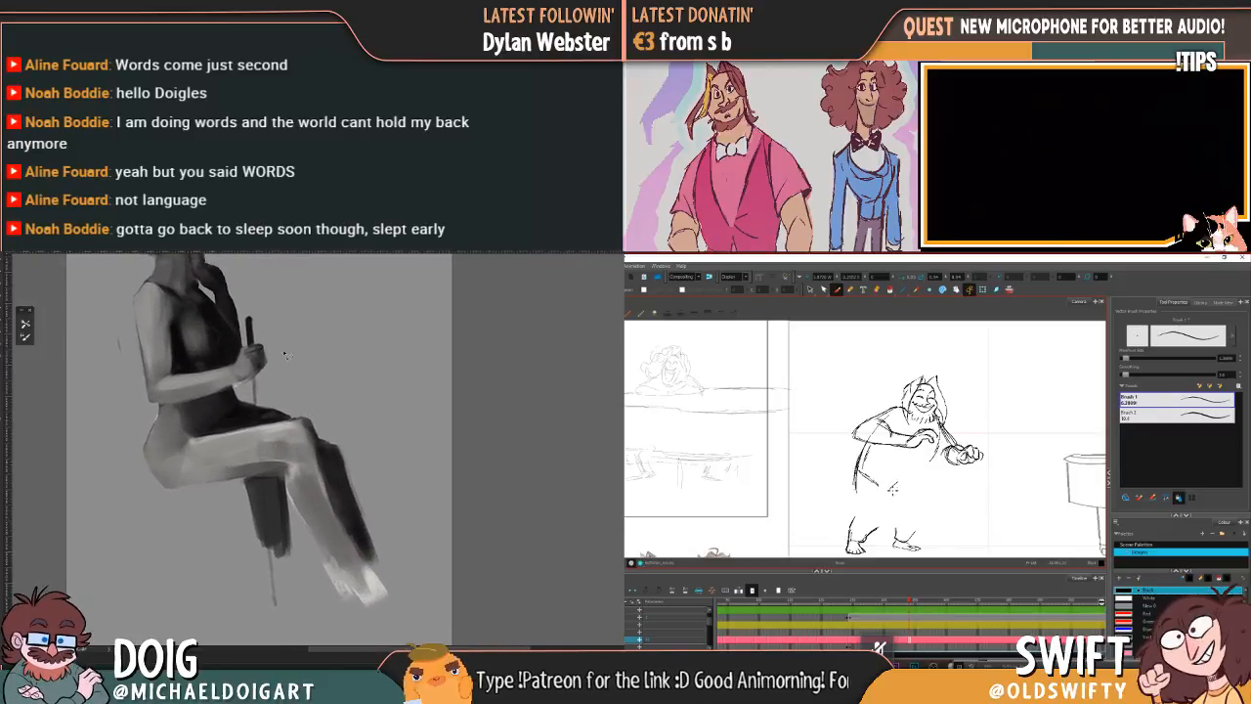
{"action": "key", "text": "comma"}
{"action": "key", "text": "period"}
{"action": "key", "text": "comma"}
{"action": "left_click", "coordinate": [232, 423], "text": "alt"}
{"action": "key", "text": "period"}
{"action": "key", "text": "comma"}
{"action": "key", "text": "period"}
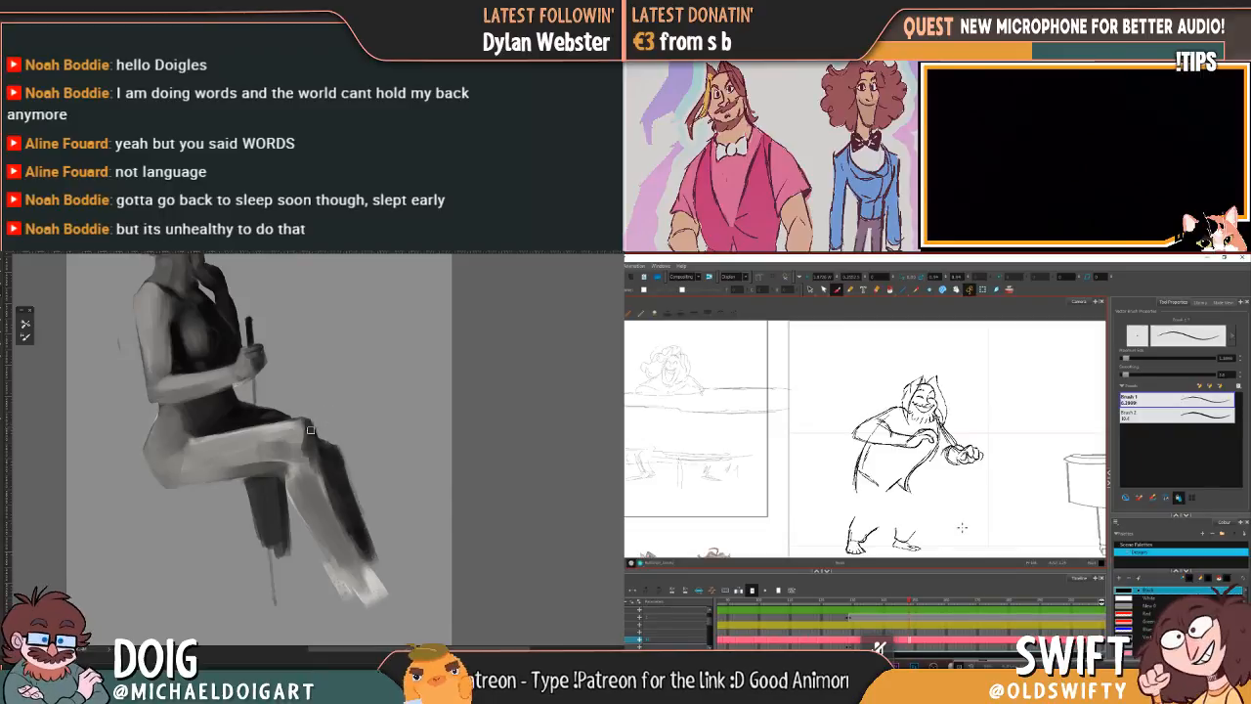
Step: Refine the seated figure's shin edge and toes, then select the character's upper body and nudge it slightly down
{"action": "left_click_drag", "start_coordinate": [312, 441], "coordinate": [352, 534]}
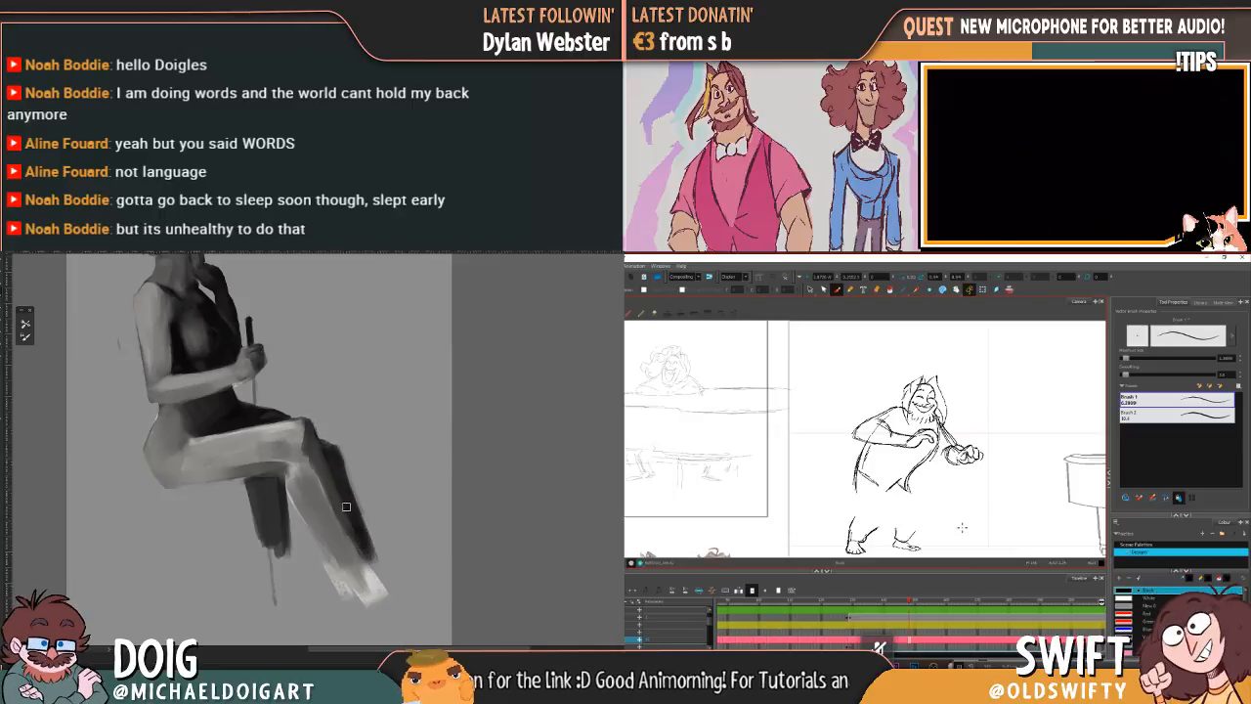
{"action": "left_click", "coordinate": [810, 290]}
{"action": "key", "text": "comma"}
{"action": "key", "text": "period"}
{"action": "key", "text": "comma"}
{"action": "left_click_drag", "start_coordinate": [375, 475], "coordinate": [333, 420]}
{"action": "key", "text": "period"}
{"action": "mouse_move", "coordinate": [938, 488]}
{"action": "left_mouse_down"}
{"action": "mouse_move", "coordinate": [875, 450]}
{"action": "mouse_move", "coordinate": [864, 371]}
{"action": "mouse_move", "coordinate": [997, 382]}
{"action": "mouse_move", "coordinate": [970, 475]}
{"action": "left_mouse_up"}
{"action": "key", "text": "Down"}
{"action": "key", "text": "Down"}
{"action": "key", "text": "Down"}
{"action": "left_click_drag", "start_coordinate": [312, 535], "coordinate": [331, 528]}
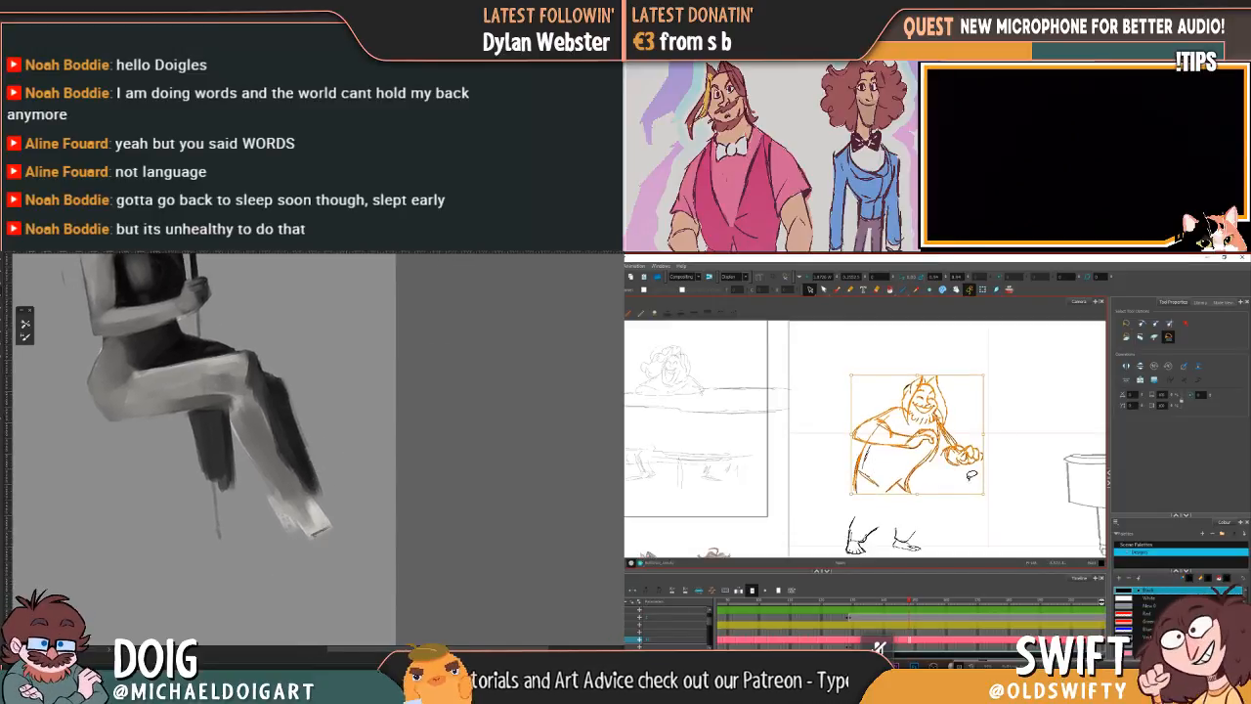
Step: Deselect the upper body and compare its lowered position with the neighbouring drawings
{"action": "key", "text": "Escape"}
{"action": "key", "text": "comma"}
{"action": "key", "text": "period"}
{"action": "key", "text": "comma"}
{"action": "key", "text": "period"}
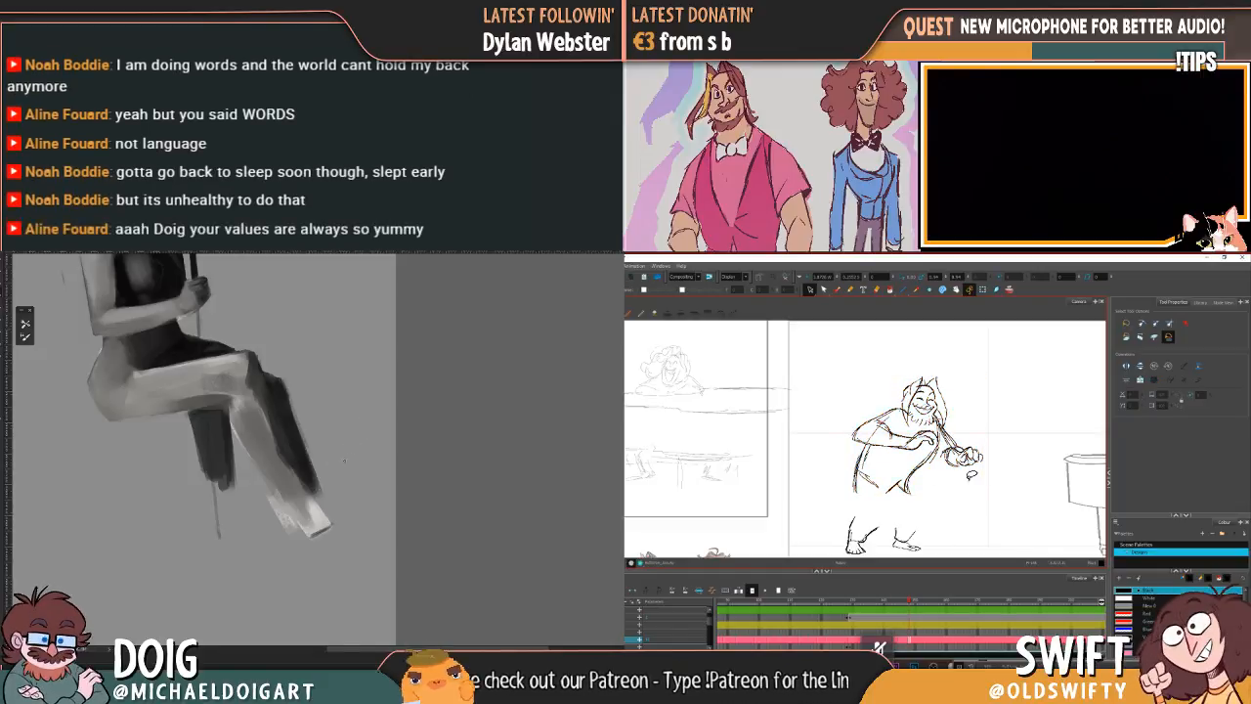
{"action": "key", "text": "comma"}
{"action": "key", "text": "period"}
{"action": "key", "text": "comma"}
{"action": "key", "text": "period"}
Step: Reselect the character's upper body and adjust its placement slightly, checking the head and arms against the neighbouring drawing
{"action": "mouse_move", "coordinate": [937, 500]}
{"action": "left_mouse_down"}
{"action": "mouse_move", "coordinate": [870, 501]}
{"action": "mouse_move", "coordinate": [918, 352]}
{"action": "mouse_move", "coordinate": [987, 489]}
{"action": "left_mouse_up"}
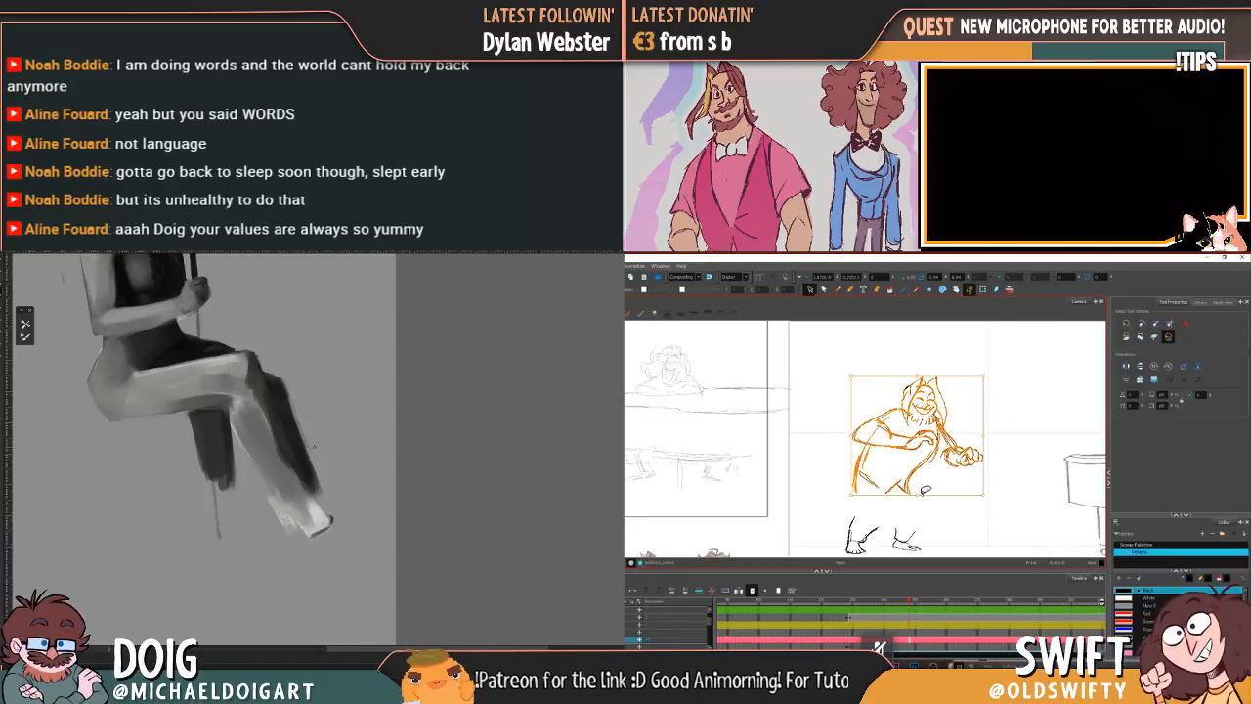
{"action": "key", "text": "comma"}
{"action": "key", "text": "period"}
{"action": "mouse_move", "coordinate": [270, 271]}
{"action": "left_mouse_down"}
{"action": "mouse_move", "coordinate": [276, 420]}
{"action": "mouse_move", "coordinate": [264, 349]}
{"action": "left_mouse_up"}
{"action": "mouse_move", "coordinate": [937, 379]}
{"action": "left_mouse_down"}
{"action": "mouse_move", "coordinate": [850, 420]}
{"action": "mouse_move", "coordinate": [1010, 452]}
{"action": "mouse_move", "coordinate": [909, 351]}
{"action": "left_mouse_up"}
{"action": "left_click_drag", "start_coordinate": [276, 417], "coordinate": [277, 399]}
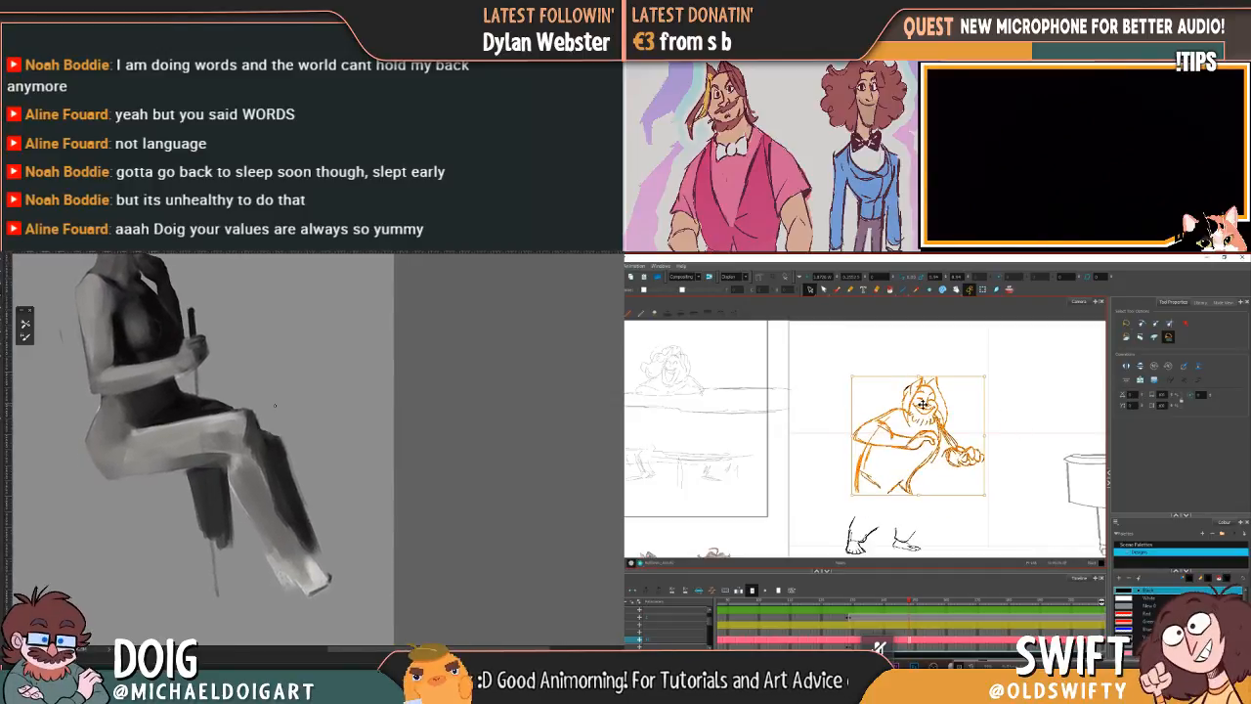
{"action": "mouse_move", "coordinate": [940, 447]}
{"action": "left_mouse_down"}
{"action": "mouse_move", "coordinate": [843, 488]}
{"action": "mouse_move", "coordinate": [1013, 451]}
{"action": "mouse_move", "coordinate": [922, 437]}
{"action": "left_mouse_up"}
{"action": "key", "text": "comma"}
{"action": "key", "text": "period"}
{"action": "key", "text": "comma"}
{"action": "key", "text": "period"}
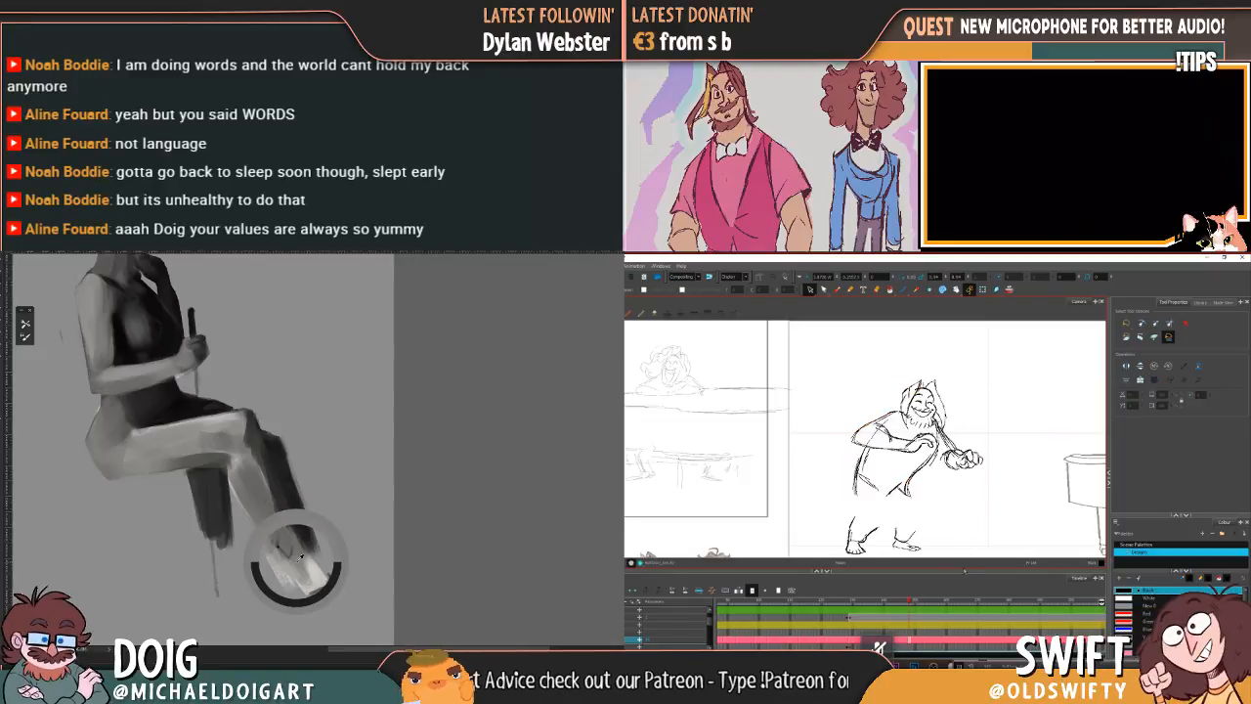
{"action": "key", "text": "comma"}
{"action": "key", "text": "period"}
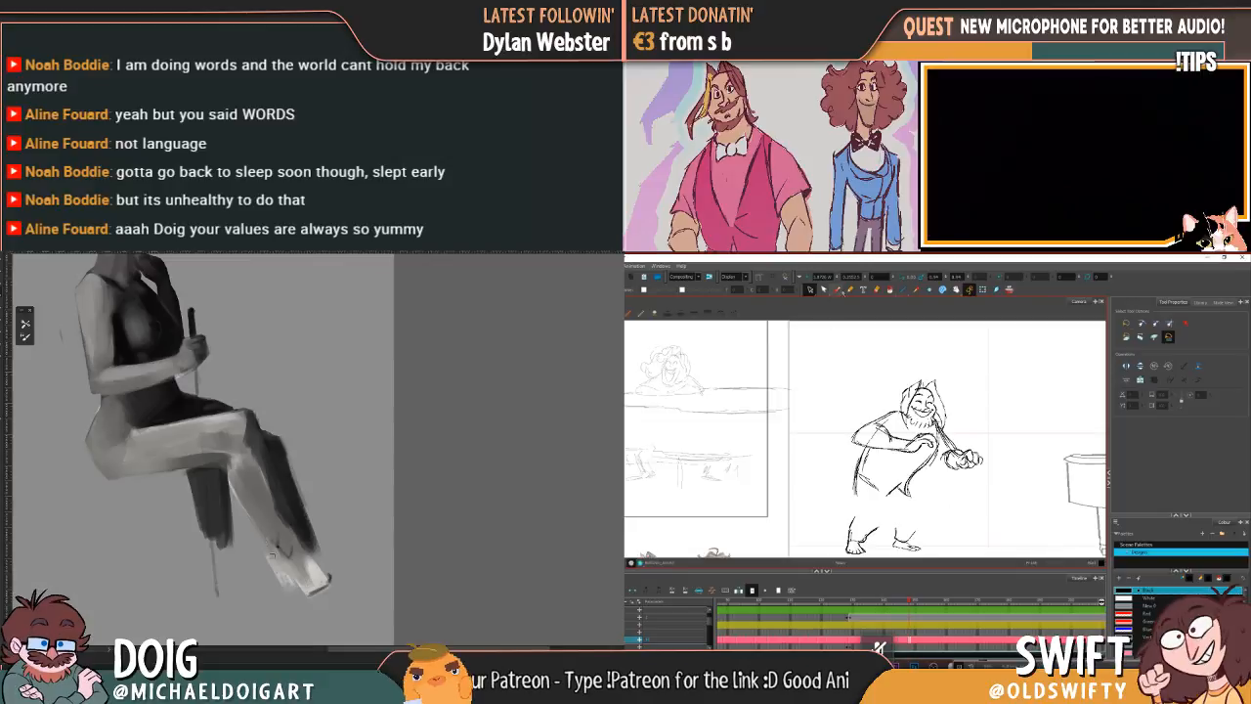
Step: Draw the character's front leg from the shirt hem down to the existing foot
{"action": "left_click", "coordinate": [835, 289]}
{"action": "key", "text": "comma"}
{"action": "key", "text": "period"}
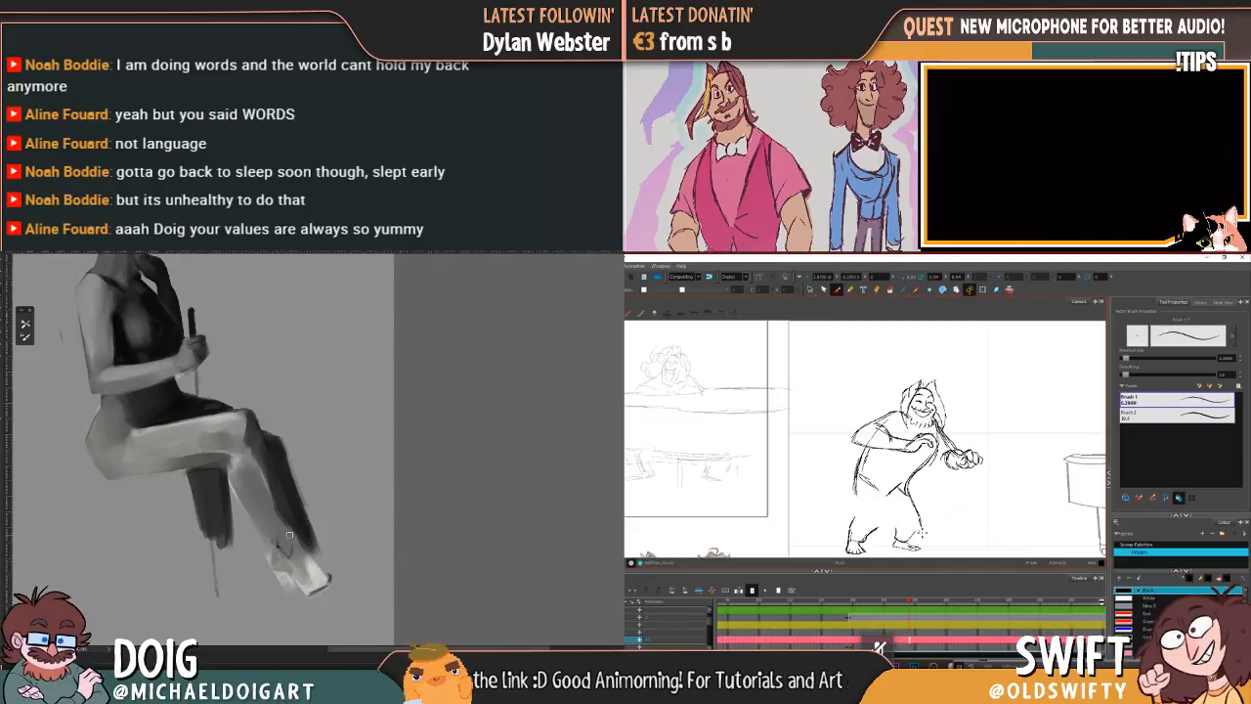
{"action": "key", "text": "comma"}
{"action": "key", "text": "comma"}
{"action": "key", "text": "period"}
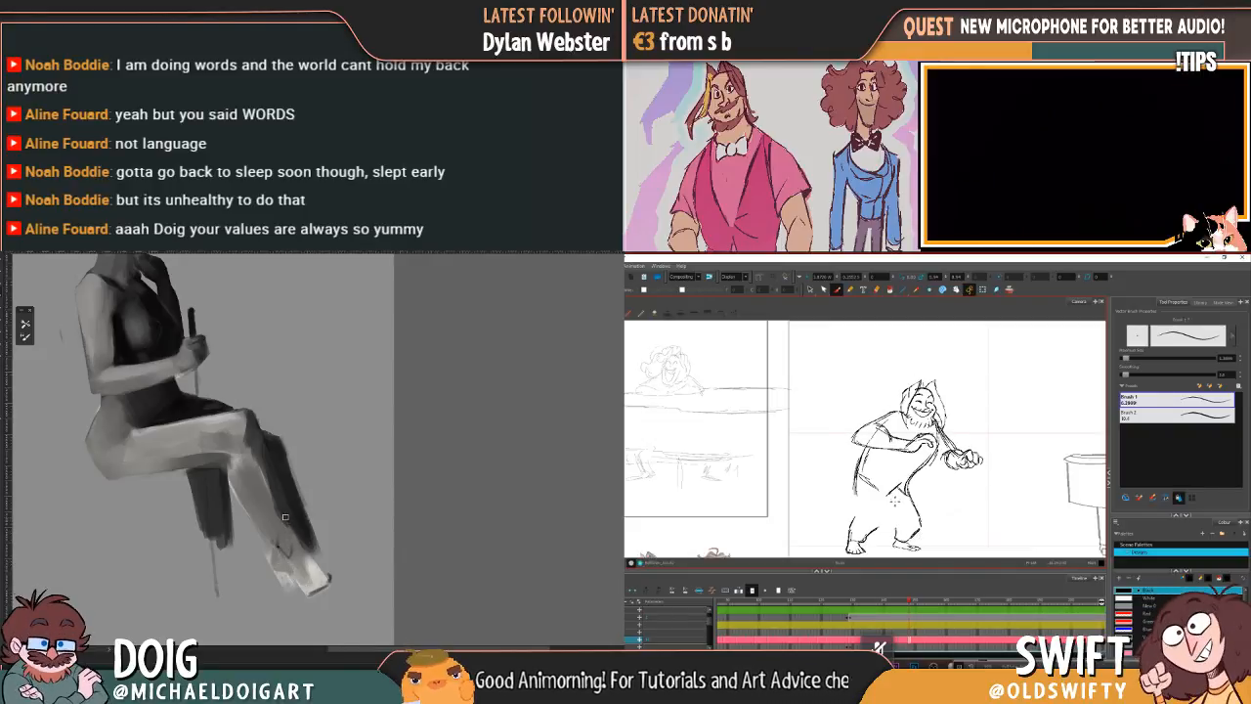
{"action": "key", "text": "f"}
{"action": "key", "text": "g"}
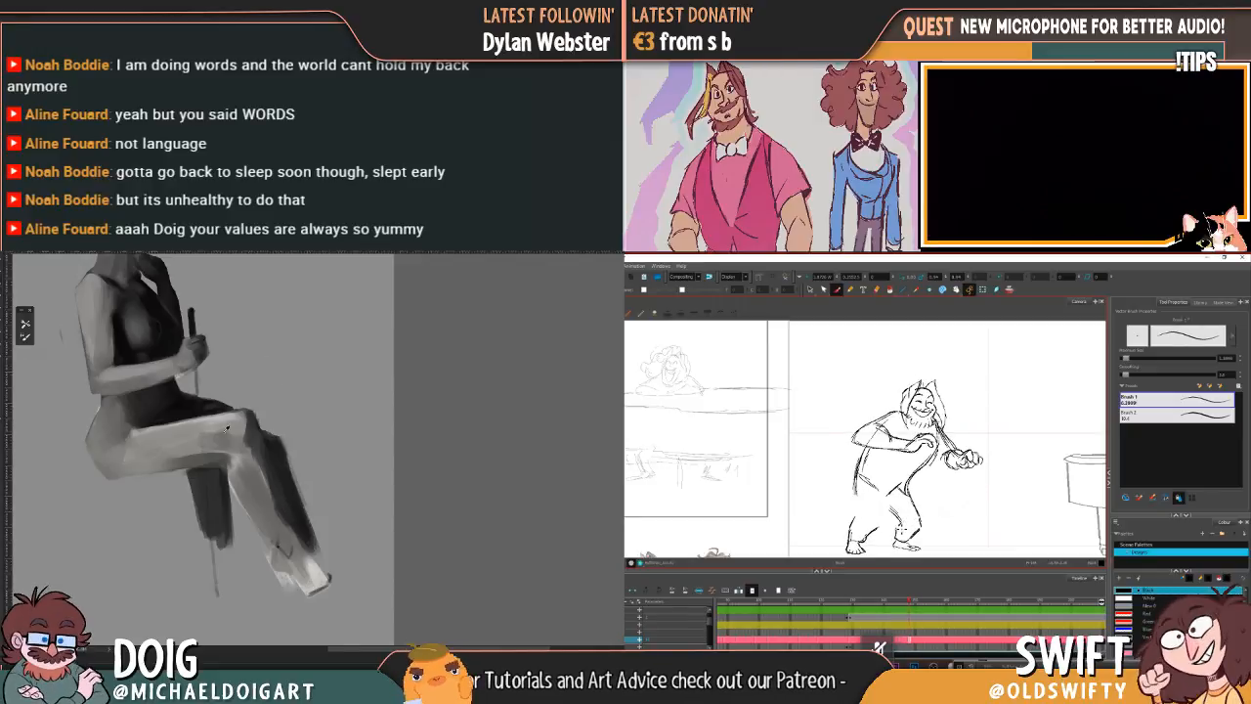
Step: Complete the inner line of the character's front leg and begin the rear leg at the hip, checking against the neighbouring drawing
{"action": "left_click", "coordinate": [170, 416], "text": "alt"}
{"action": "key", "text": "f"}
{"action": "key", "text": "g"}
{"action": "key", "text": "f"}
{"action": "key", "text": "g"}
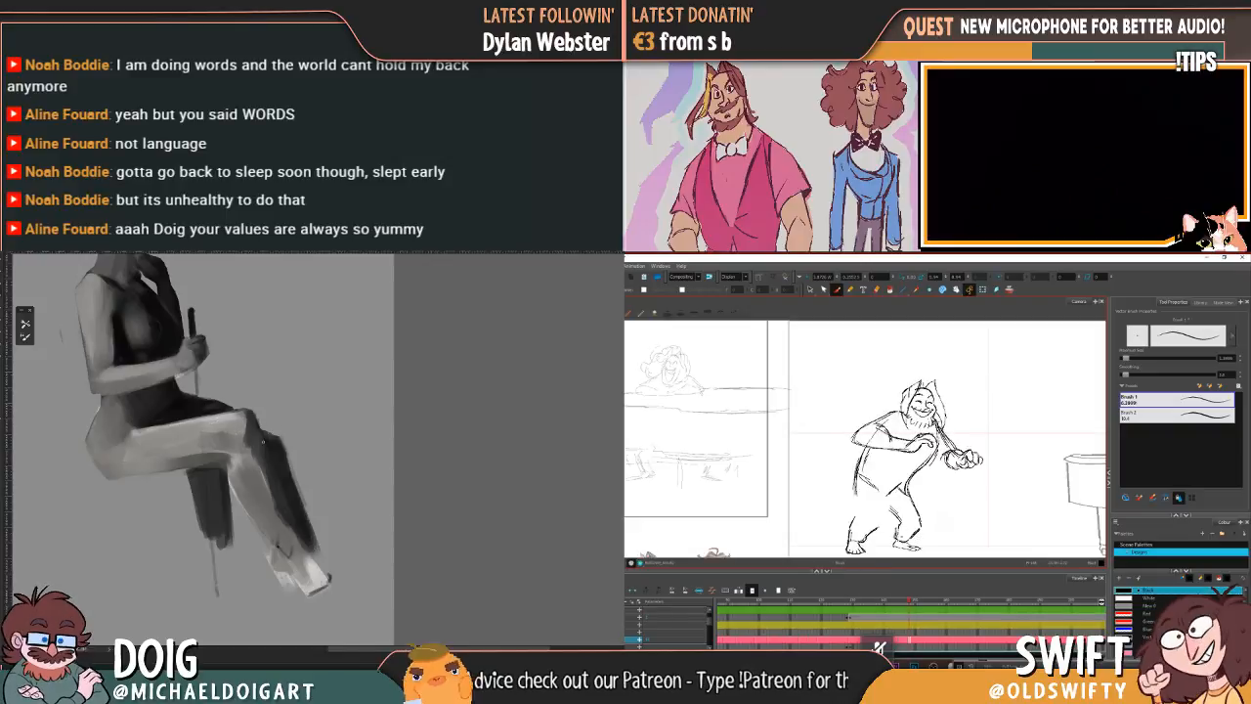
{"action": "key", "text": "f"}
{"action": "key", "text": "g"}
{"action": "key", "text": "f"}
{"action": "key", "text": "g"}
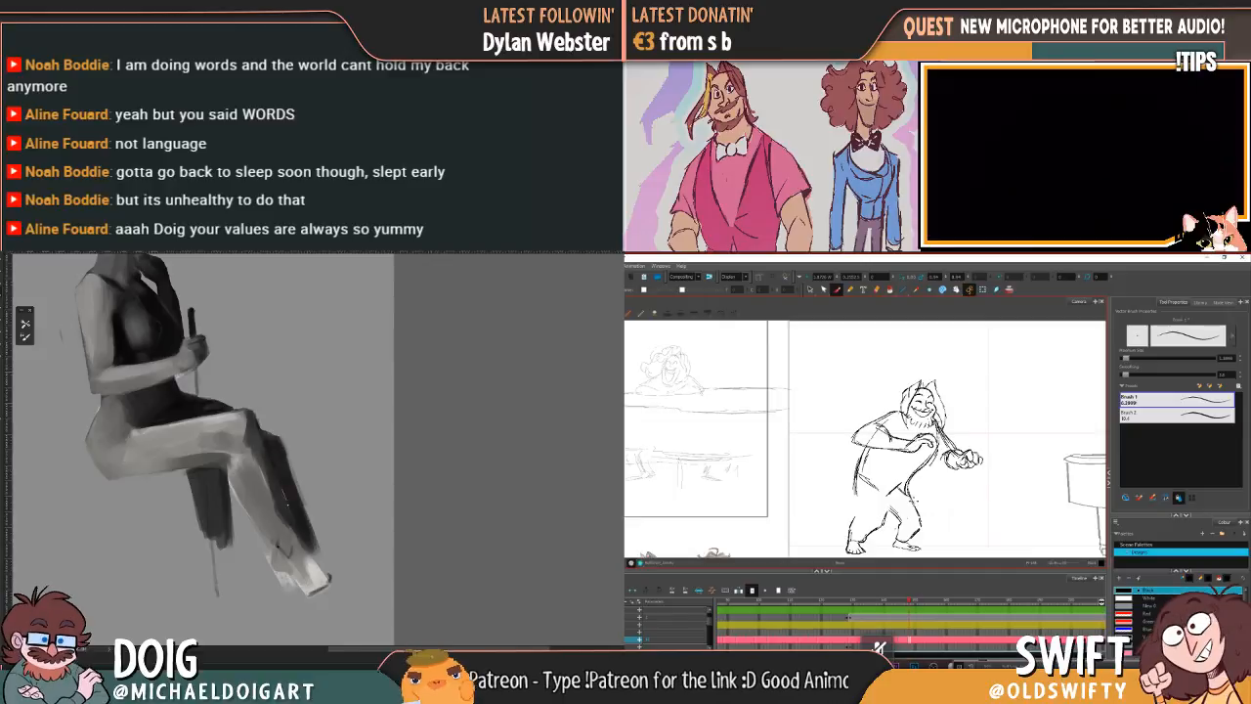
{"action": "key", "text": "f"}
{"action": "key", "text": "g"}
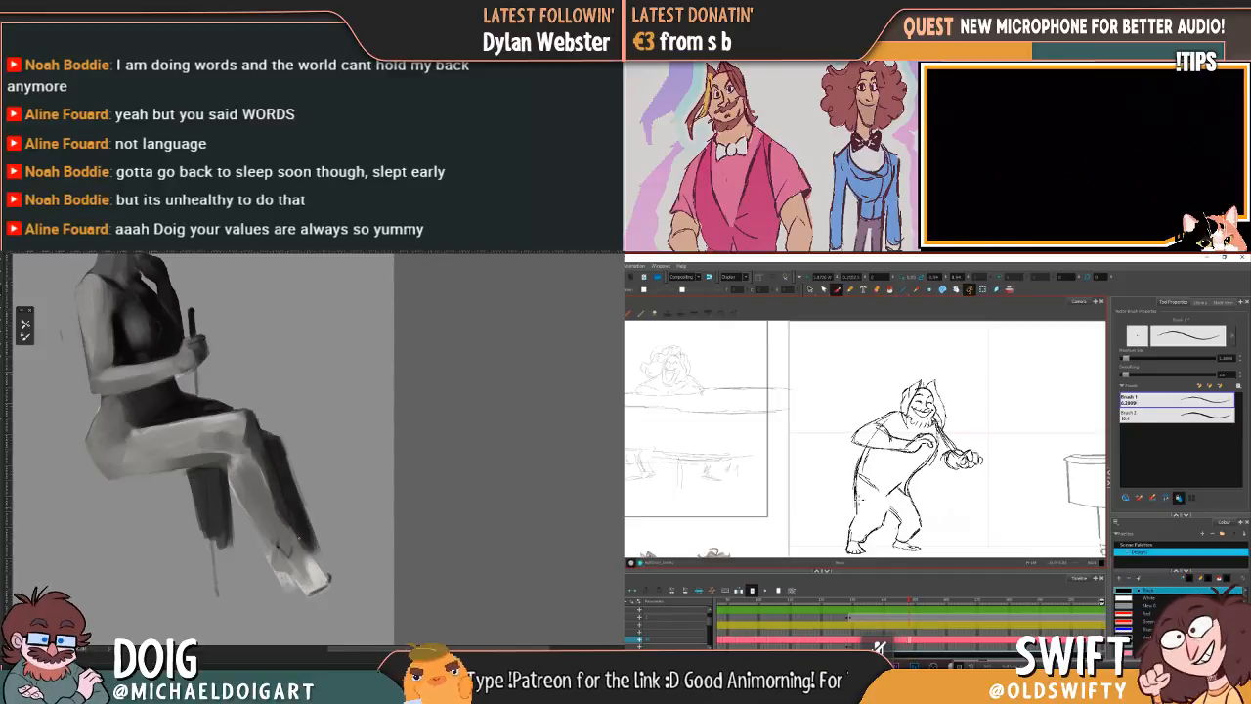
Step: Draw the rear leg's outer contour from the hip to the ankle, flipping between drawings to match the pose
{"action": "key", "text": "f"}
{"action": "key", "text": "g"}
{"action": "key", "text": "f"}
{"action": "key", "text": "g"}
{"action": "key", "text": "f"}
{"action": "key", "text": "g"}
{"action": "key", "text": "f"}
{"action": "key", "text": "g"}
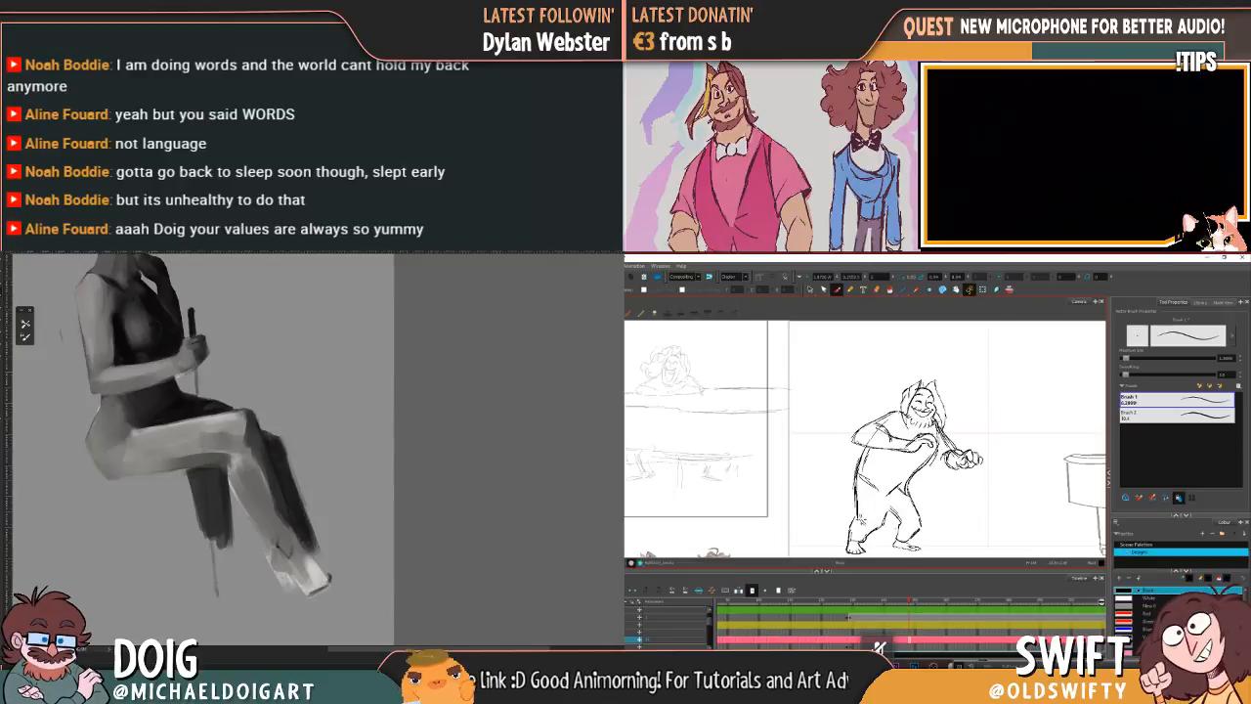
{"action": "key", "text": "f"}
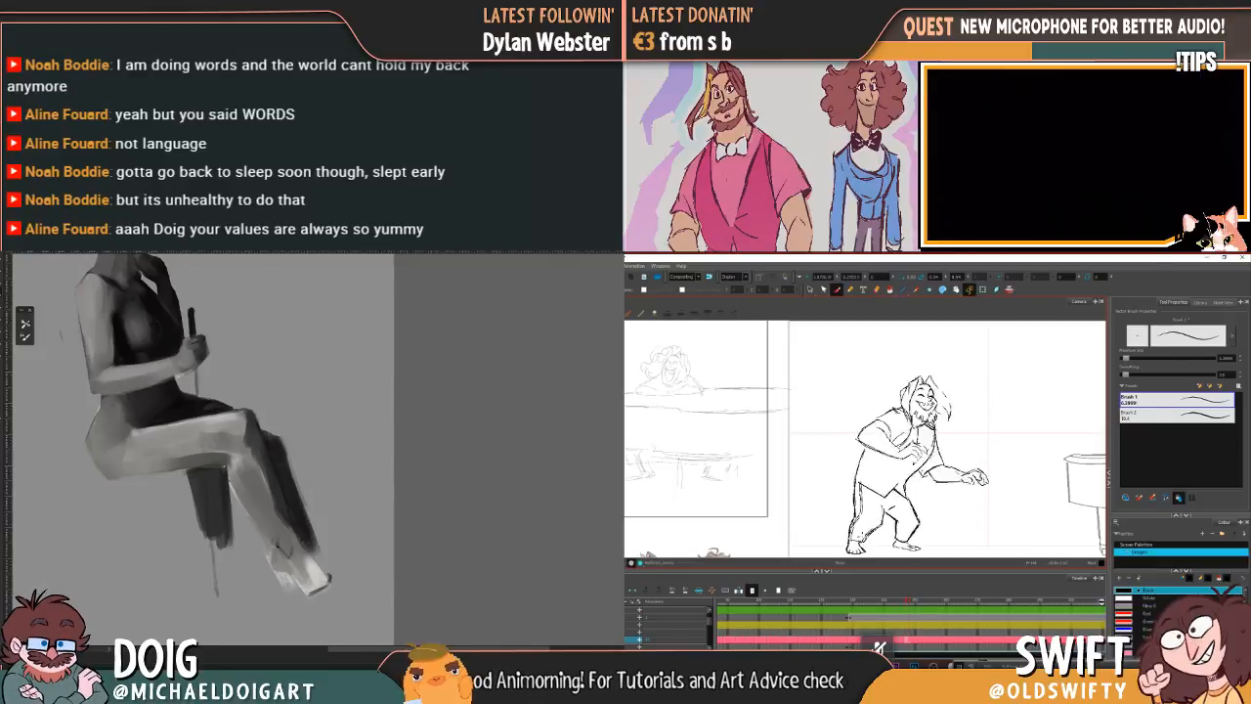
{"action": "key", "text": "g"}
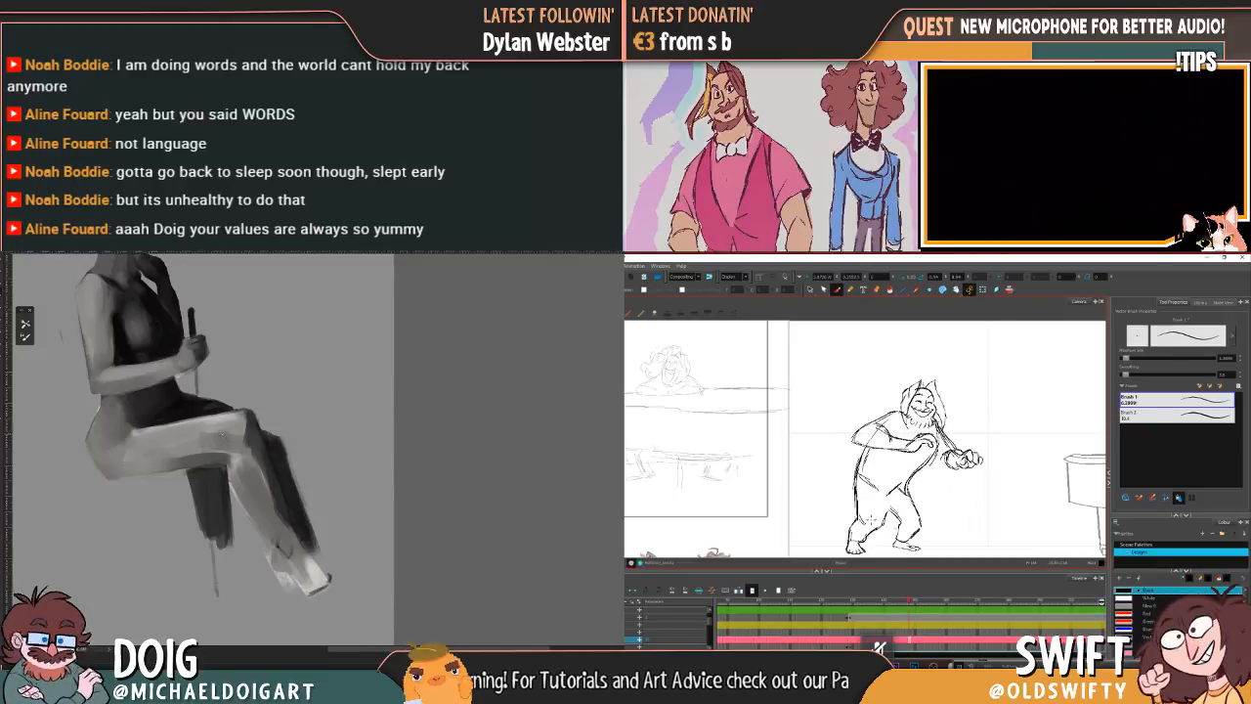
{"action": "key", "text": "f"}
{"action": "key", "text": "g"}
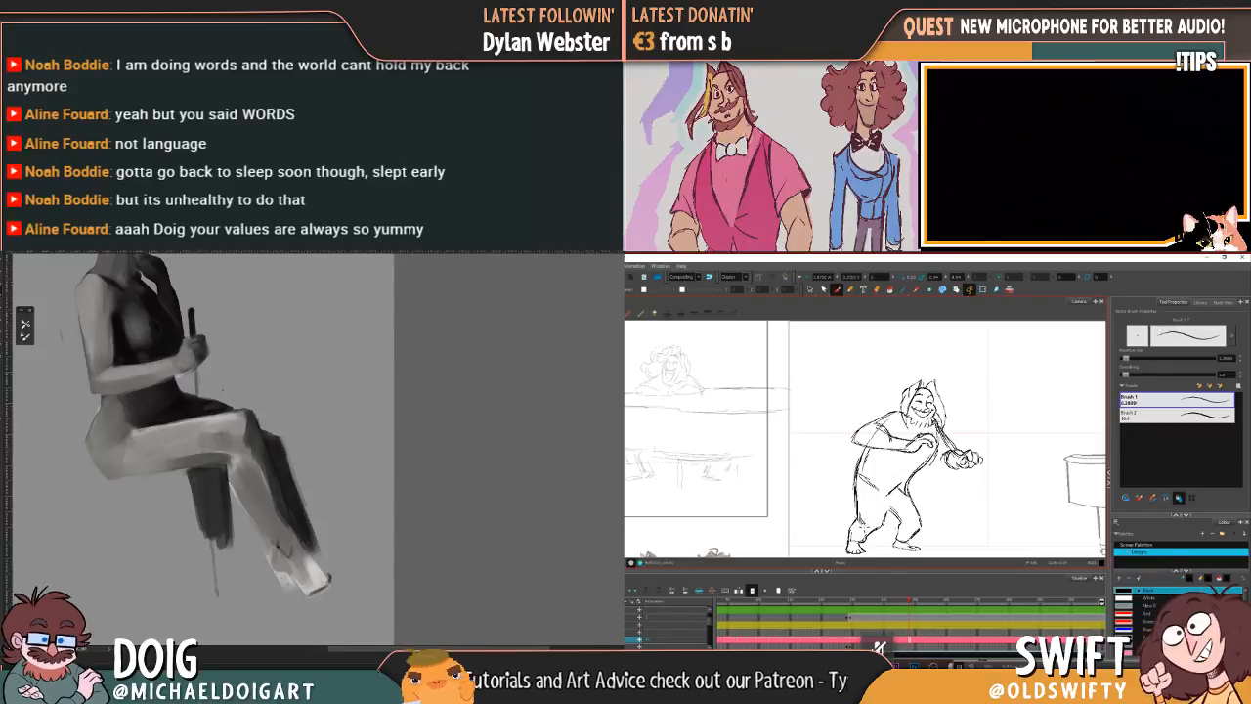
Step: Refine the rear leg's inner knee and shin lines above the foot against the neighbouring drawing
{"action": "key", "text": "f"}
{"action": "key", "text": "g"}
{"action": "key", "text": "f"}
{"action": "key", "text": "g"}
{"action": "key", "text": "f"}
{"action": "key", "text": "g"}
{"action": "key", "text": "f"}
{"action": "key", "text": "g"}
{"action": "key", "text": "f"}
{"action": "key", "text": "g"}
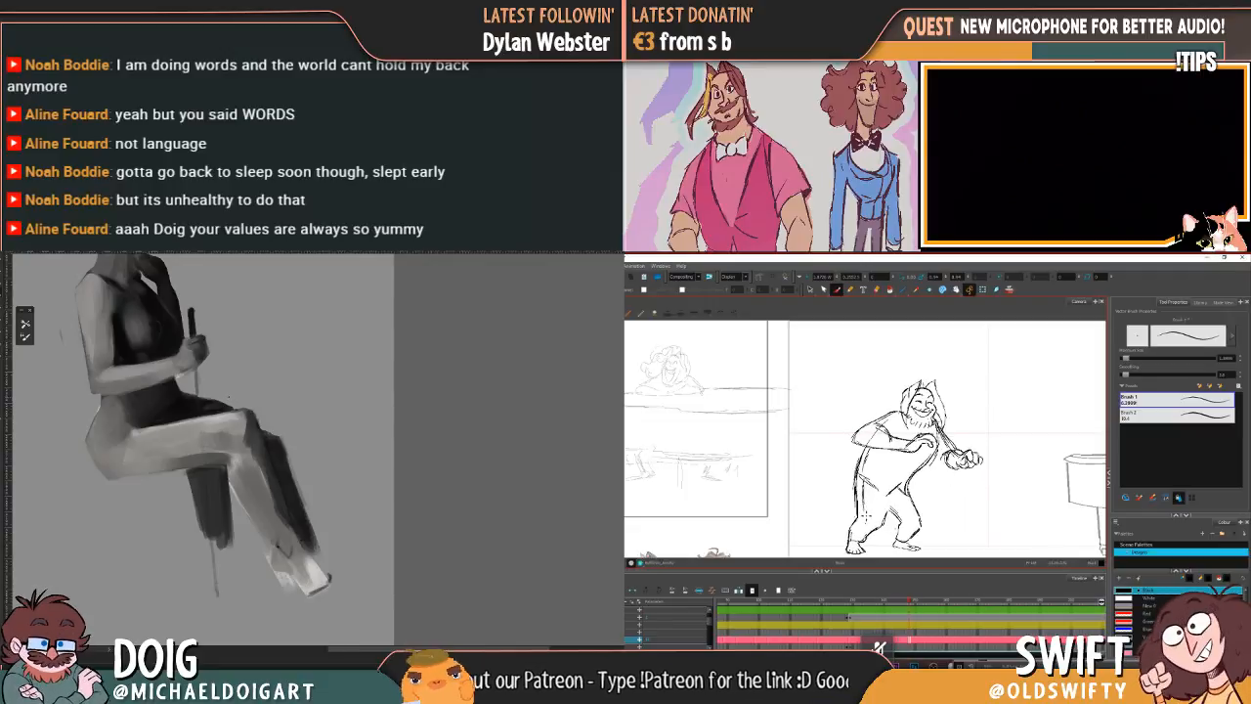
Step: Add a new shirt hem line across the character's waist, comparing it with the neighbouring drawing
{"action": "key", "text": "f"}
{"action": "key", "text": "g"}
{"action": "key", "text": "f"}
{"action": "key", "text": "g"}
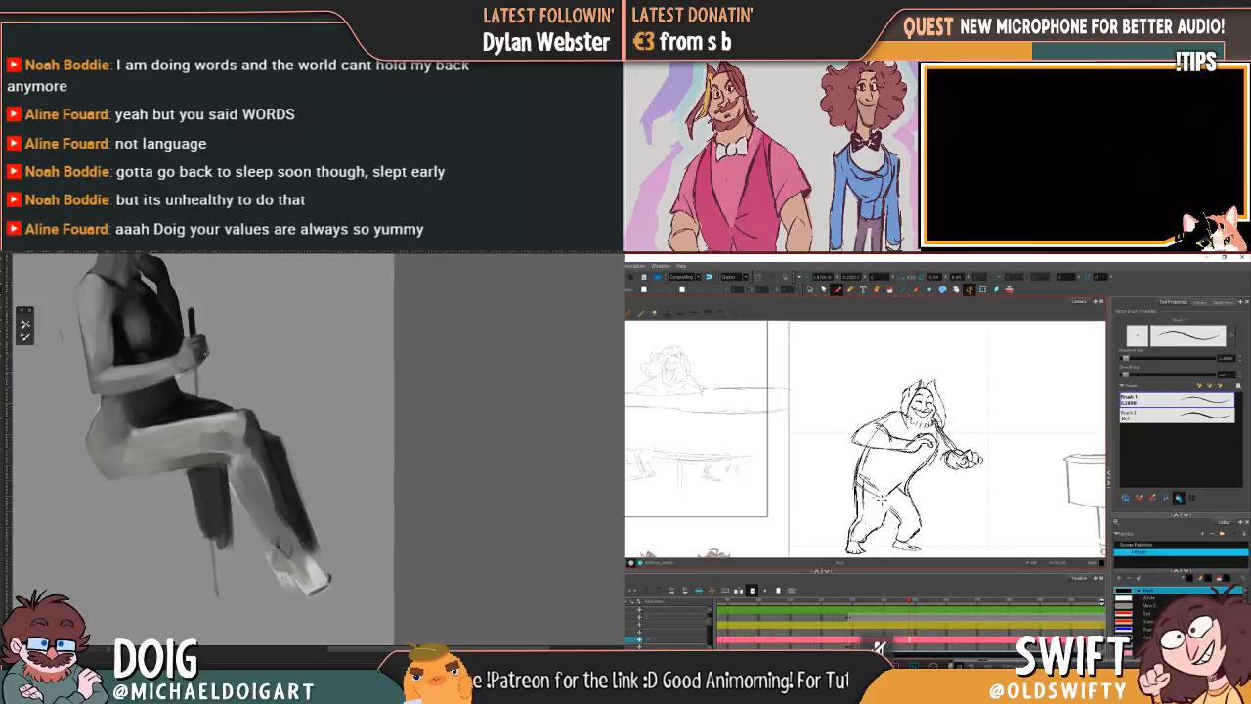
{"action": "key", "text": "f"}
{"action": "key", "text": "g"}
{"action": "key", "text": "f"}
{"action": "key", "text": "g"}
Step: Remove the old waistline strokes at the front hip of the bearded character, checking against the neighbouring drawing
{"action": "key", "text": "alt+s"}
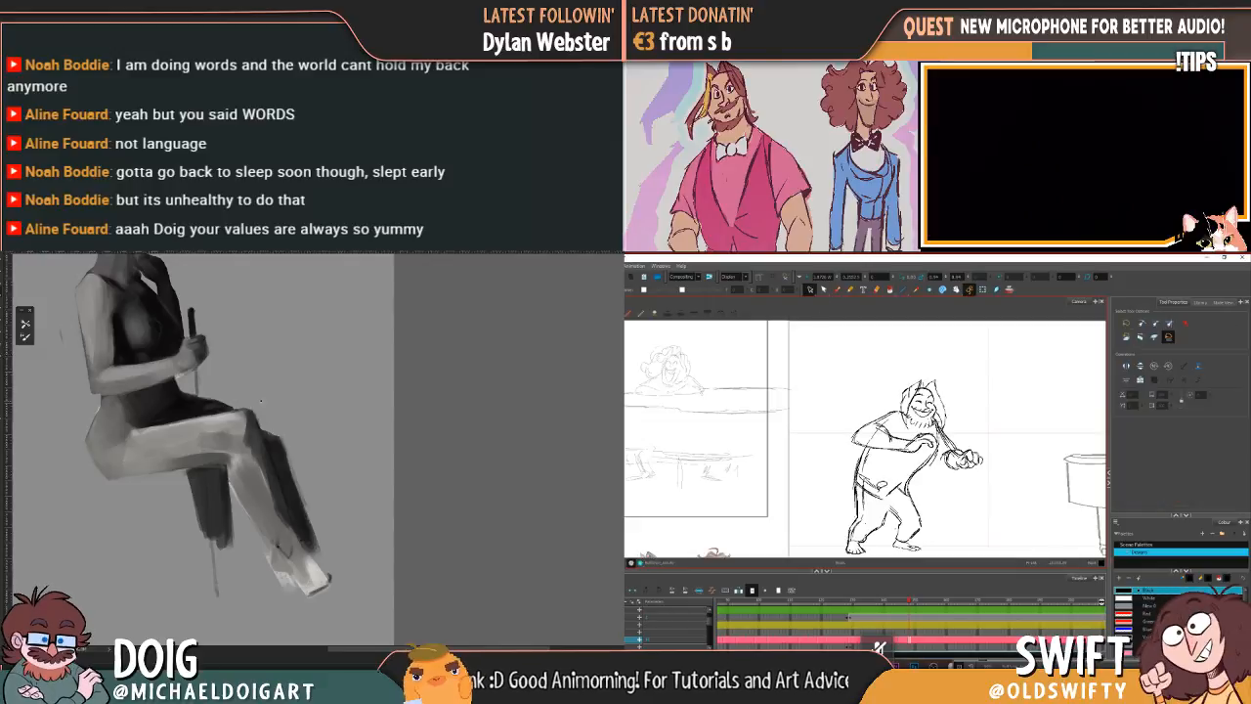
{"action": "left_click", "coordinate": [873, 488]}
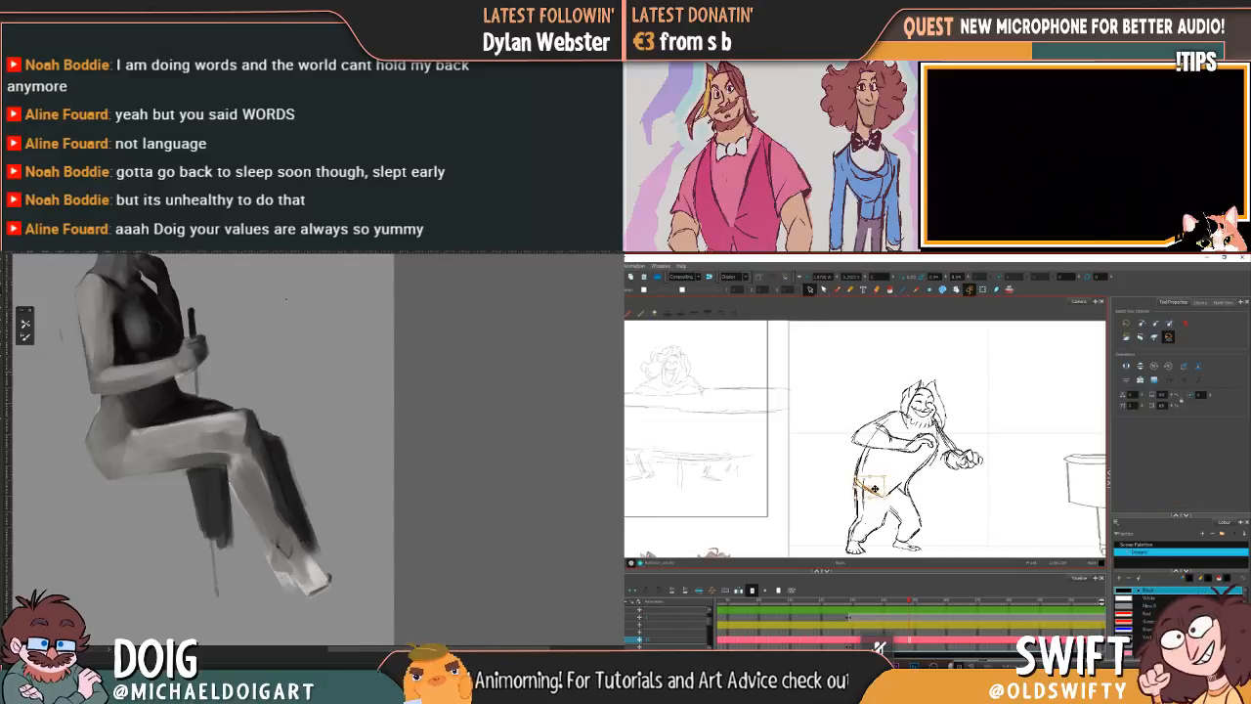
{"action": "key", "text": "f"}
{"action": "key", "text": "g"}
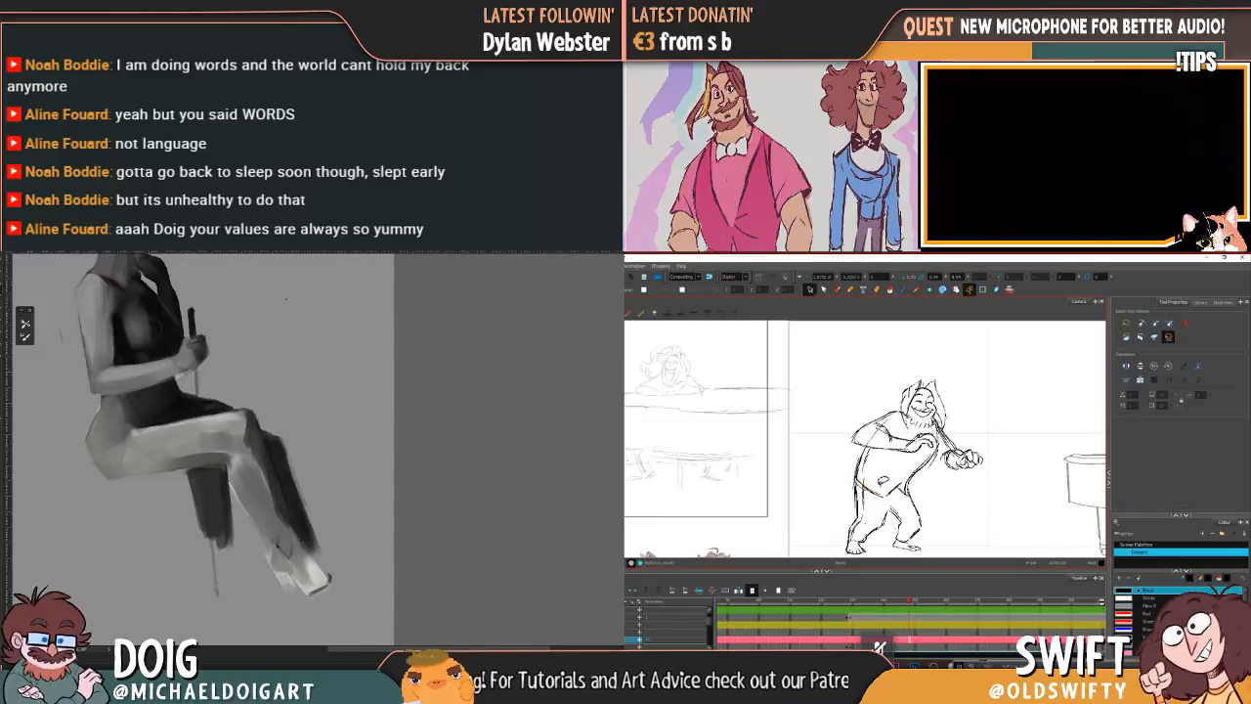
{"action": "left_click_drag", "start_coordinate": [889, 475], "coordinate": [894, 471]}
{"action": "key", "text": "f"}
{"action": "key", "text": "g"}
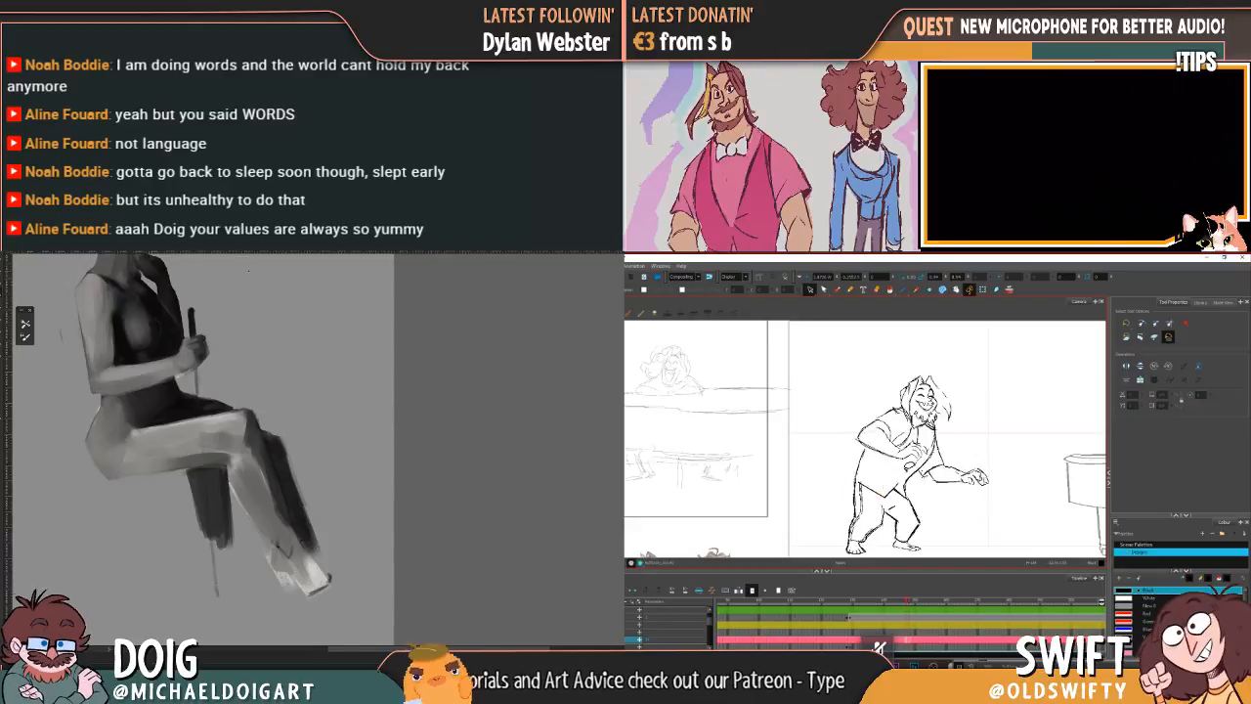
{"action": "key", "text": "f"}
{"action": "key", "text": "g"}
Step: Select and clean up the overlapping strokes where the shirt hem meets the centre of the waist, comparing neighbouring drawings
{"action": "left_click", "coordinate": [895, 486]}
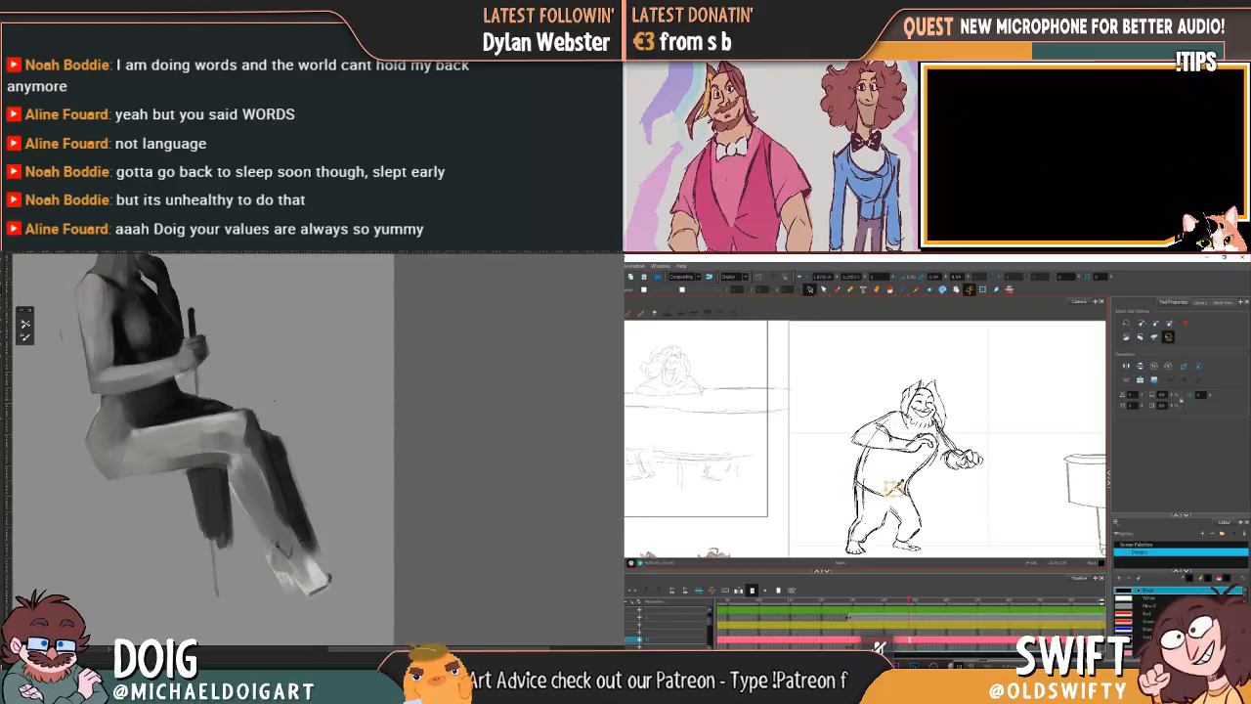
{"action": "key", "text": "f"}
{"action": "key", "text": "g"}
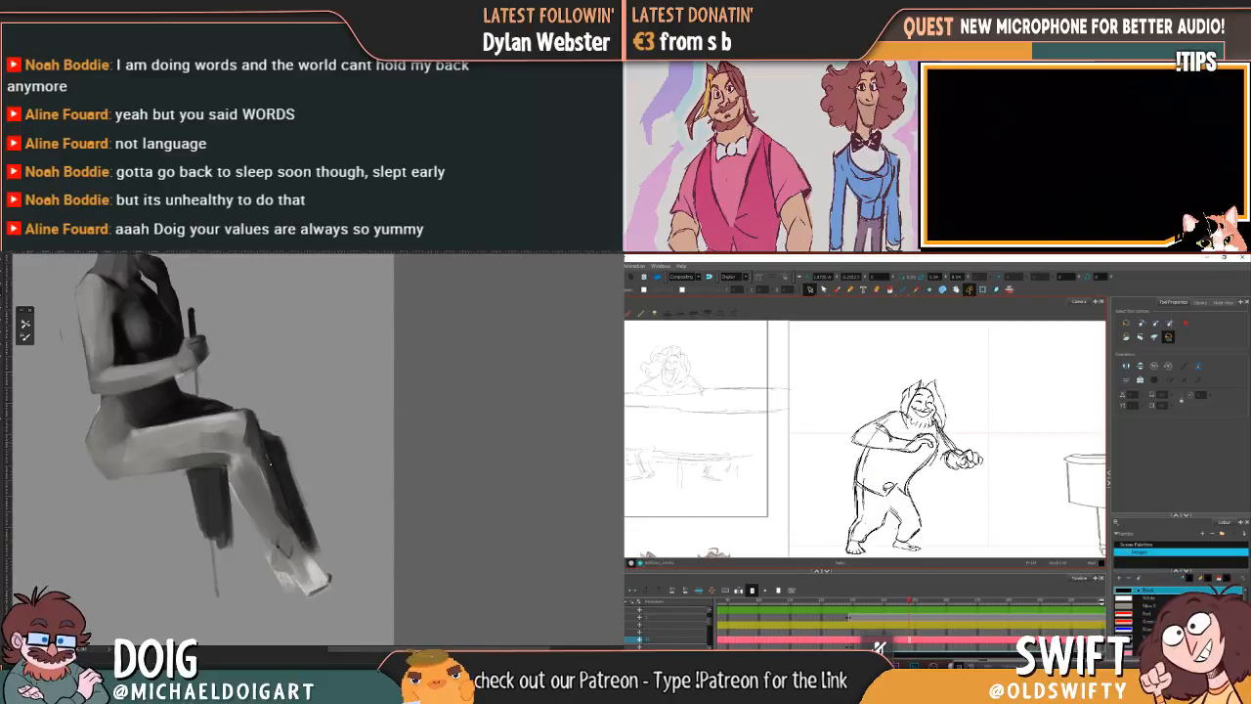
{"action": "left_click", "coordinate": [891, 487]}
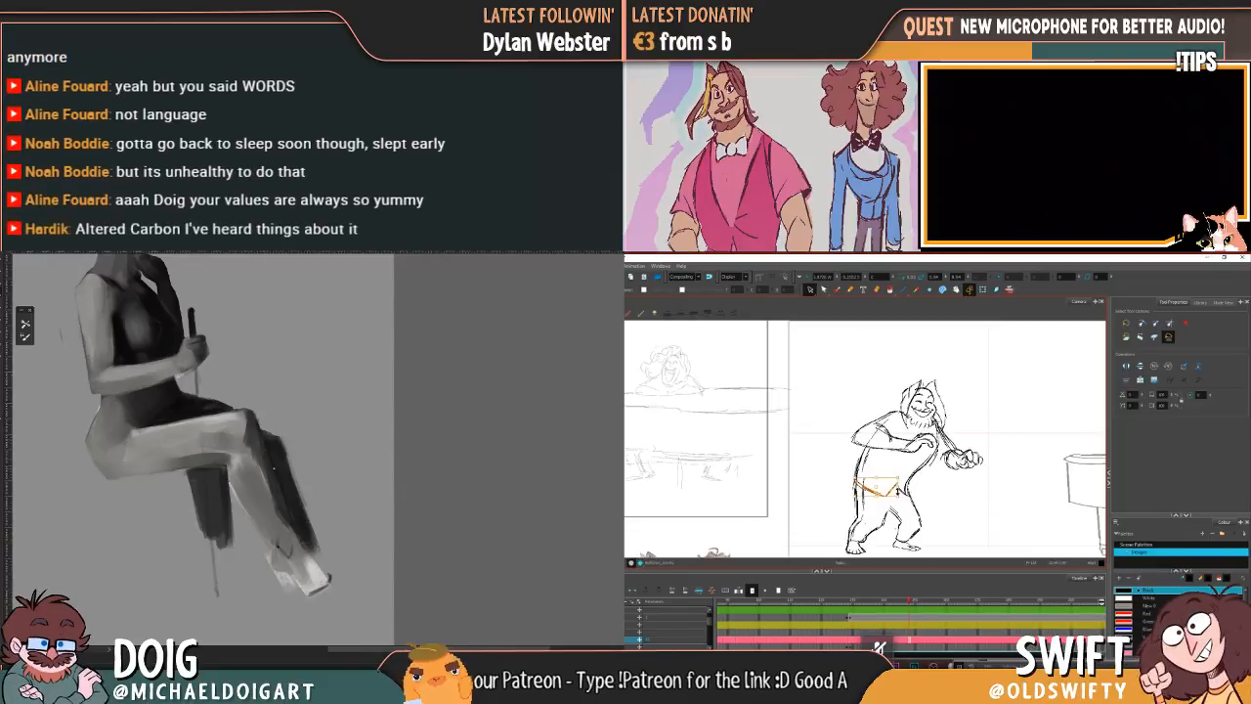
{"action": "left_click", "coordinate": [901, 490]}
{"action": "key", "text": "f"}
{"action": "key", "text": "g"}
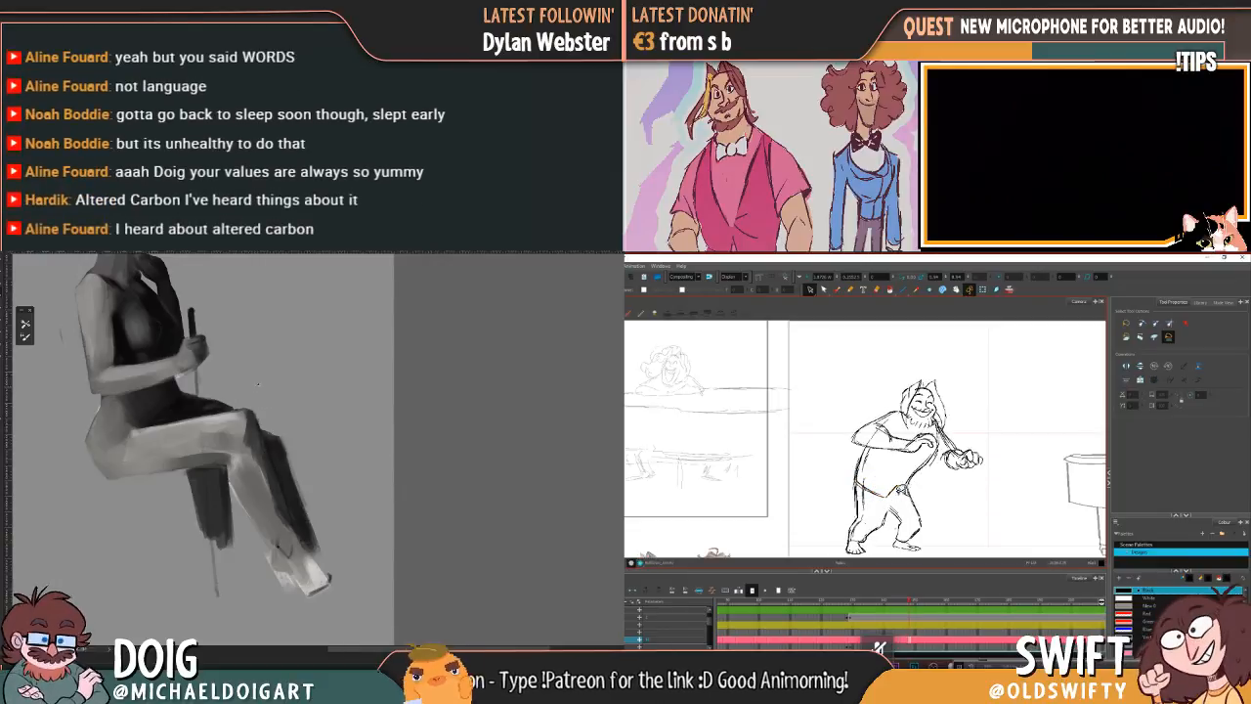
Step: Clear the leftover construction strokes above the rear thigh and inside the torso beside the shirt hem
{"action": "key", "text": "f"}
{"action": "key", "text": "g"}
{"action": "key", "text": "f"}
{"action": "key", "text": "g"}
{"action": "left_click", "coordinate": [896, 491]}
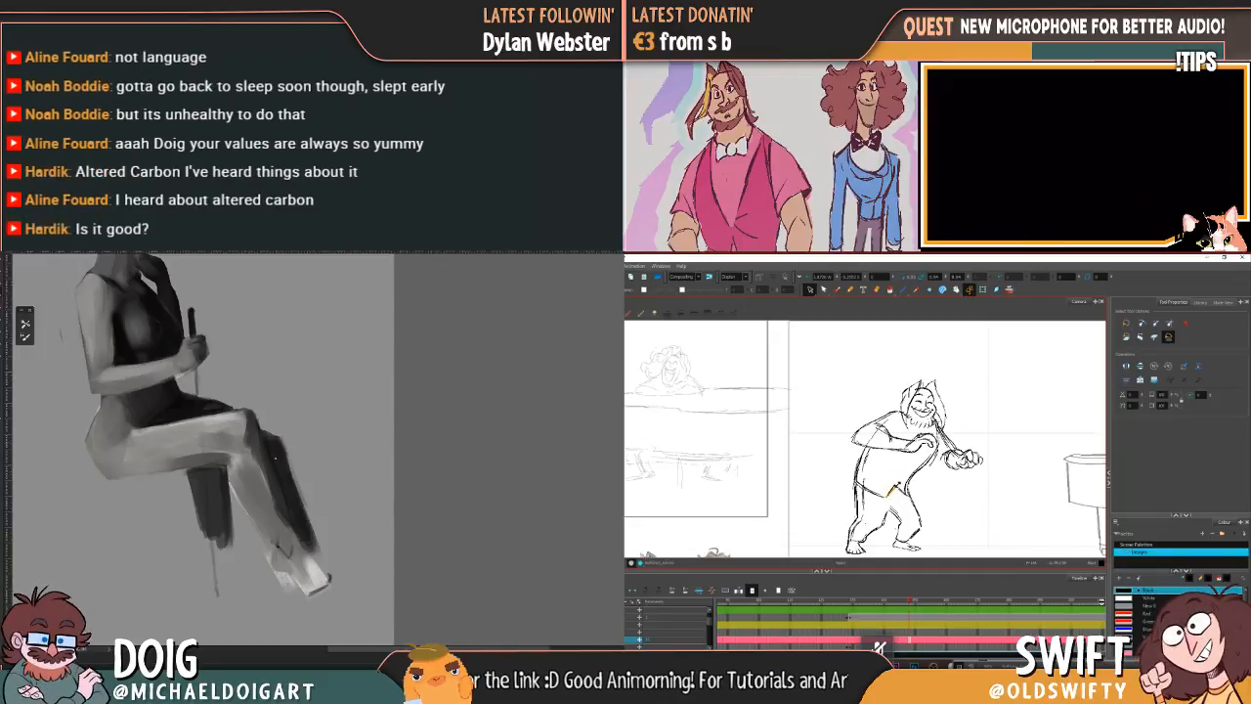
{"action": "left_click", "coordinate": [925, 491]}
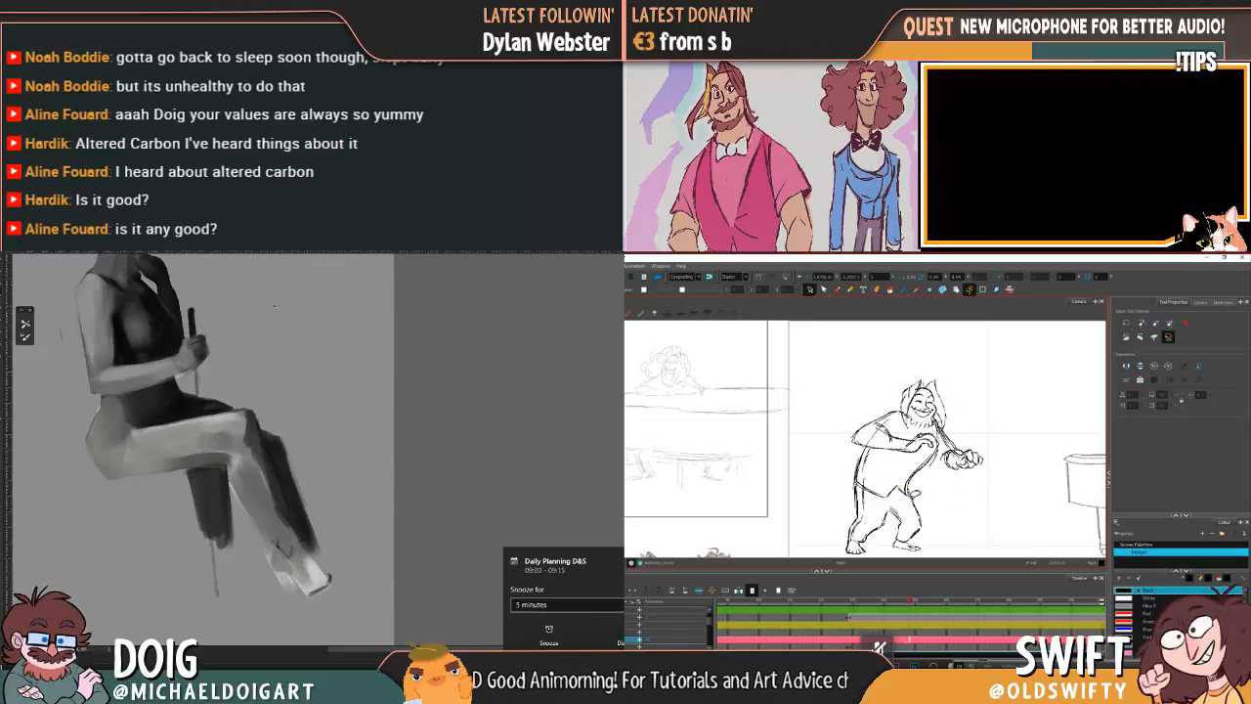
{"action": "left_click", "coordinate": [906, 489]}
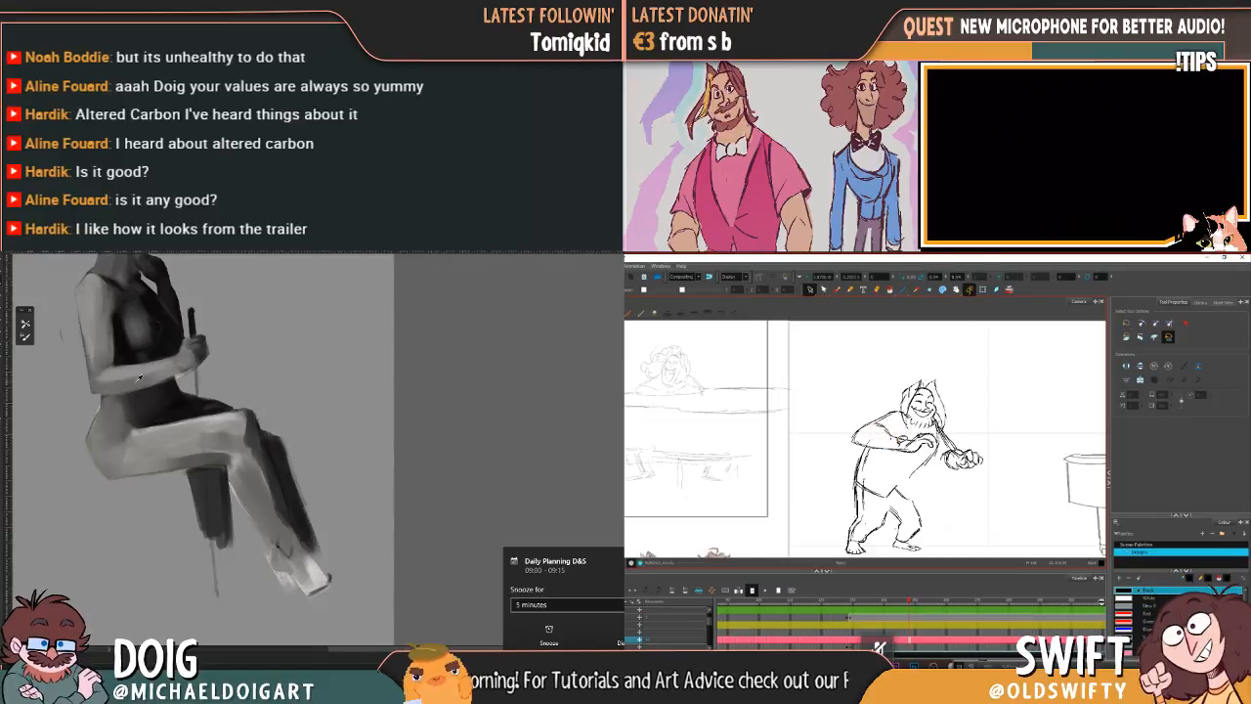
{"action": "left_click_drag", "start_coordinate": [870, 454], "coordinate": [871, 488]}
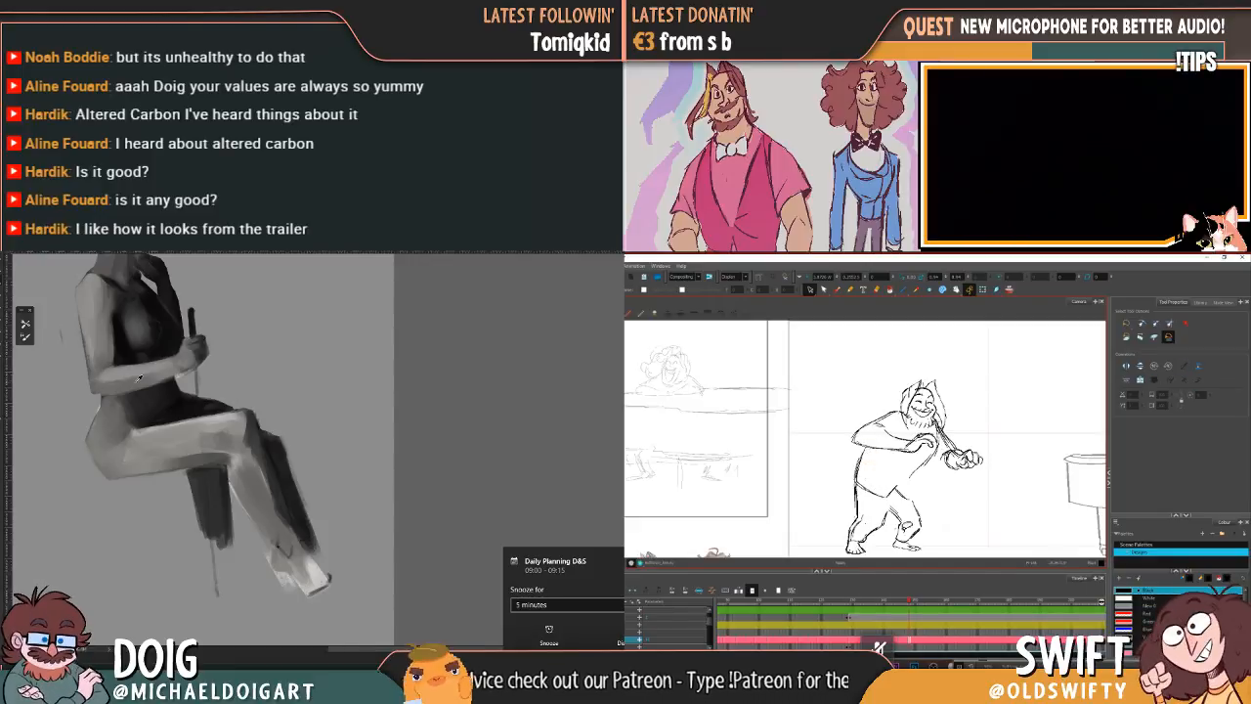
Step: Examine how the hem and legs move by flipping between the current and previous drawings
{"action": "left_click", "coordinate": [836, 289]}
{"action": "key", "text": "comma"}
{"action": "key", "text": "period"}
{"action": "key", "text": "comma"}
{"action": "key", "text": "period"}
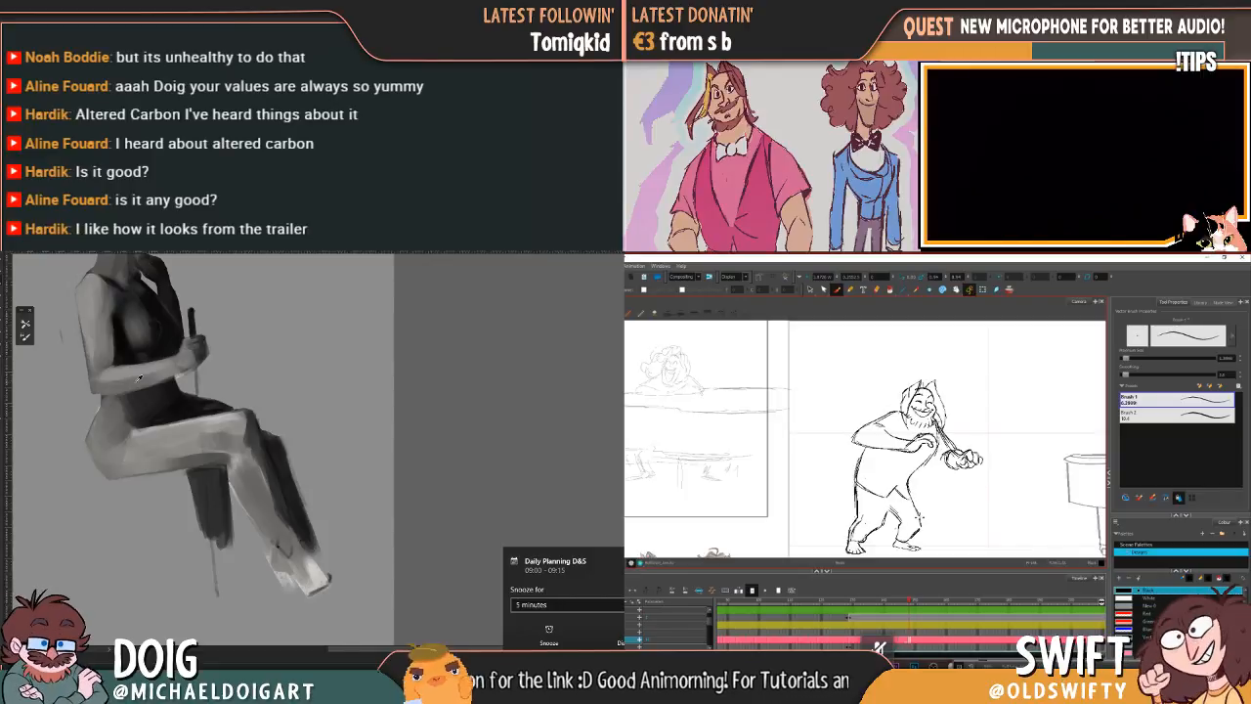
{"action": "key", "text": "comma"}
{"action": "key", "text": "period"}
{"action": "key", "text": "comma"}
{"action": "key", "text": "period"}
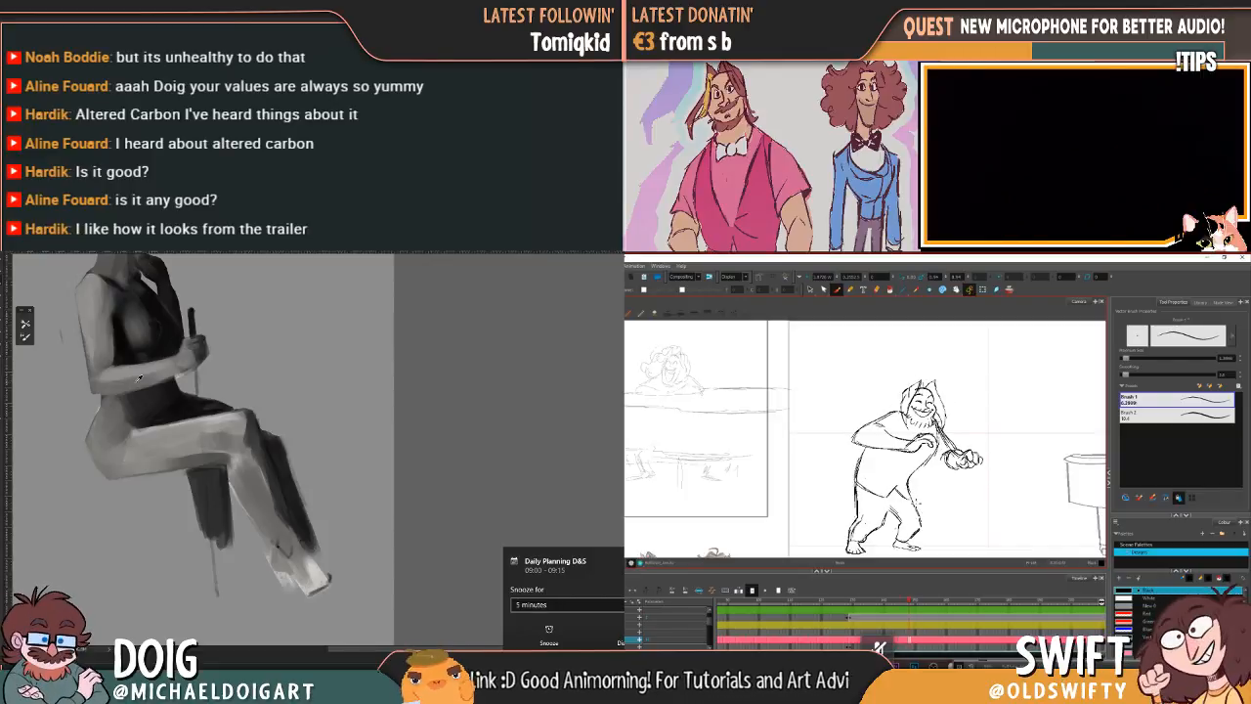
{"action": "key", "text": "comma"}
{"action": "key", "text": "period"}
{"action": "key", "text": "comma"}
{"action": "key", "text": "period"}
{"action": "key", "text": "comma"}
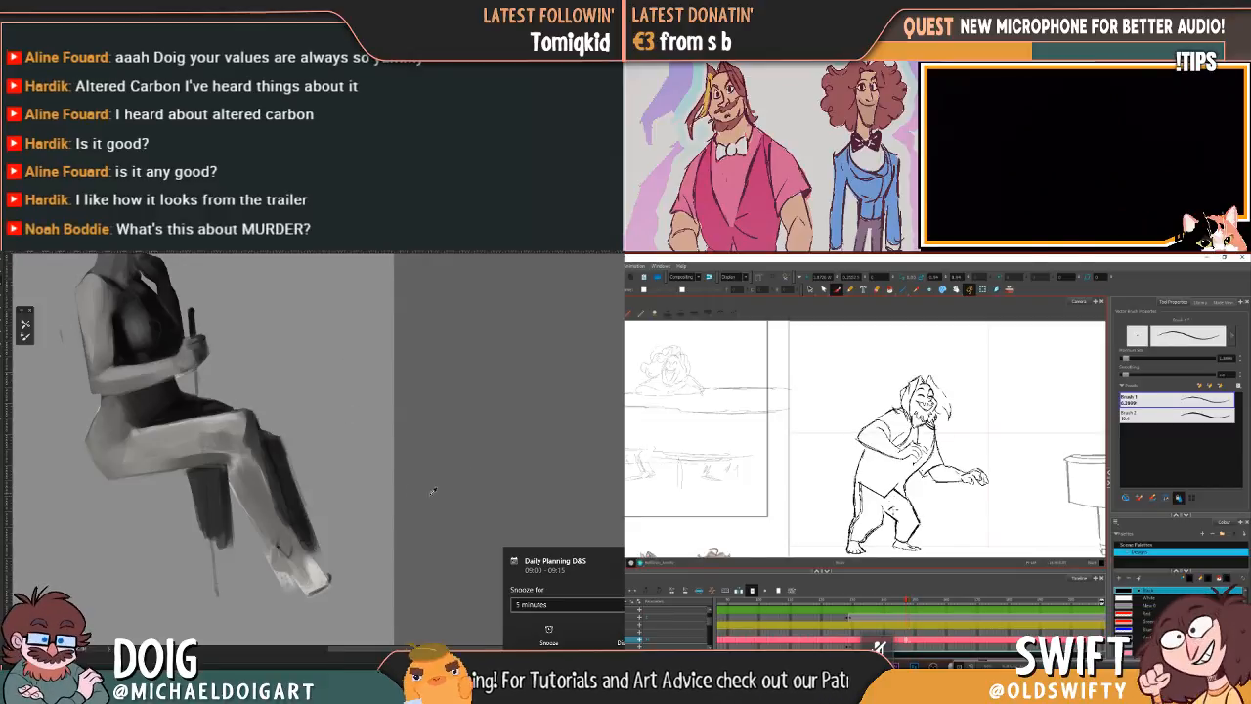
{"action": "key", "text": "period"}
Step: Dismiss the Daily Planning reminder and undo the strokes added at the crotch, comparing with the previous drawing
{"action": "left_click", "coordinate": [620, 643]}
{"action": "key", "text": "comma"}
{"action": "key", "text": "period"}
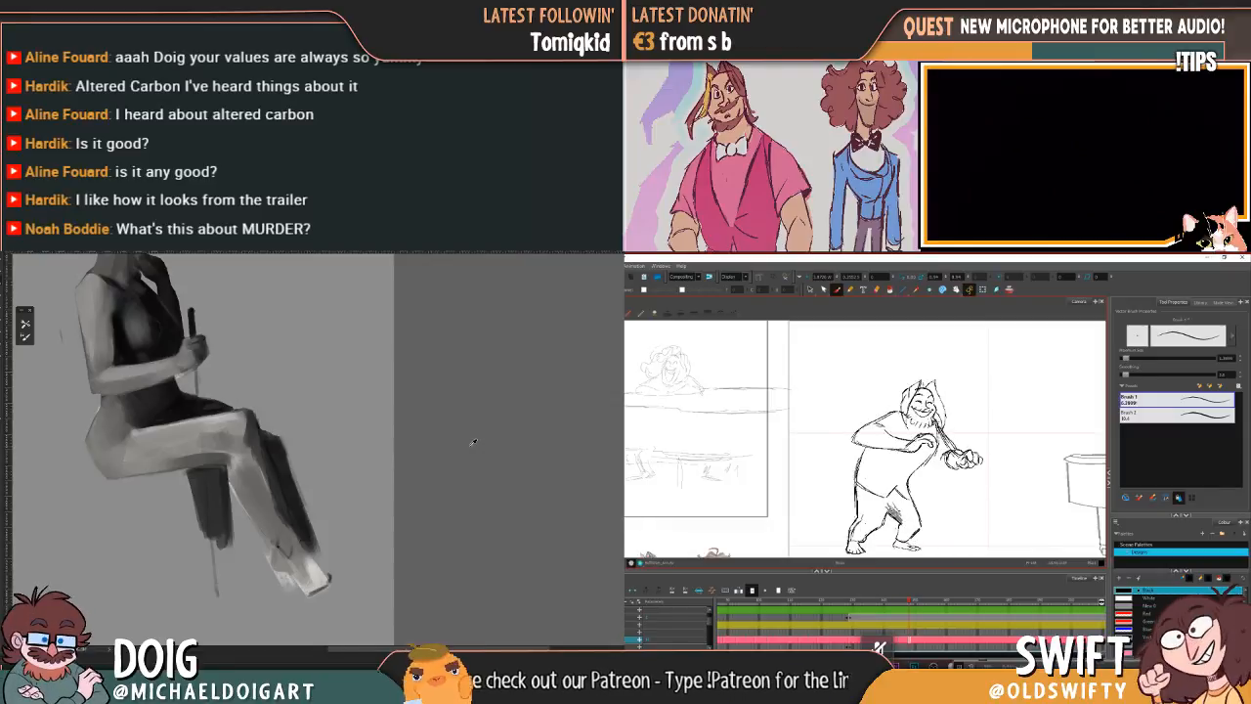
{"action": "key", "text": "ctrl+z"}
{"action": "key", "text": "comma"}
{"action": "key", "text": "period"}
{"action": "key", "text": "comma"}
{"action": "key", "text": "period"}
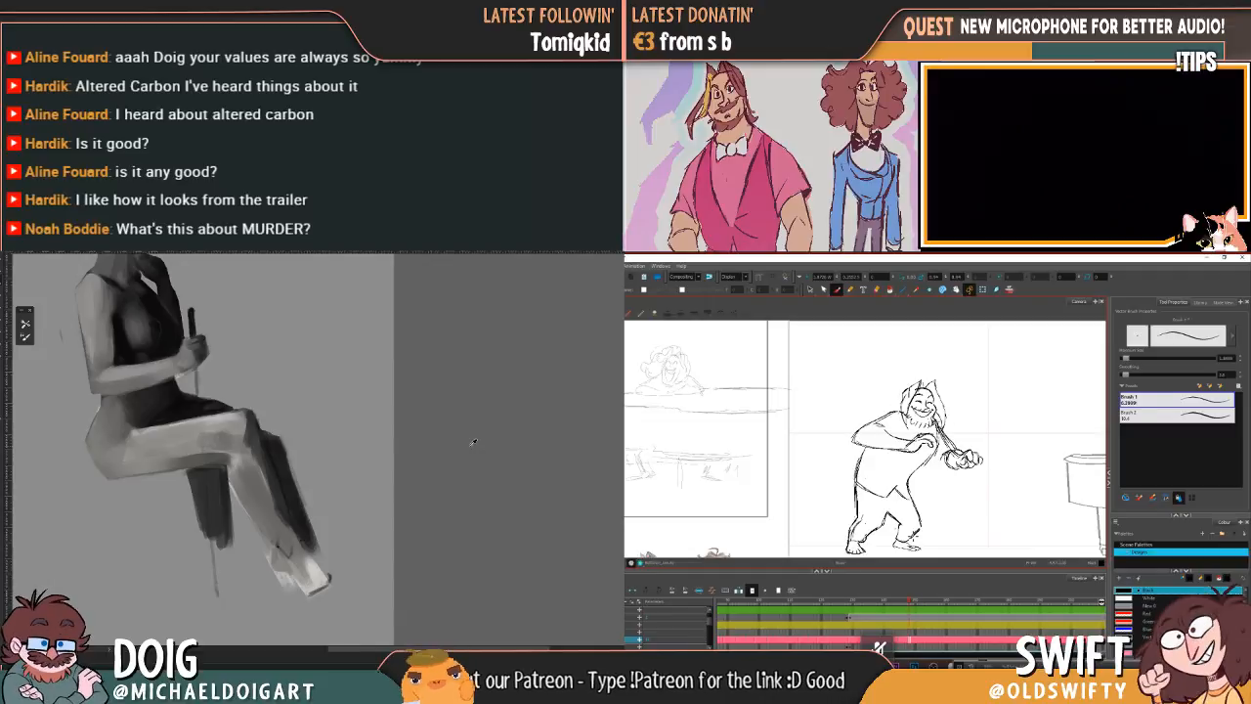
Step: Compare the rear leg, knee and foot placement repeatedly between the current and previous drawings
{"action": "key", "text": "comma"}
{"action": "key", "text": "period"}
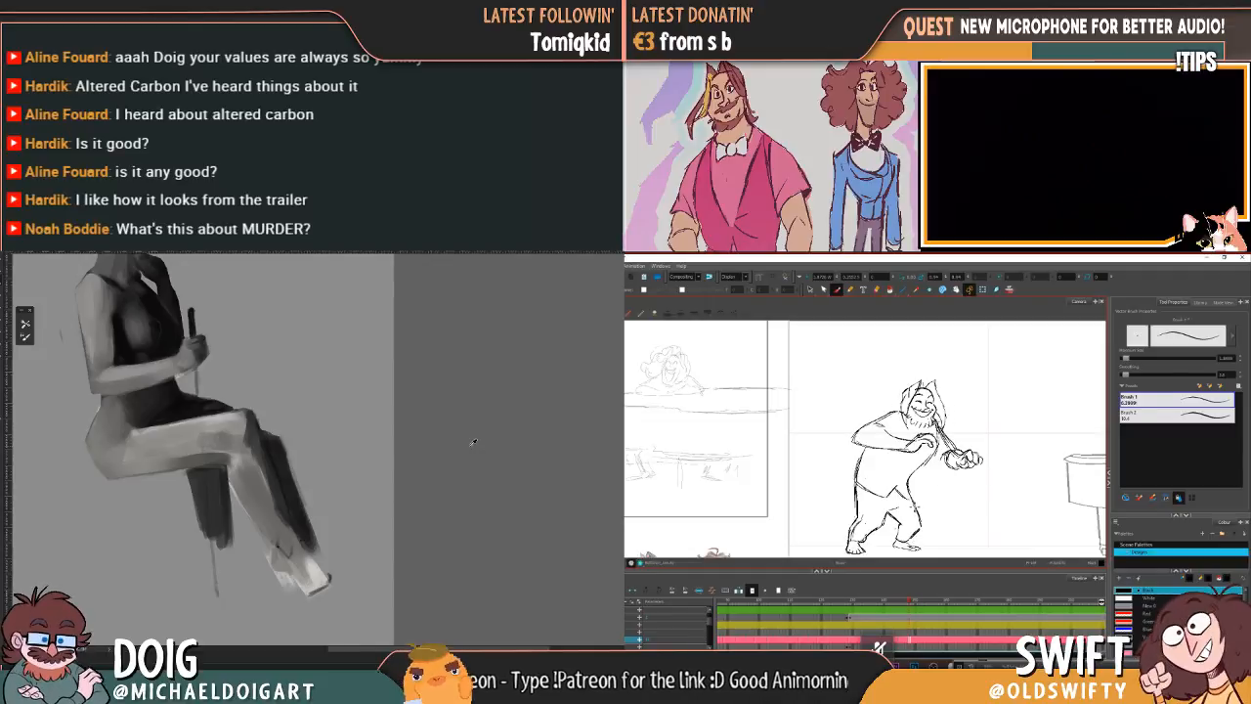
{"action": "key", "text": "comma"}
{"action": "key", "text": "period"}
{"action": "key", "text": "comma"}
{"action": "key", "text": "period"}
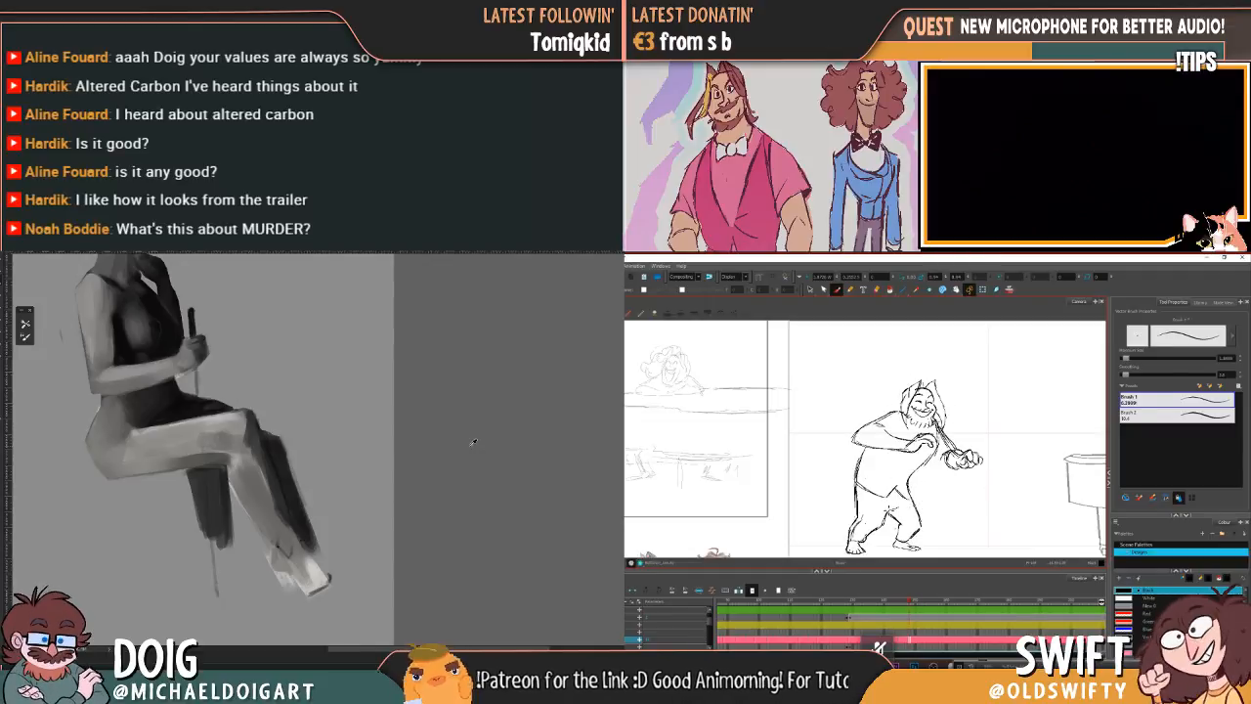
{"action": "key", "text": "comma"}
{"action": "key", "text": "period"}
{"action": "key", "text": "comma"}
{"action": "key", "text": "period"}
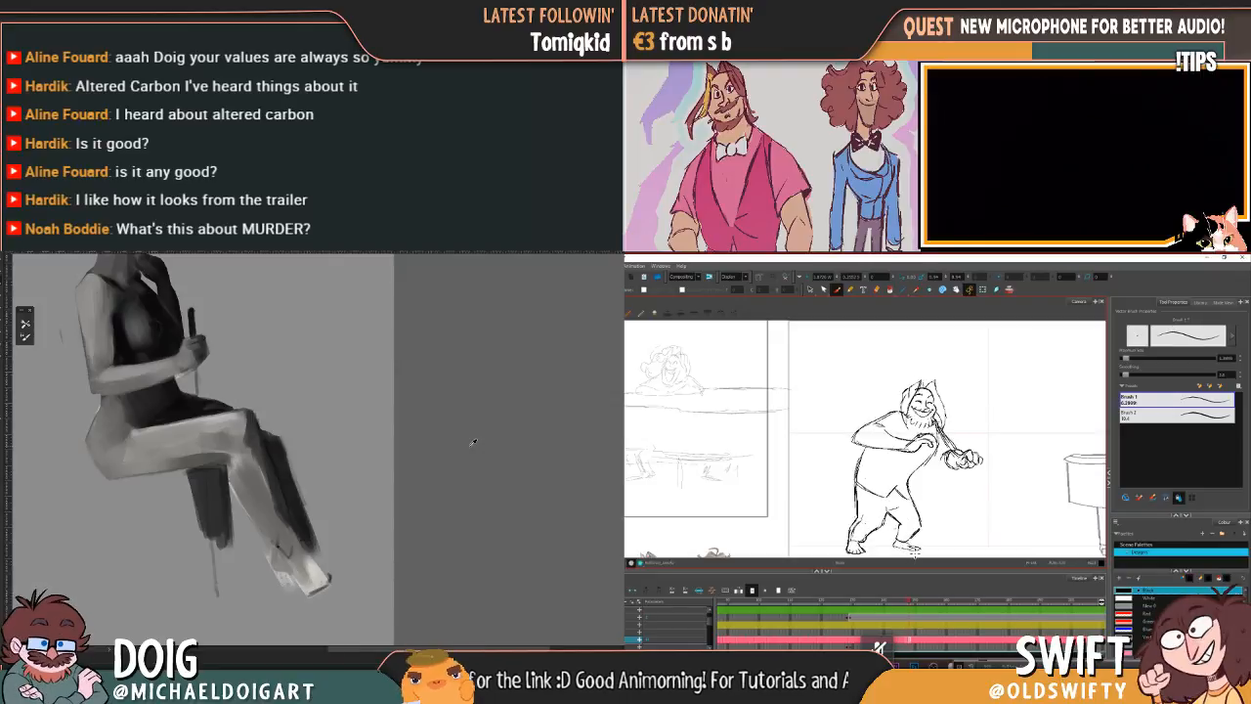
{"action": "key", "text": "comma"}
{"action": "key", "text": "period"}
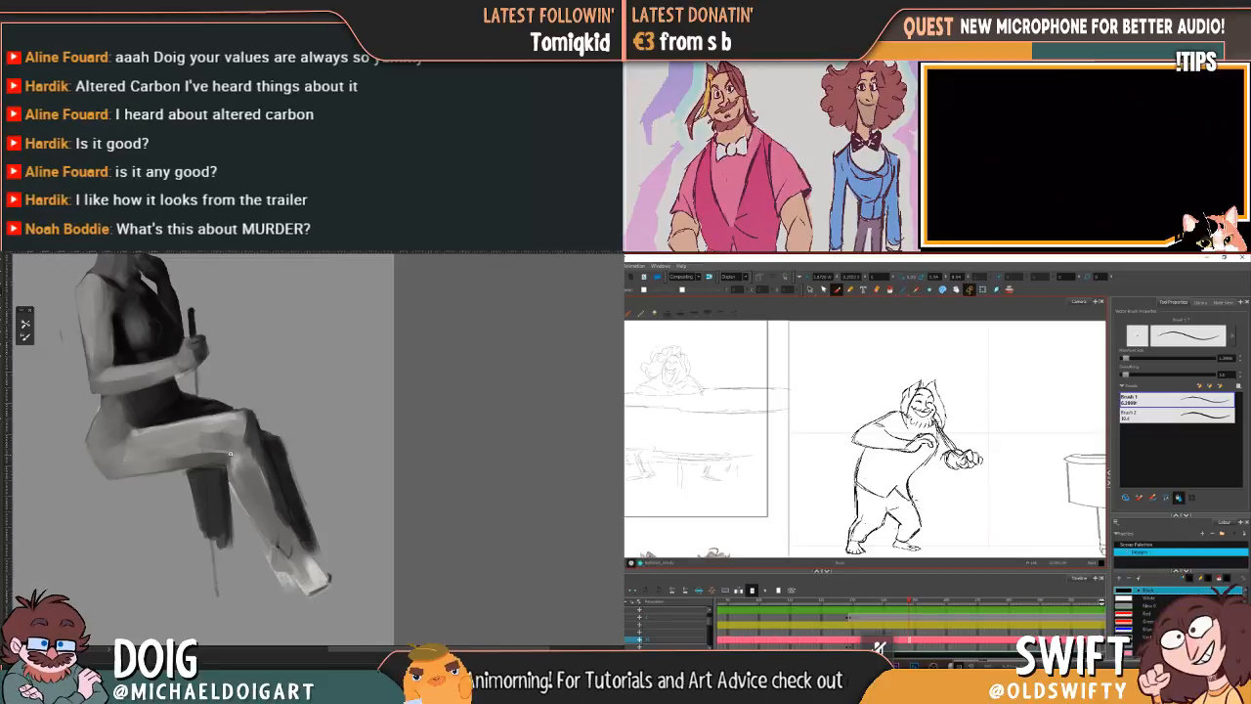
{"action": "key", "text": "comma"}
{"action": "key", "text": "period"}
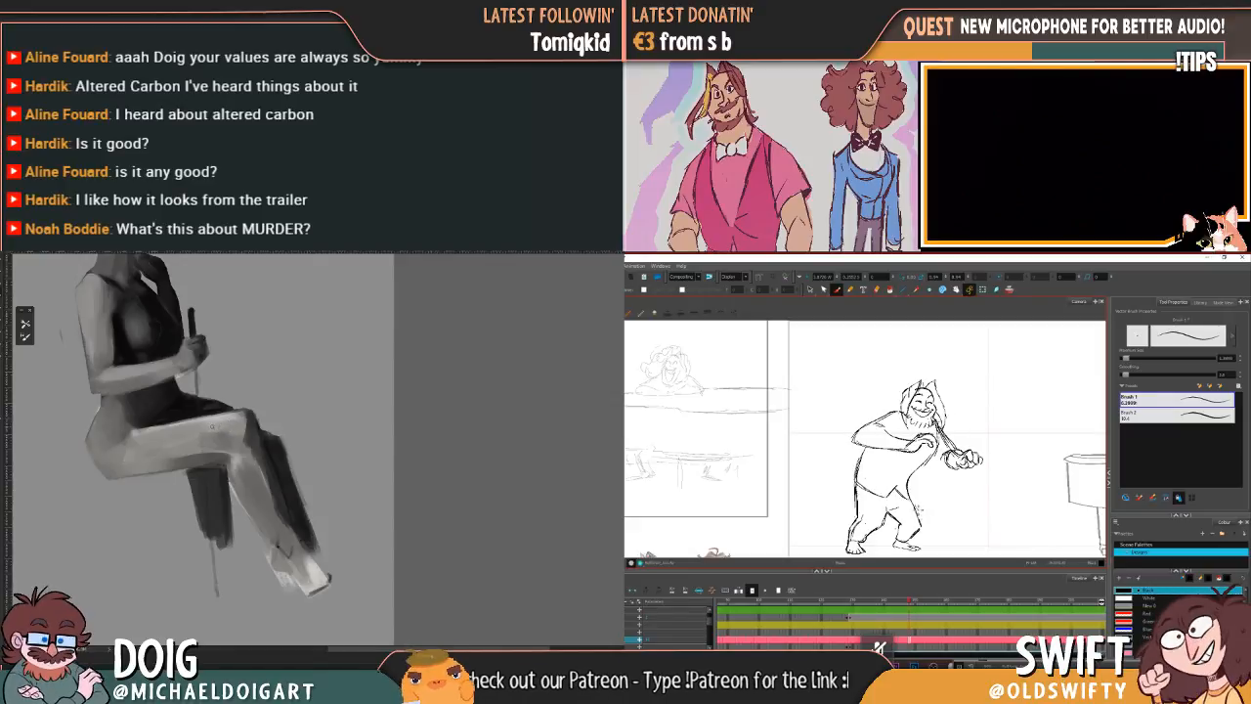
{"action": "key", "text": "comma"}
{"action": "key", "text": "period"}
{"action": "key", "text": "comma"}
{"action": "key", "text": "period"}
{"action": "key", "text": "comma"}
{"action": "key", "text": "period"}
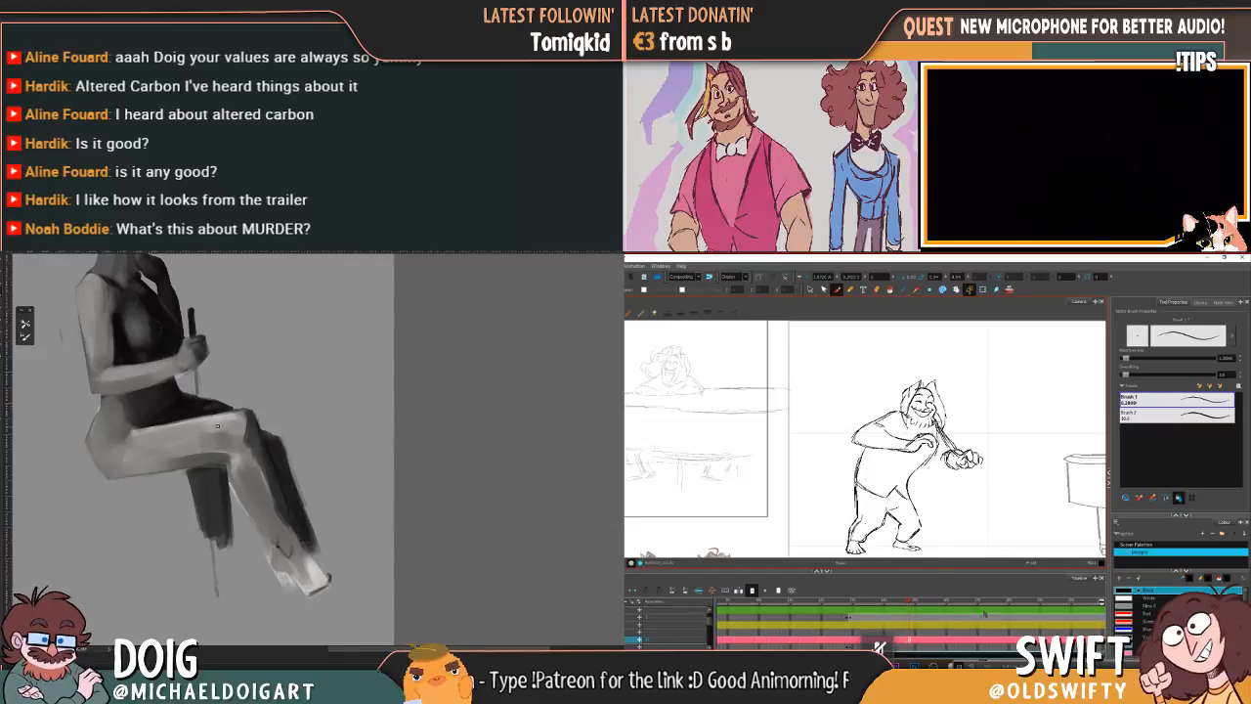
{"action": "key", "text": "comma"}
{"action": "key", "text": "period"}
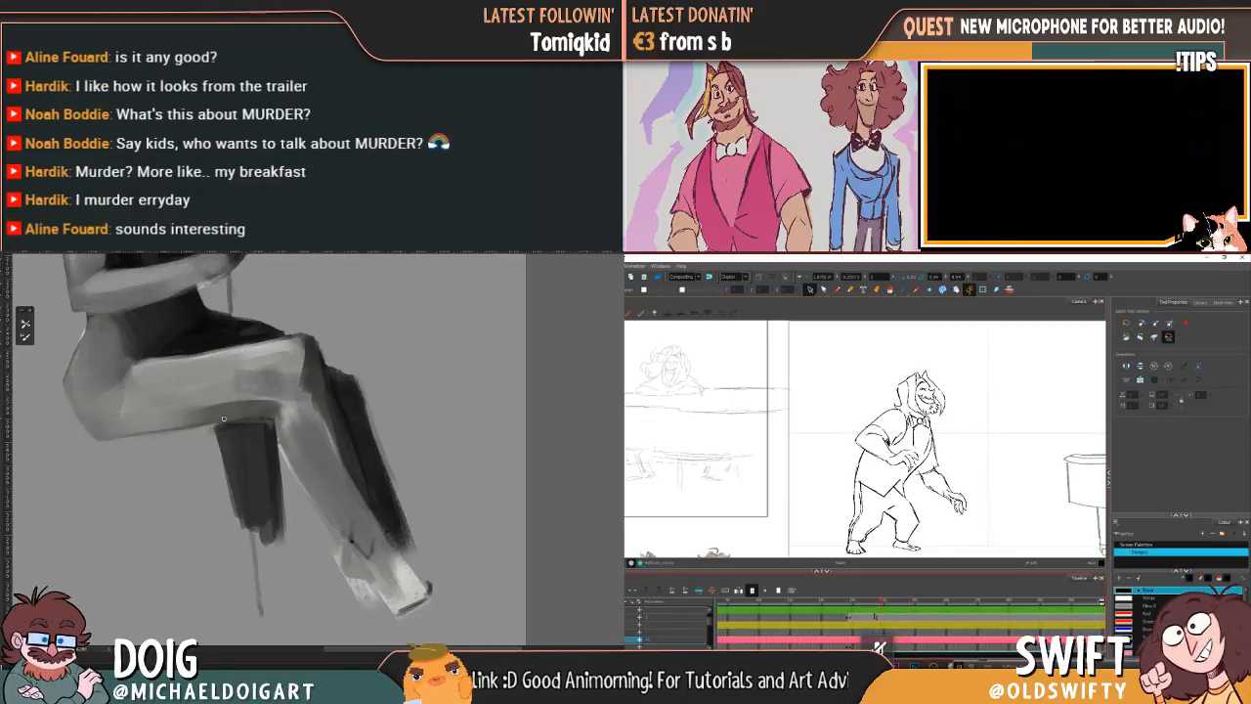
Step: Touch up the contour of the seated figure's raised knee and select the animated character's next drawing on the timeline
{"action": "key", "text": "ctrl+minus"}
{"action": "key", "text": "ctrl+plus"}
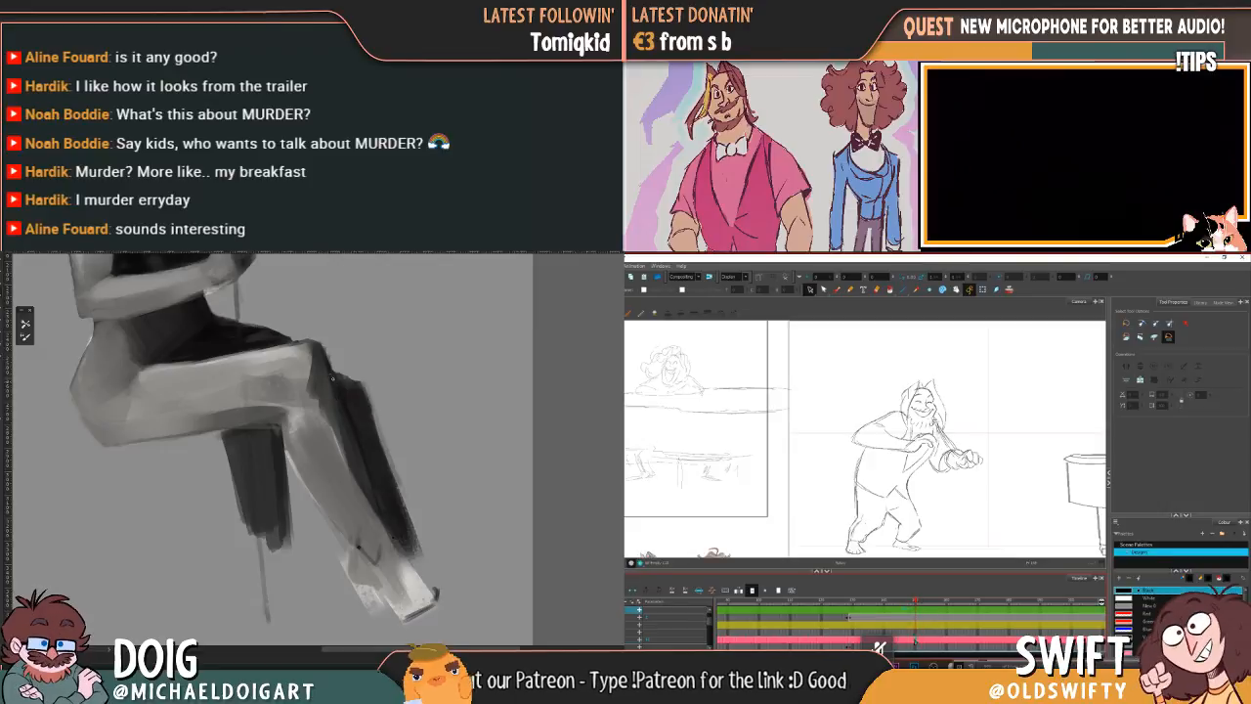
{"action": "left_click", "coordinate": [915, 642]}
{"action": "left_click_drag", "start_coordinate": [331, 343], "coordinate": [327, 336]}
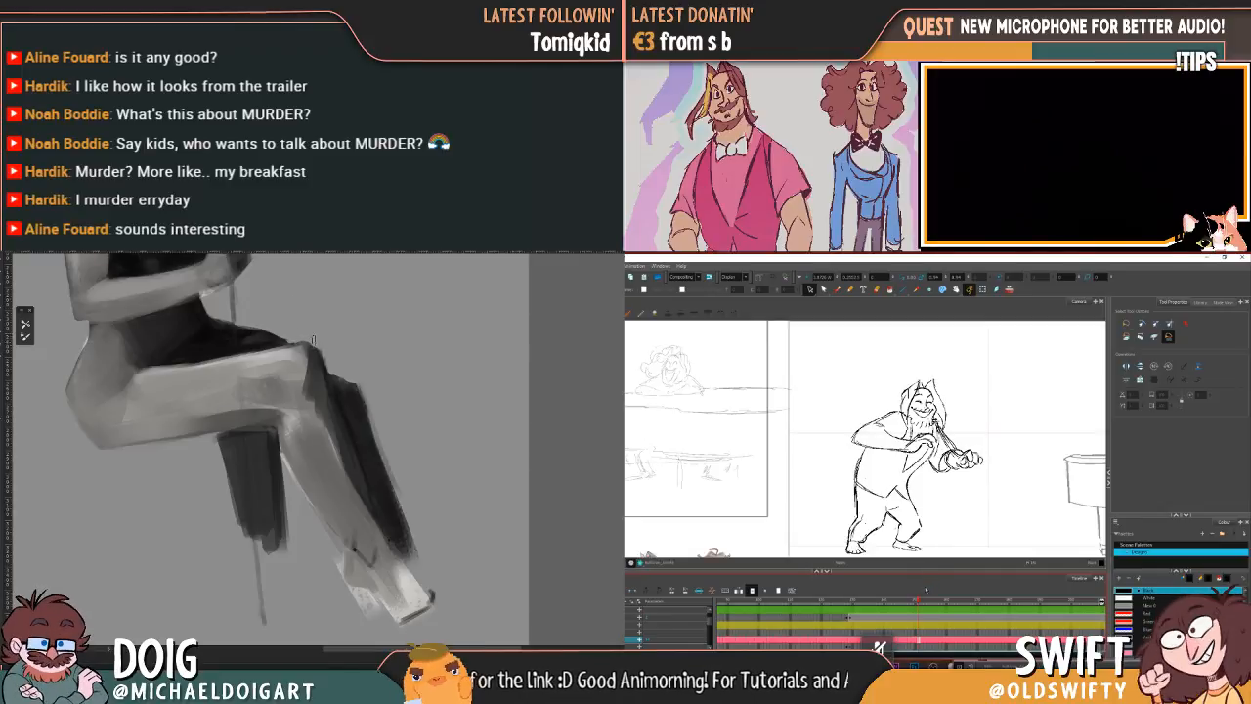
Step: Replace the next drawing's lower body with the legs copied from the earlier drawing and remove its upper body
{"action": "left_click", "coordinate": [915, 640]}
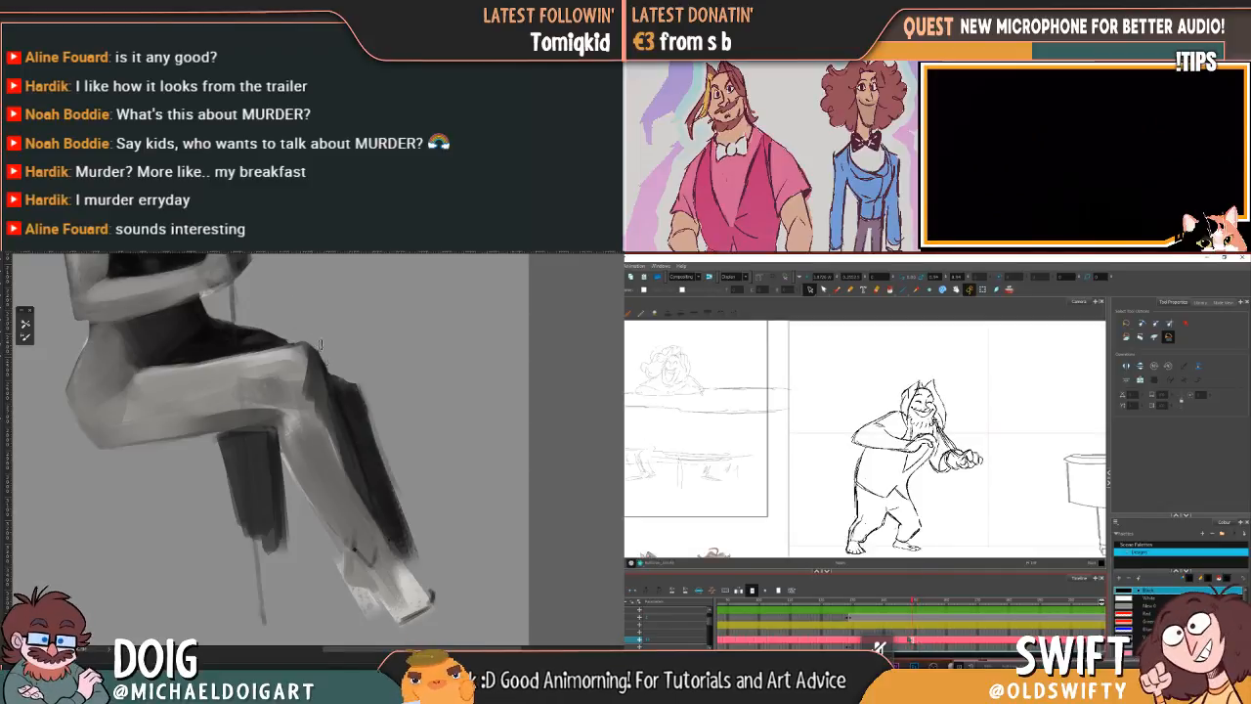
{"action": "left_click", "coordinate": [907, 640]}
{"action": "mouse_move", "coordinate": [945, 527]}
{"action": "left_mouse_down"}
{"action": "mouse_move", "coordinate": [866, 562]}
{"action": "mouse_move", "coordinate": [829, 515]}
{"action": "mouse_move", "coordinate": [942, 533]}
{"action": "left_mouse_up"}
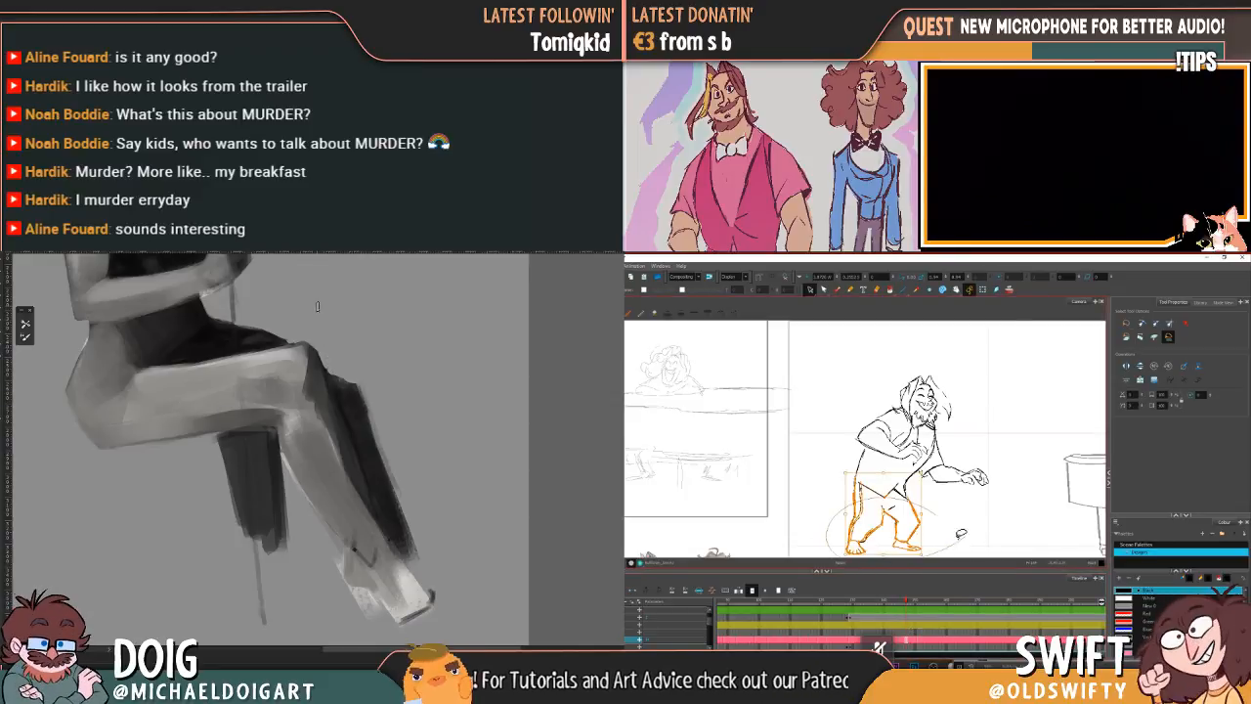
{"action": "left_click", "coordinate": [923, 603]}
{"action": "mouse_move", "coordinate": [934, 530]}
{"action": "left_mouse_down"}
{"action": "mouse_move", "coordinate": [853, 560]}
{"action": "mouse_move", "coordinate": [931, 504]}
{"action": "left_mouse_up"}
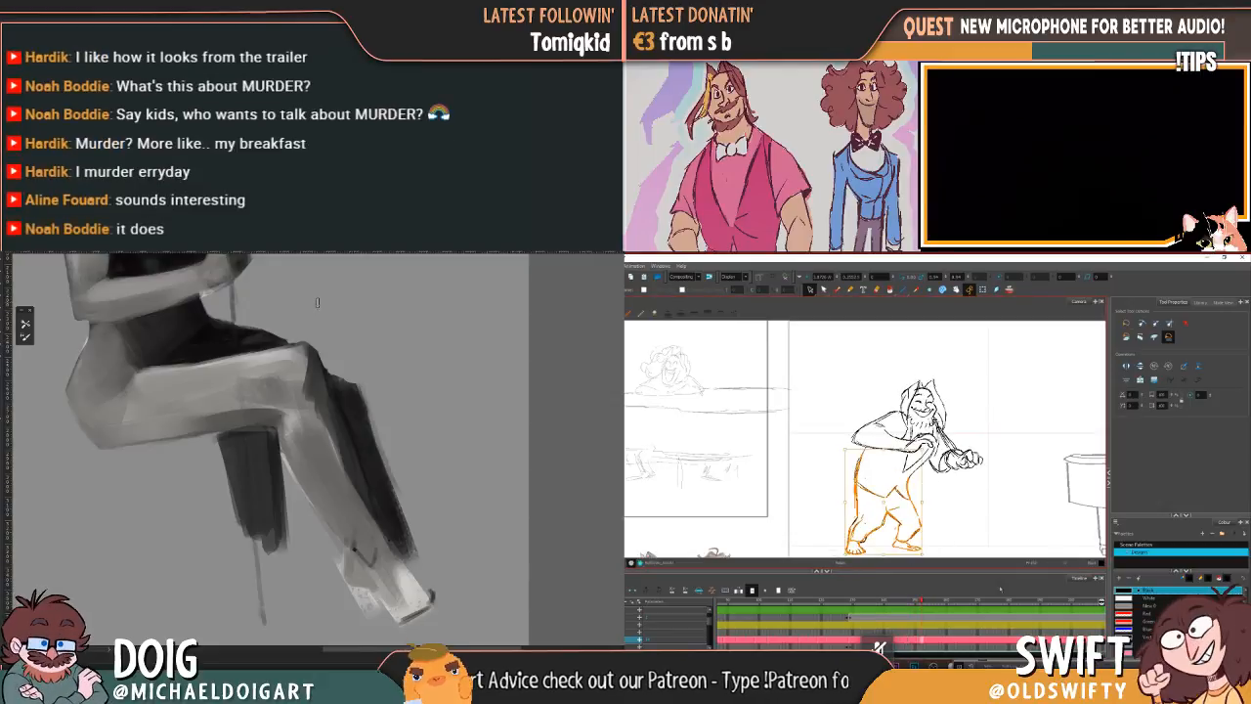
{"action": "key", "text": "ctrl+x"}
{"action": "key", "text": "ctrl+v"}
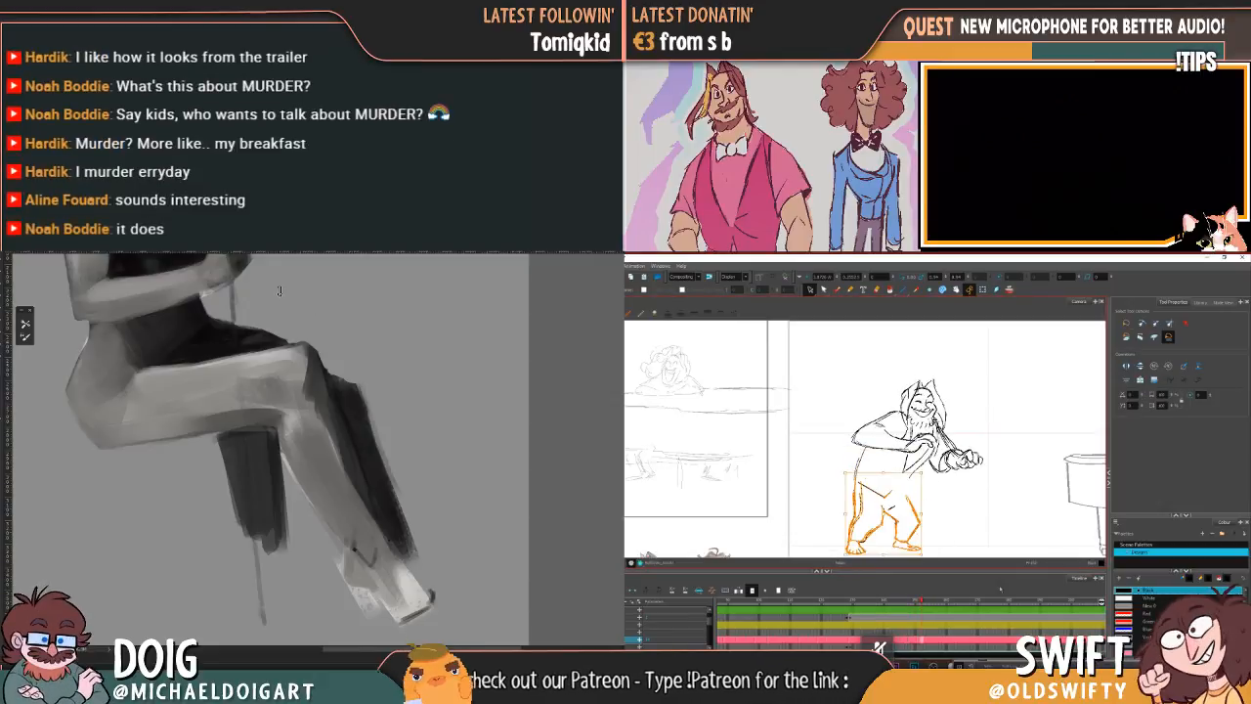
{"action": "mouse_move", "coordinate": [981, 483]}
{"action": "left_mouse_down"}
{"action": "mouse_move", "coordinate": [914, 482]}
{"action": "mouse_move", "coordinate": [954, 344]}
{"action": "mouse_move", "coordinate": [981, 479]}
{"action": "left_mouse_up"}
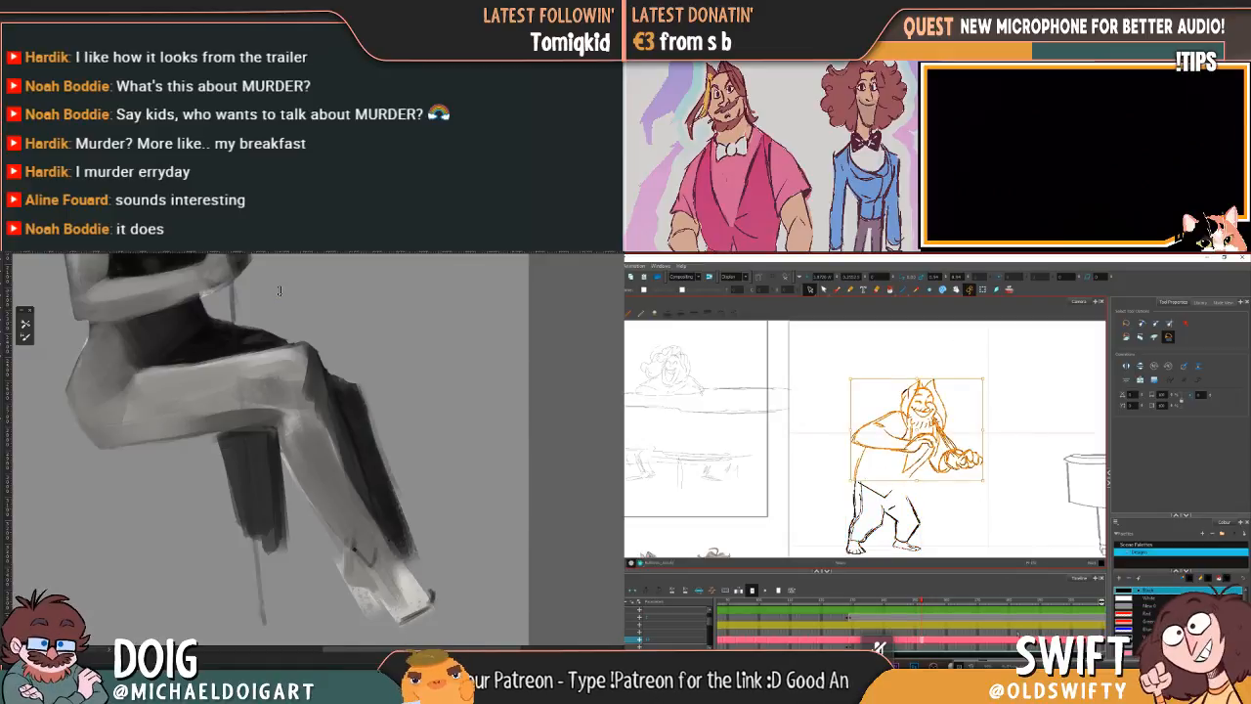
{"action": "key", "text": "ctrl+x"}
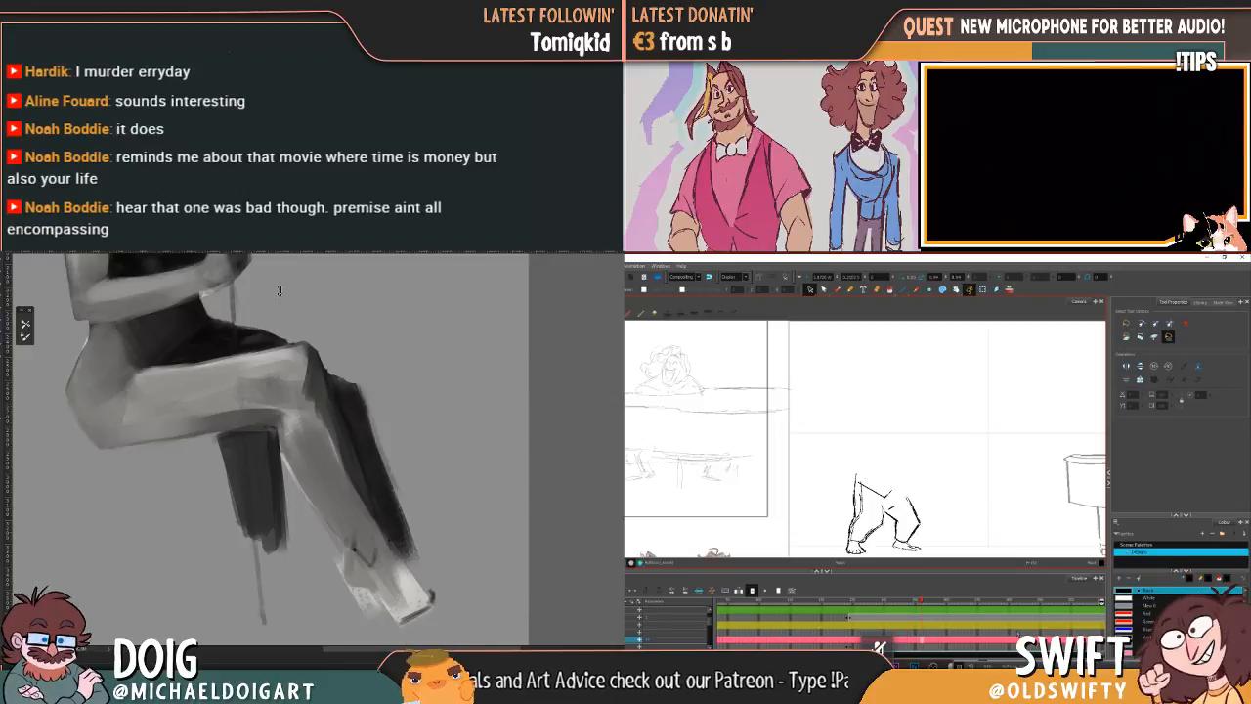
Step: Draw a new waist line across the front hip above the pasted legs, flipping against the previous drawings
{"action": "key", "text": "alt+b"}
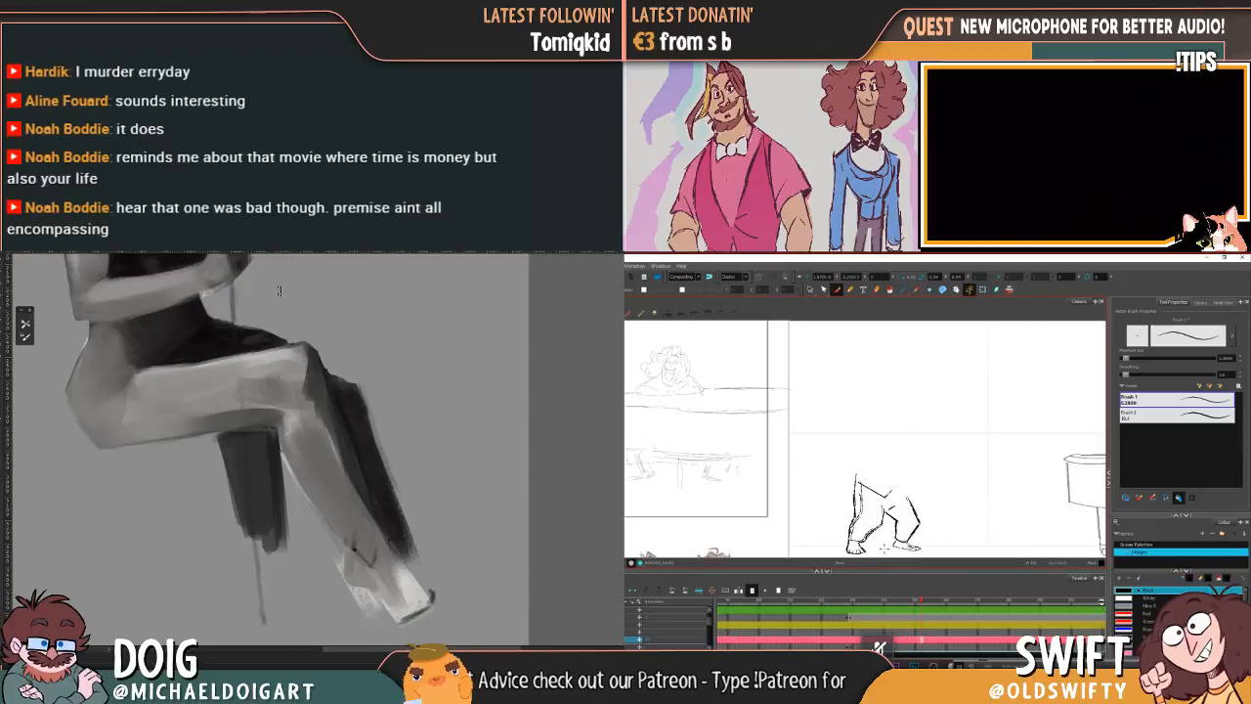
{"action": "key", "text": "comma"}
{"action": "key", "text": "comma"}
{"action": "key", "text": "period"}
{"action": "key", "text": "comma"}
{"action": "key", "text": "period"}
{"action": "key", "text": "comma"}
{"action": "key", "text": "period"}
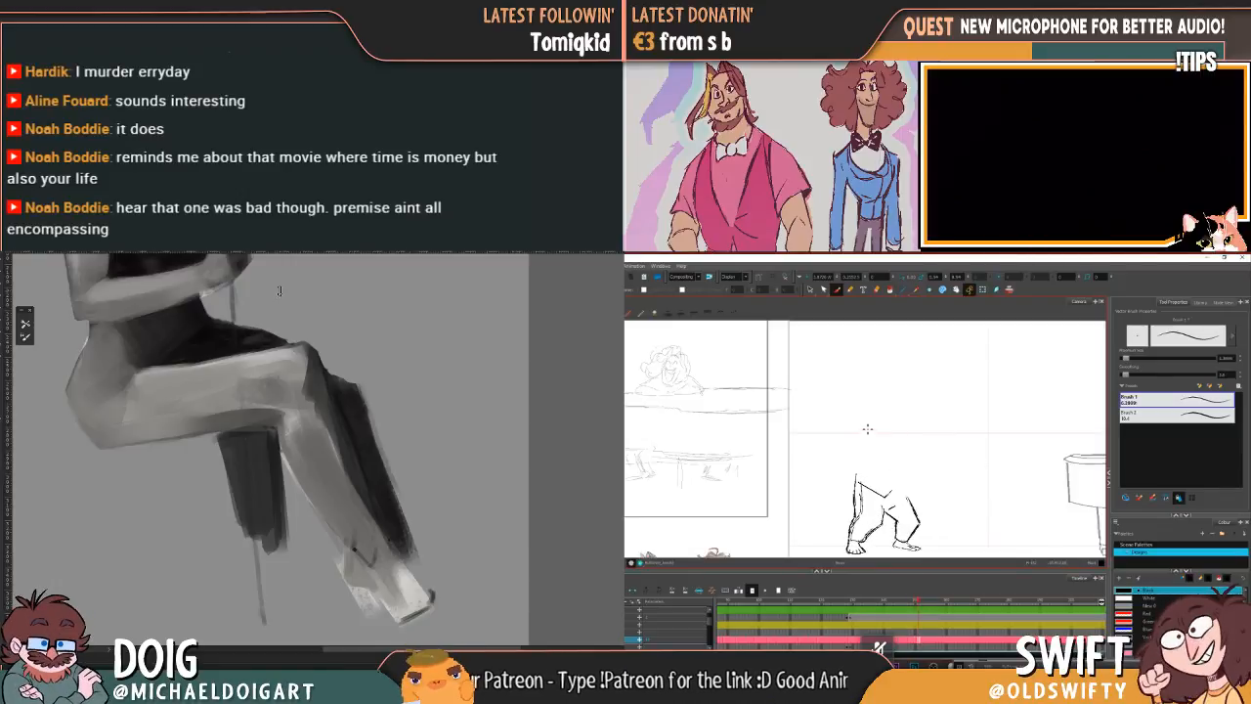
{"action": "key", "text": "comma"}
{"action": "key", "text": "period"}
{"action": "left_click_drag", "start_coordinate": [858, 484], "coordinate": [884, 500]}
{"action": "key", "text": "comma"}
{"action": "key", "text": "period"}
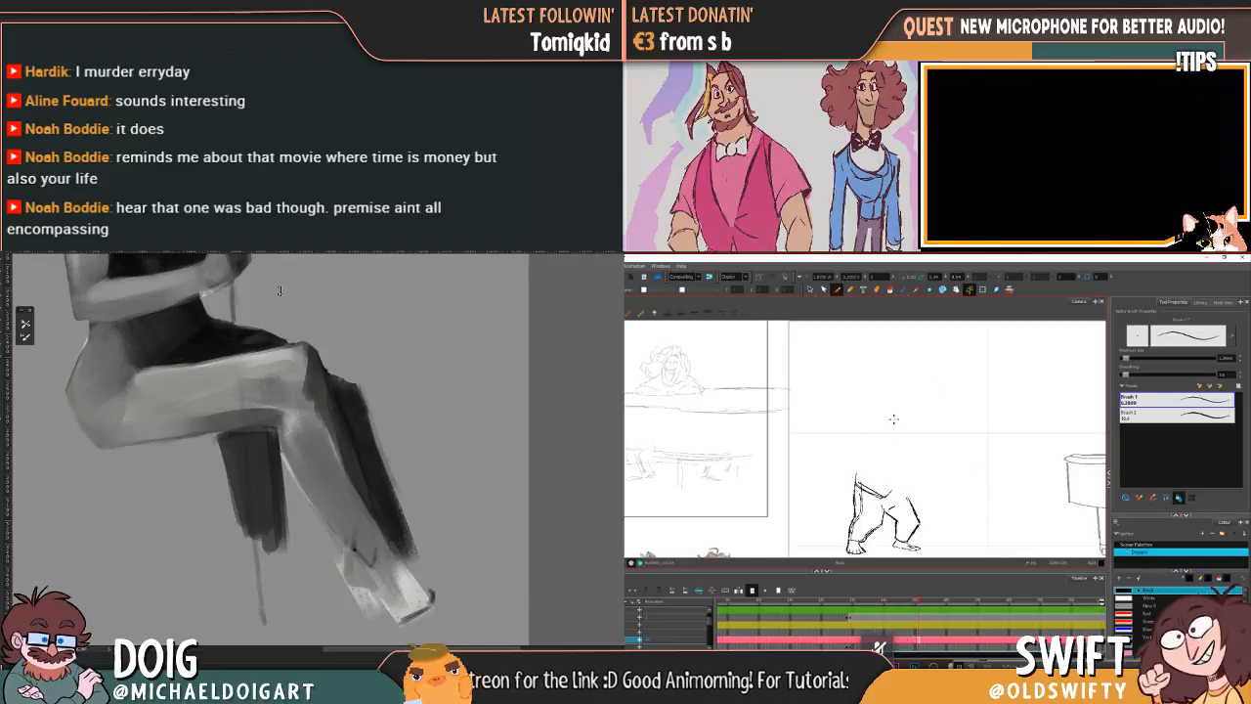
Step: Delete the stray strokes at the front of the waist, then redraw the waistline with a torso line rising from the front hip
{"action": "left_click", "coordinate": [810, 290]}
{"action": "left_click", "coordinate": [877, 492]}
{"action": "key", "text": "Delete"}
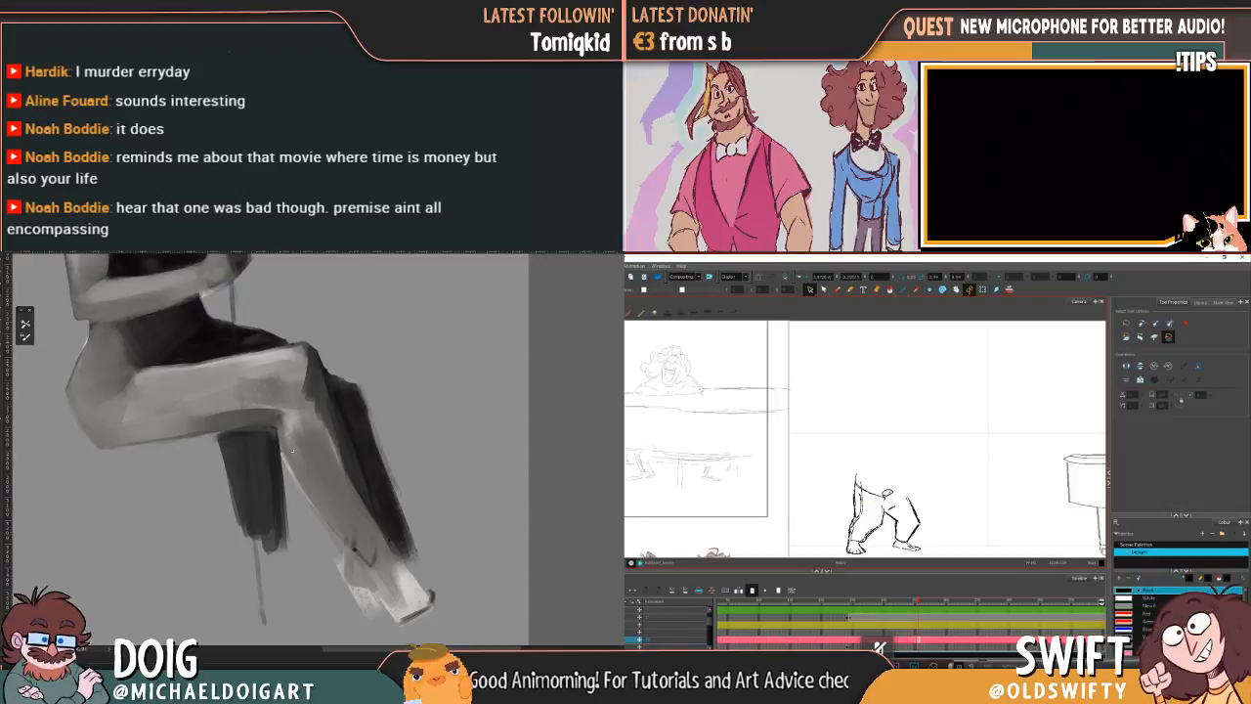
{"action": "left_click", "coordinate": [881, 497]}
{"action": "key", "text": "Delete"}
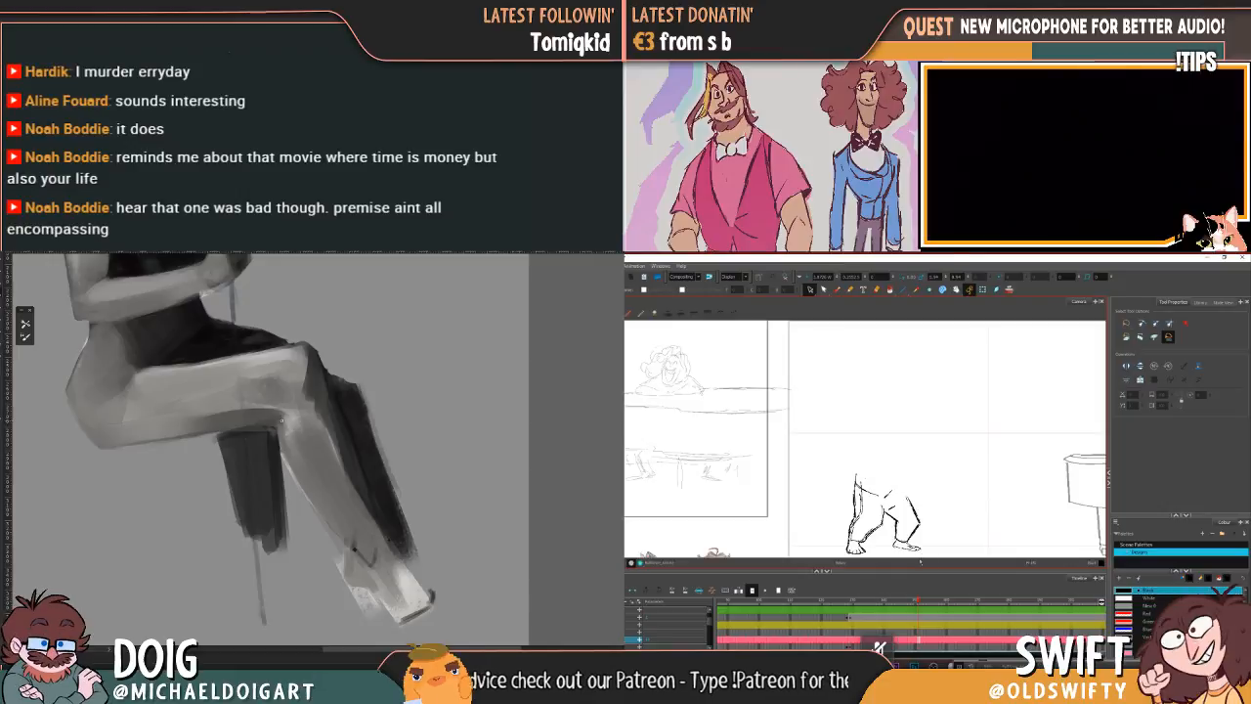
{"action": "left_click", "coordinate": [837, 290]}
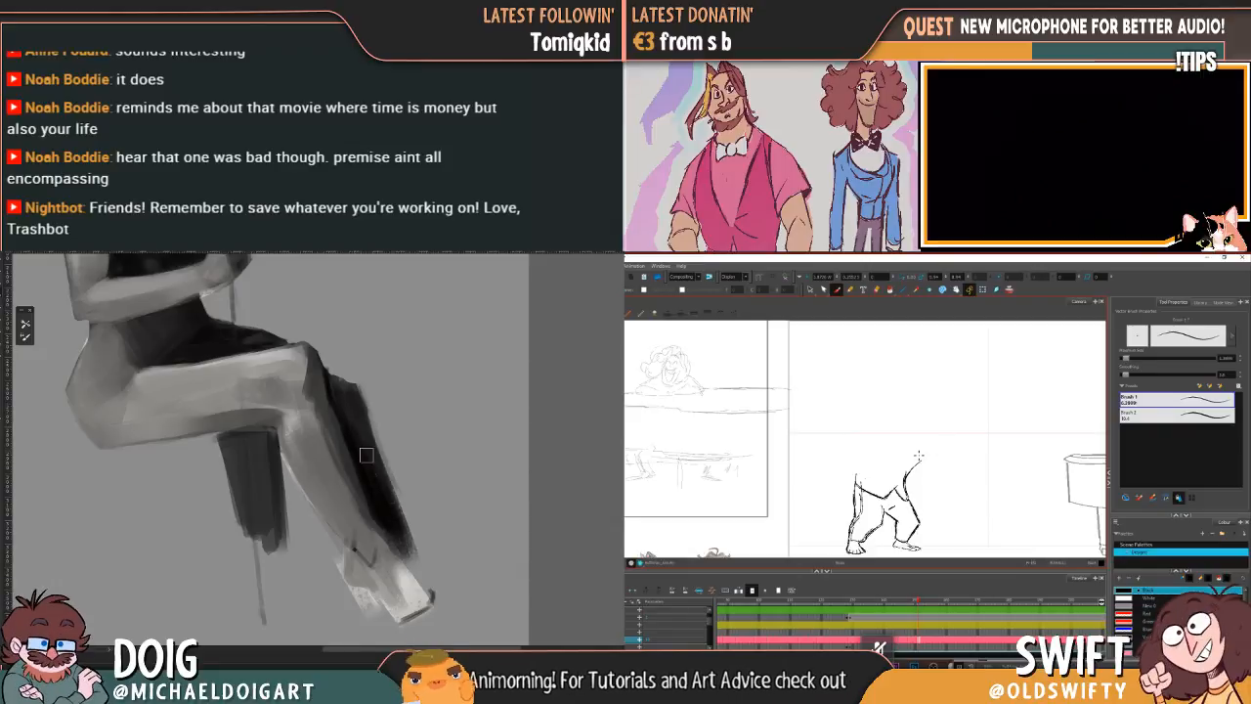
Step: Touch up the greyscale shading where the seated figure's upper arm meets the dark torso
{"action": "scroll", "coordinate": [381, 430], "scroll_direction": "down", "scroll_amount": 4}
{"action": "scroll", "coordinate": [401, 366], "scroll_direction": "up", "scroll_amount": 3}
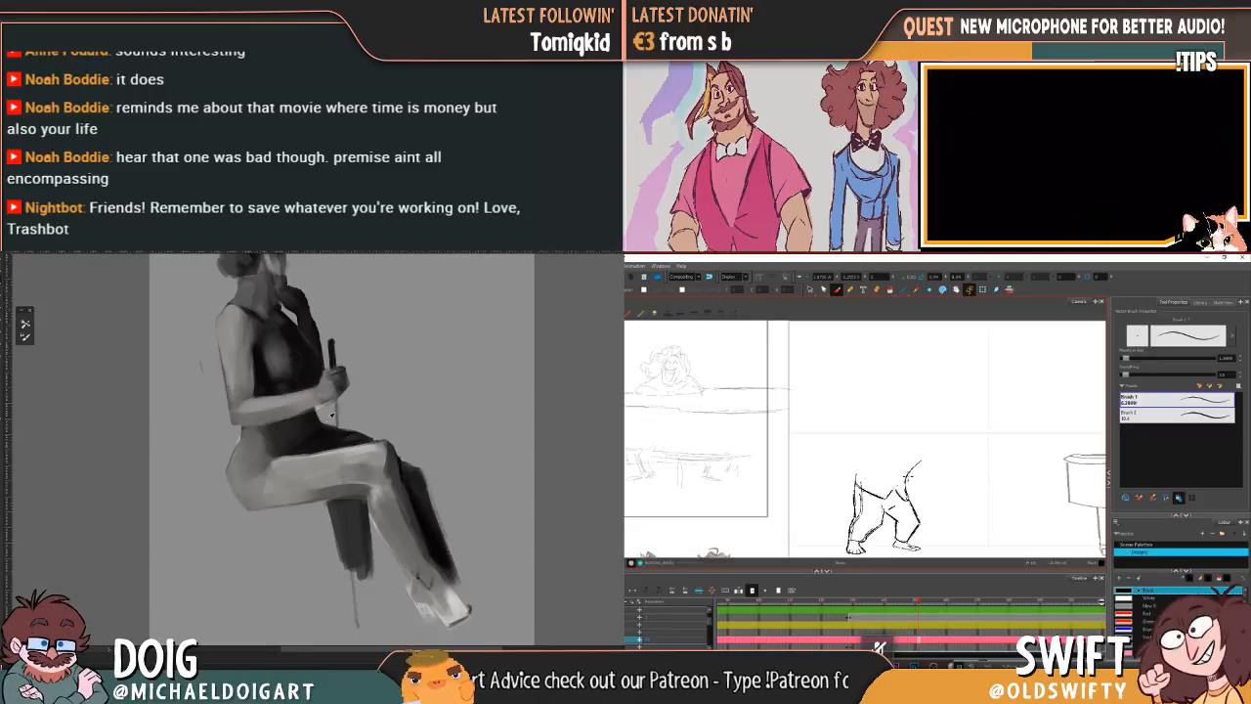
{"action": "left_click", "coordinate": [262, 375], "text": "alt"}
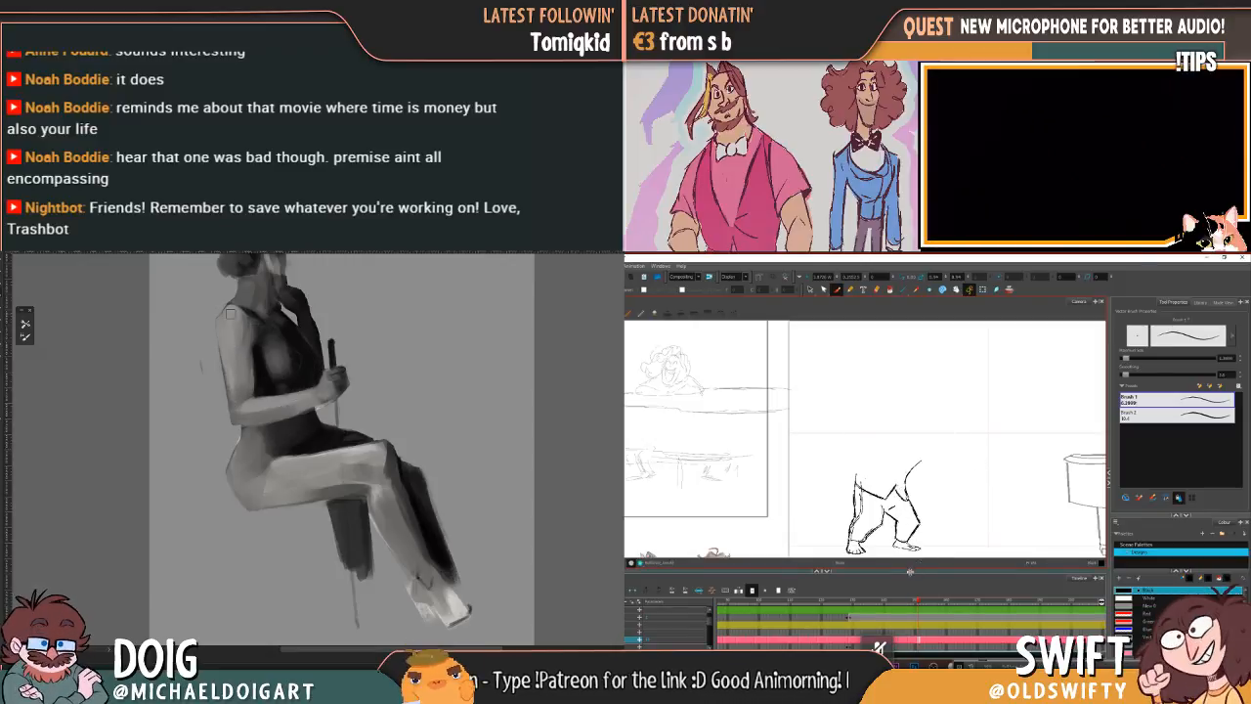
Step: Nudge the angled waistline stroke at the character's front hip slightly and compare it with the previous drawing
{"action": "key", "text": "alt+s"}
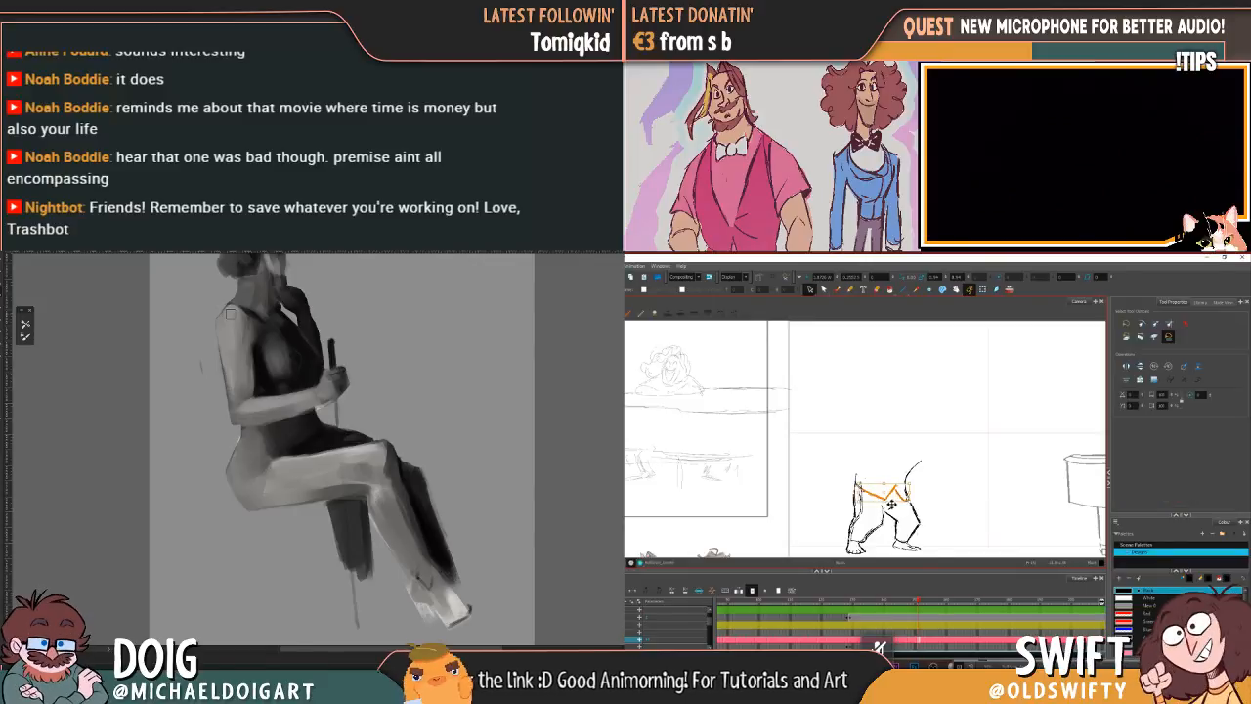
{"action": "key", "text": "comma"}
{"action": "key", "text": "period"}
{"action": "left_click", "coordinate": [891, 493]}
{"action": "left_click_drag", "start_coordinate": [896, 497], "coordinate": [901, 499]}
{"action": "left_click", "coordinate": [928, 489]}
{"action": "left_click", "coordinate": [889, 489]}
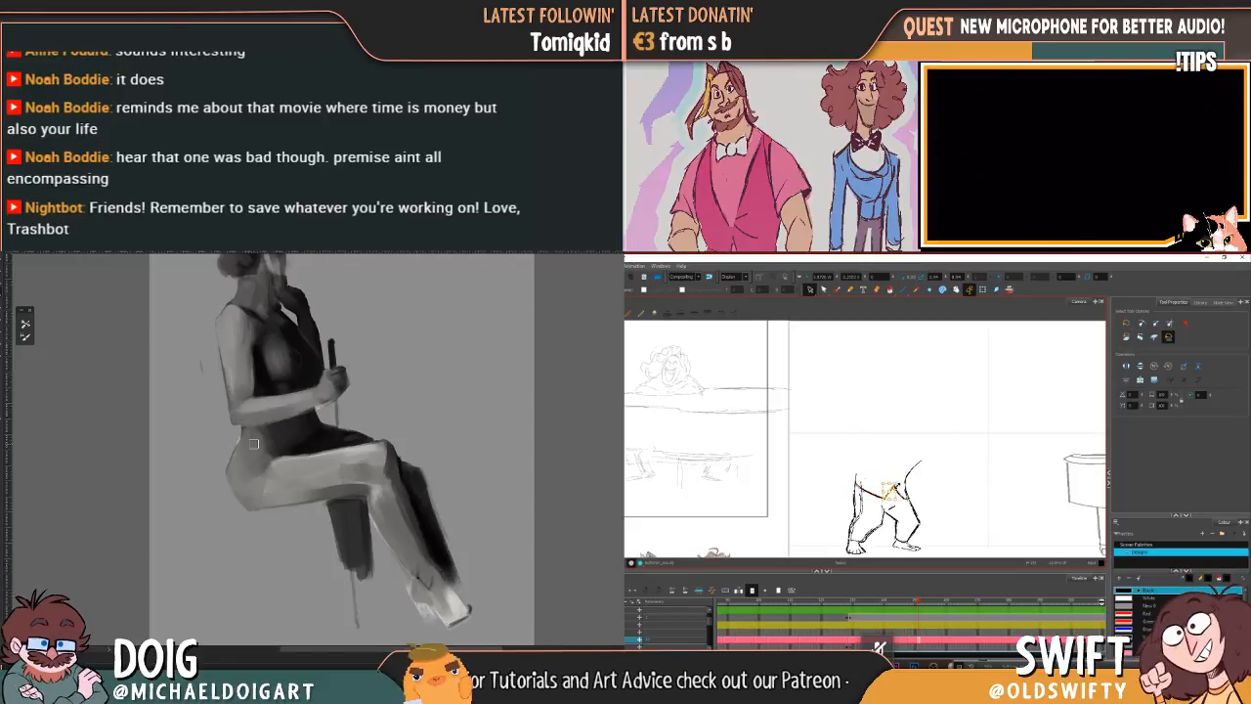
{"action": "left_click", "coordinate": [929, 488]}
{"action": "key", "text": "comma"}
{"action": "key", "text": "period"}
{"action": "key", "text": "comma"}
{"action": "key", "text": "period"}
{"action": "key", "text": "comma"}
{"action": "key", "text": "period"}
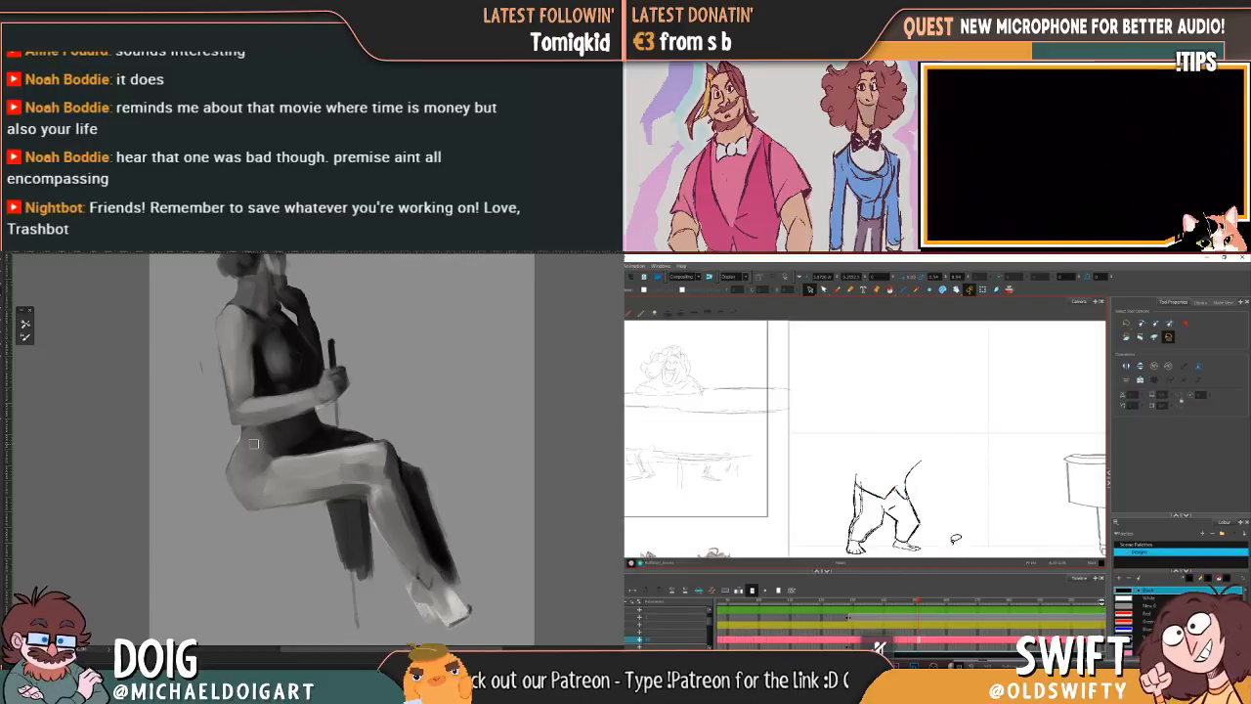
Step: Draw the character's closed, smiling eyes and eyebrows above the legs, flipping against the previous drawing for placement
{"action": "left_click", "coordinate": [838, 290]}
{"action": "key", "text": "comma"}
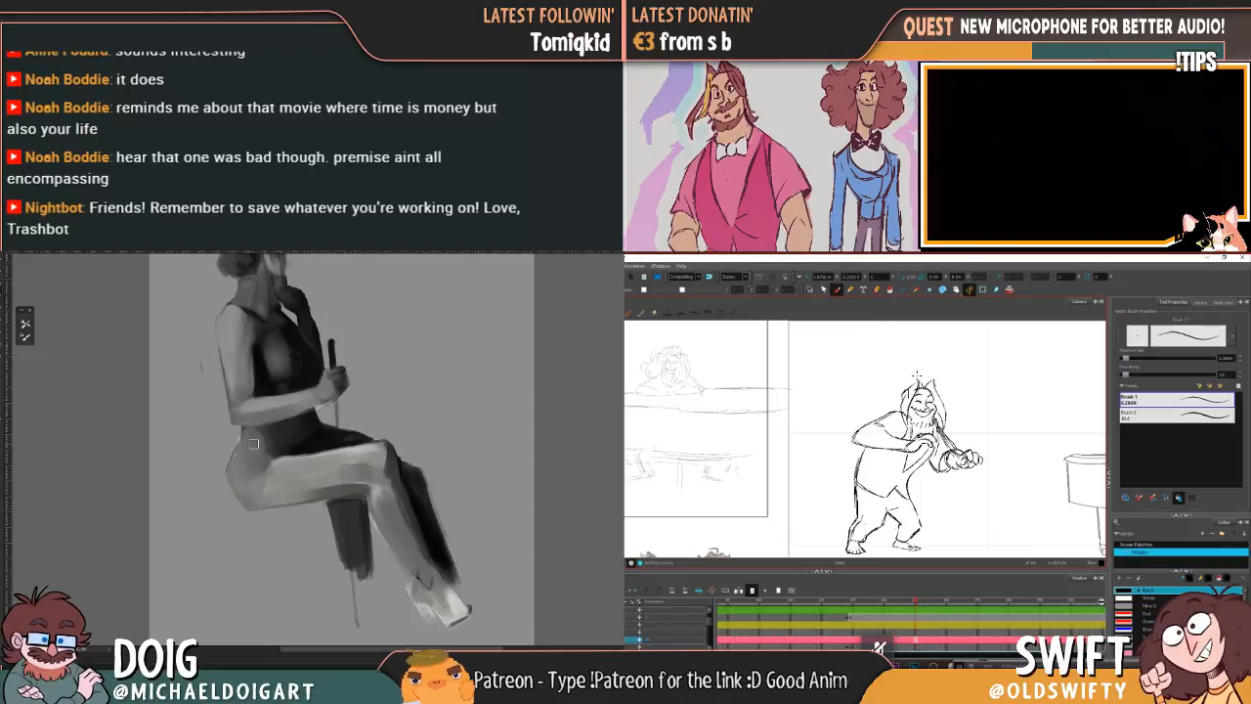
{"action": "key", "text": "period"}
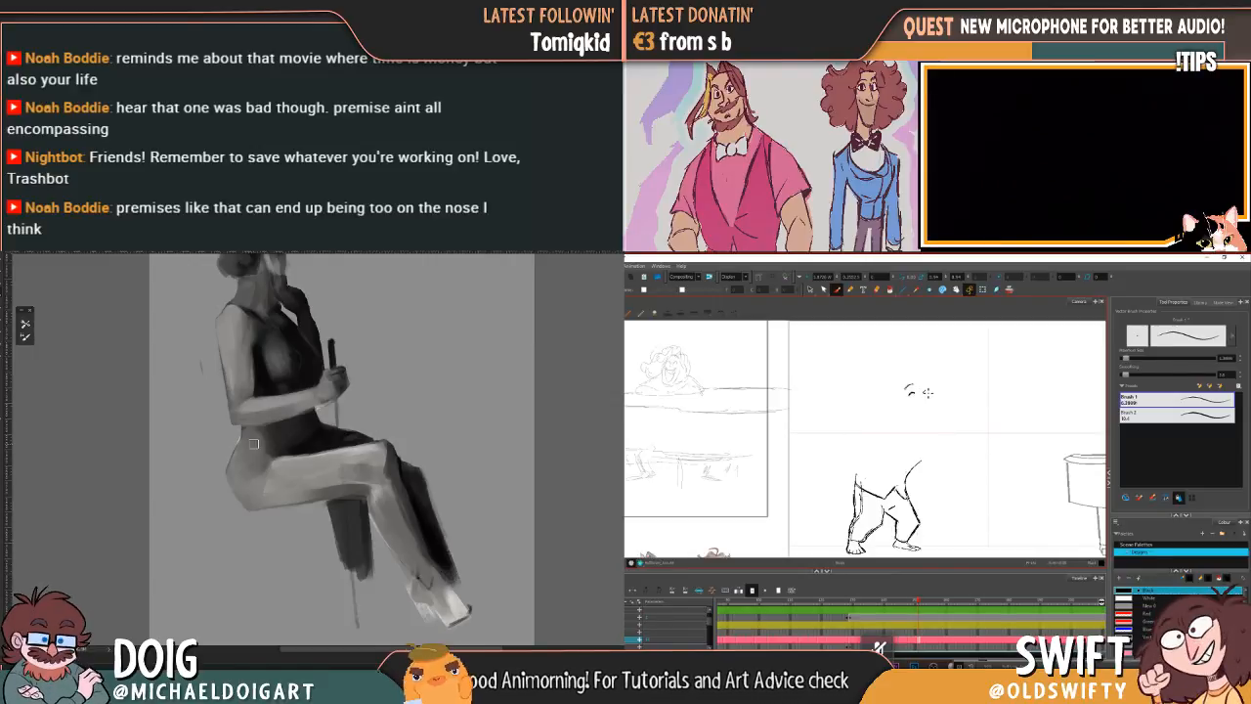
{"action": "key", "text": "comma"}
{"action": "key", "text": "period"}
{"action": "key", "text": "comma"}
{"action": "key", "text": "period"}
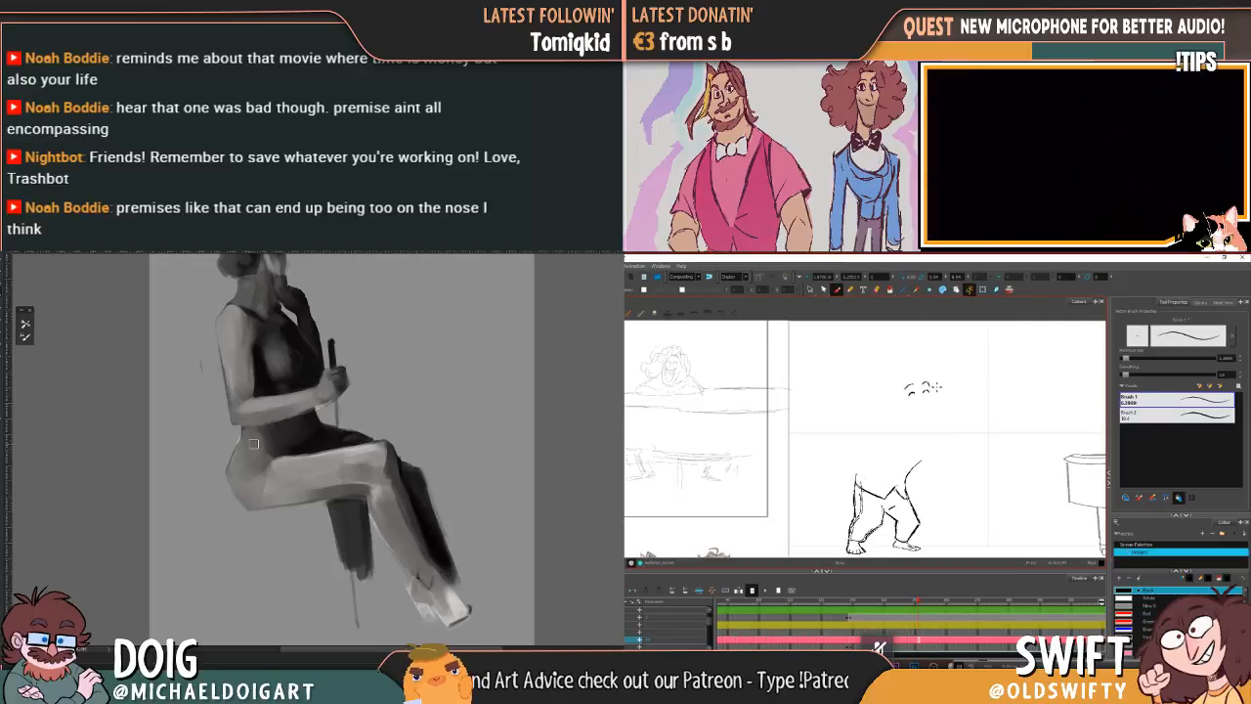
Step: Sketch the character's nose and the start of the mouth below the eyes, checking against the previous drawing
{"action": "key", "text": "comma"}
{"action": "key", "text": "period"}
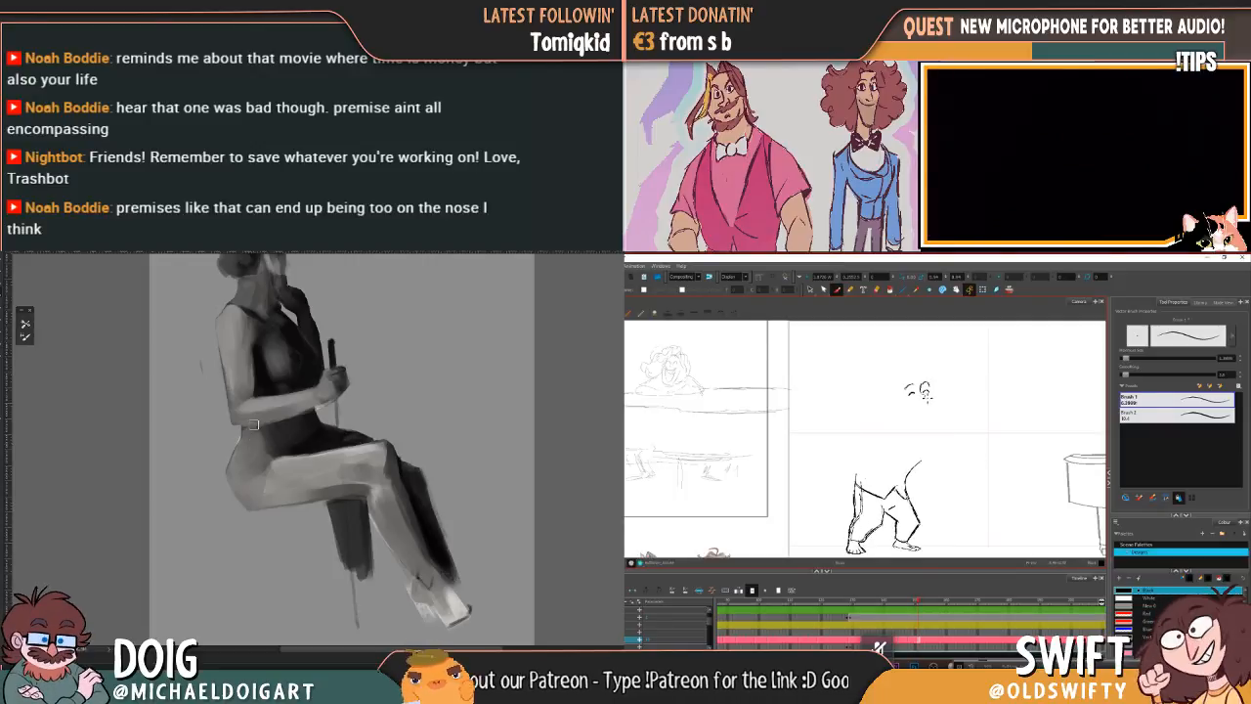
{"action": "key", "text": "comma"}
{"action": "key", "text": "period"}
{"action": "key", "text": "comma"}
{"action": "key", "text": "period"}
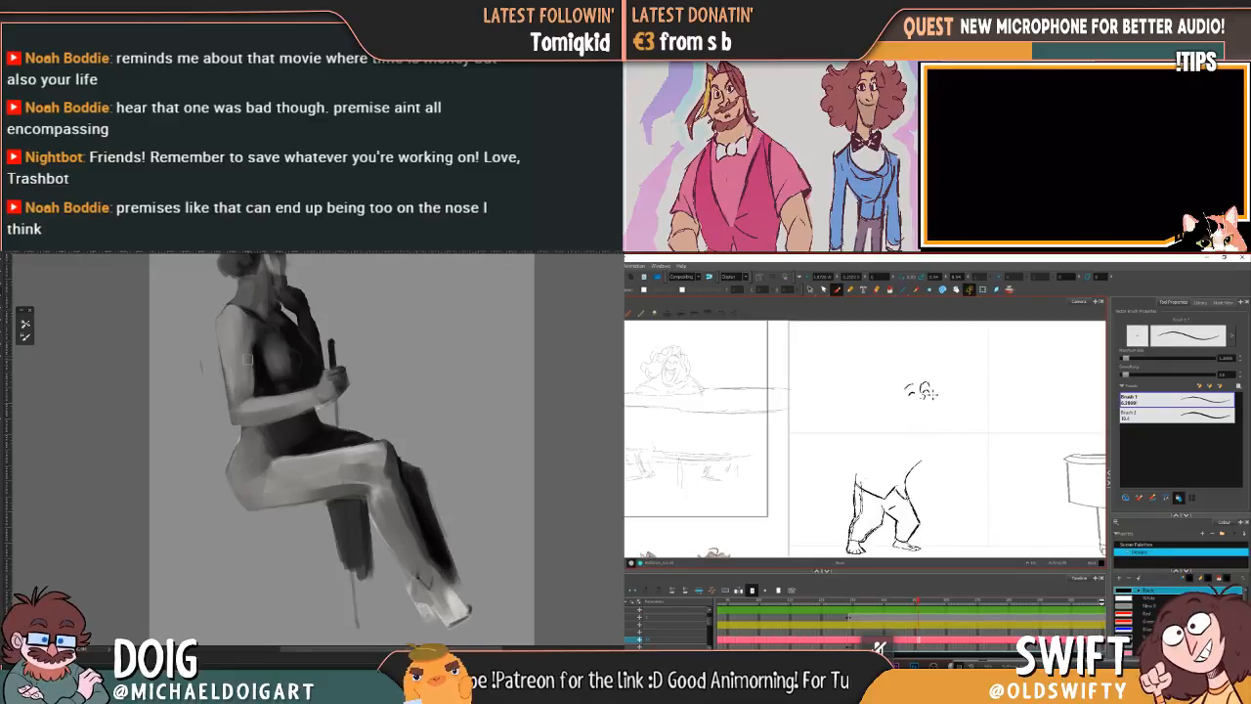
{"action": "key", "text": "comma"}
{"action": "key", "text": "period"}
{"action": "key", "text": "comma"}
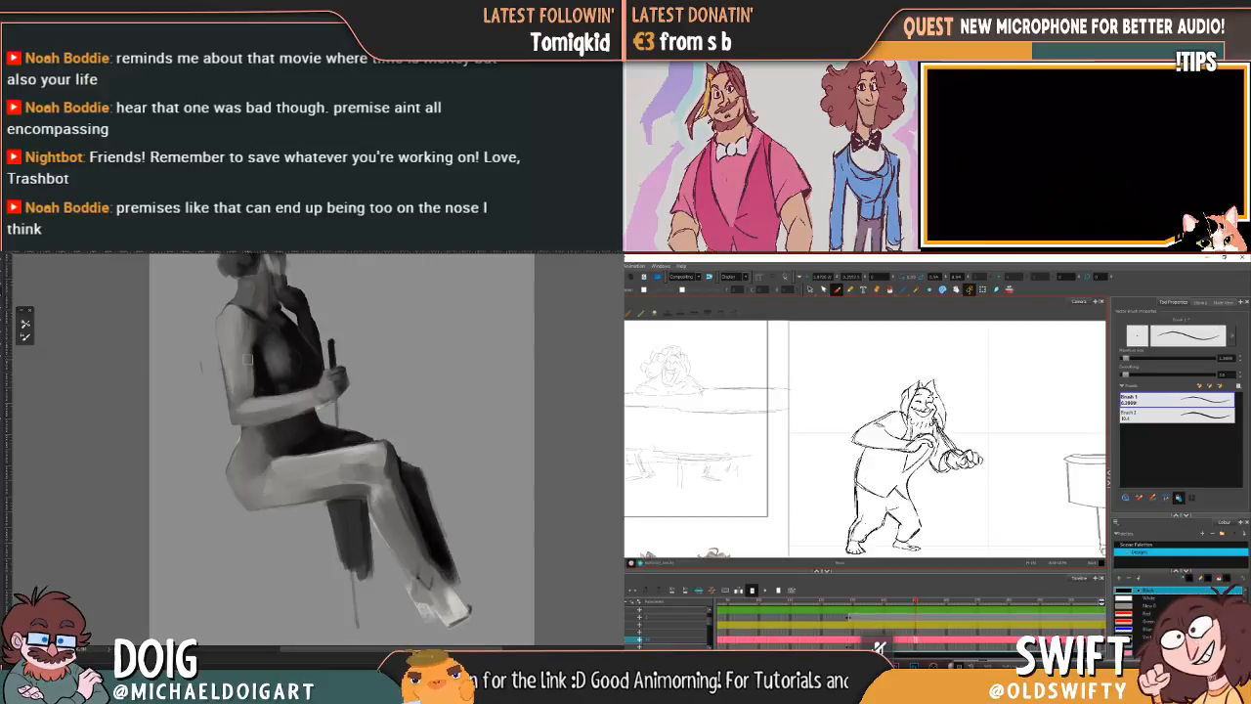
{"action": "key", "text": "period"}
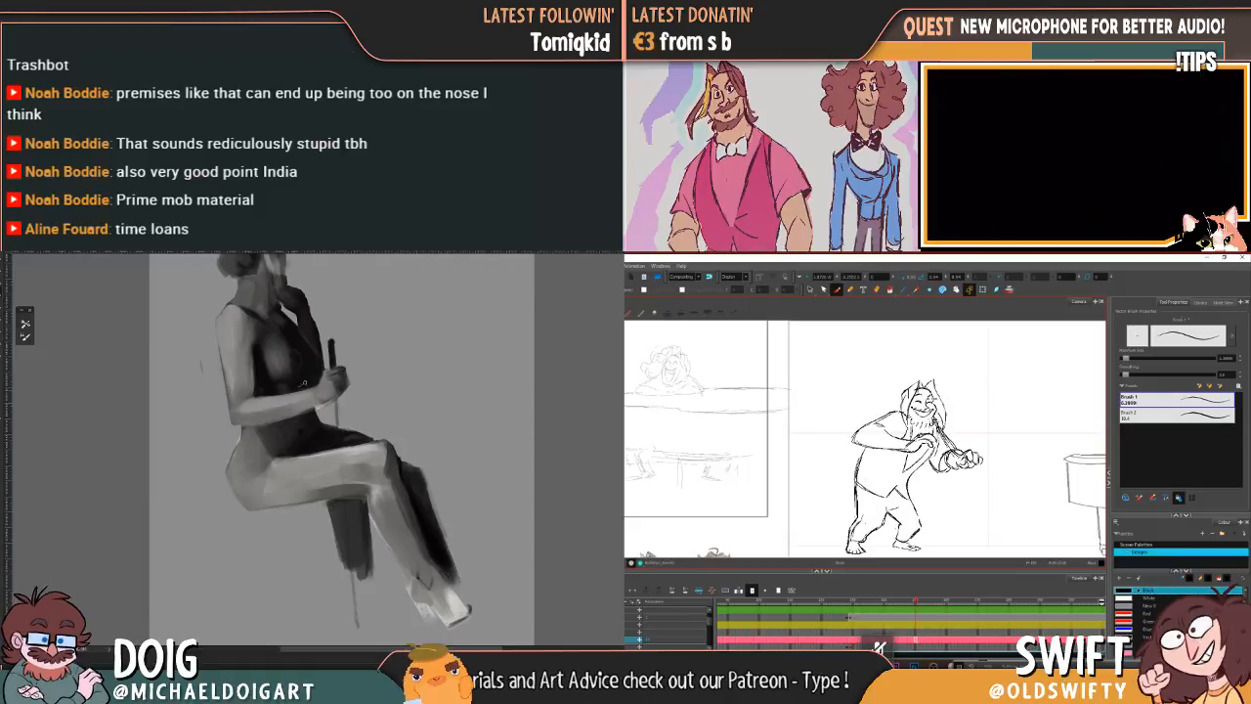
Step: Refine the shading on the seated figure's torso and thigh while adding the animated character's grin and face outline
{"action": "left_click_drag", "start_coordinate": [294, 305], "coordinate": [275, 373]}
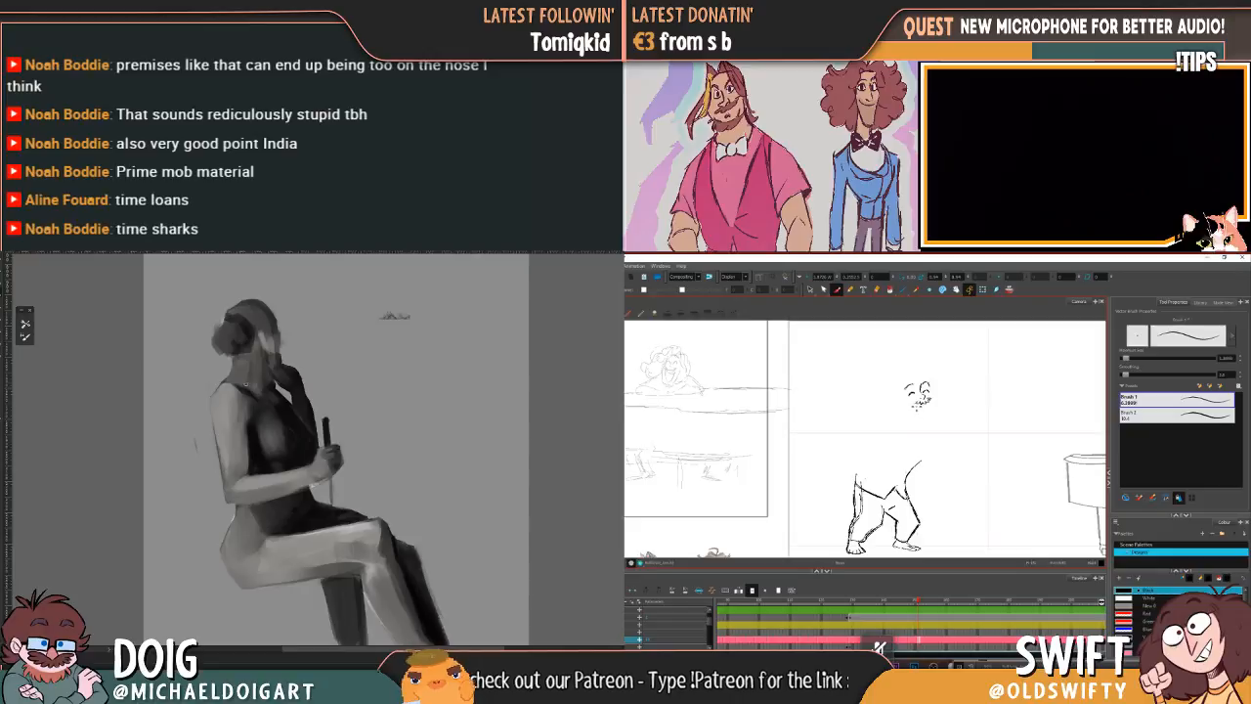
{"action": "key", "text": "ctrl+plus"}
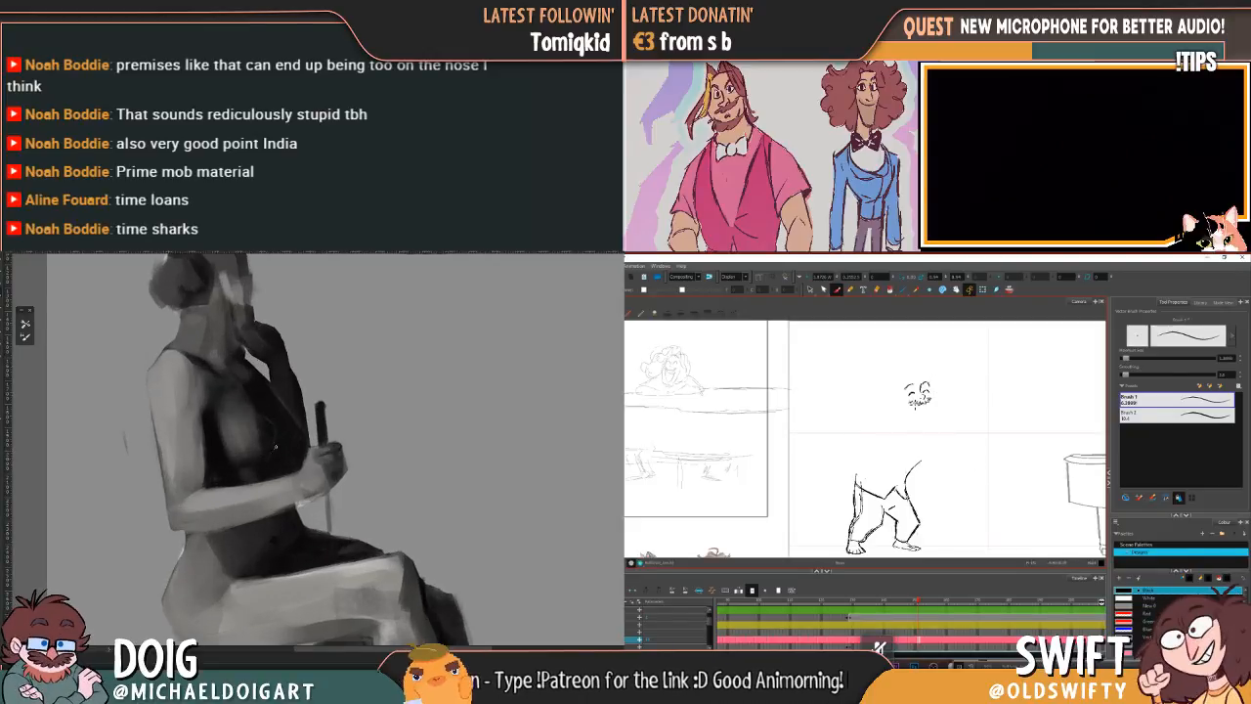
{"action": "scroll", "coordinate": [343, 393], "scroll_direction": "down", "scroll_amount": 3}
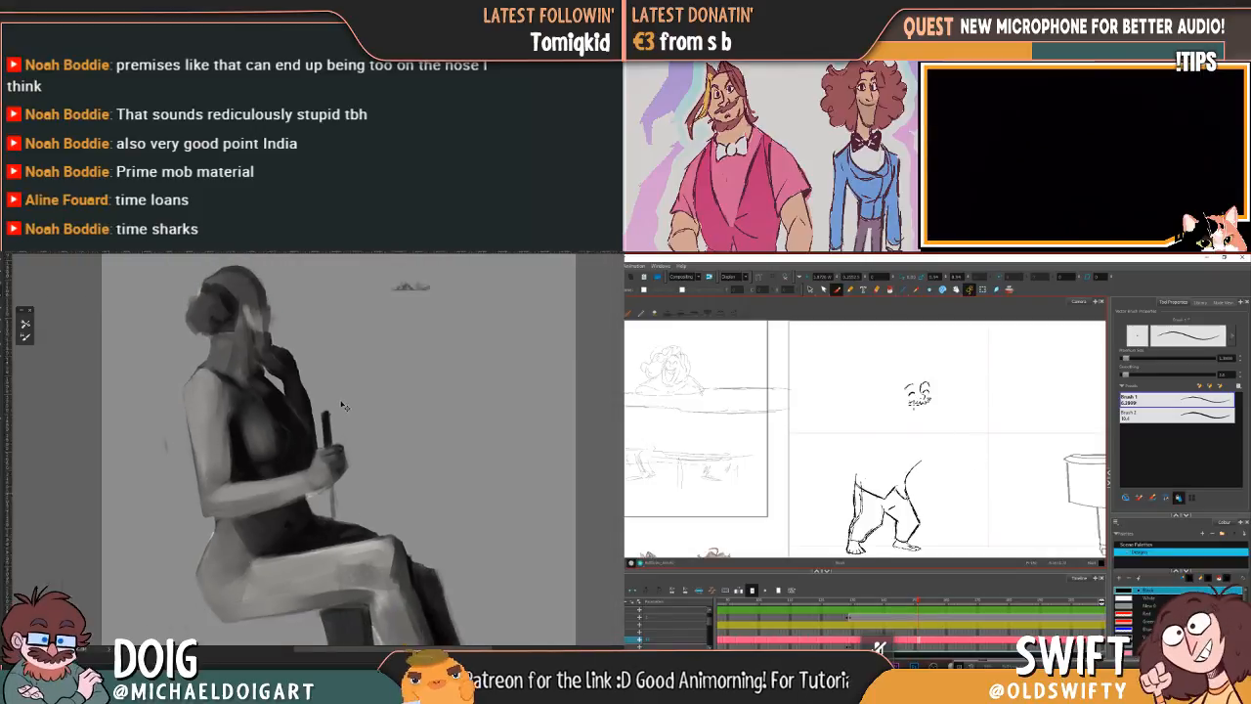
{"action": "scroll", "coordinate": [347, 348], "scroll_direction": "up", "scroll_amount": 3}
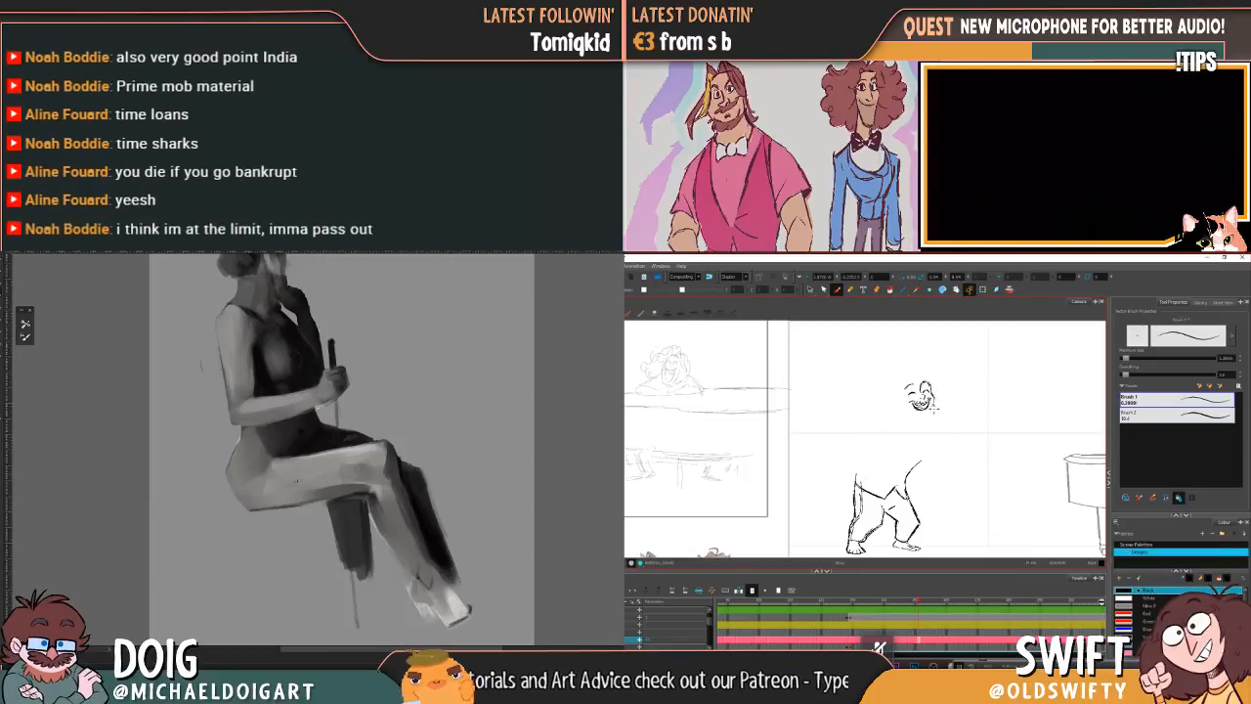
{"action": "left_click_drag", "start_coordinate": [301, 462], "coordinate": [306, 448]}
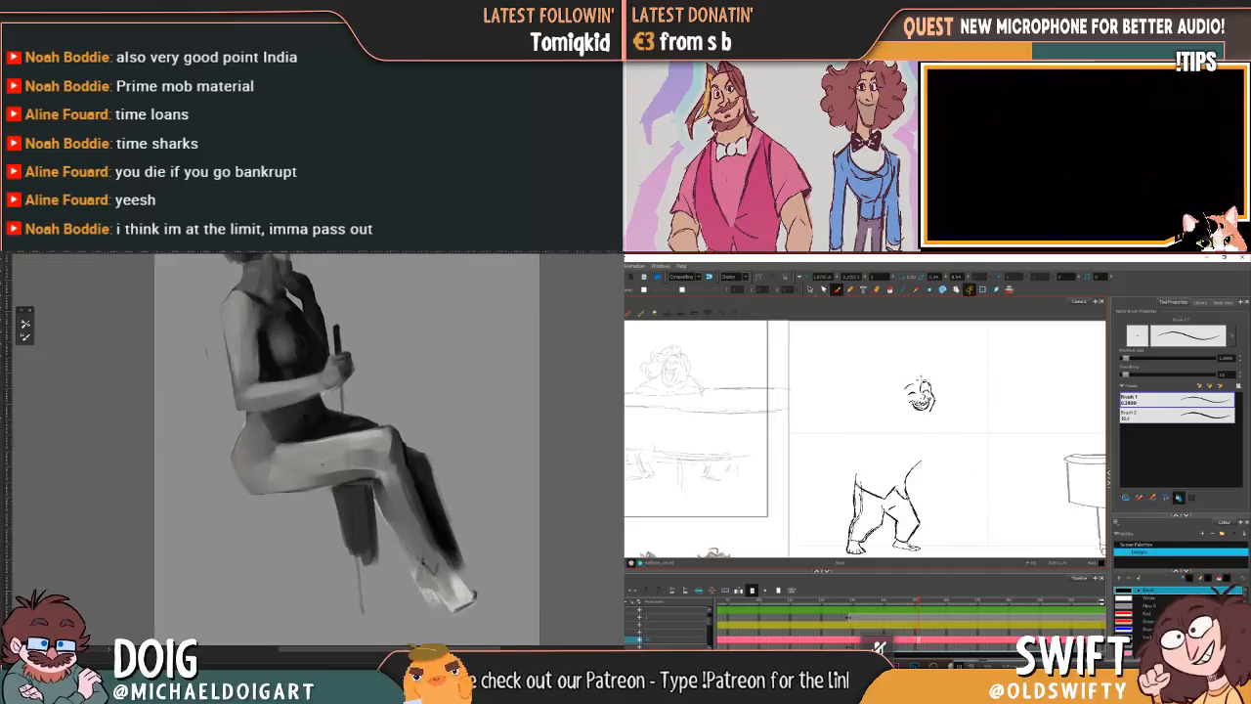
{"action": "left_click_drag", "start_coordinate": [315, 415], "coordinate": [291, 427]}
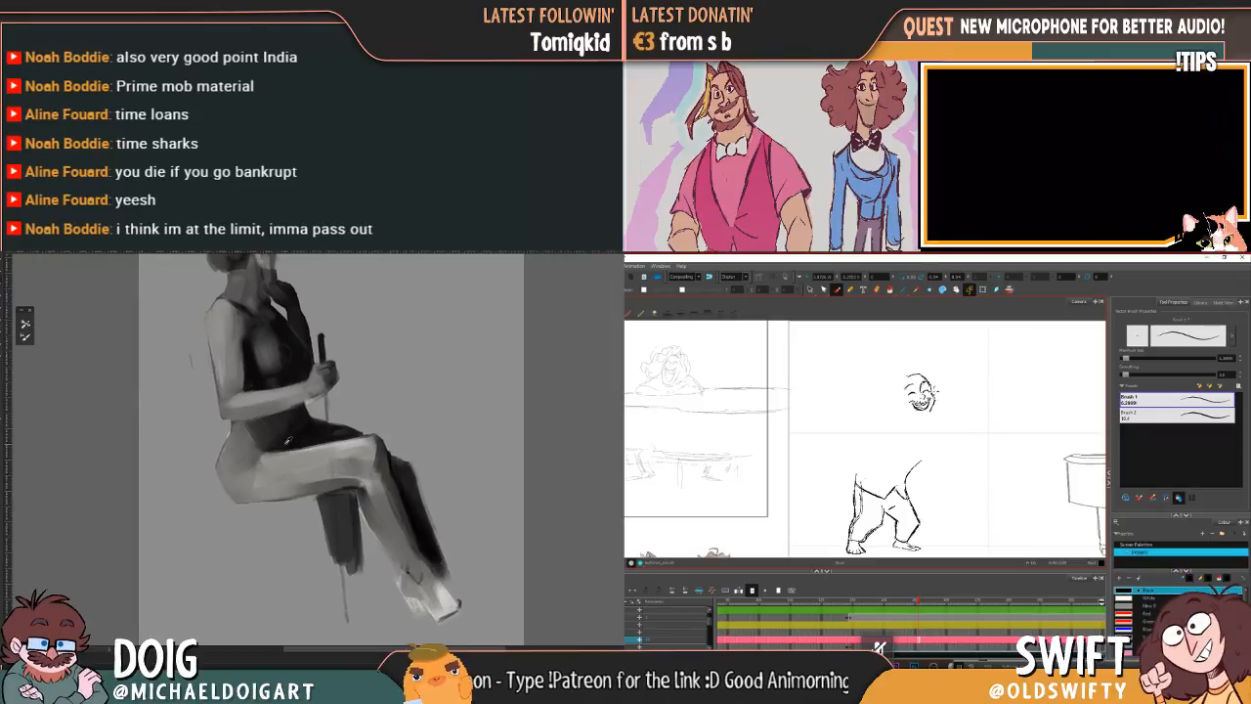
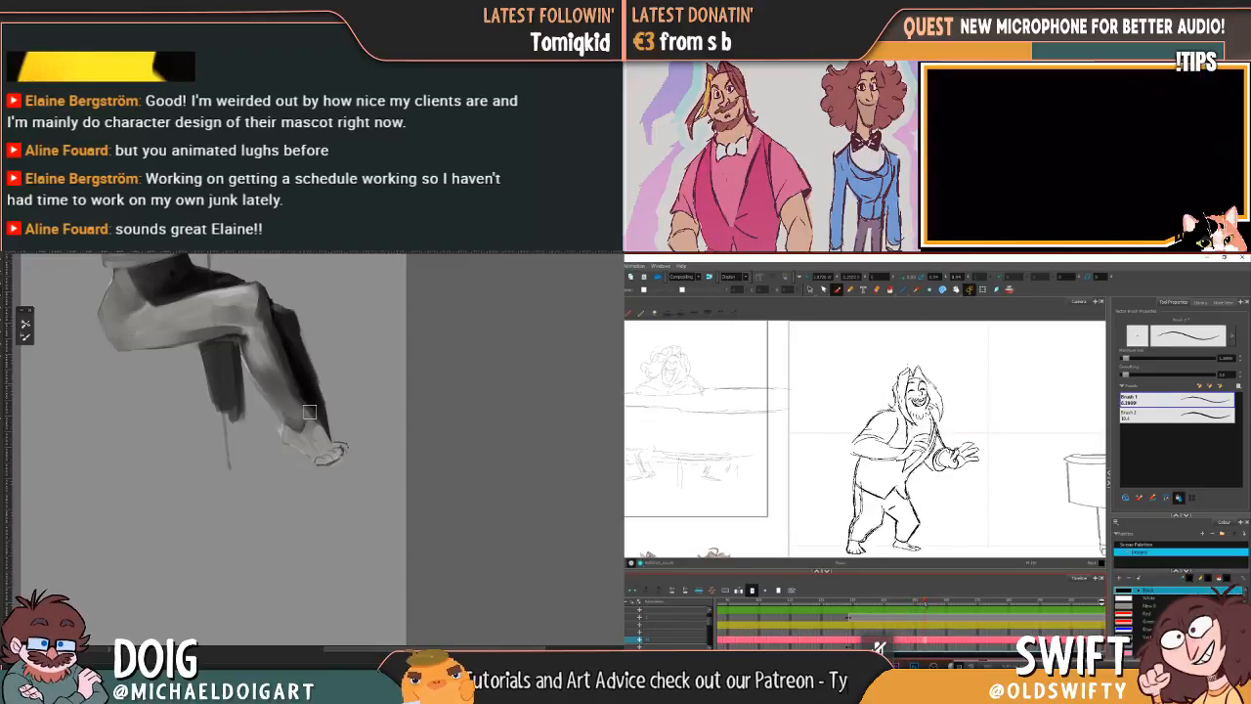
Step: Touch up the seated figure's knee and sharpen the block's left edge, while re-rendering the already rendered animation frames for playback
{"action": "mouse_move", "coordinate": [282, 320]}
{"action": "left_mouse_down"}
{"action": "mouse_move", "coordinate": [293, 394]}
{"action": "mouse_move", "coordinate": [298, 302]}
{"action": "left_mouse_up"}
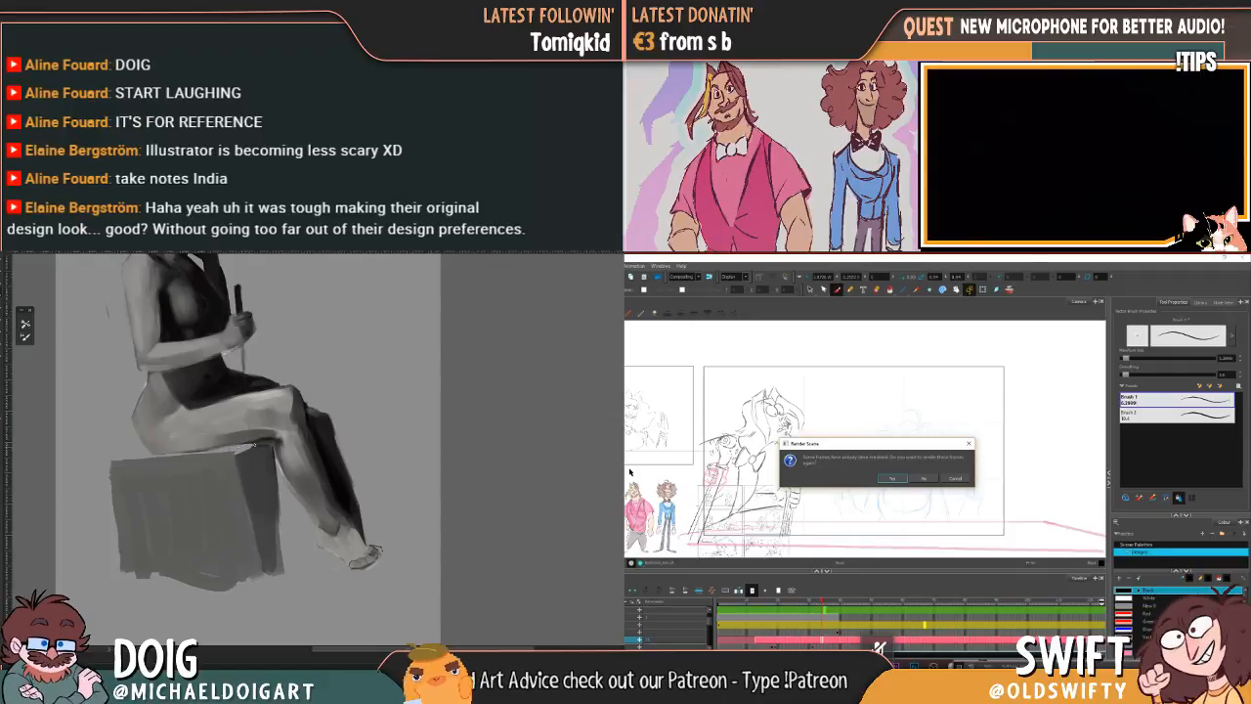
{"action": "left_click", "coordinate": [893, 478]}
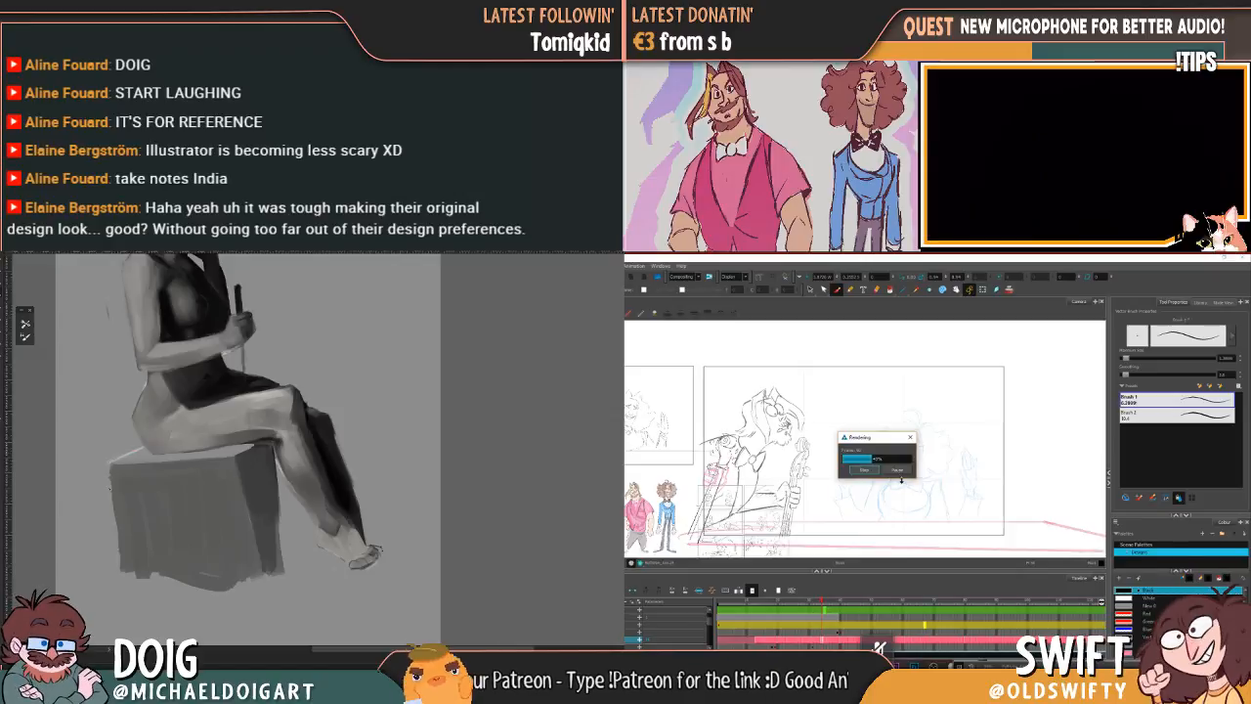
{"action": "left_click_drag", "start_coordinate": [108, 460], "coordinate": [120, 546]}
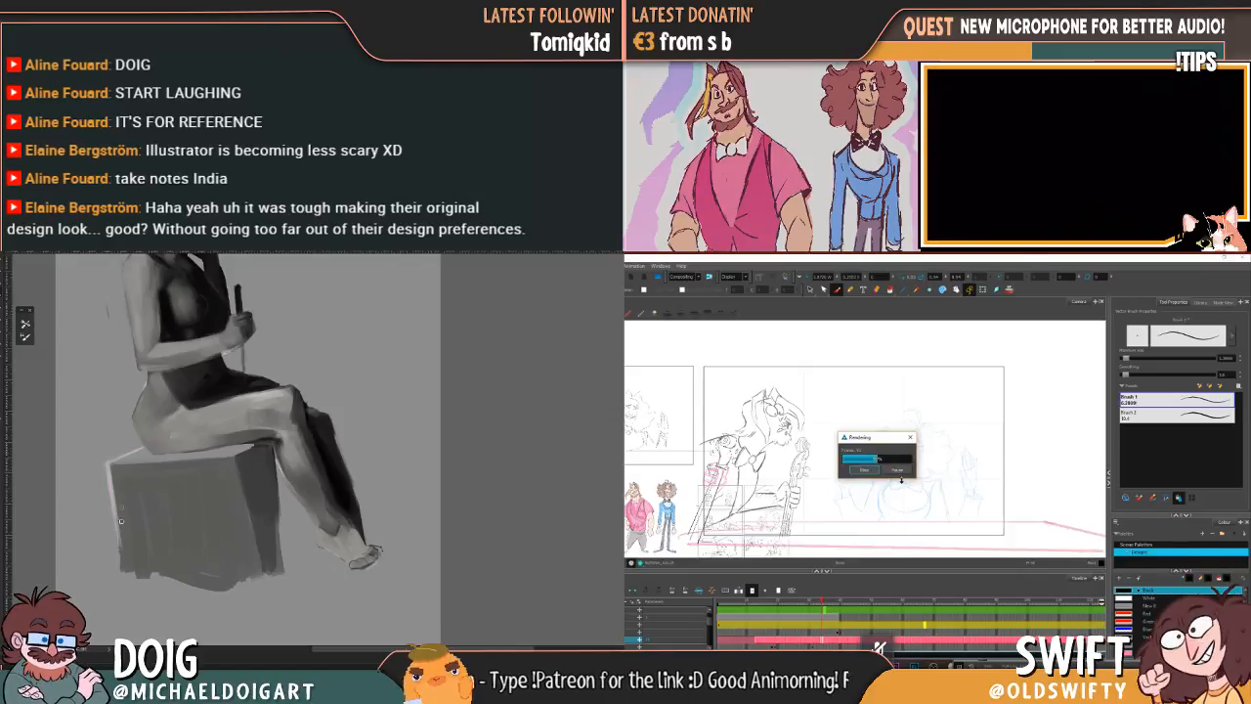
{"action": "left_click_drag", "start_coordinate": [109, 465], "coordinate": [115, 501]}
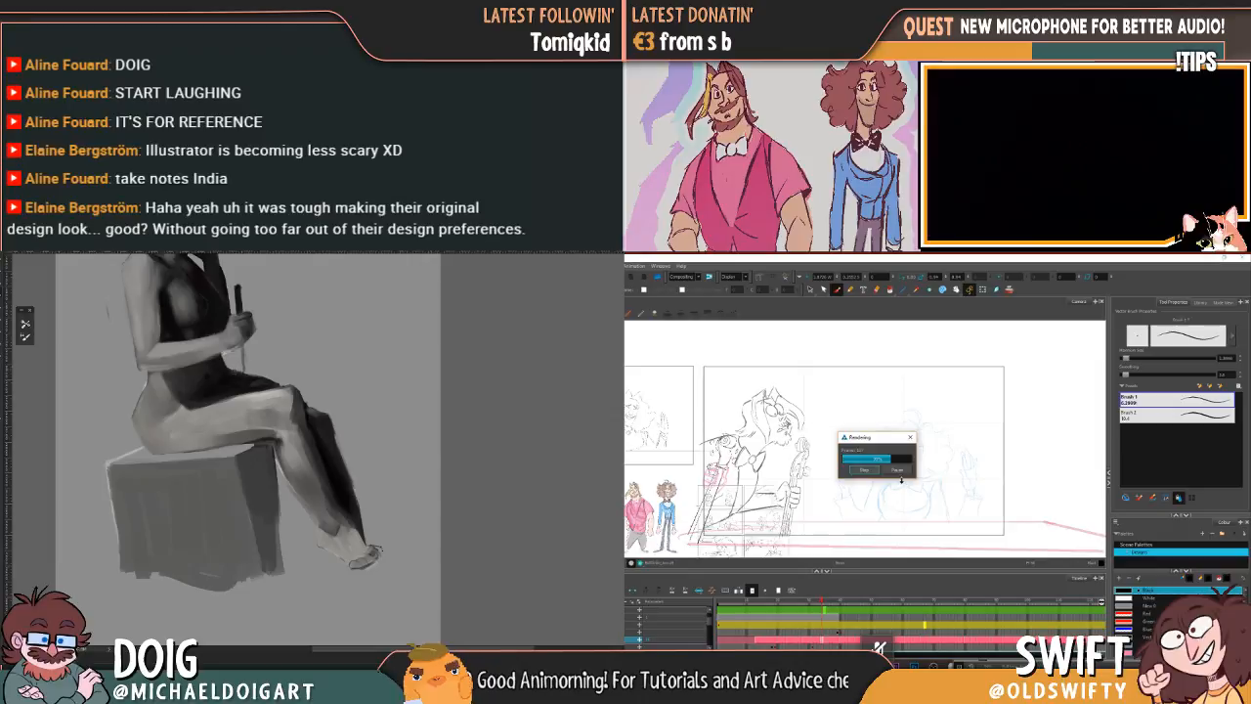
{"action": "scroll", "coordinate": [231, 377], "scroll_direction": "up", "scroll_amount": 2}
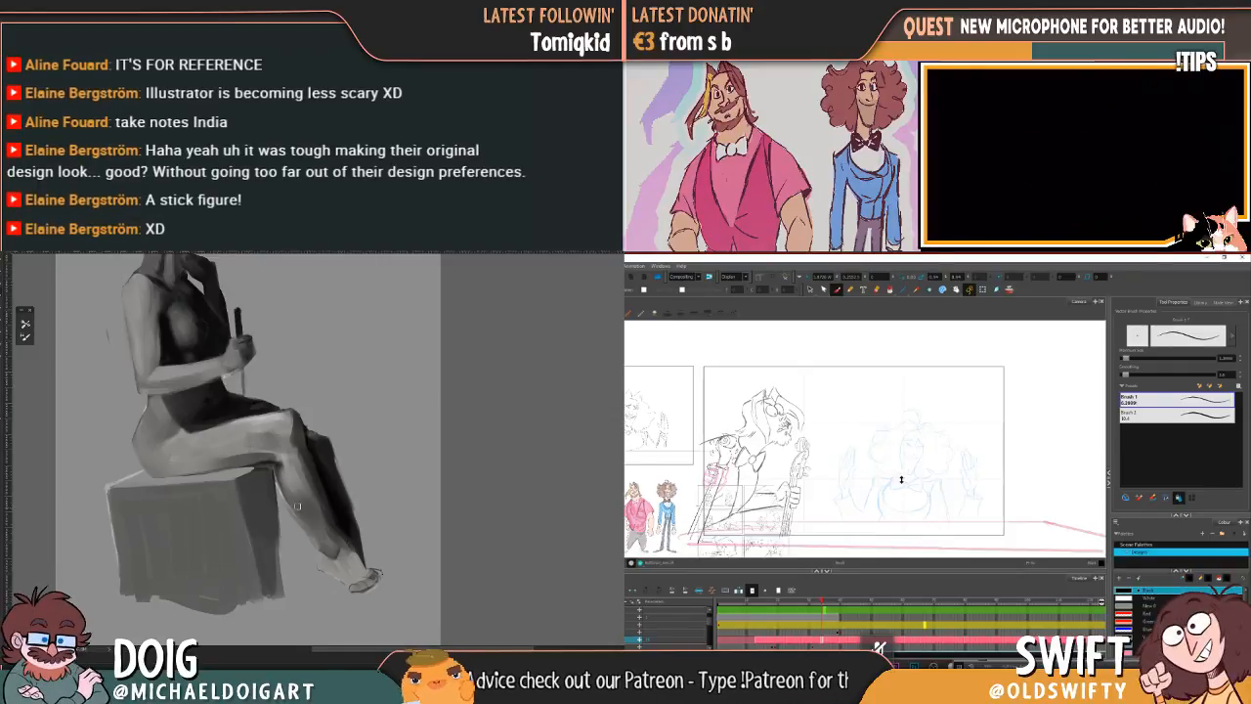
Step: Paint a dark shadow shape at the base of the block, just behind the seated figure's lower leg
{"action": "mouse_move", "coordinate": [283, 593]}
{"action": "left_mouse_down"}
{"action": "mouse_move", "coordinate": [281, 556]}
{"action": "mouse_move", "coordinate": [272, 592]}
{"action": "mouse_move", "coordinate": [284, 594]}
{"action": "mouse_move", "coordinate": [289, 564]}
{"action": "mouse_move", "coordinate": [266, 597]}
{"action": "mouse_move", "coordinate": [286, 577]}
{"action": "left_mouse_up"}
{"action": "left_click", "coordinate": [276, 583], "text": "alt"}
{"action": "left_click", "coordinate": [280, 589], "text": "alt"}
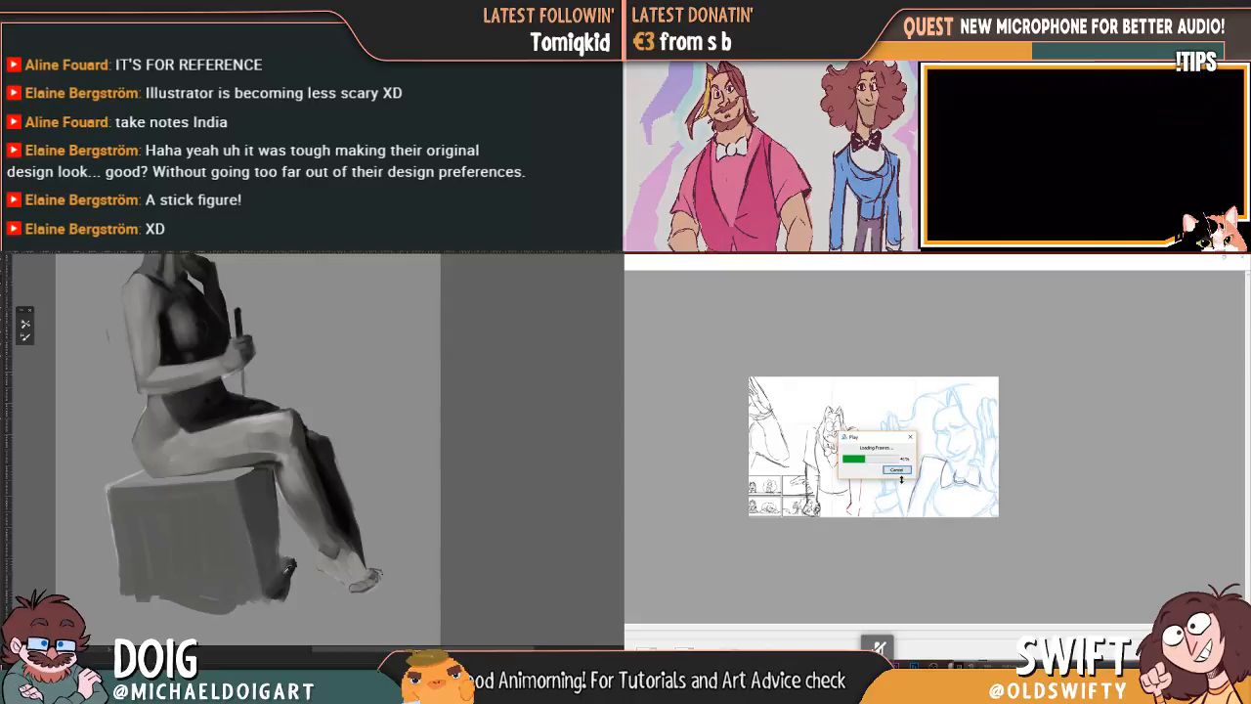
{"action": "left_click", "coordinate": [280, 592], "text": "alt"}
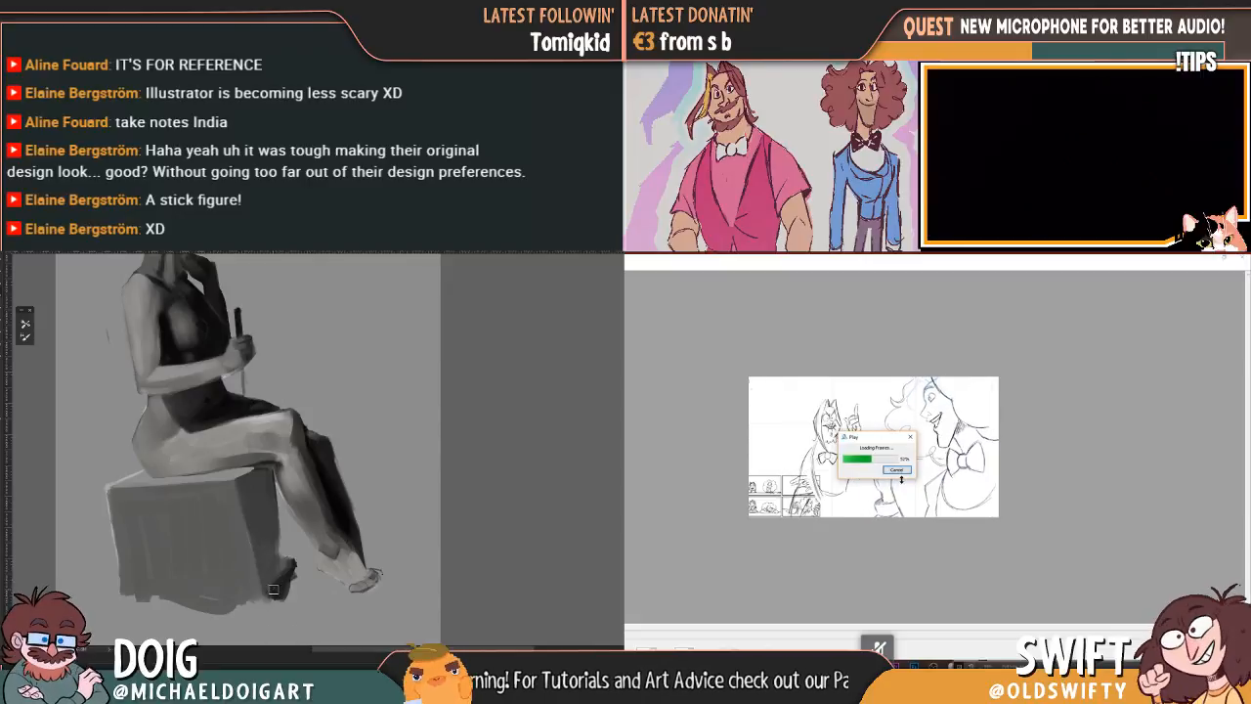
{"action": "left_click_drag", "start_coordinate": [295, 577], "coordinate": [282, 598]}
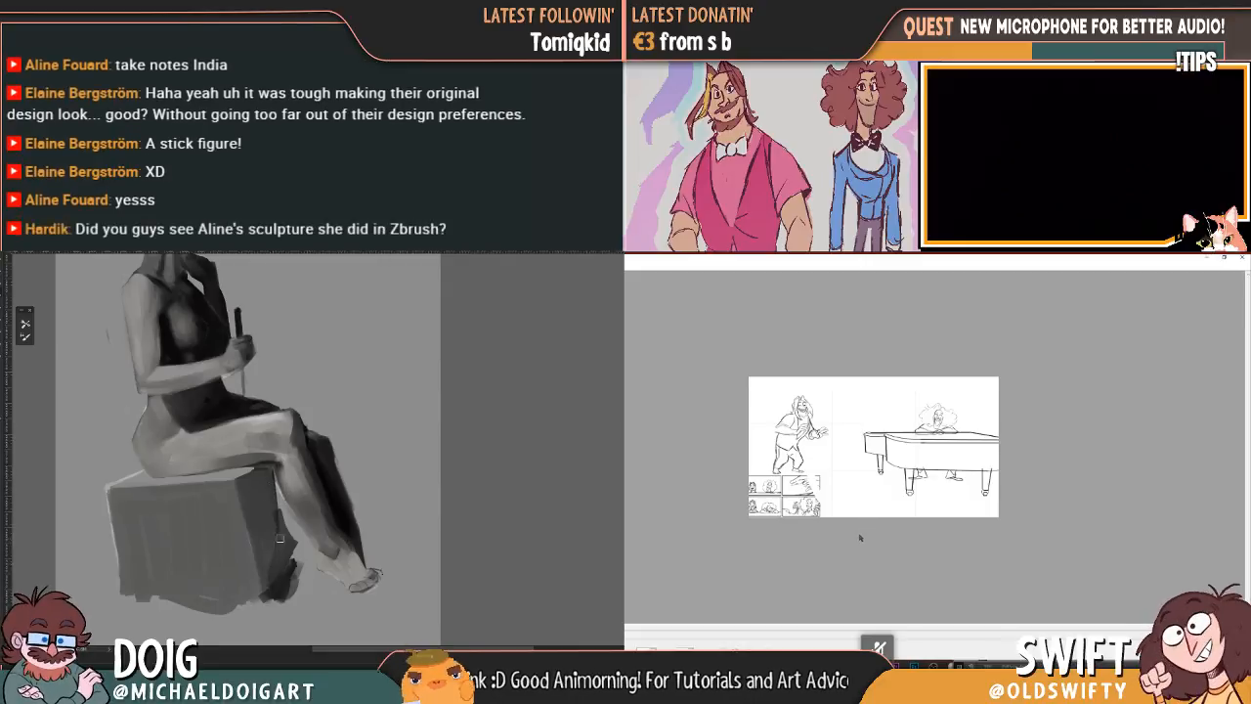
Step: Extend the block's dark side up behind the calf, while reviewing the rendered animation enlarged and closing its preview
{"action": "key", "text": "ctrl+plus"}
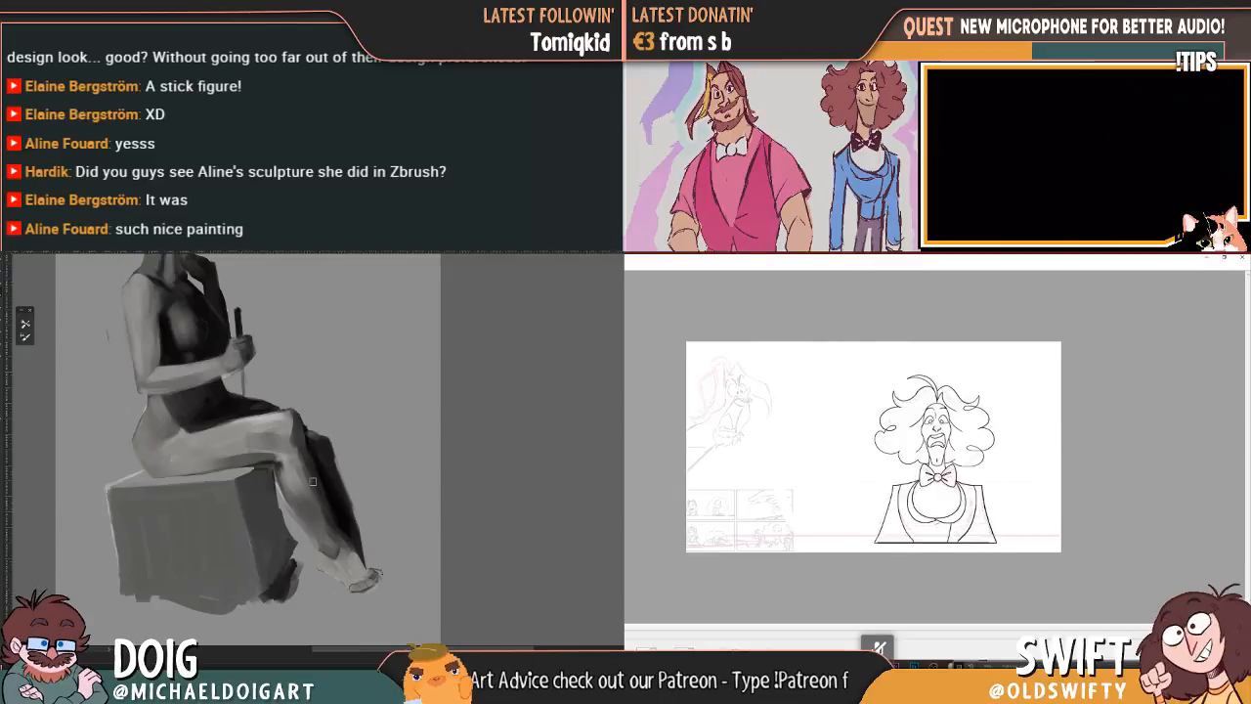
{"action": "left_click_drag", "start_coordinate": [288, 537], "coordinate": [286, 522]}
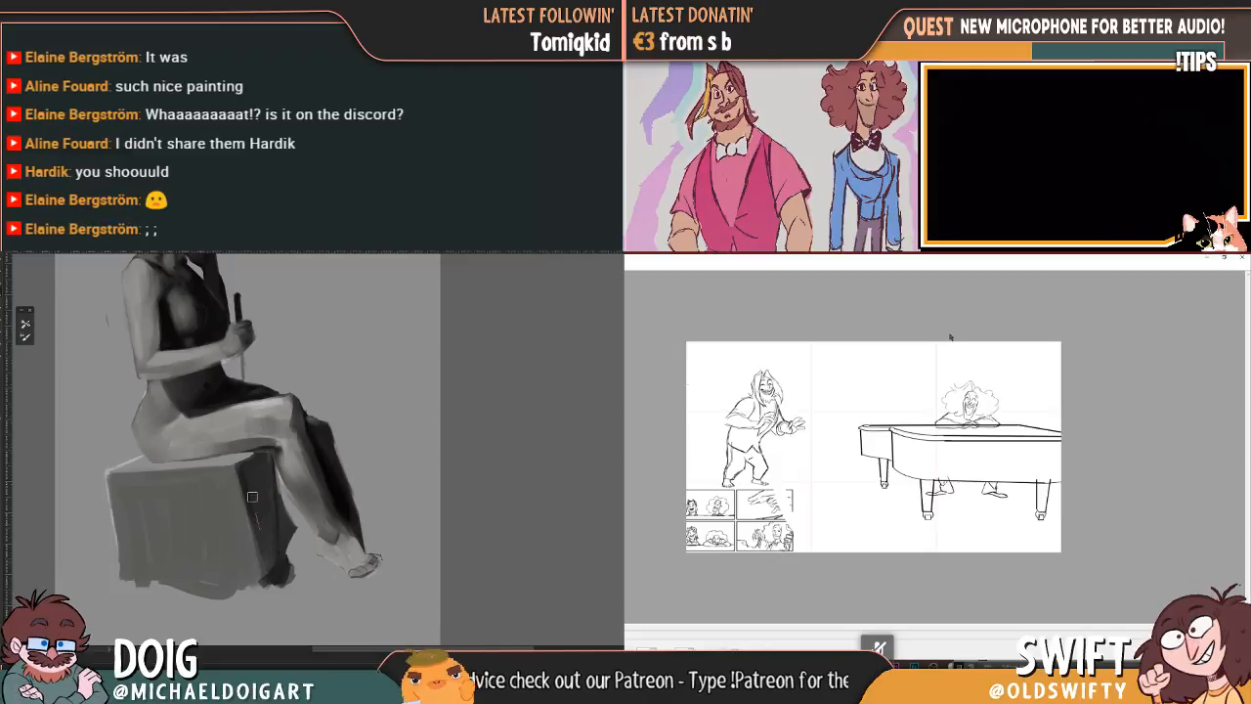
{"action": "left_click", "coordinate": [1239, 257]}
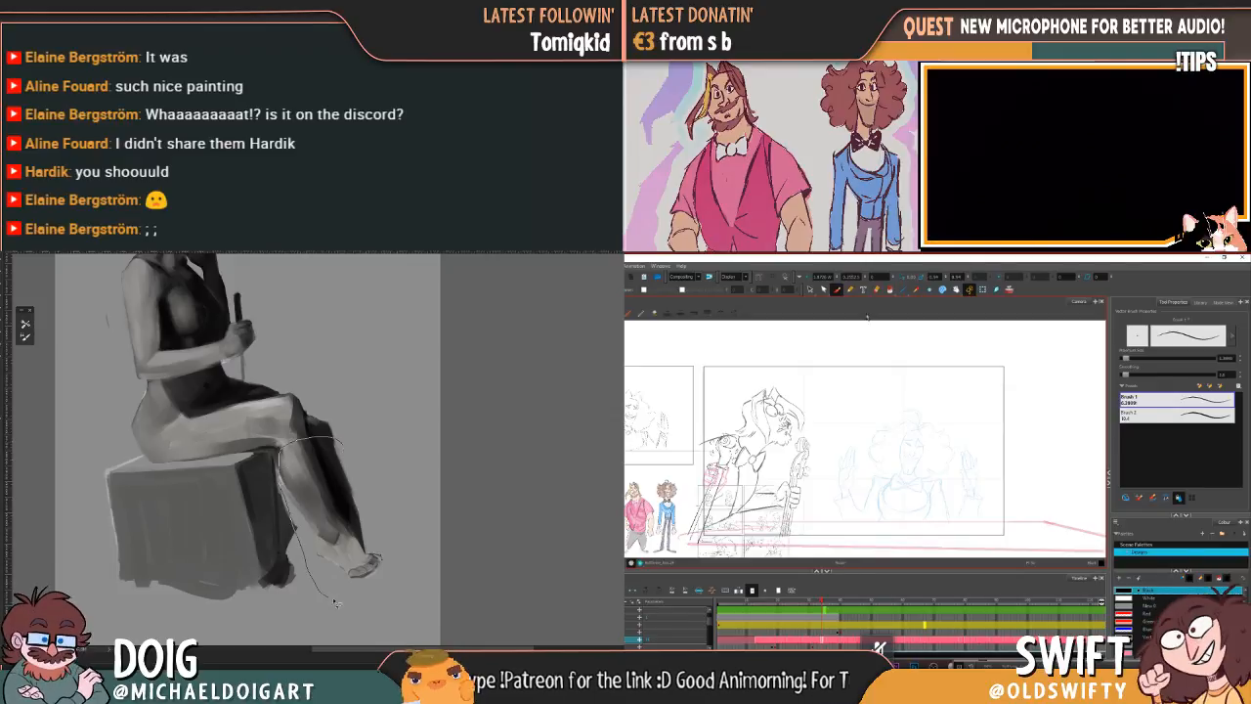
Step: Try to shorten the seated figure's lower leg and foot by lassoing and transforming them
{"action": "left_click_drag", "start_coordinate": [362, 452], "coordinate": [331, 439]}
{"action": "left_click_drag", "start_coordinate": [397, 599], "coordinate": [391, 598]}
{"action": "left_click_drag", "start_coordinate": [282, 603], "coordinate": [338, 574]}
{"action": "key", "text": "Return"}
{"action": "key", "text": "ctrl+d"}
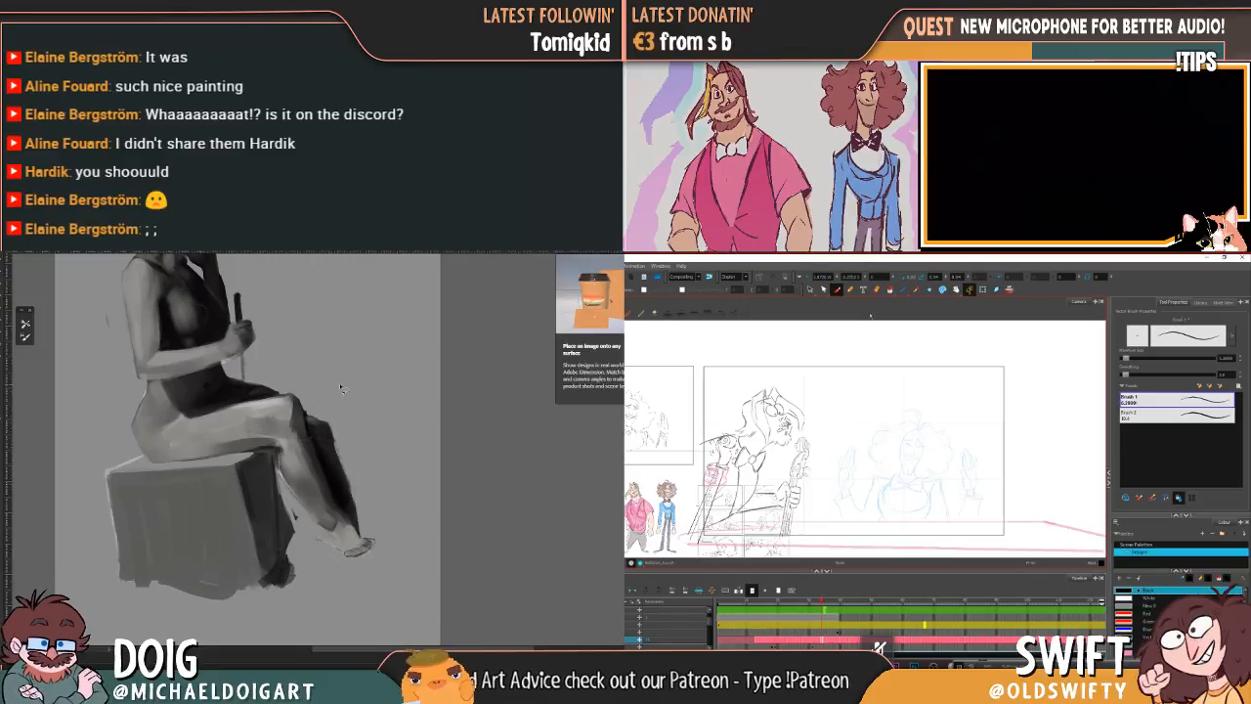
Step: Compare the seated figure's overall proportions, undo the lower leg transform and clear the selection around it
{"action": "key", "text": "ctrl+0"}
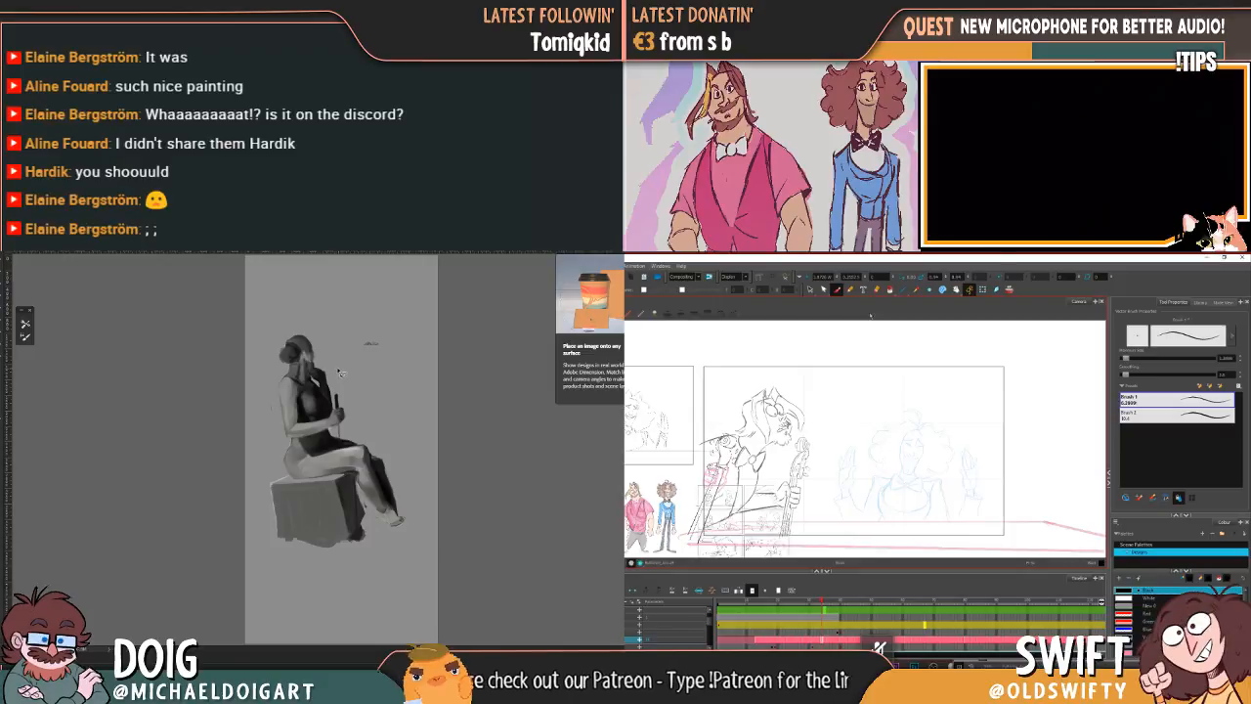
{"action": "scroll", "coordinate": [352, 420], "scroll_direction": "up", "scroll_amount": 5}
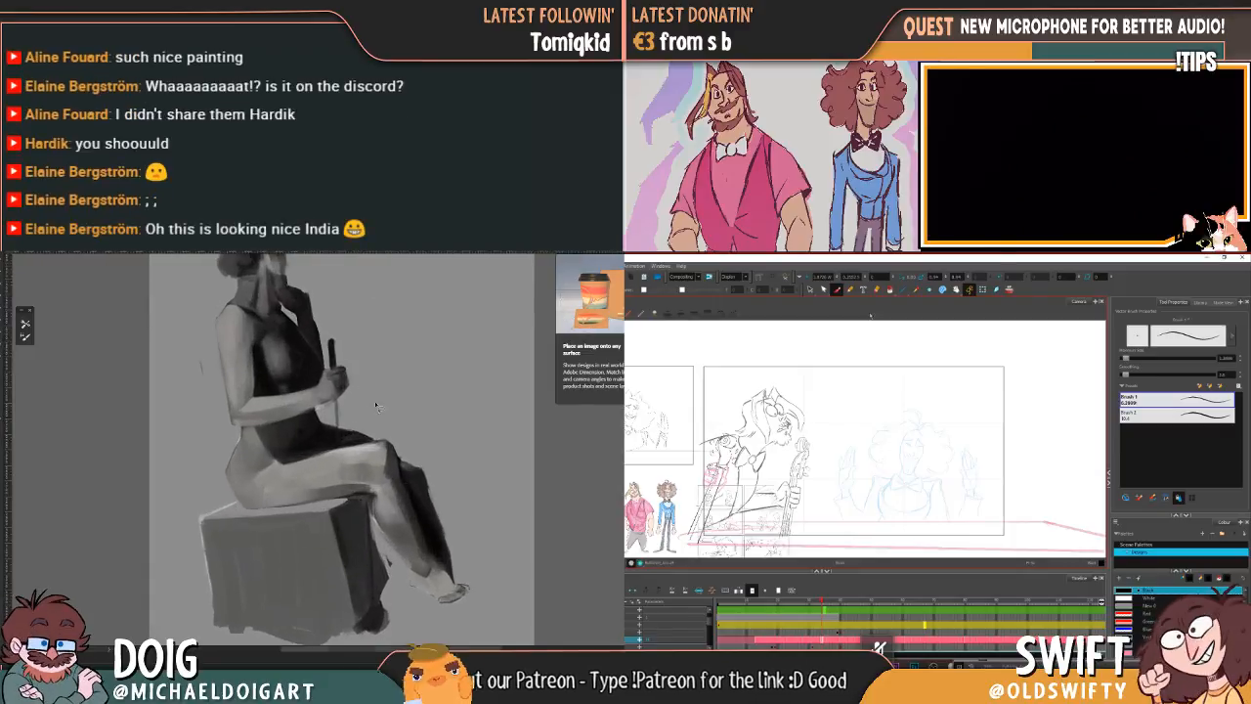
{"action": "mouse_move", "coordinate": [371, 473]}
{"action": "left_mouse_down"}
{"action": "mouse_move", "coordinate": [299, 400]}
{"action": "mouse_move", "coordinate": [391, 568]}
{"action": "mouse_move", "coordinate": [342, 410]}
{"action": "left_mouse_up"}
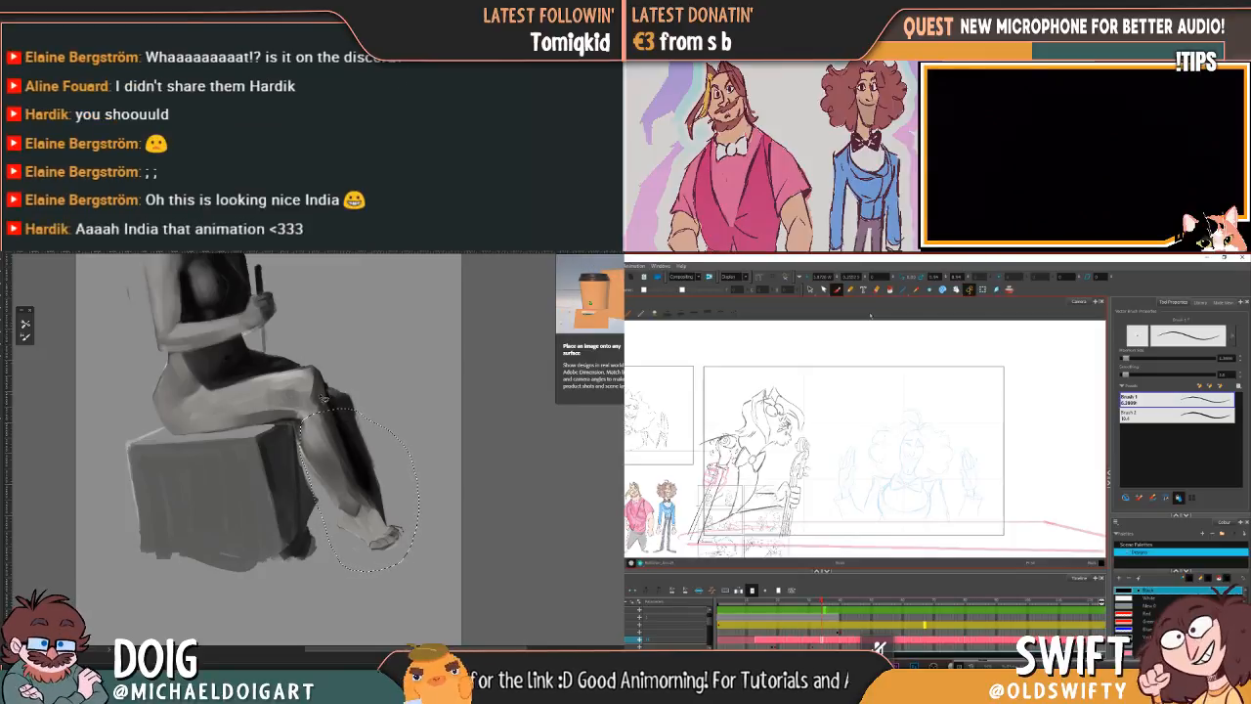
{"action": "left_click", "coordinate": [508, 454]}
{"action": "scroll", "coordinate": [416, 375], "scroll_direction": "down", "scroll_amount": 4}
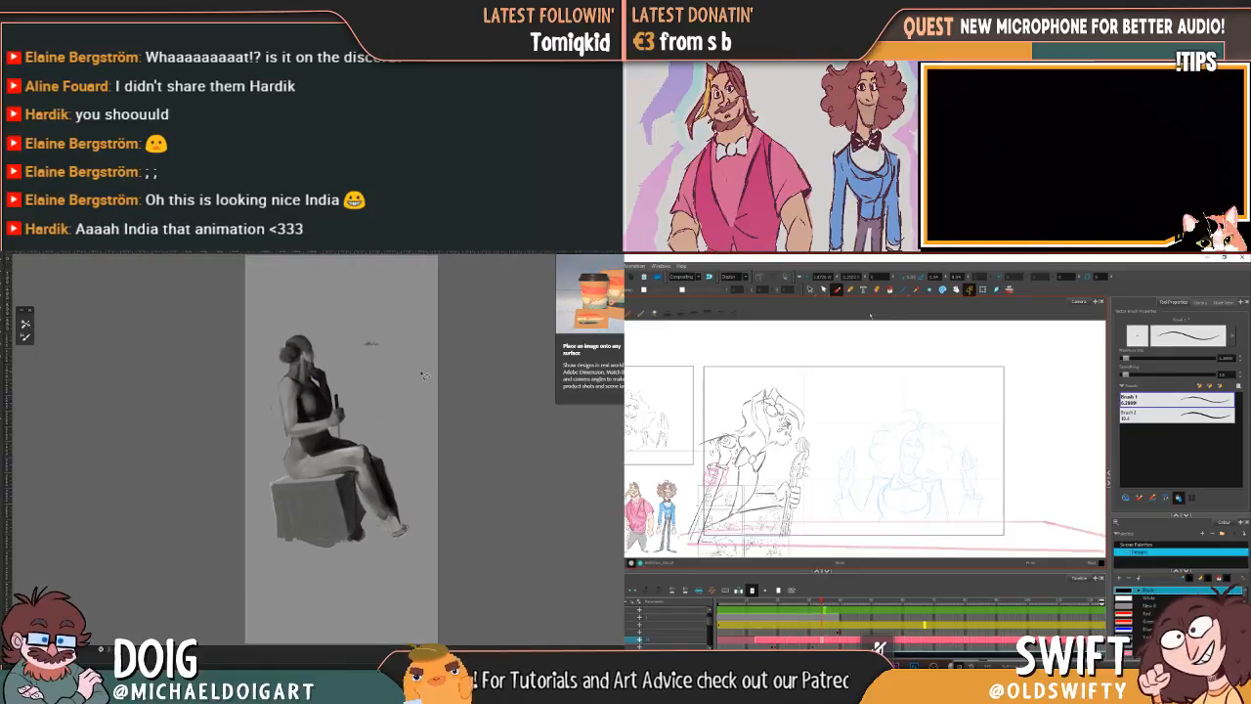
{"action": "scroll", "coordinate": [401, 377], "scroll_direction": "up", "scroll_amount": 2}
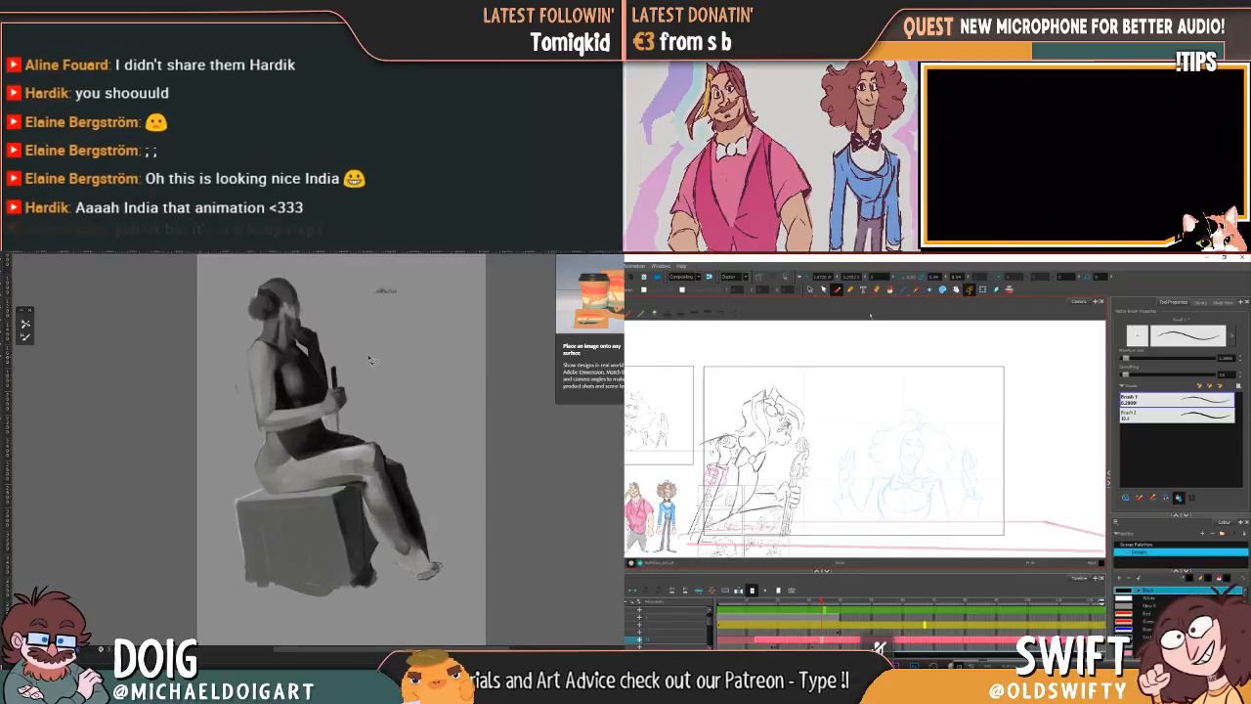